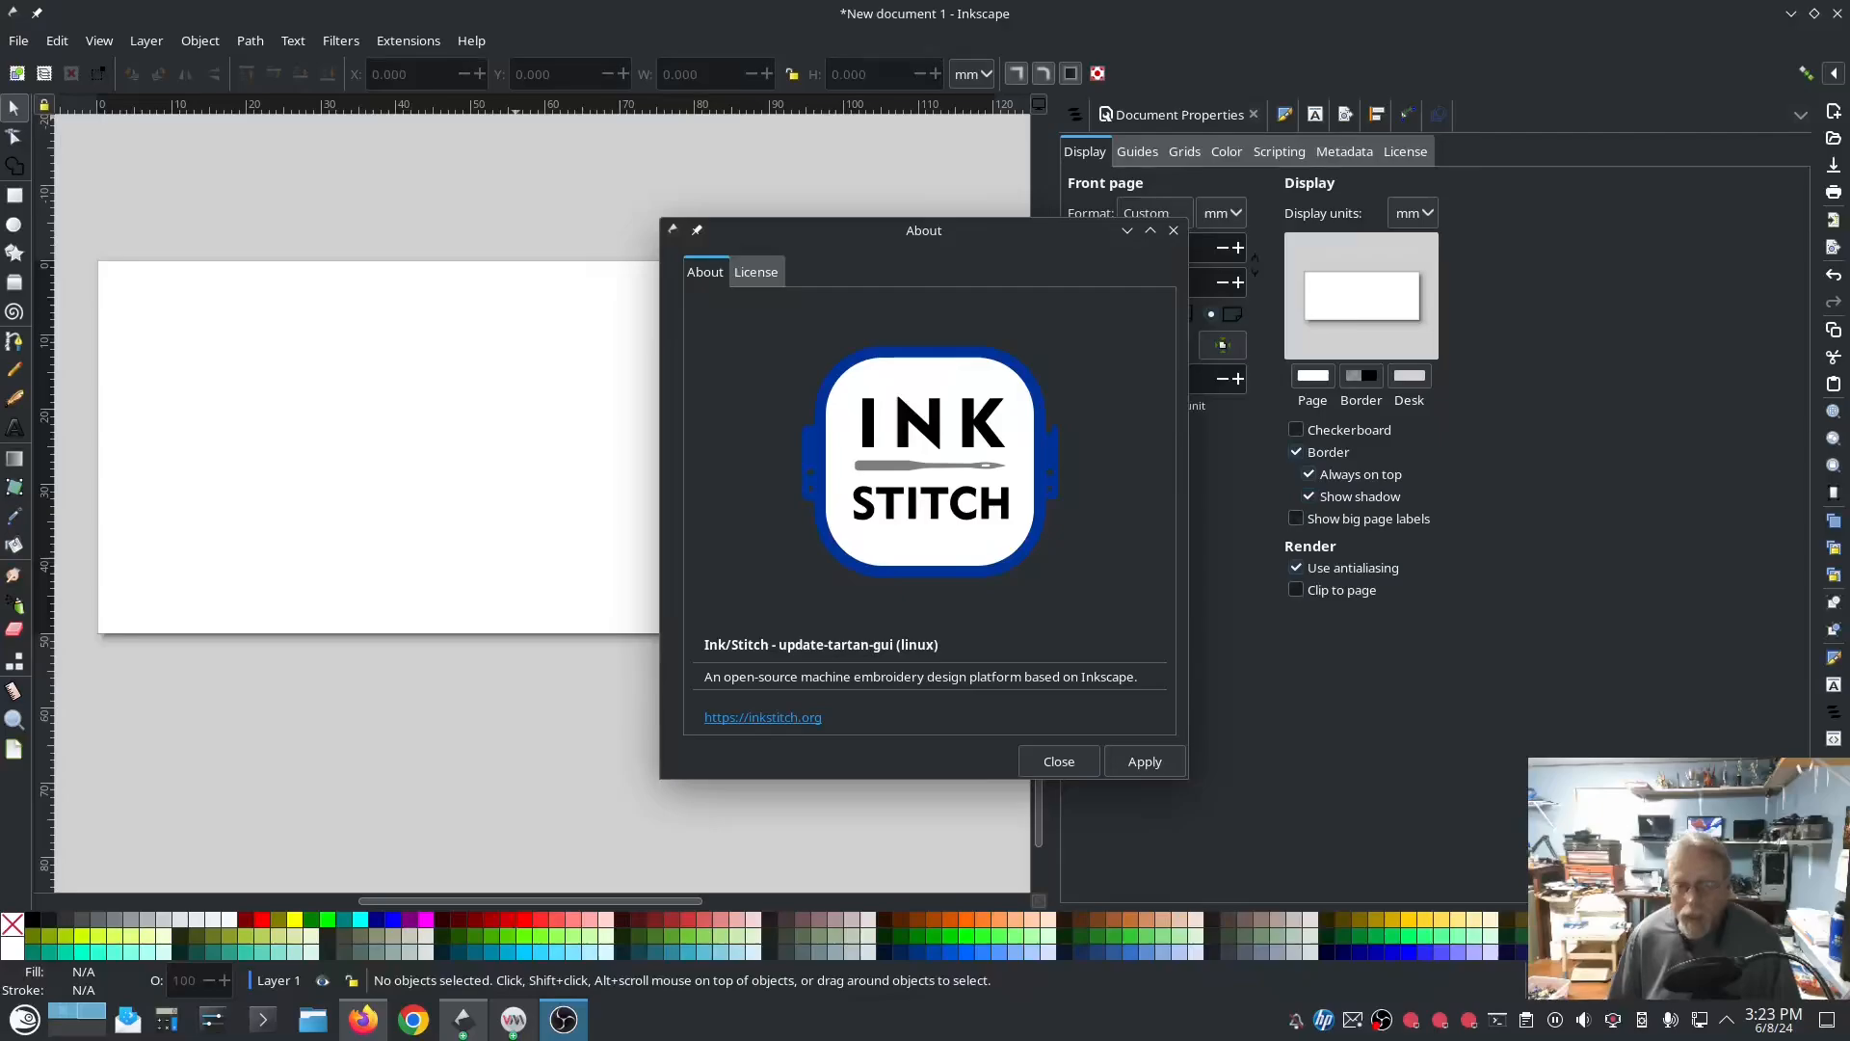
Step: Check the installed build in the Ink/Stitch About dialog, then close the dialog
{"action": "left_click", "coordinate": [1066, 758]}
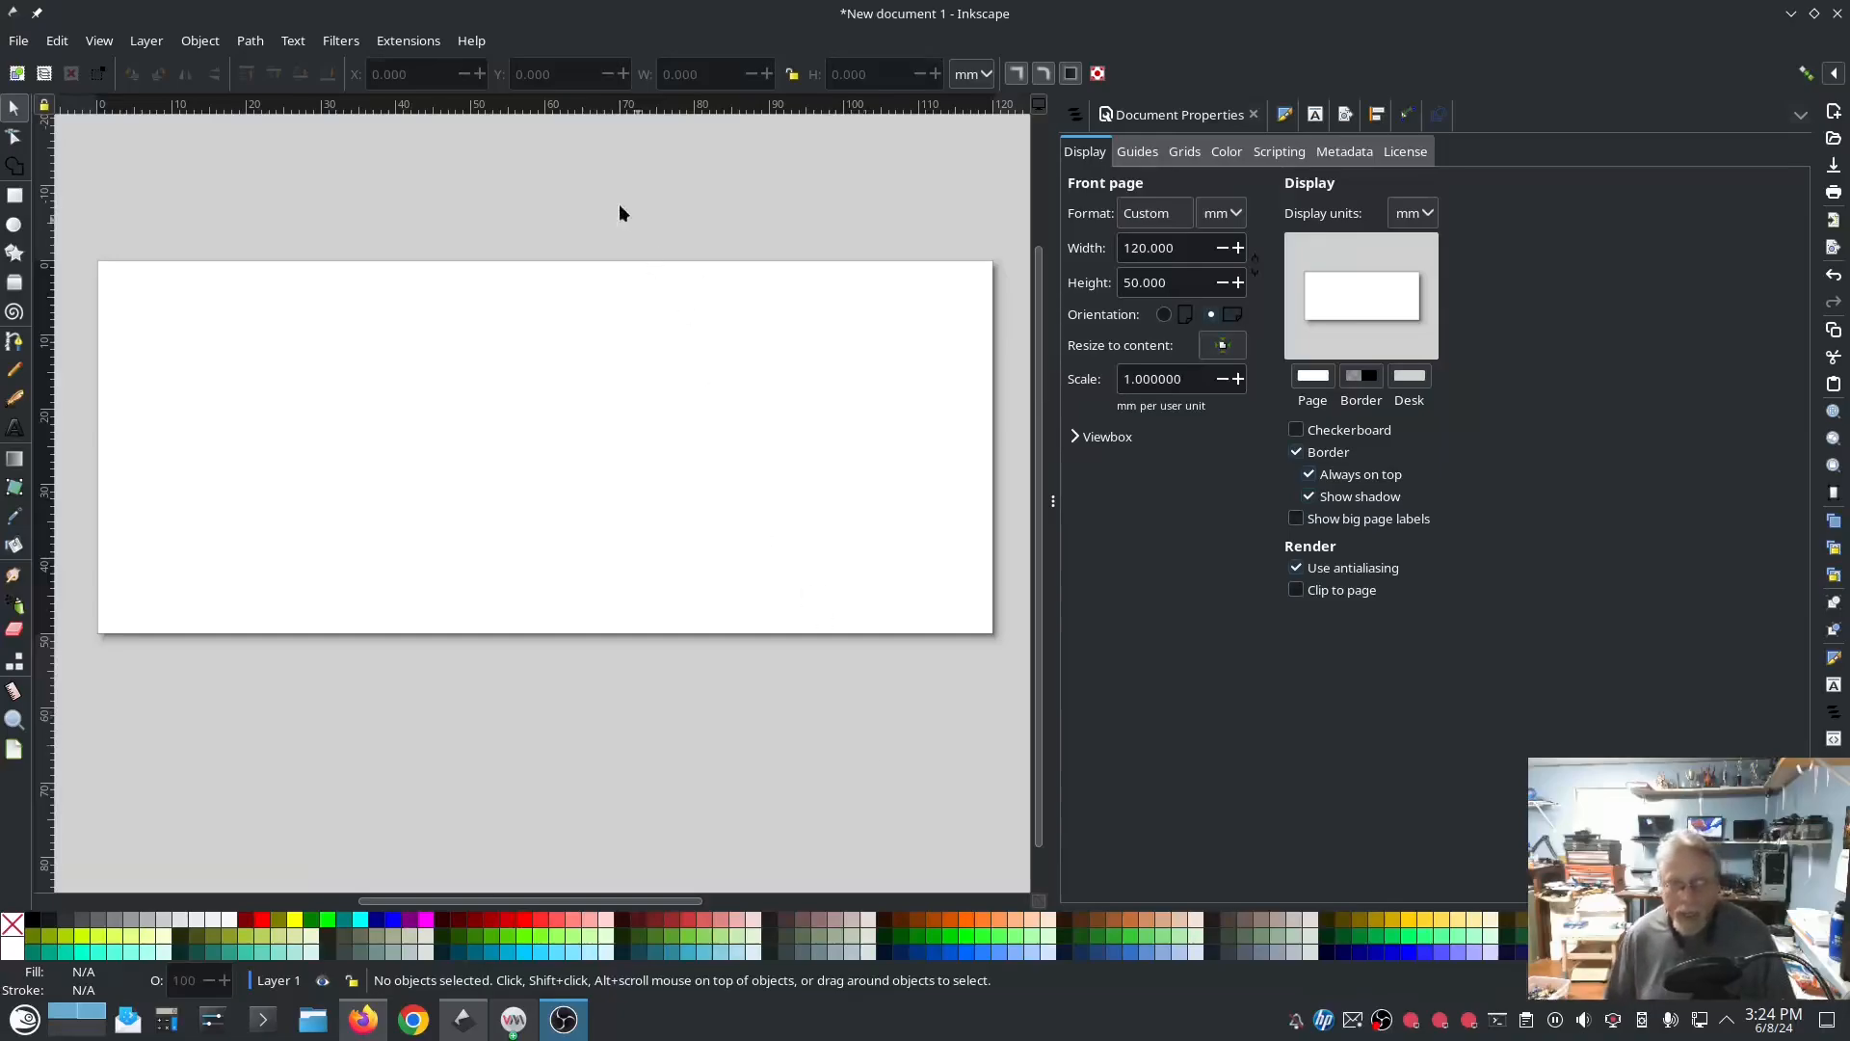
{"action": "left_click", "coordinate": [405, 41]}
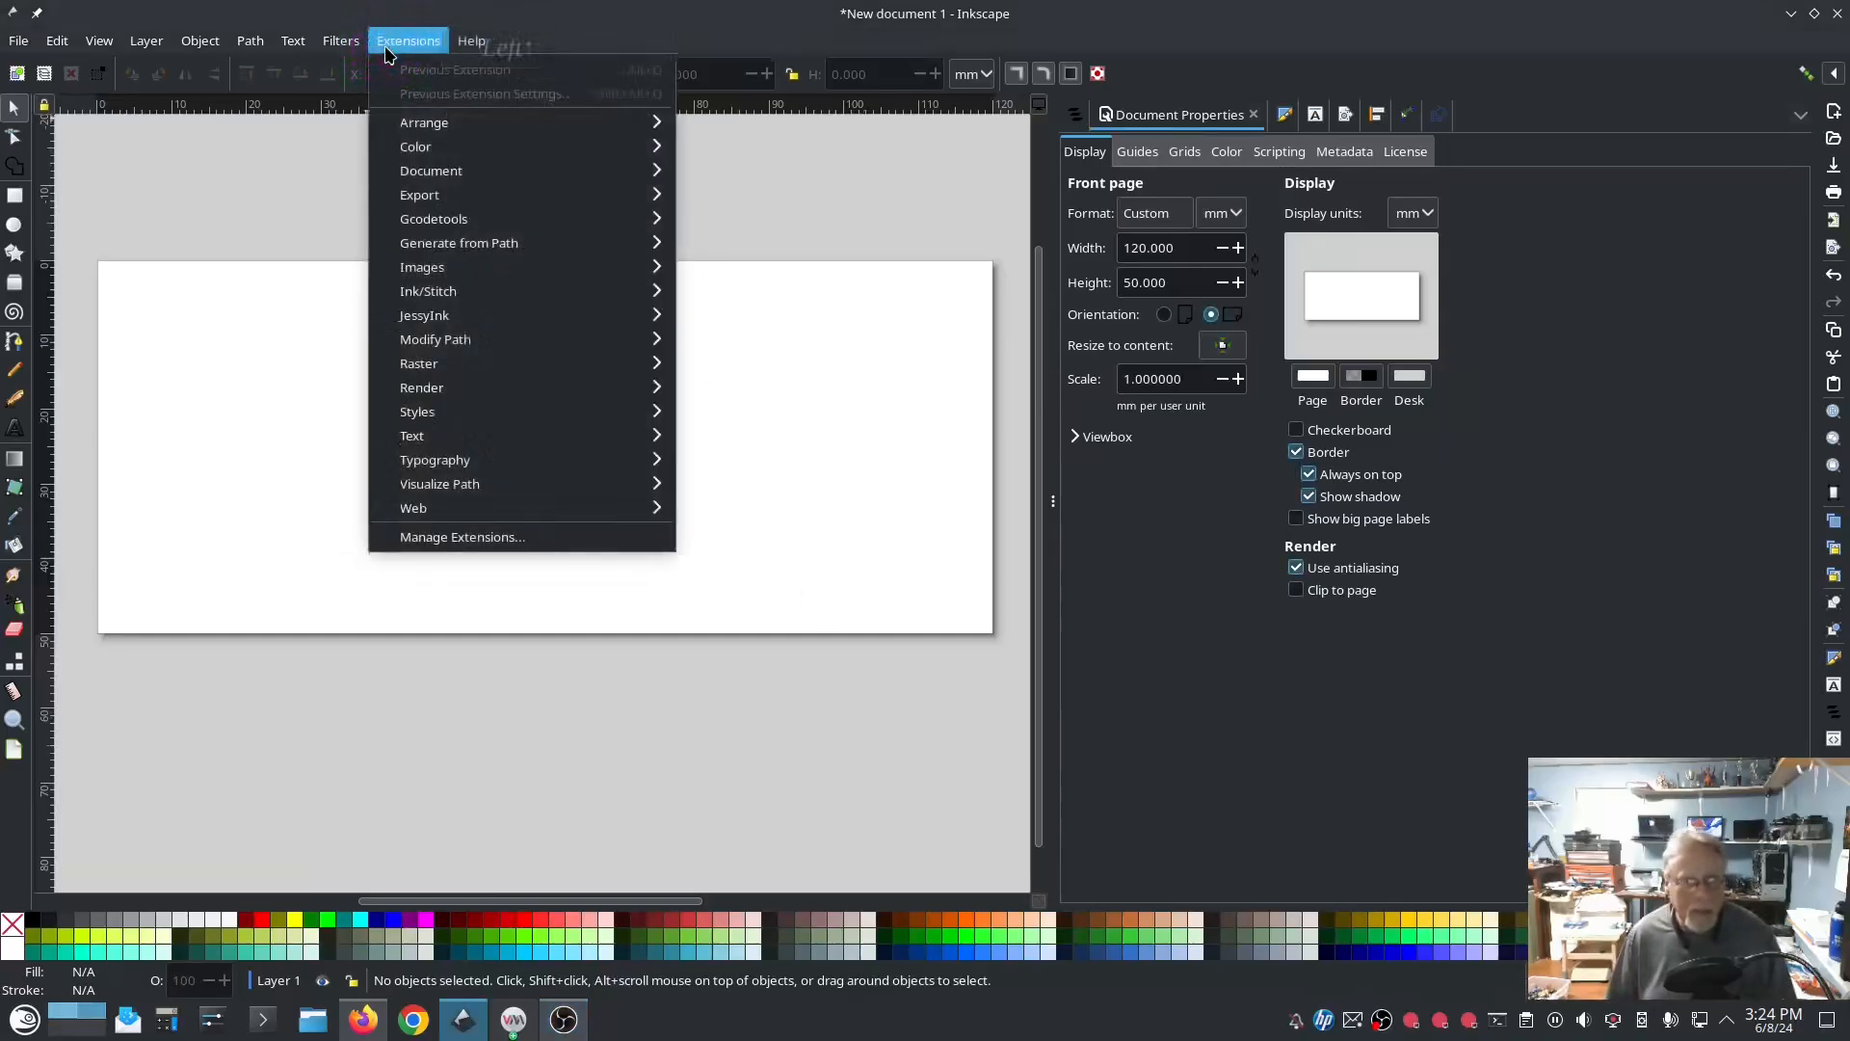
{"action": "mouse_move", "coordinate": [455, 303]}
{"action": "left_click", "coordinate": [718, 290]}
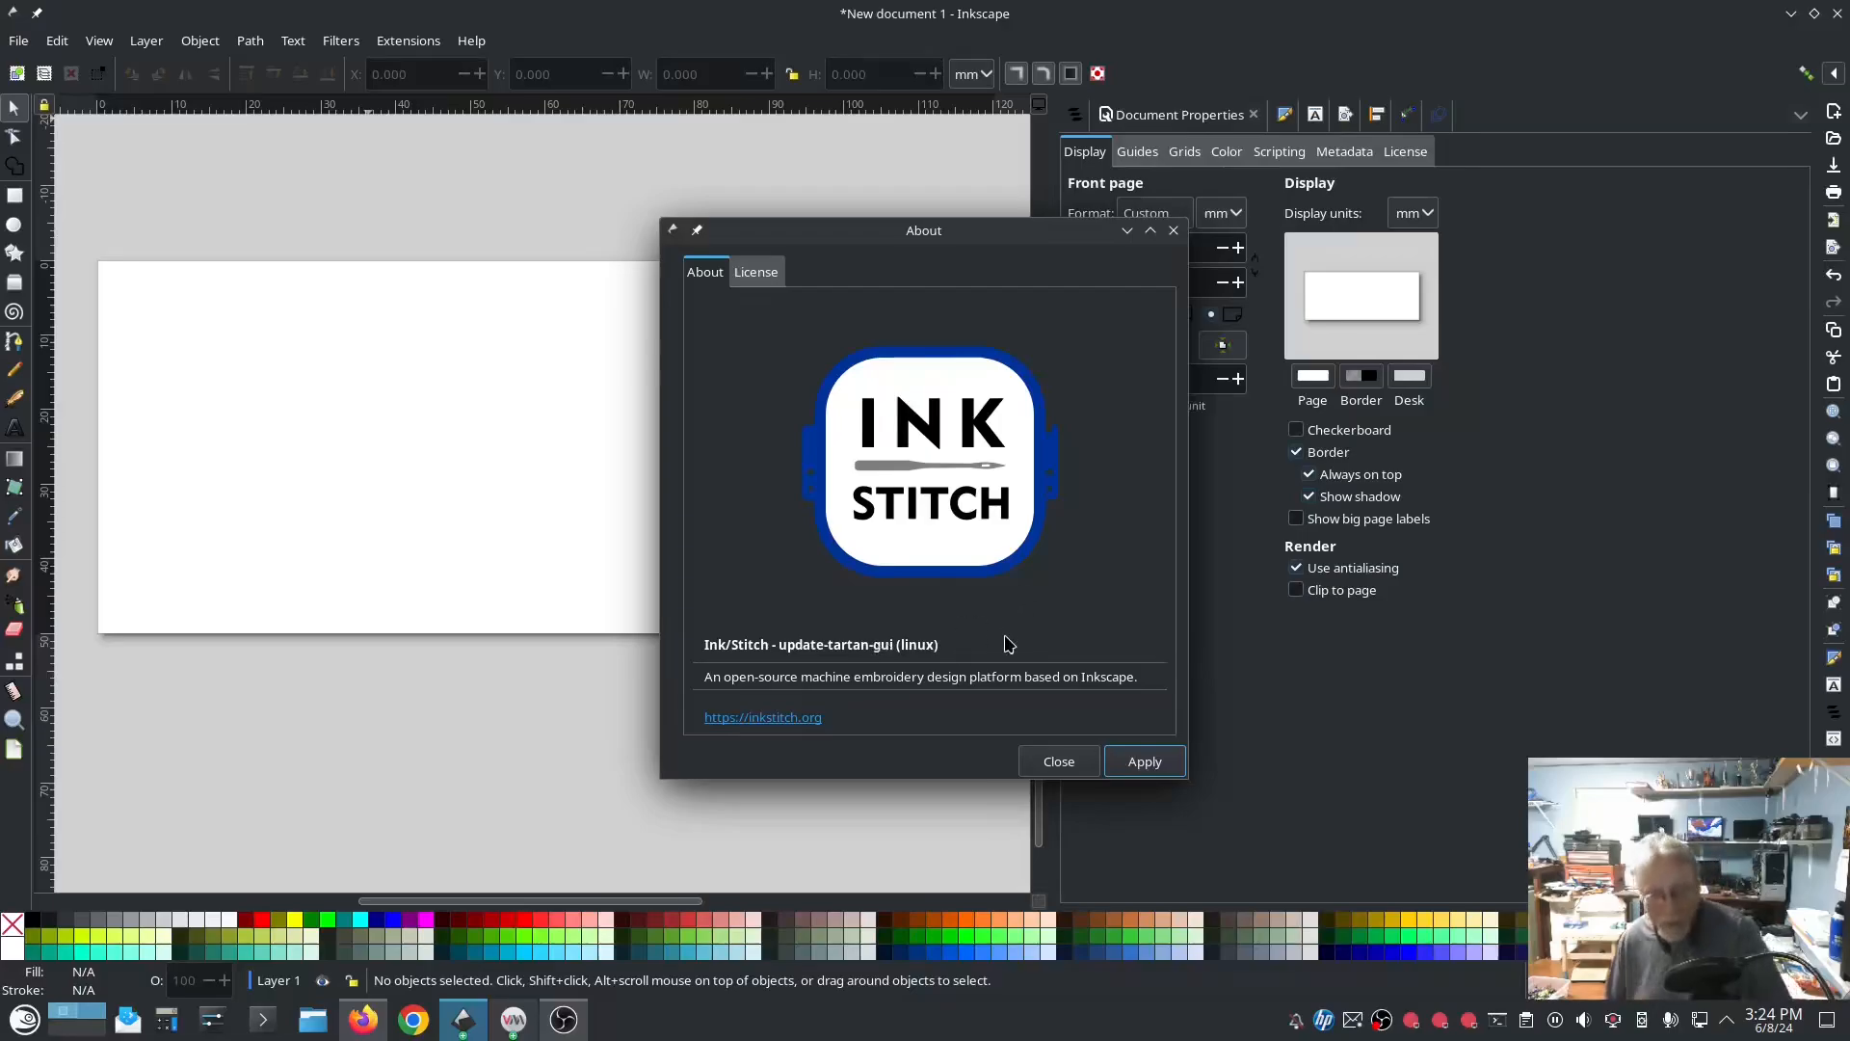
{"action": "left_click", "coordinate": [1067, 761]}
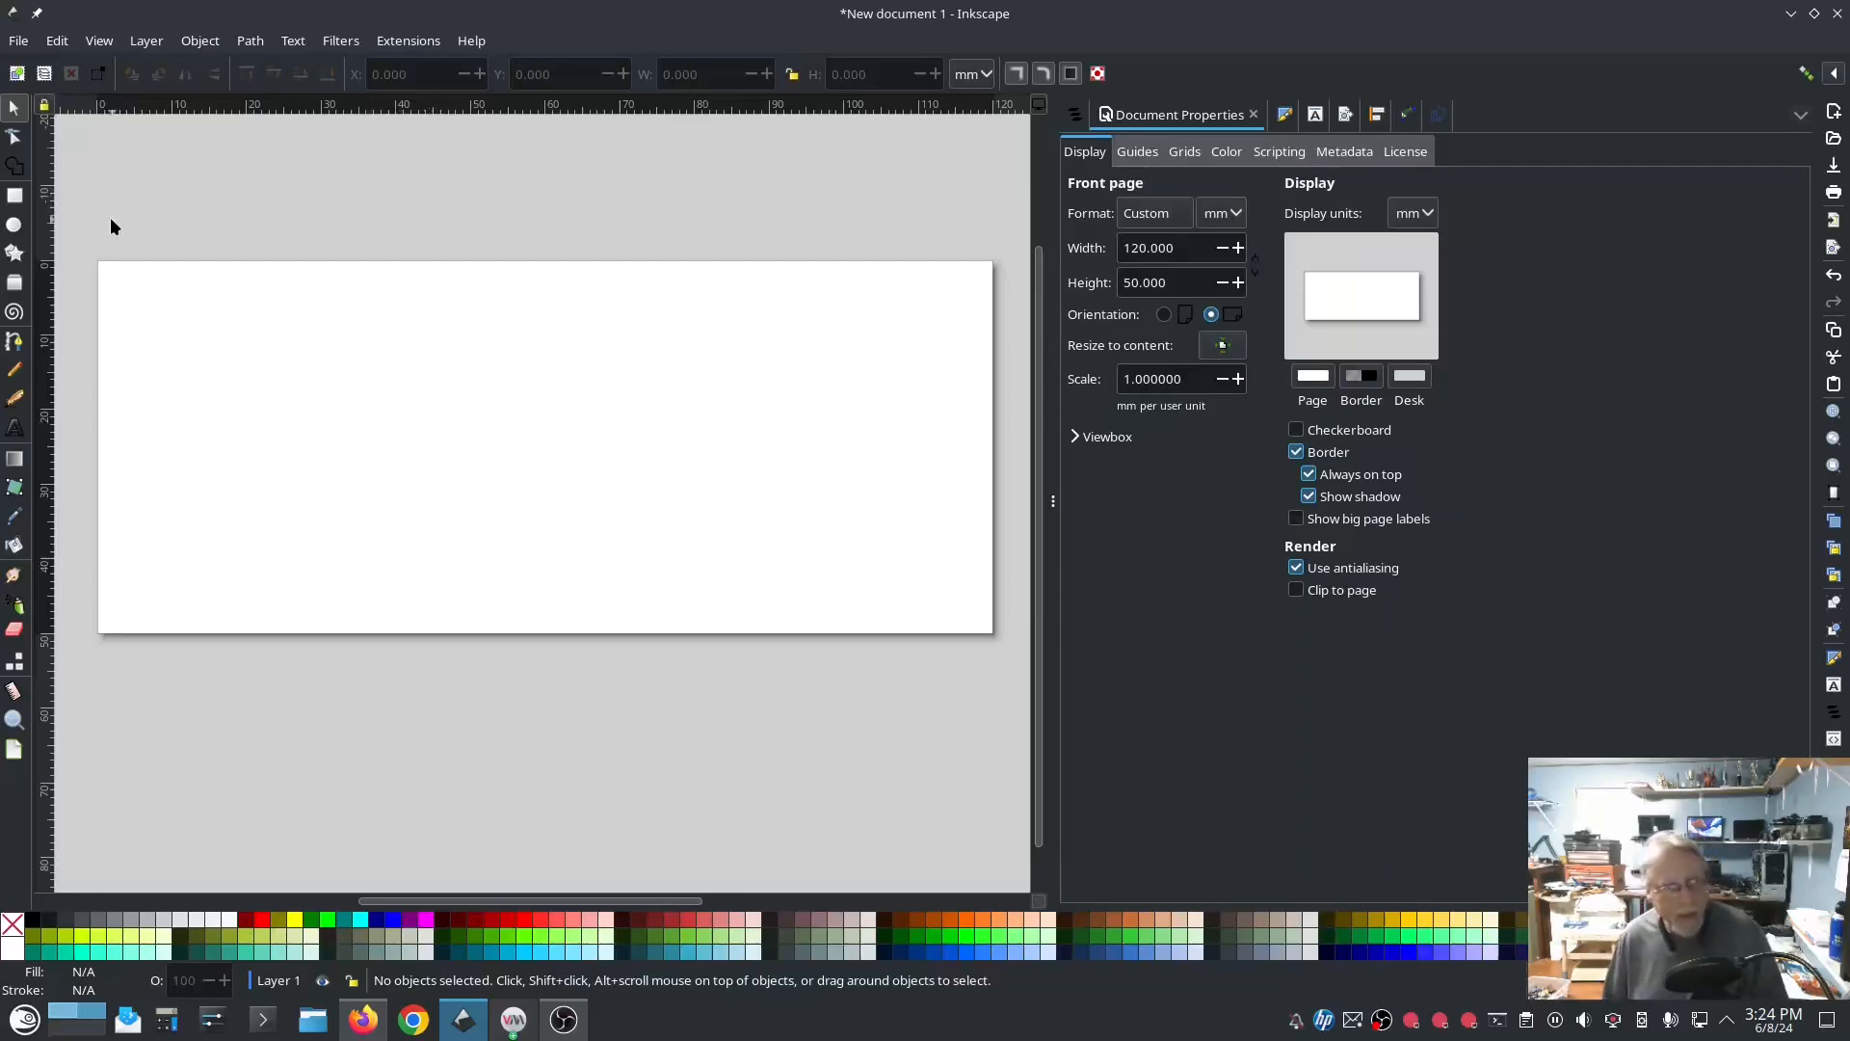
Step: Draw a filled rectangle about 51 by 36 mm on the page and preview its stitching in the Ink/Stitch Simulator
{"action": "key", "text": "r"}
{"action": "left_click_drag", "start_coordinate": [353, 349], "coordinate": [735, 615]}
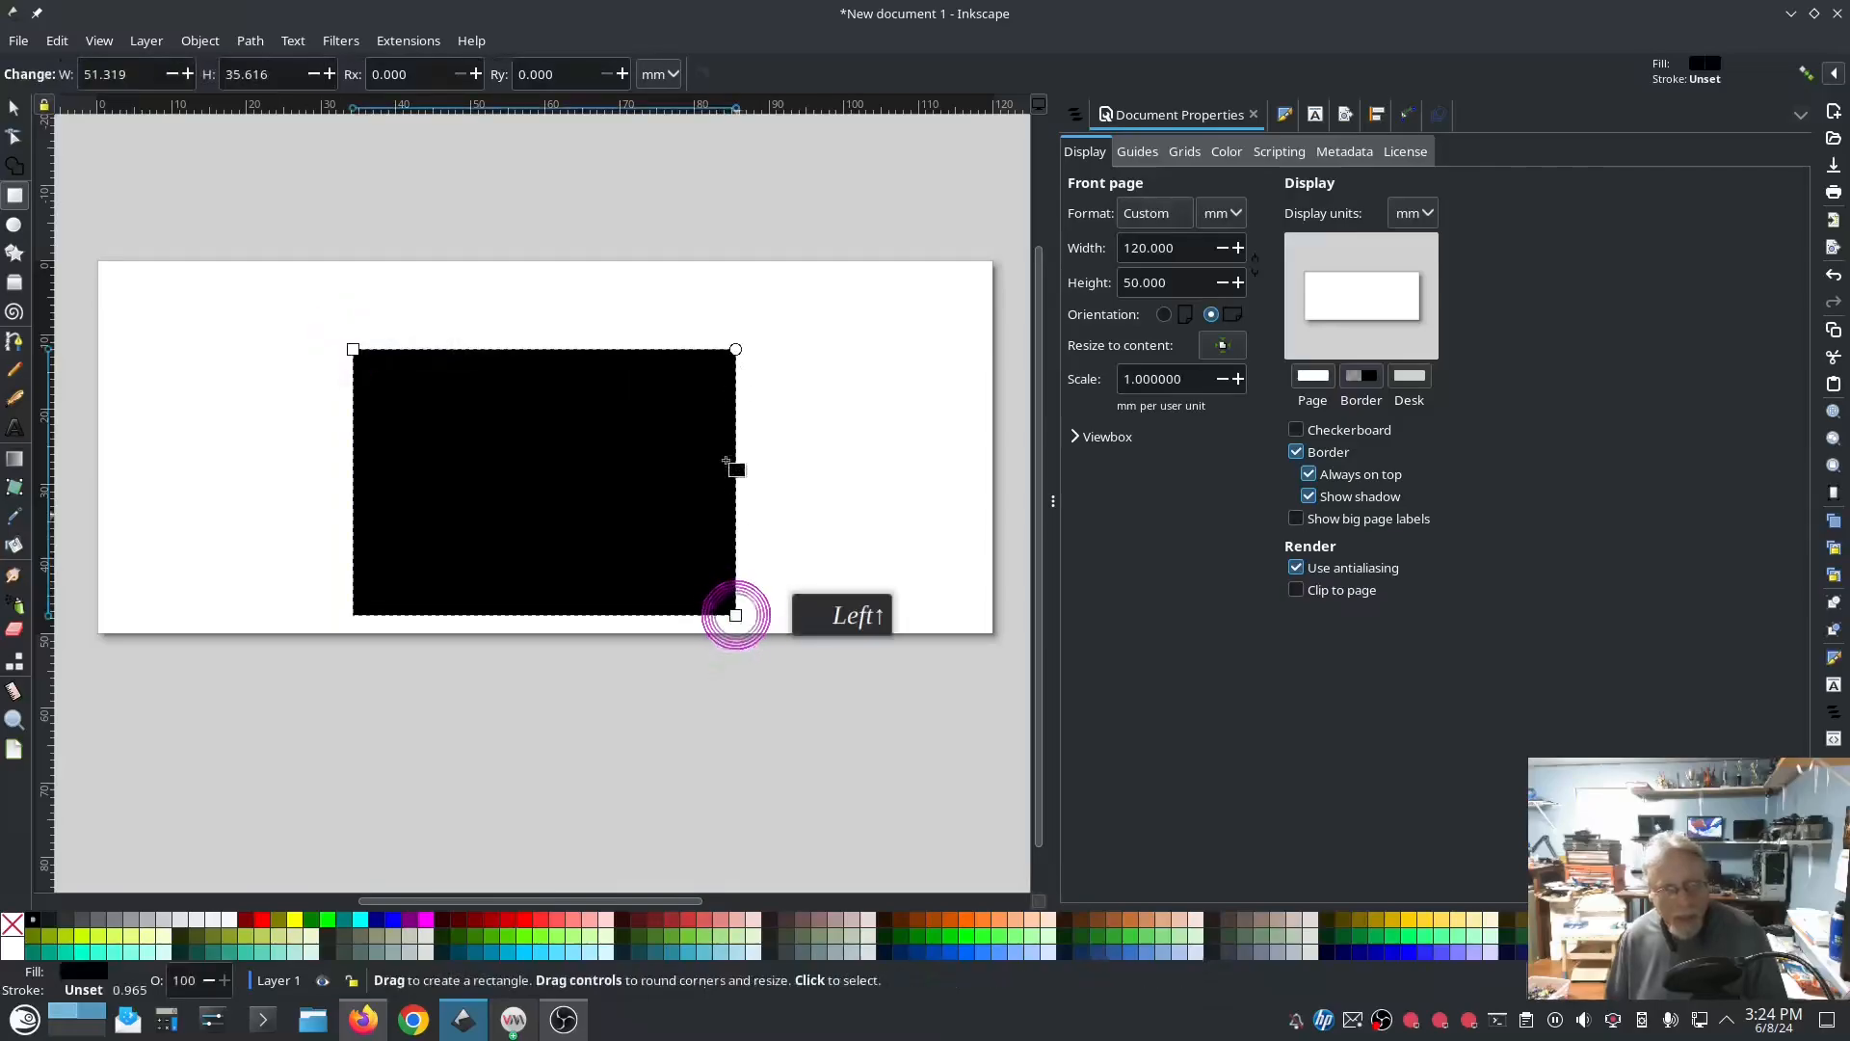
{"action": "left_click", "coordinate": [409, 42]}
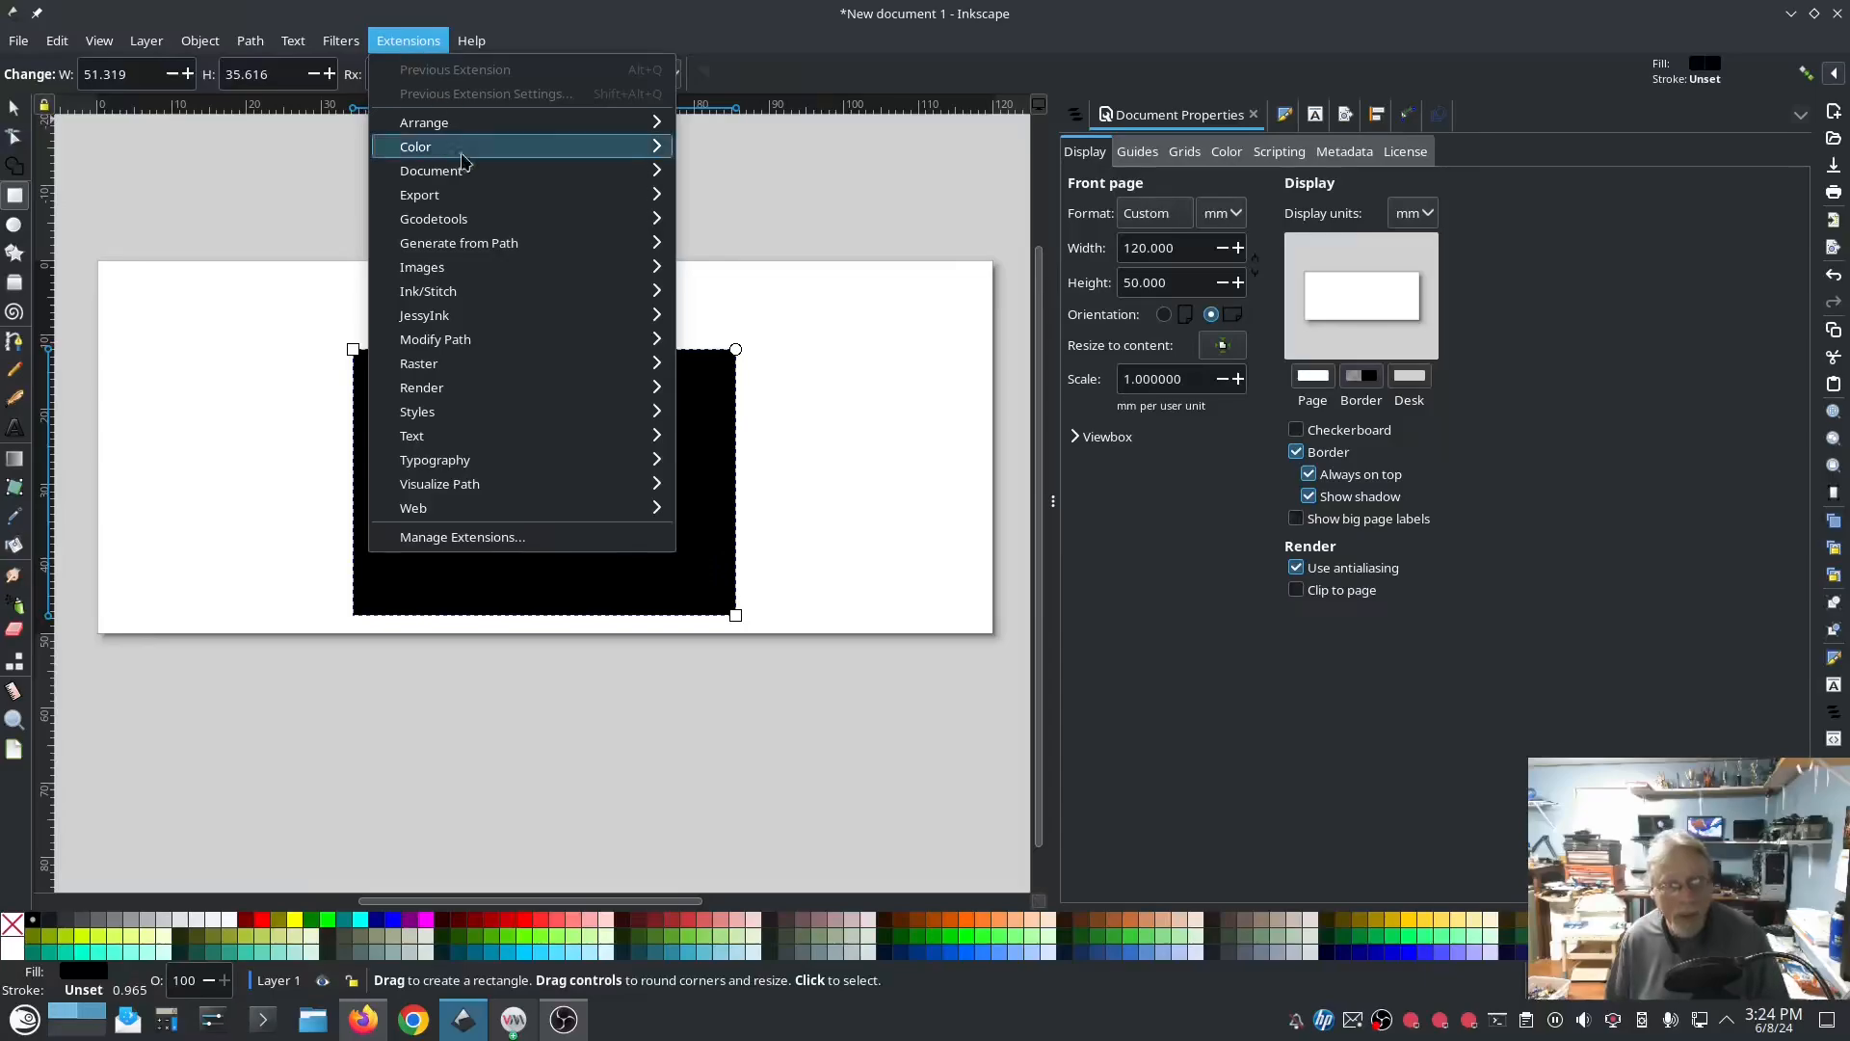
{"action": "mouse_move", "coordinate": [509, 291]}
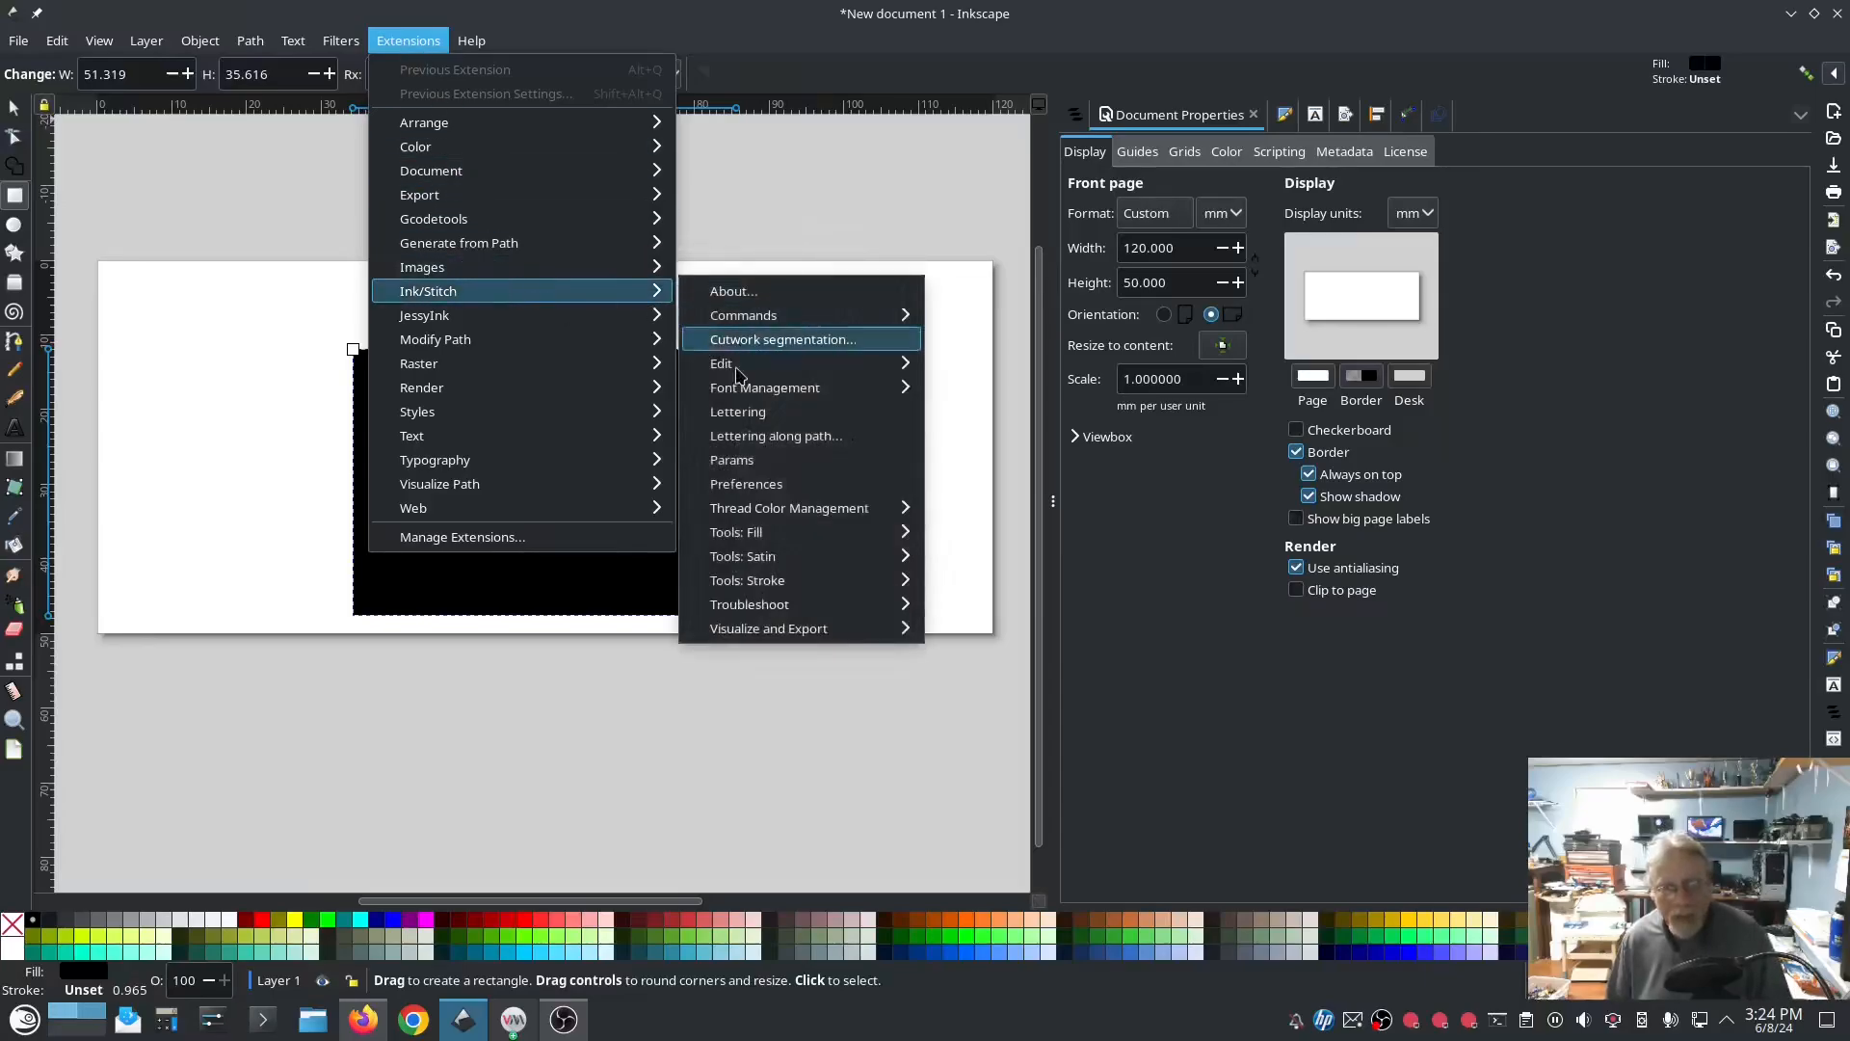
{"action": "mouse_move", "coordinate": [810, 629]}
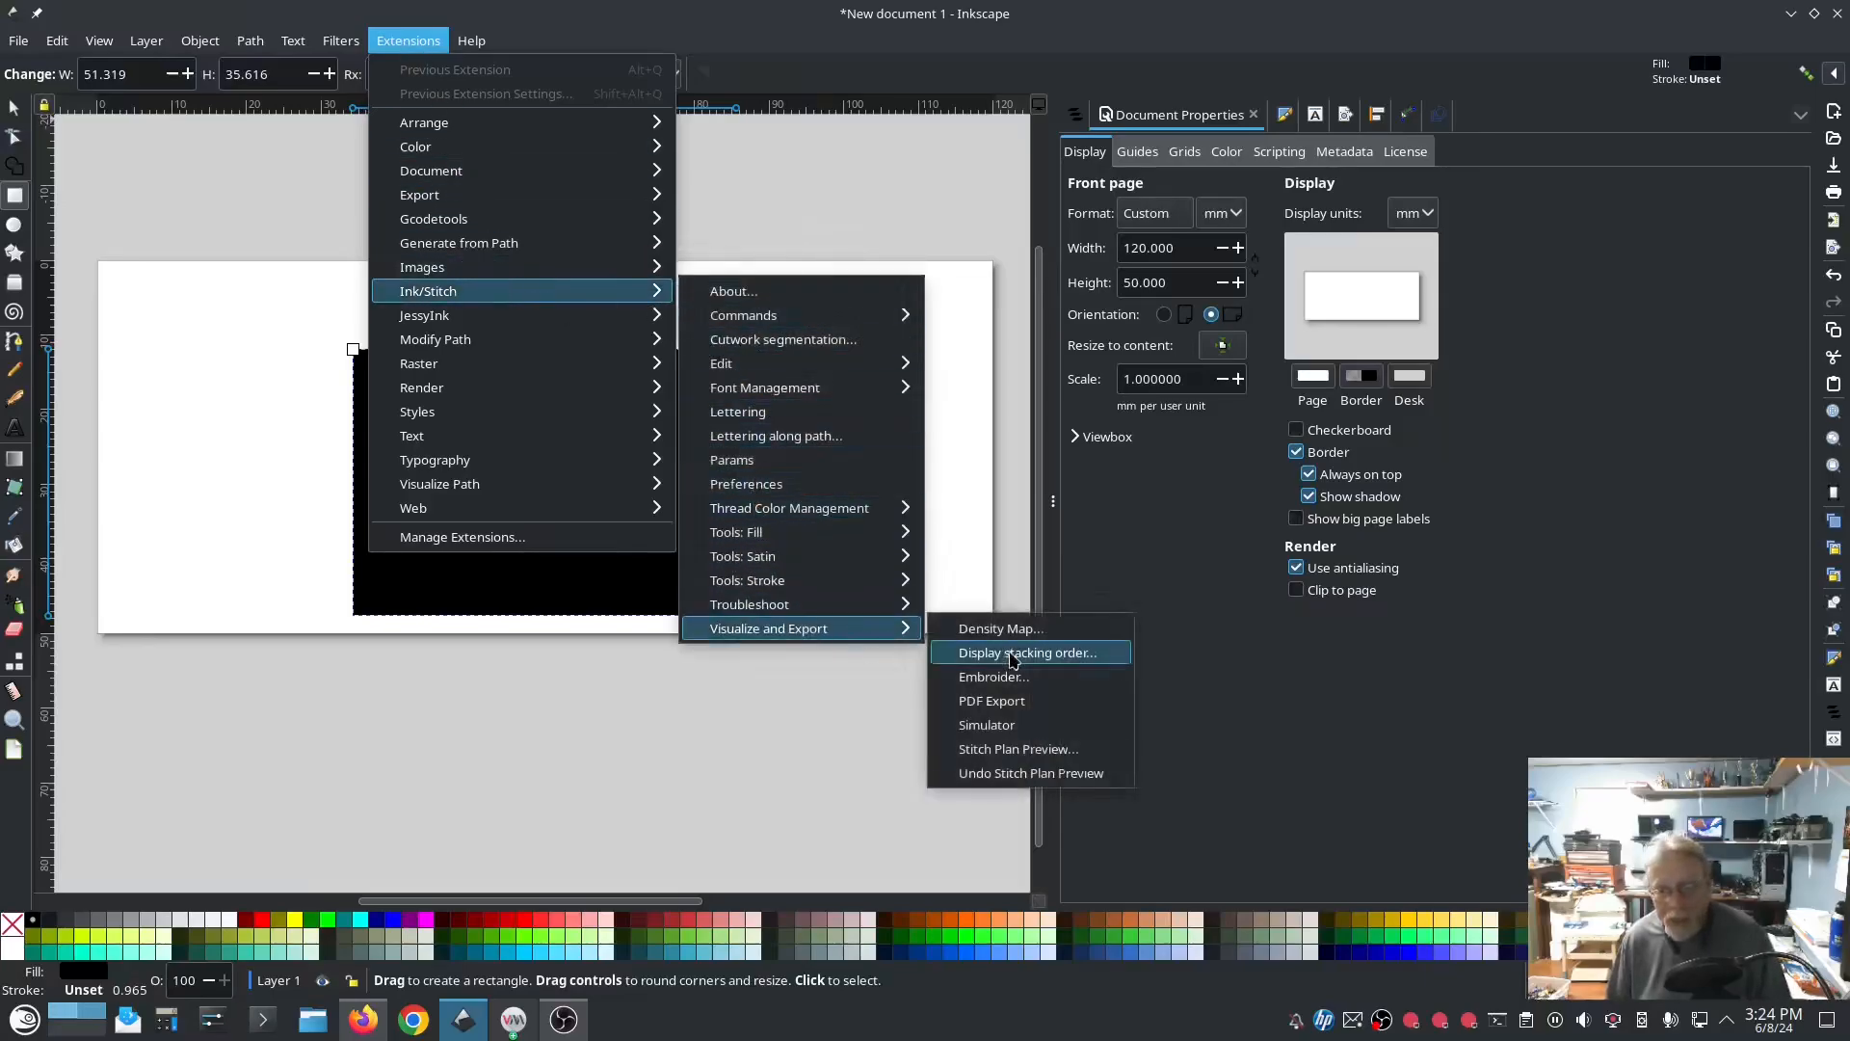
{"action": "left_click", "coordinate": [1009, 726]}
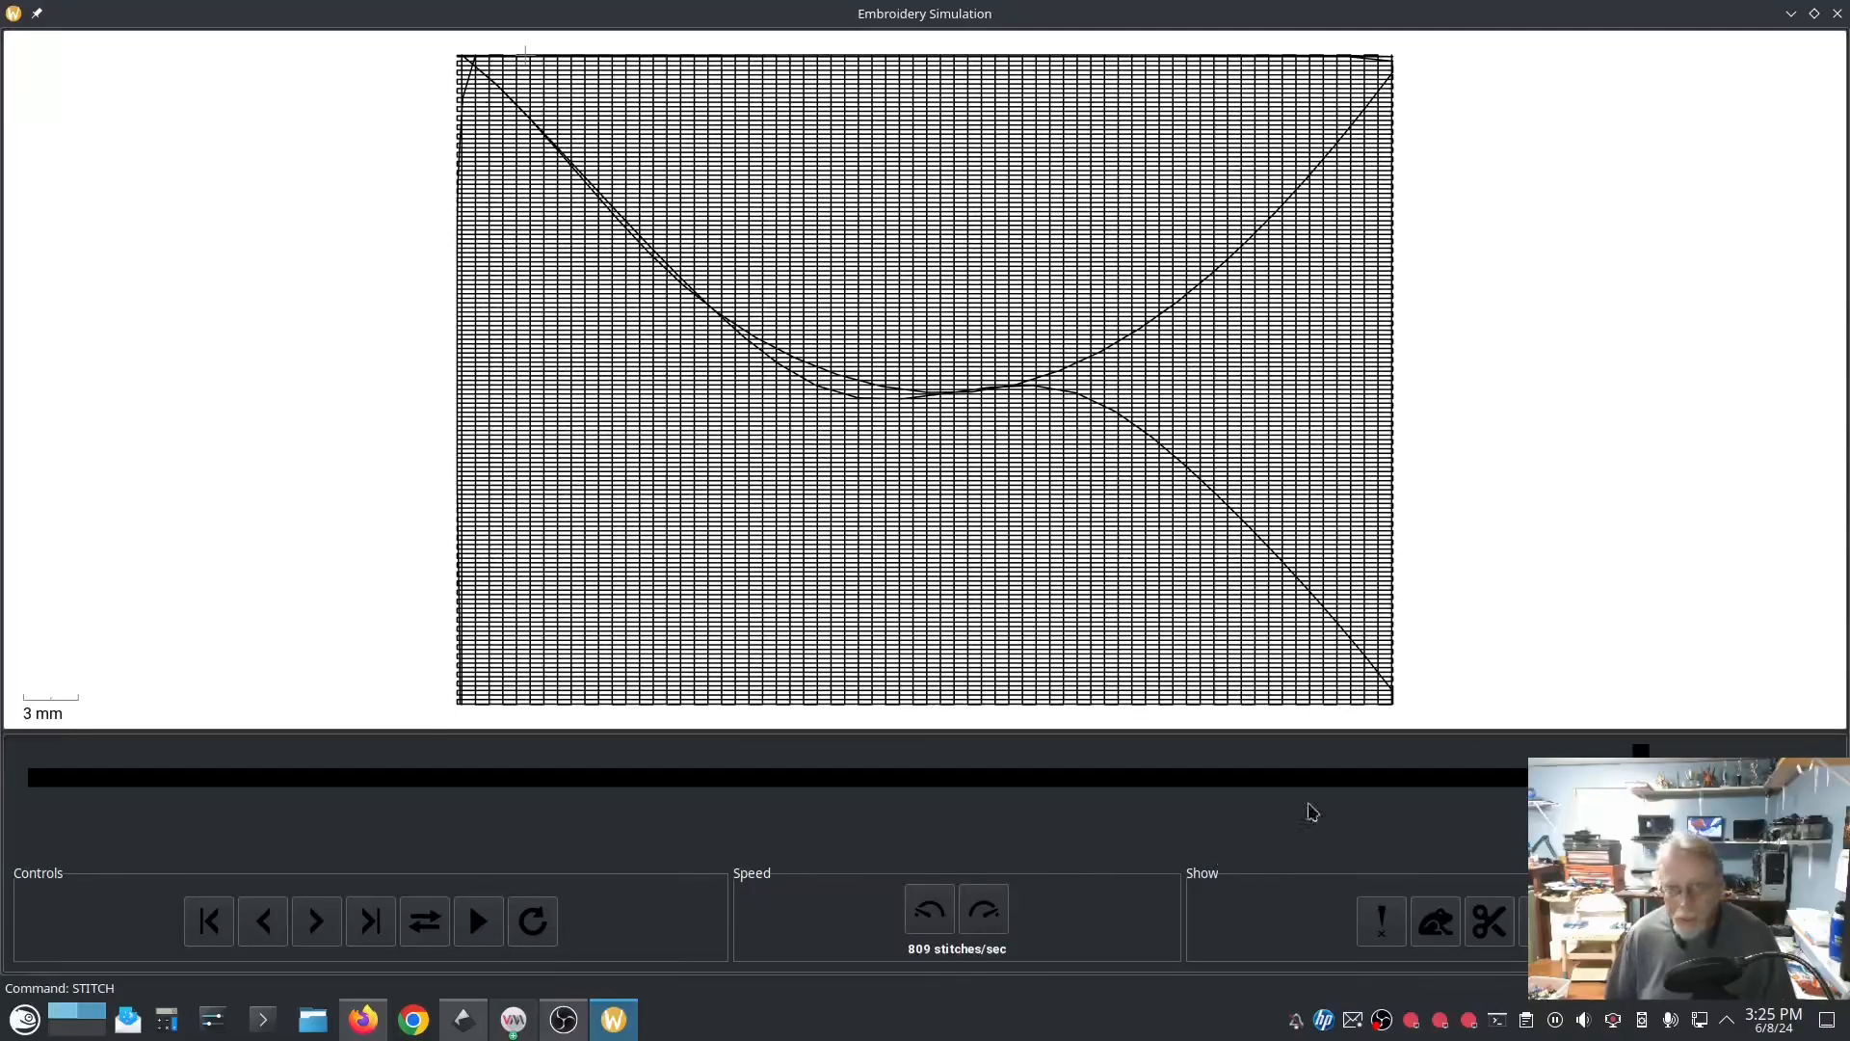
{"action": "left_click", "coordinate": [1838, 14]}
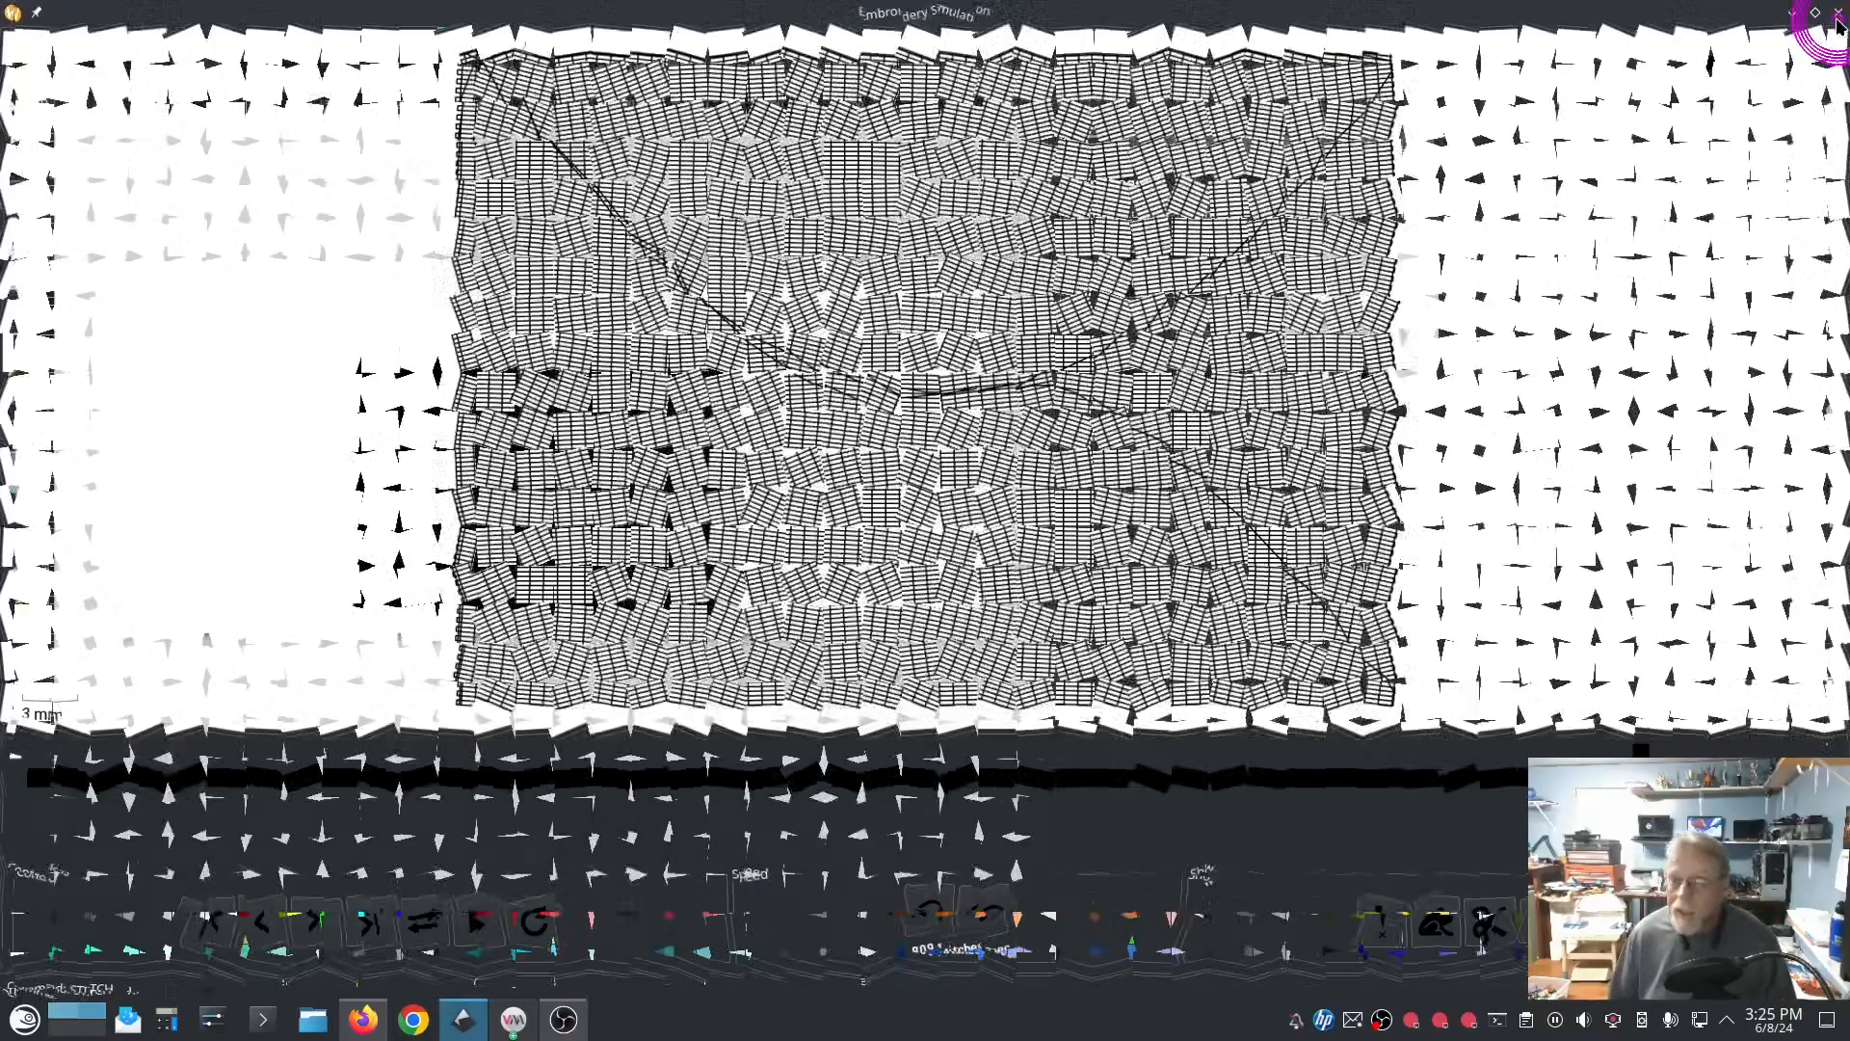
Step: Generate an Ink/Stitch Stitch Plan Preview of the rectangle with the render mode set to Realistic
{"action": "left_click", "coordinate": [408, 40]}
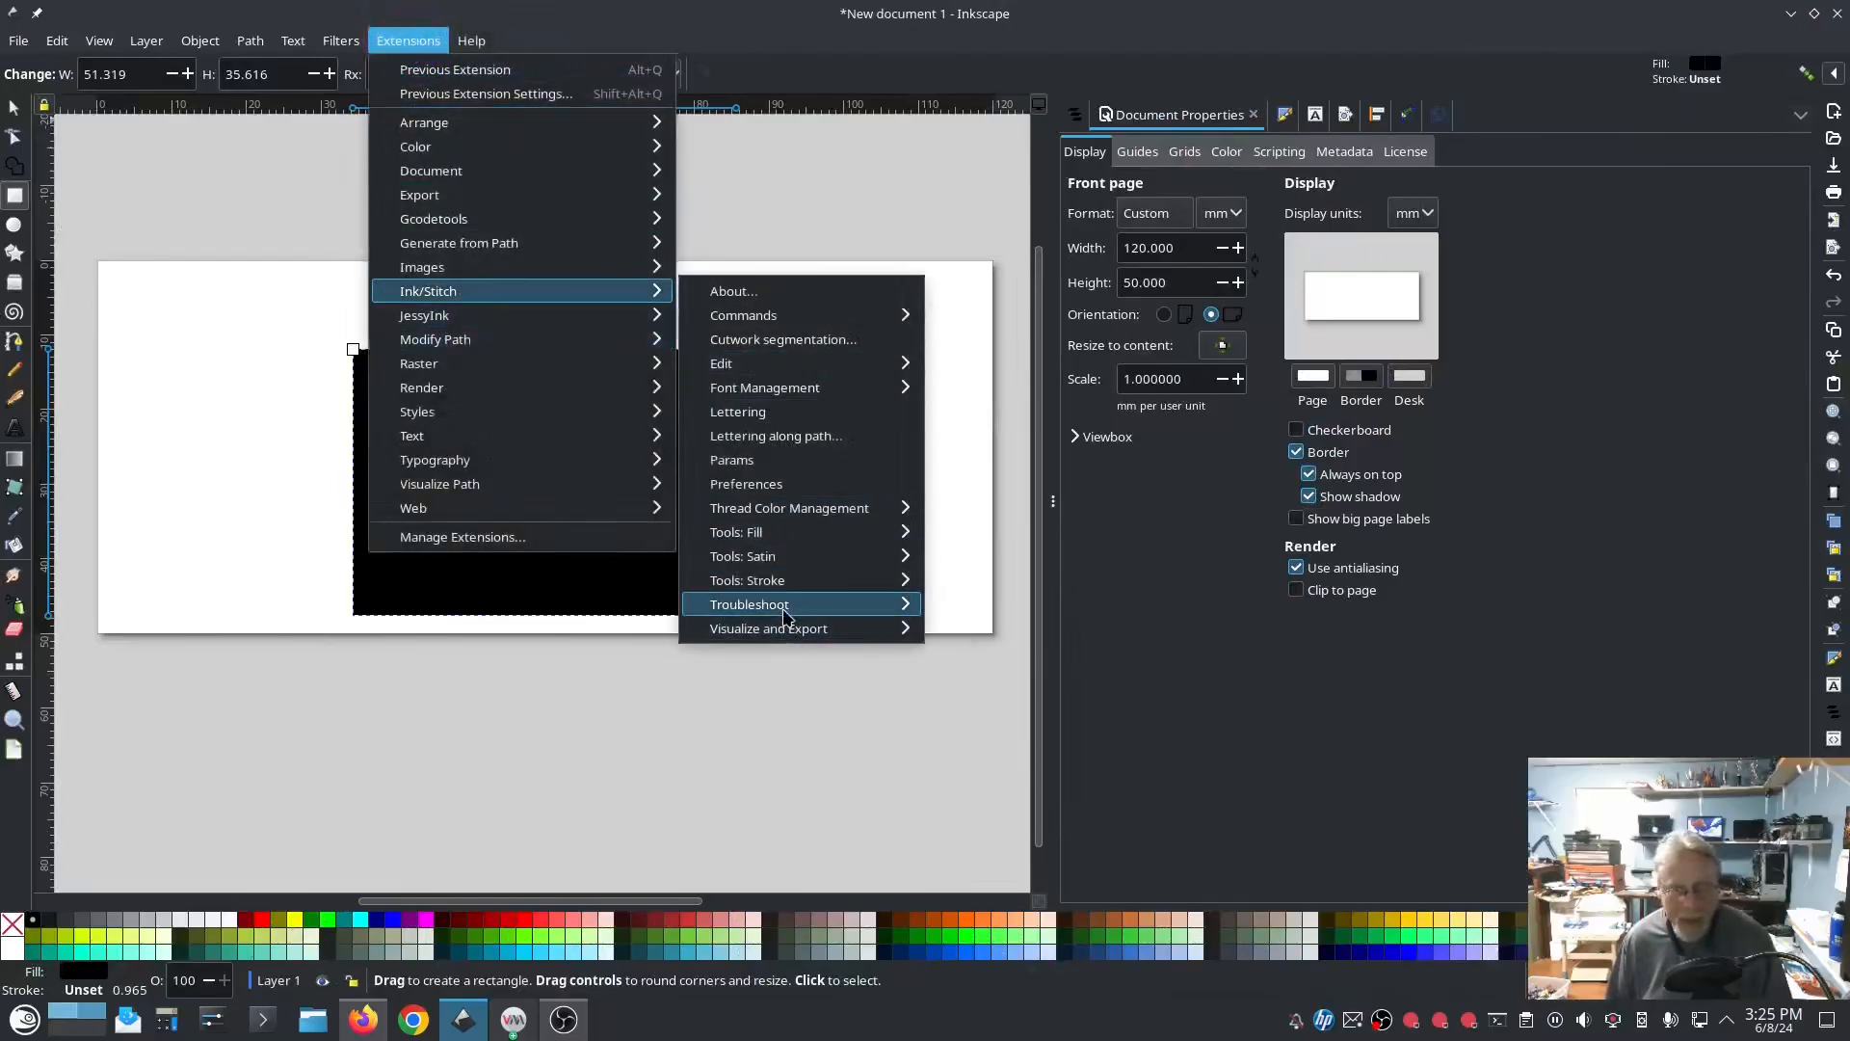
{"action": "mouse_move", "coordinate": [763, 625]}
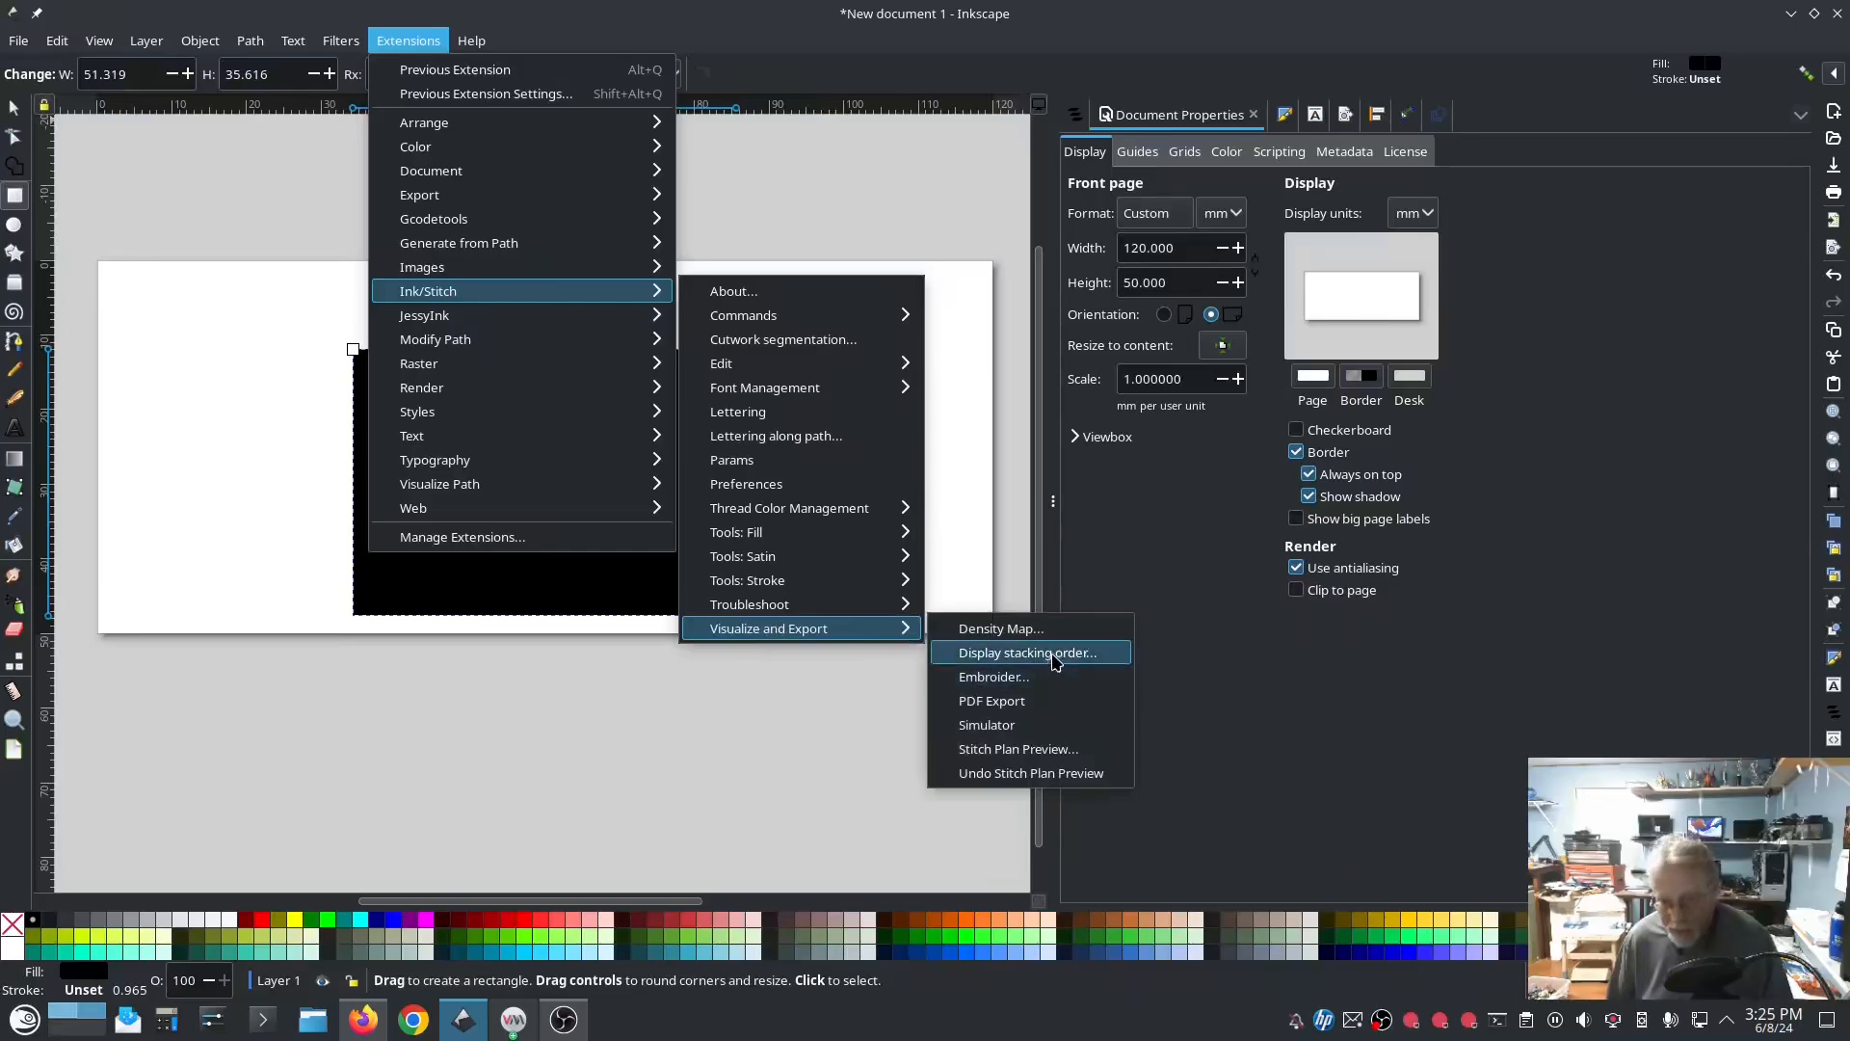
{"action": "left_click", "coordinate": [1053, 750]}
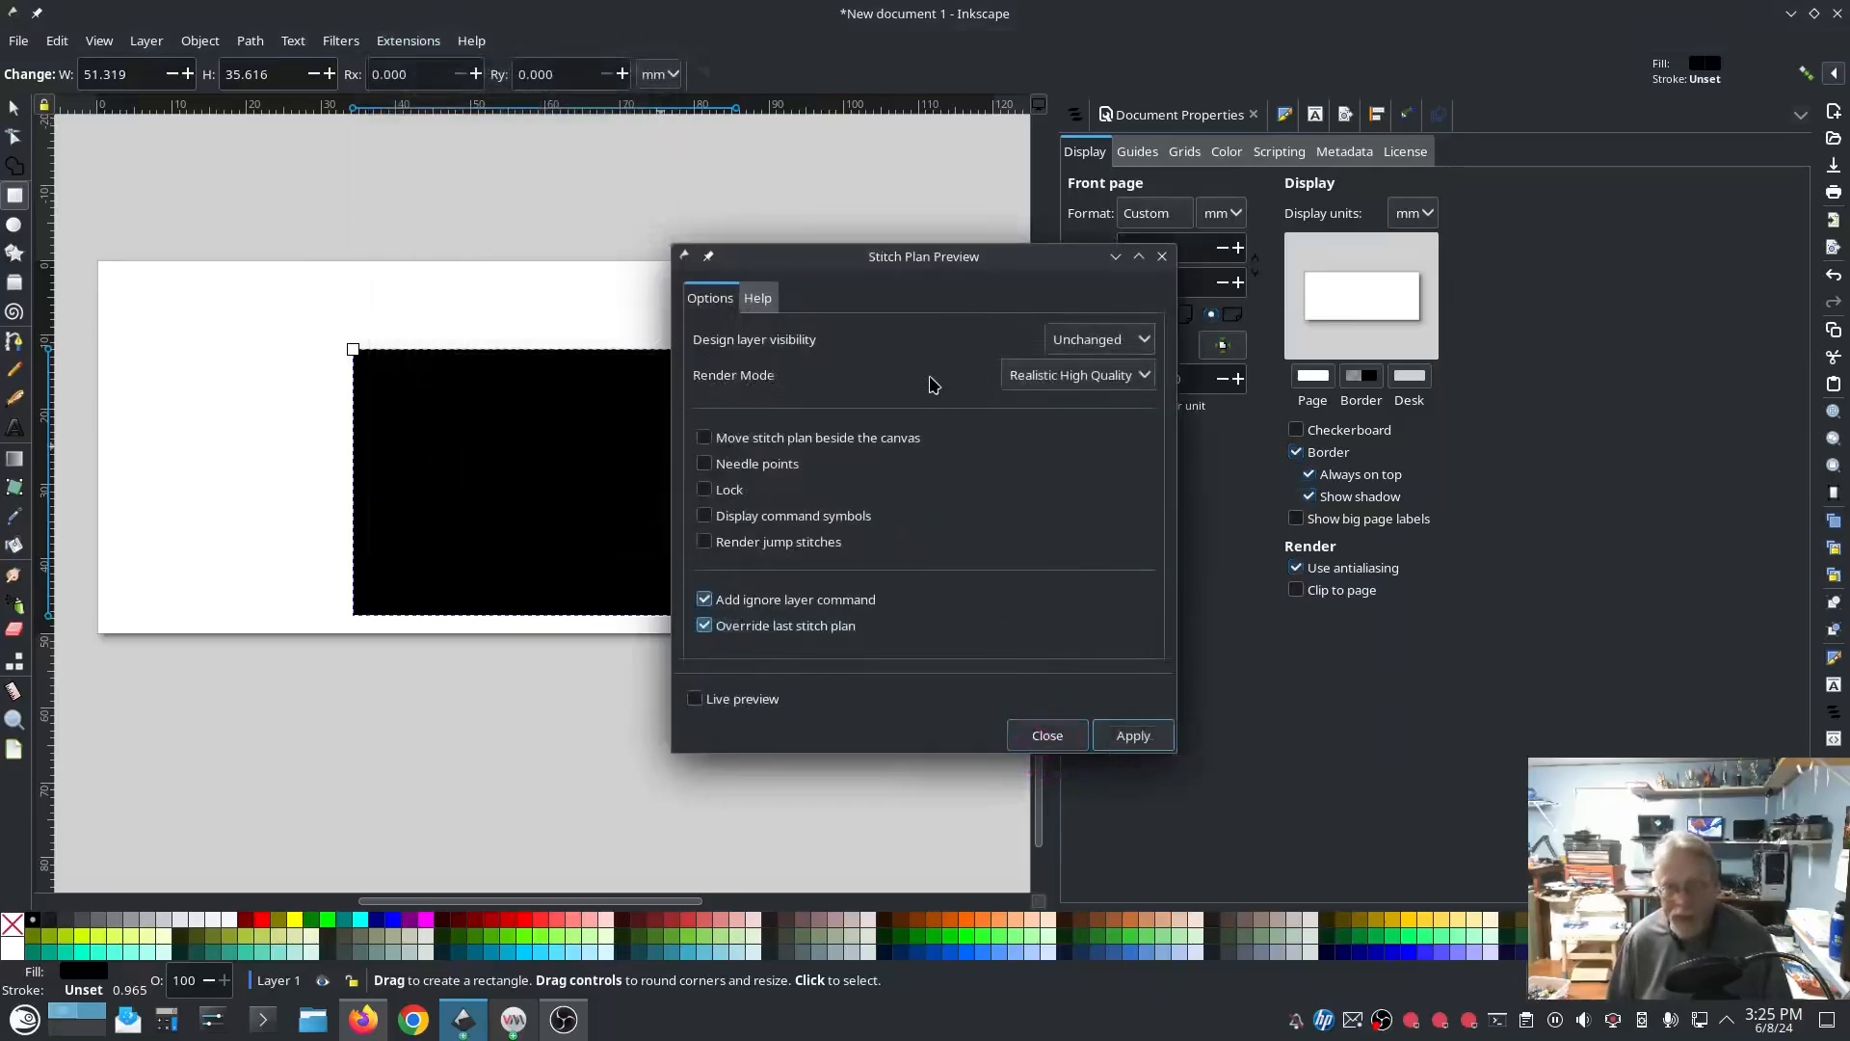
{"action": "left_click", "coordinate": [1090, 343]}
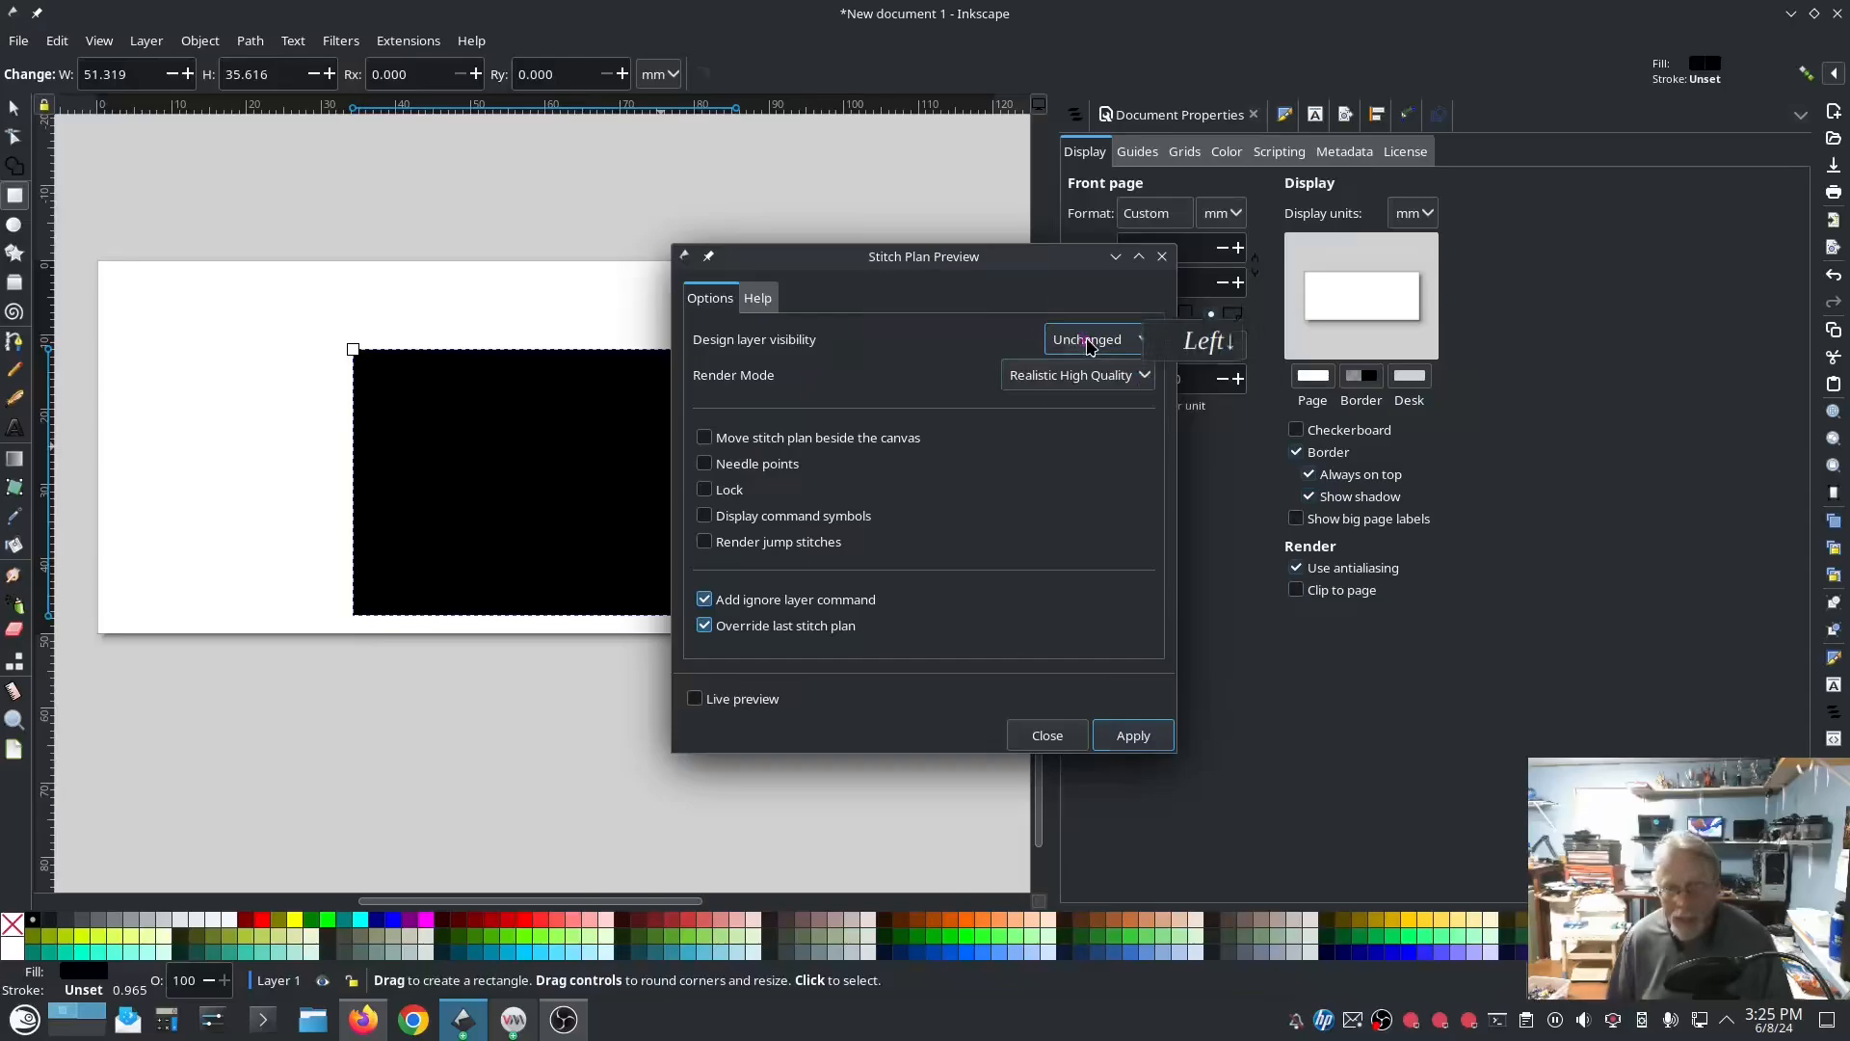
{"action": "left_click", "coordinate": [939, 313]}
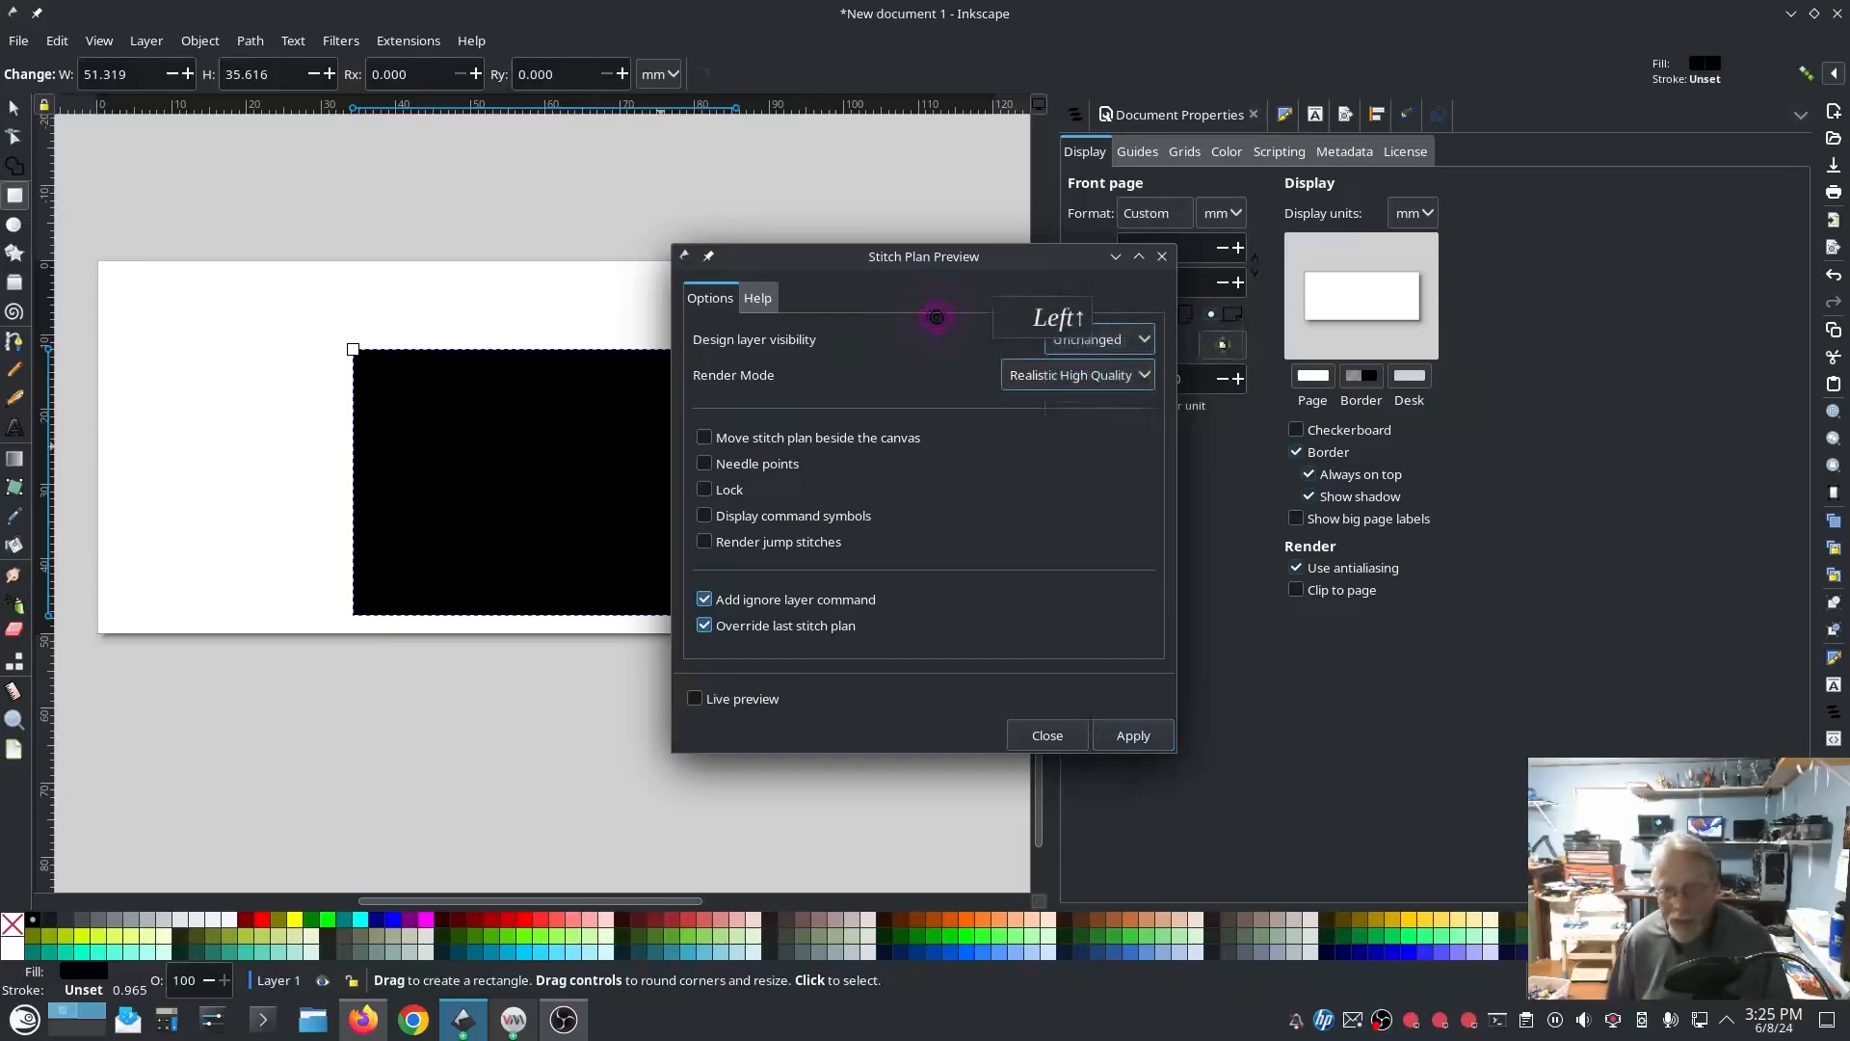
{"action": "left_click", "coordinate": [1115, 374]}
{"action": "left_click", "coordinate": [1092, 358]}
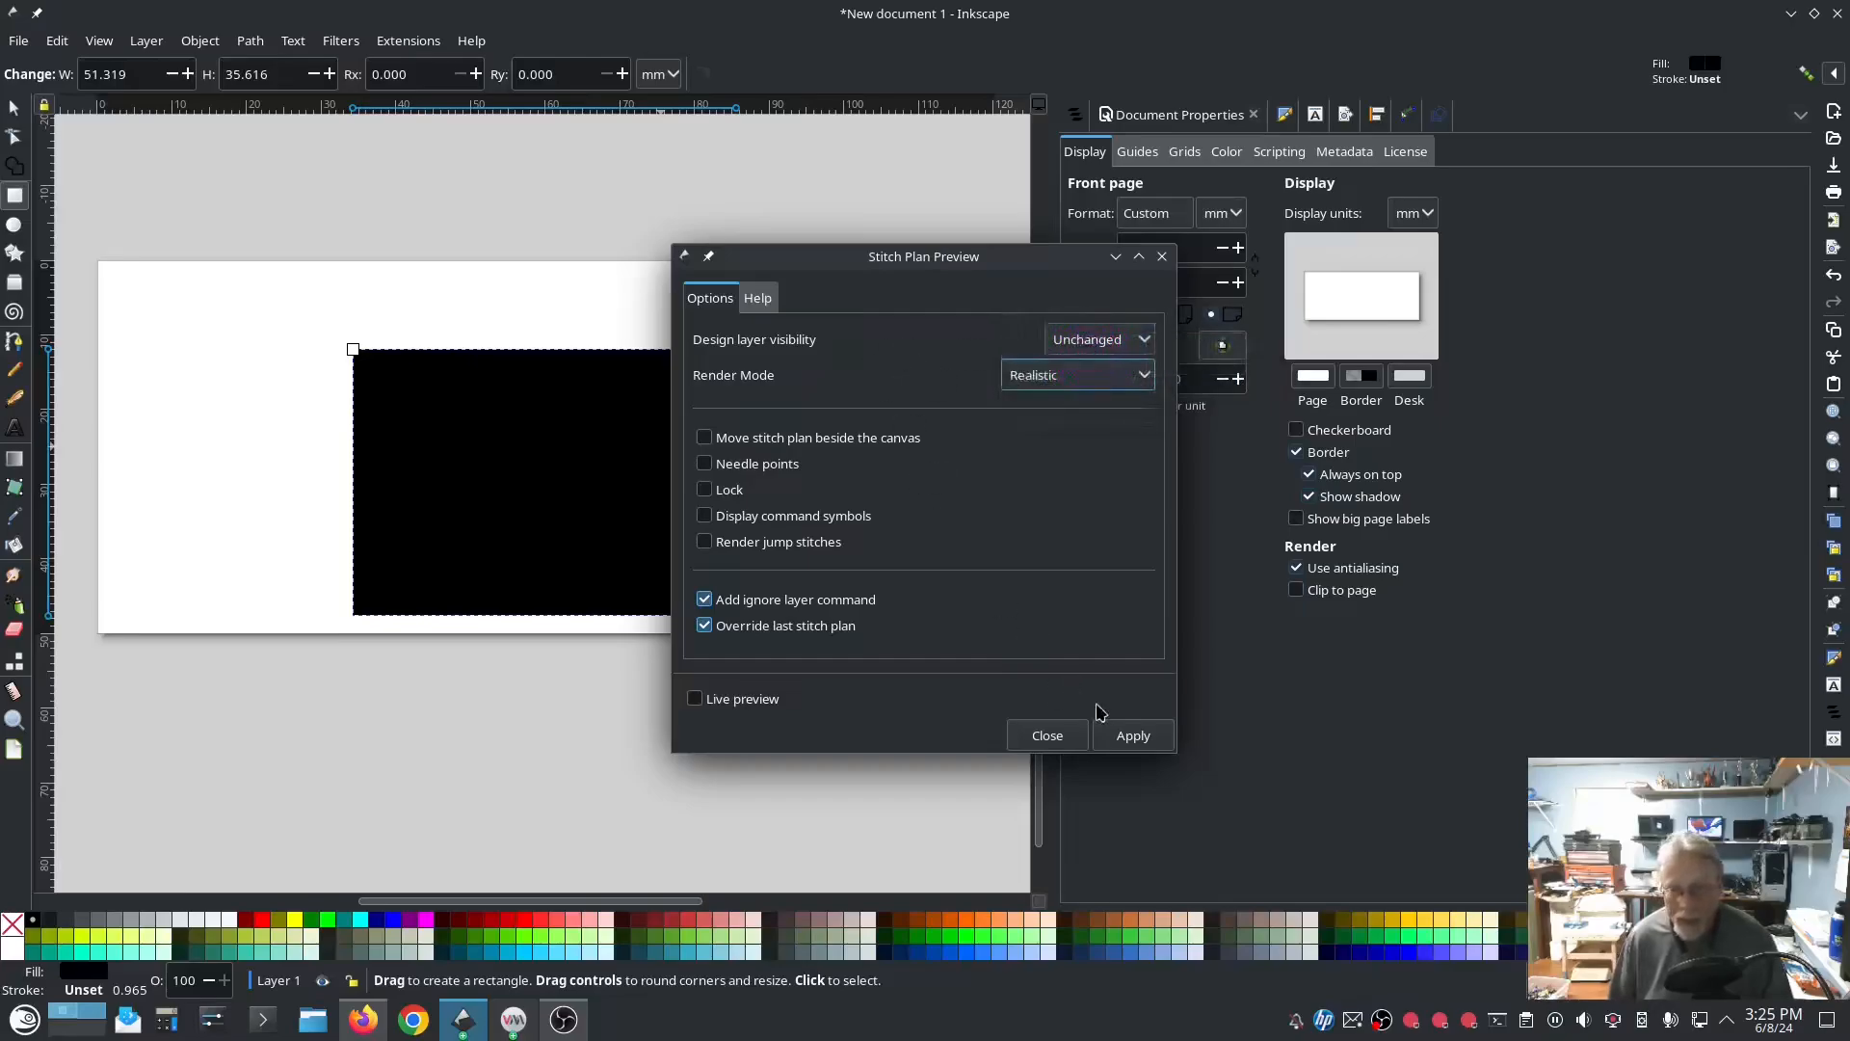
{"action": "left_click", "coordinate": [1133, 735]}
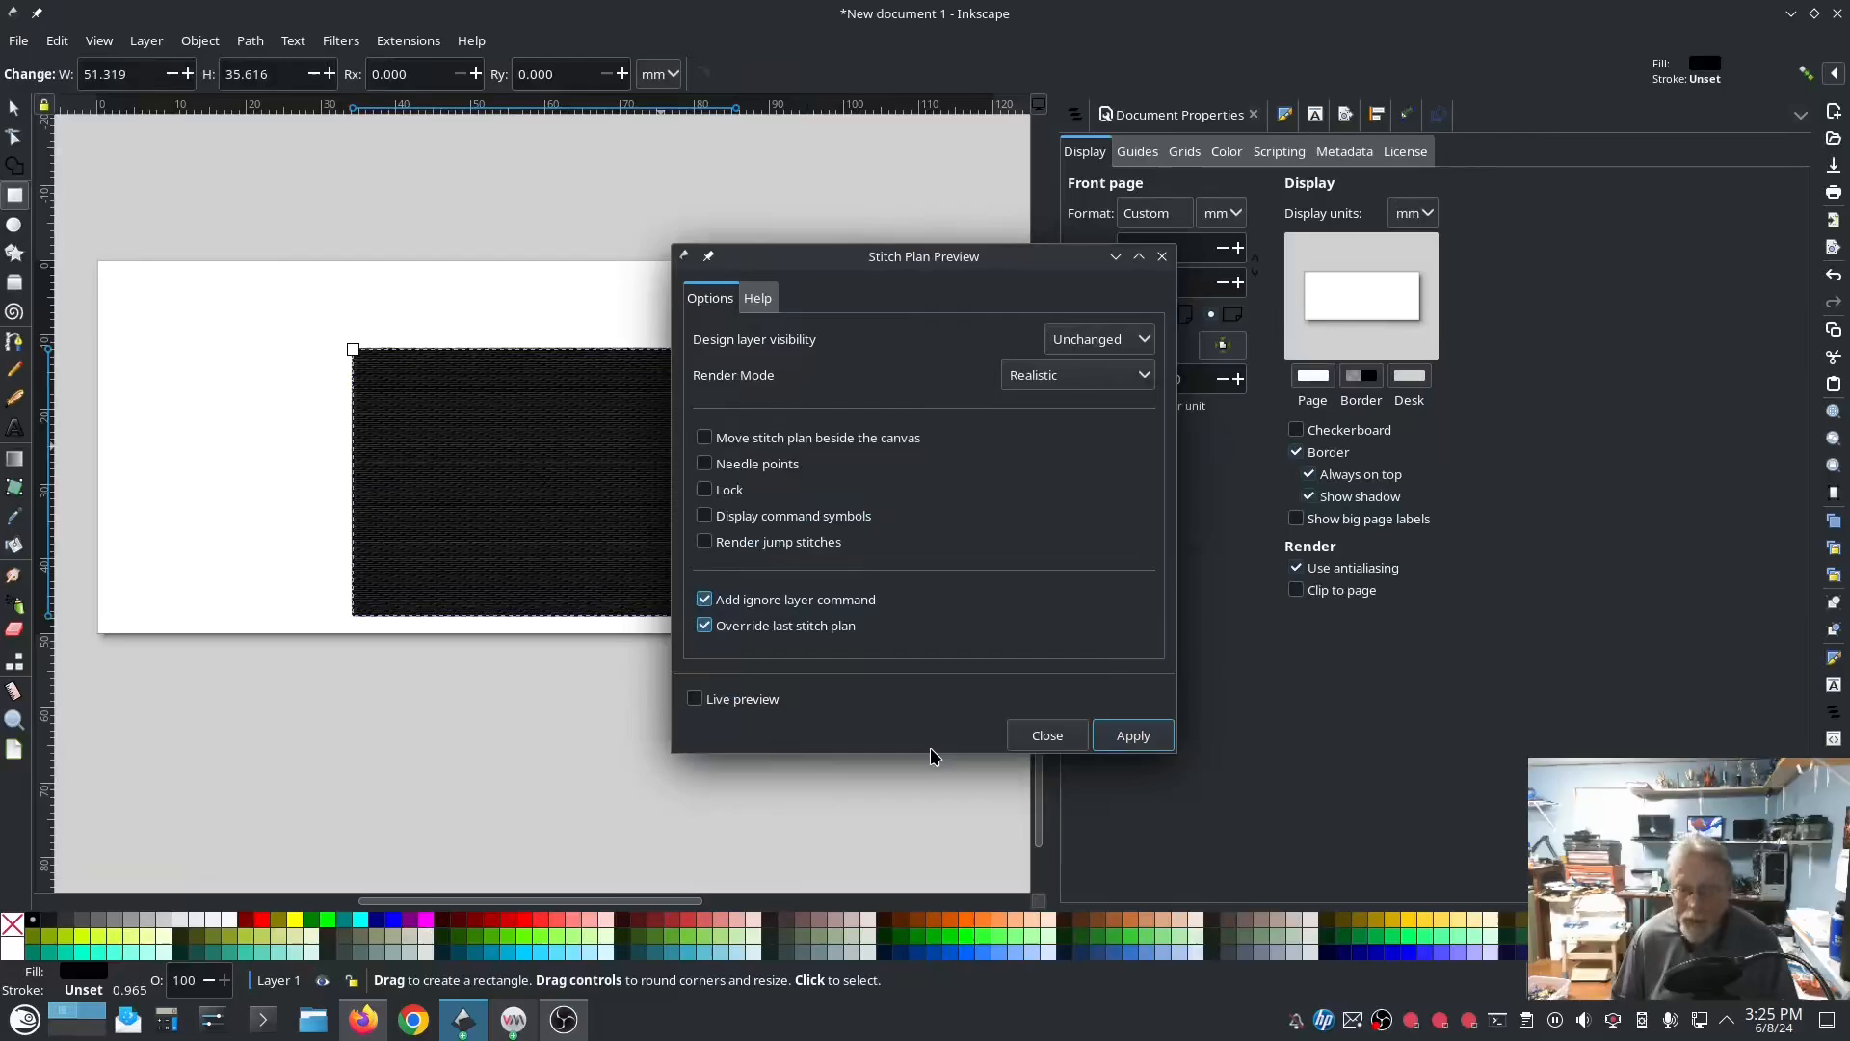
{"action": "left_click", "coordinate": [1047, 735]}
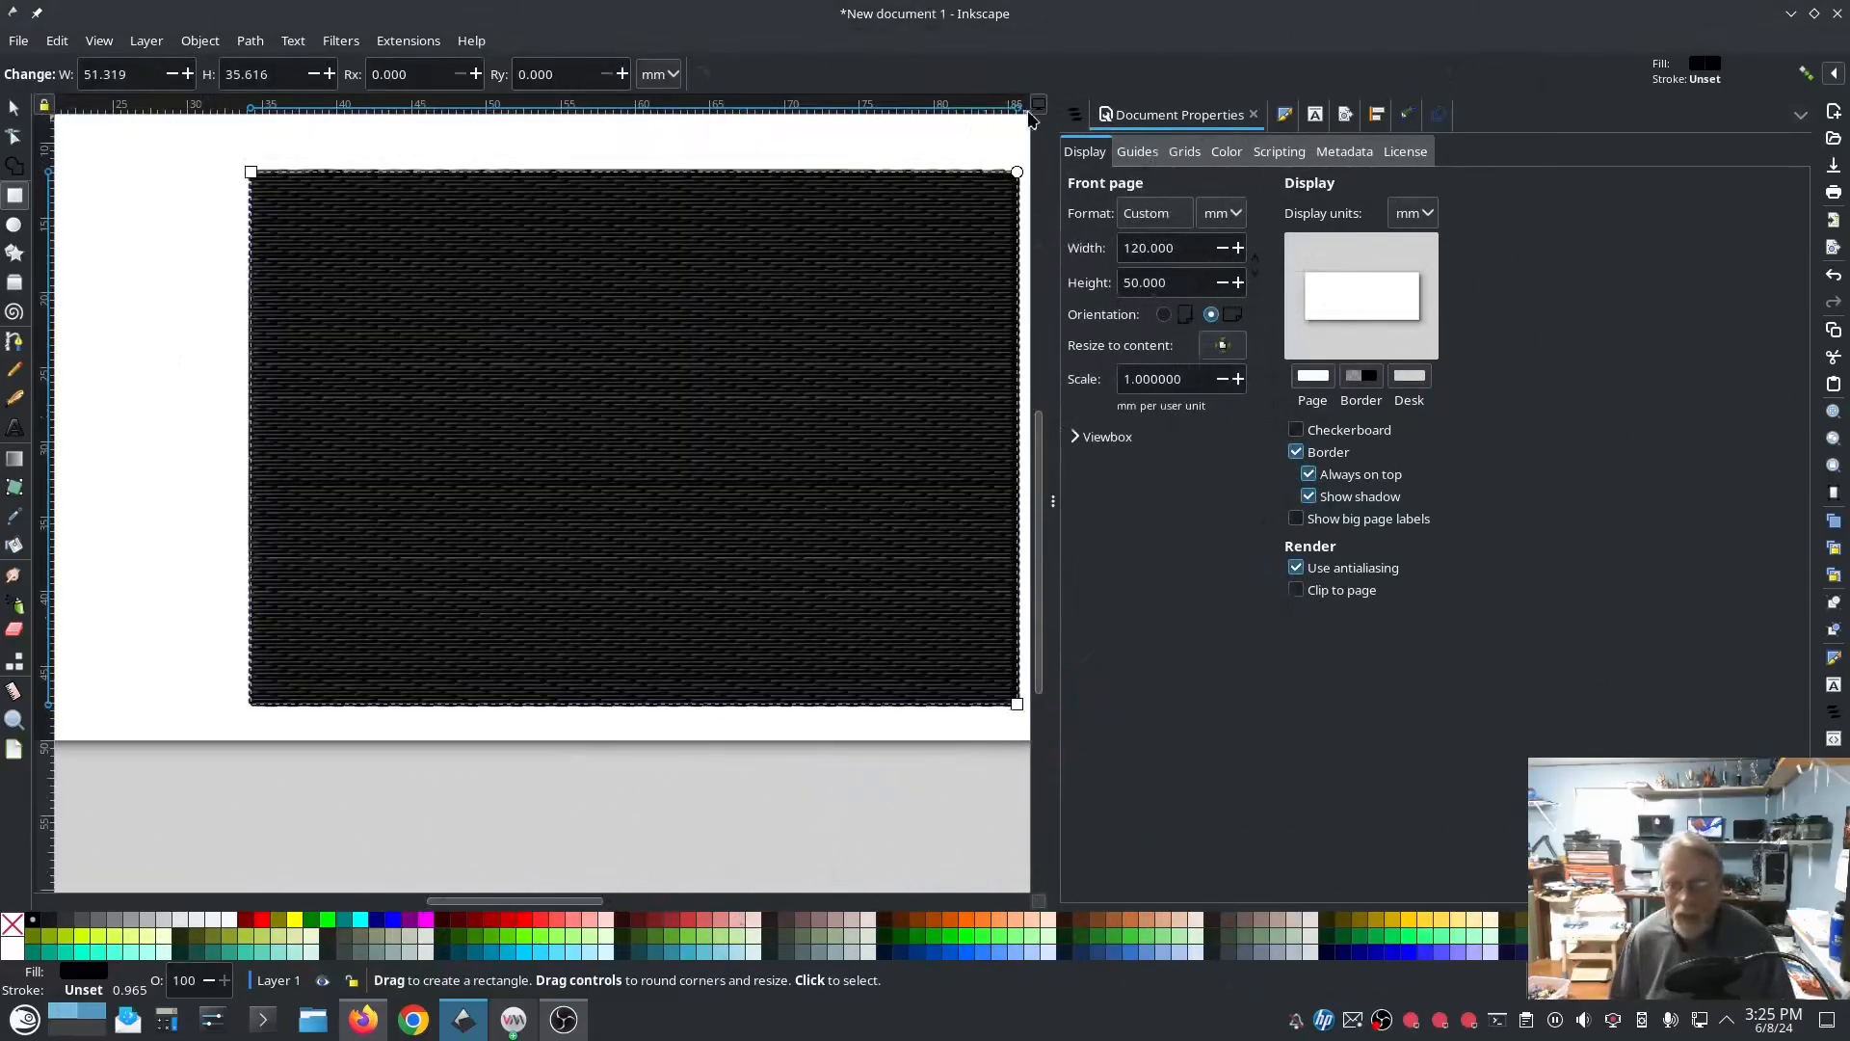
Step: Delete the generated stitch plan layer above Layer 1
{"action": "left_click", "coordinate": [1078, 114]}
{"action": "left_click", "coordinate": [1120, 181]}
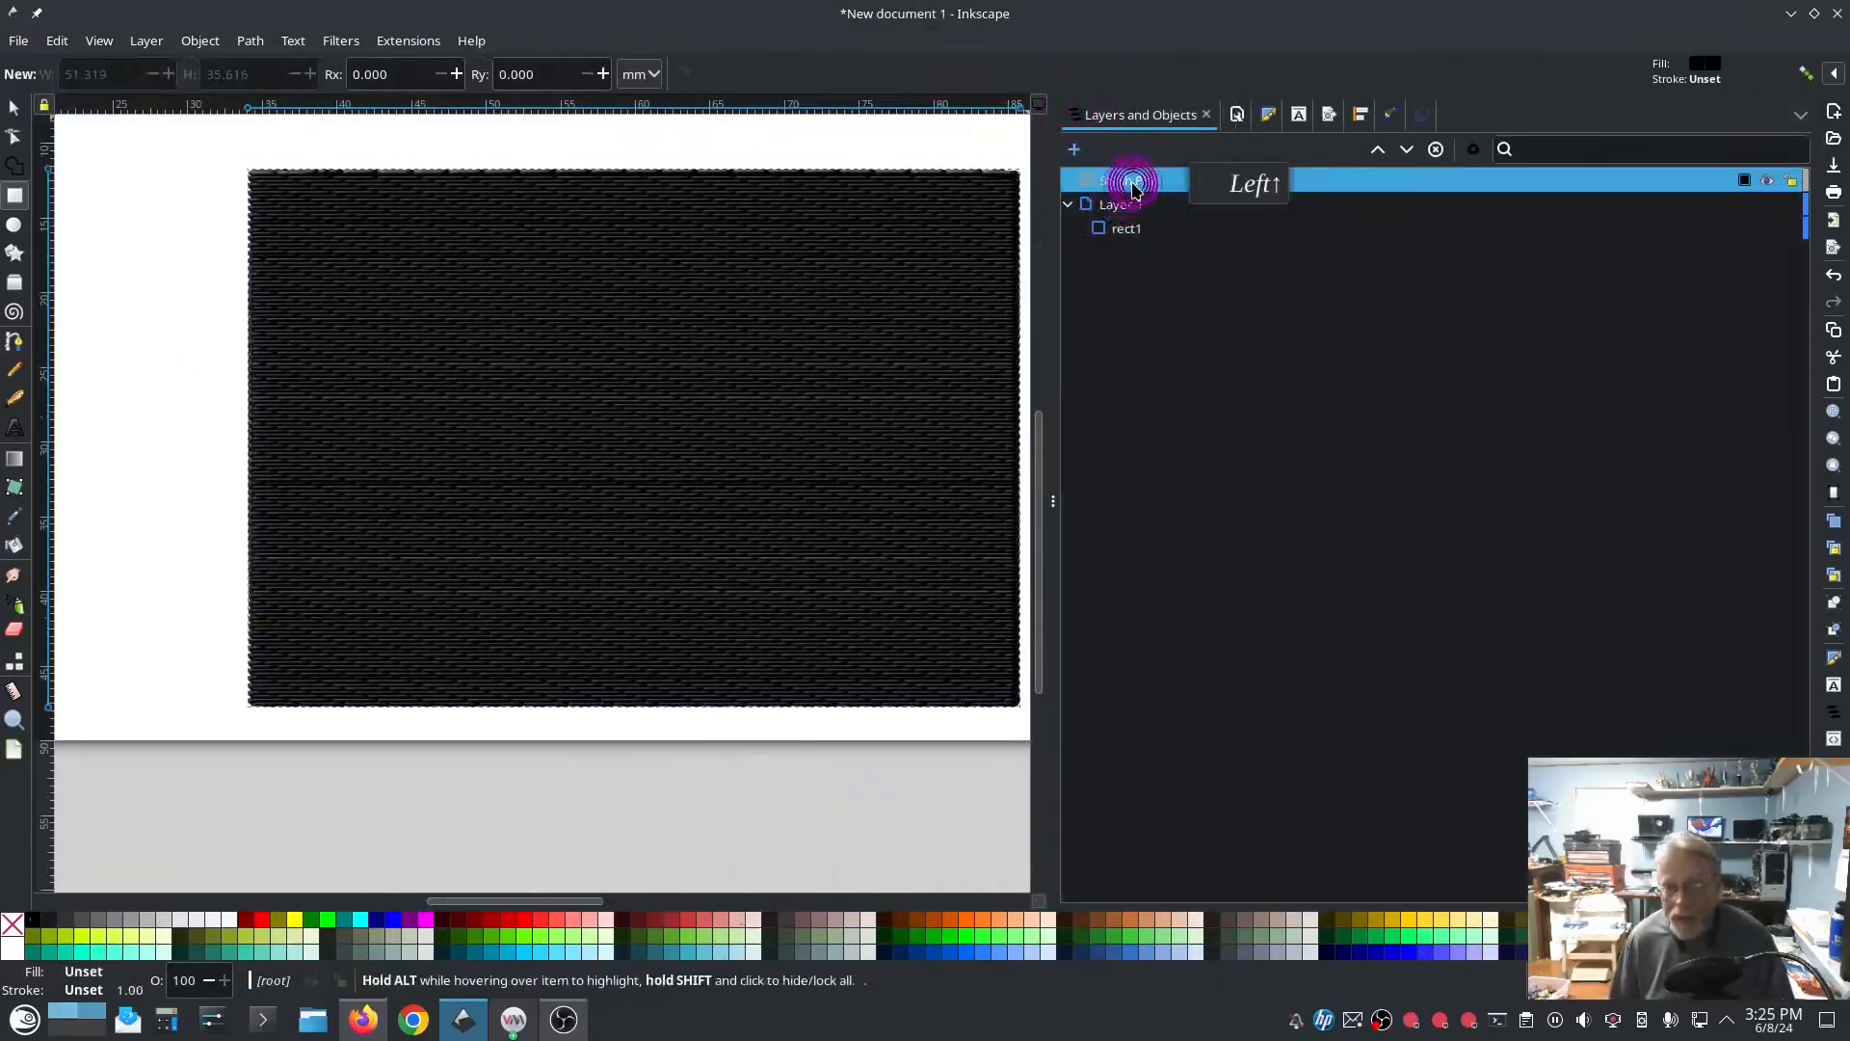
{"action": "key", "text": "Delete"}
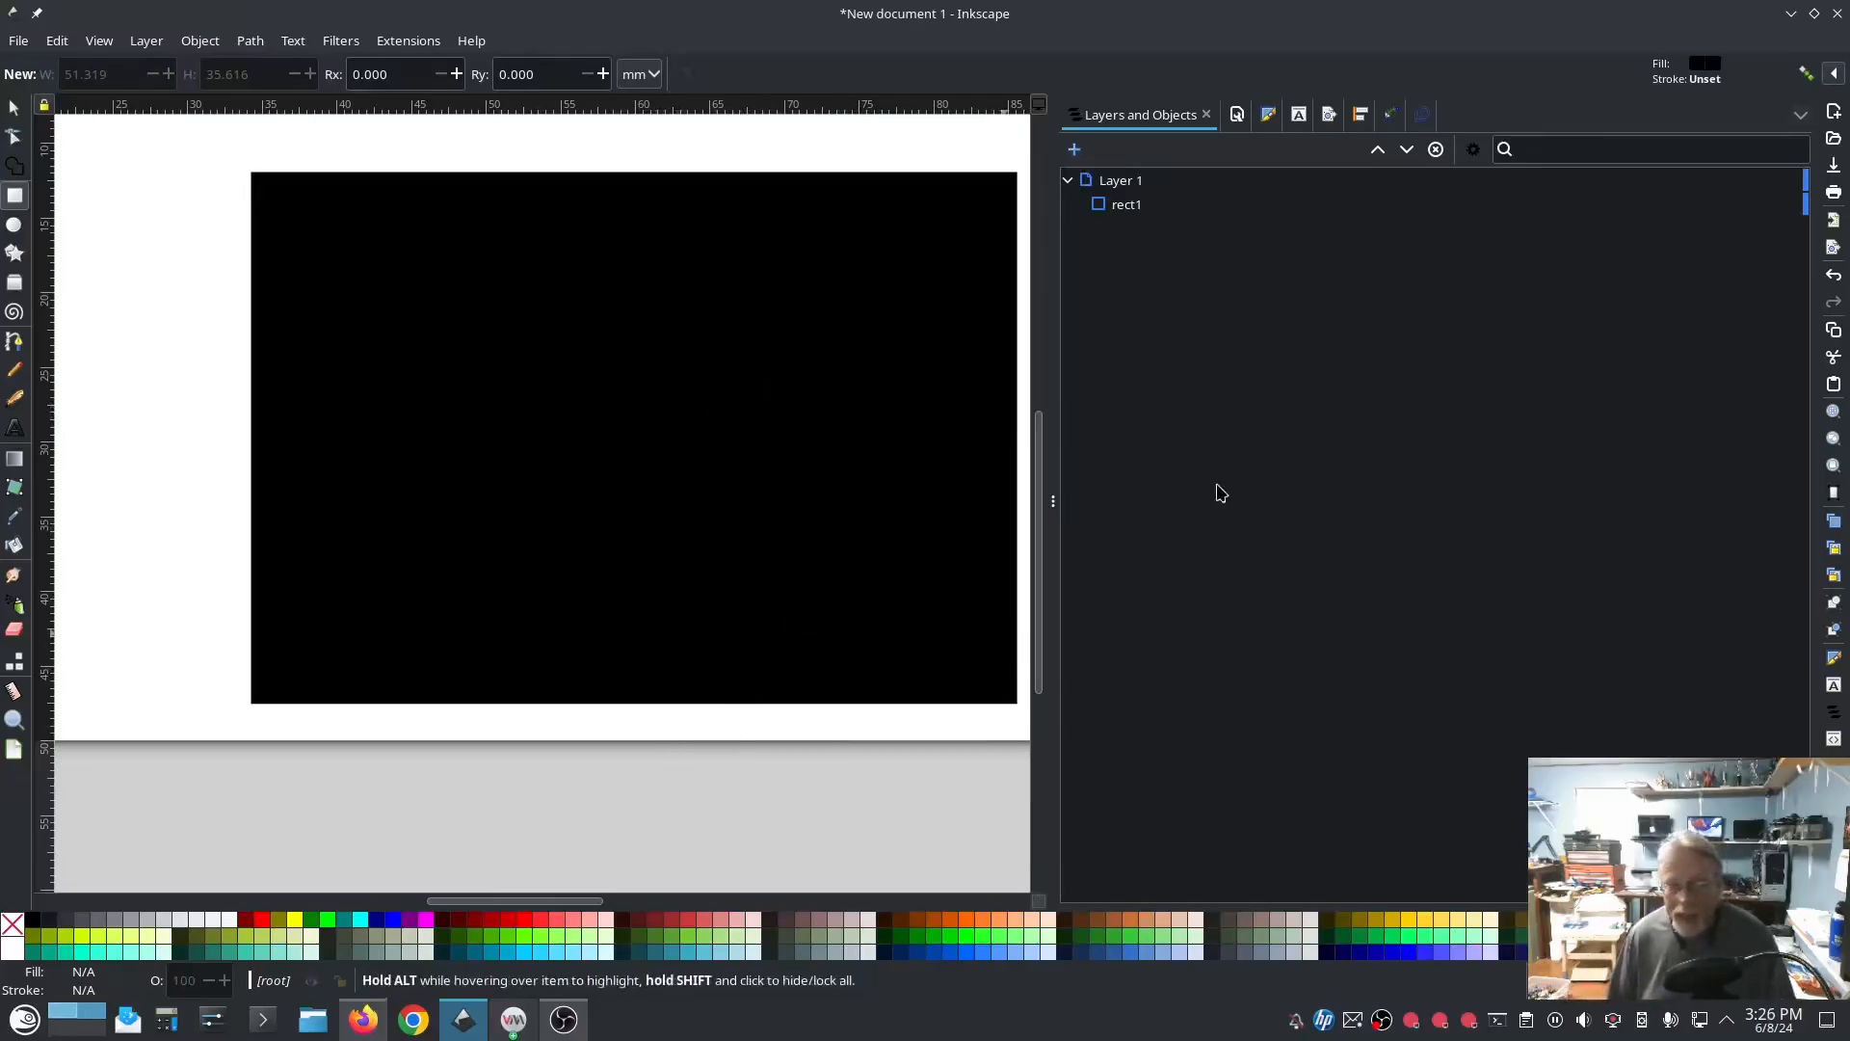
Step: Switch to Firefox and look through the recent development builds on the Ink/Stitch GitHub releases page
{"action": "left_click", "coordinate": [365, 1020]}
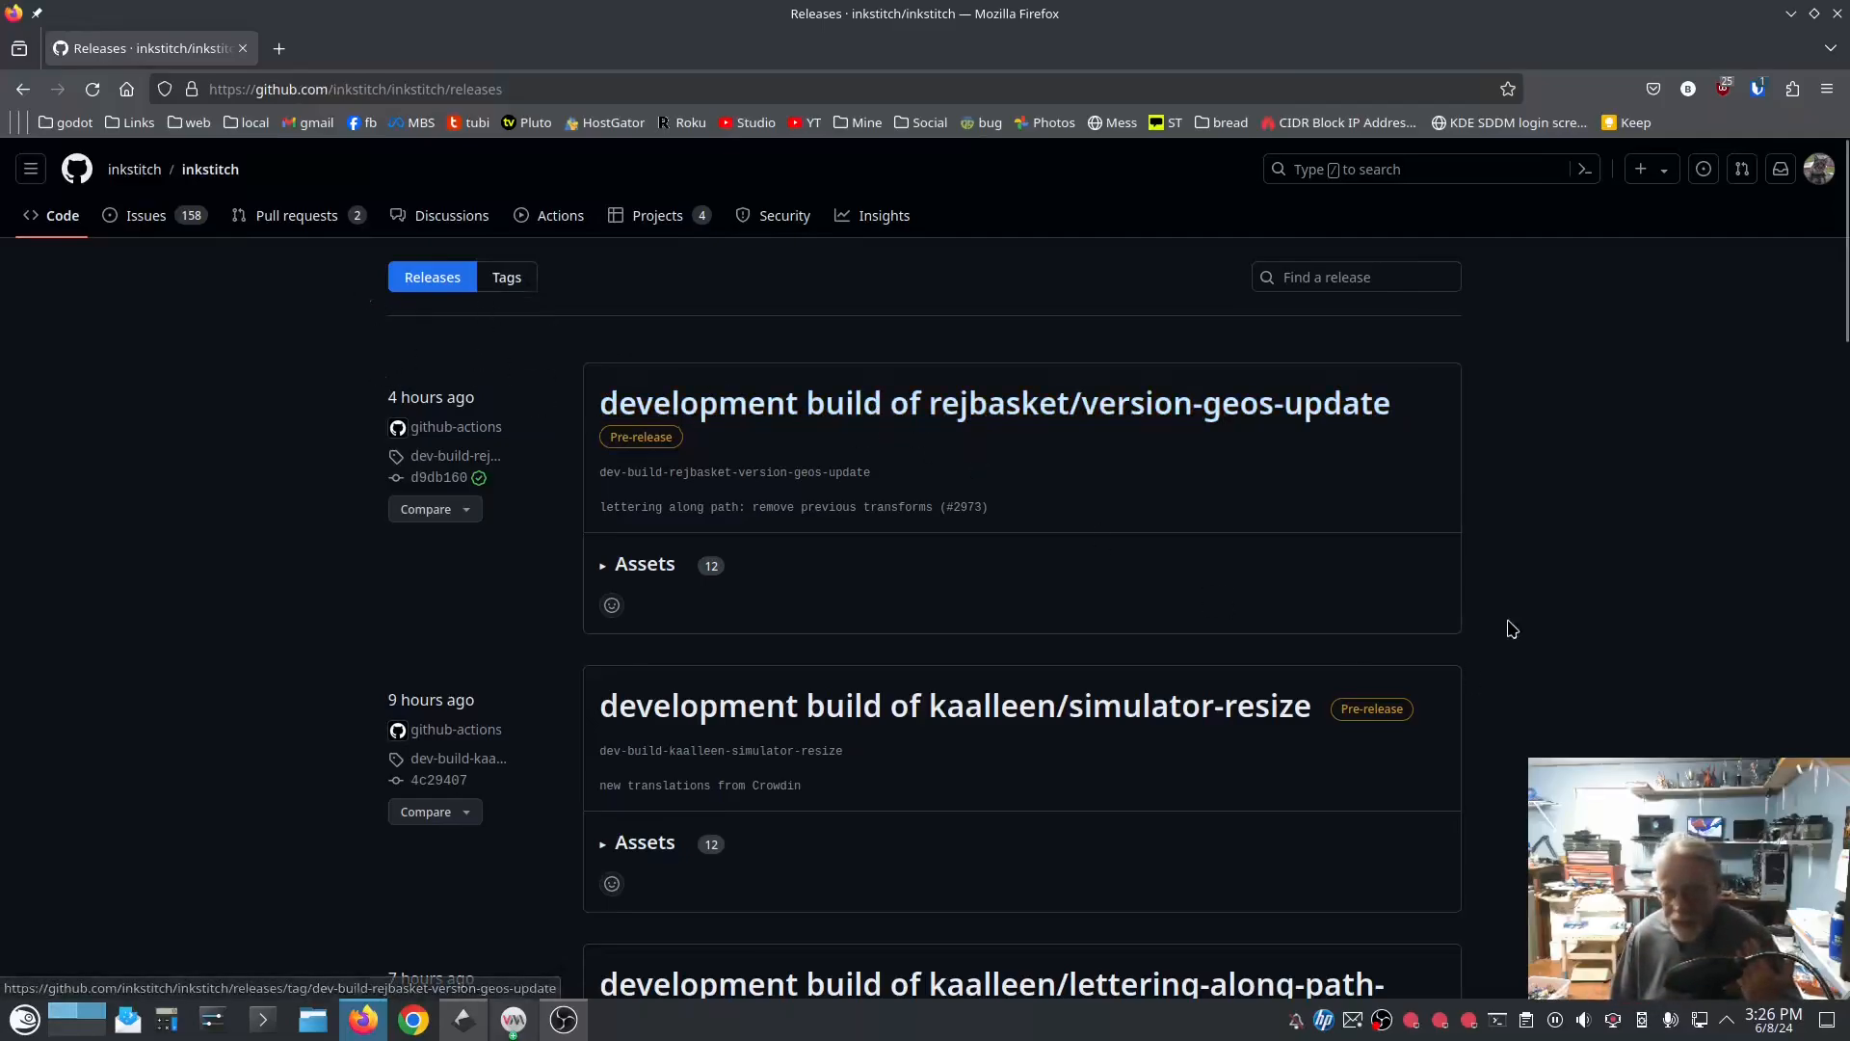
{"action": "scroll", "coordinate": [1518, 602], "scroll_direction": "down", "scroll_amount": 5}
{"action": "scroll", "coordinate": [1513, 595], "scroll_direction": "down", "scroll_amount": 10}
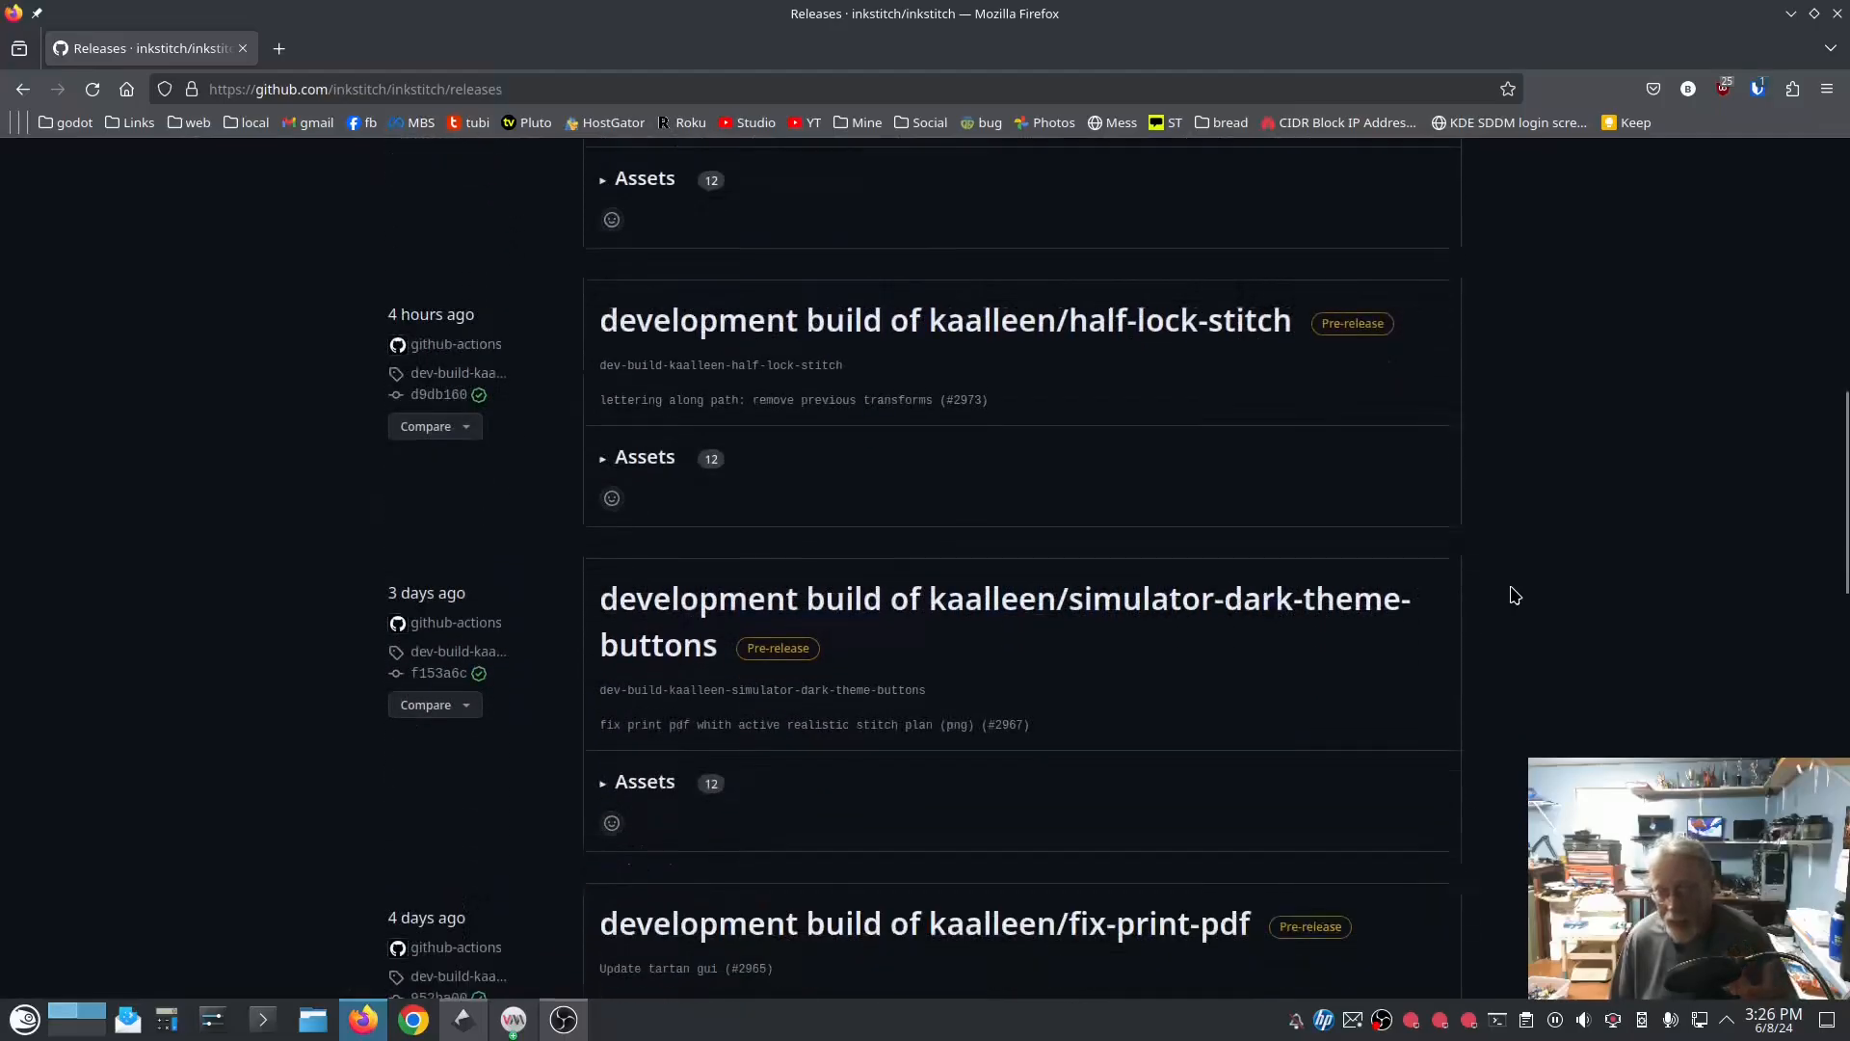
{"action": "scroll", "coordinate": [1515, 595], "scroll_direction": "down", "scroll_amount": 2}
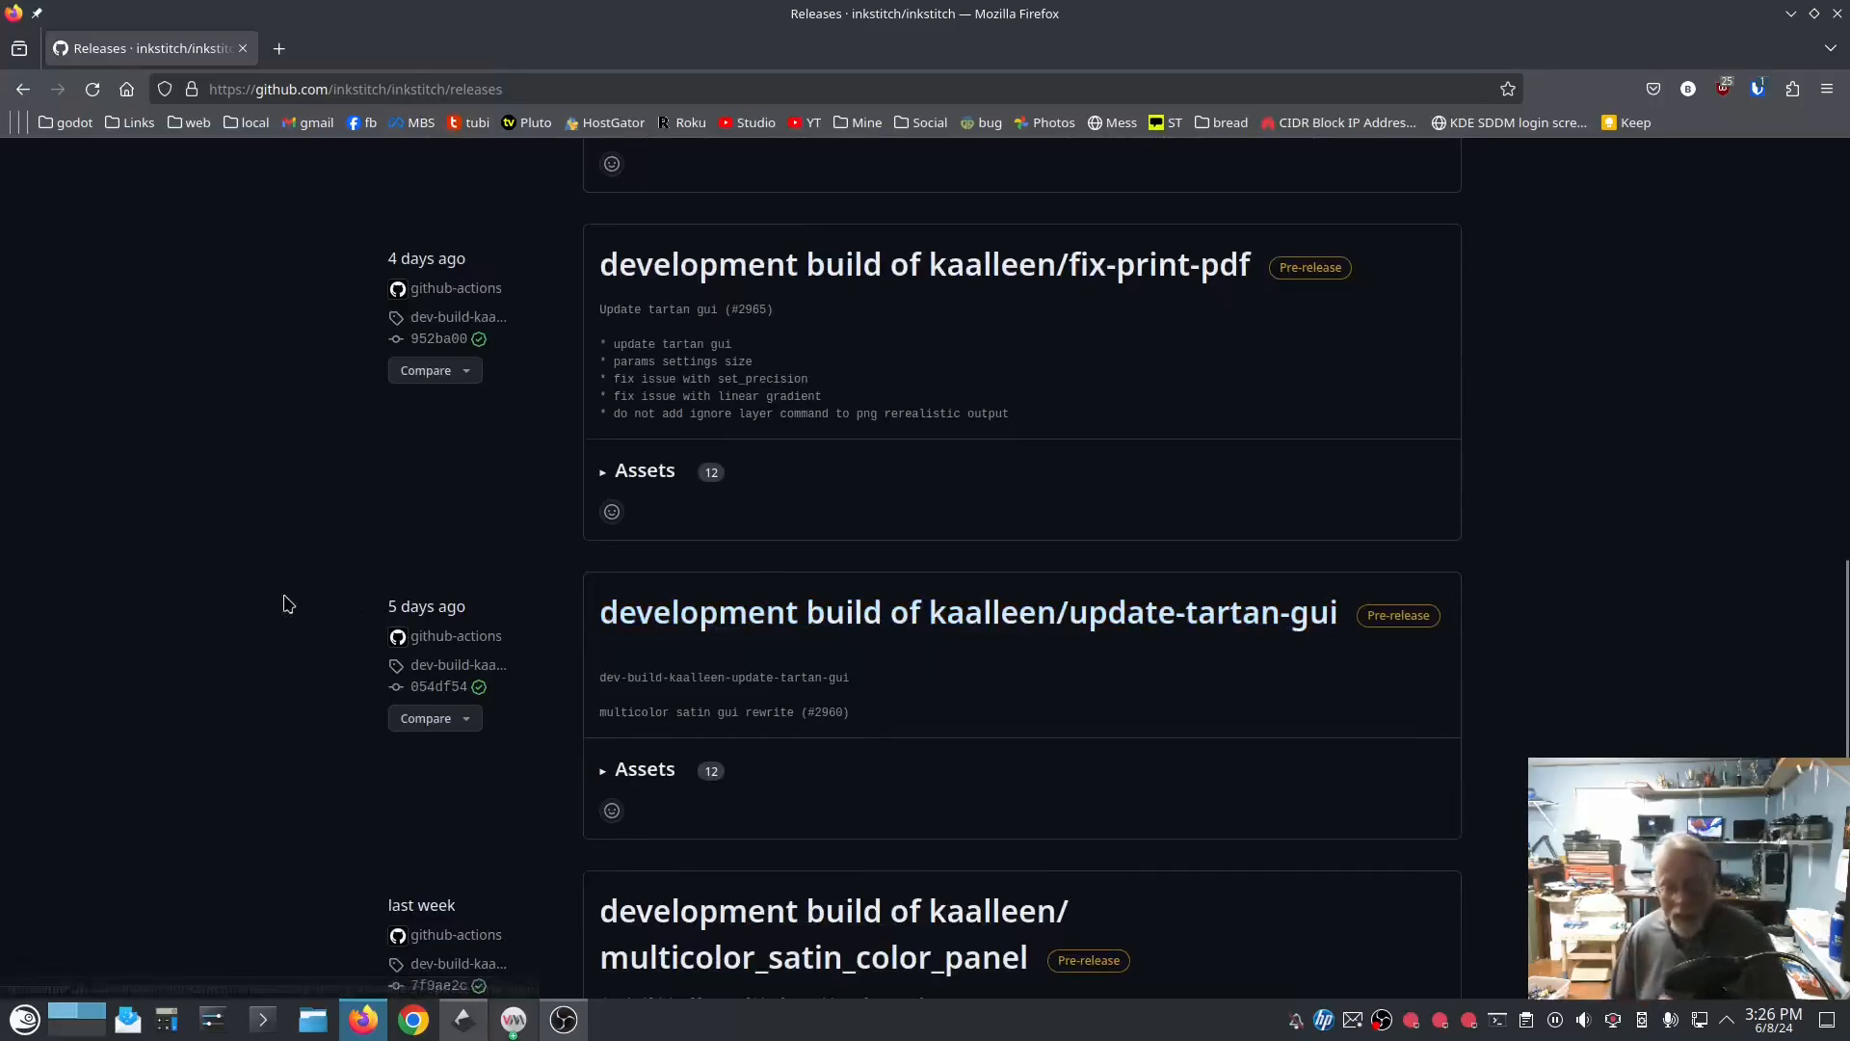
{"action": "scroll", "coordinate": [327, 617], "scroll_direction": "up", "scroll_amount": 10}
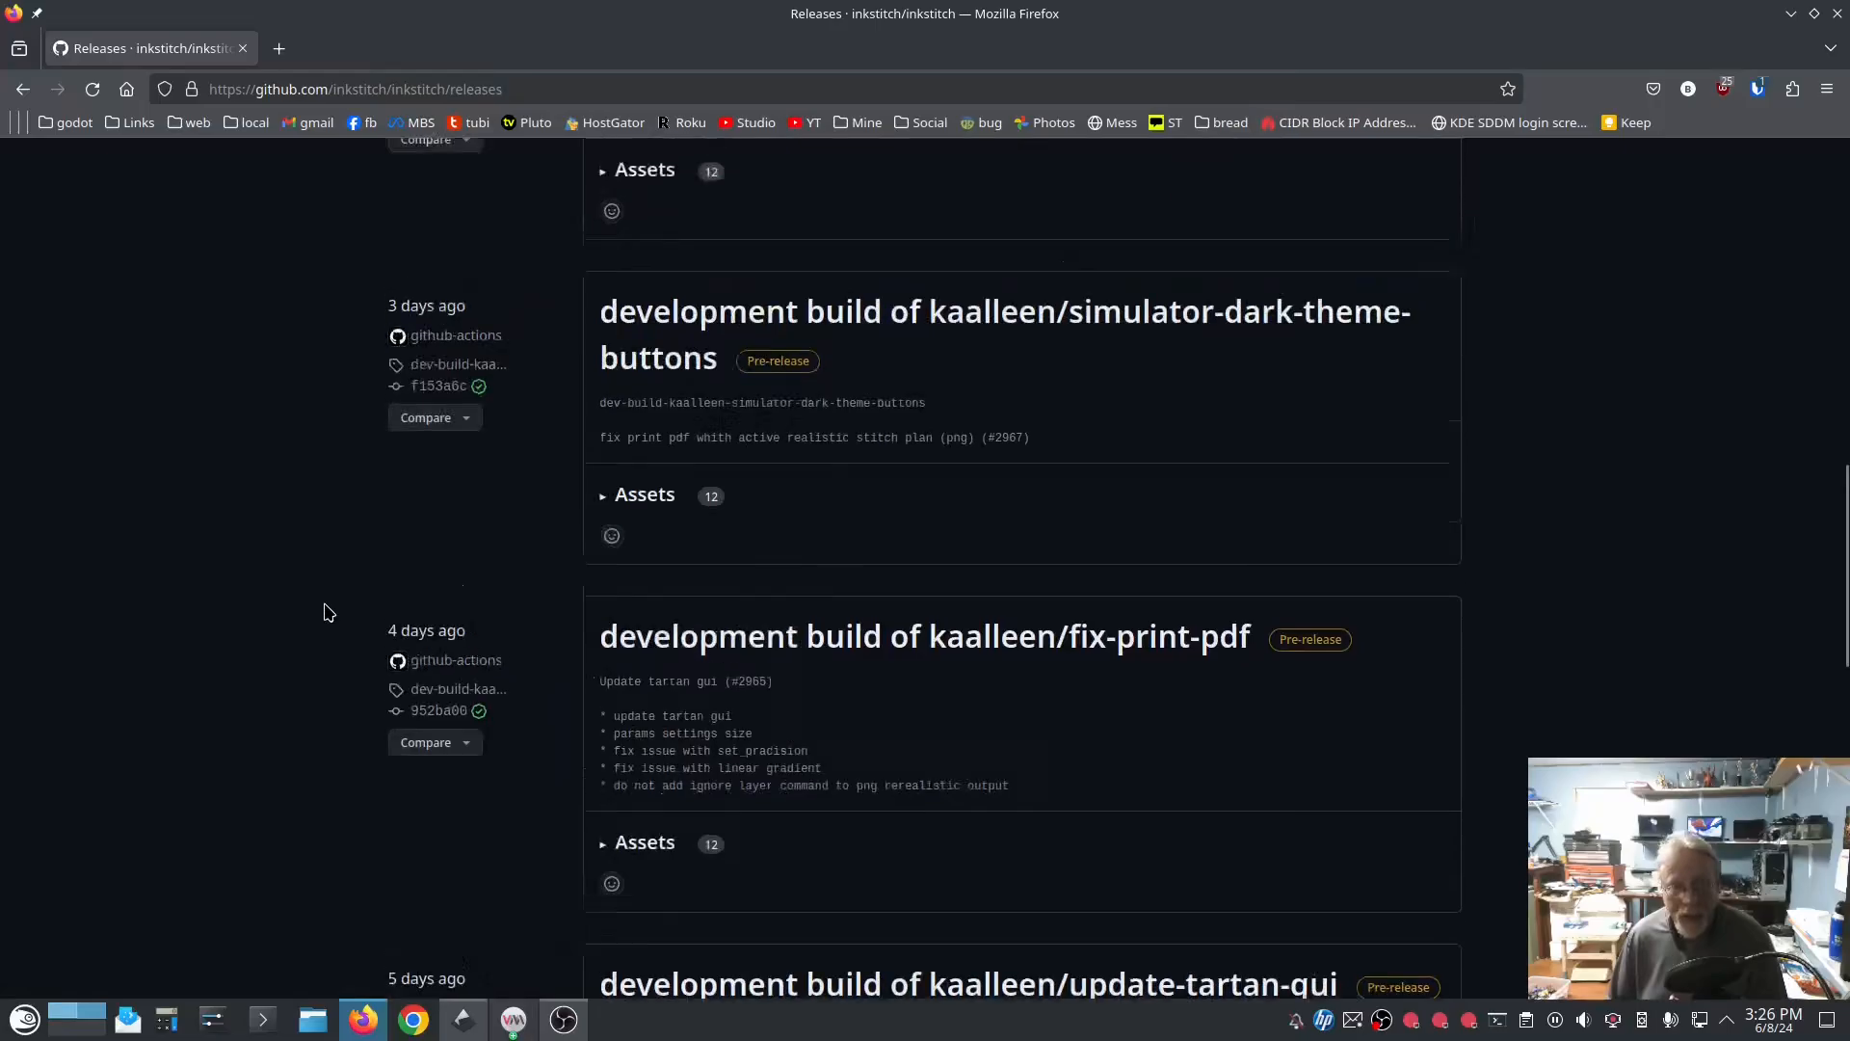
{"action": "scroll", "coordinate": [328, 606], "scroll_direction": "up", "scroll_amount": 6}
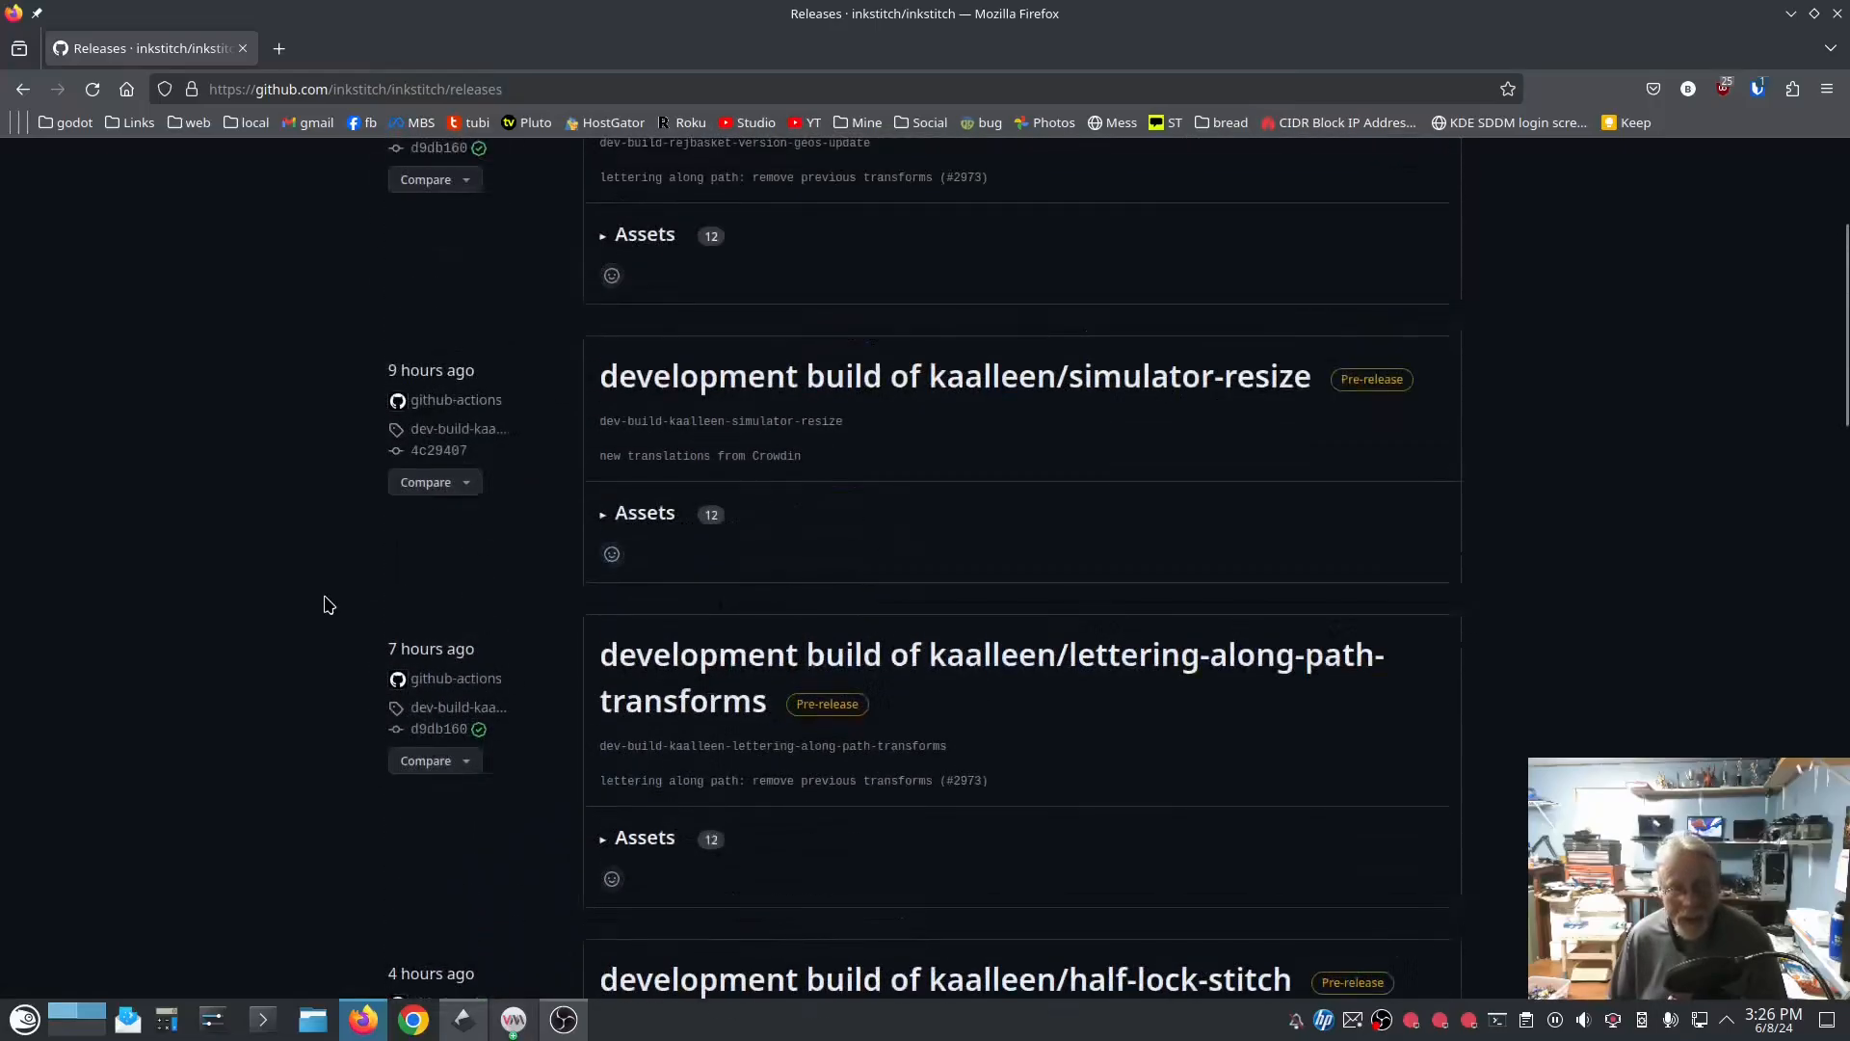
{"action": "scroll", "coordinate": [331, 598], "scroll_direction": "down", "scroll_amount": 2}
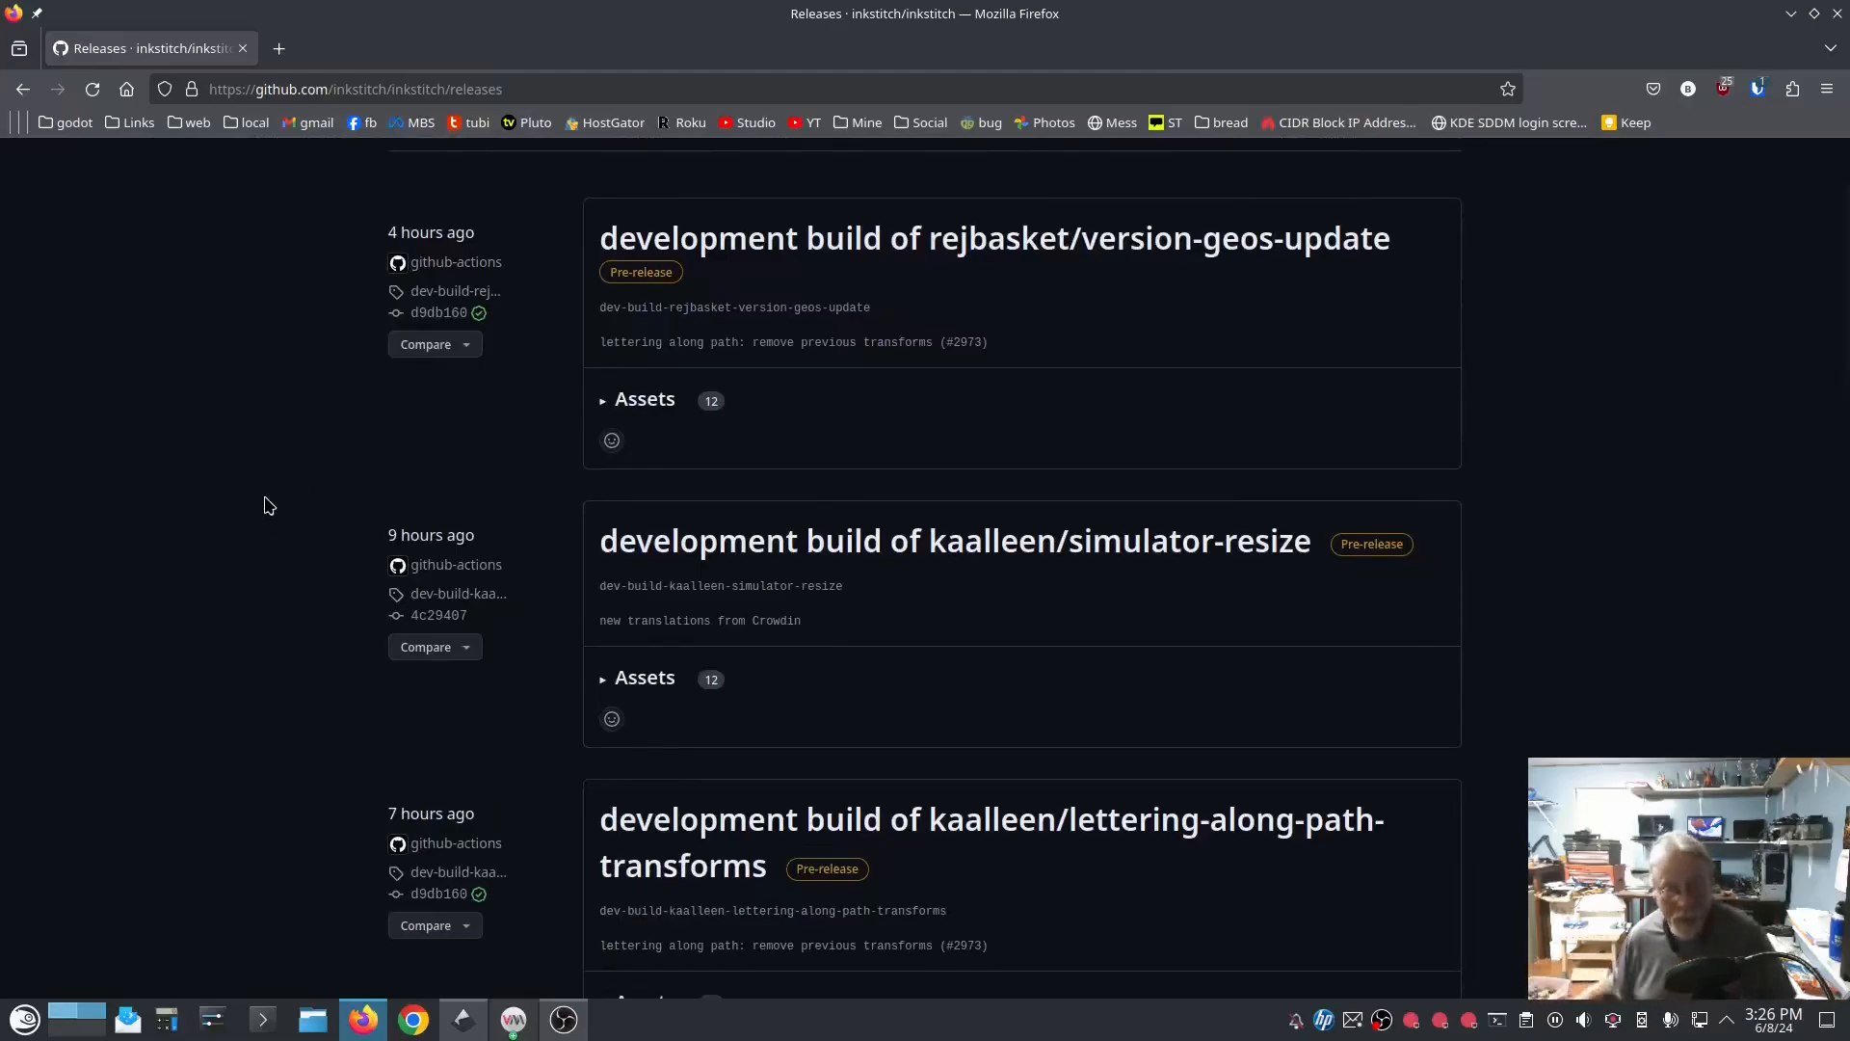
{"action": "scroll", "coordinate": [268, 505], "scroll_direction": "up", "scroll_amount": 2}
Step: Expand the assets of the version-geos-update build, download inkstitch-0.0.1_rejbasket_version_geos_update-1.x86_64.rpm, and close the browser
{"action": "left_click", "coordinate": [605, 565]}
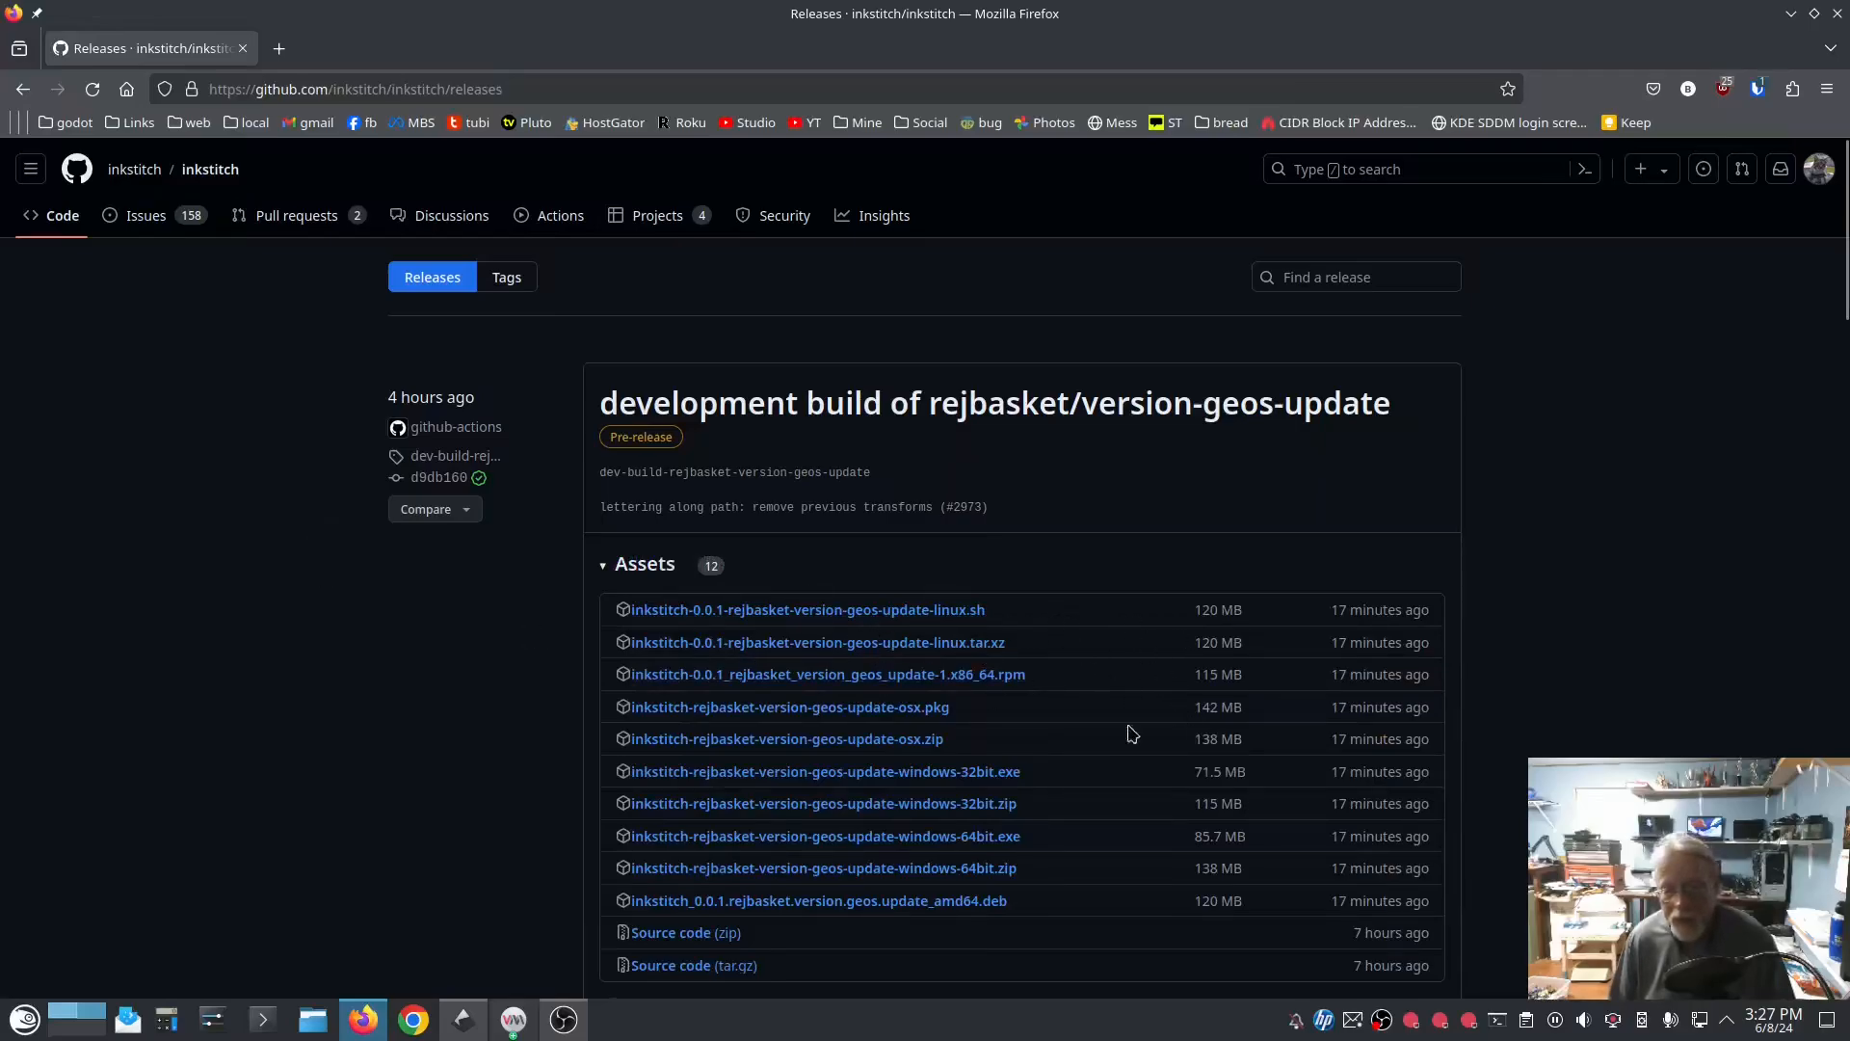
{"action": "scroll", "coordinate": [1603, 711], "scroll_direction": "down", "scroll_amount": 3}
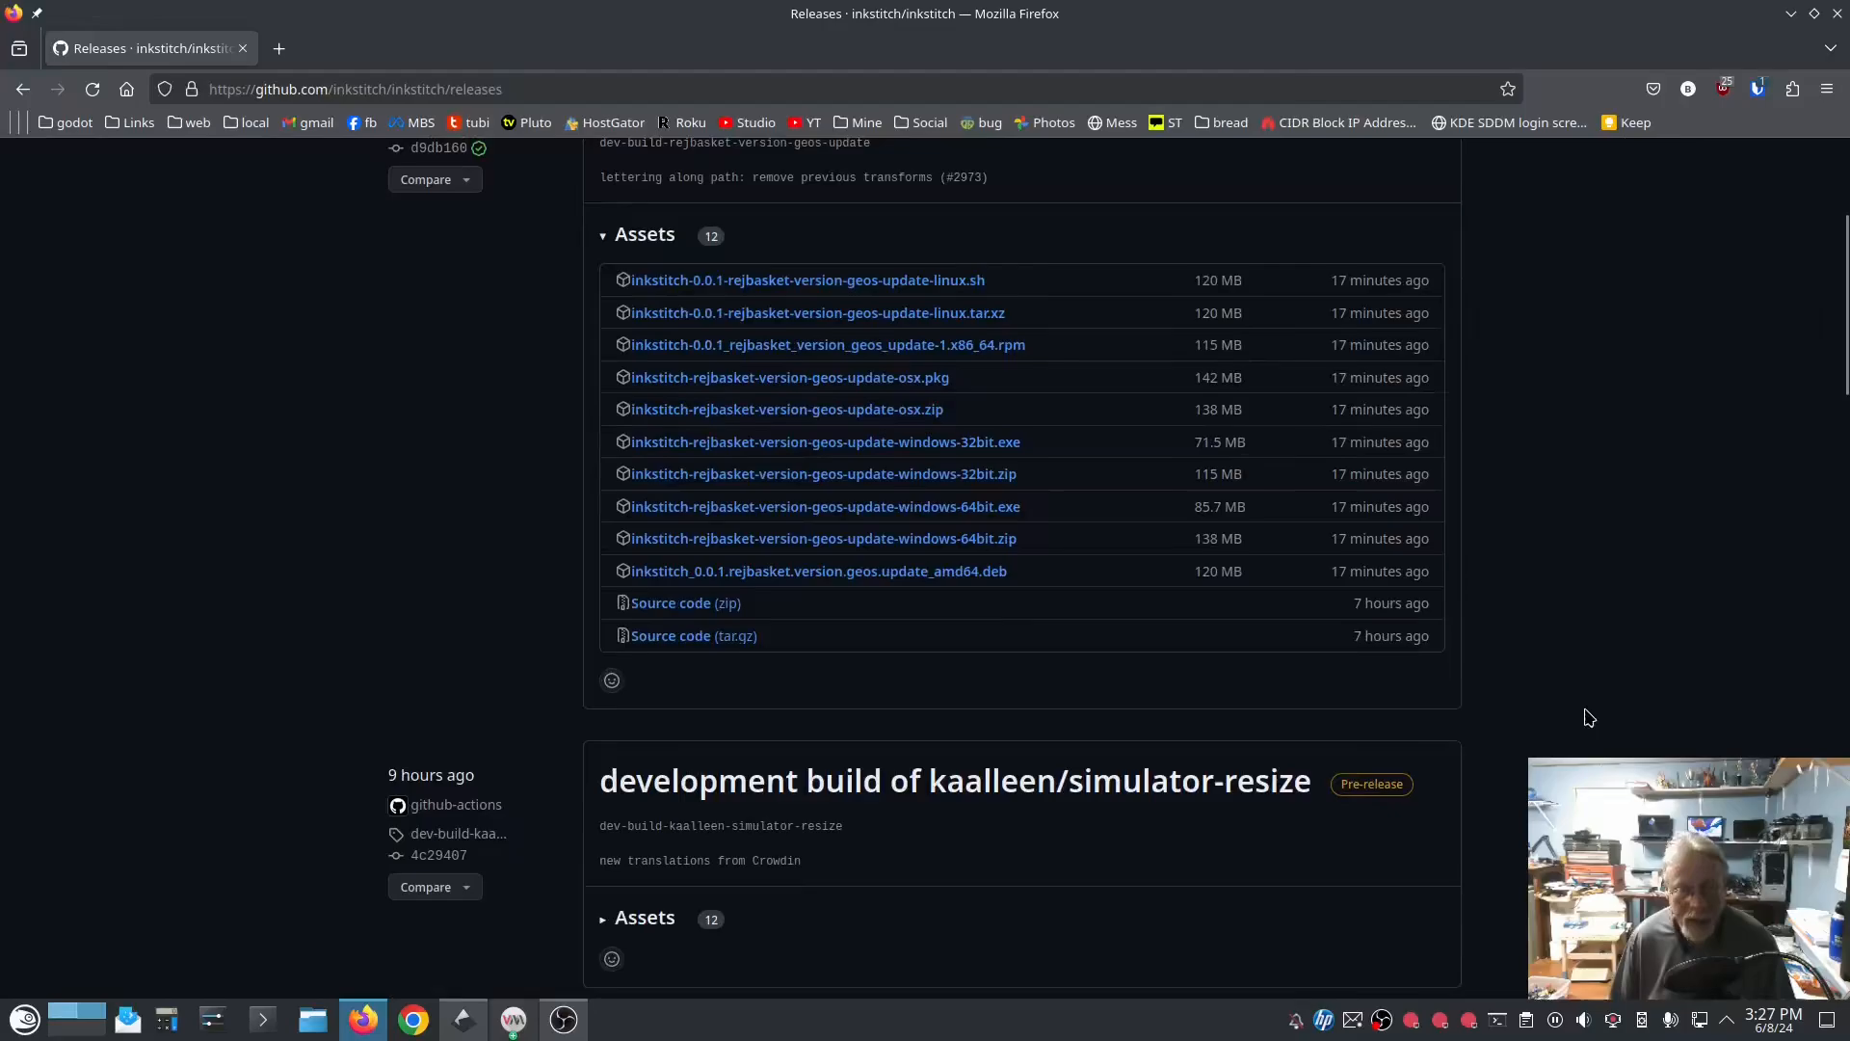
{"action": "scroll", "coordinate": [1515, 850], "scroll_direction": "up", "scroll_amount": 3}
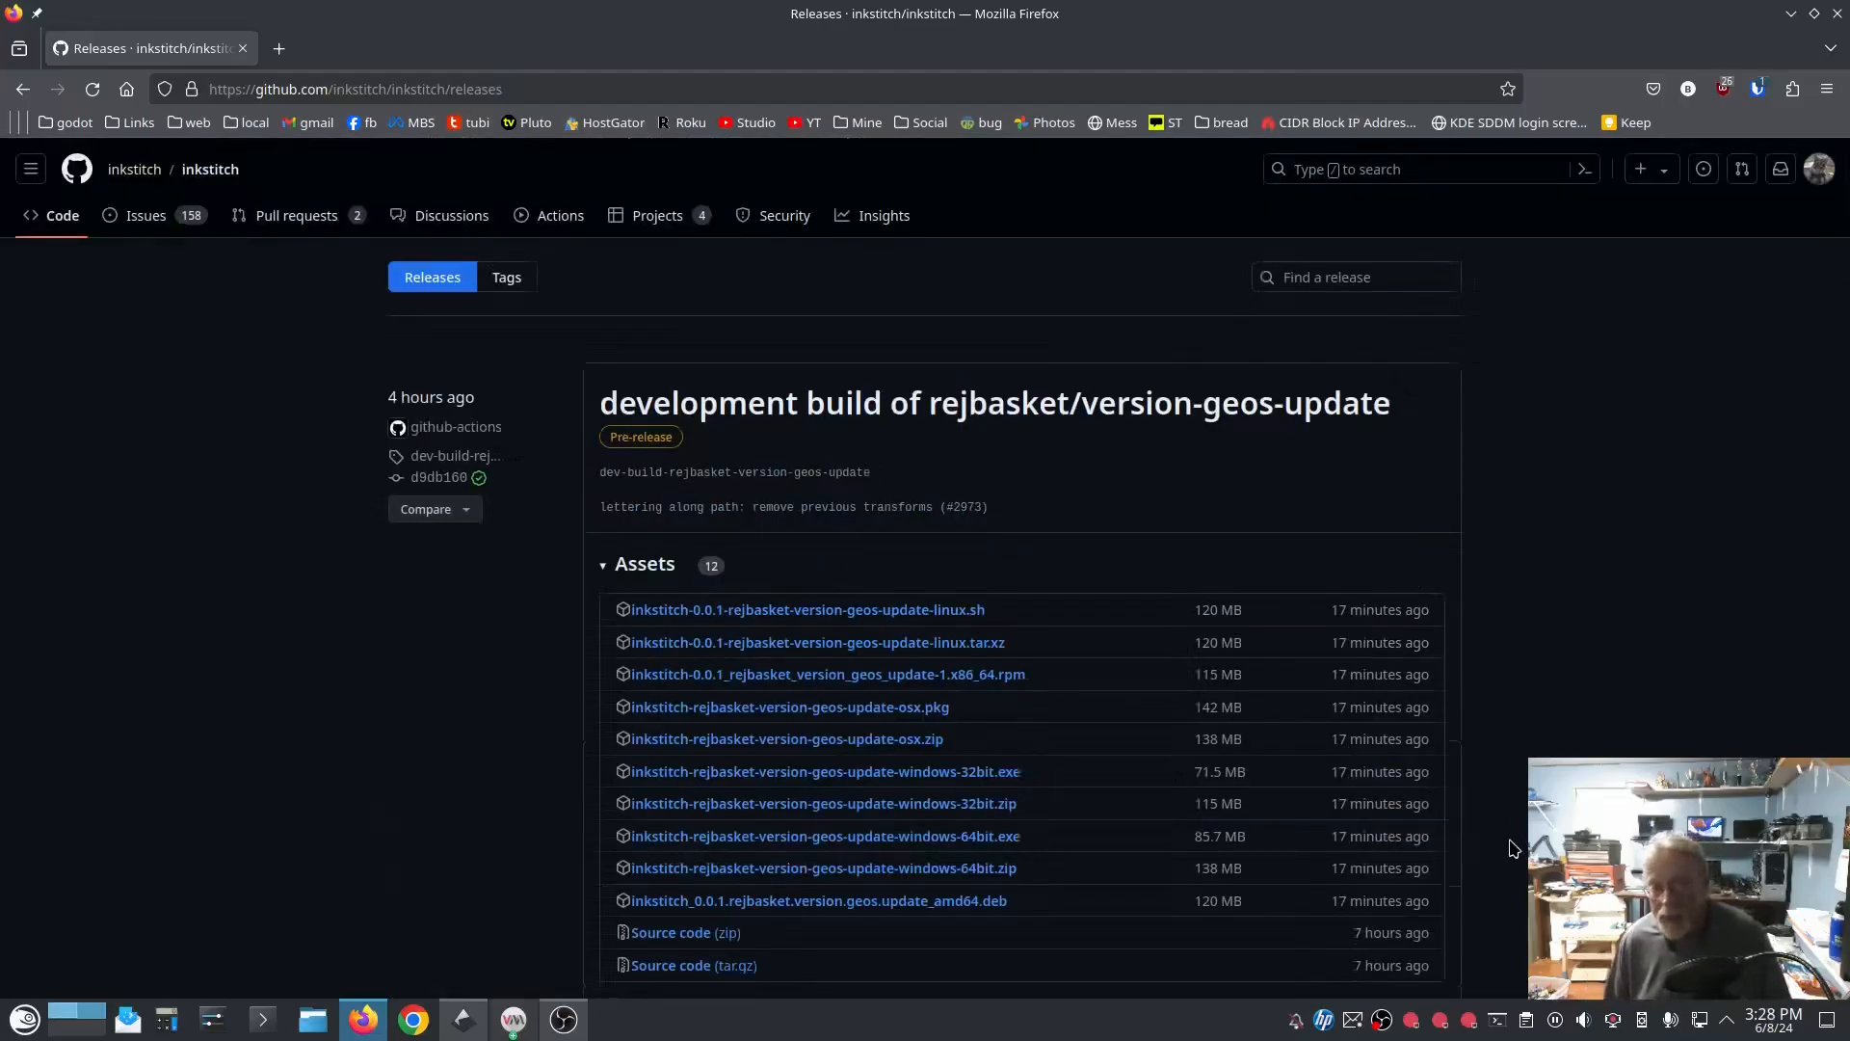
{"action": "scroll", "coordinate": [1565, 650], "scroll_direction": "down", "scroll_amount": 6}
{"action": "scroll", "coordinate": [1569, 651], "scroll_direction": "down", "scroll_amount": 12}
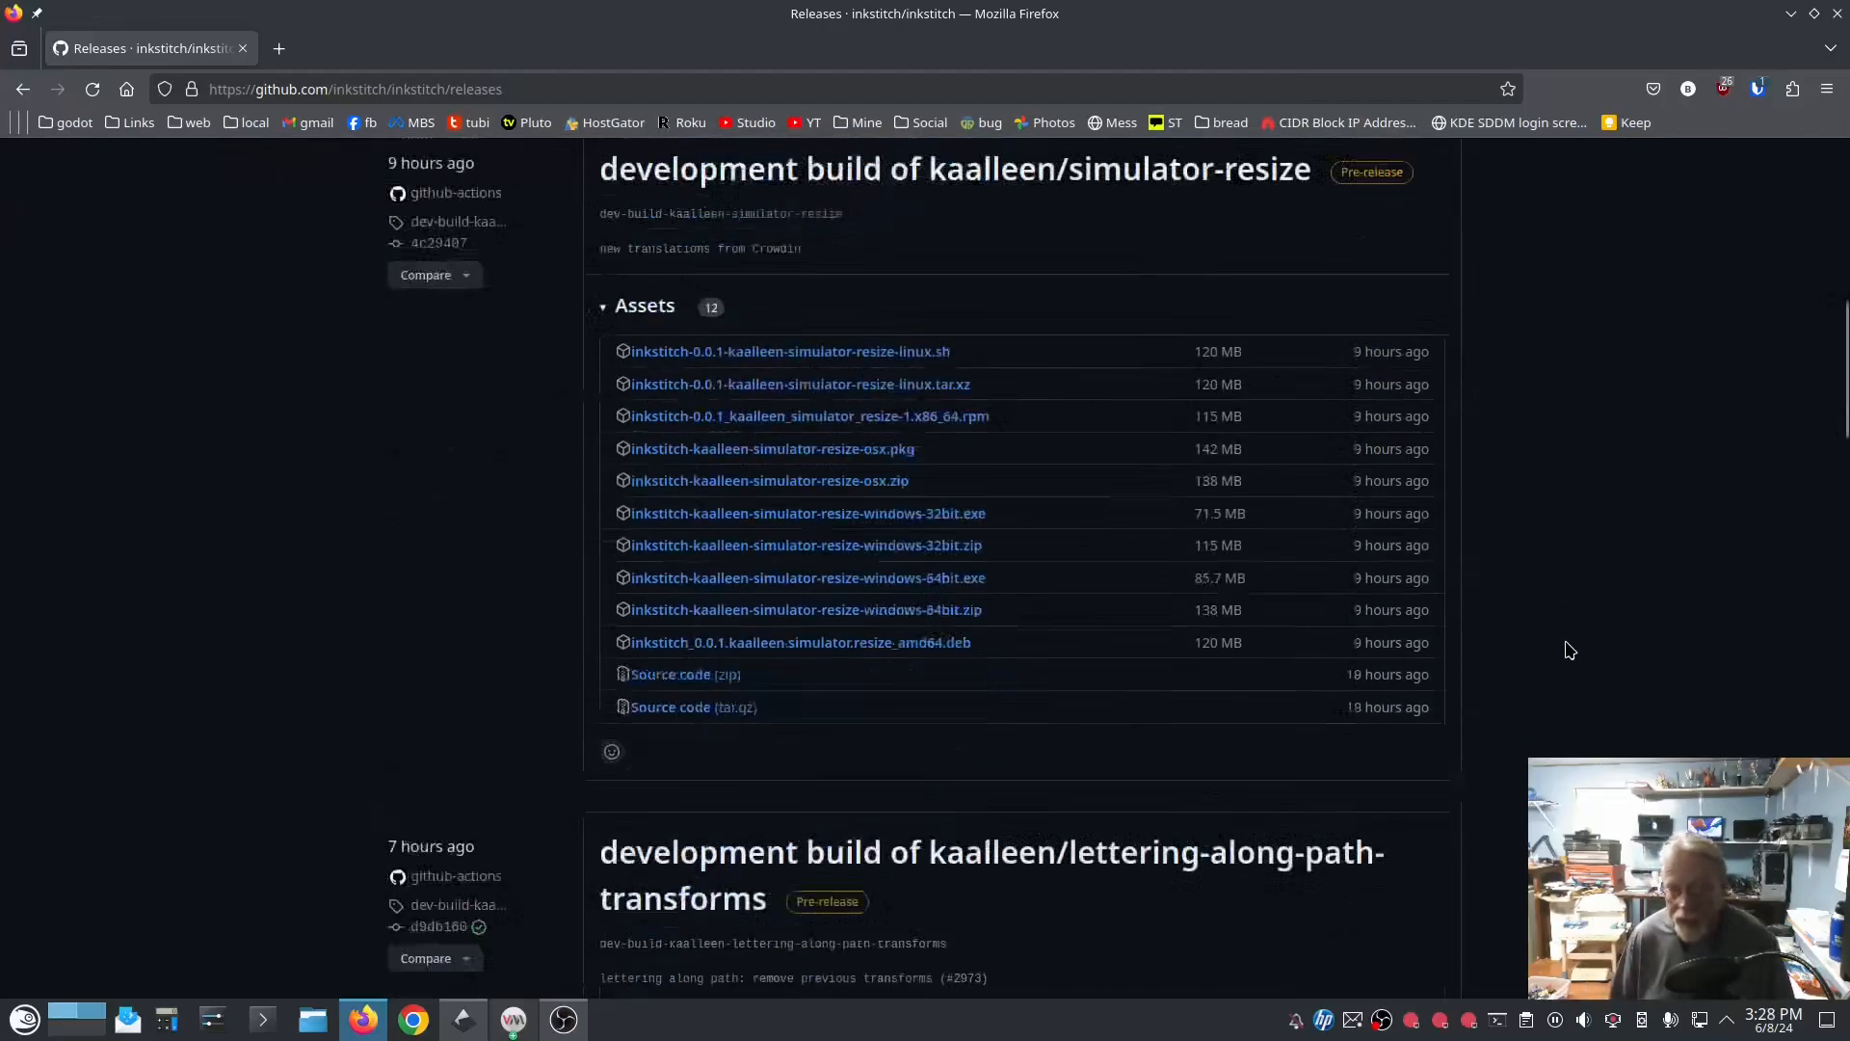
{"action": "scroll", "coordinate": [1561, 650], "scroll_direction": "up", "scroll_amount": 18}
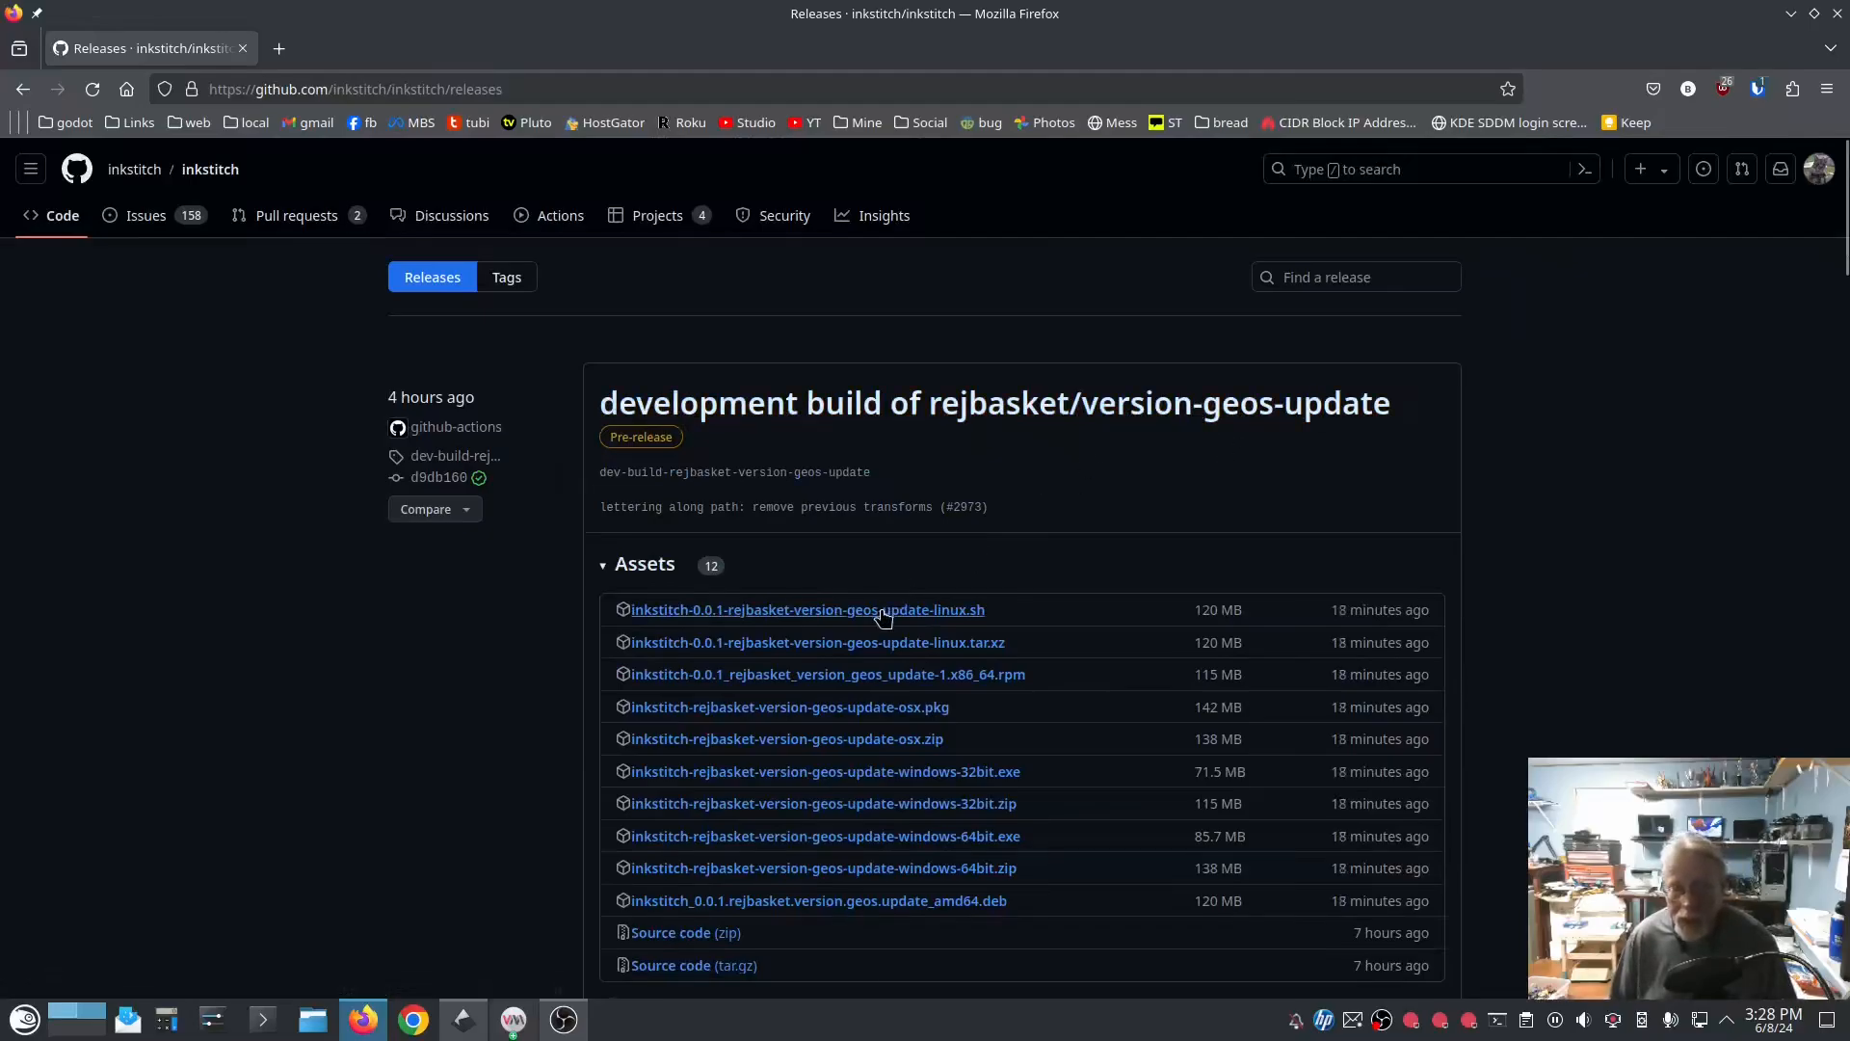
{"action": "left_click", "coordinate": [861, 677]}
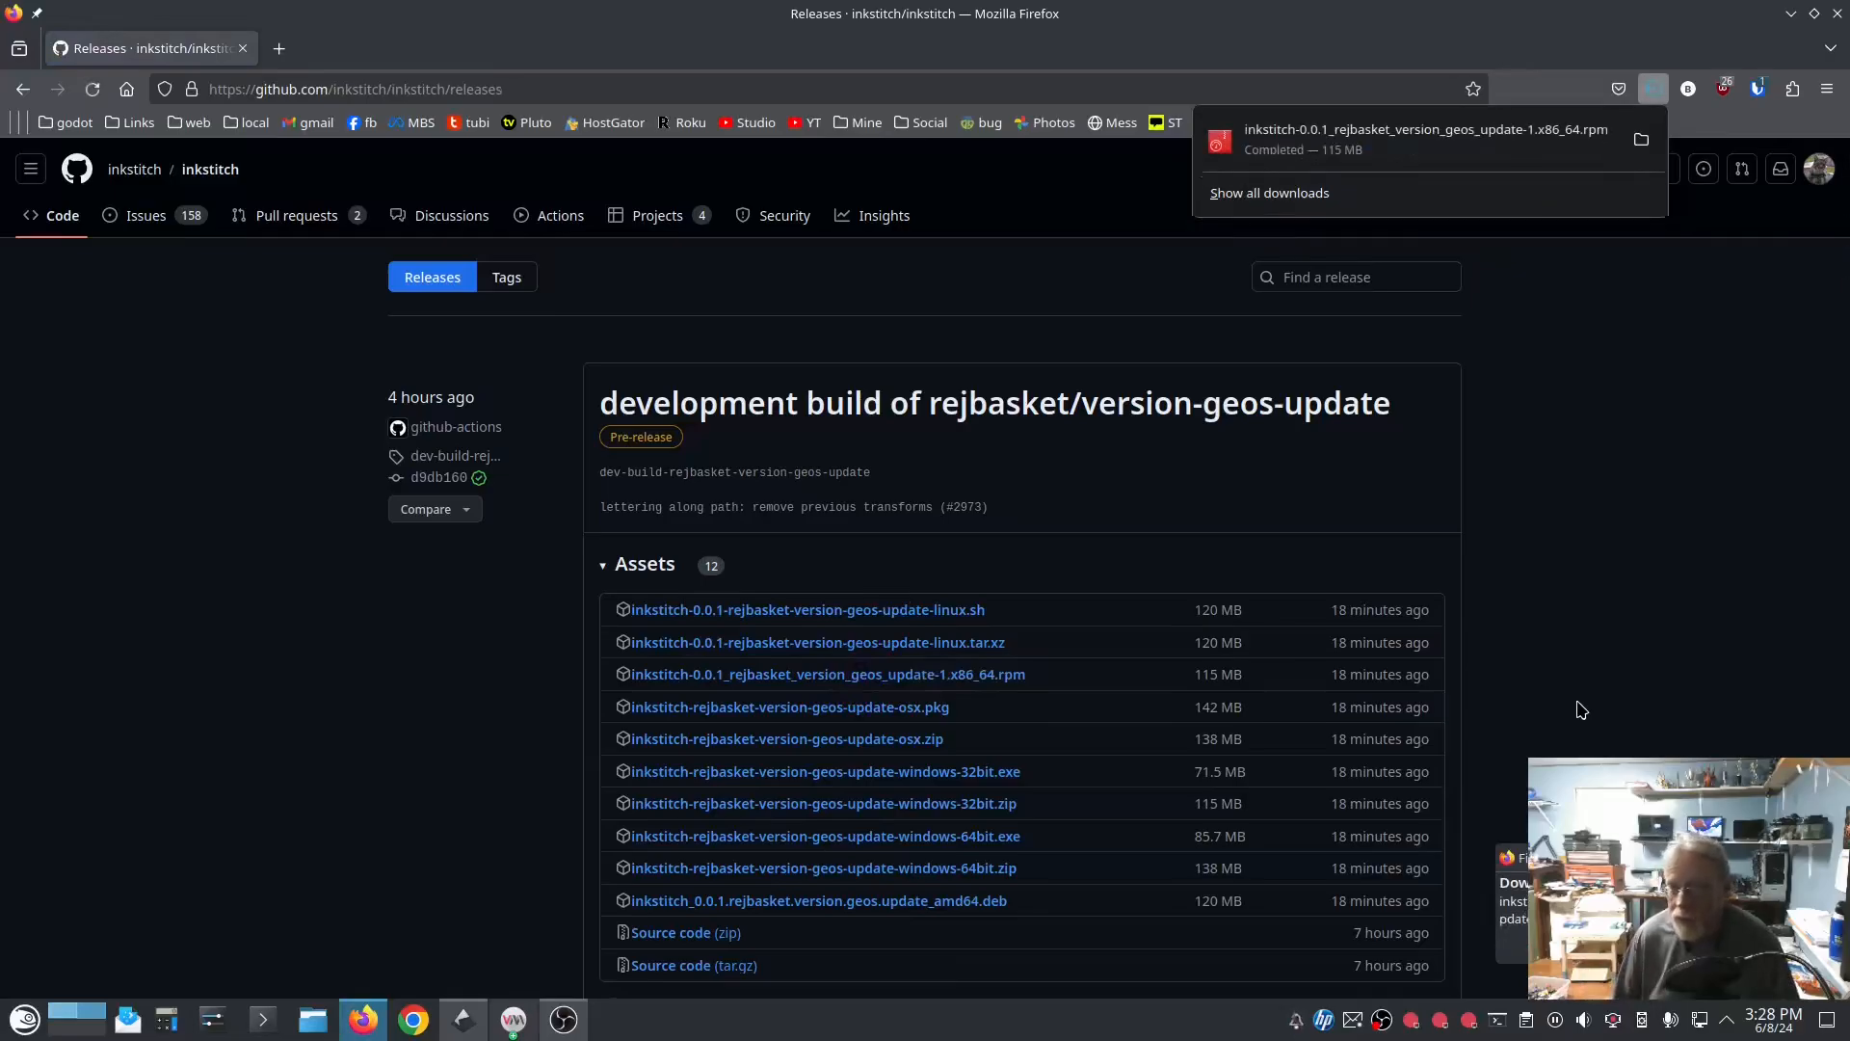
{"action": "left_click", "coordinate": [1838, 15]}
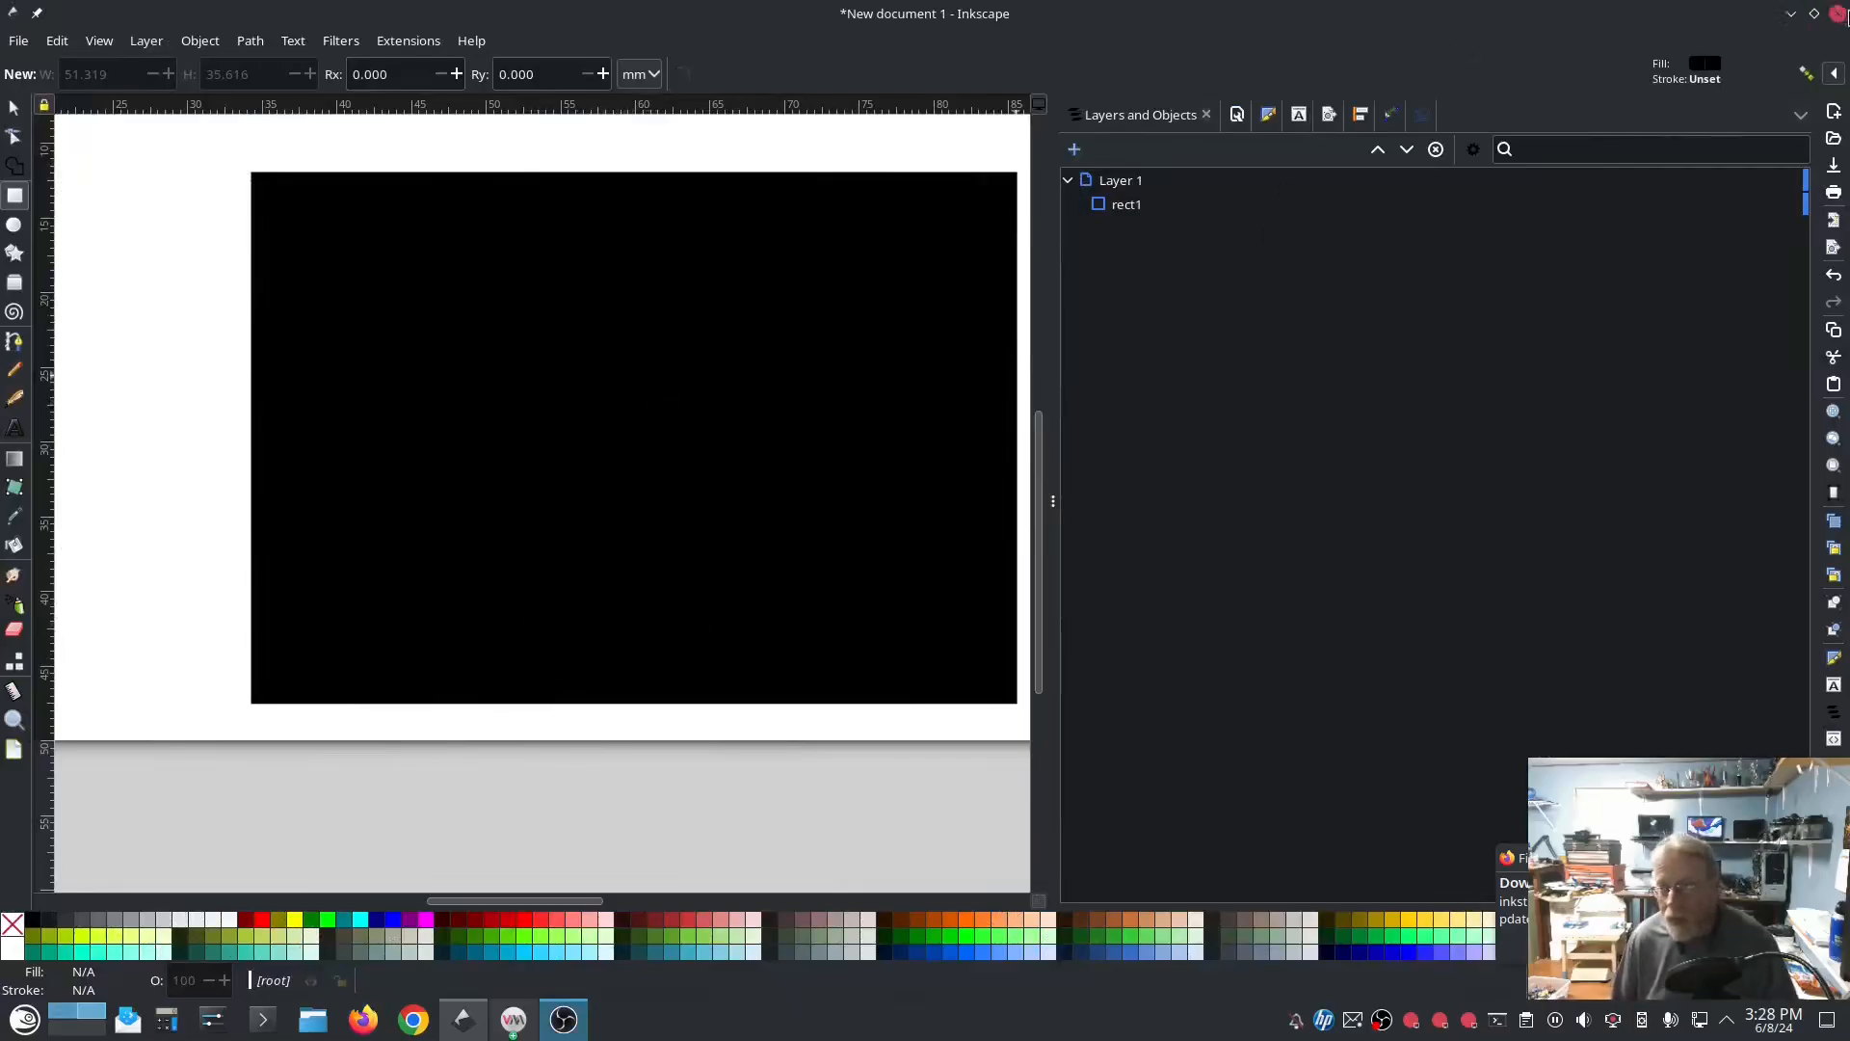
Step: Close the Inkscape document without saving and dismiss the download notification
{"action": "left_click", "coordinate": [1838, 14]}
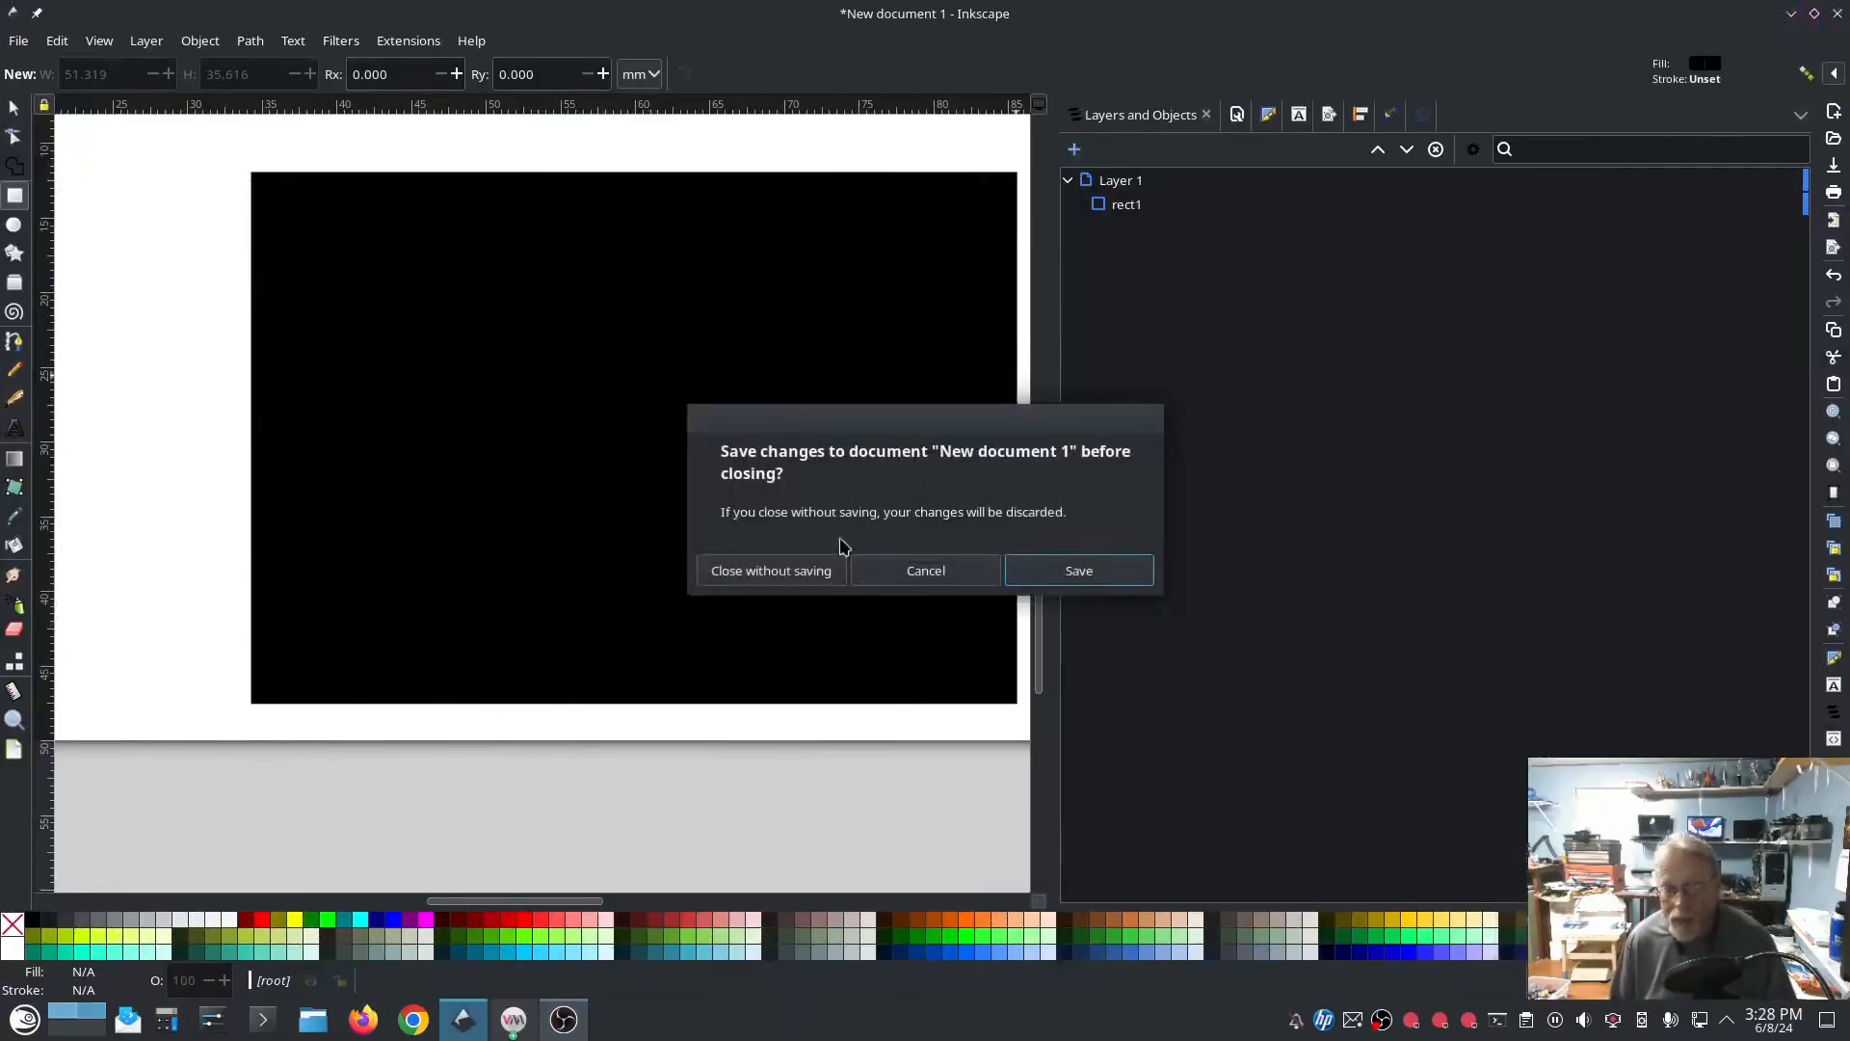
{"action": "left_click", "coordinate": [762, 570]}
{"action": "left_click", "coordinate": [1475, 788]}
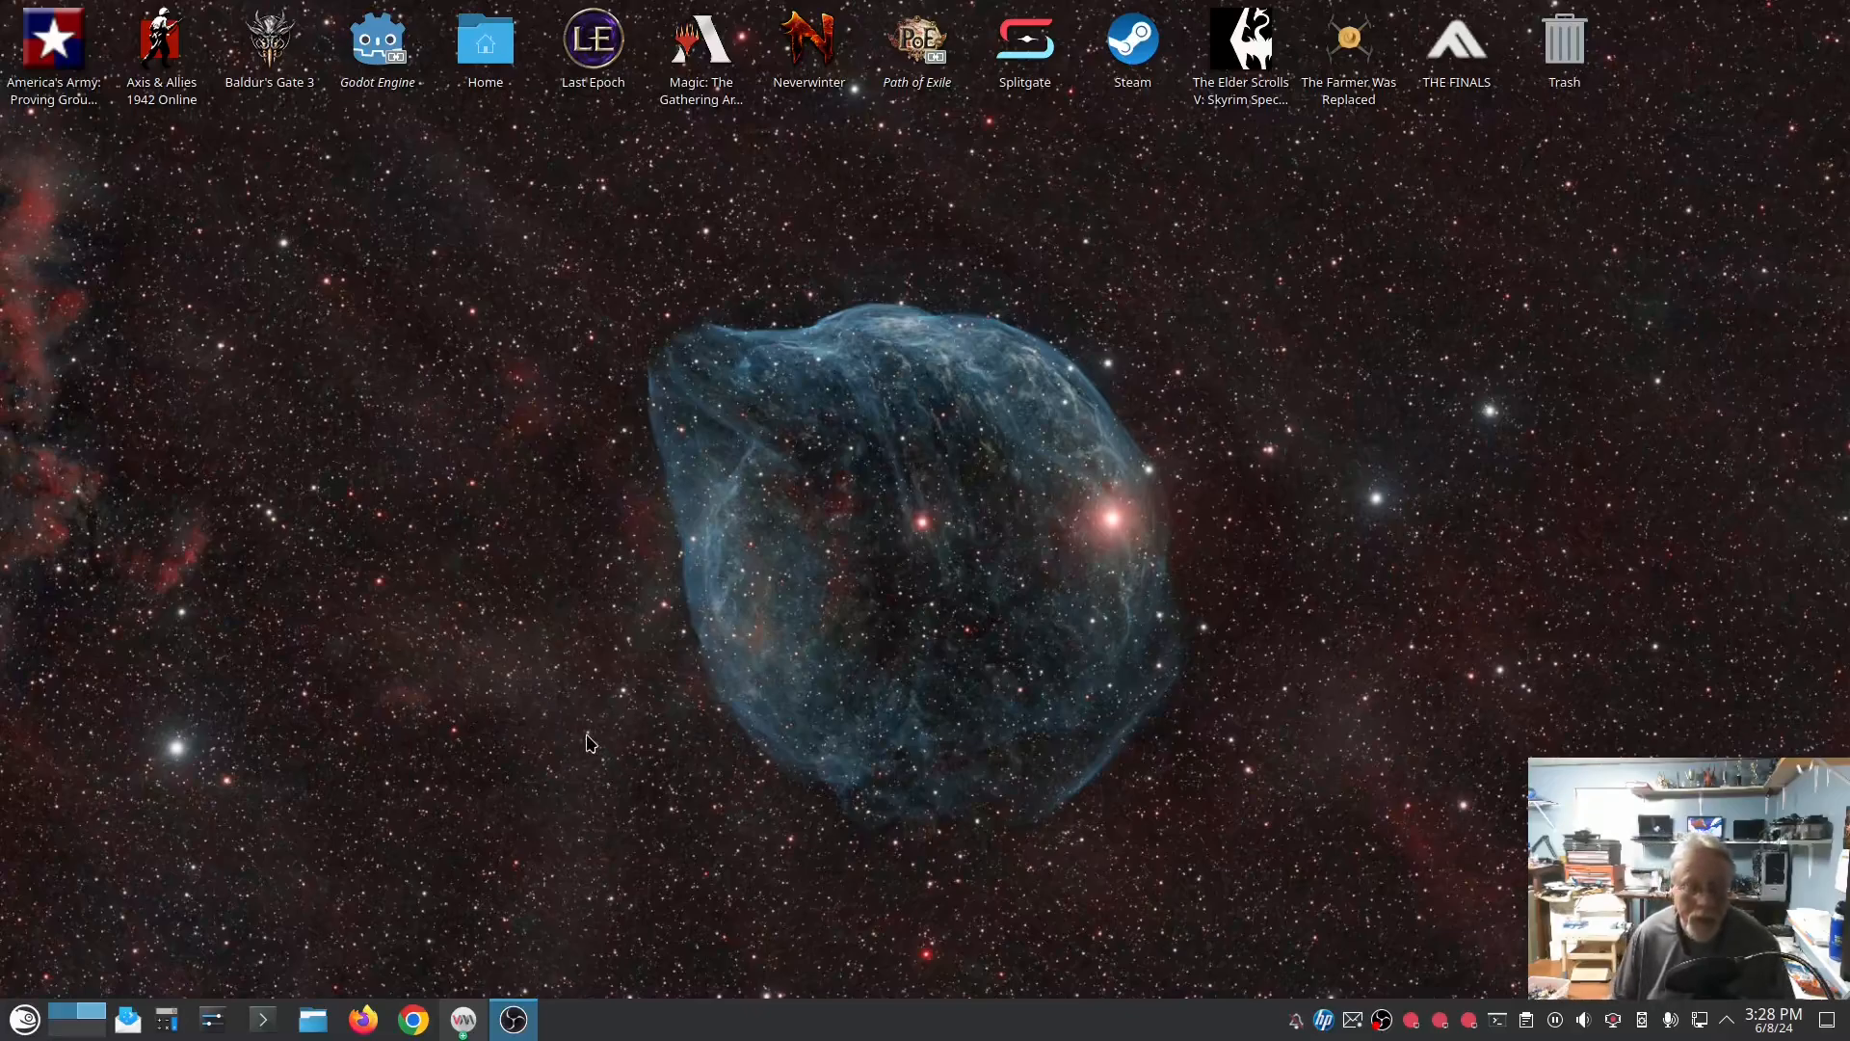
Step: Open a Konsole terminal, change to the Downloads directory with cd Downloads, and list its files with dir
{"action": "left_click", "coordinate": [264, 1020]}
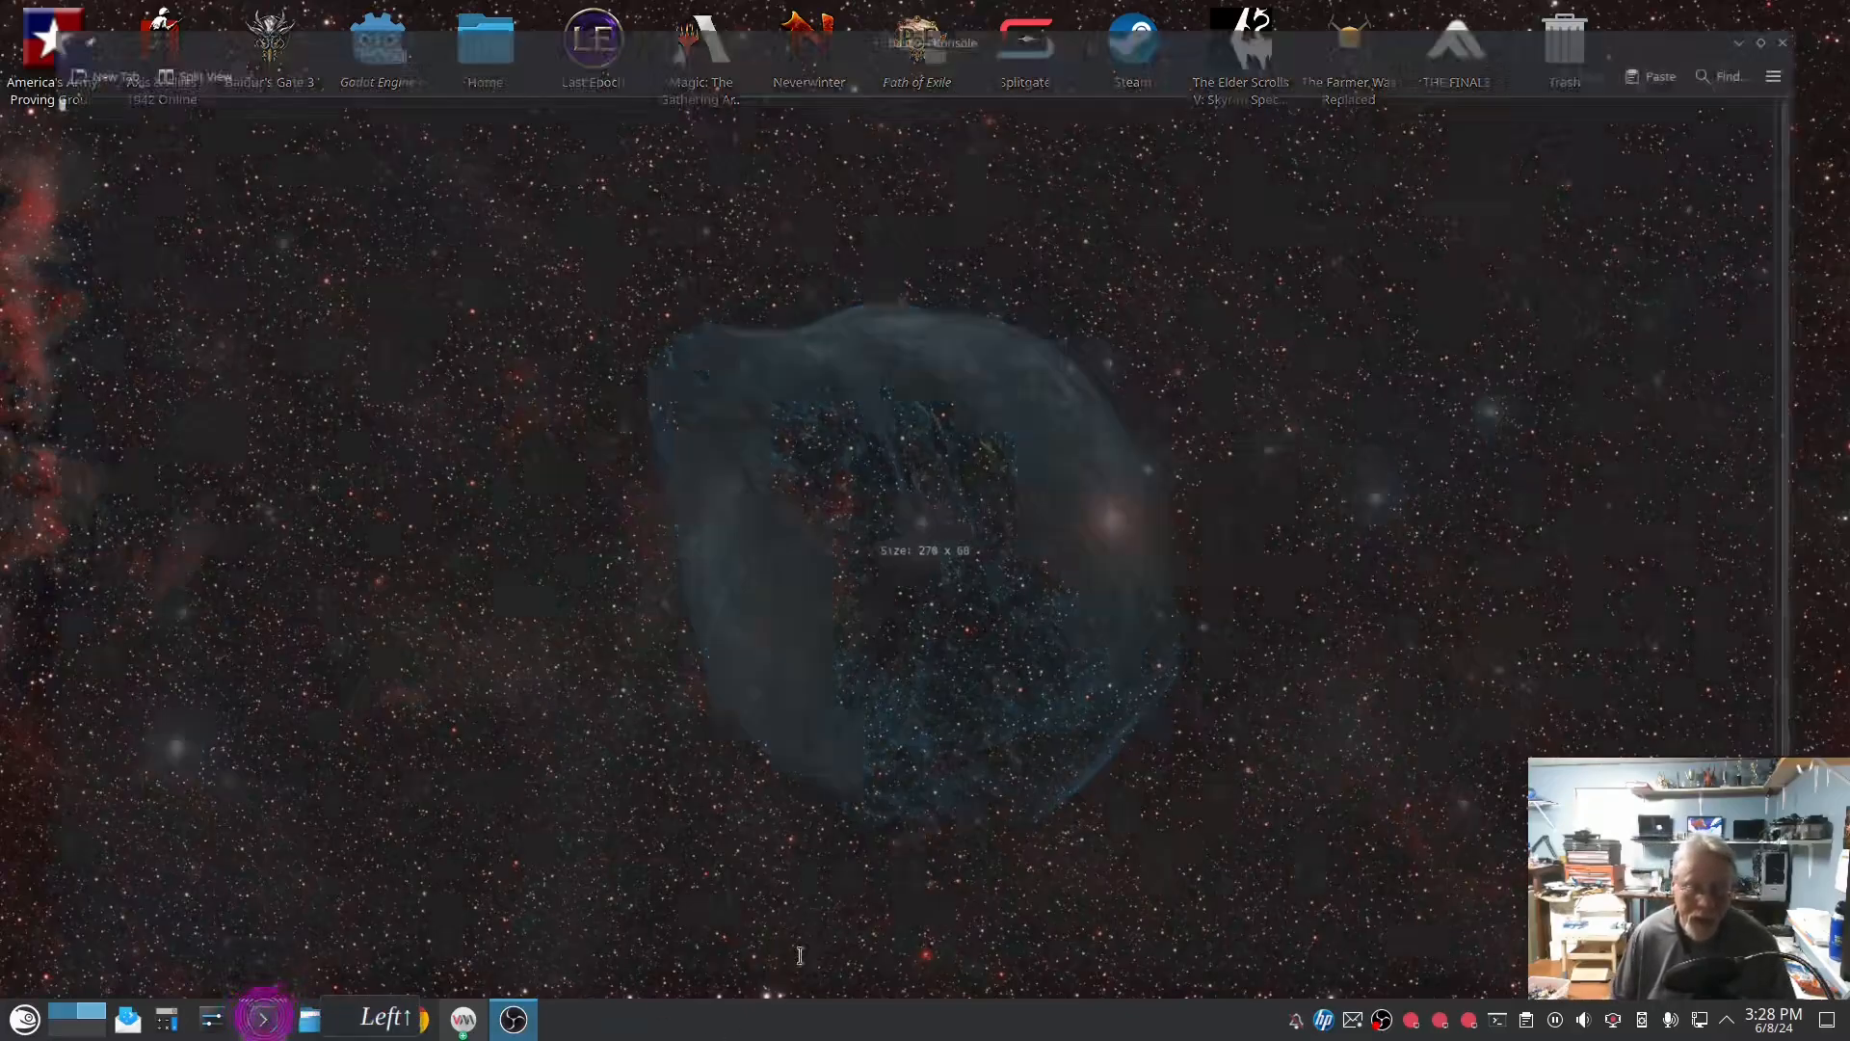
{"action": "left_click", "coordinate": [662, 542]}
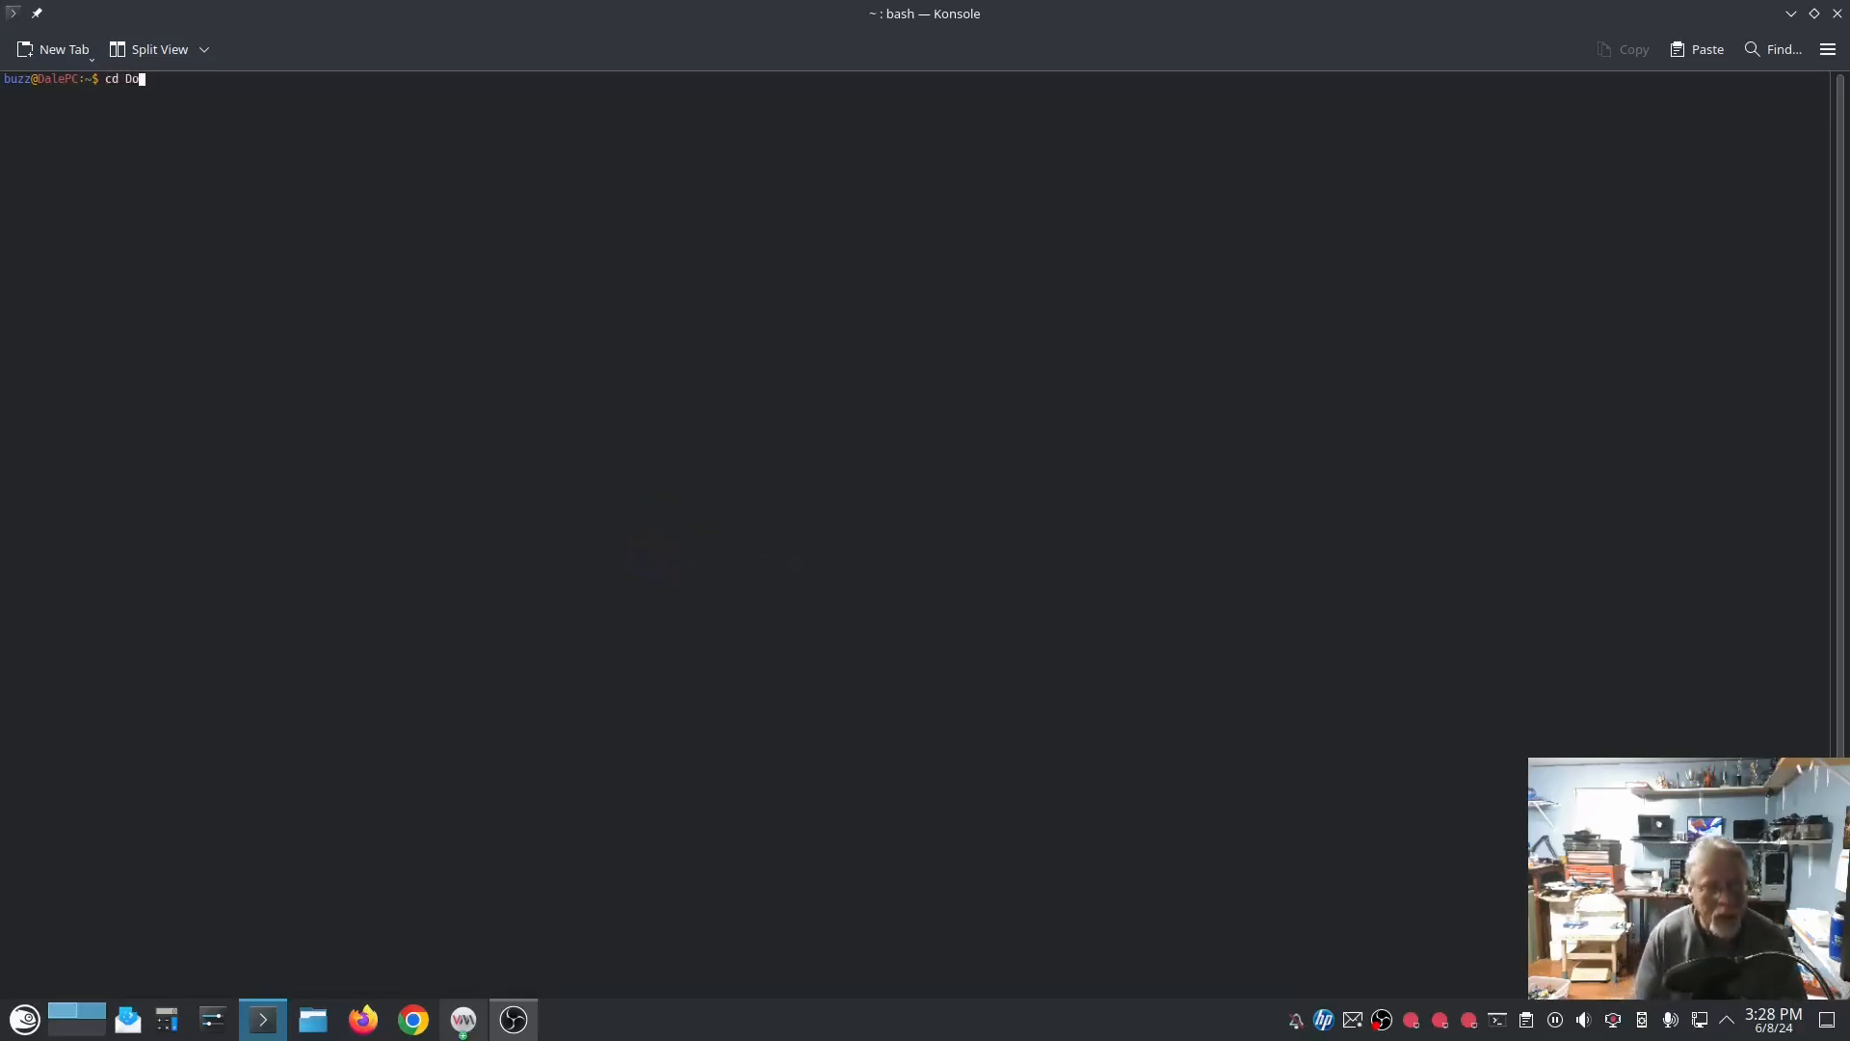
{"action": "key", "text": "Return"}
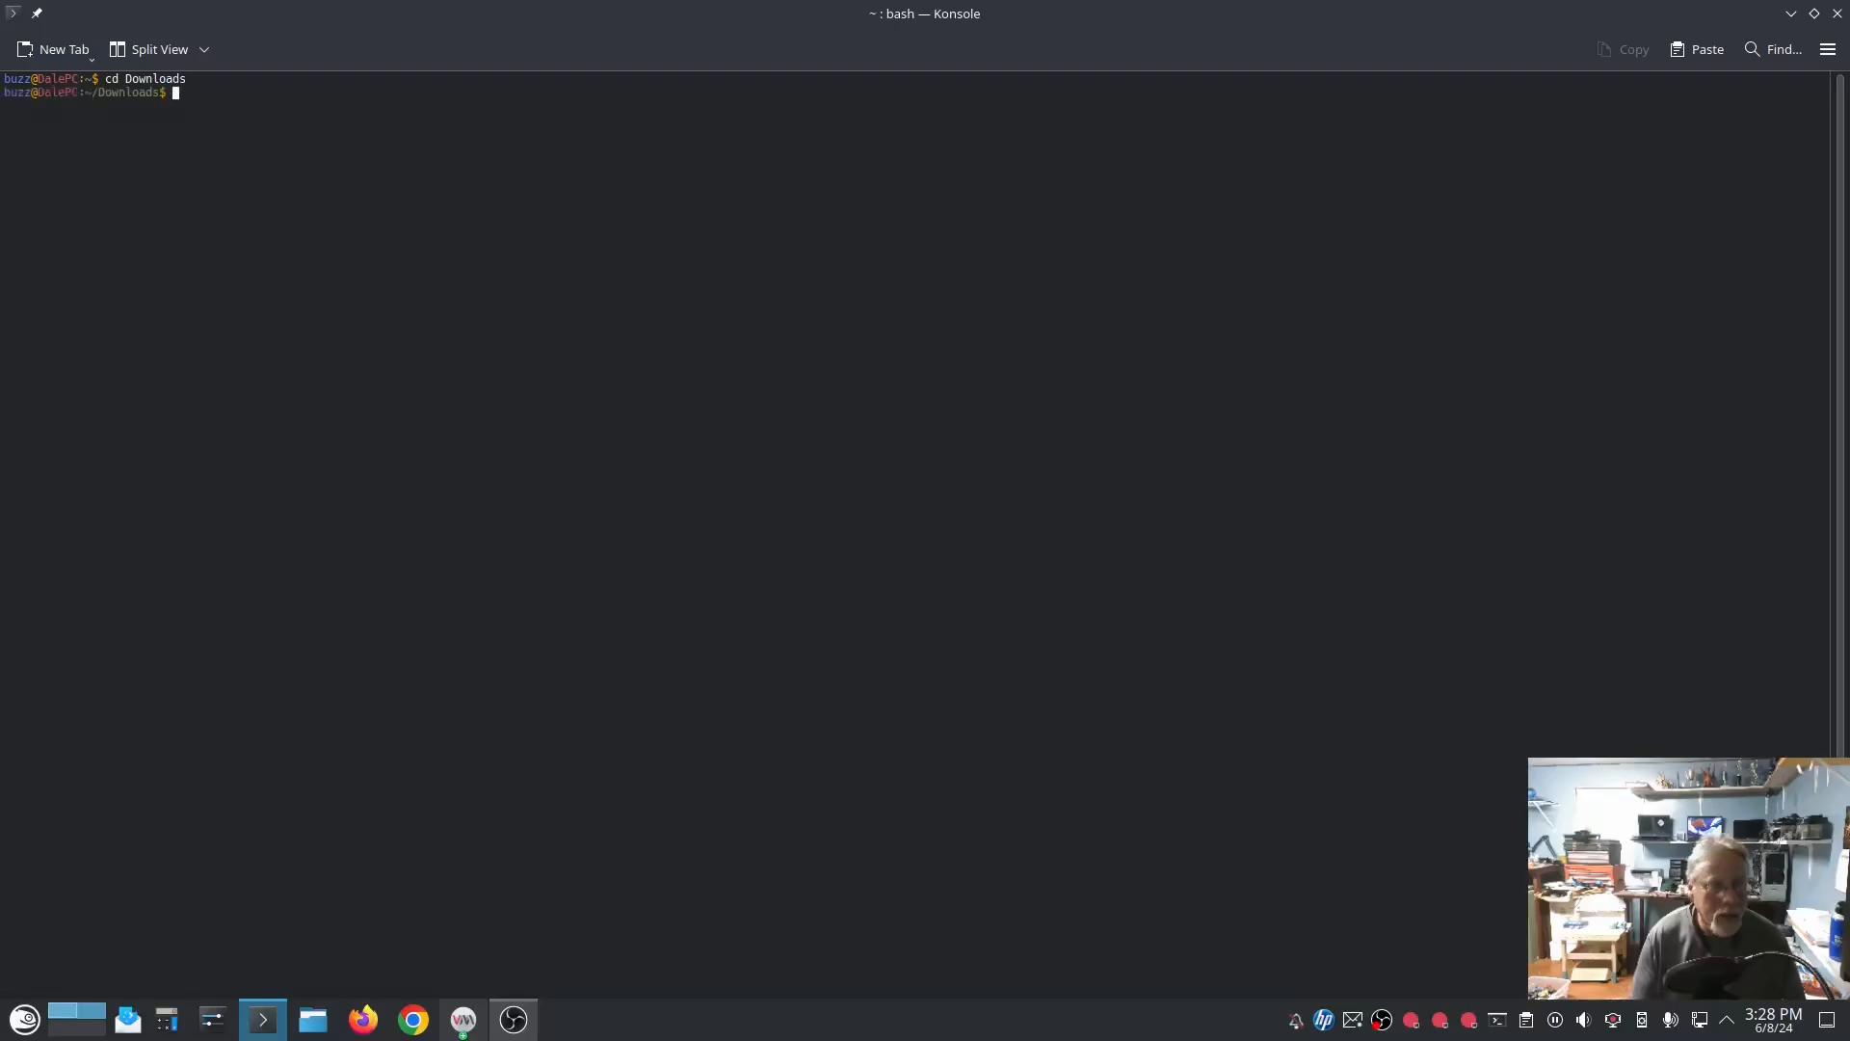
{"action": "type", "text": "dir"}
{"action": "key", "text": "Return"}
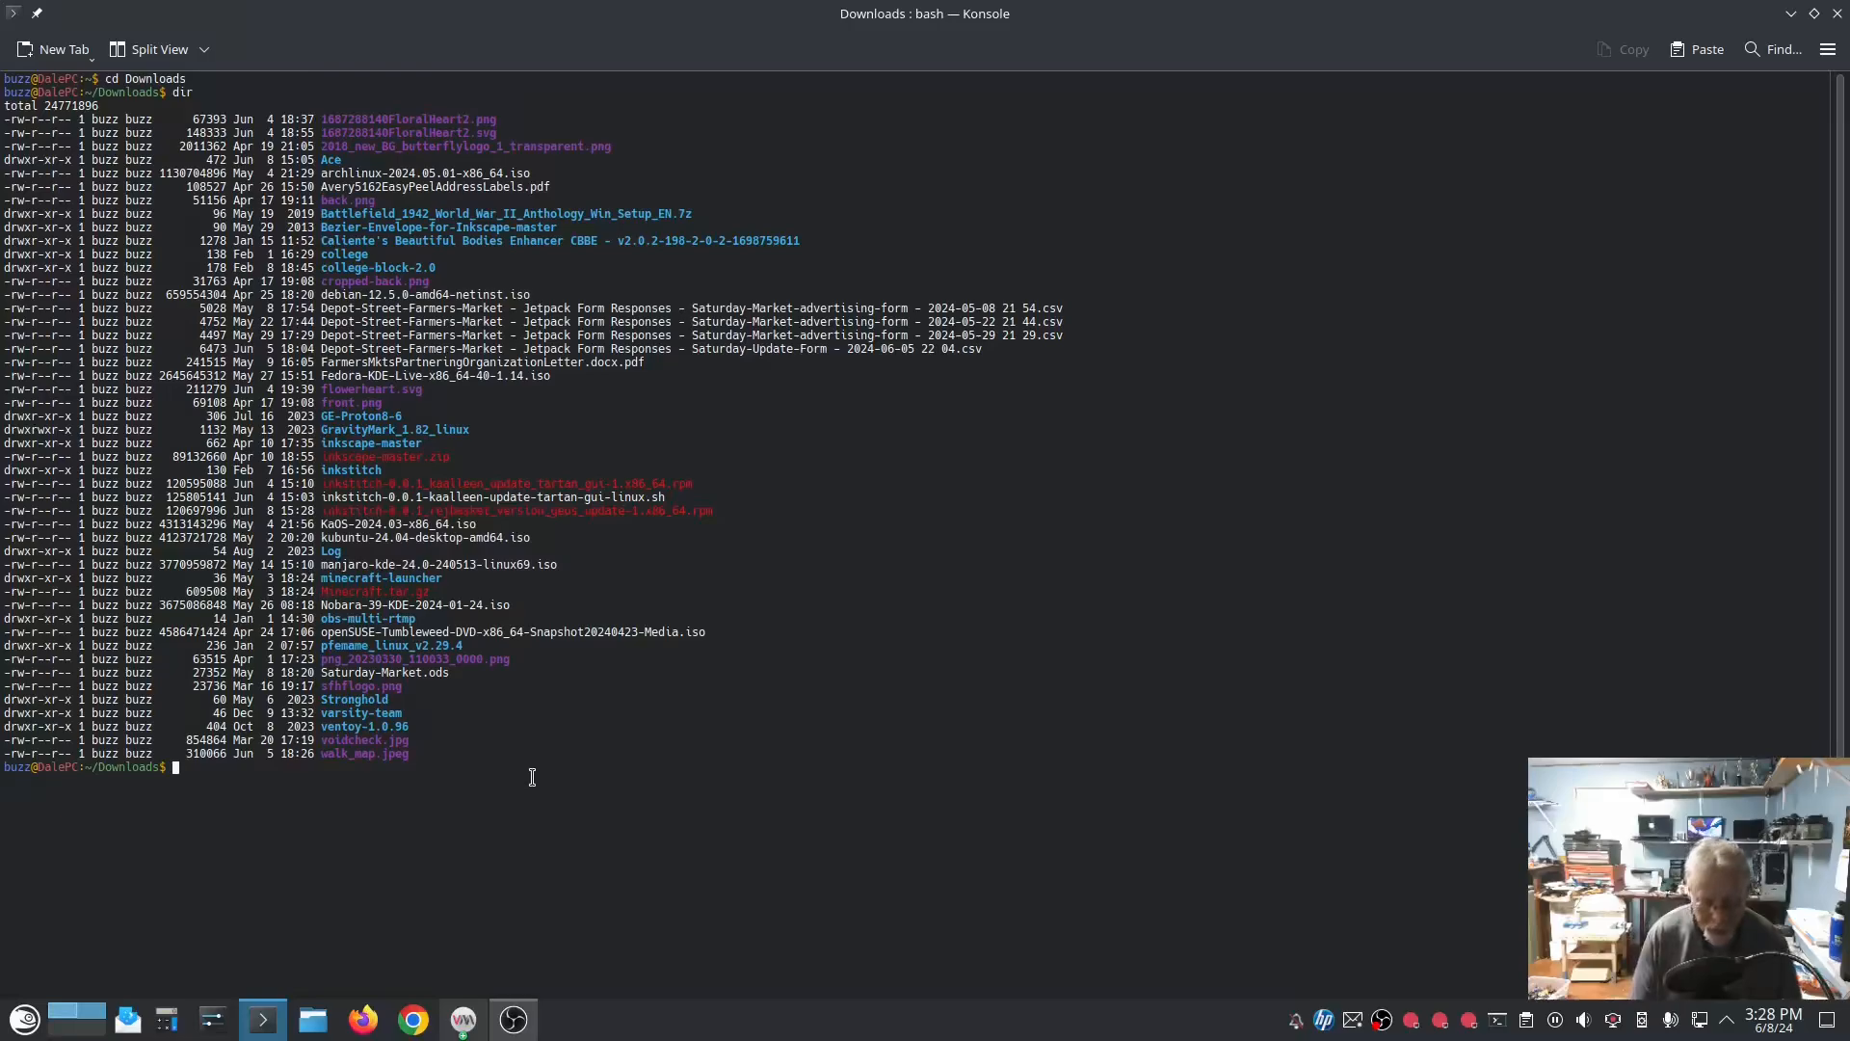
Step: Run sudo zypper in inkstitch-0.0.1_rejbasket_version_geos_update-1.x86_64.rpm and enter the root password
{"action": "type", "text": "sudo zypper in "}
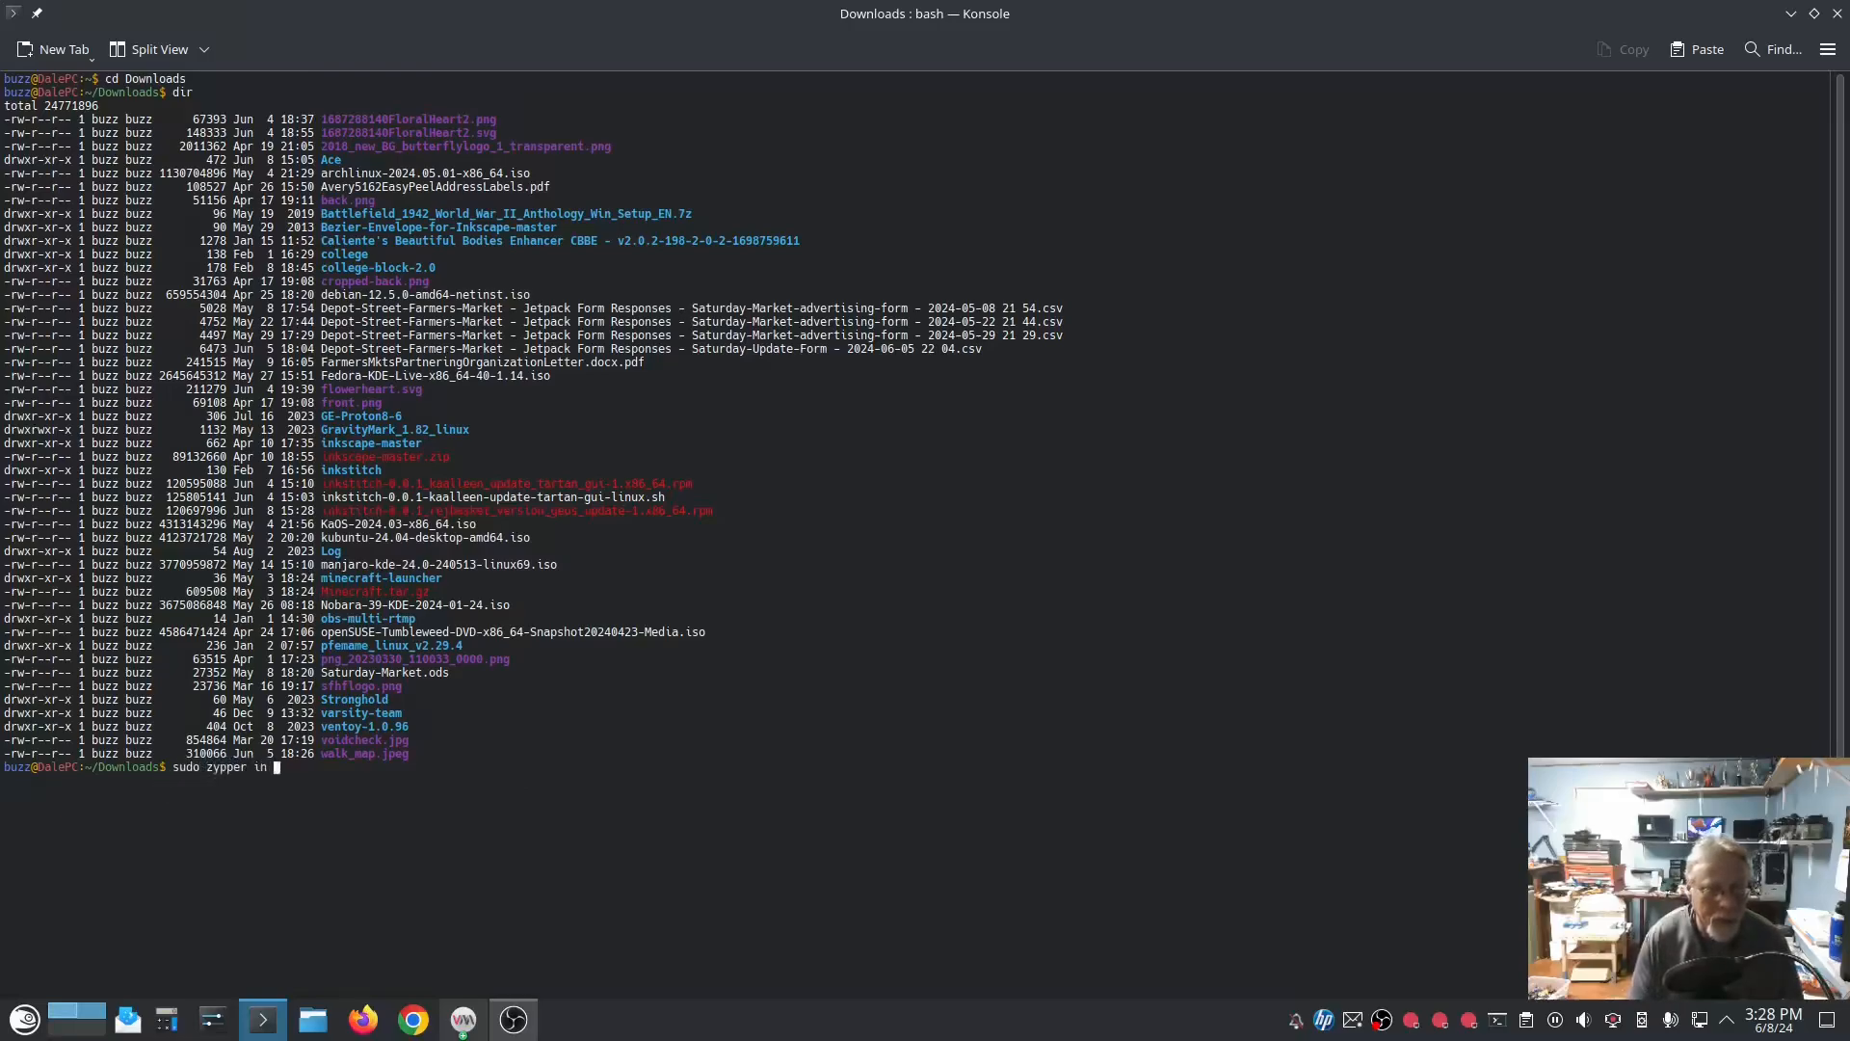
{"action": "type", "text": "inkstitch"}
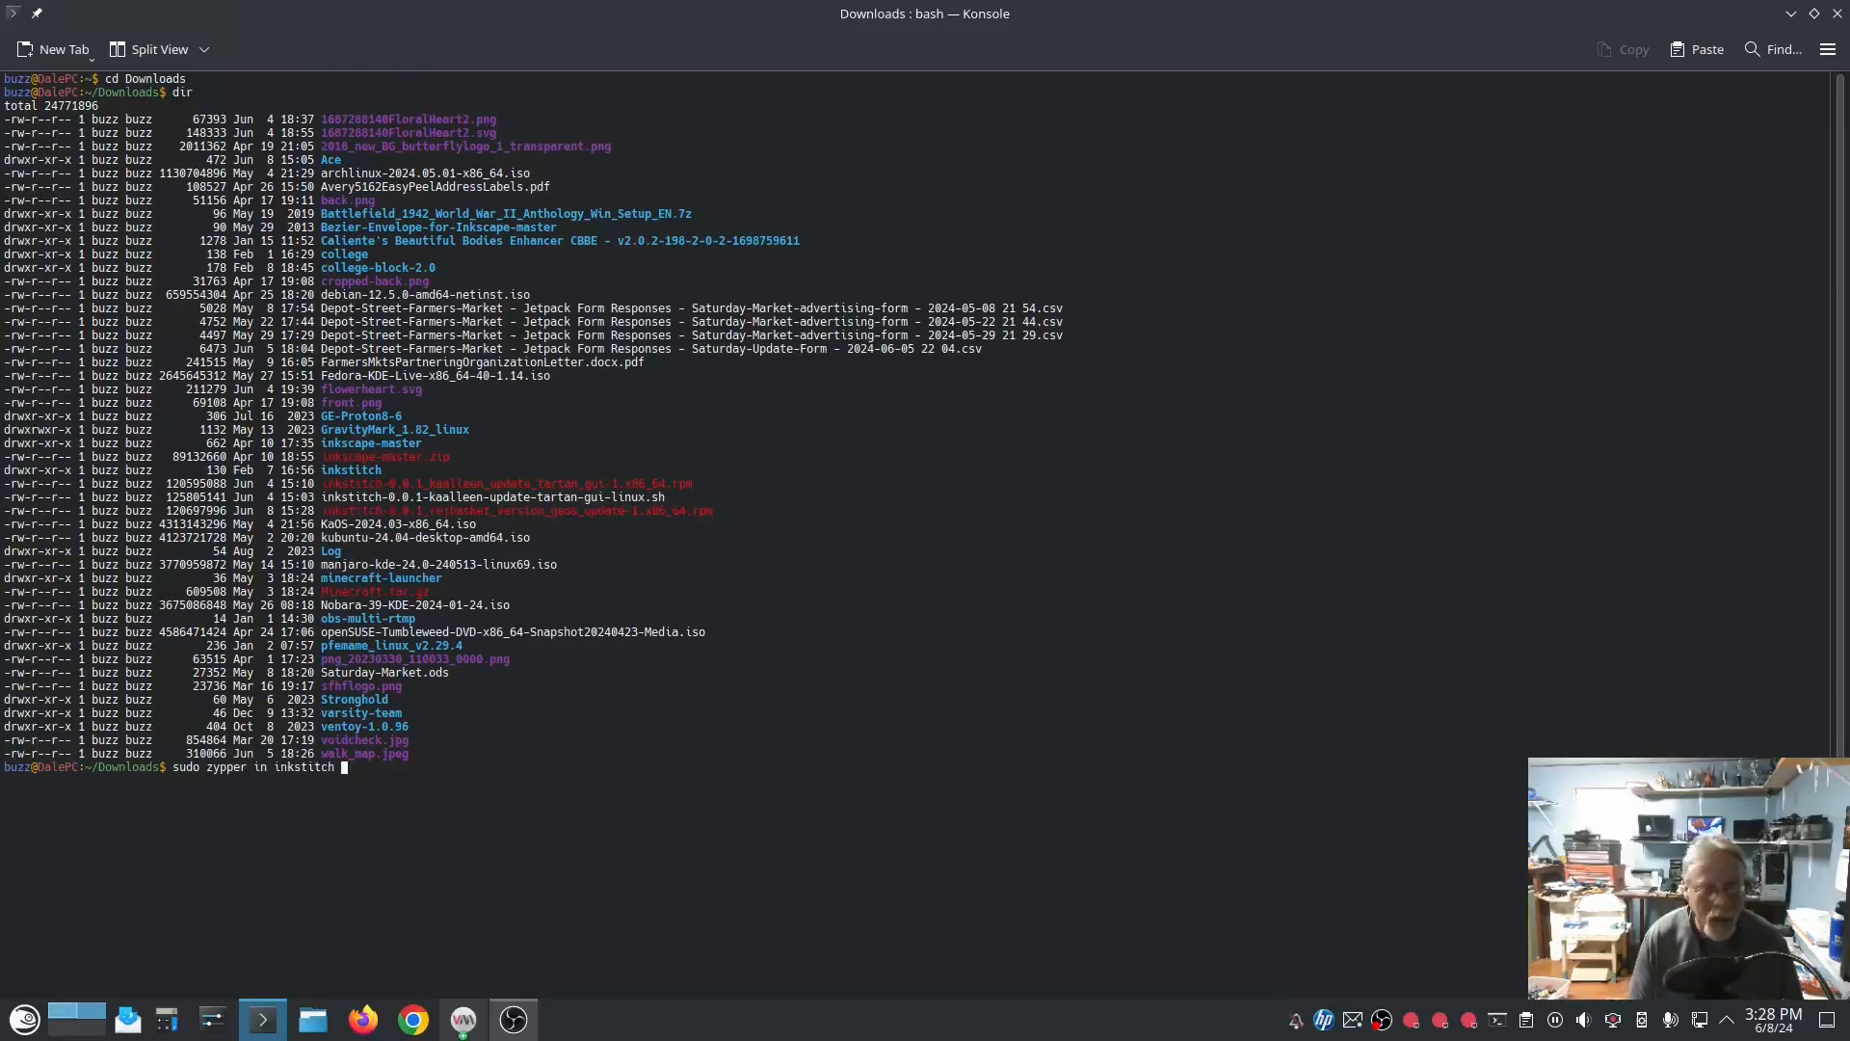
{"action": "key", "text": "BackSpace"}
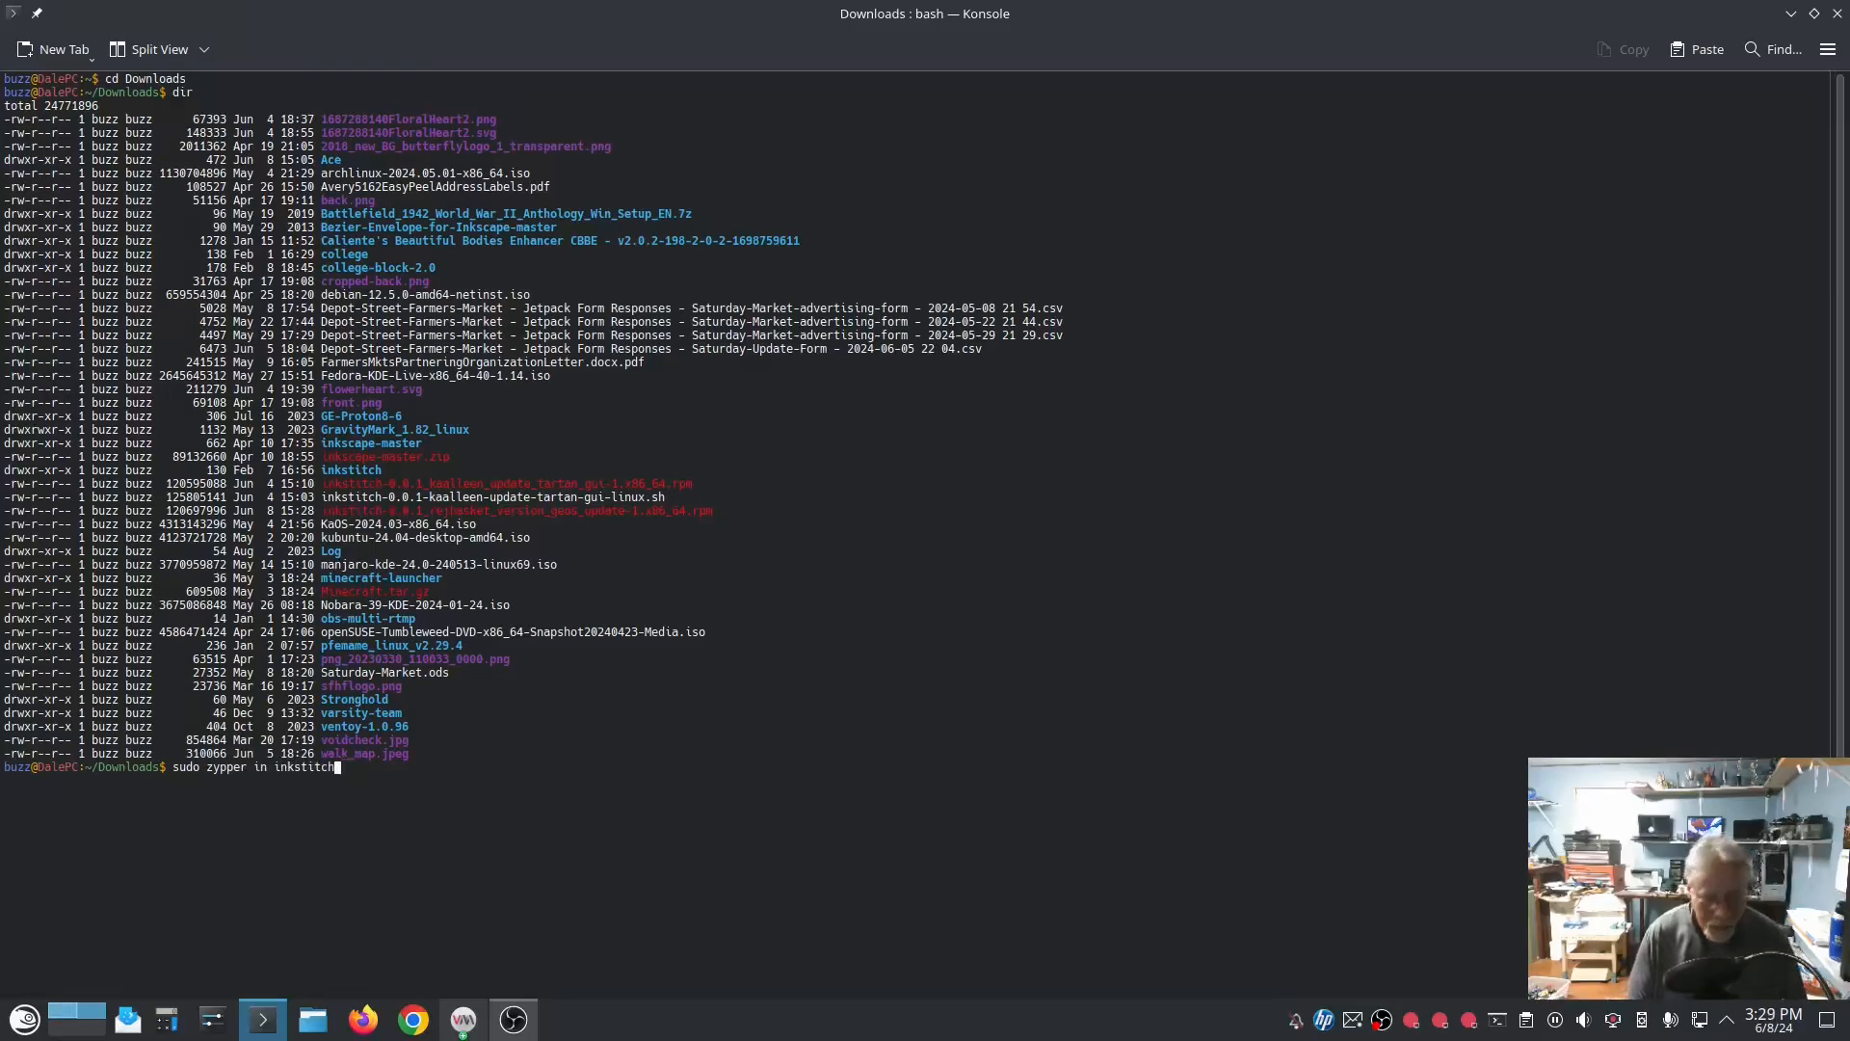
{"action": "type", "text": "-"}
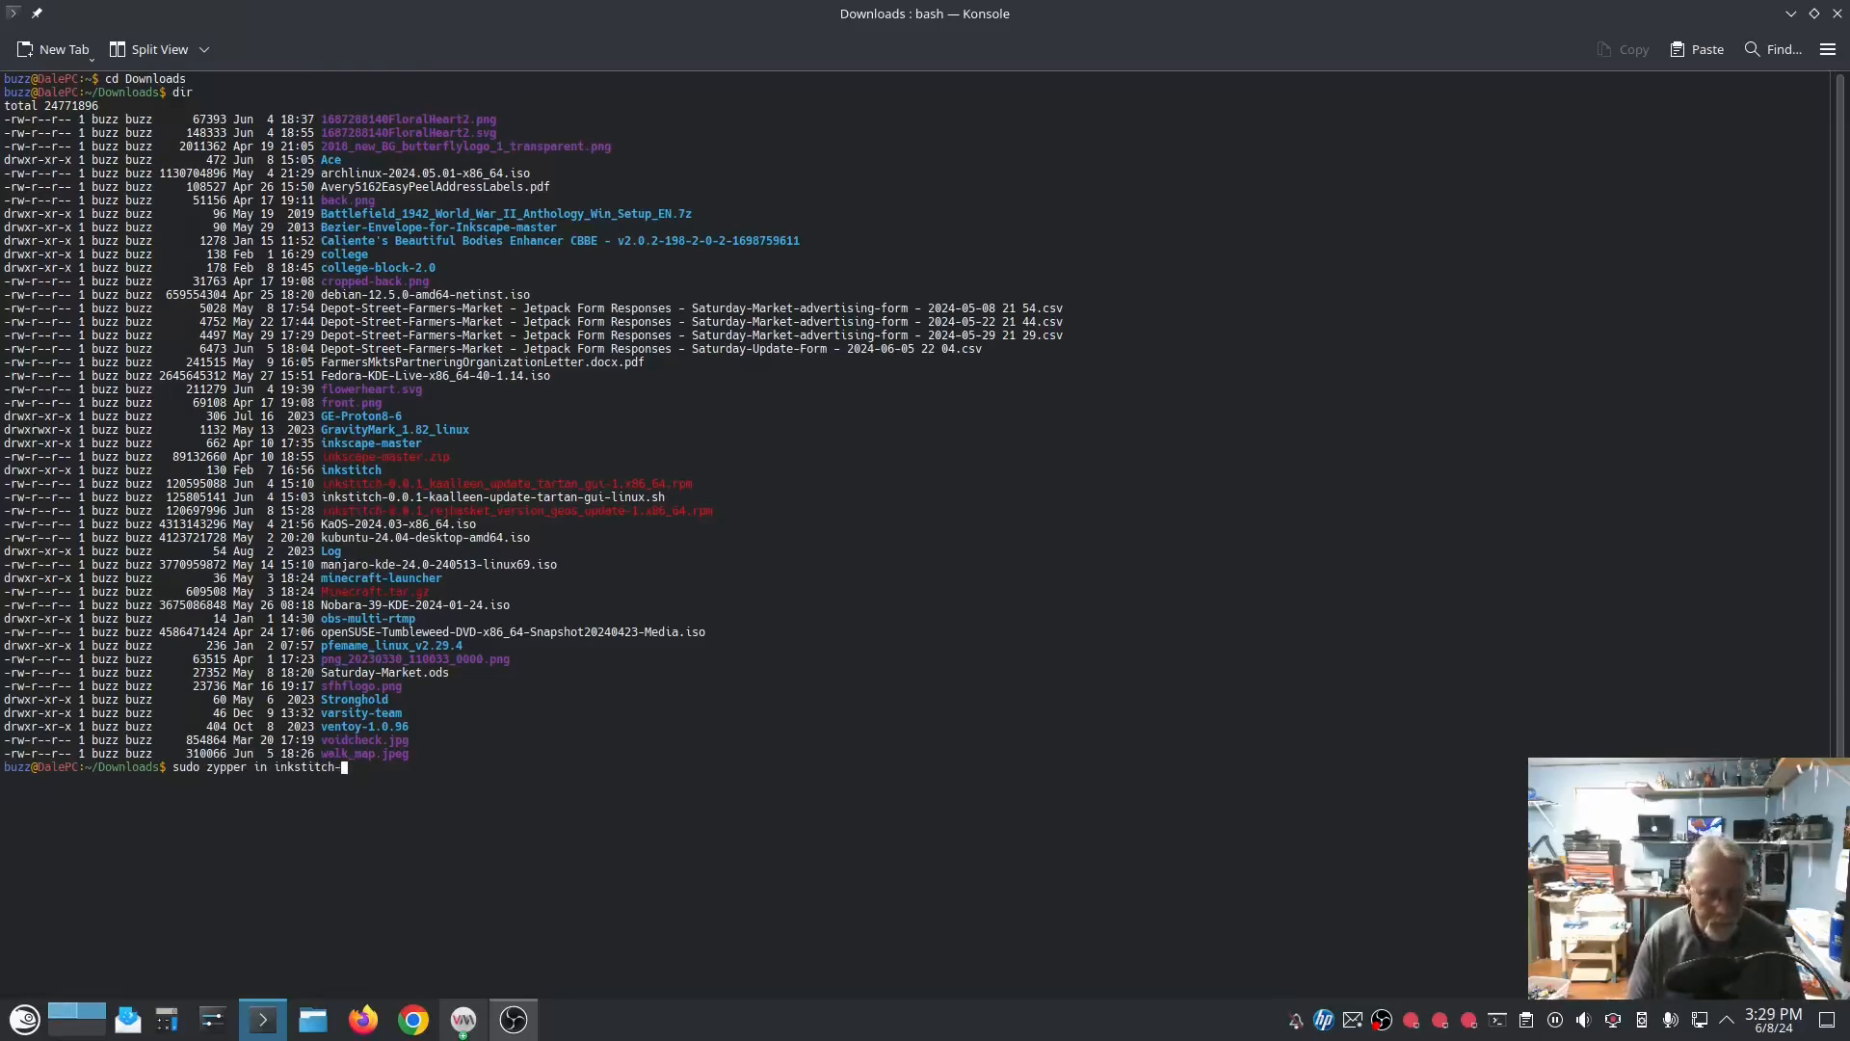
{"action": "type", "text": "0.0.1"}
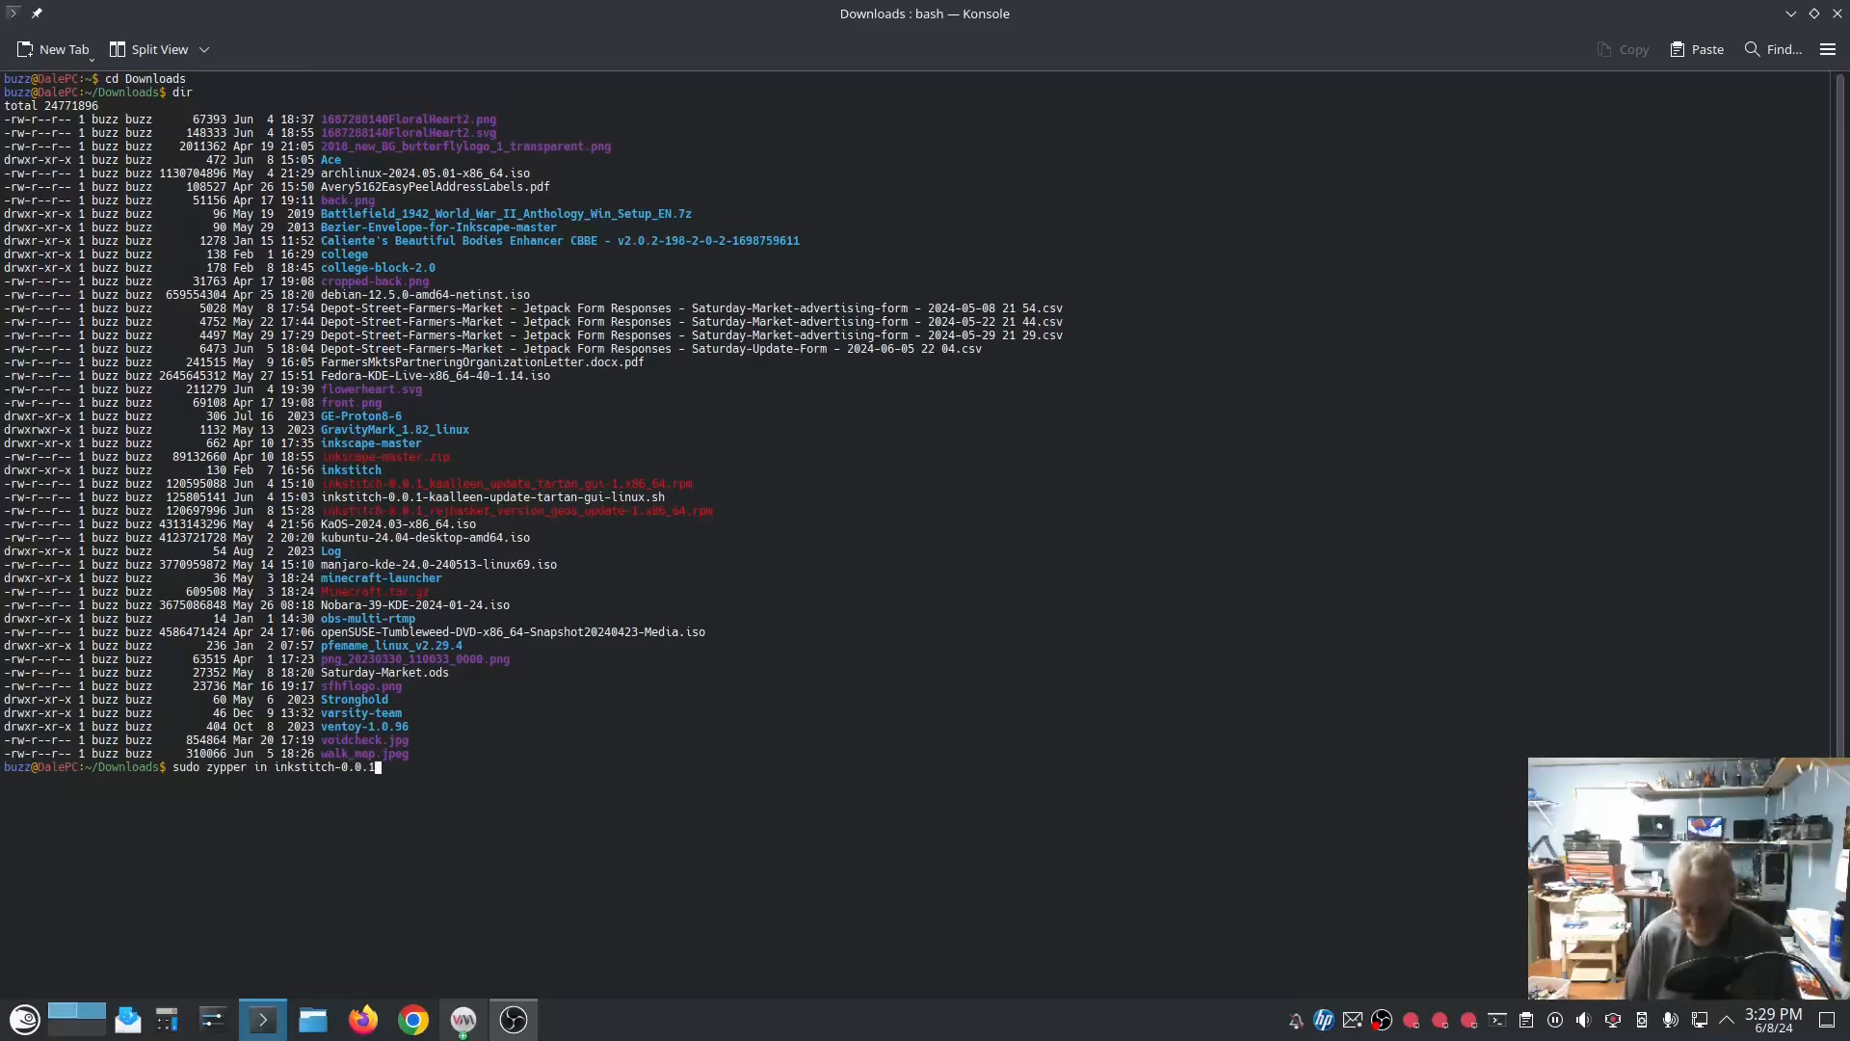
{"action": "type", "text": "_r"}
{"action": "key", "text": "Tab"}
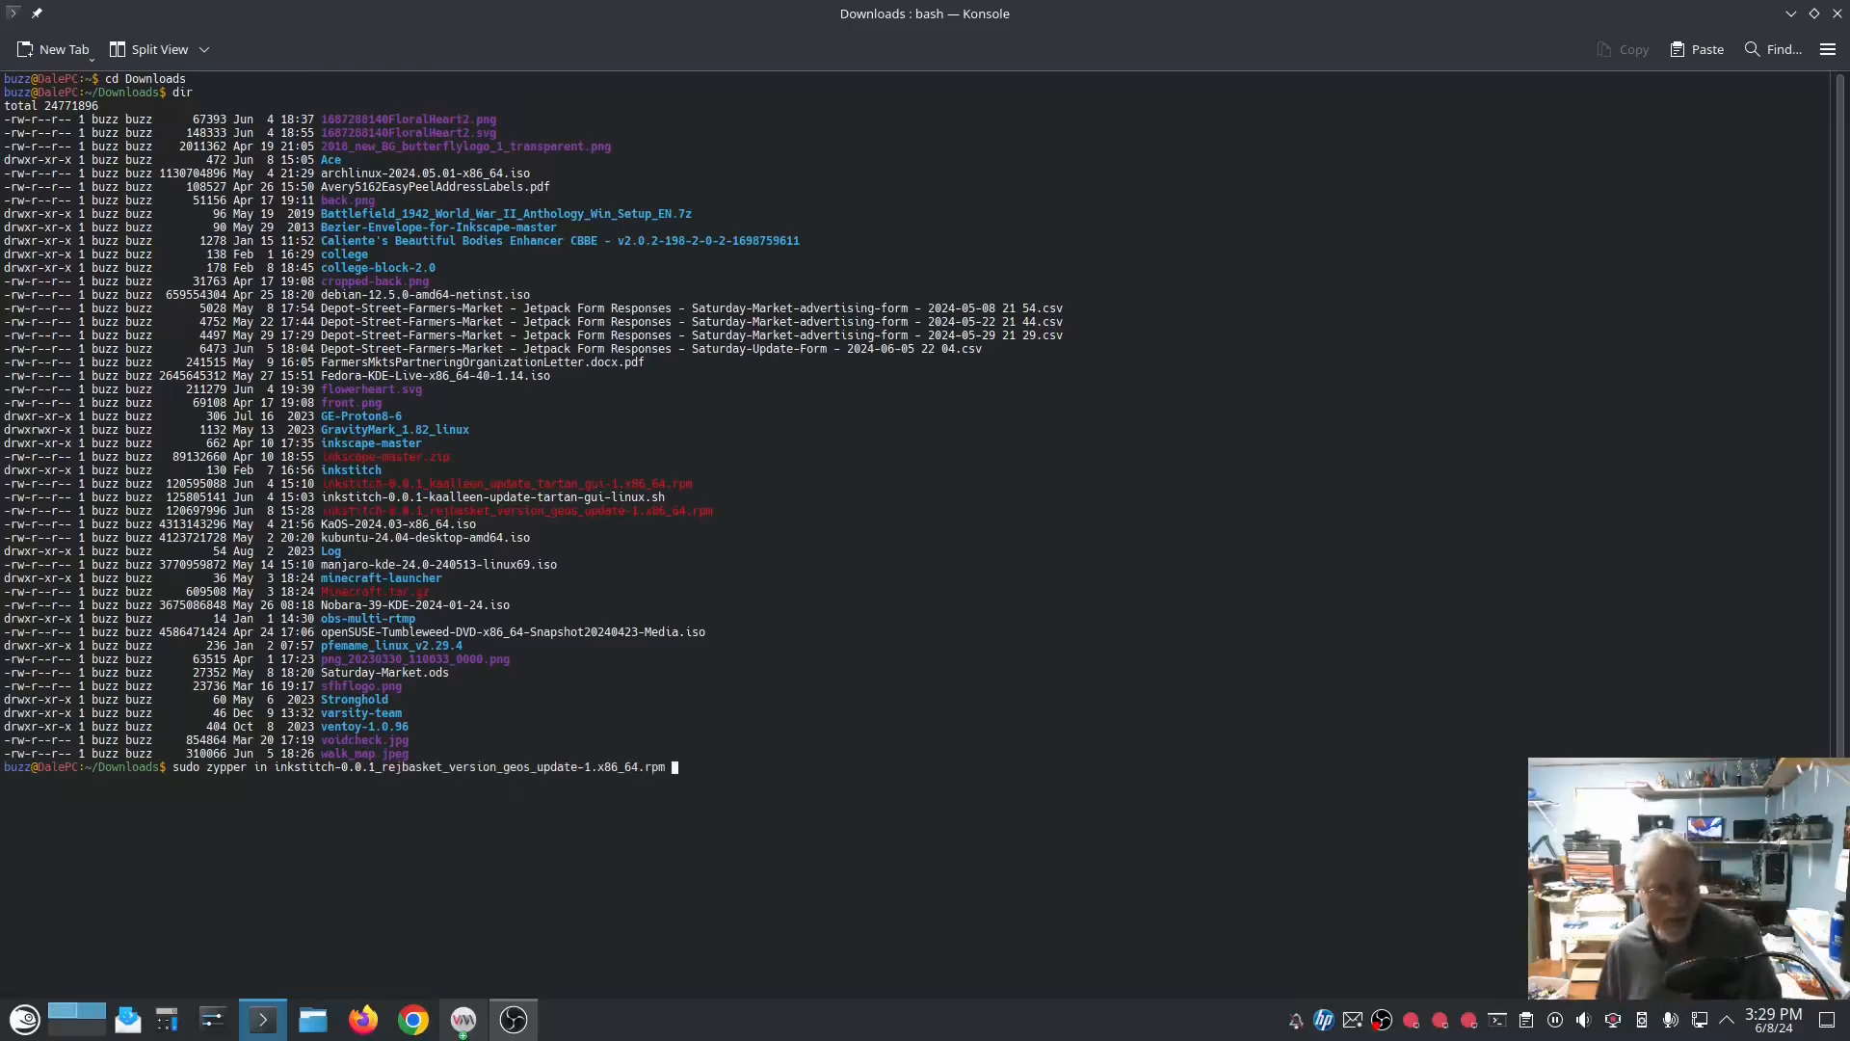
{"action": "key", "text": "Return"}
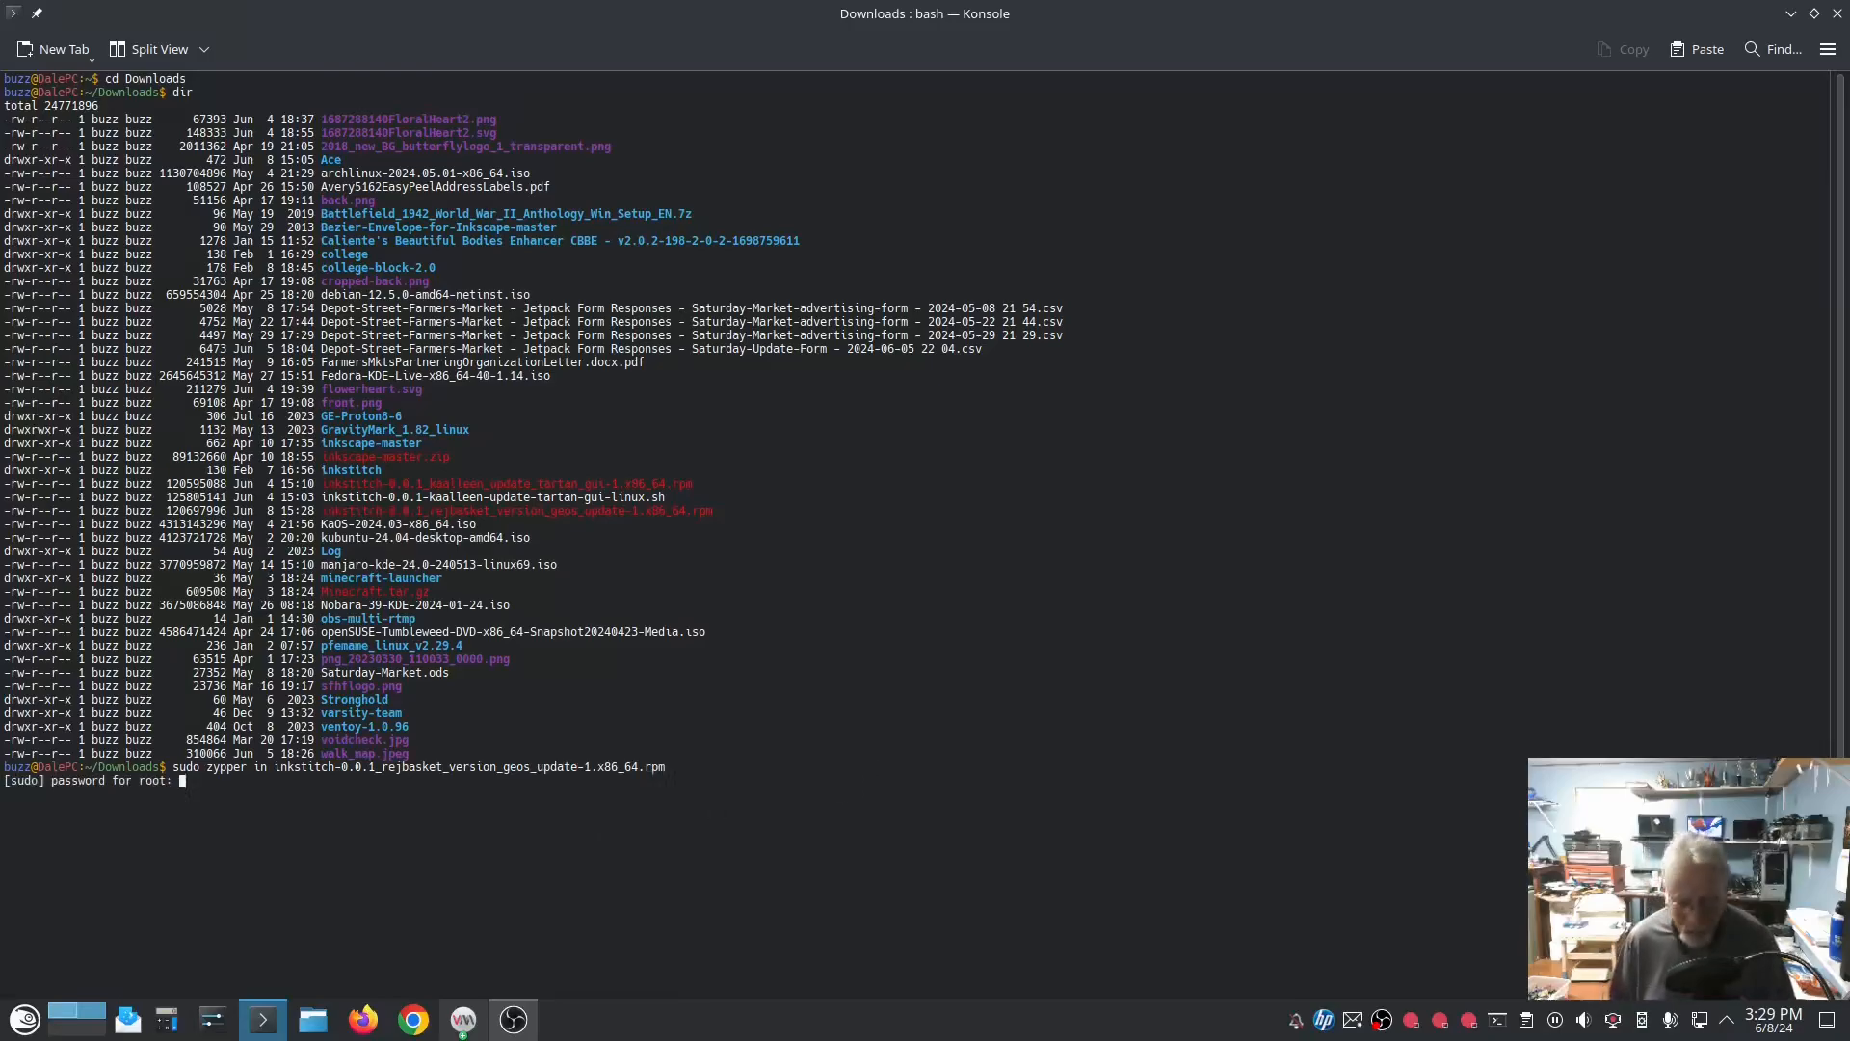
{"action": "key", "text": "Return"}
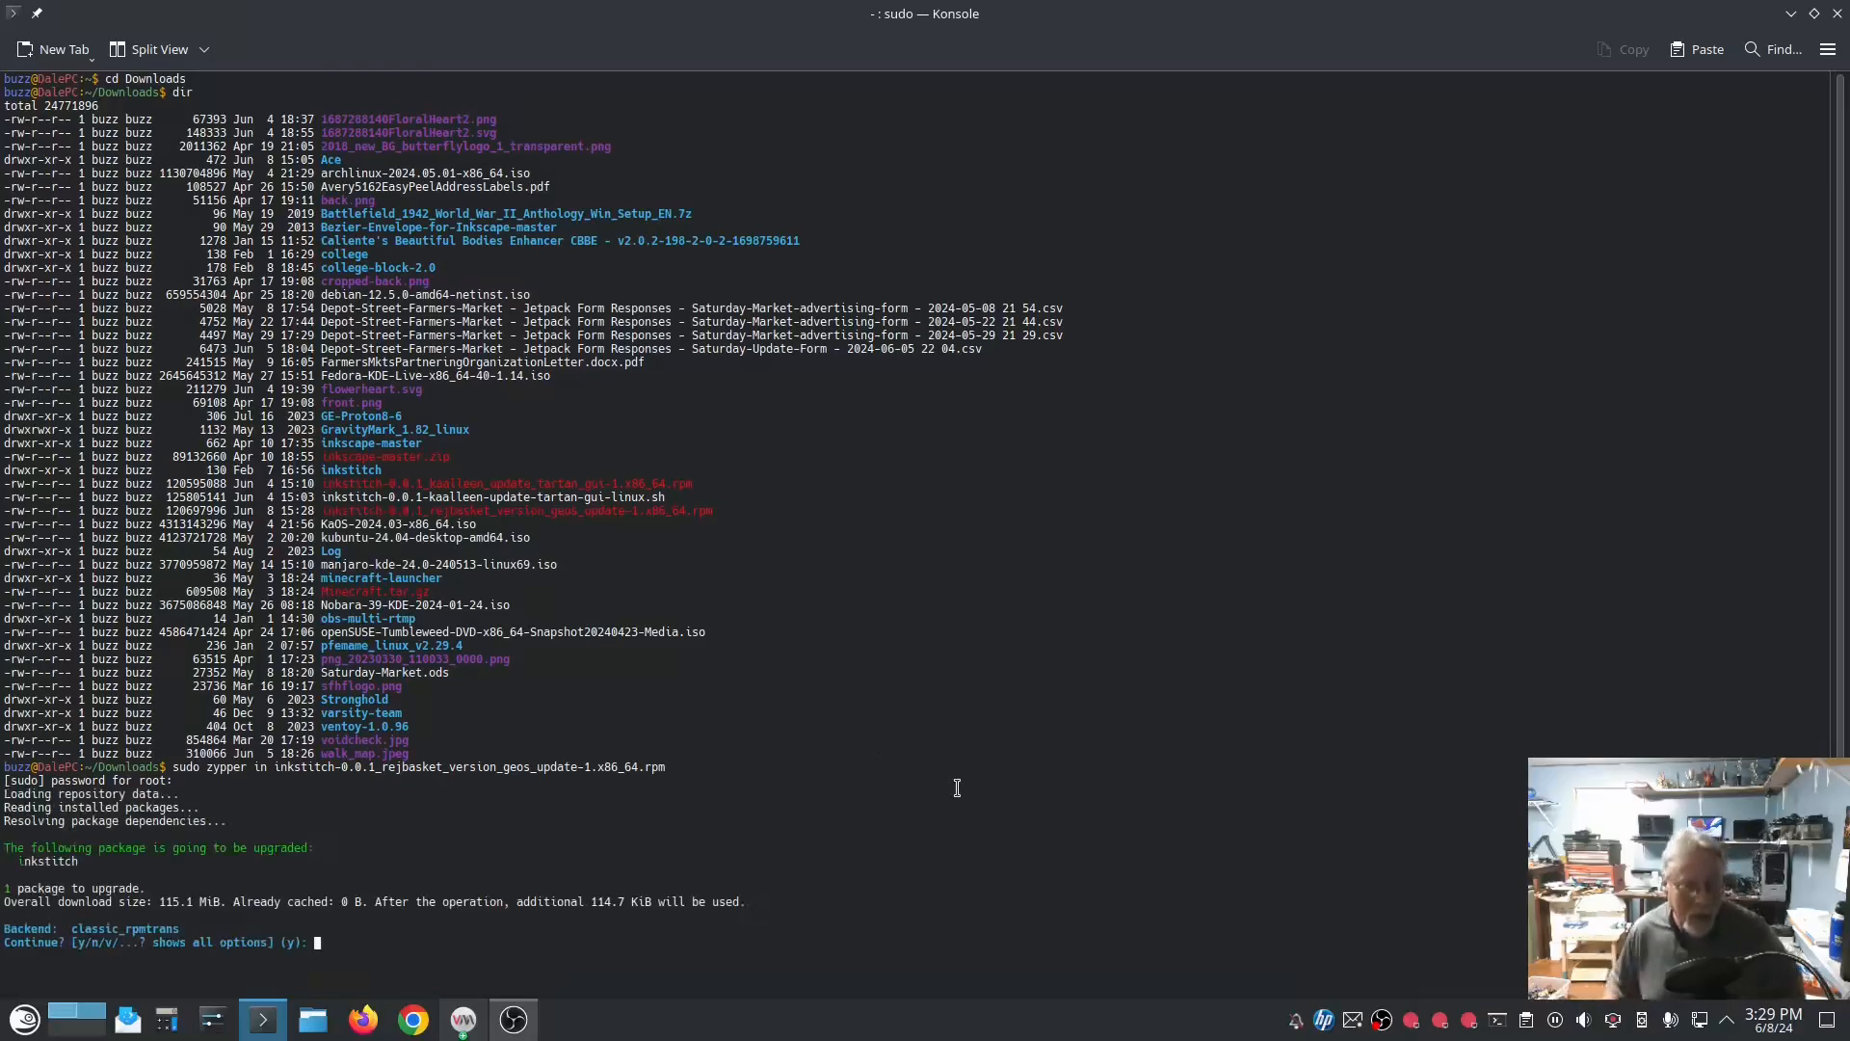
Step: Confirm the inkstitch package upgrade with y and answer i to ignore the package's signature verification
{"action": "type", "text": "y"}
{"action": "key", "text": "Return"}
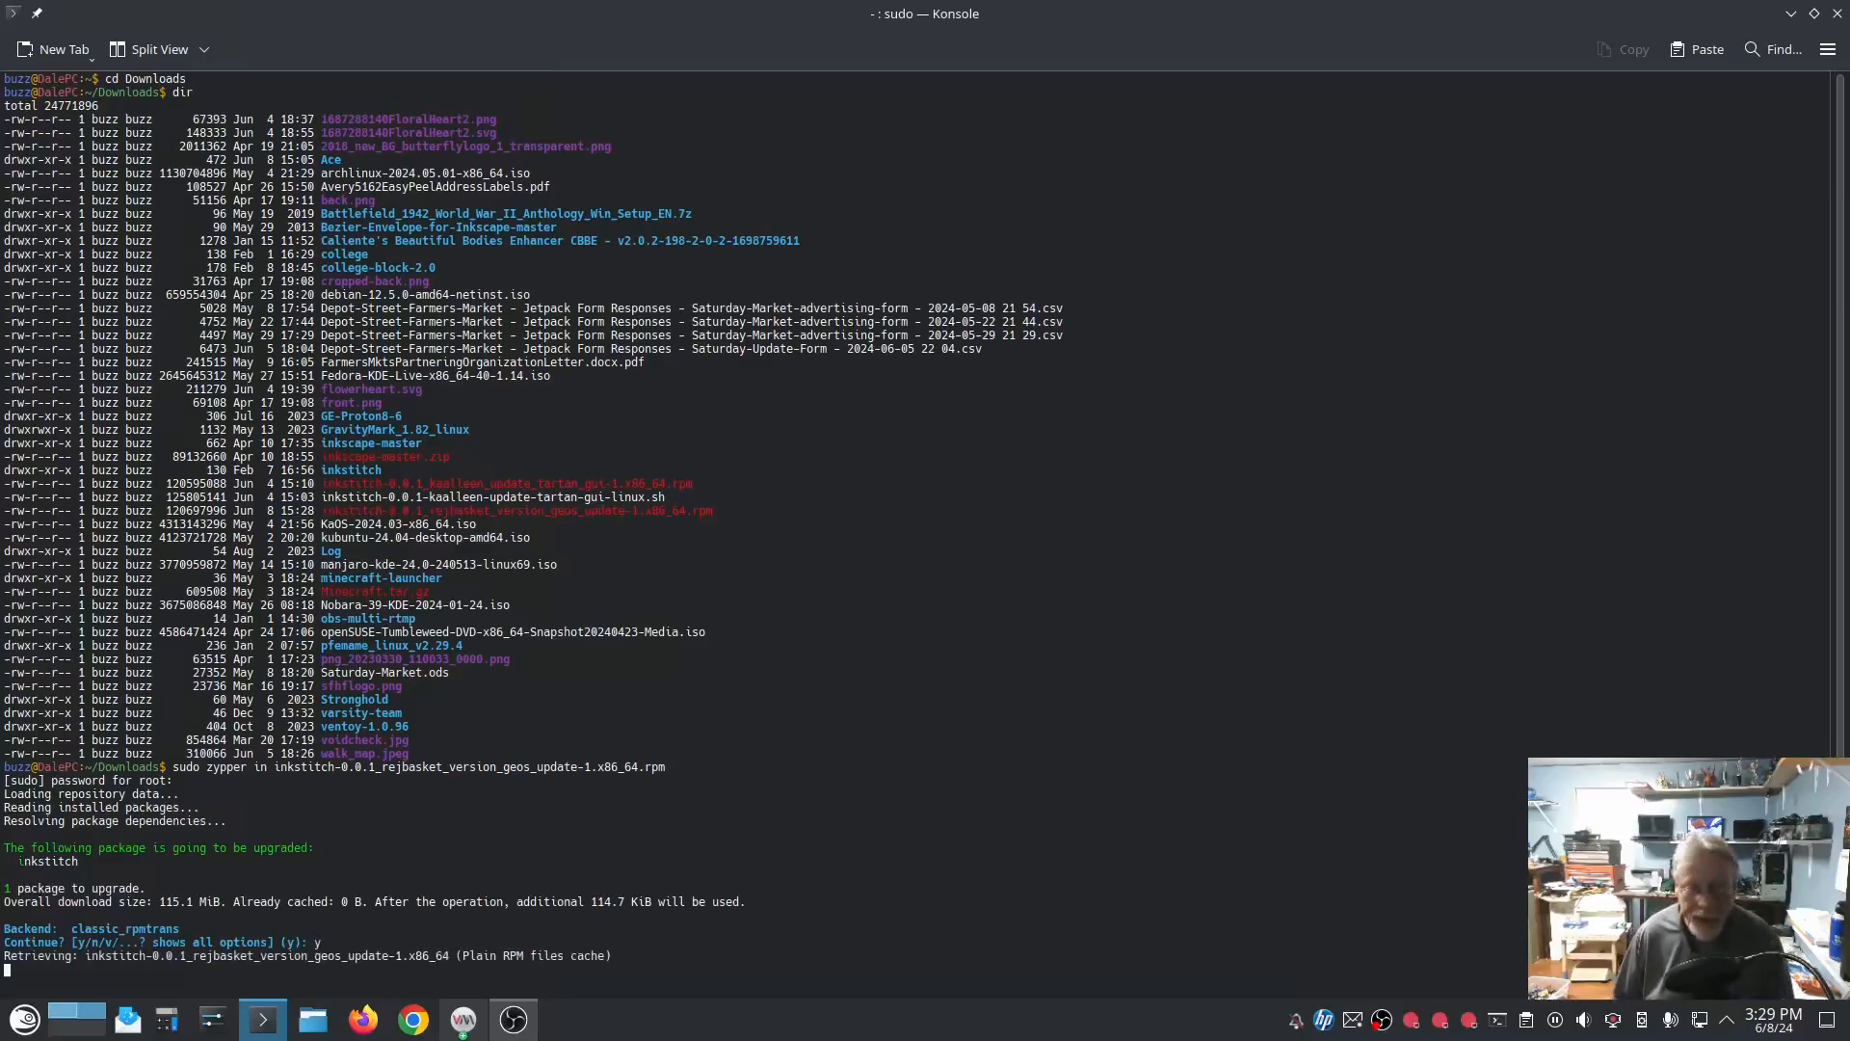
{"action": "type", "text": "i"}
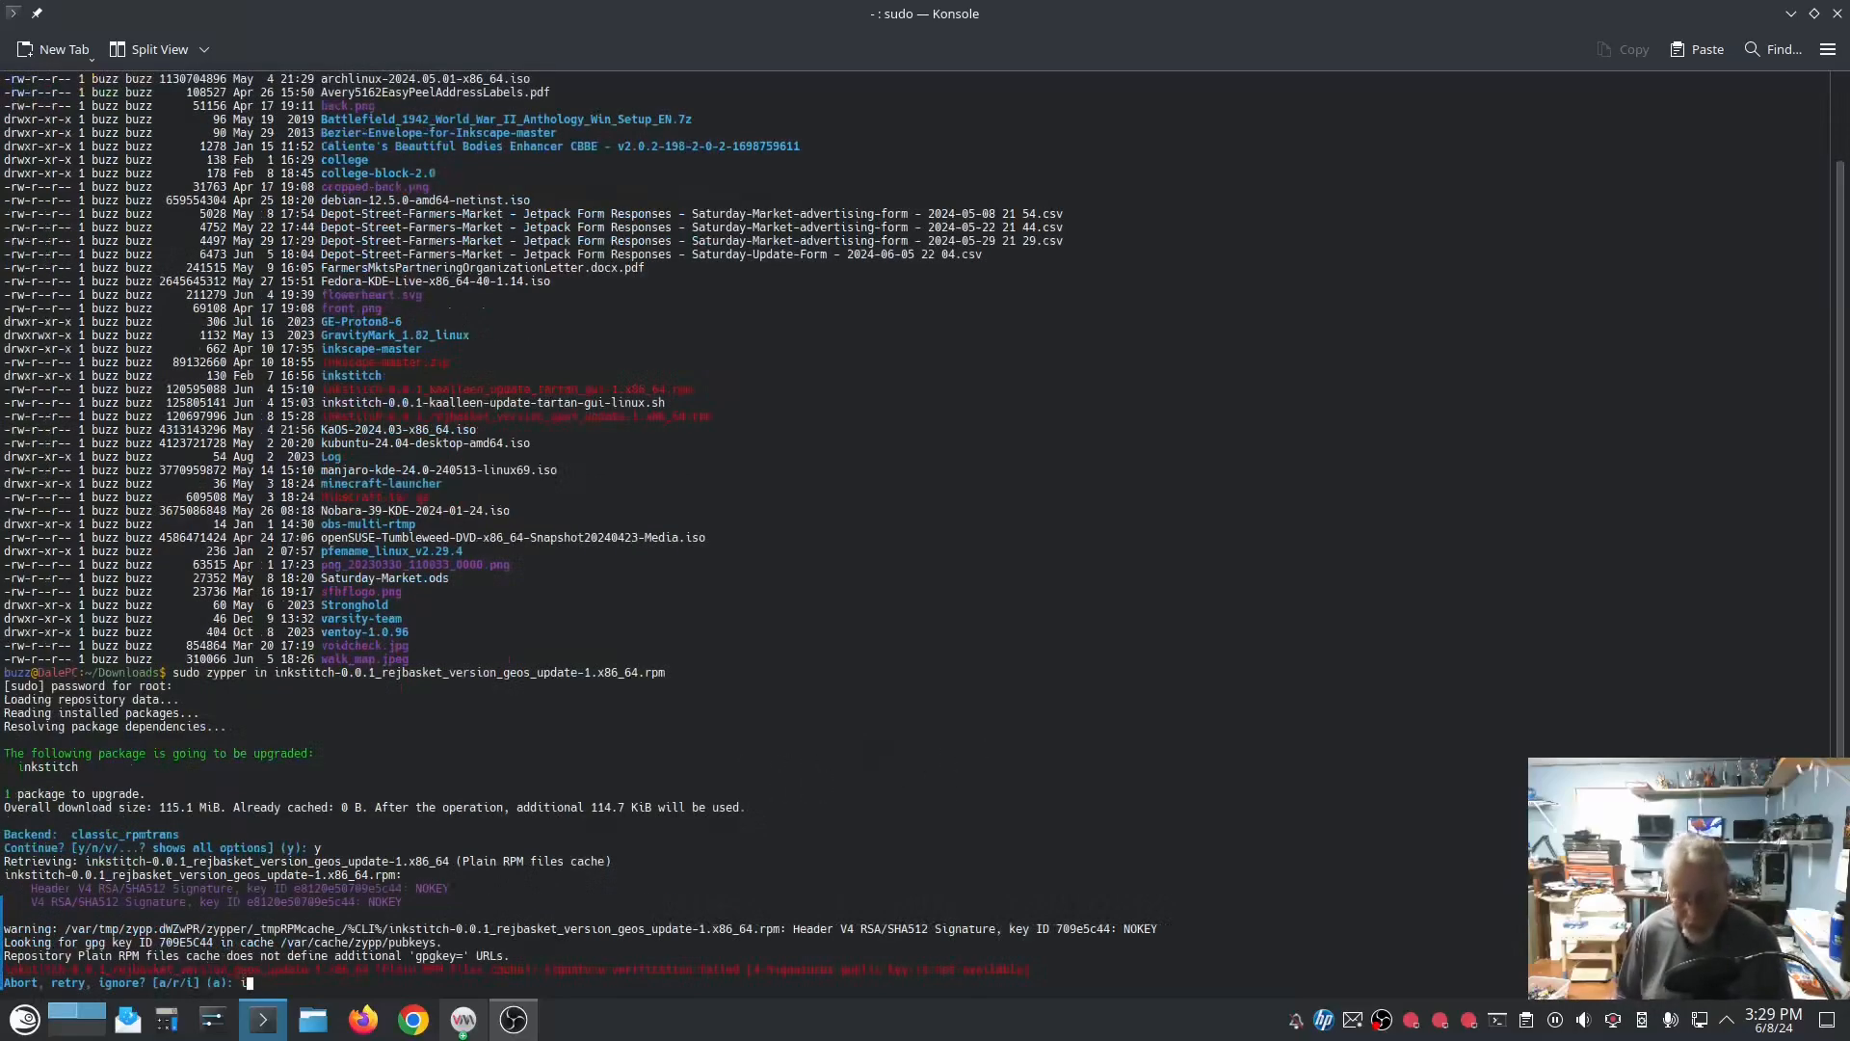
{"action": "key", "text": "Return"}
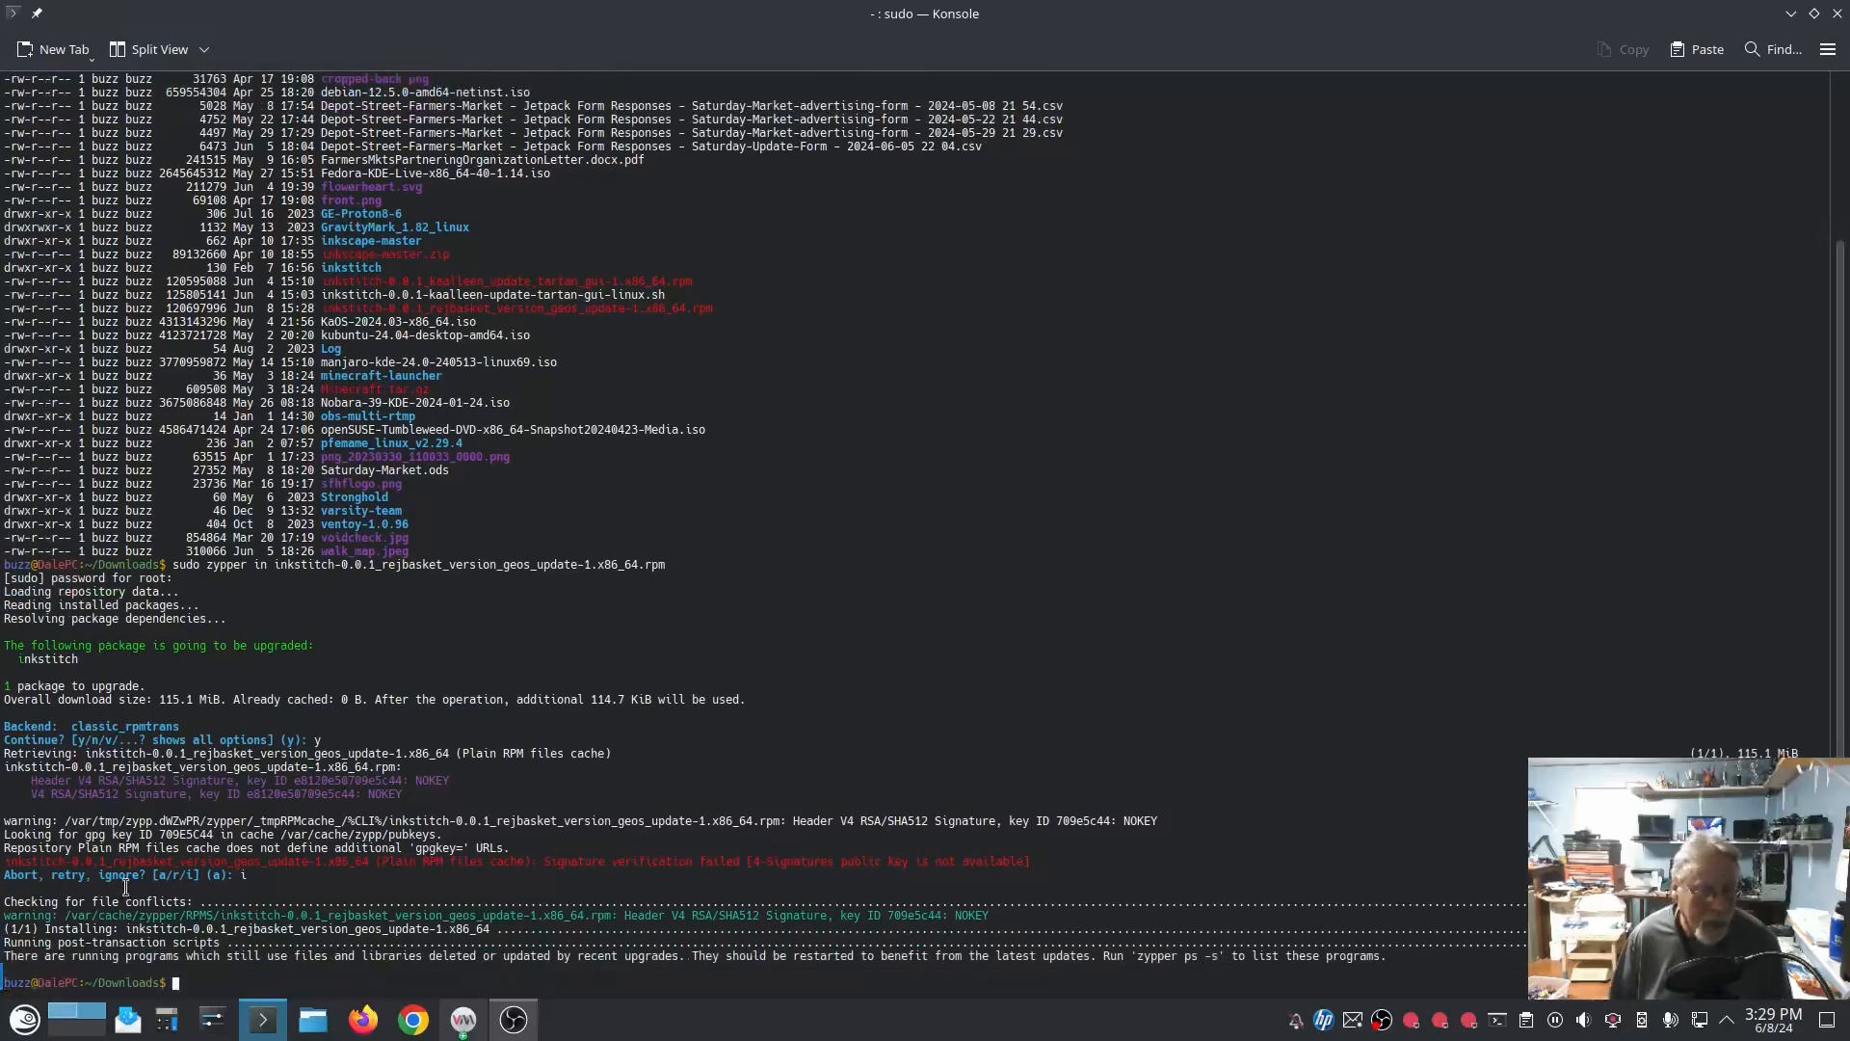
Step: Launch Inkscape, check whether Ink/Stitch is listed among its extensions, and close Inkscape
{"action": "left_click", "coordinate": [24, 1019]}
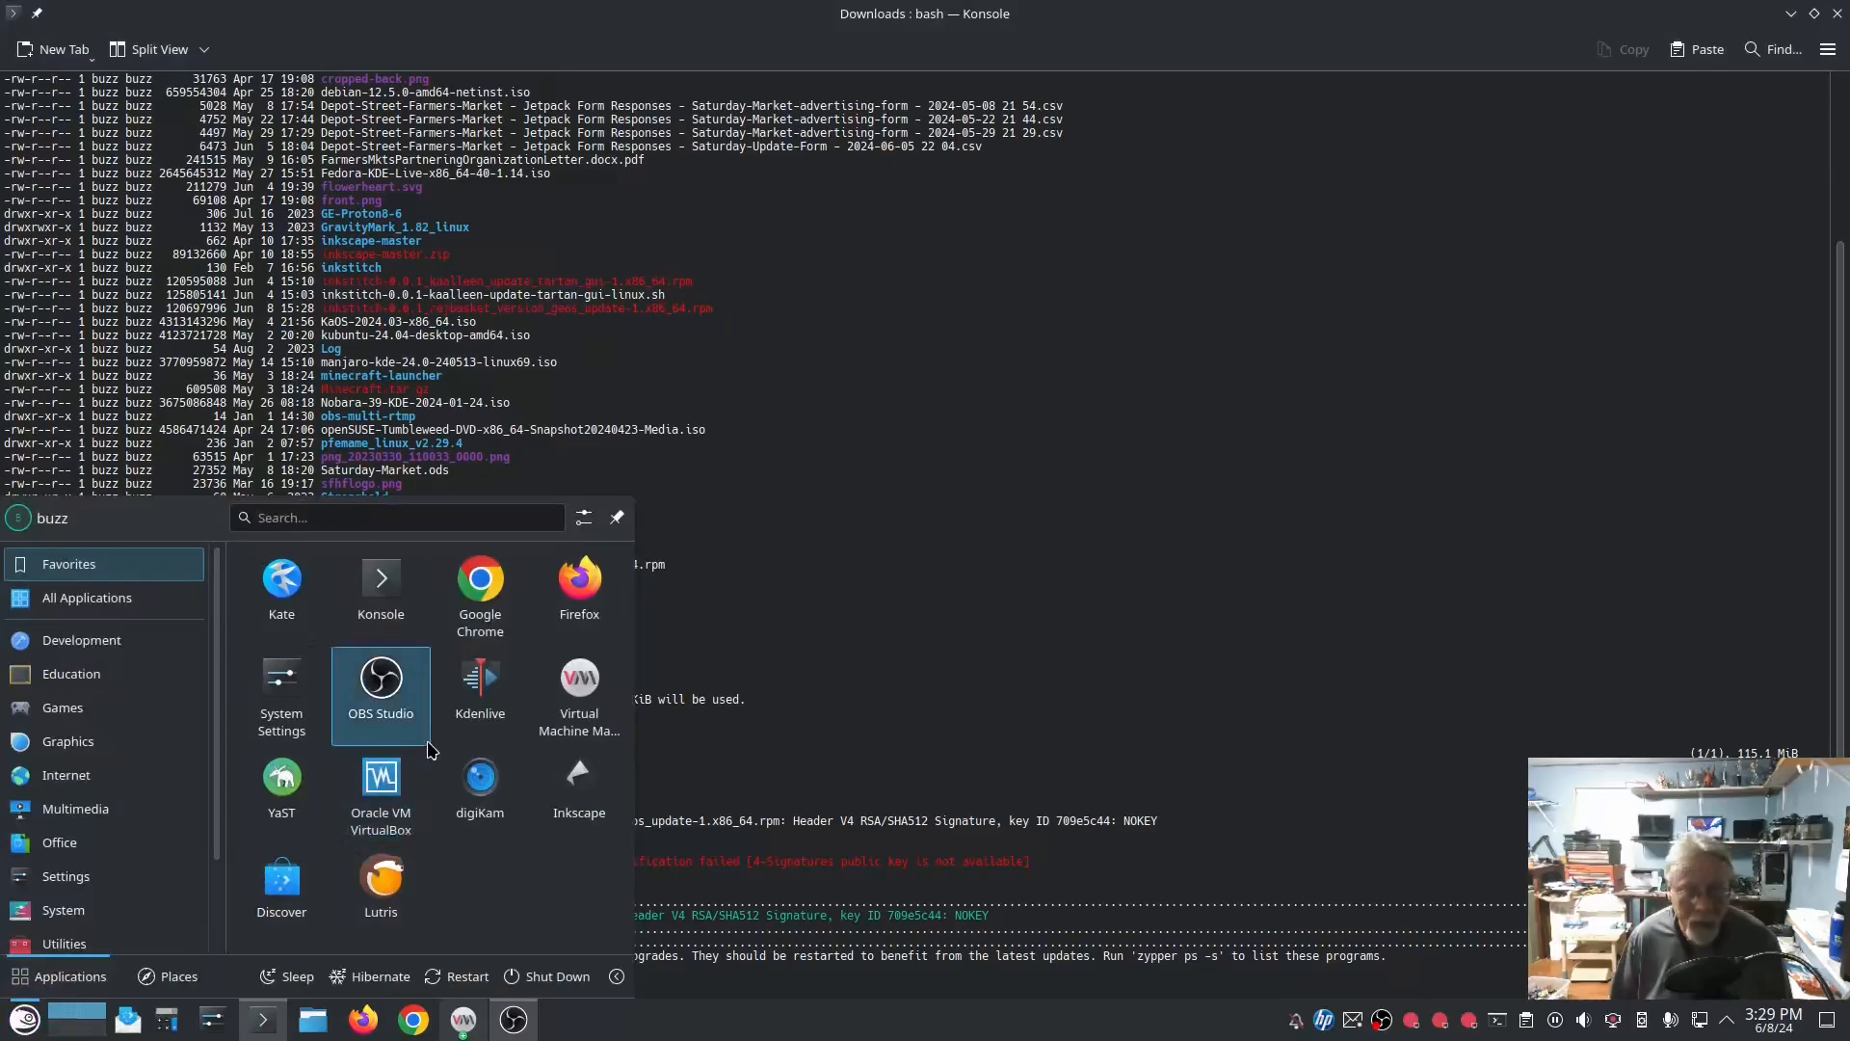
{"action": "left_click", "coordinate": [588, 788]}
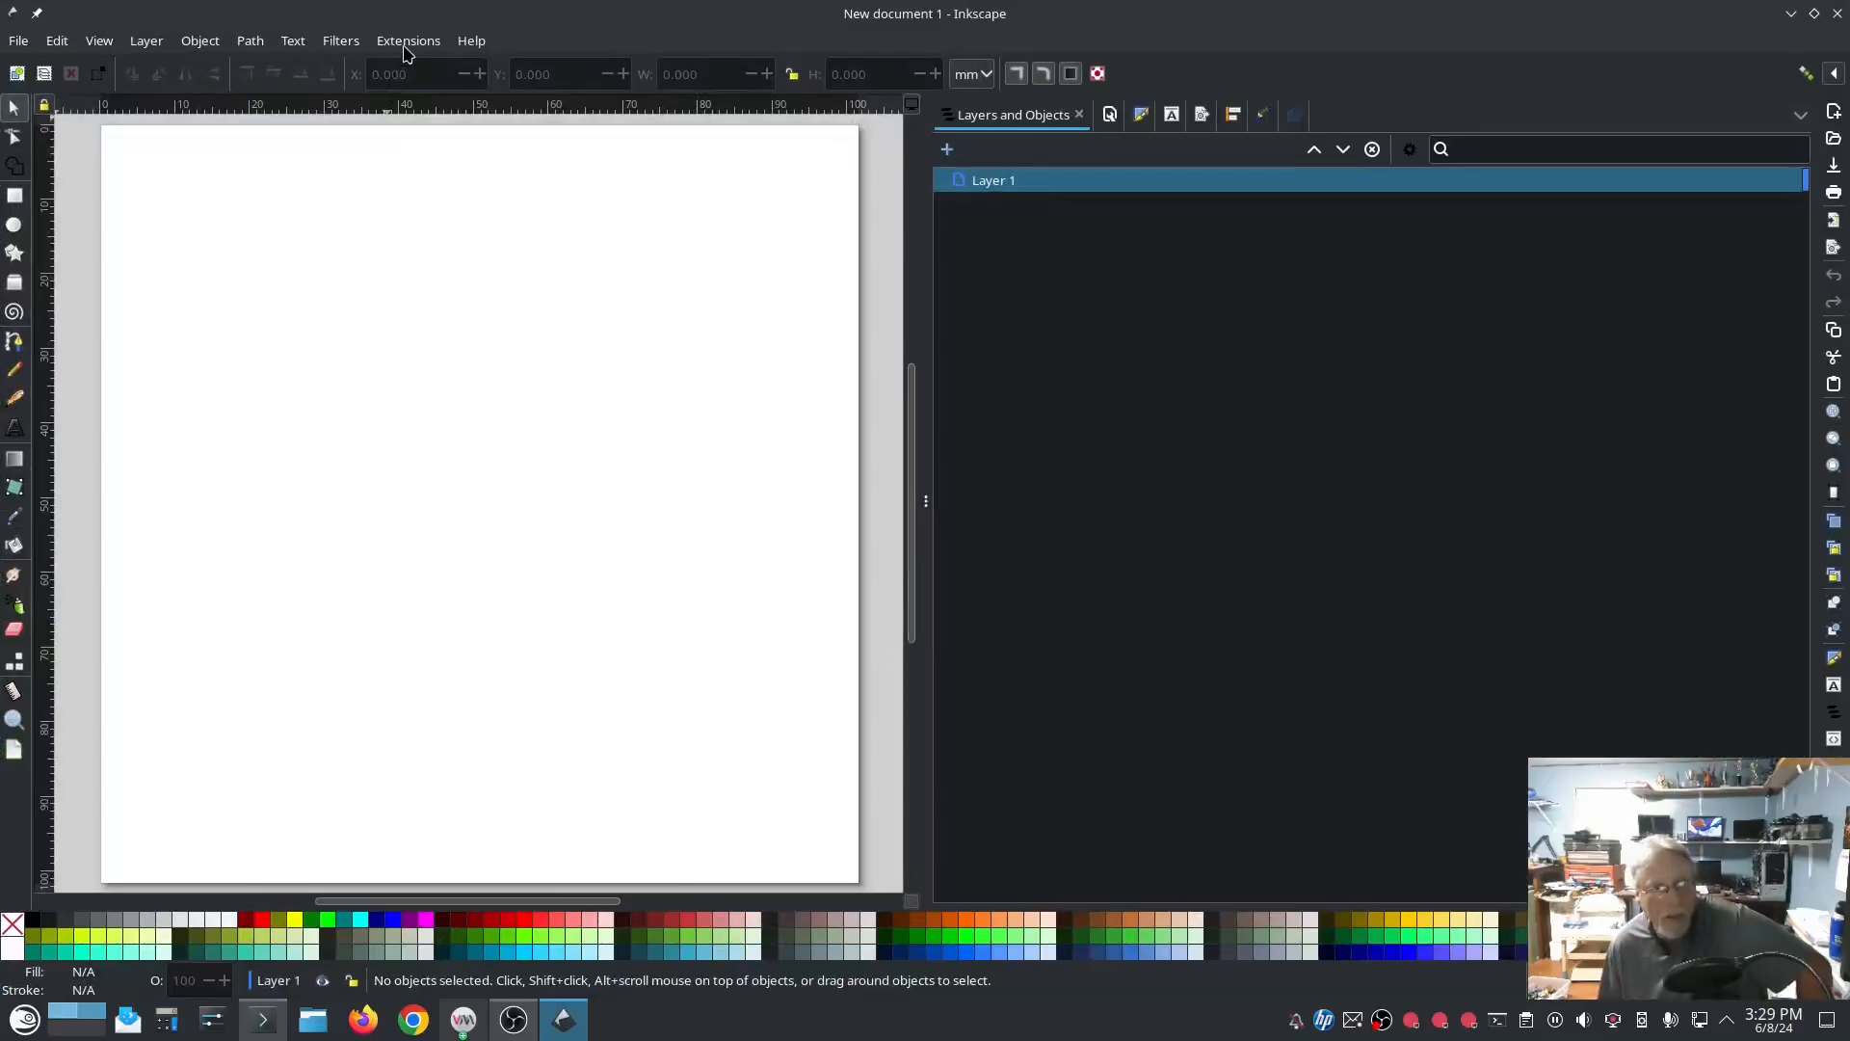
{"action": "left_click", "coordinate": [405, 42]}
{"action": "mouse_move", "coordinate": [463, 291]}
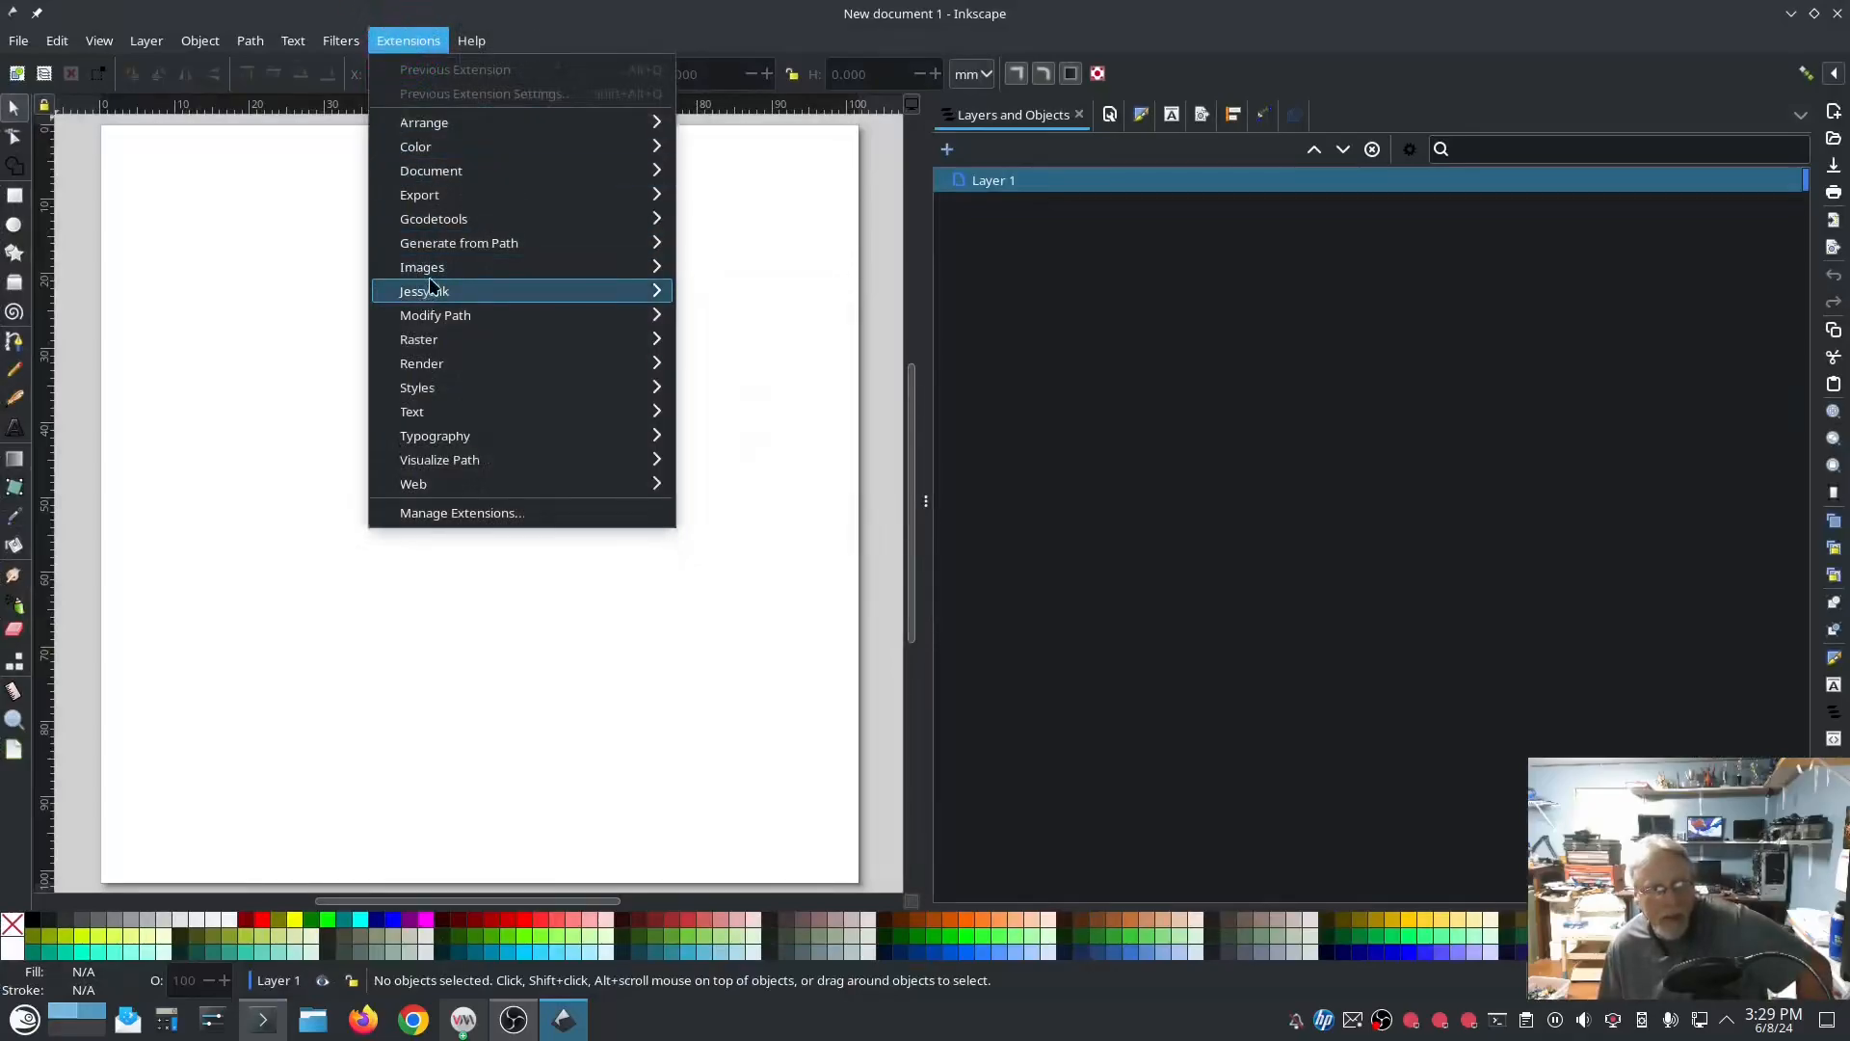
{"action": "left_click", "coordinate": [758, 193]}
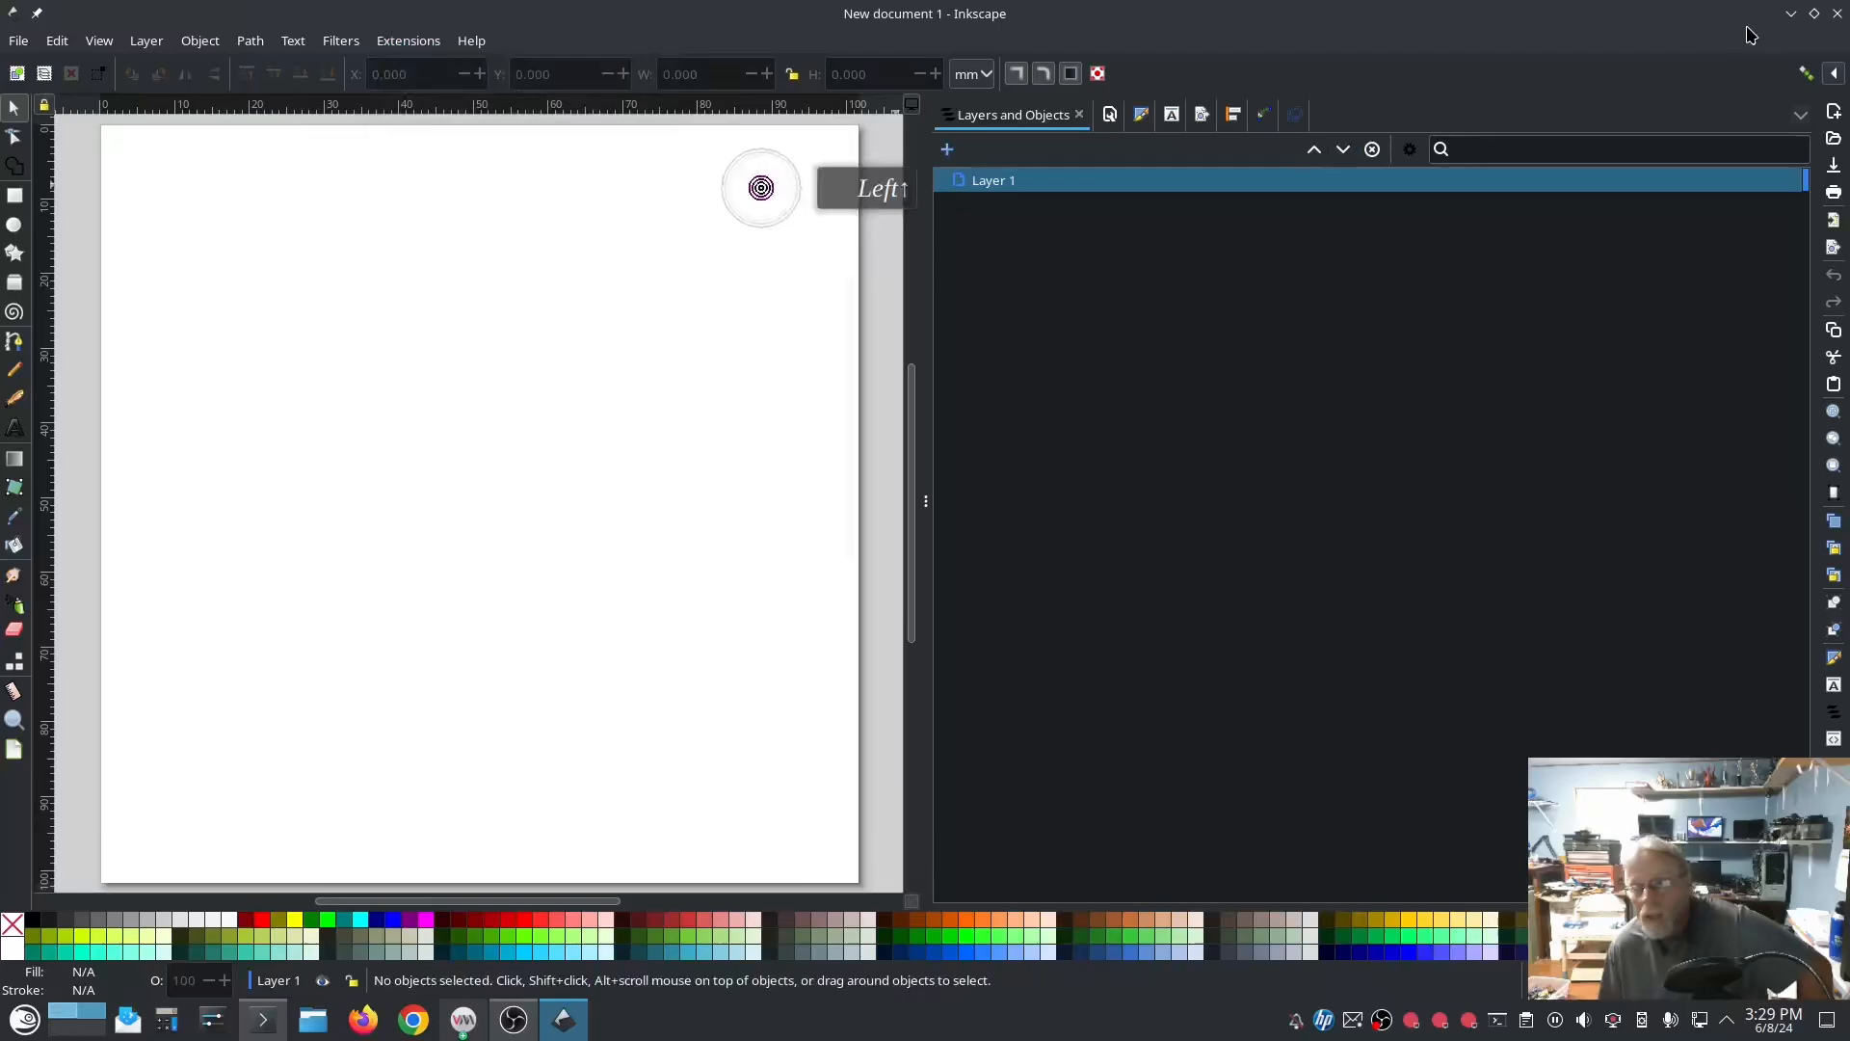
{"action": "left_click", "coordinate": [1838, 13]}
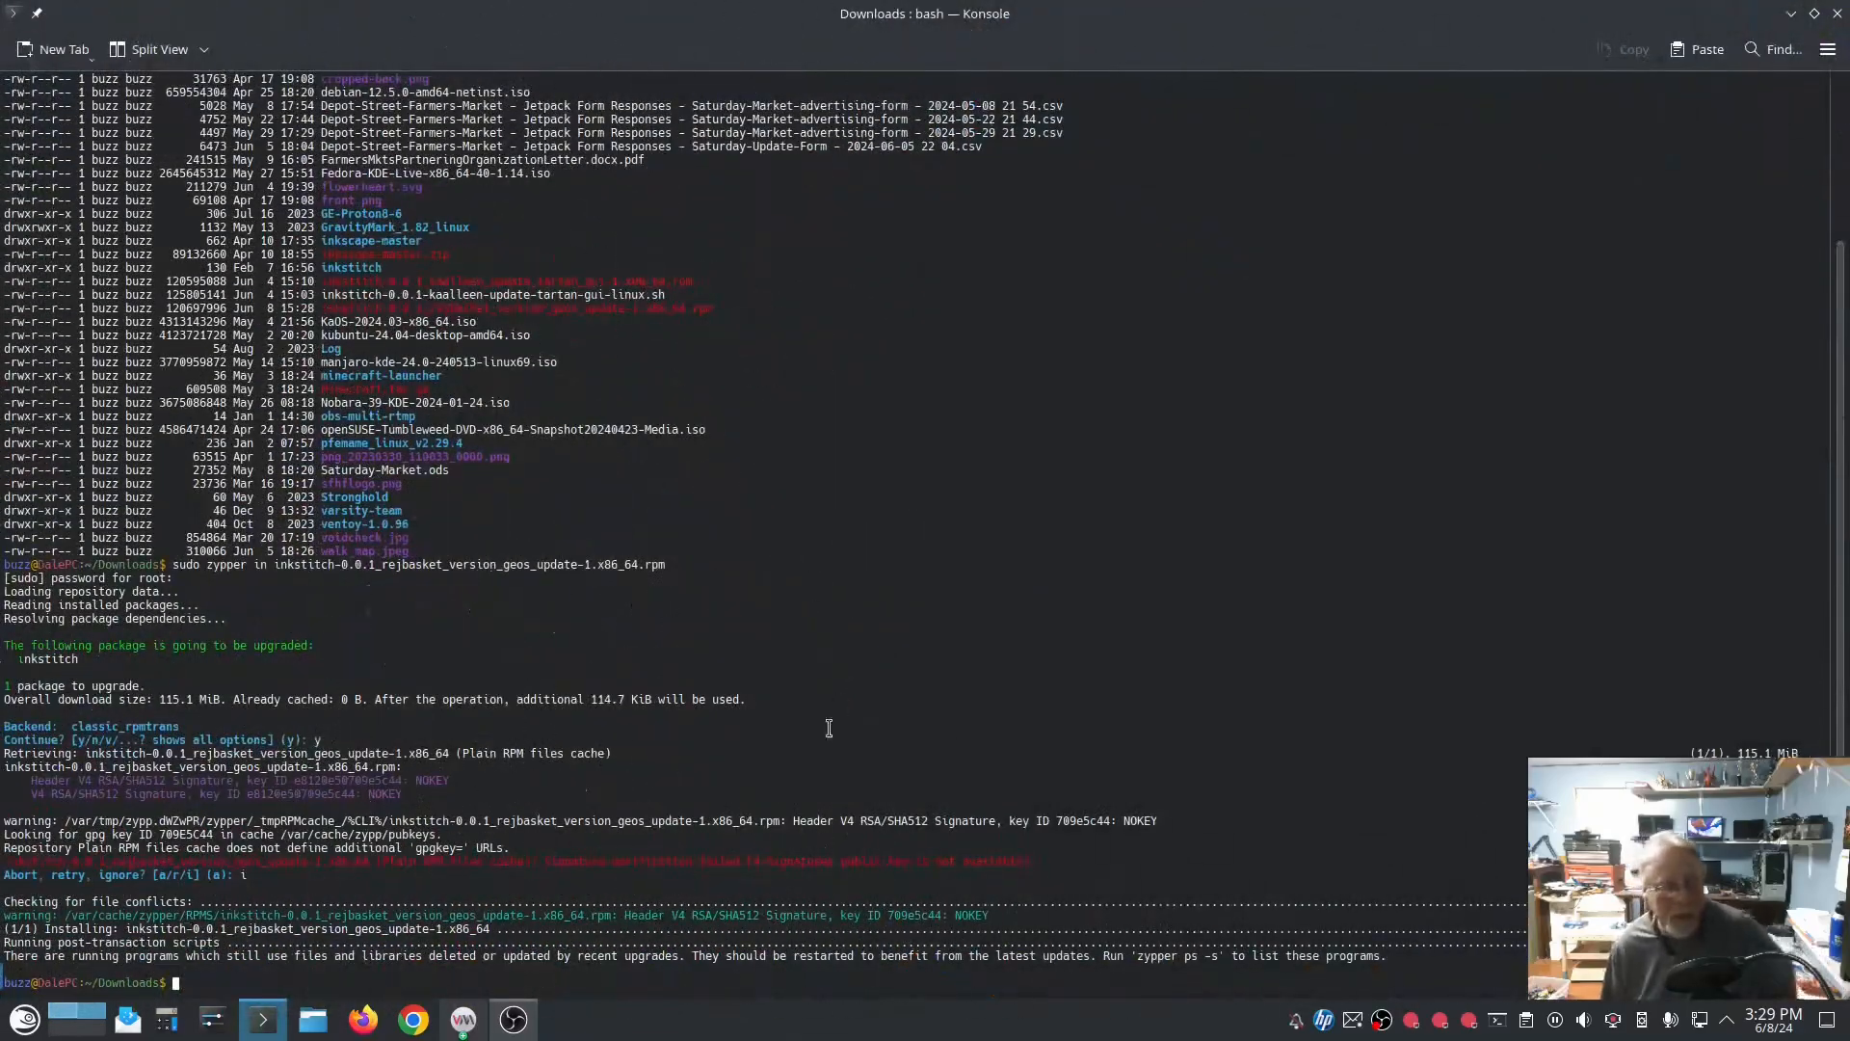
Step: Uninstall Ink/Stitch in the terminal with sudo zypper remove inkstitch and confirm the removal with y
{"action": "type", "text": "su"}
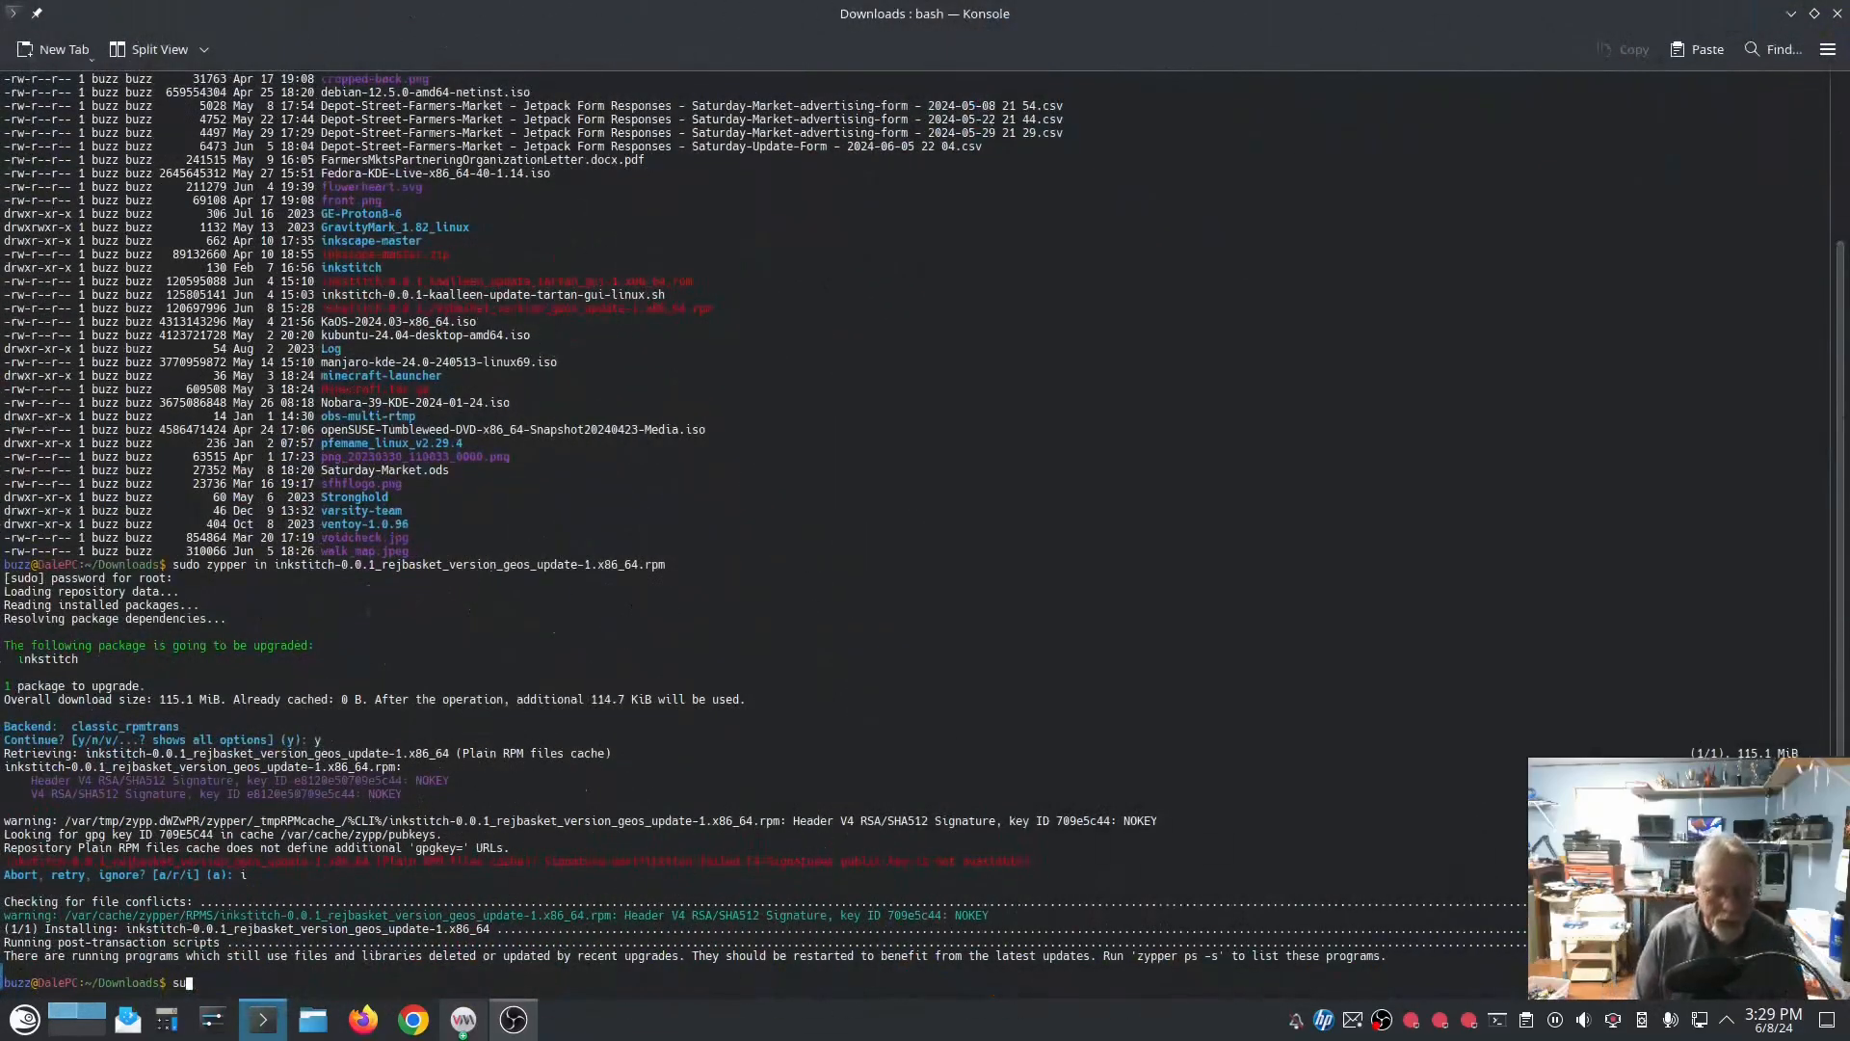
{"action": "type", "text": "do zypper remove inkstitch"}
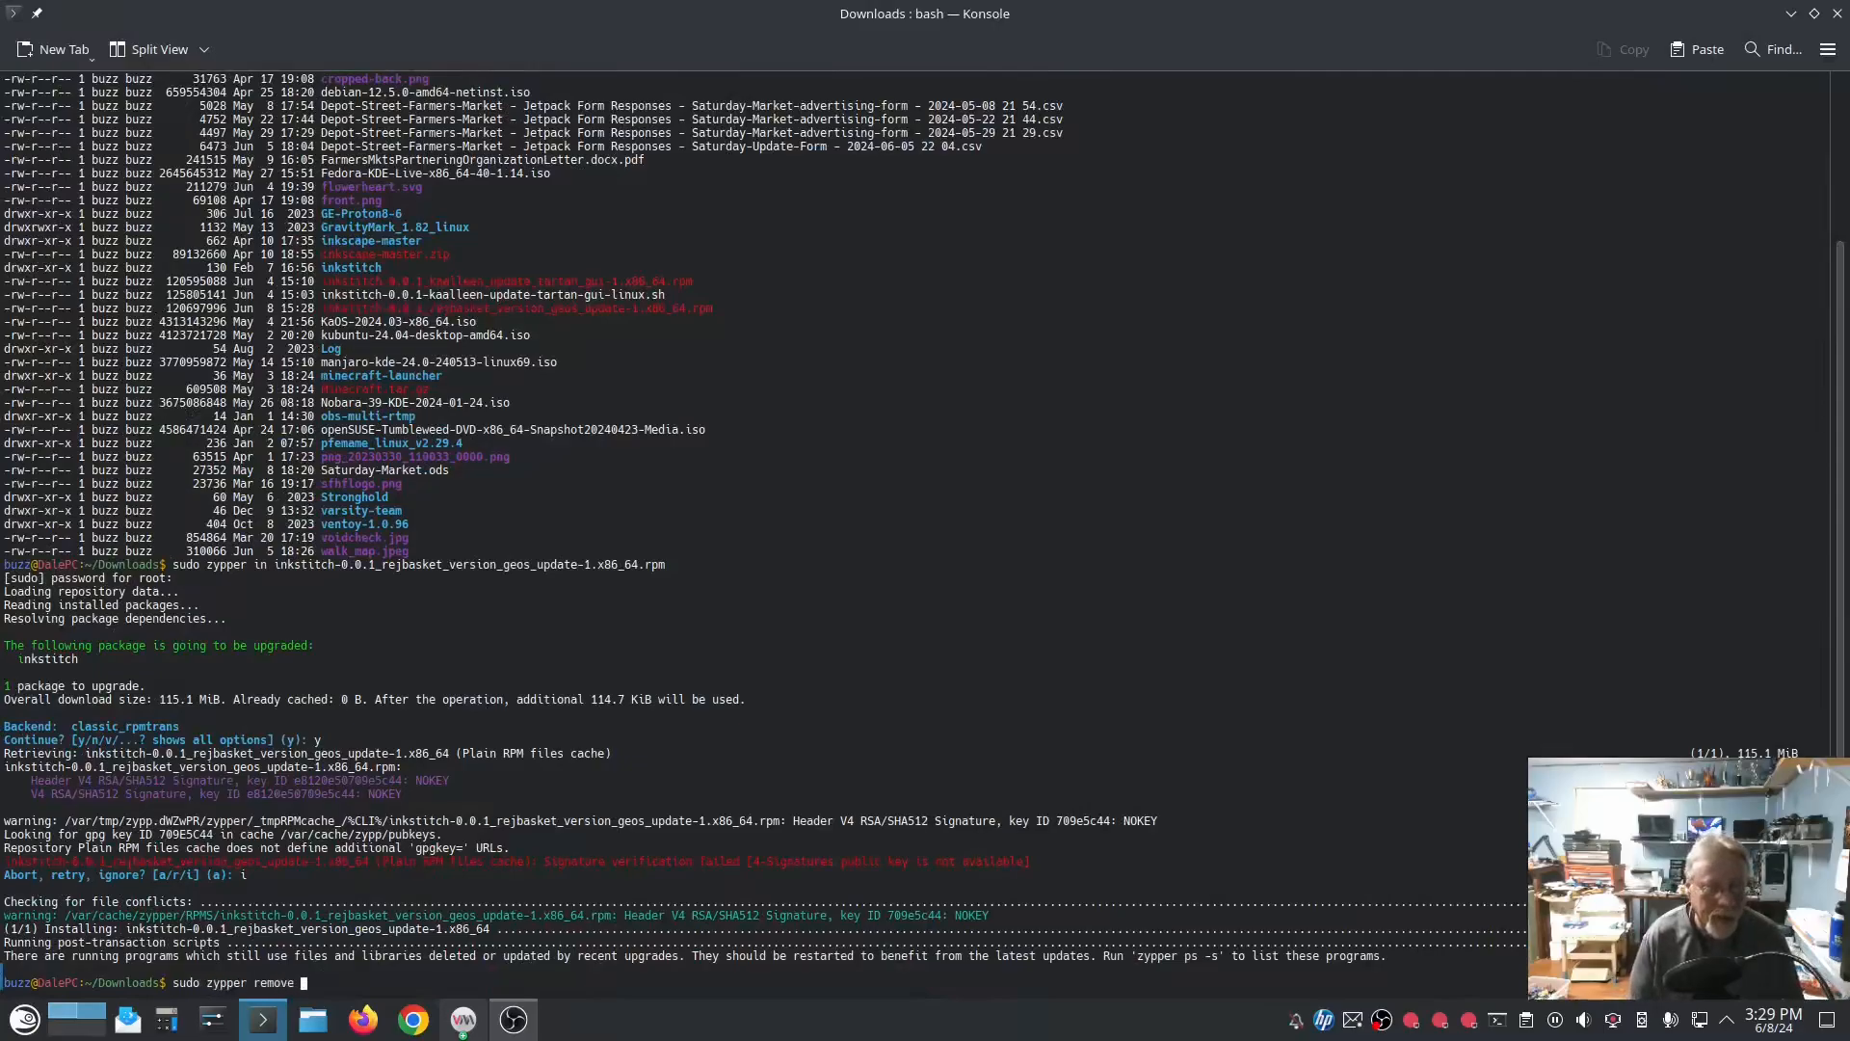
{"action": "key", "text": "Return"}
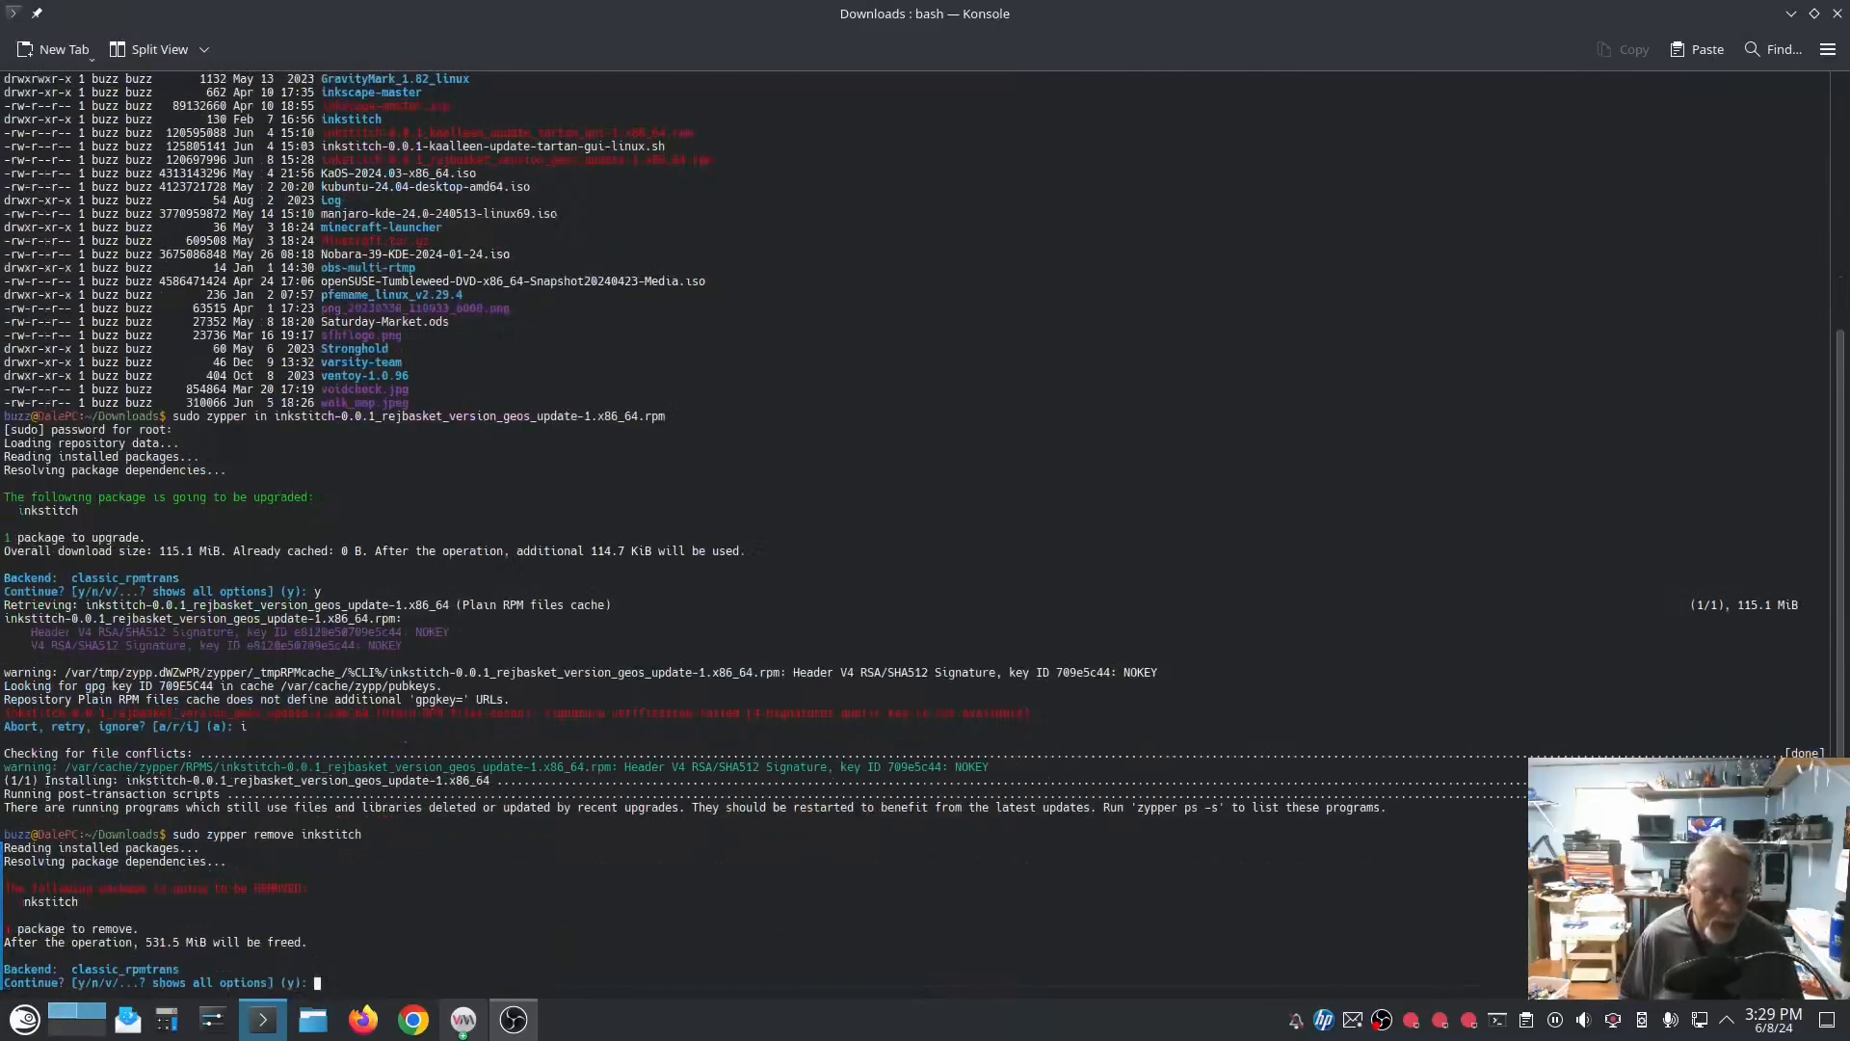
{"action": "type", "text": "y"}
{"action": "key", "text": "Return"}
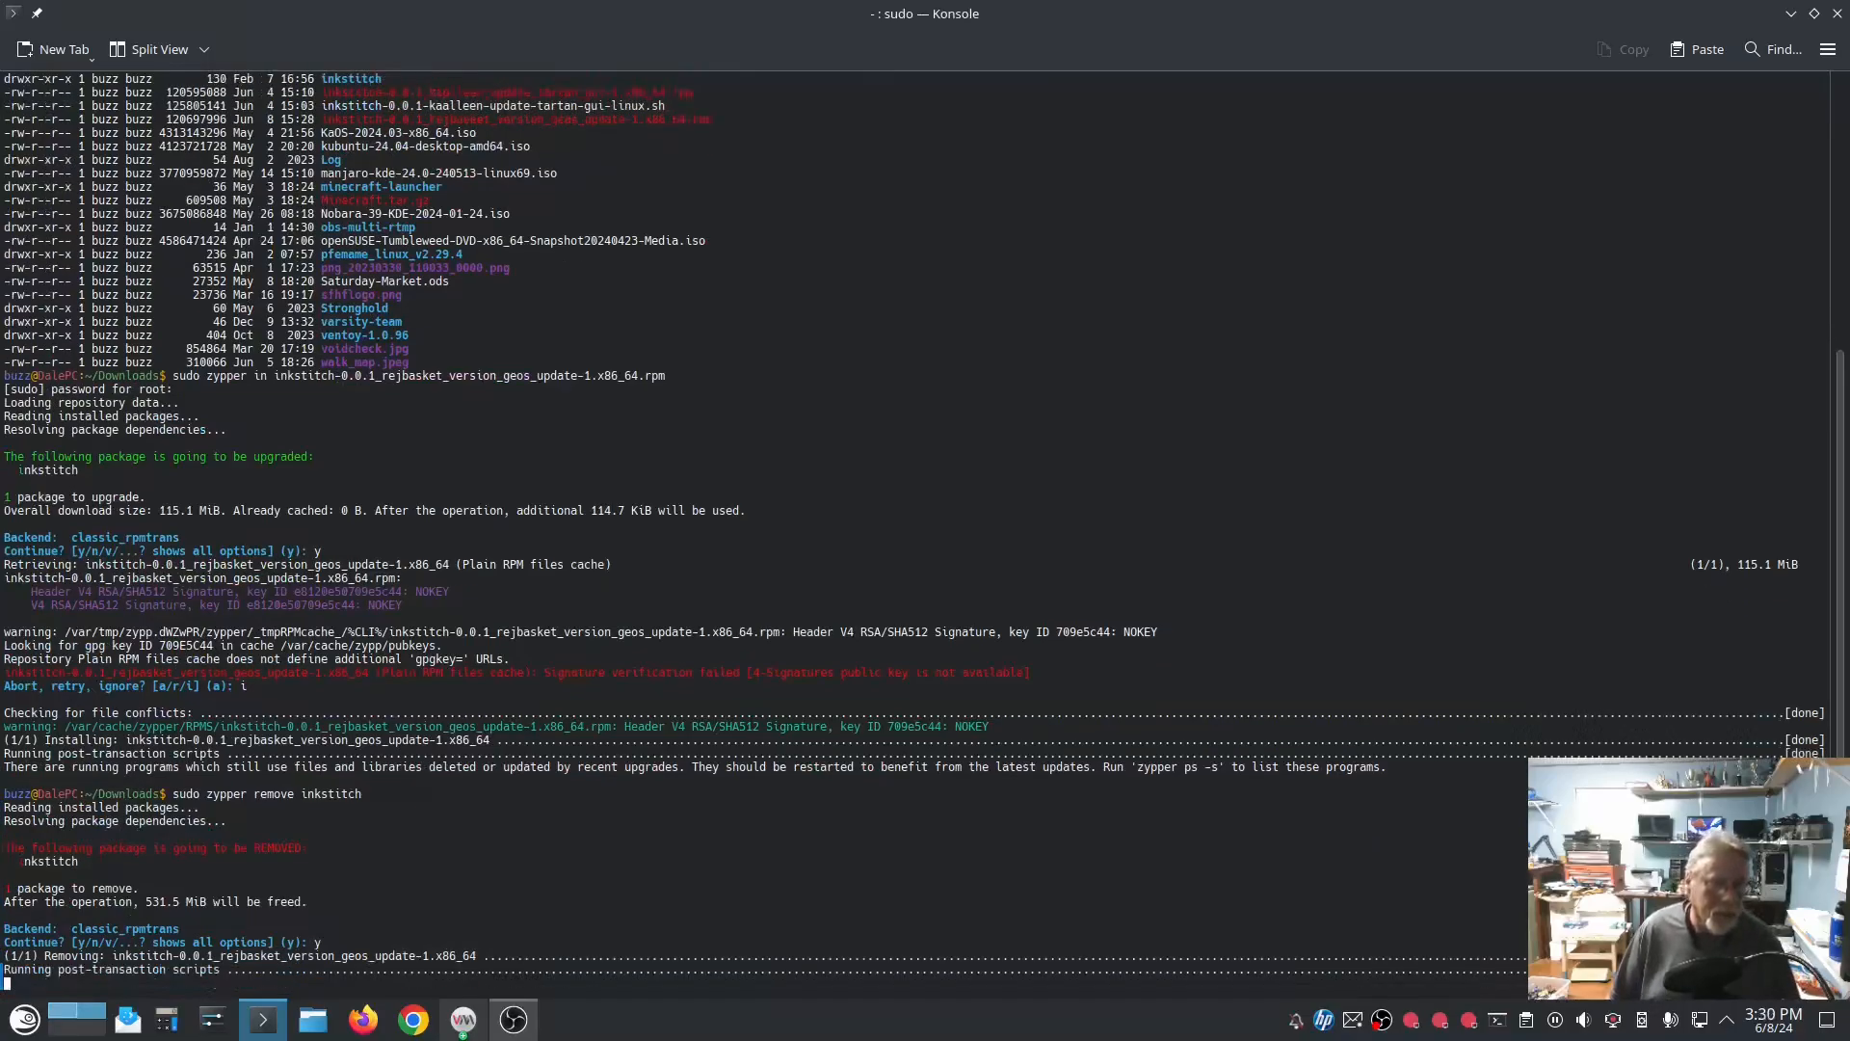
Step: Rerun the zypper install of inkstitch-0.0.1_rejbasket_version_geos_update-1.x86_64.rpm, confirming with y and ignoring the signature verification with i
{"action": "key", "text": "Up"}
{"action": "key", "text": "Up"}
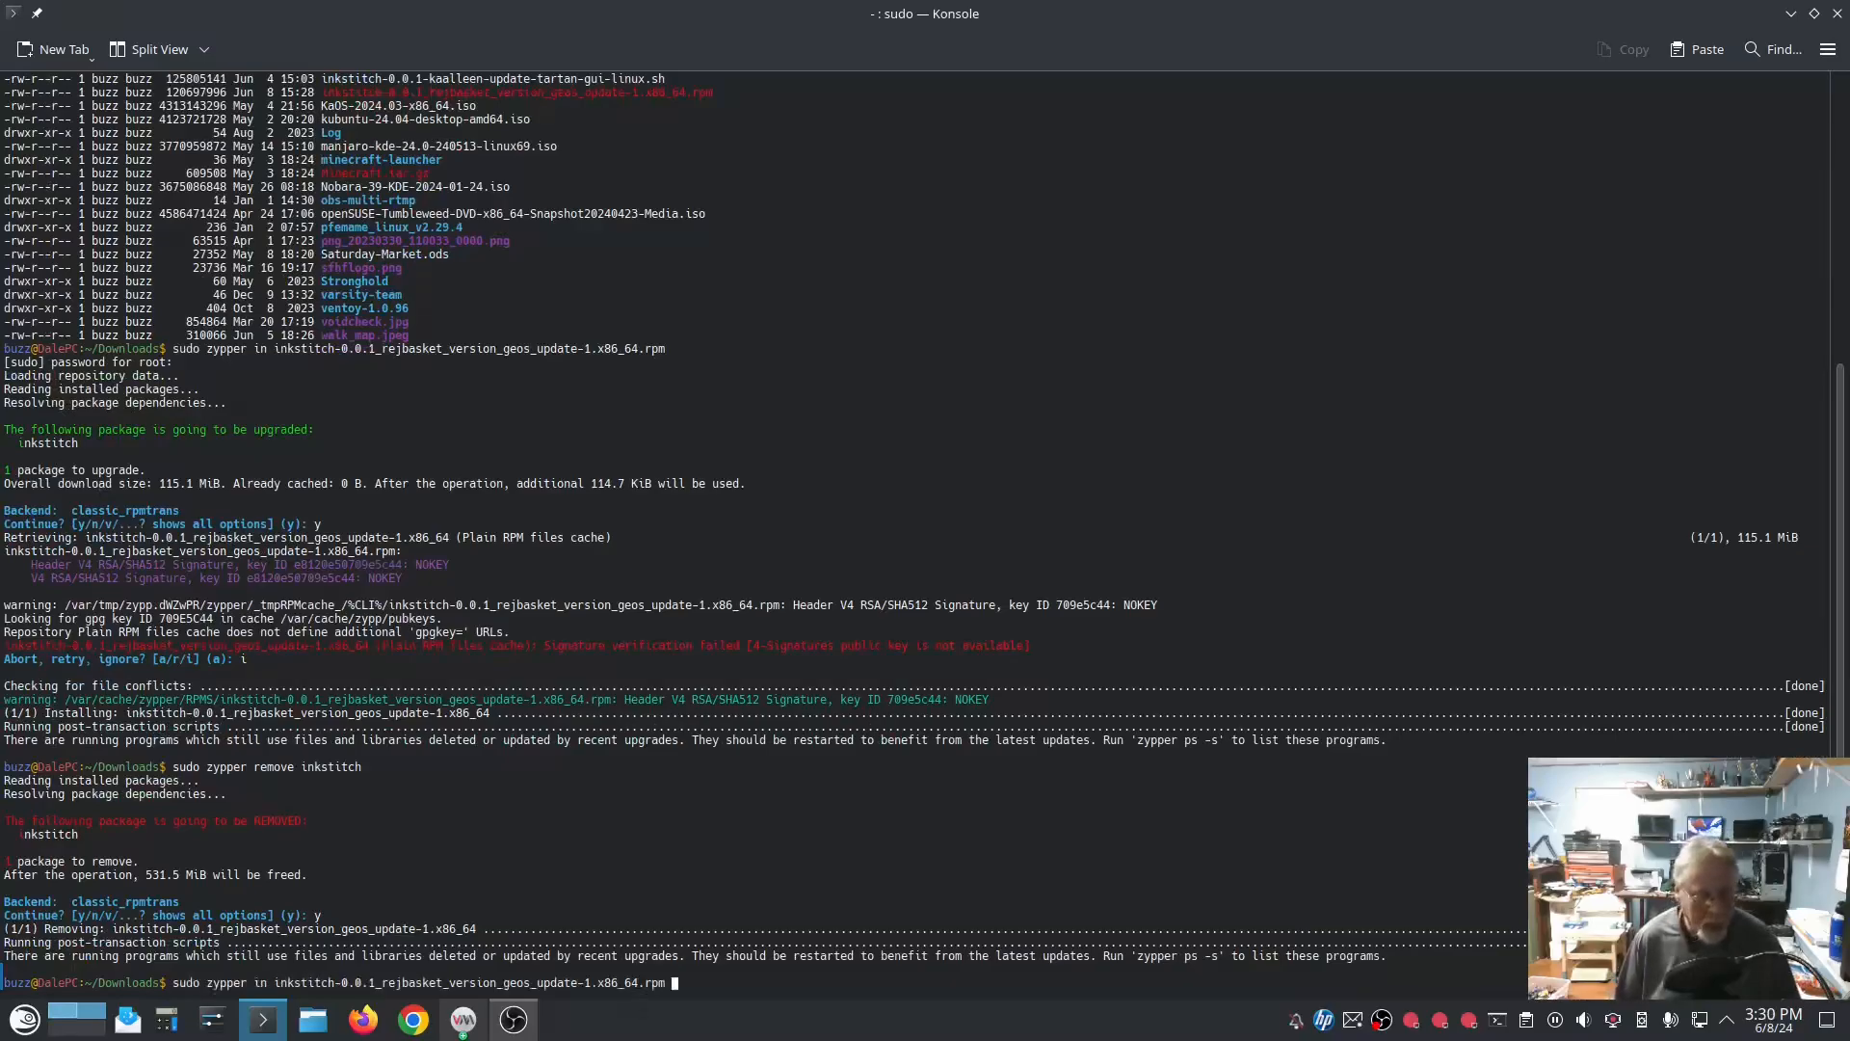
{"action": "key", "text": "Return"}
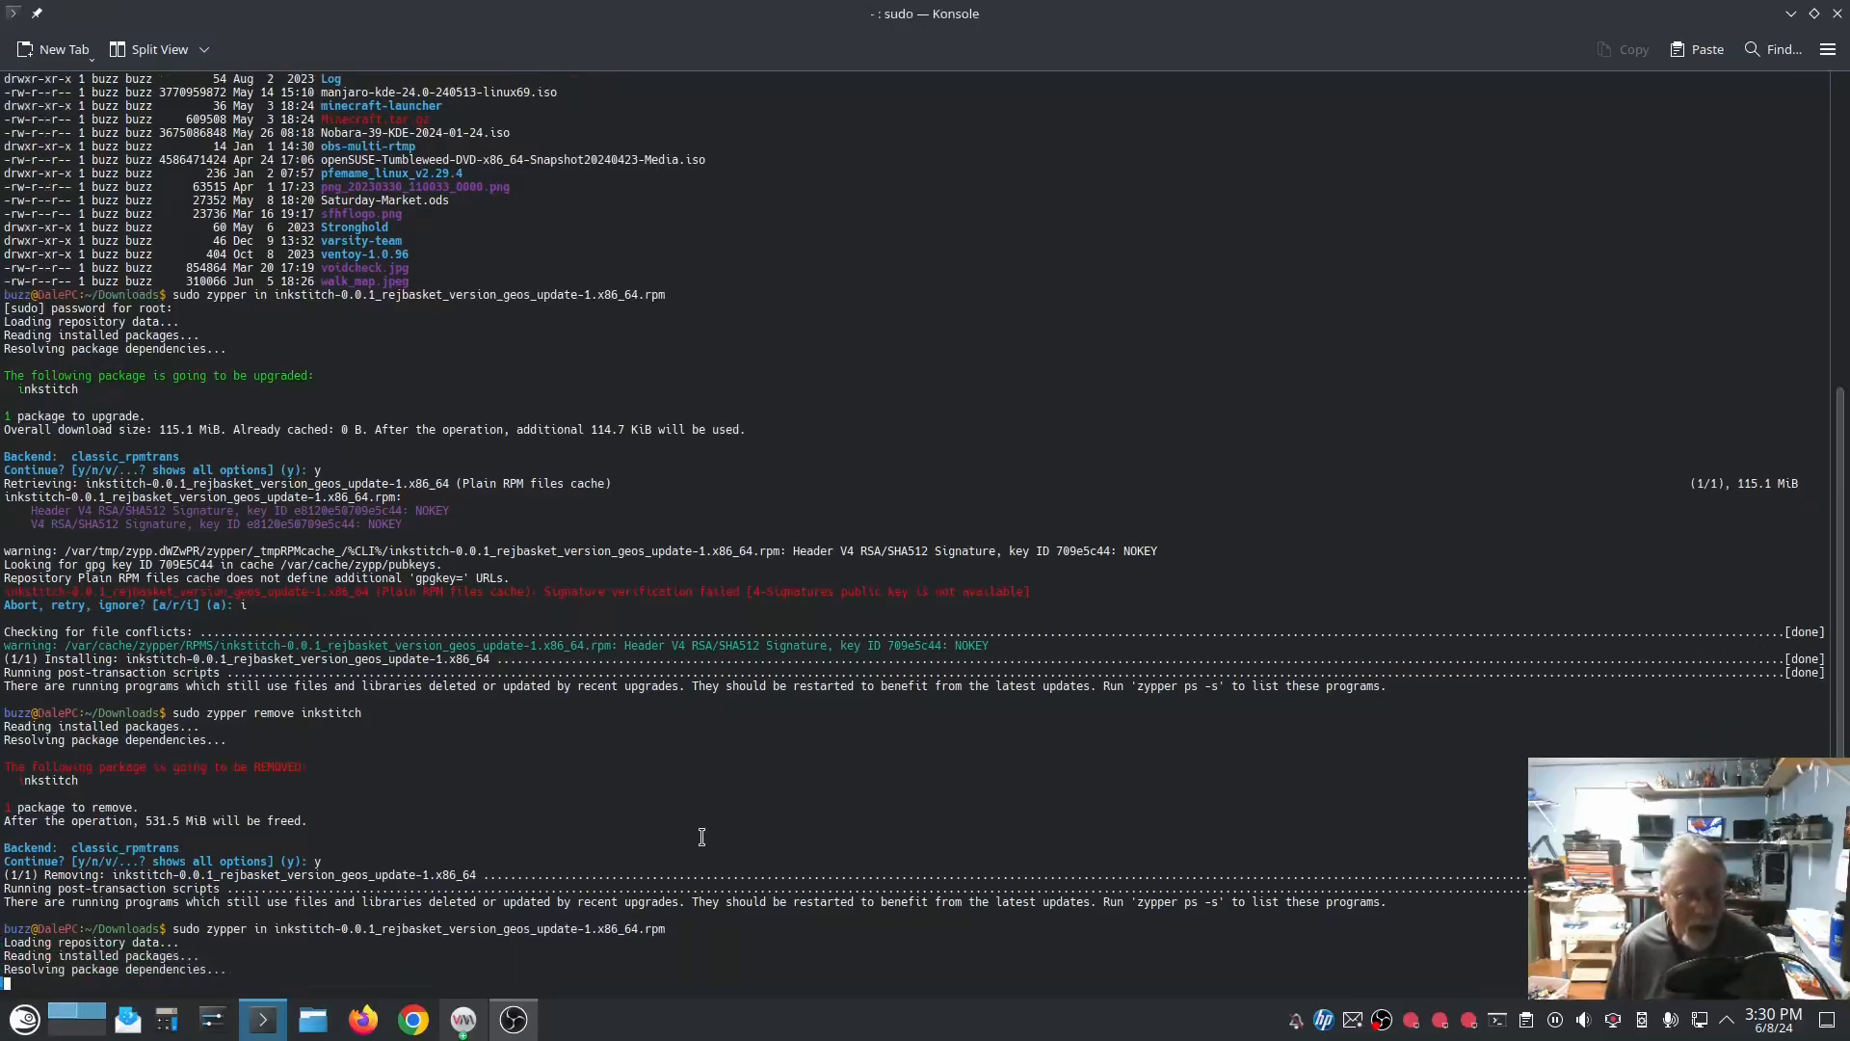
{"action": "type", "text": "y"}
{"action": "key", "text": "Return"}
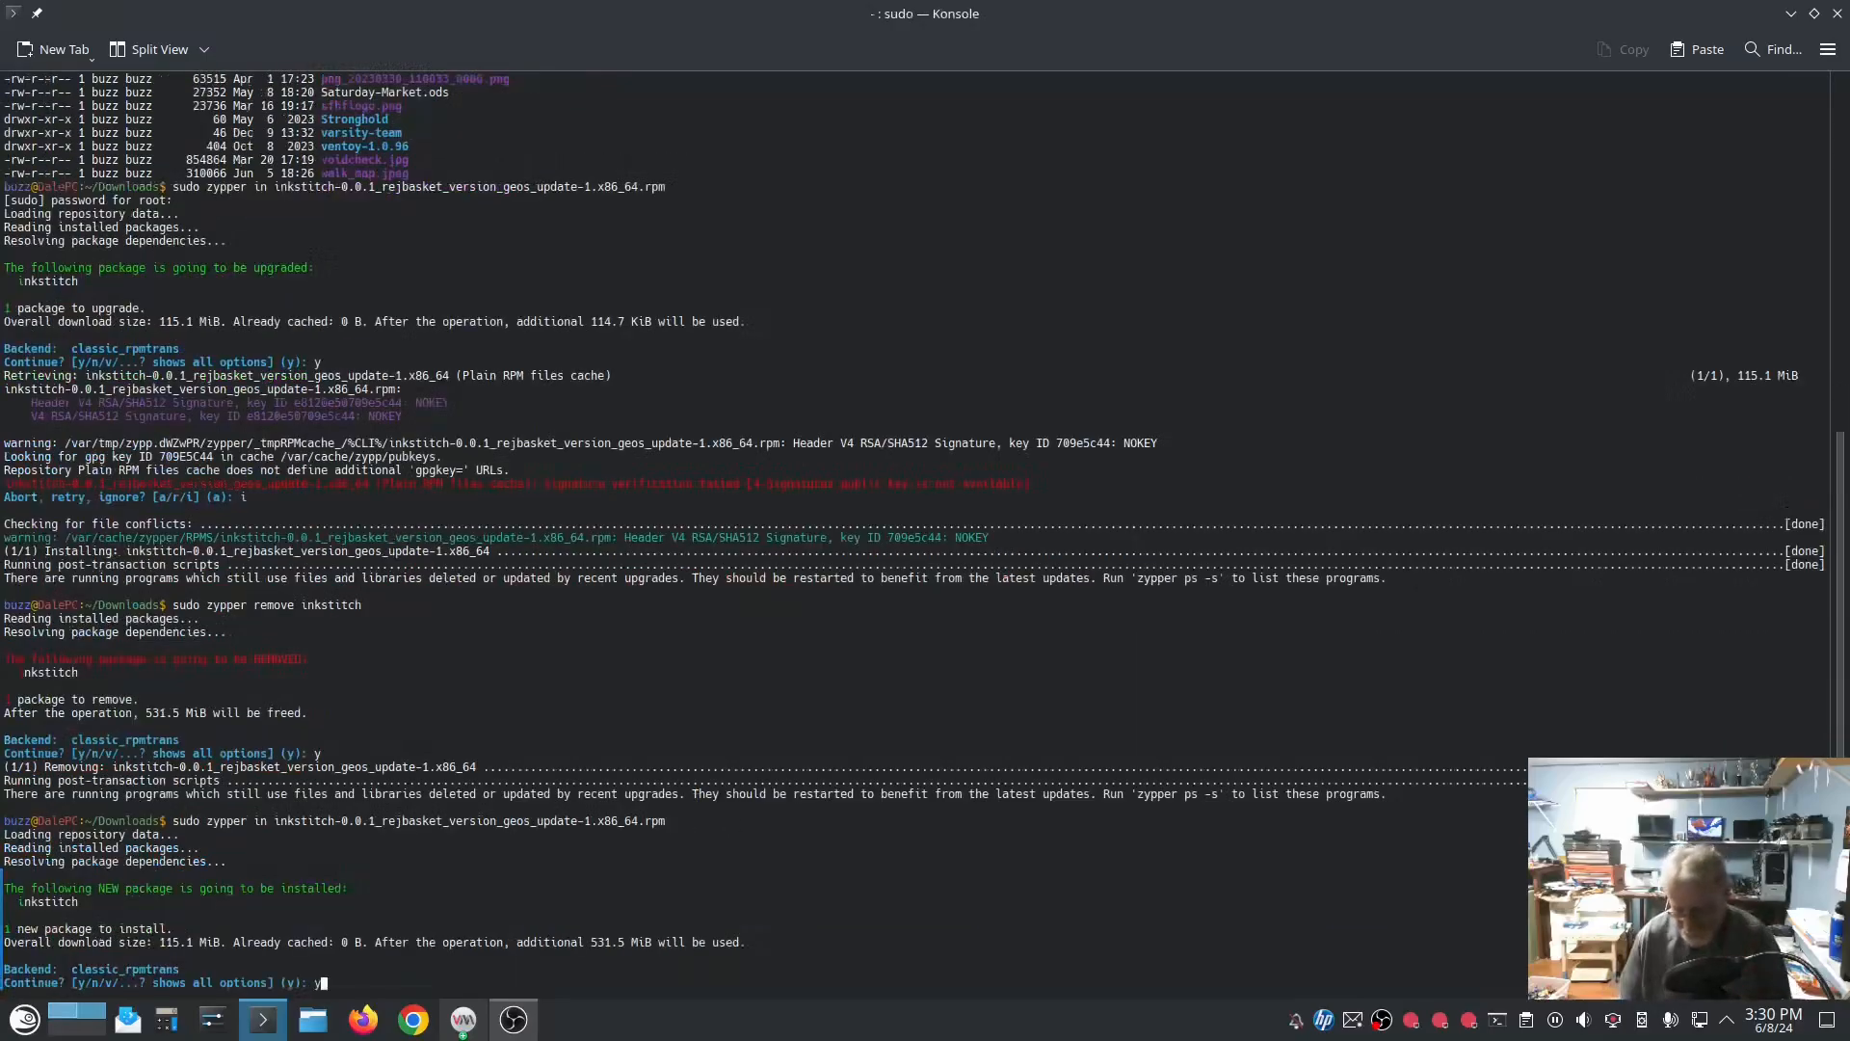
{"action": "type", "text": "i"}
{"action": "key", "text": "Return"}
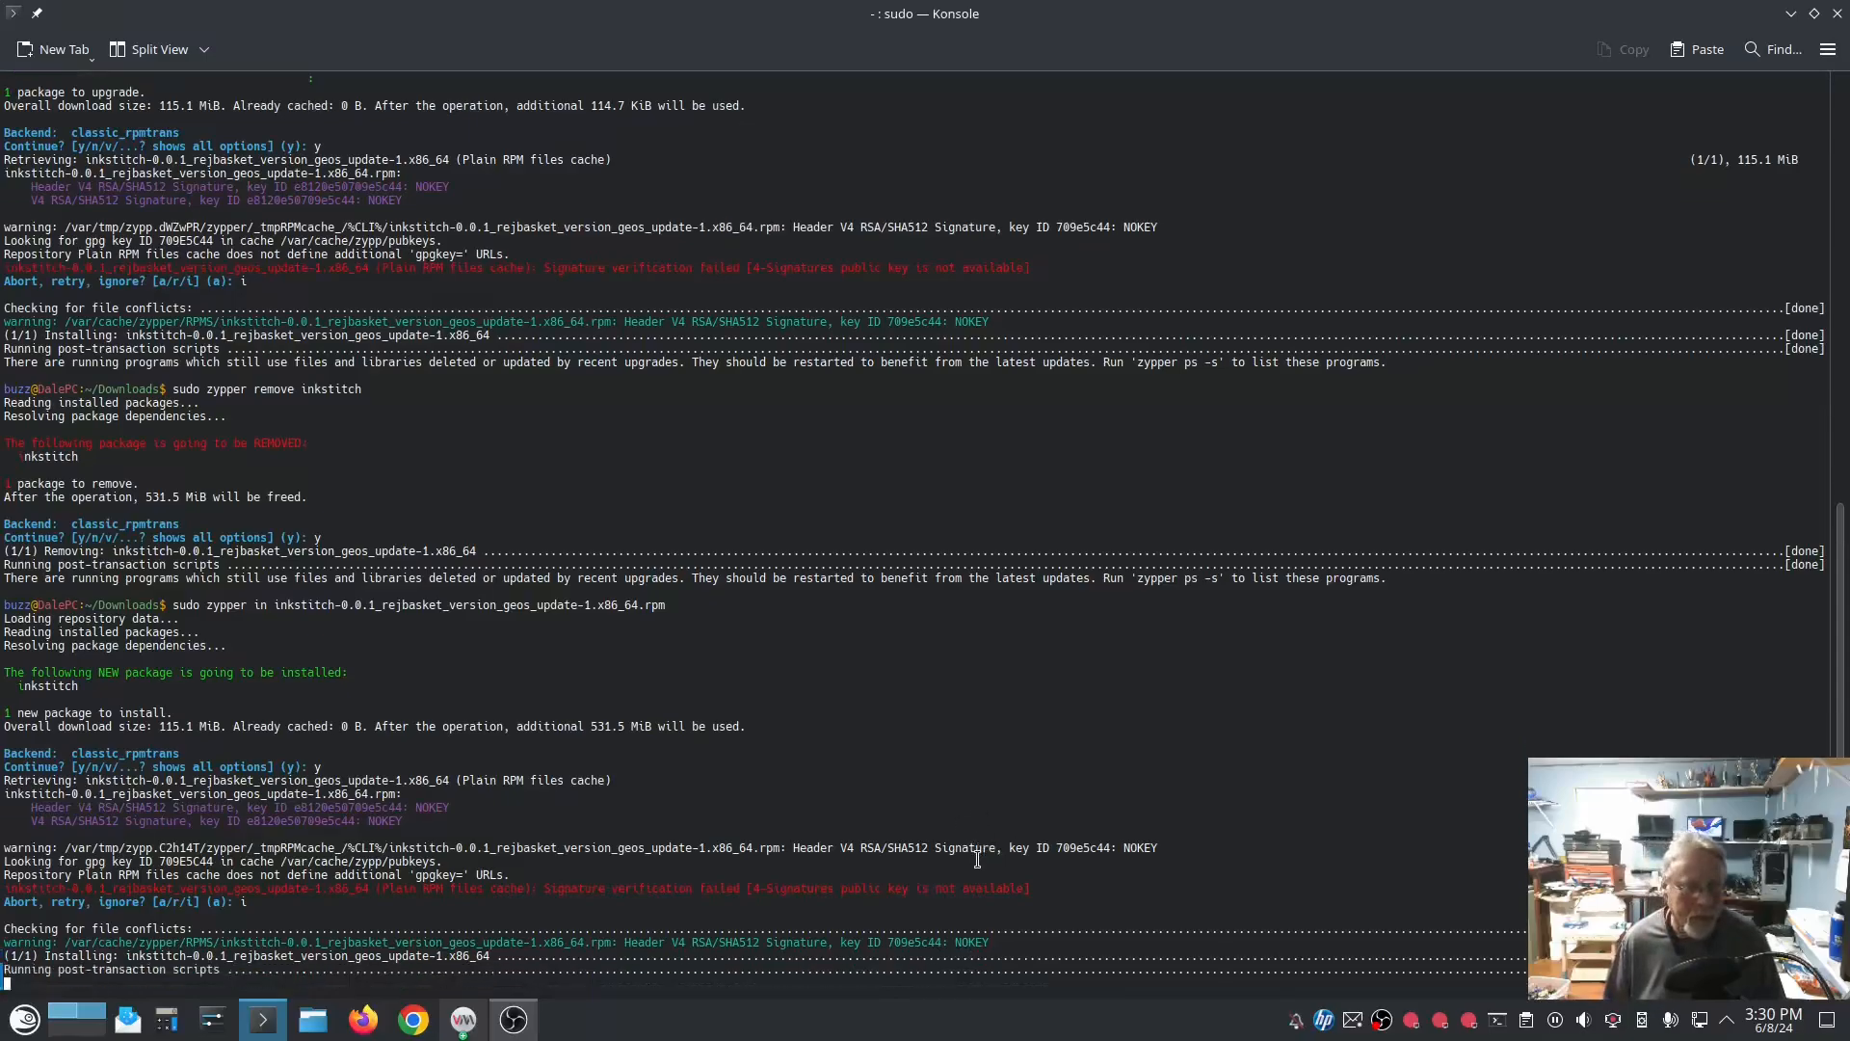
Step: Launch Inkscape, view the installed build in the Ink/Stitch About dialog, and close the dialog
{"action": "left_click", "coordinate": [39, 1025]}
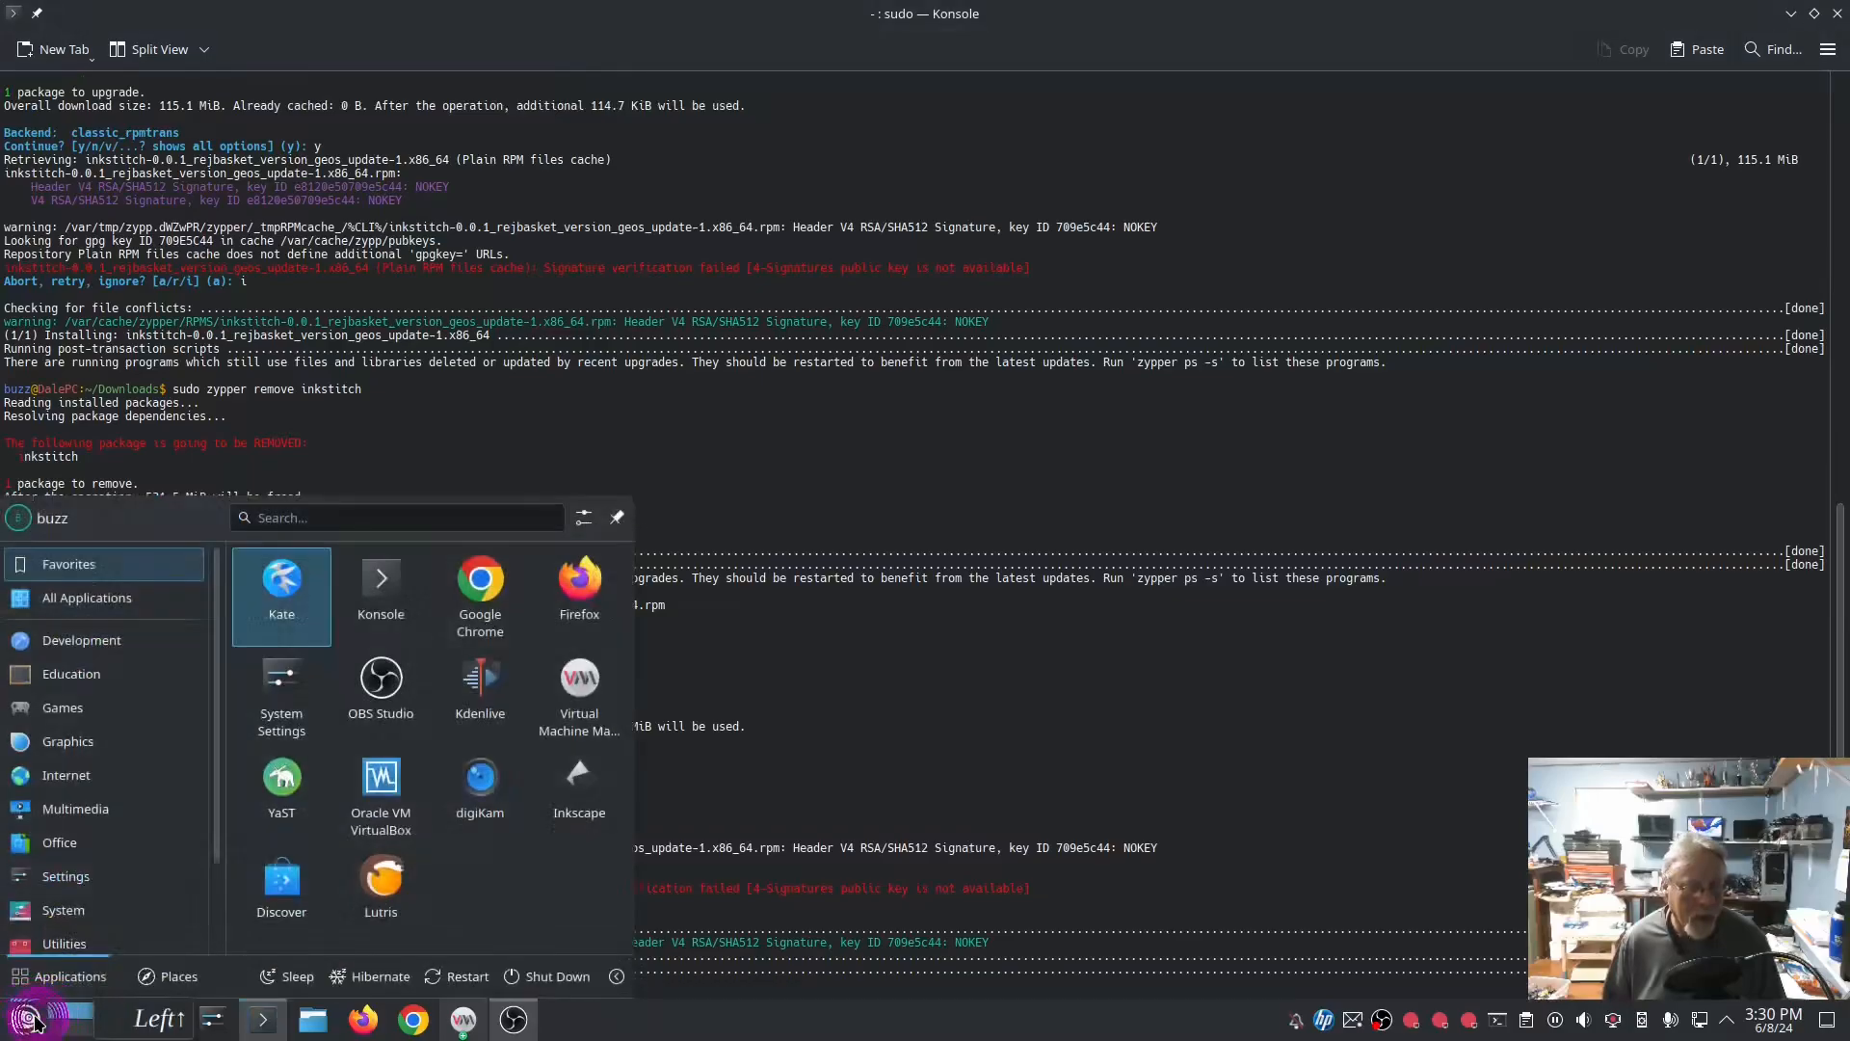
{"action": "left_click", "coordinate": [585, 786]}
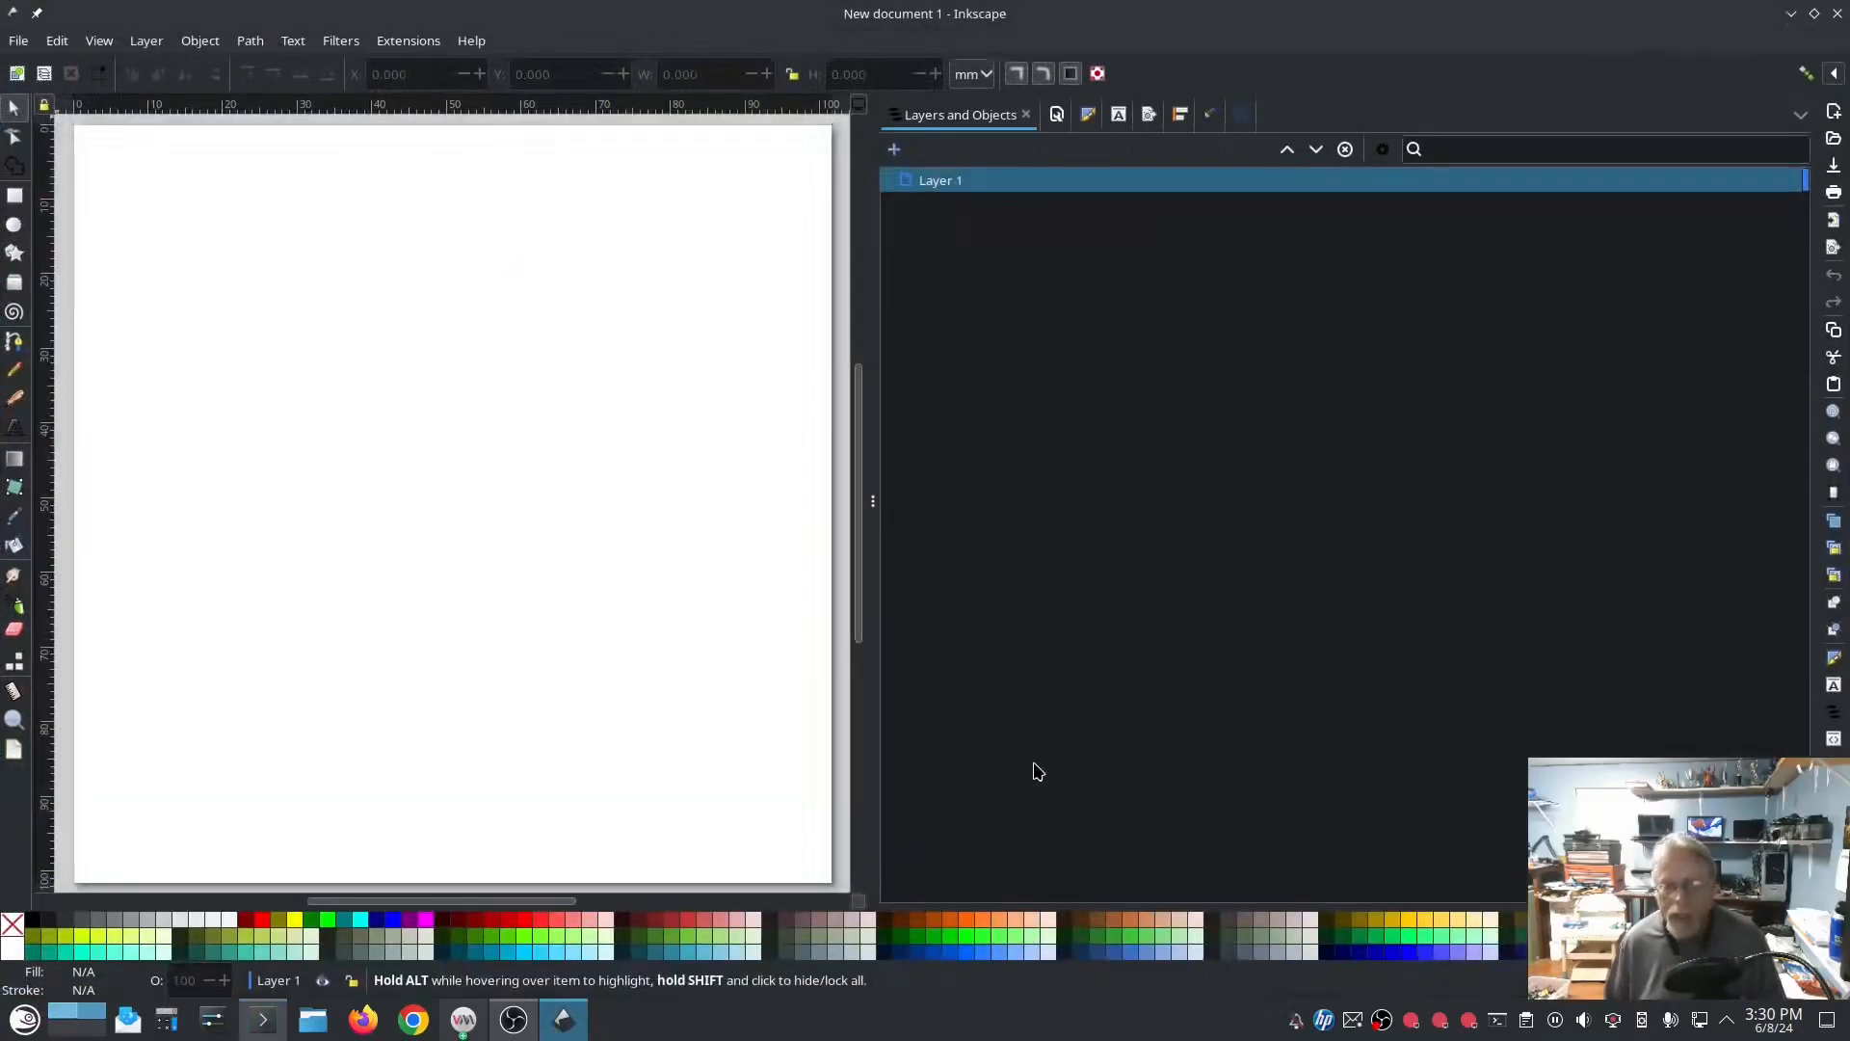
{"action": "left_click", "coordinate": [417, 41]}
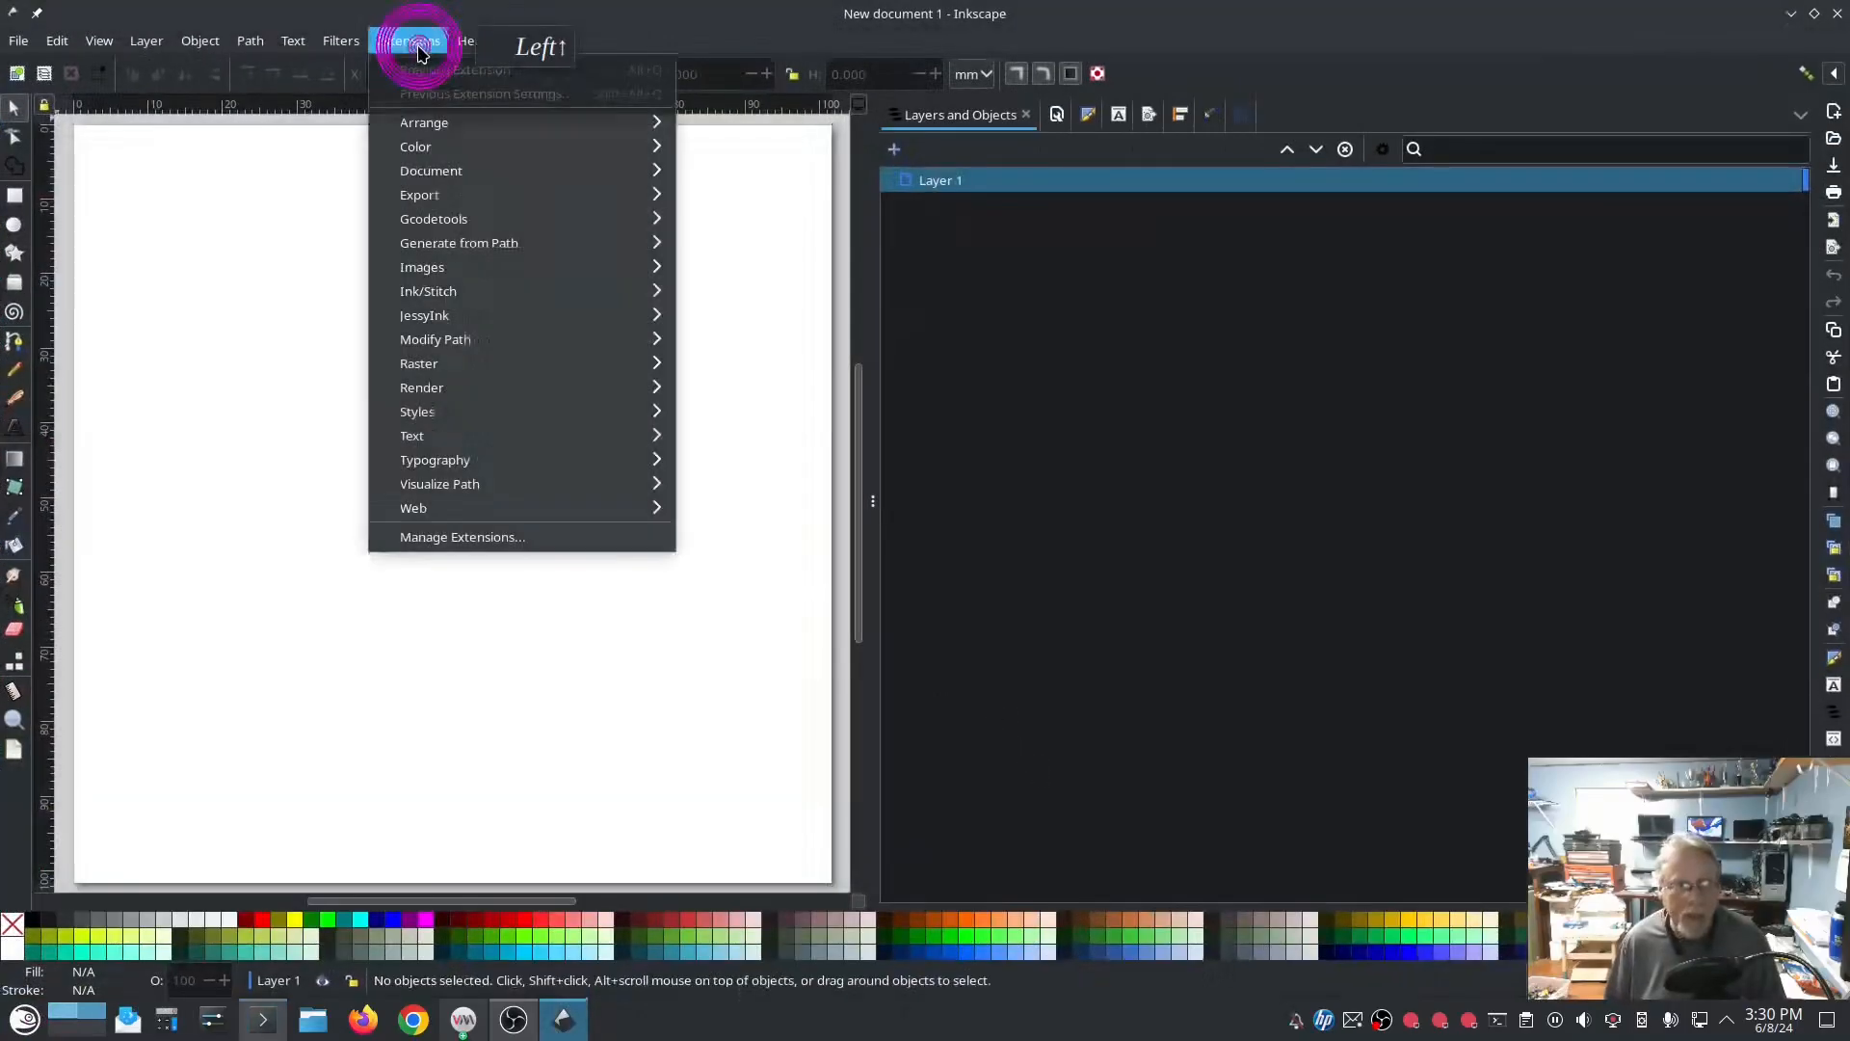
{"action": "mouse_move", "coordinate": [475, 294]}
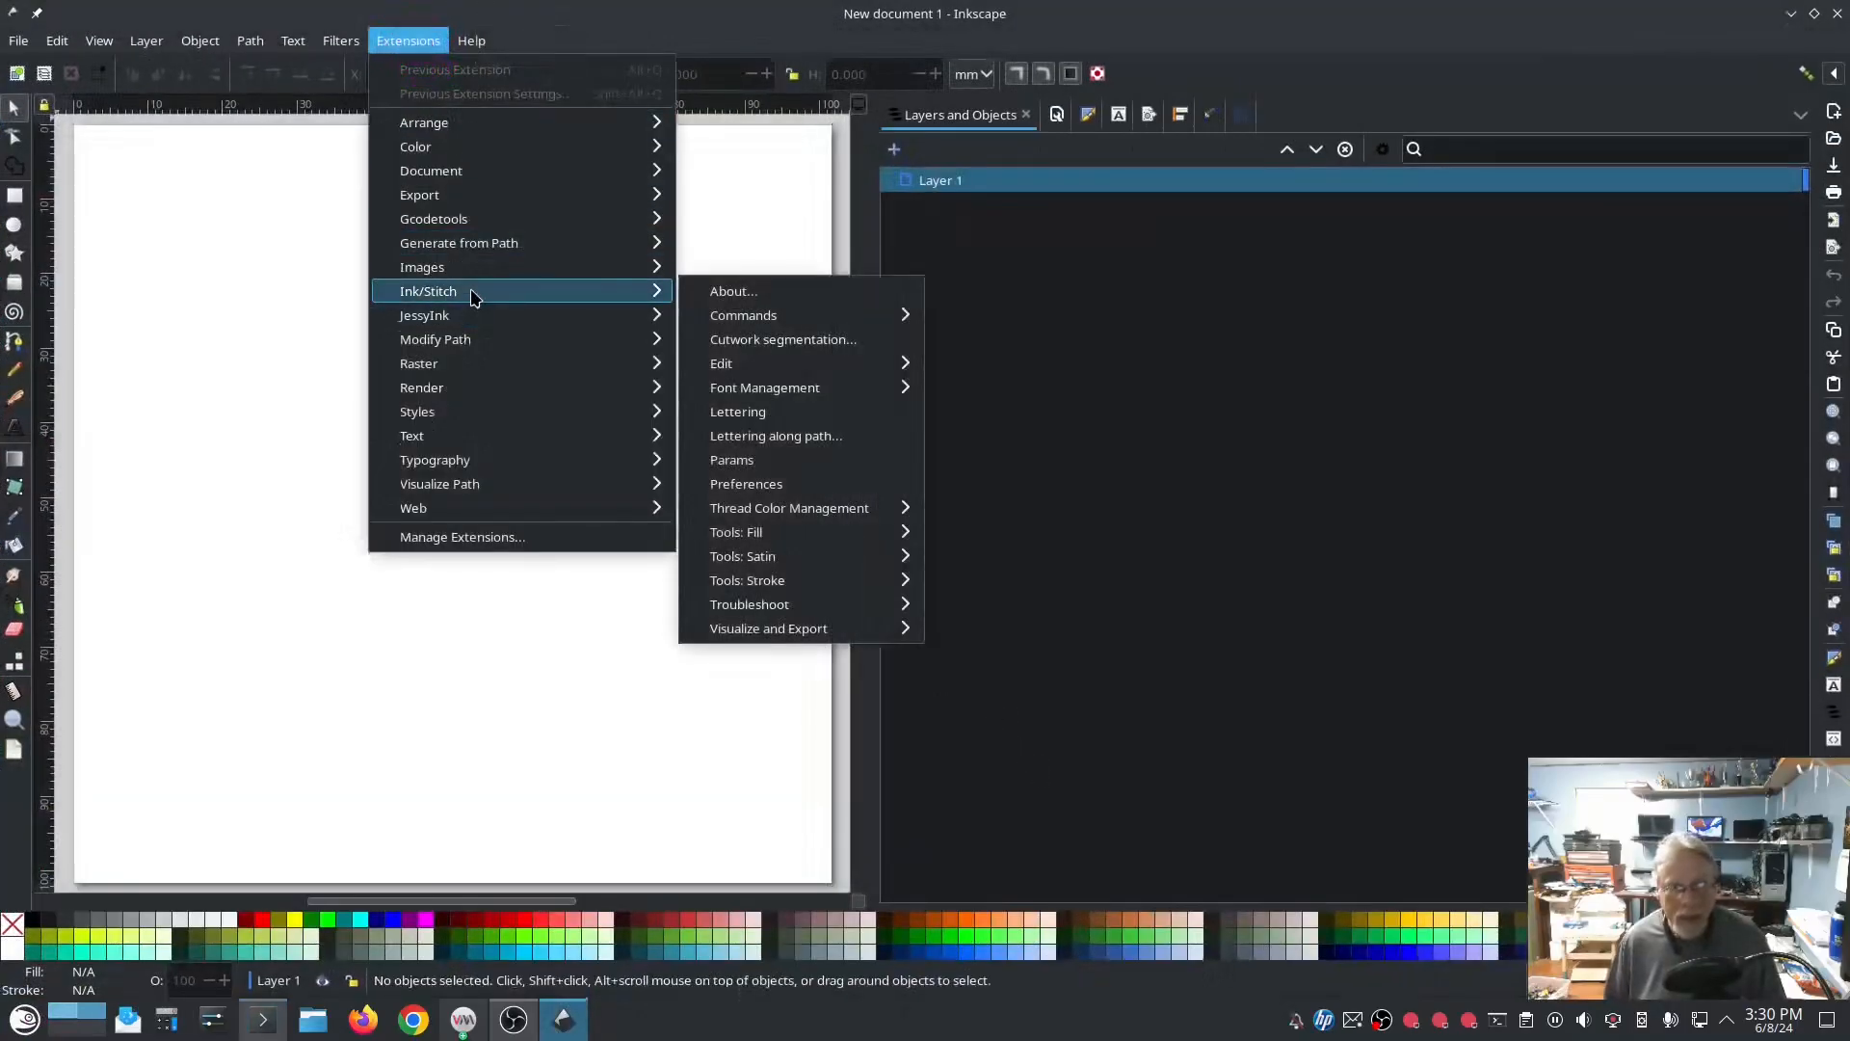
{"action": "left_click", "coordinate": [733, 292]}
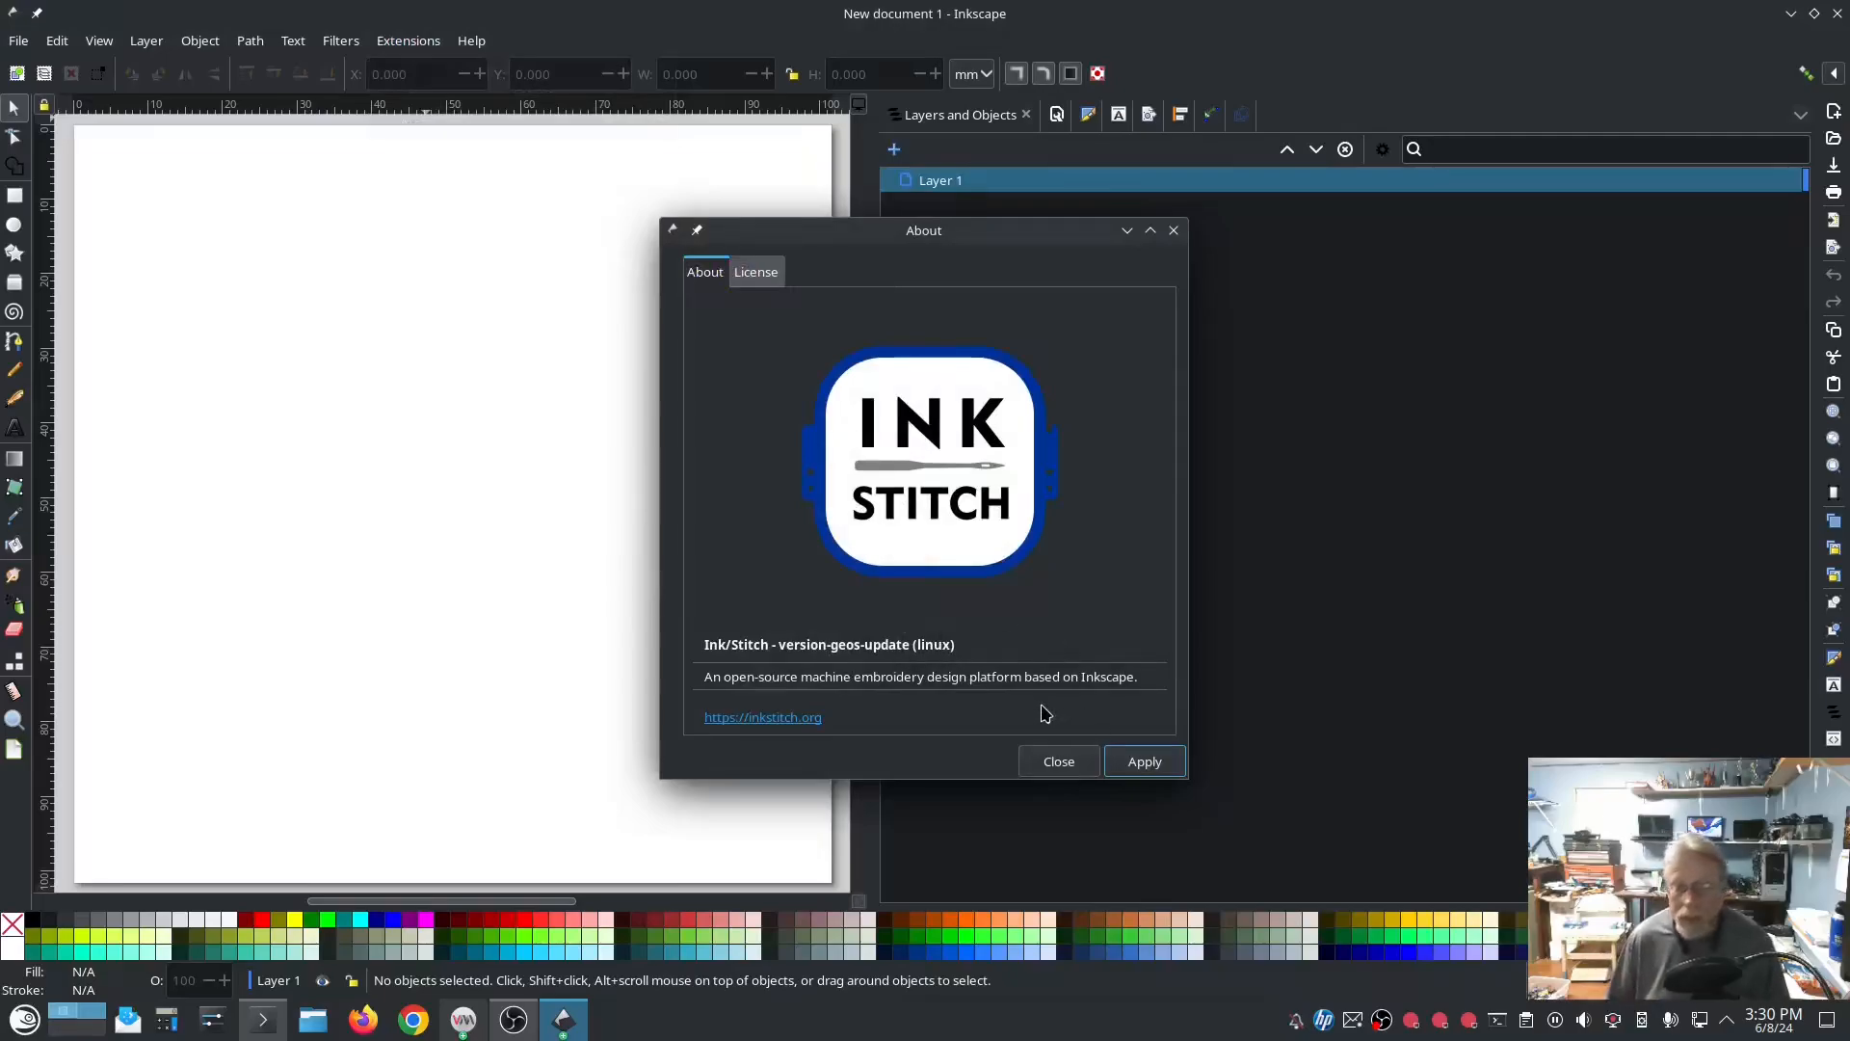
{"action": "left_click", "coordinate": [1055, 759]}
Step: Widen the canvas area by narrowing the Layers and Objects area beside it
{"action": "left_click", "coordinate": [713, 473]}
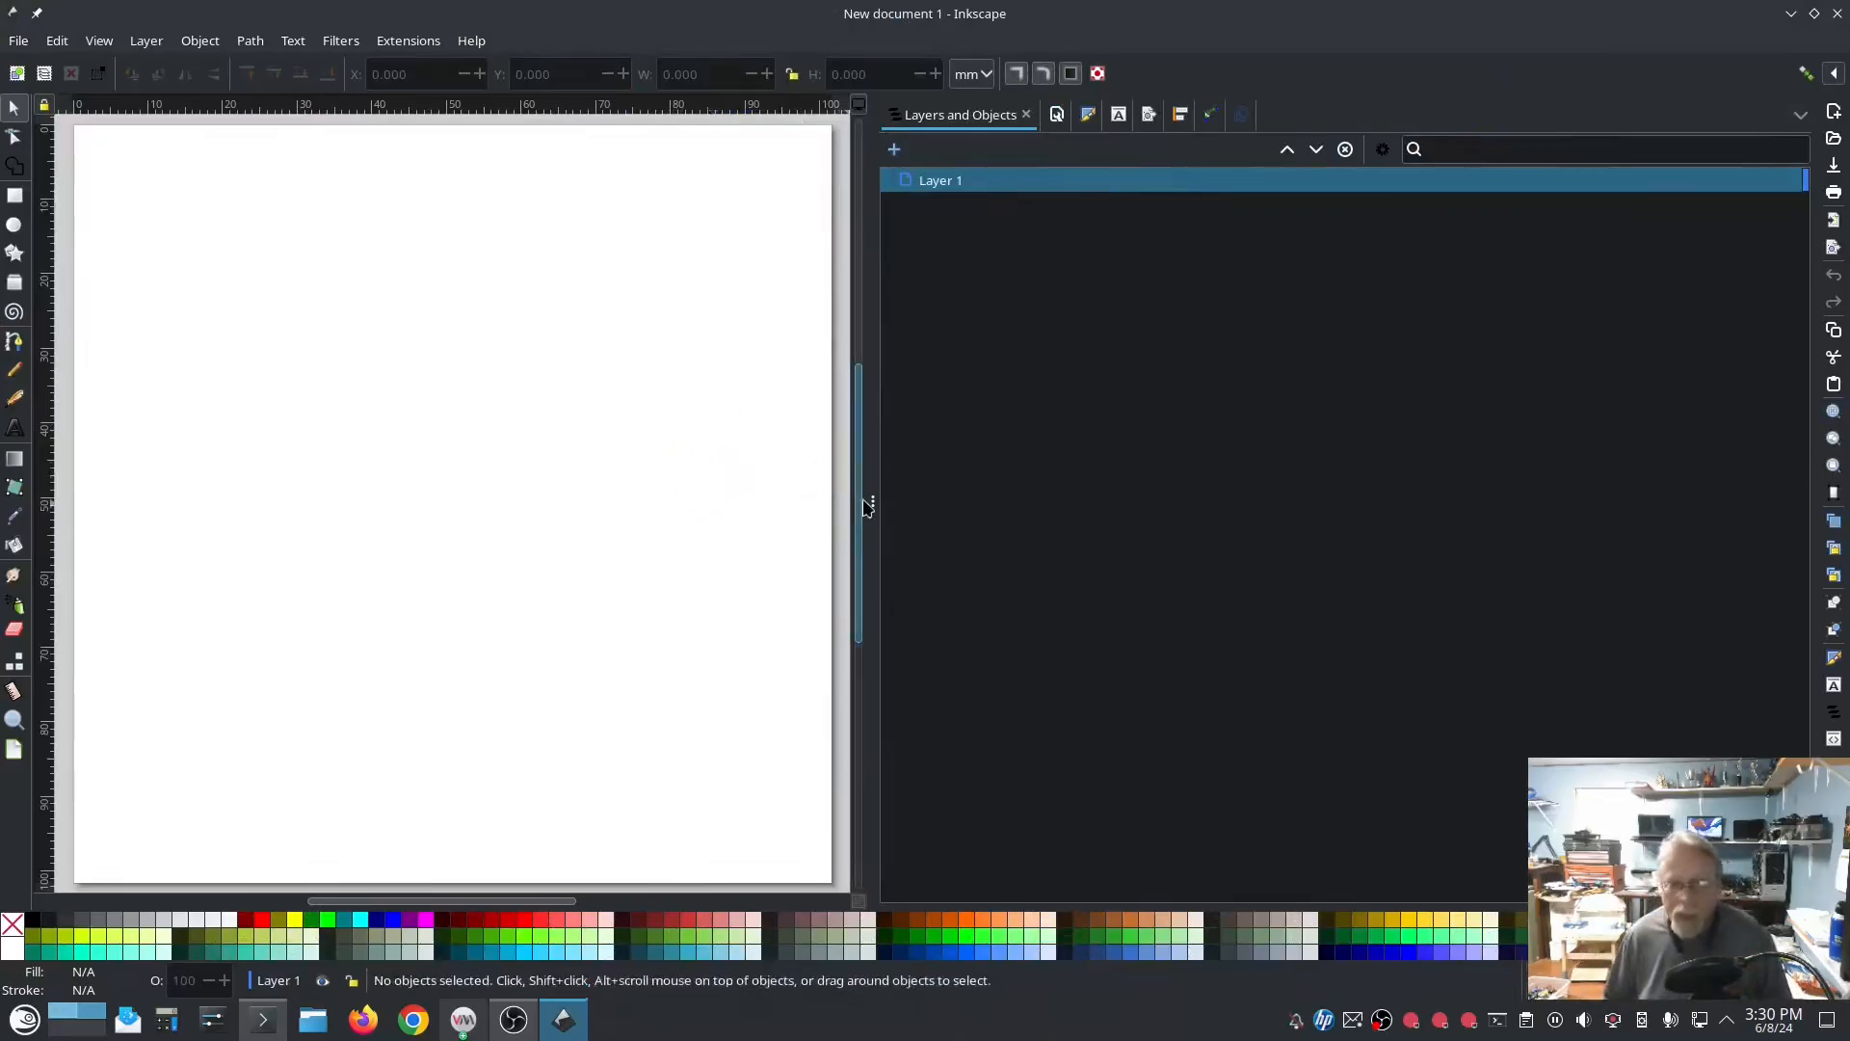
{"action": "left_click_drag", "start_coordinate": [872, 500], "coordinate": [1025, 508]}
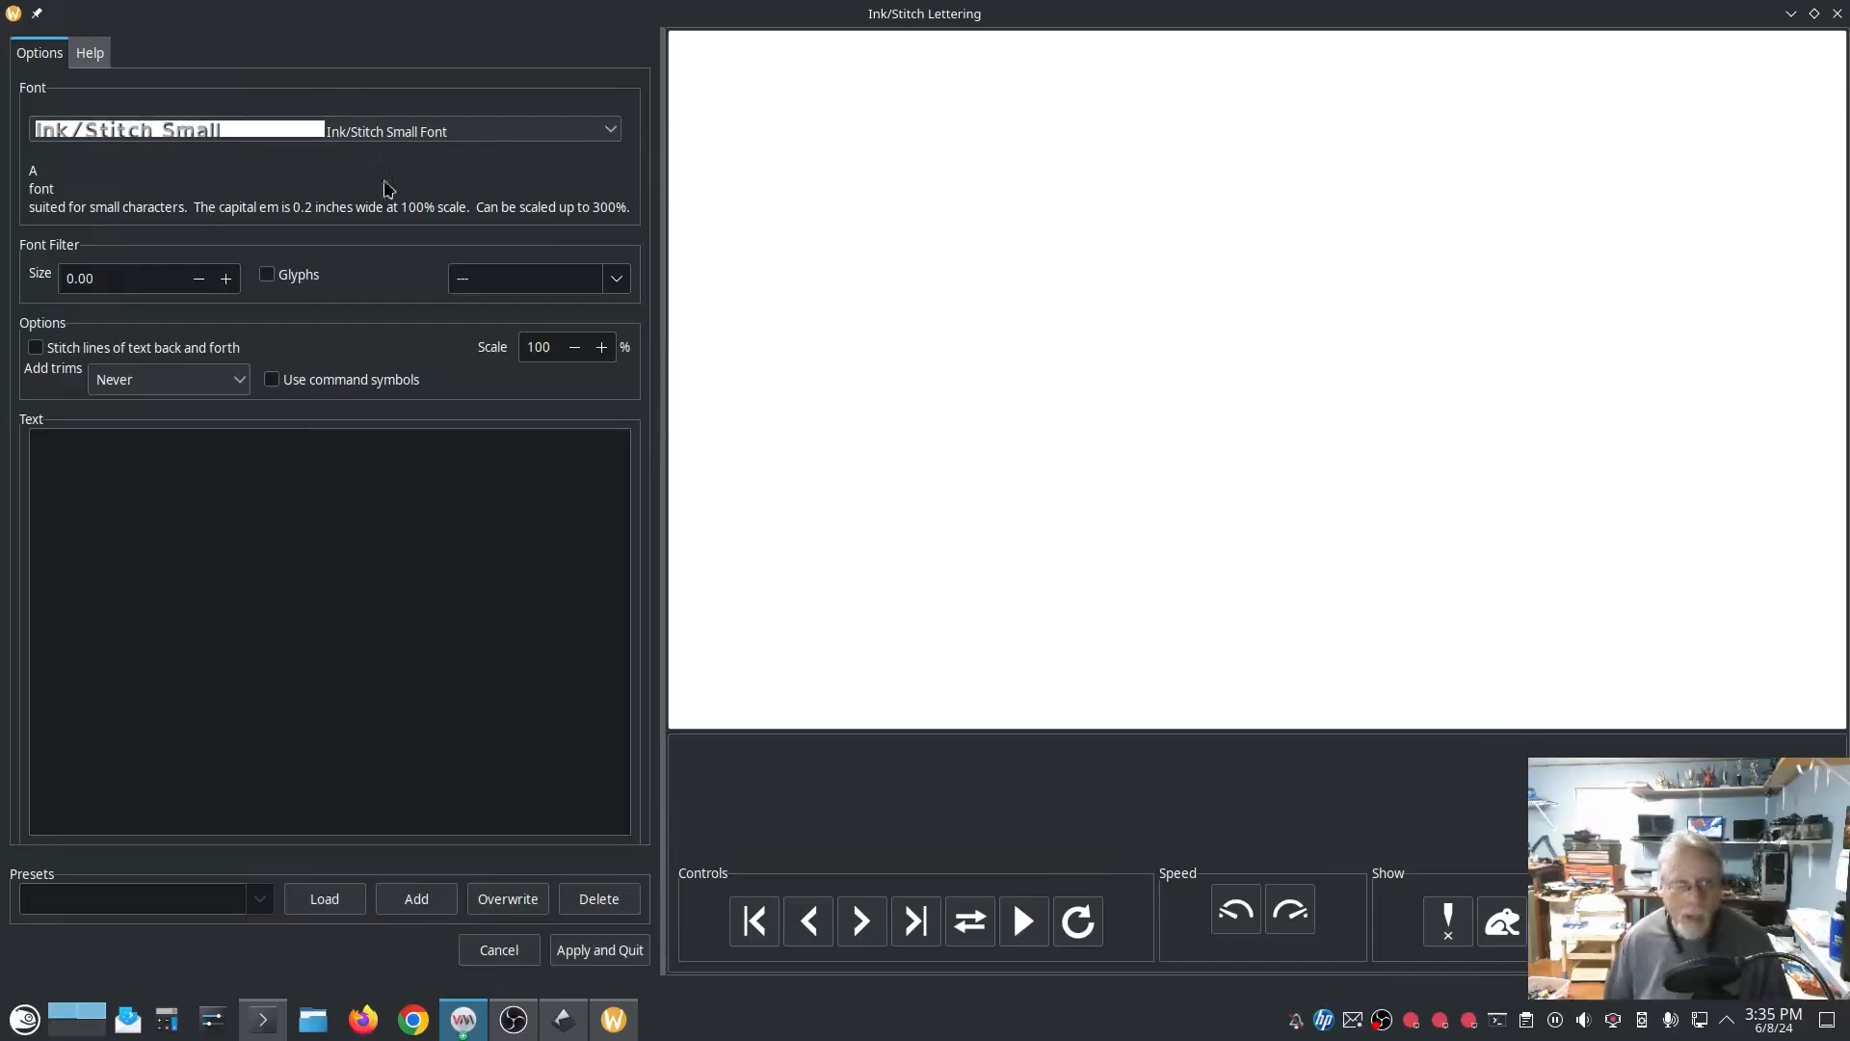
Step: Preview the word "cats" in the Cats font in Ink/Stitch Lettering
{"action": "left_click", "coordinate": [479, 129]}
{"action": "scroll", "coordinate": [446, 395], "scroll_direction": "up", "scroll_amount": 10}
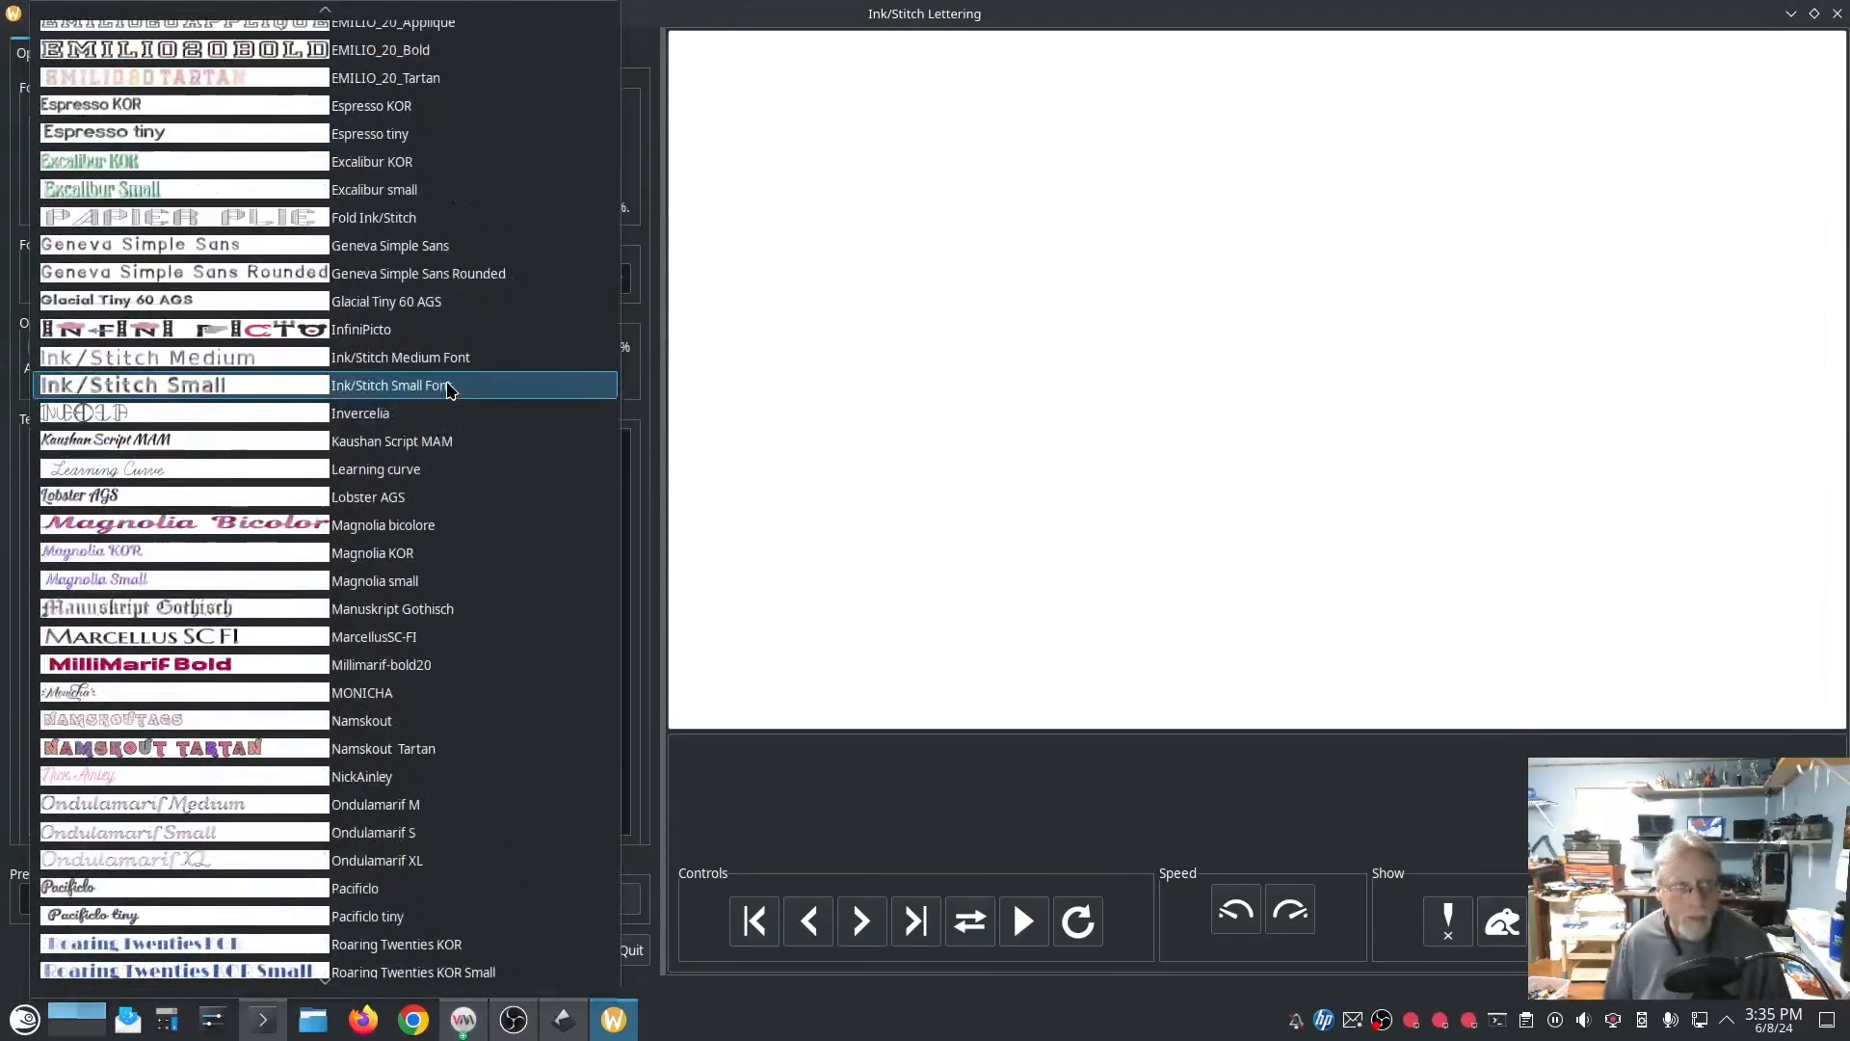
{"action": "scroll", "coordinate": [429, 372], "scroll_direction": "up", "scroll_amount": 4}
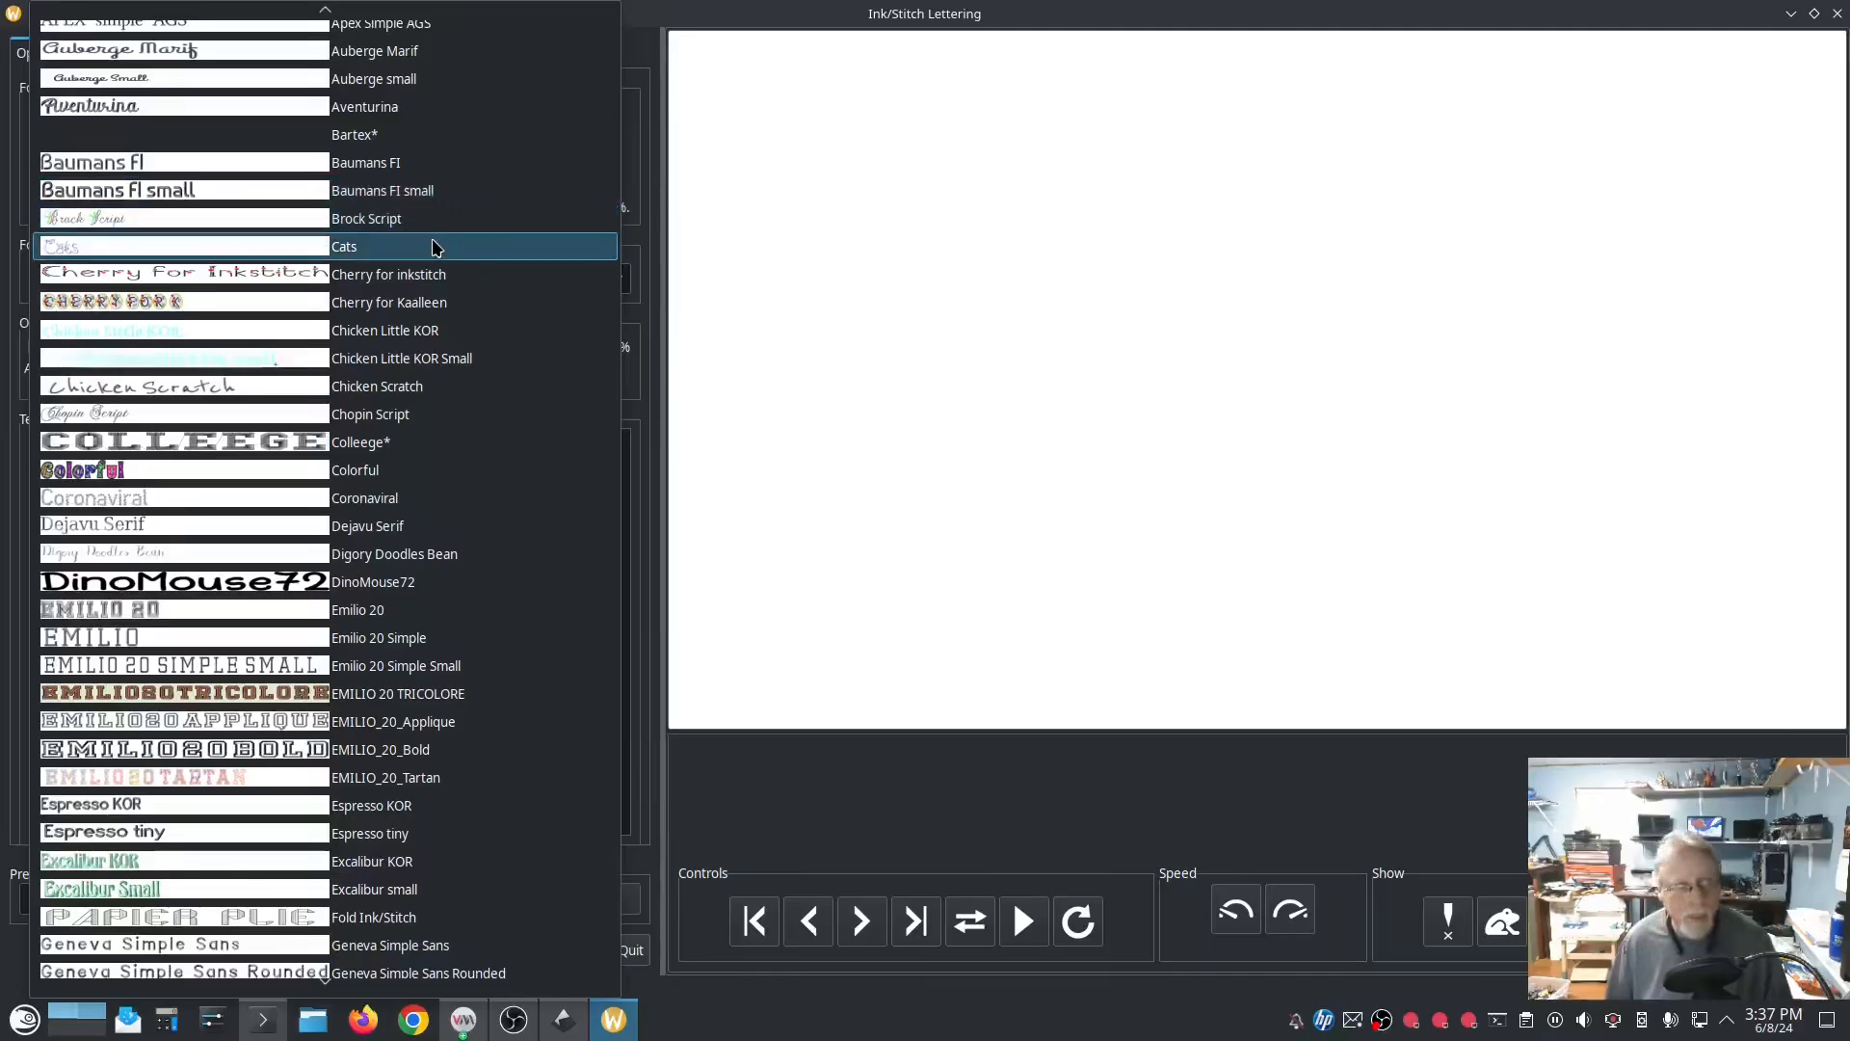
{"action": "left_click", "coordinate": [206, 249]}
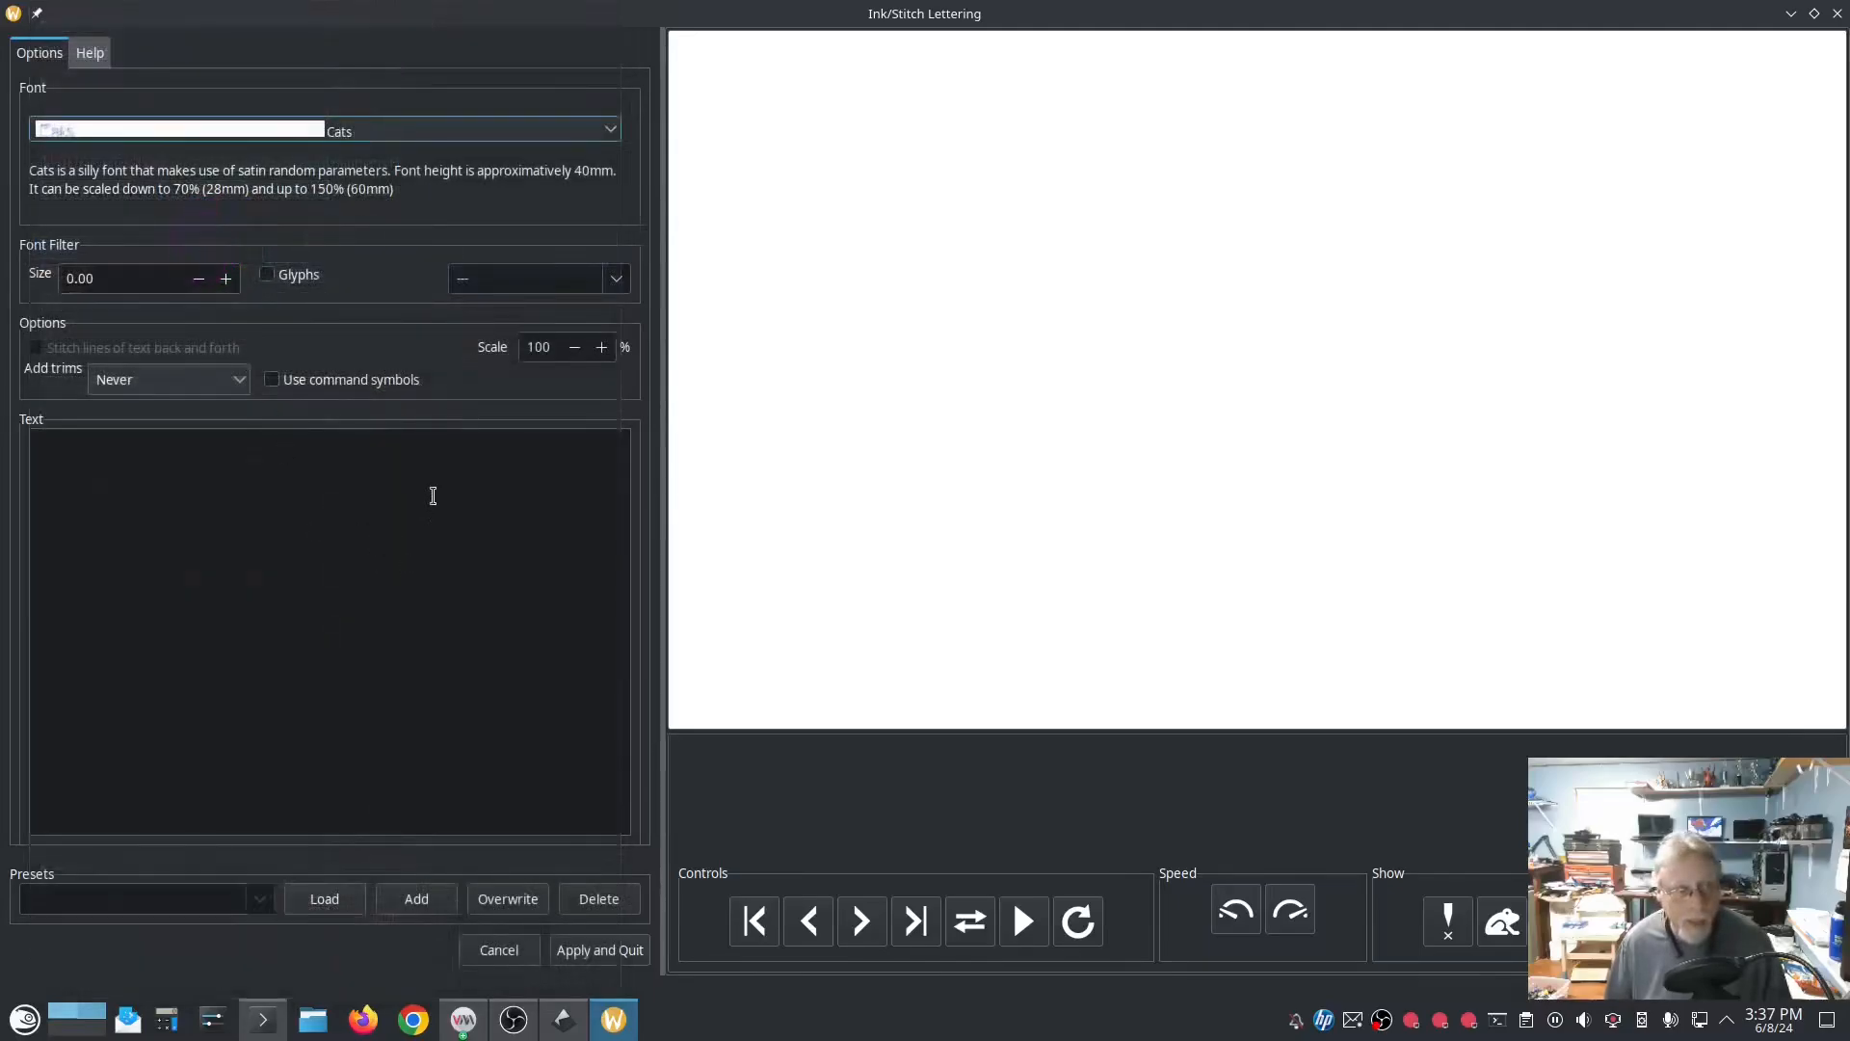
{"action": "left_click", "coordinate": [433, 497]}
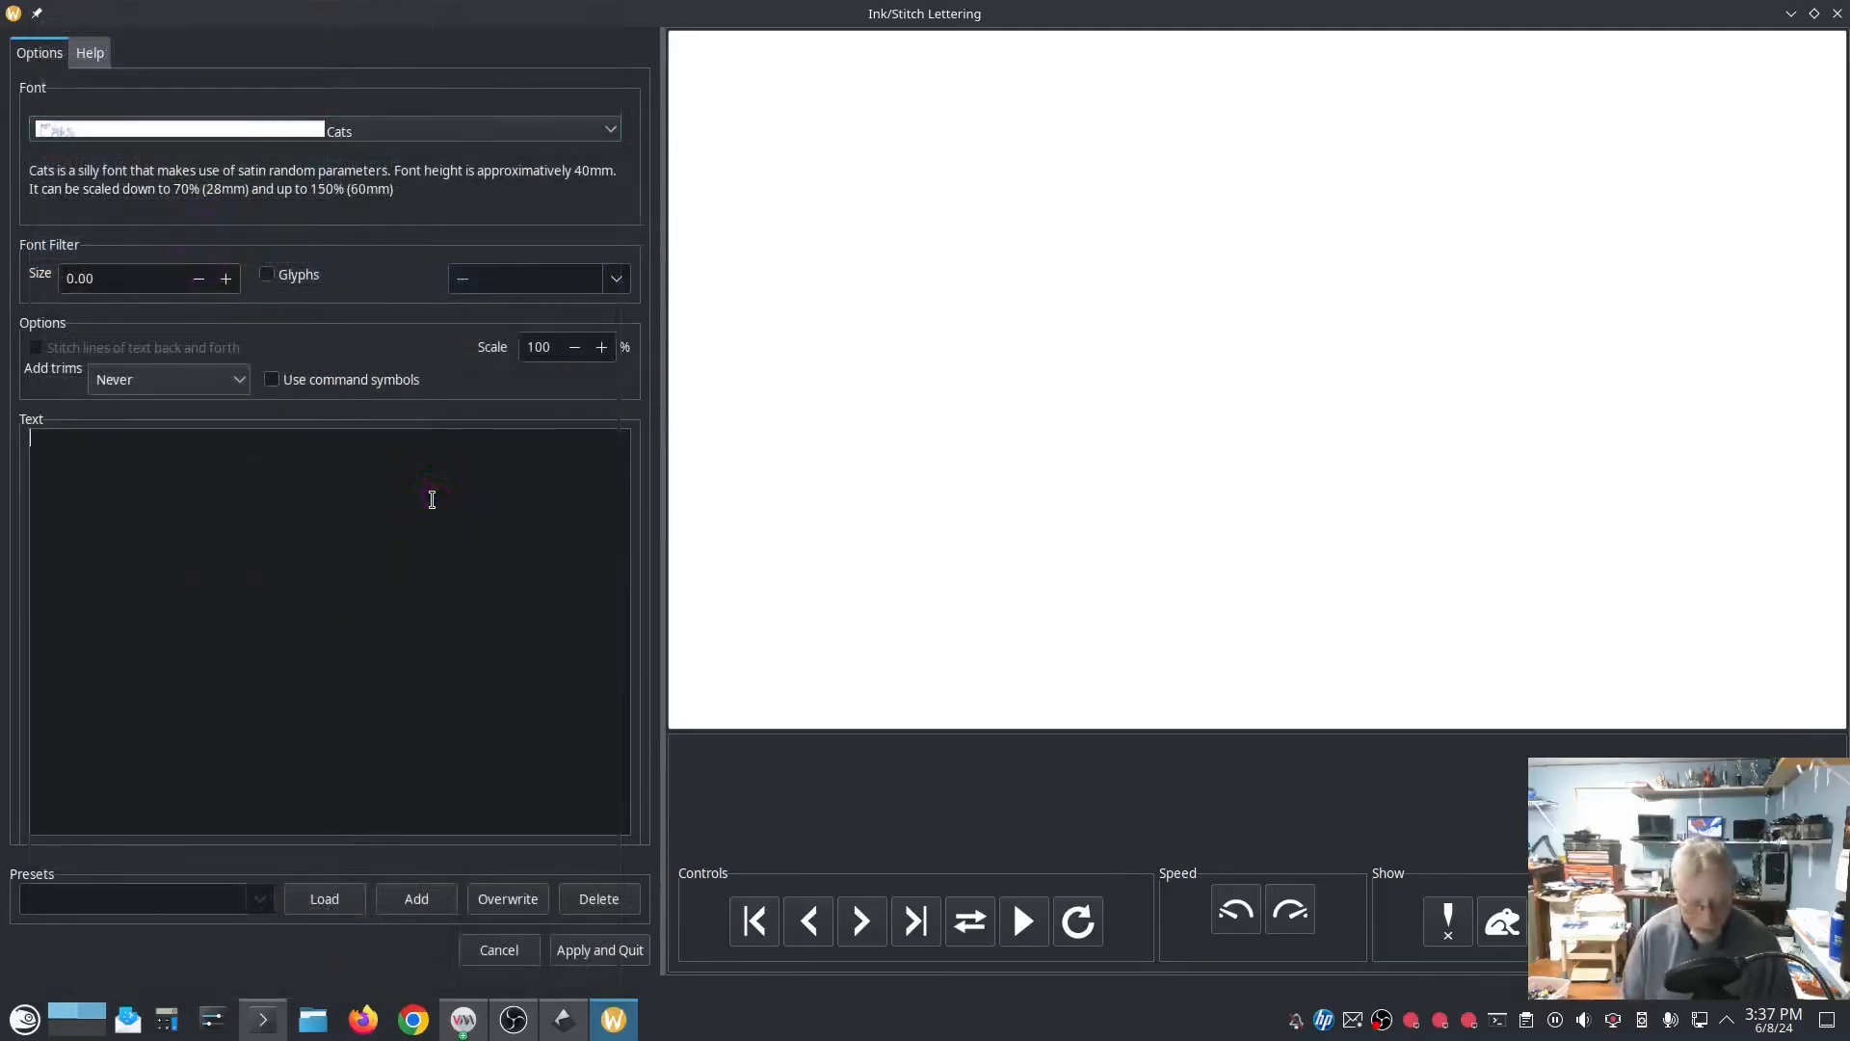
{"action": "type", "text": "cats"}
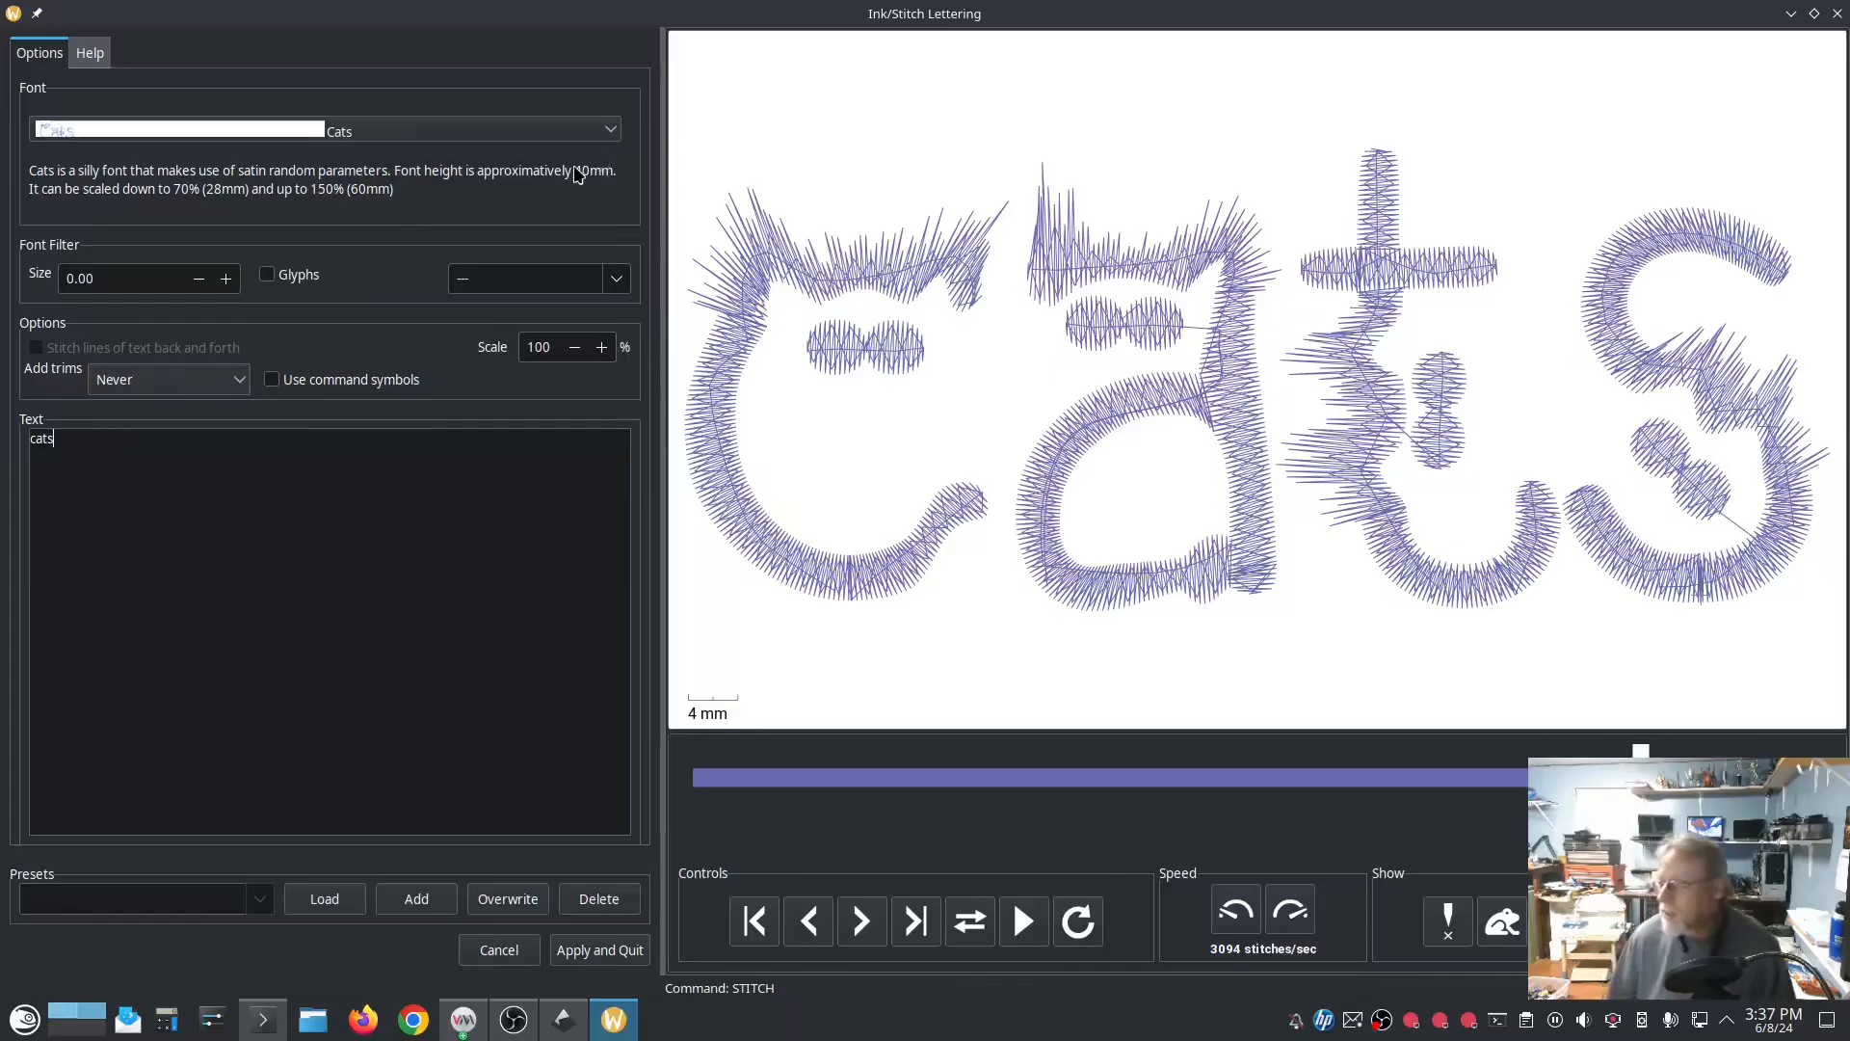
Step: Preview the lettering in the Chicken Little KOR and Chicken Scratch fonts, and cancel the Lettering dialog
{"action": "left_click", "coordinate": [550, 126]}
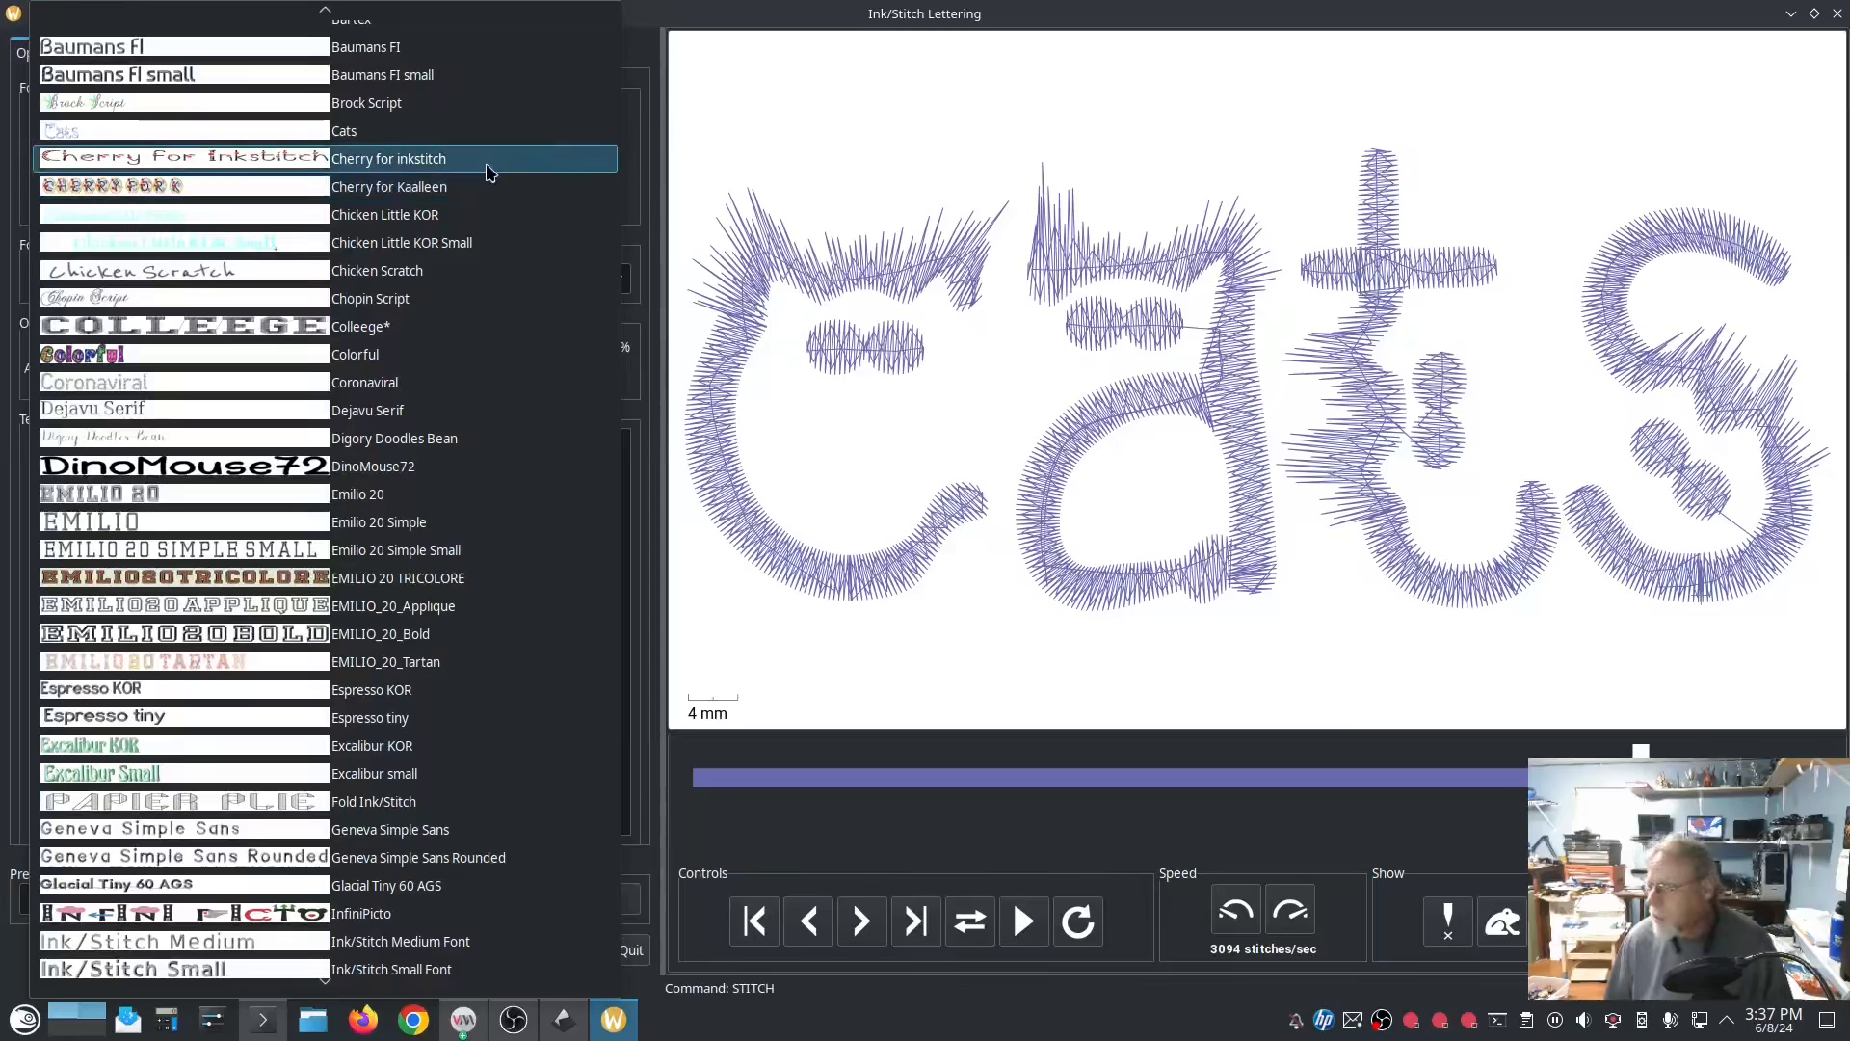
{"action": "left_click", "coordinate": [474, 216]}
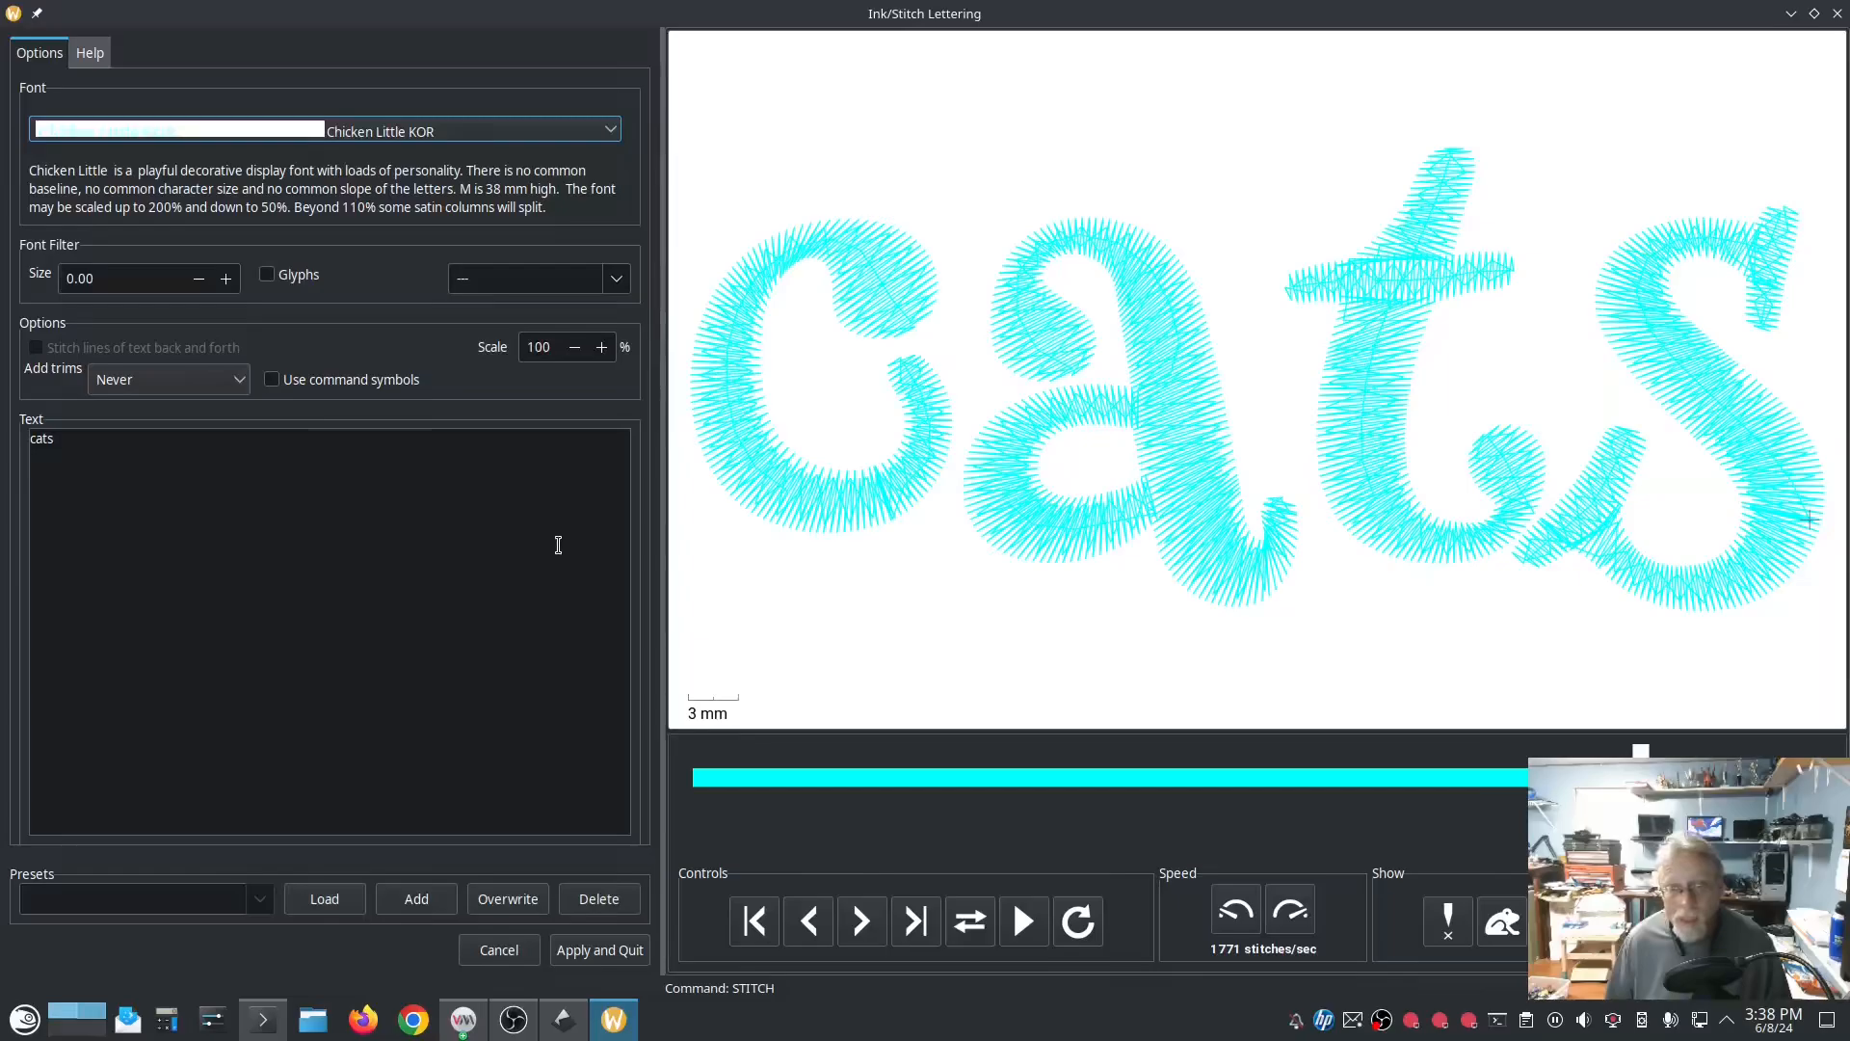
{"action": "left_click", "coordinate": [365, 129]}
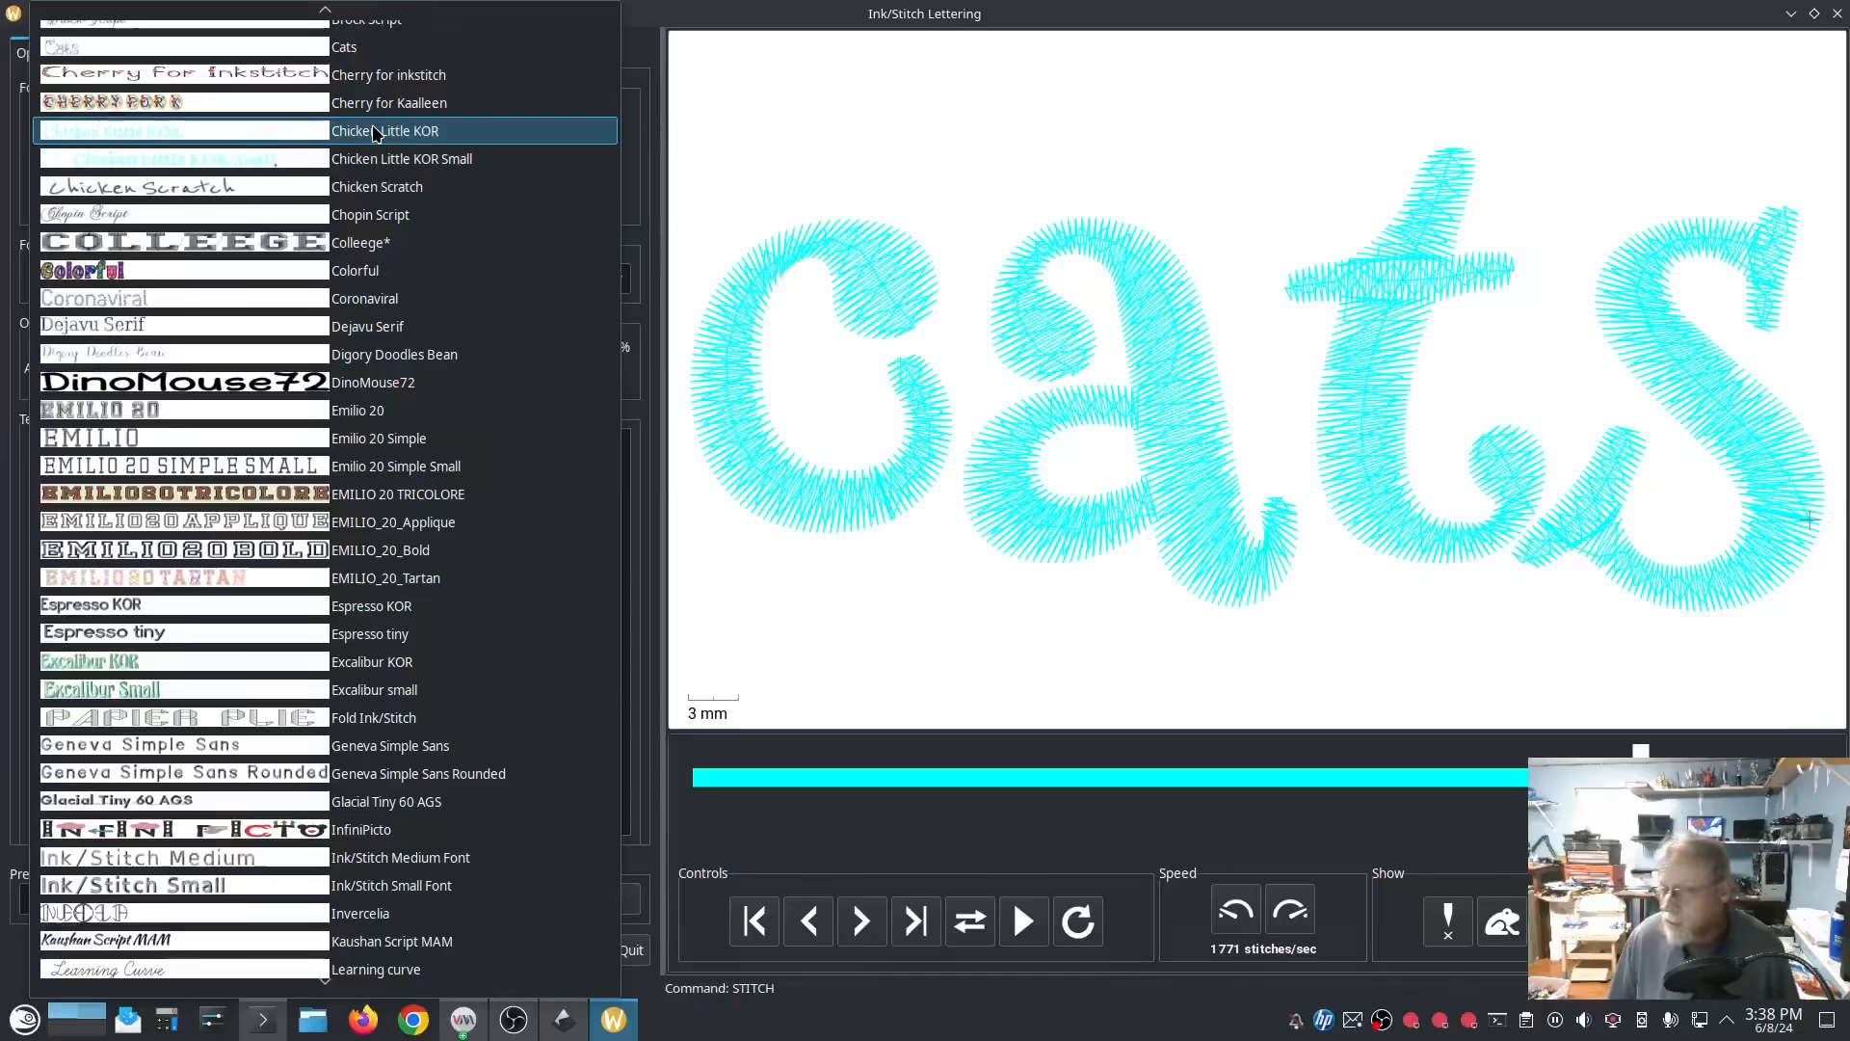
{"action": "left_click", "coordinate": [417, 189]}
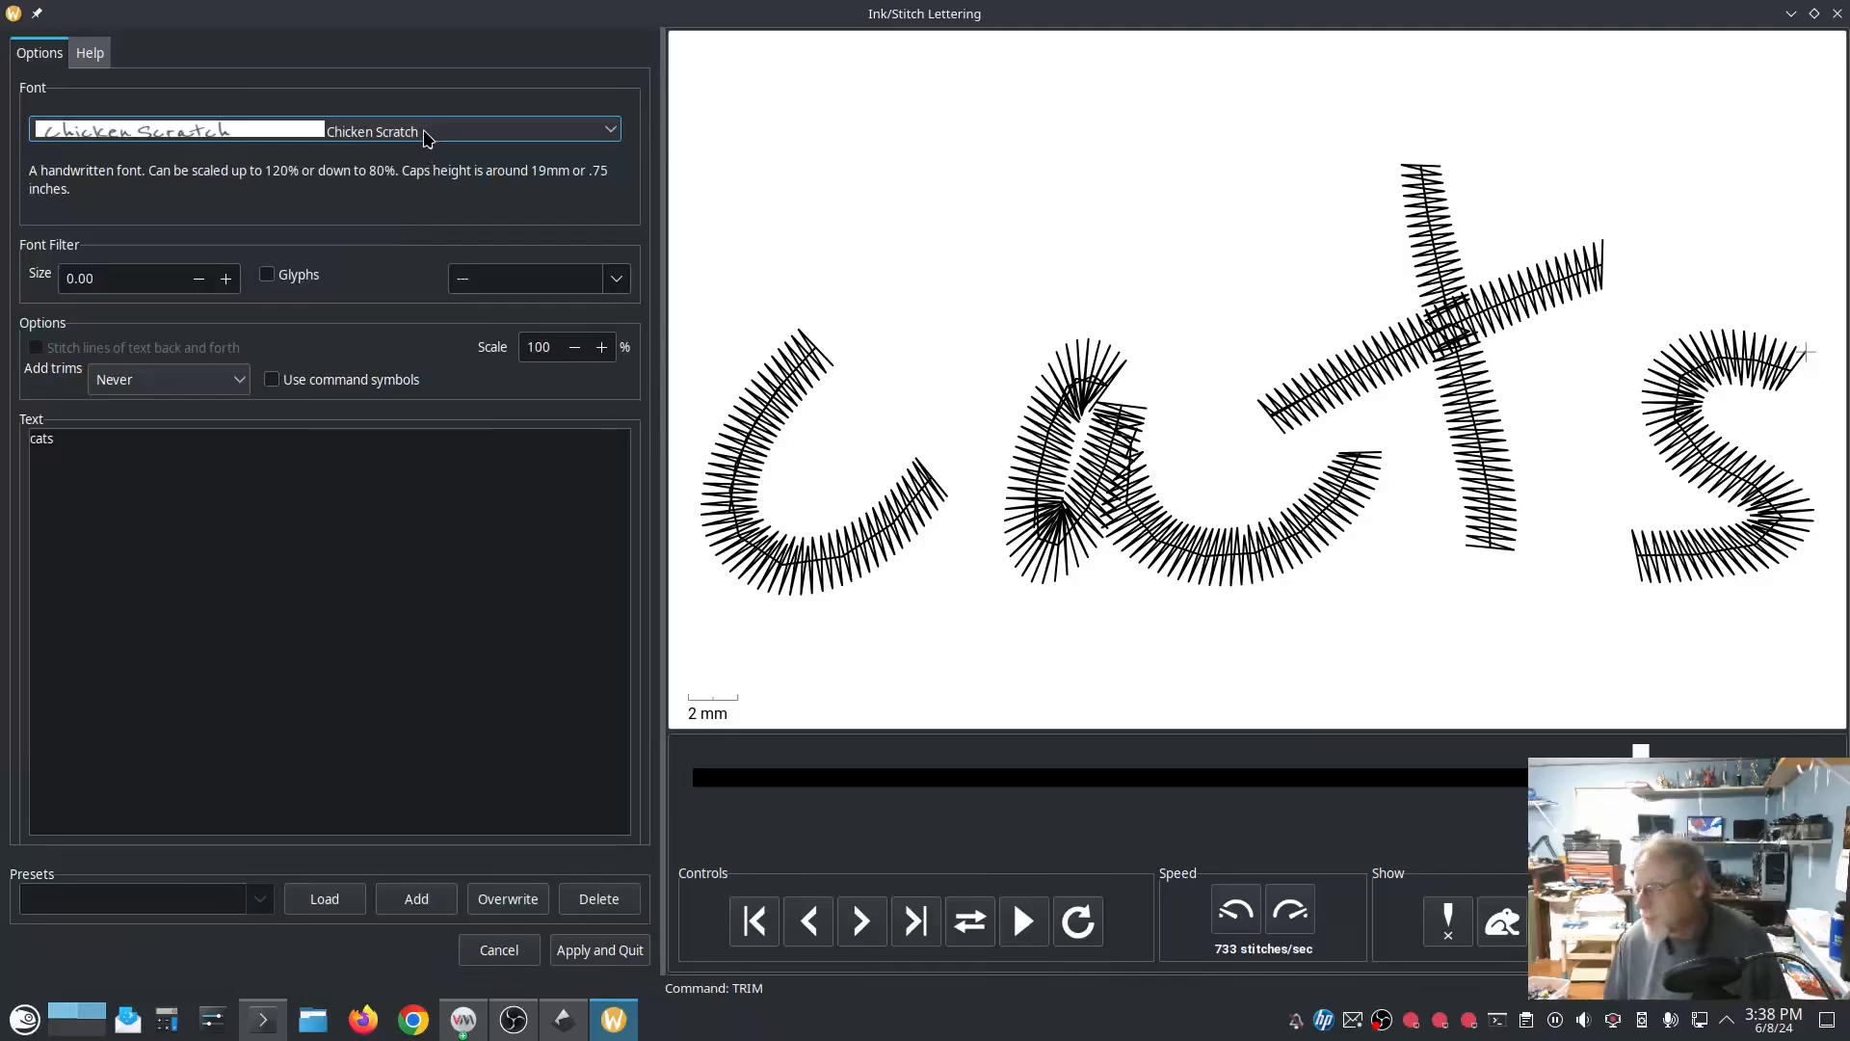
{"action": "left_click", "coordinate": [428, 138]}
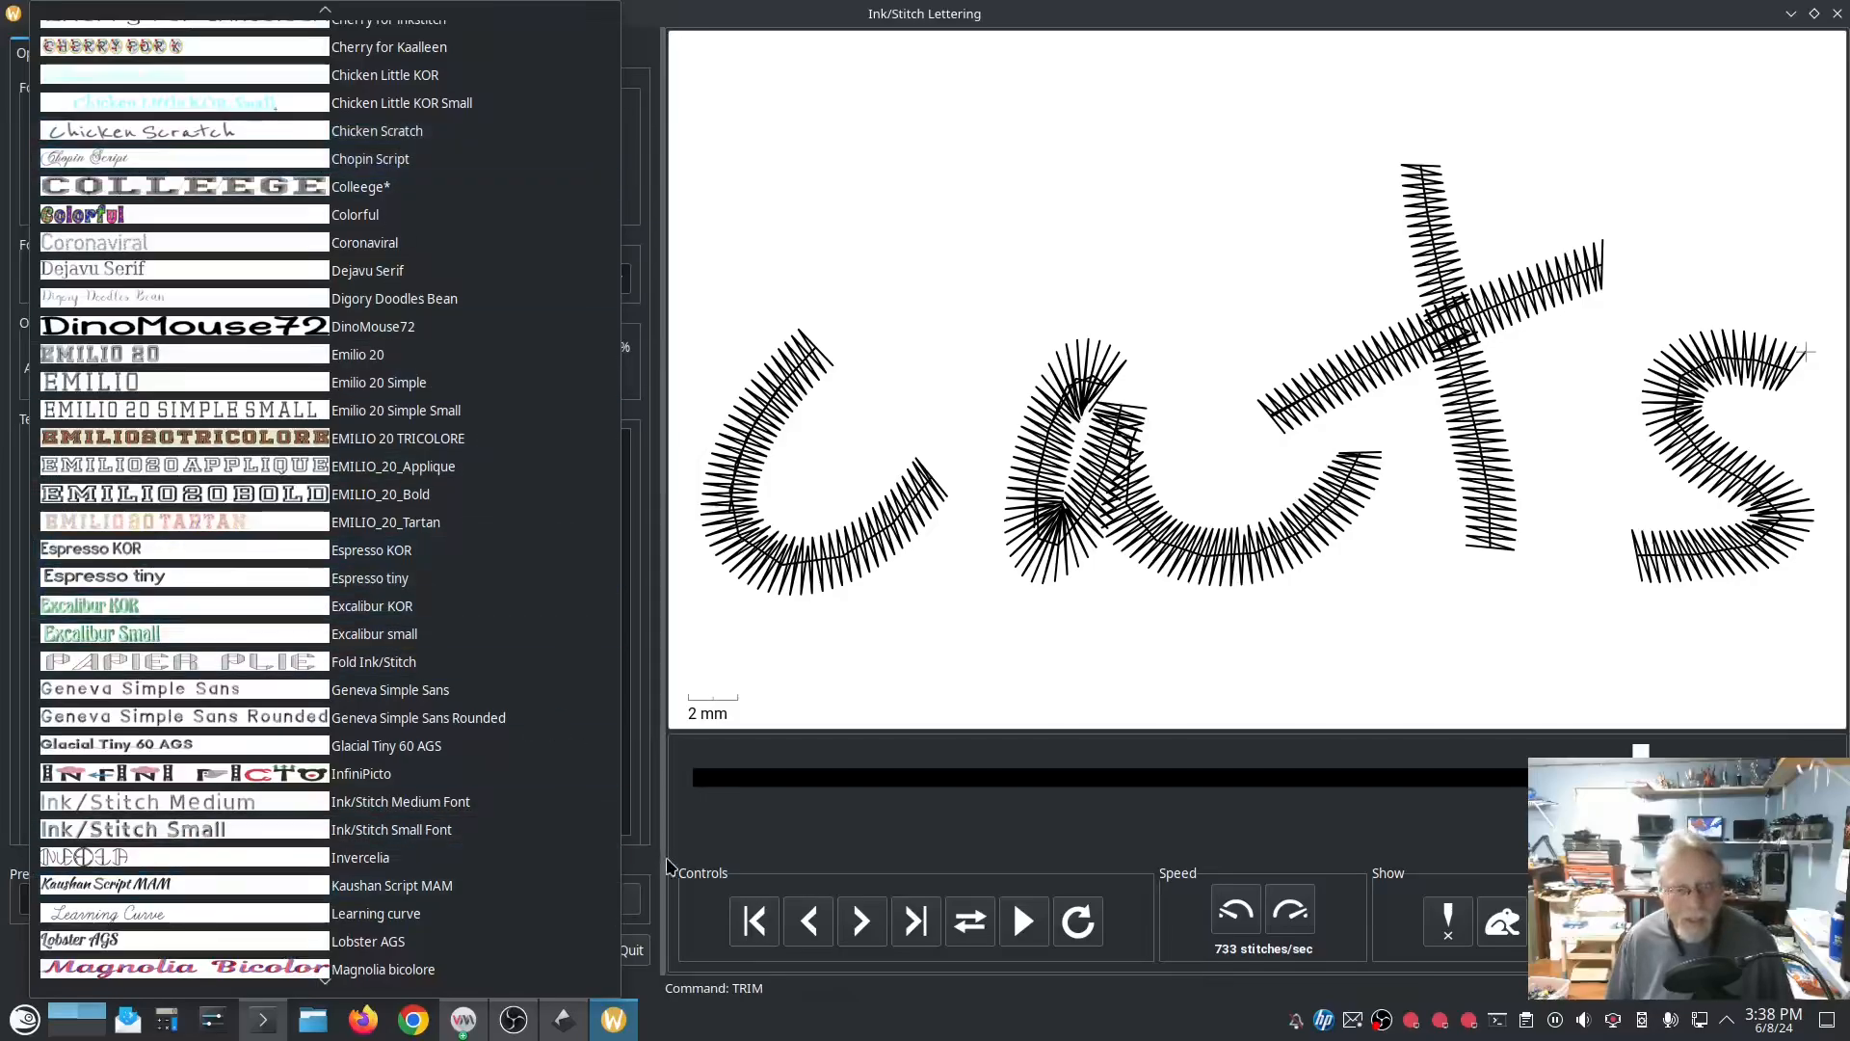
{"action": "left_click", "coordinate": [382, 132]}
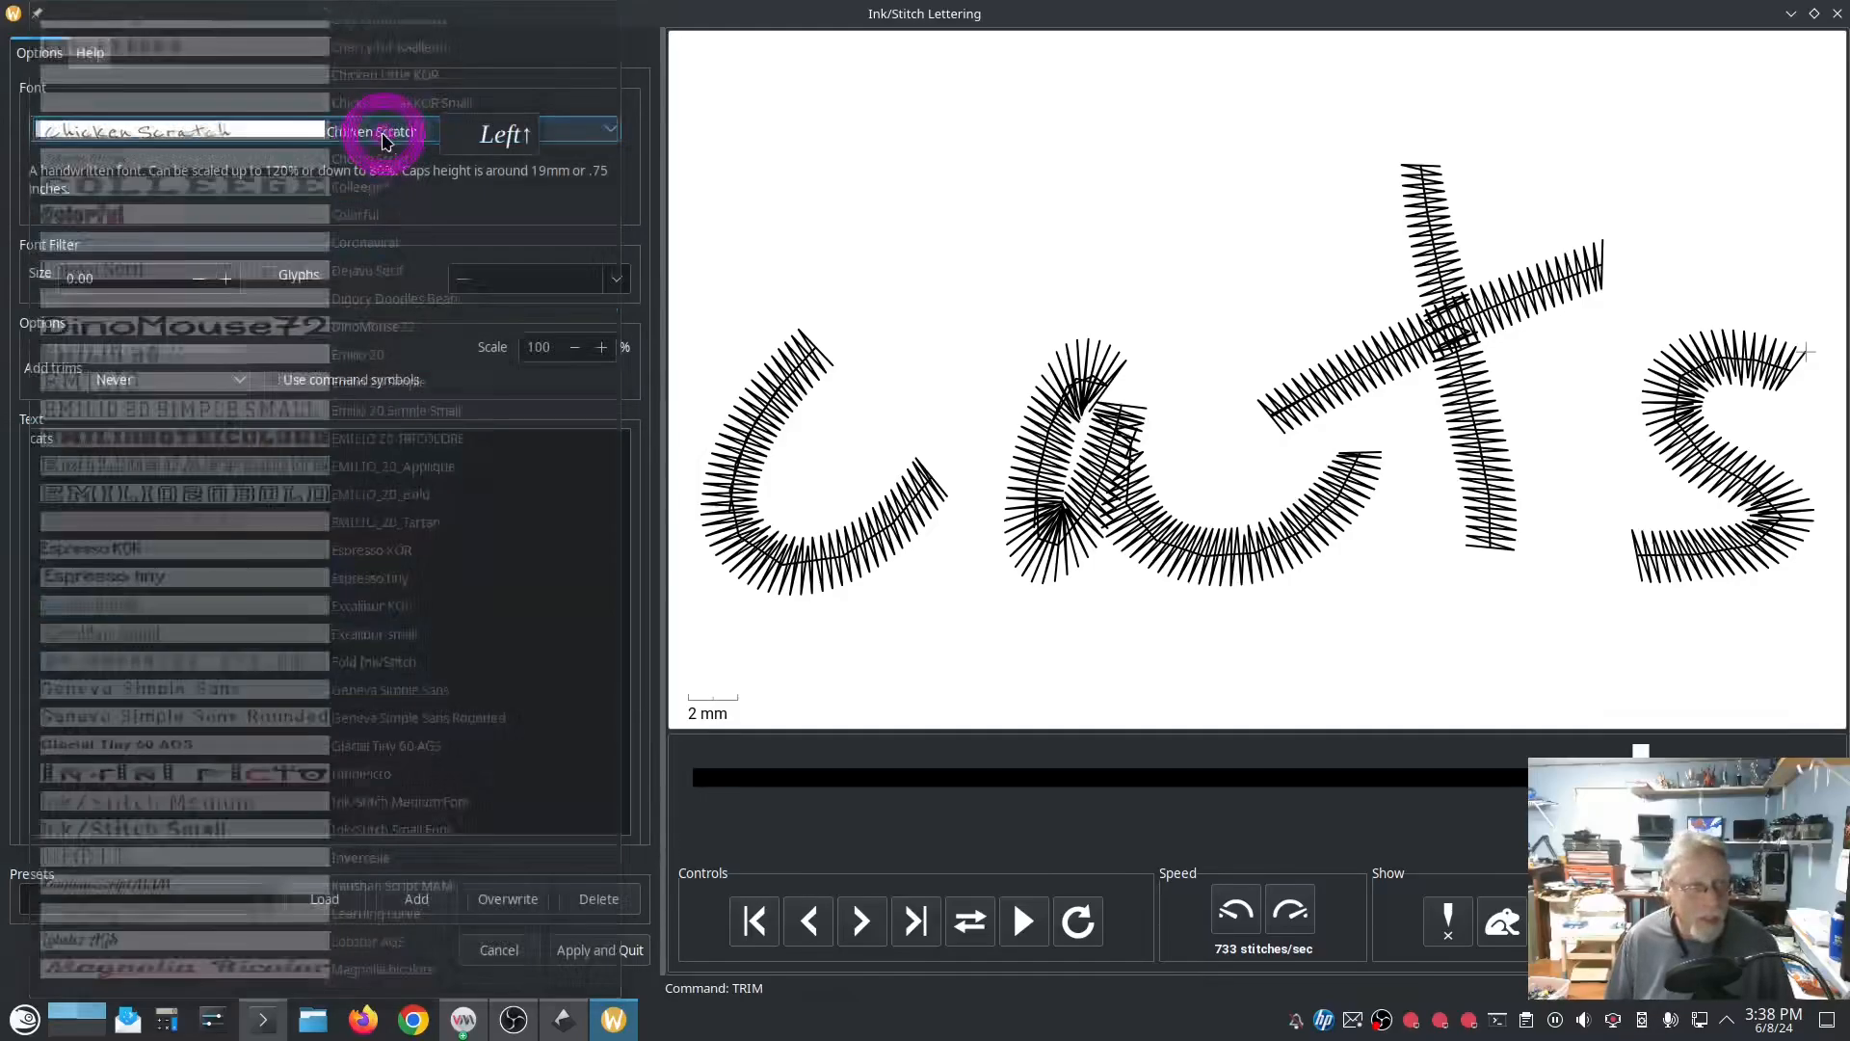
{"action": "left_click", "coordinate": [500, 949]}
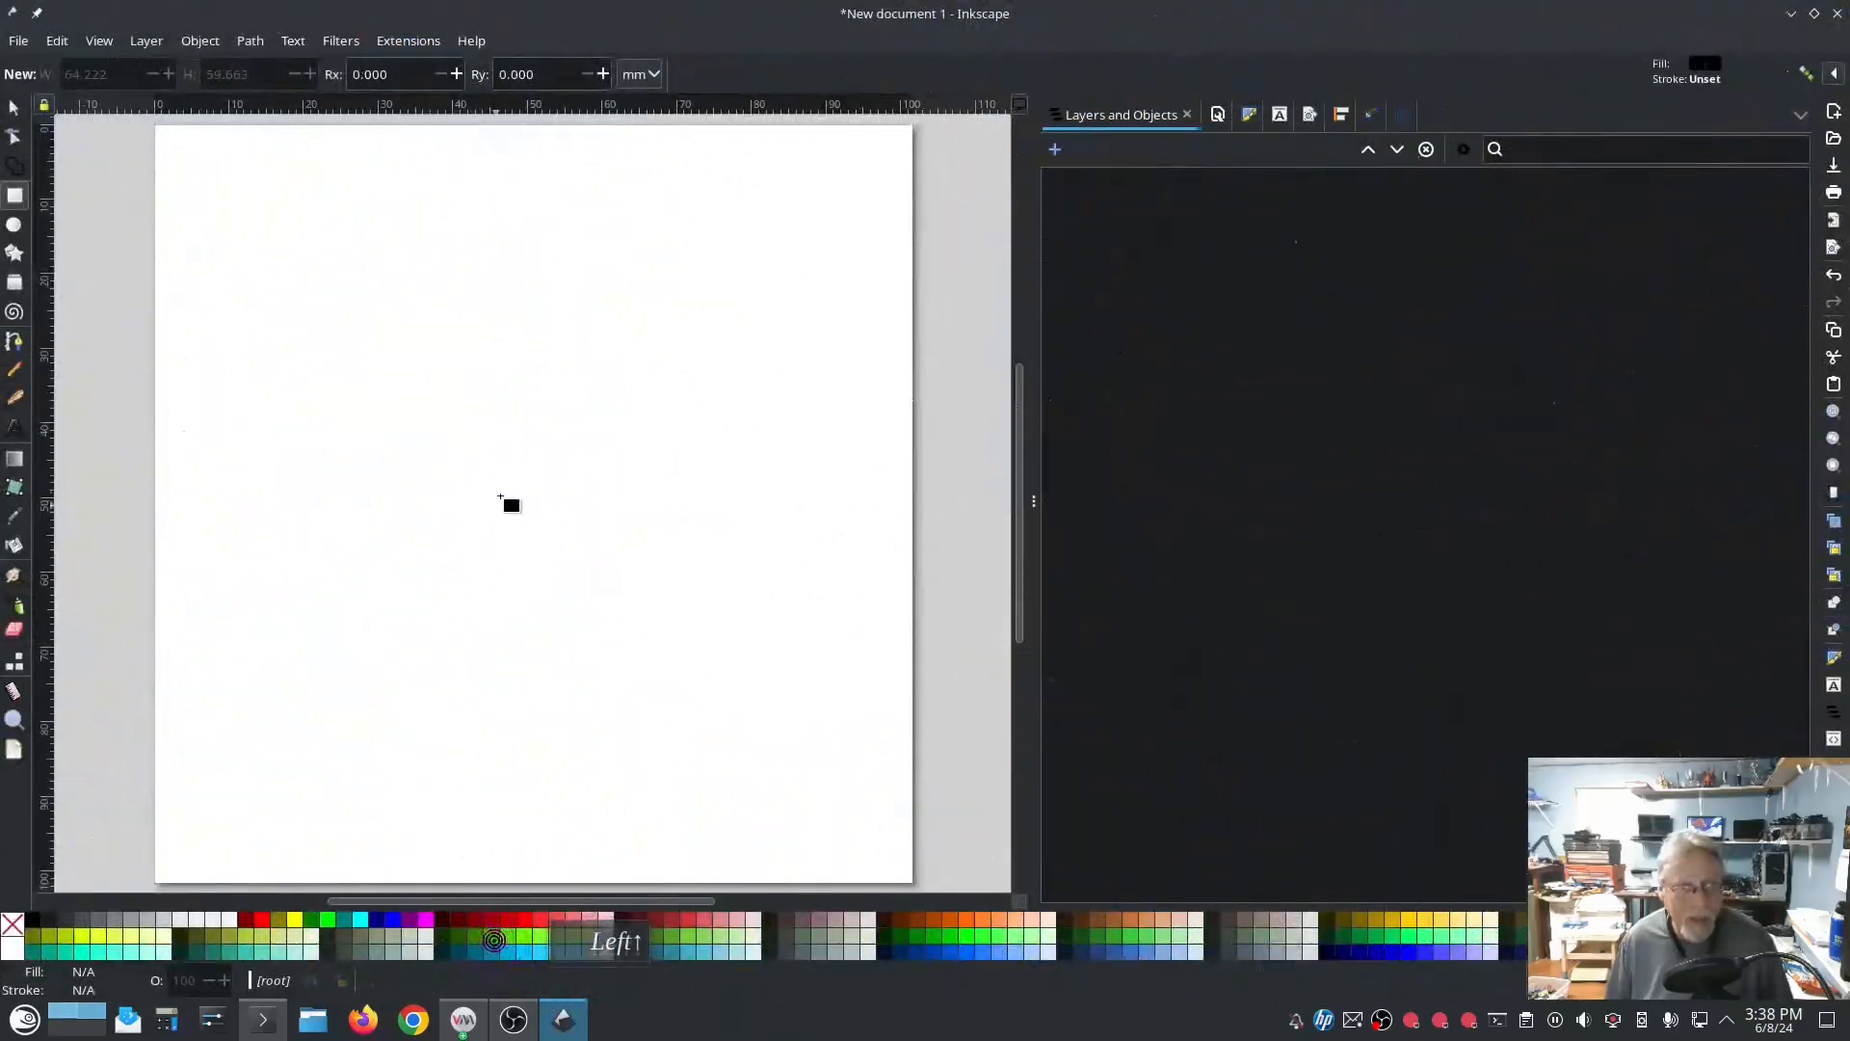
Step: Generate an Ink/Stitch Font Sampling sheet of the Cats font on the canvas and look over its glyphs
{"action": "left_click", "coordinate": [393, 44]}
{"action": "mouse_move", "coordinate": [544, 300]}
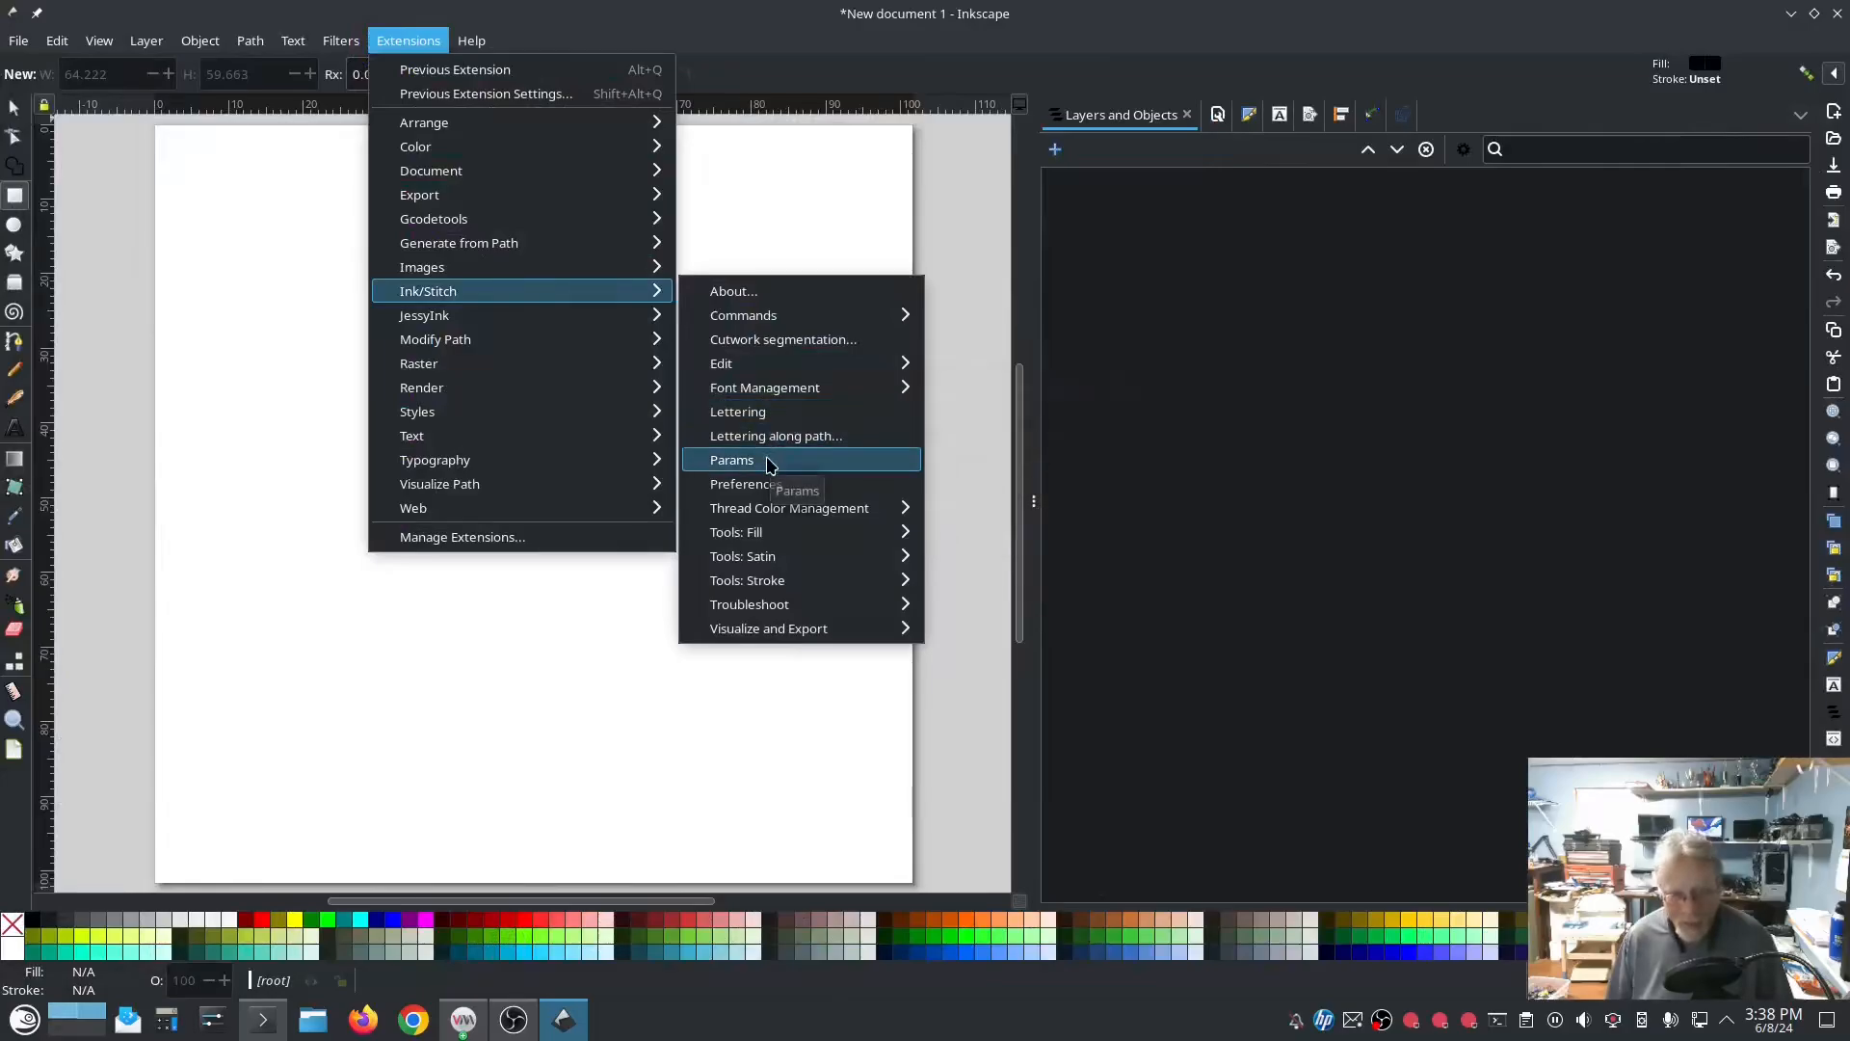
{"action": "mouse_move", "coordinate": [882, 390]}
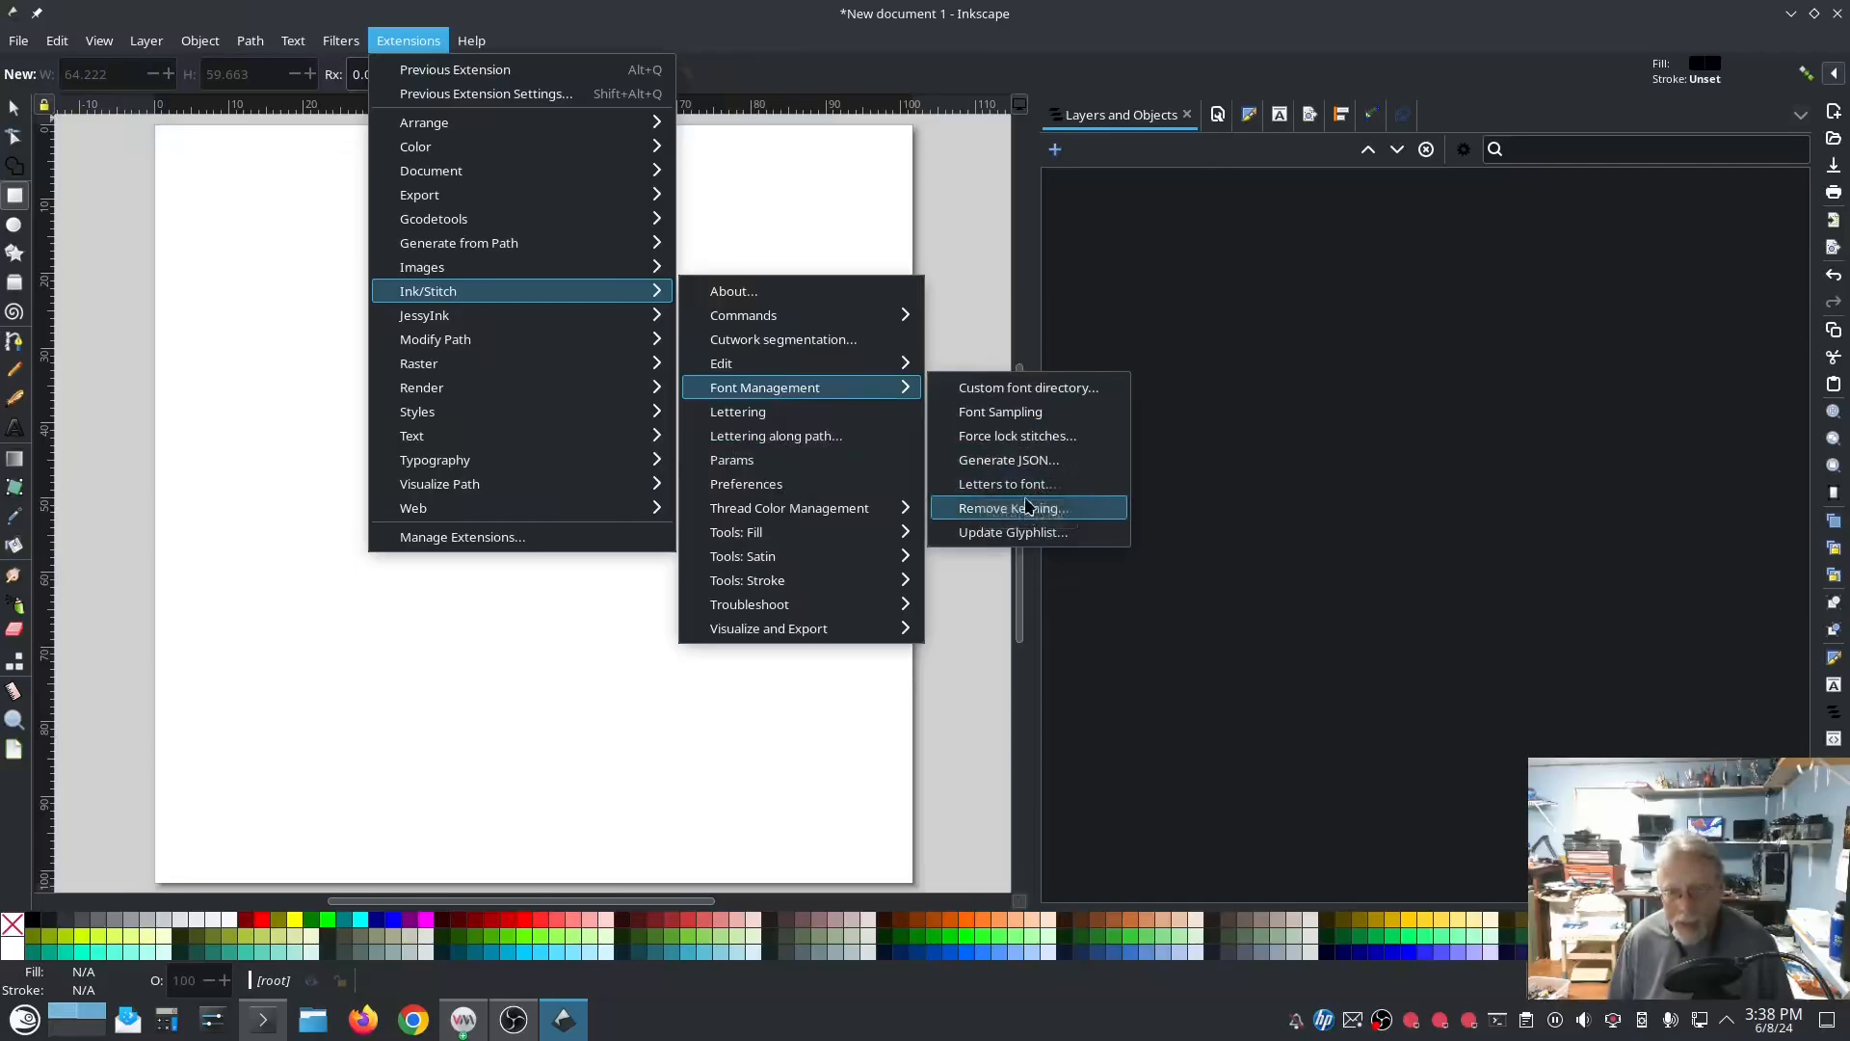
{"action": "left_click", "coordinate": [1014, 423]}
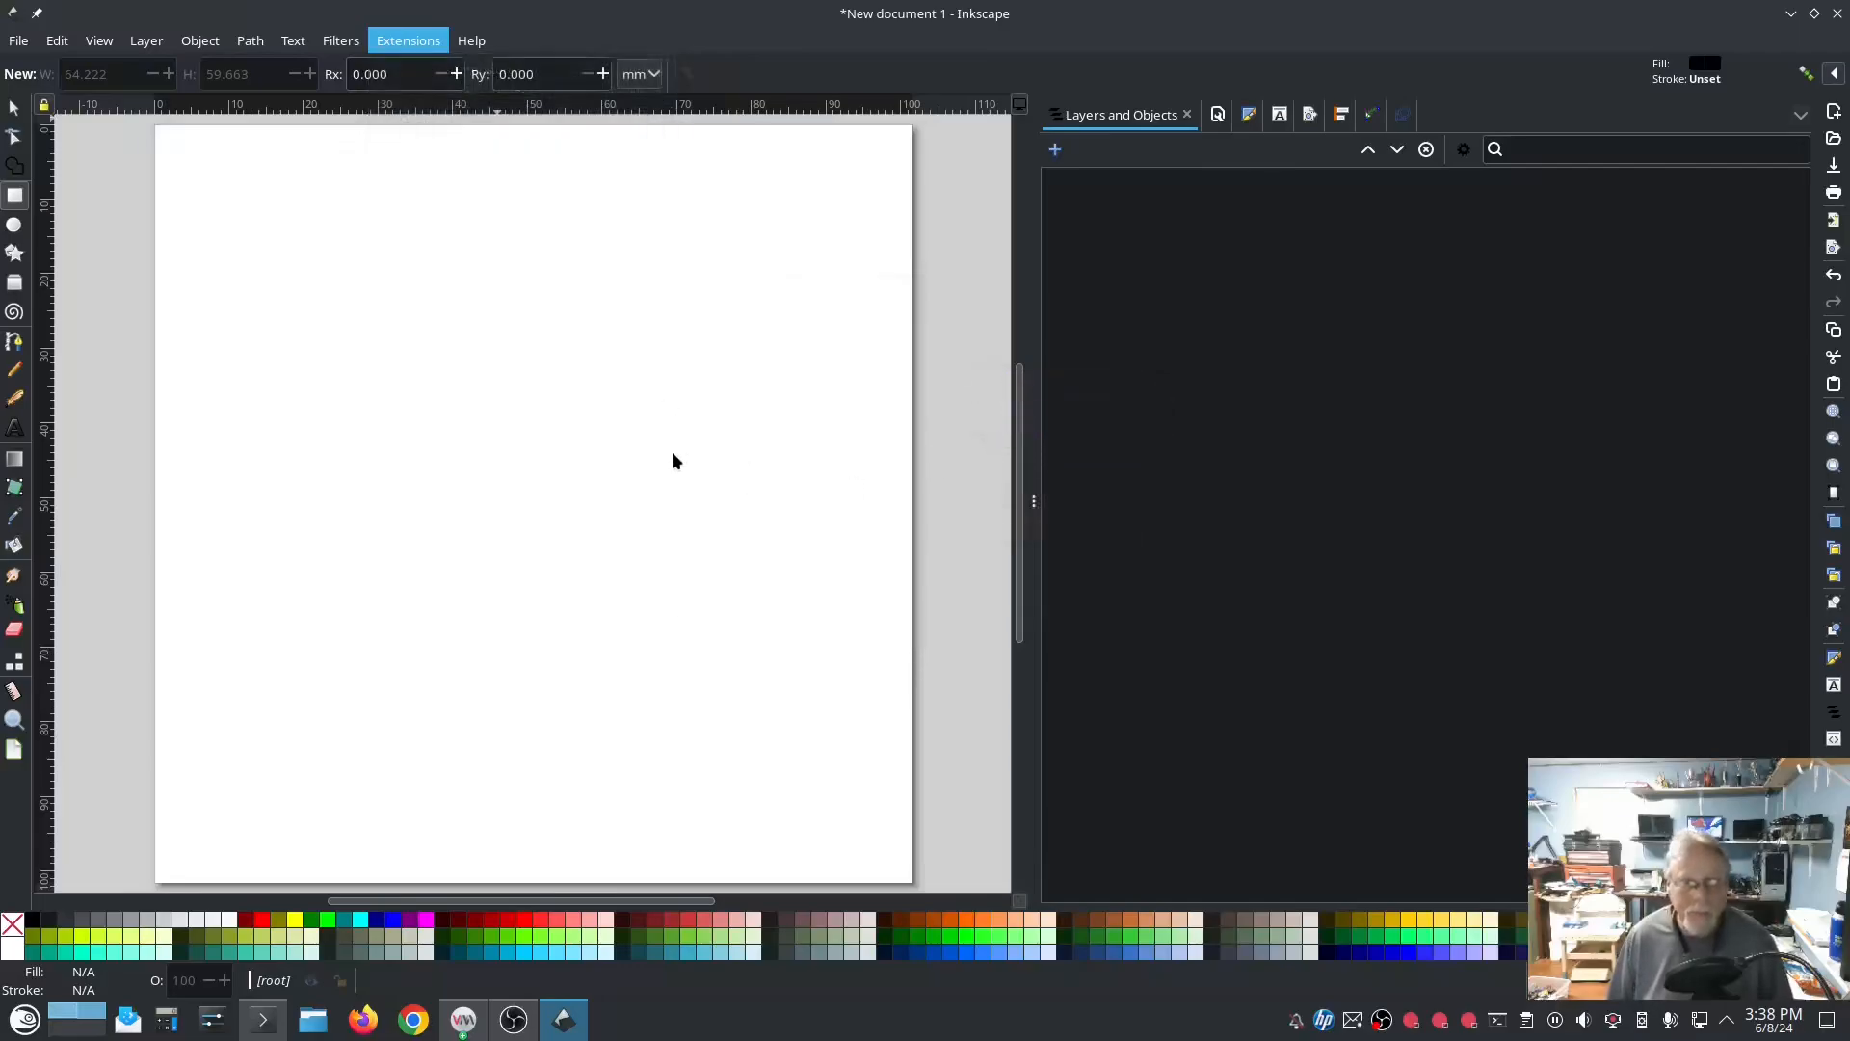
{"action": "left_click", "coordinate": [1060, 418]}
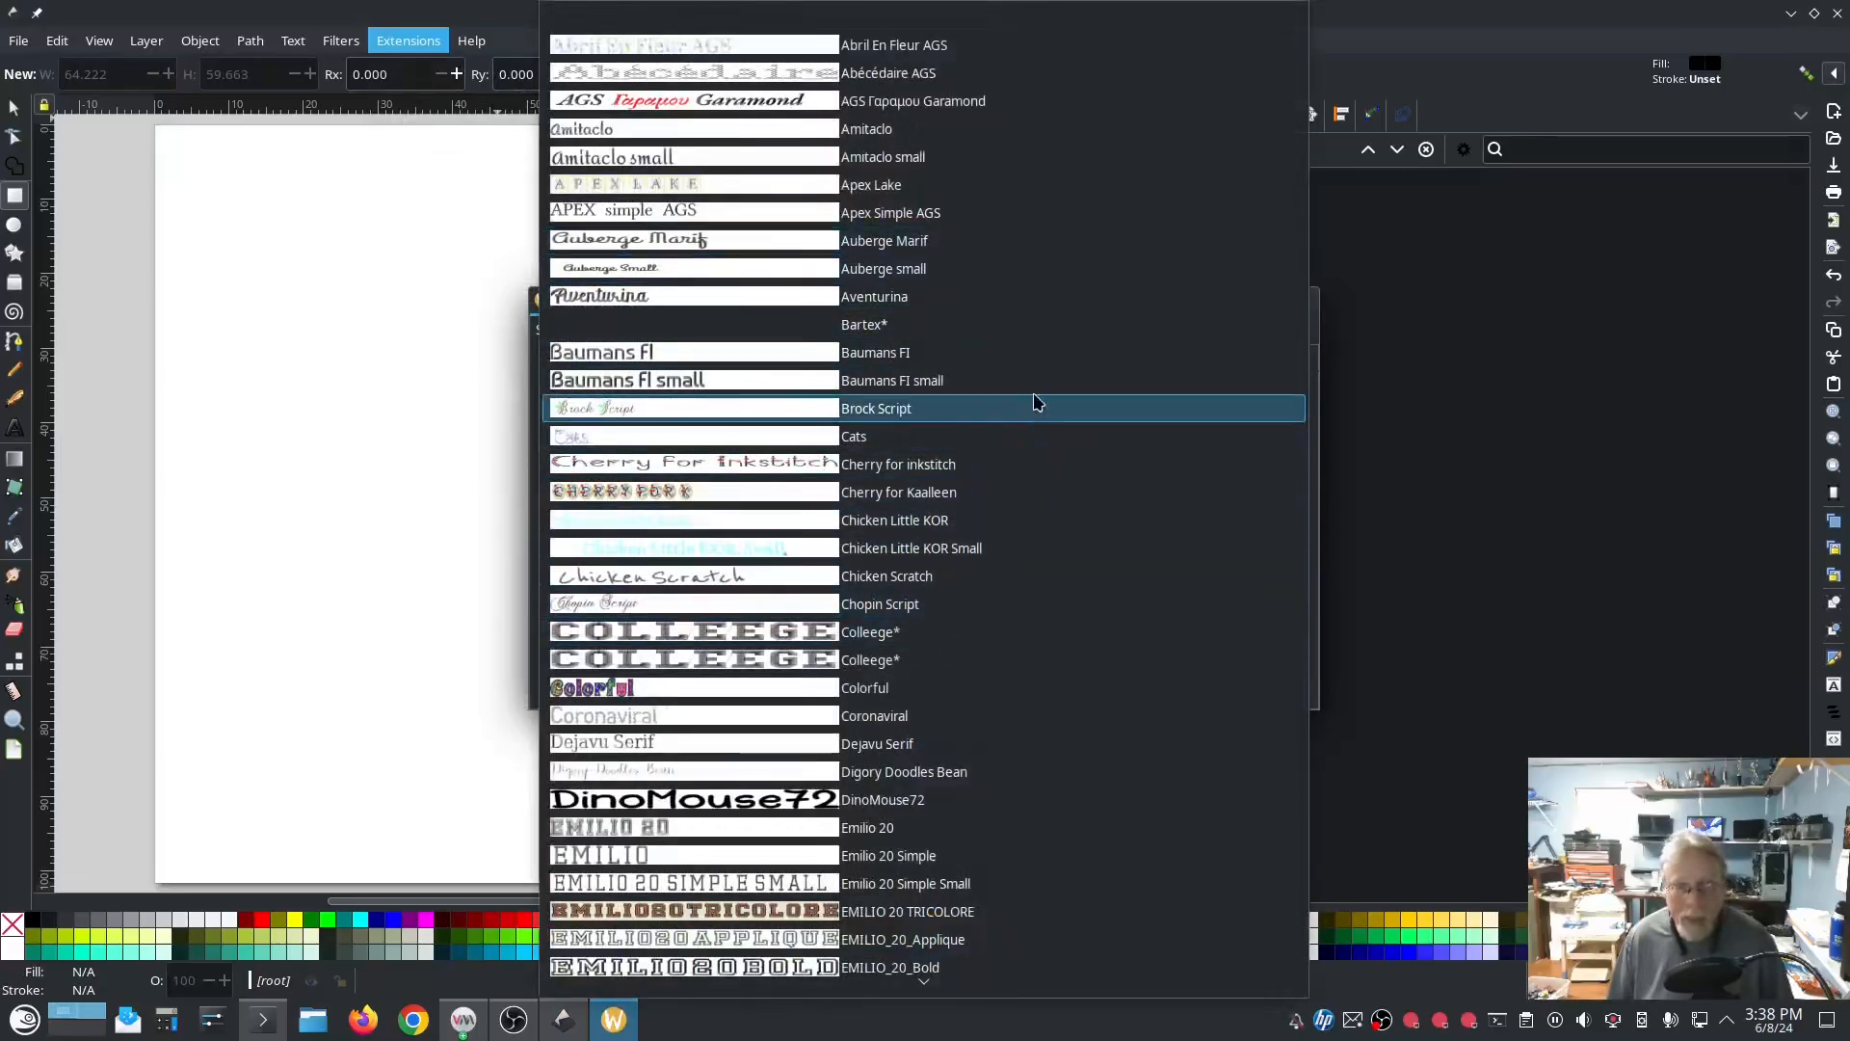
{"action": "left_click", "coordinate": [725, 435]}
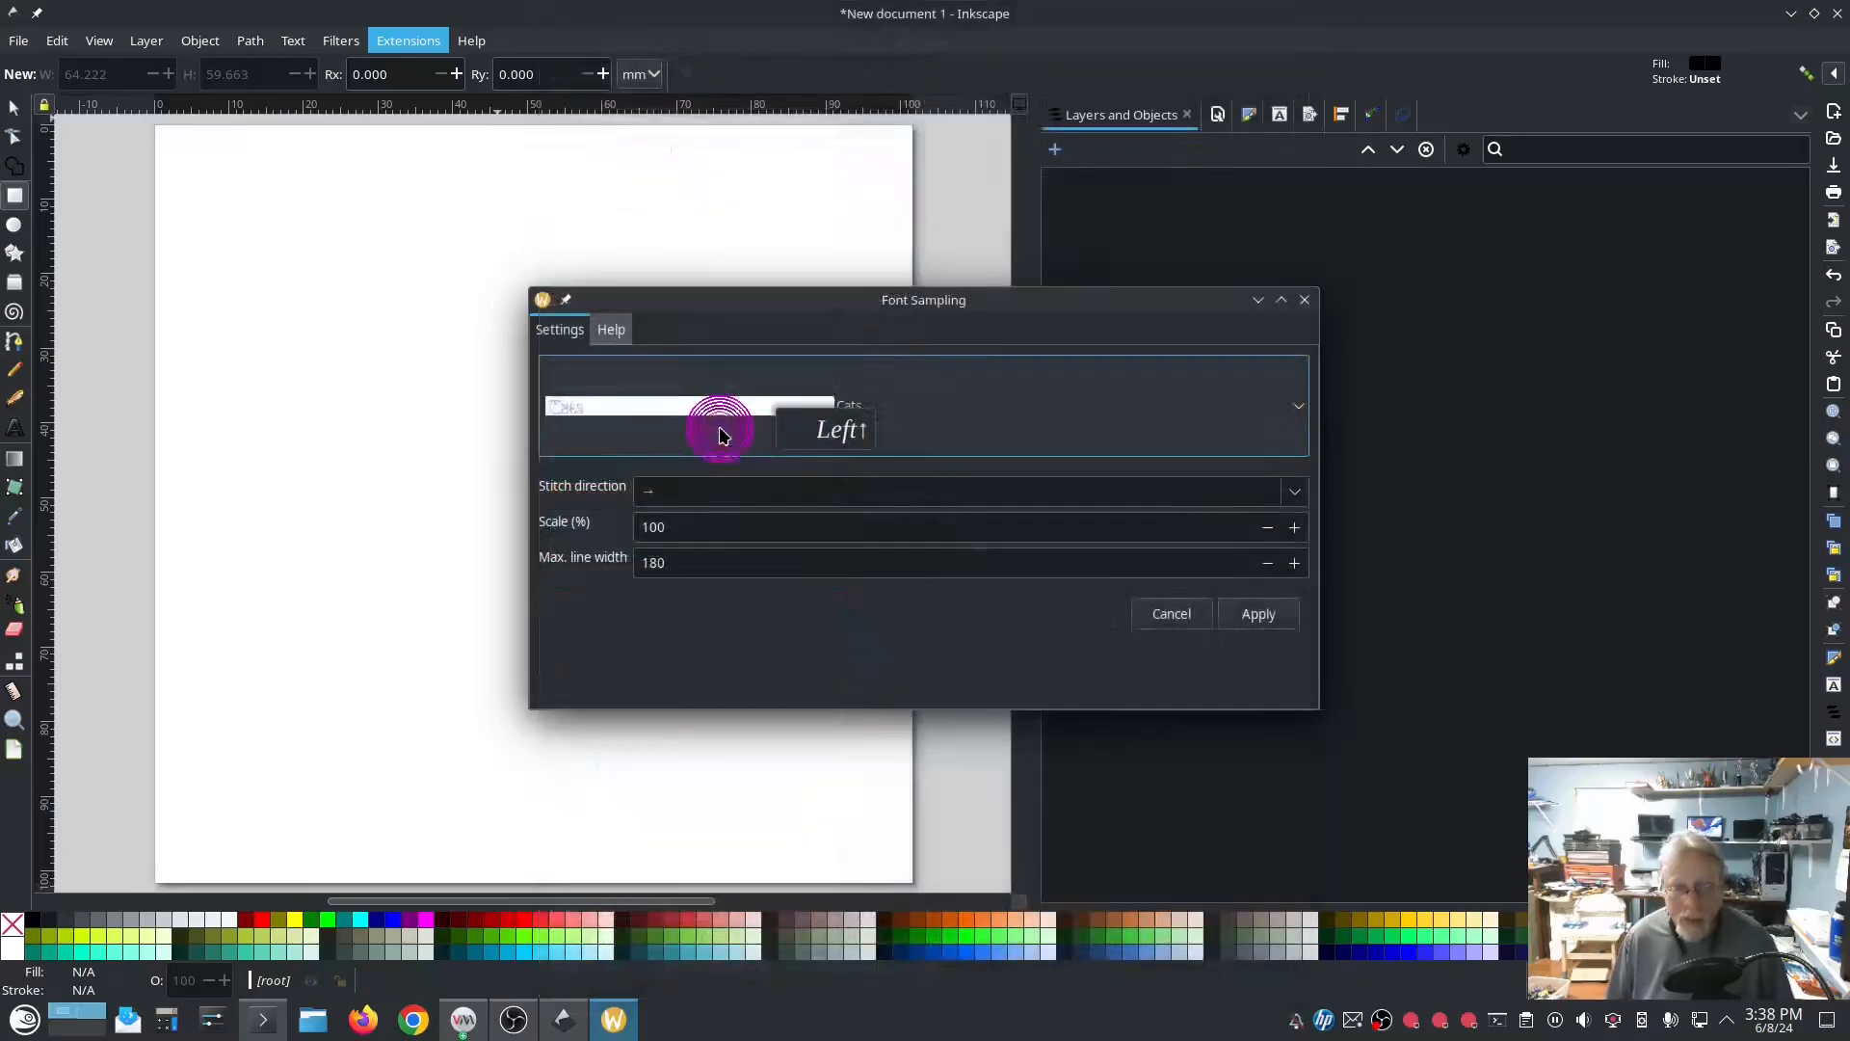
{"action": "left_click", "coordinate": [1253, 611]}
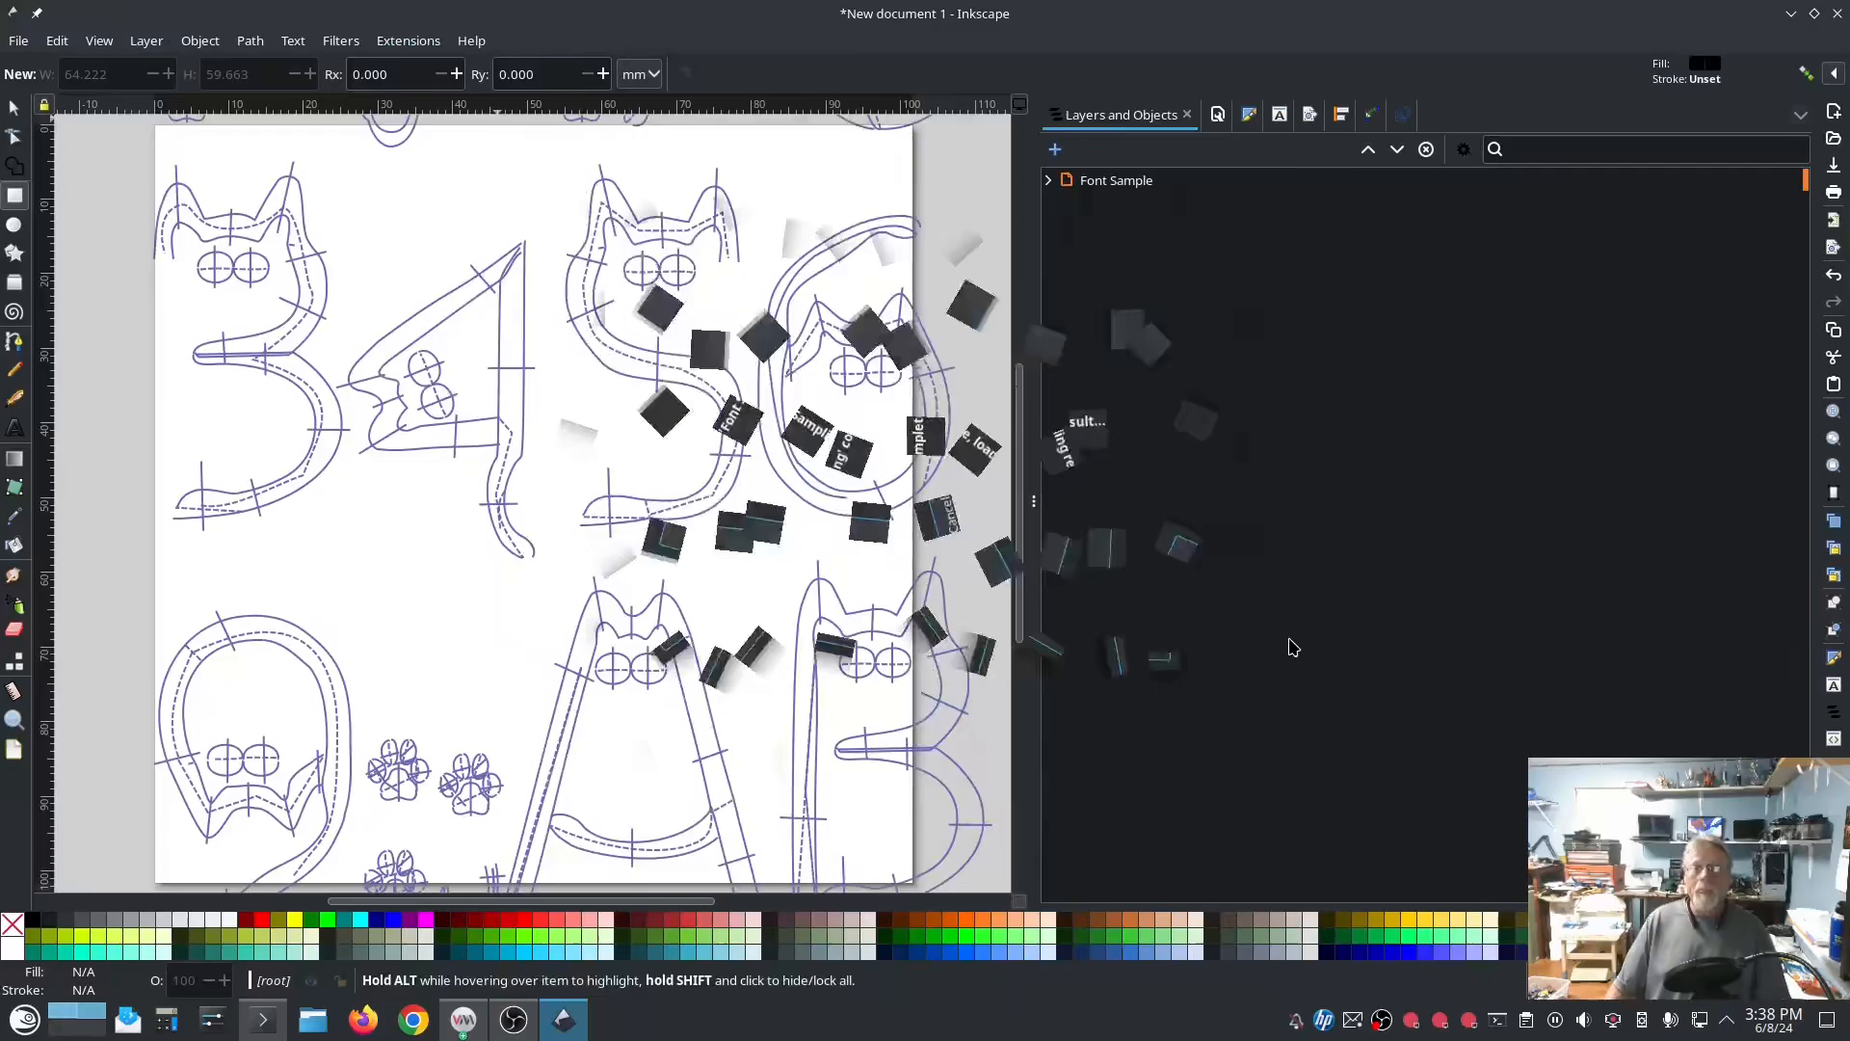
{"action": "scroll", "coordinate": [876, 627], "scroll_direction": "down", "scroll_amount": 3, "text": "ctrl"}
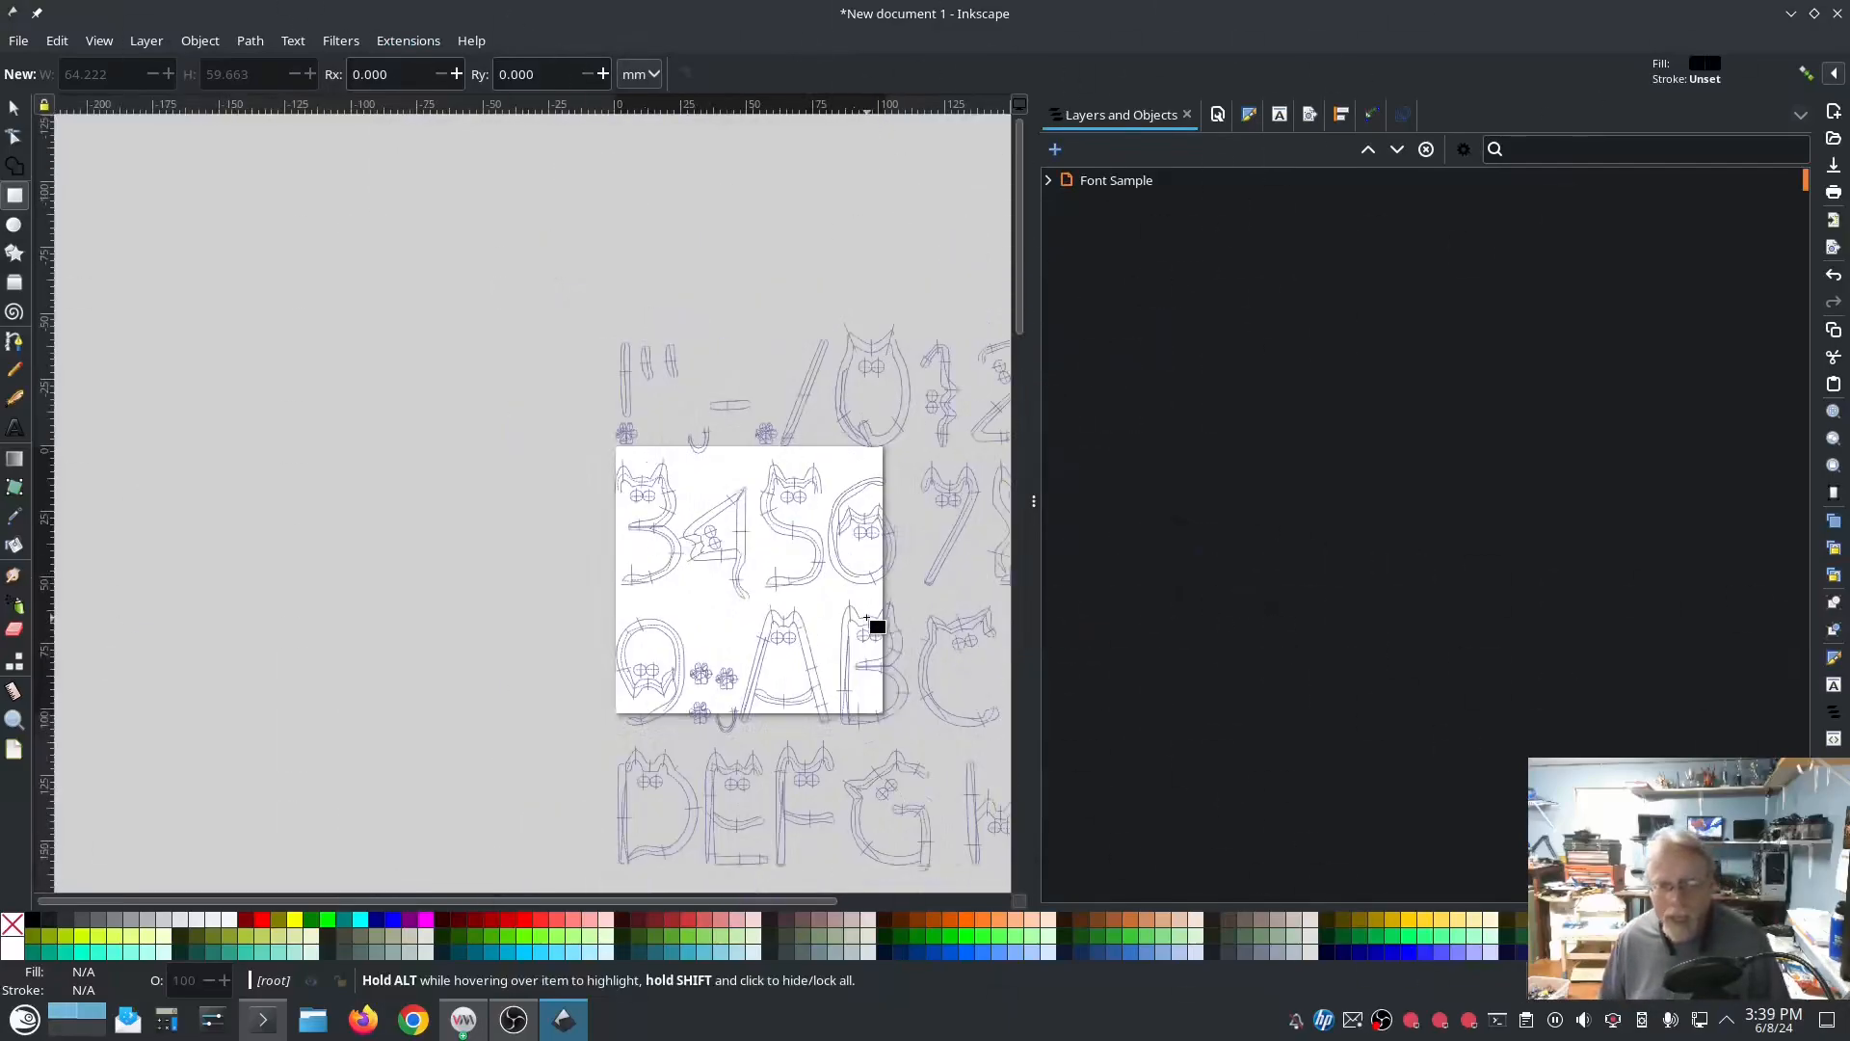
{"action": "left_click_drag", "start_coordinate": [867, 618], "coordinate": [598, 442]}
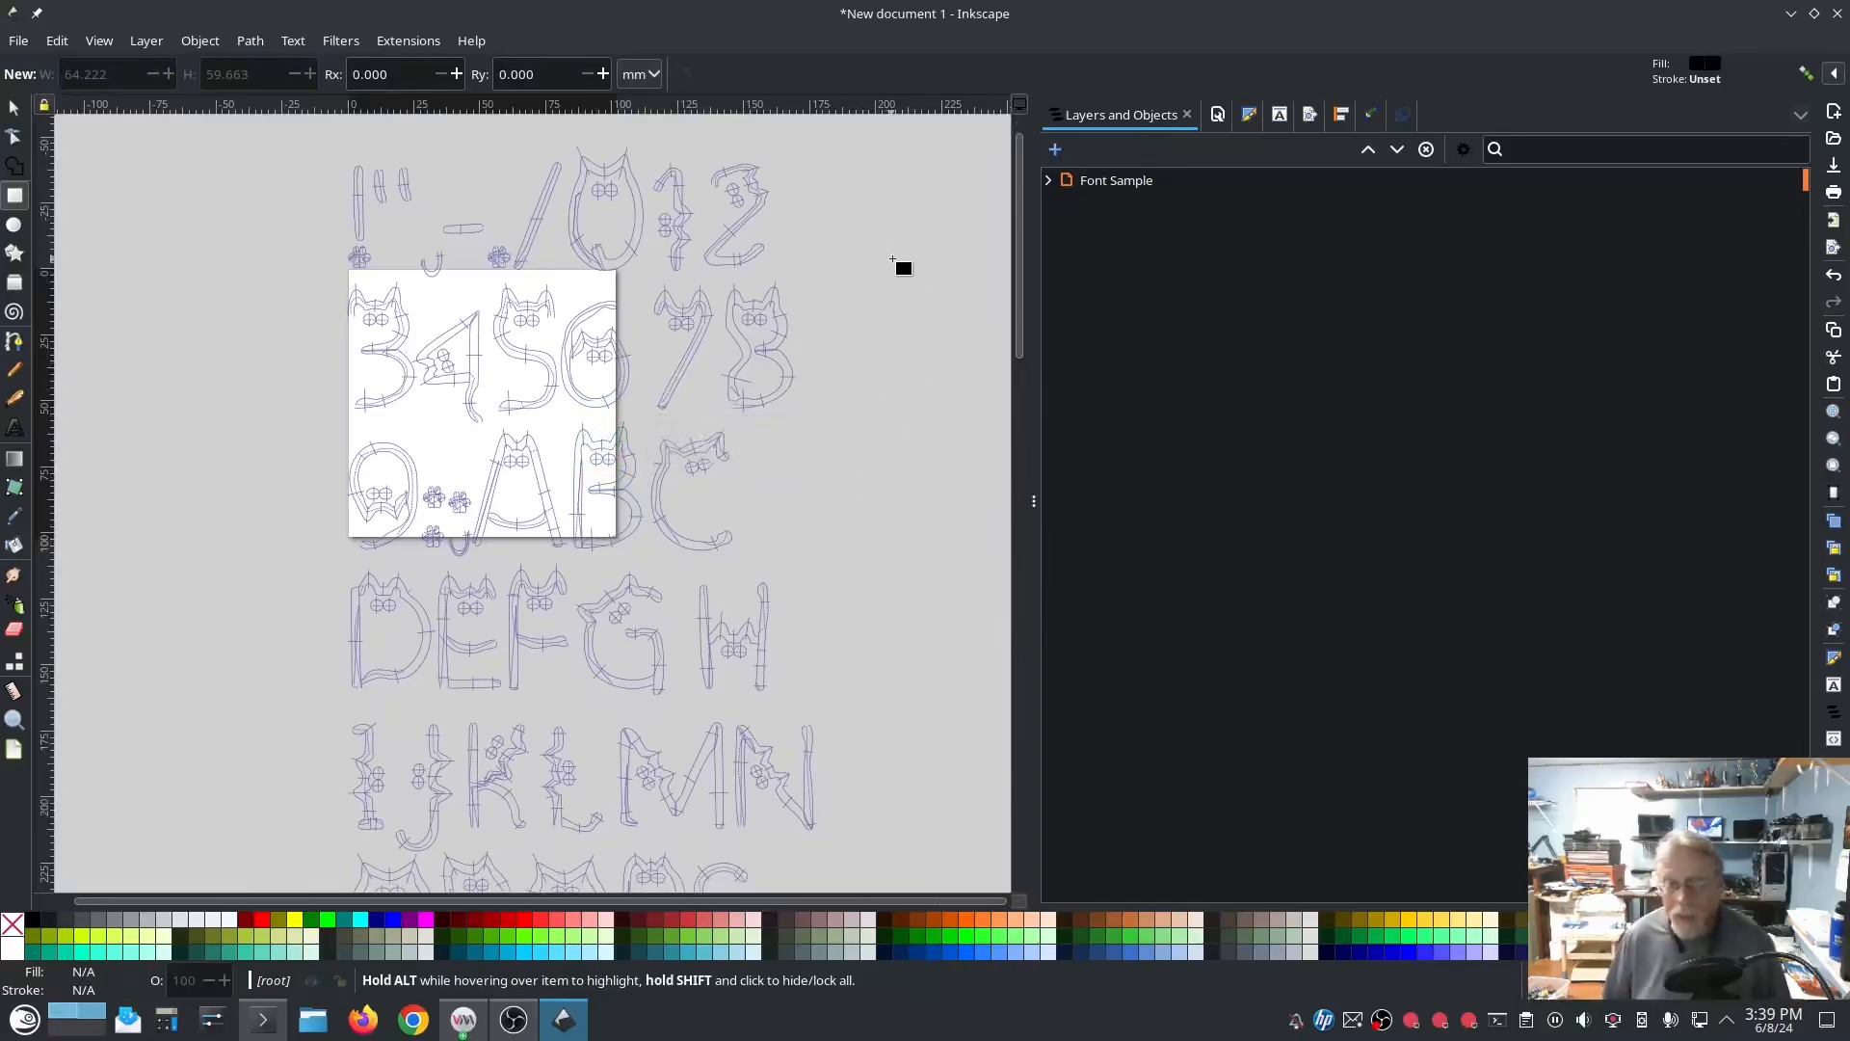
Step: Try to generate a Font Sampling sheet of the Colleege* font, and delete the existing Font Sample layer
{"action": "left_click", "coordinate": [1113, 180]}
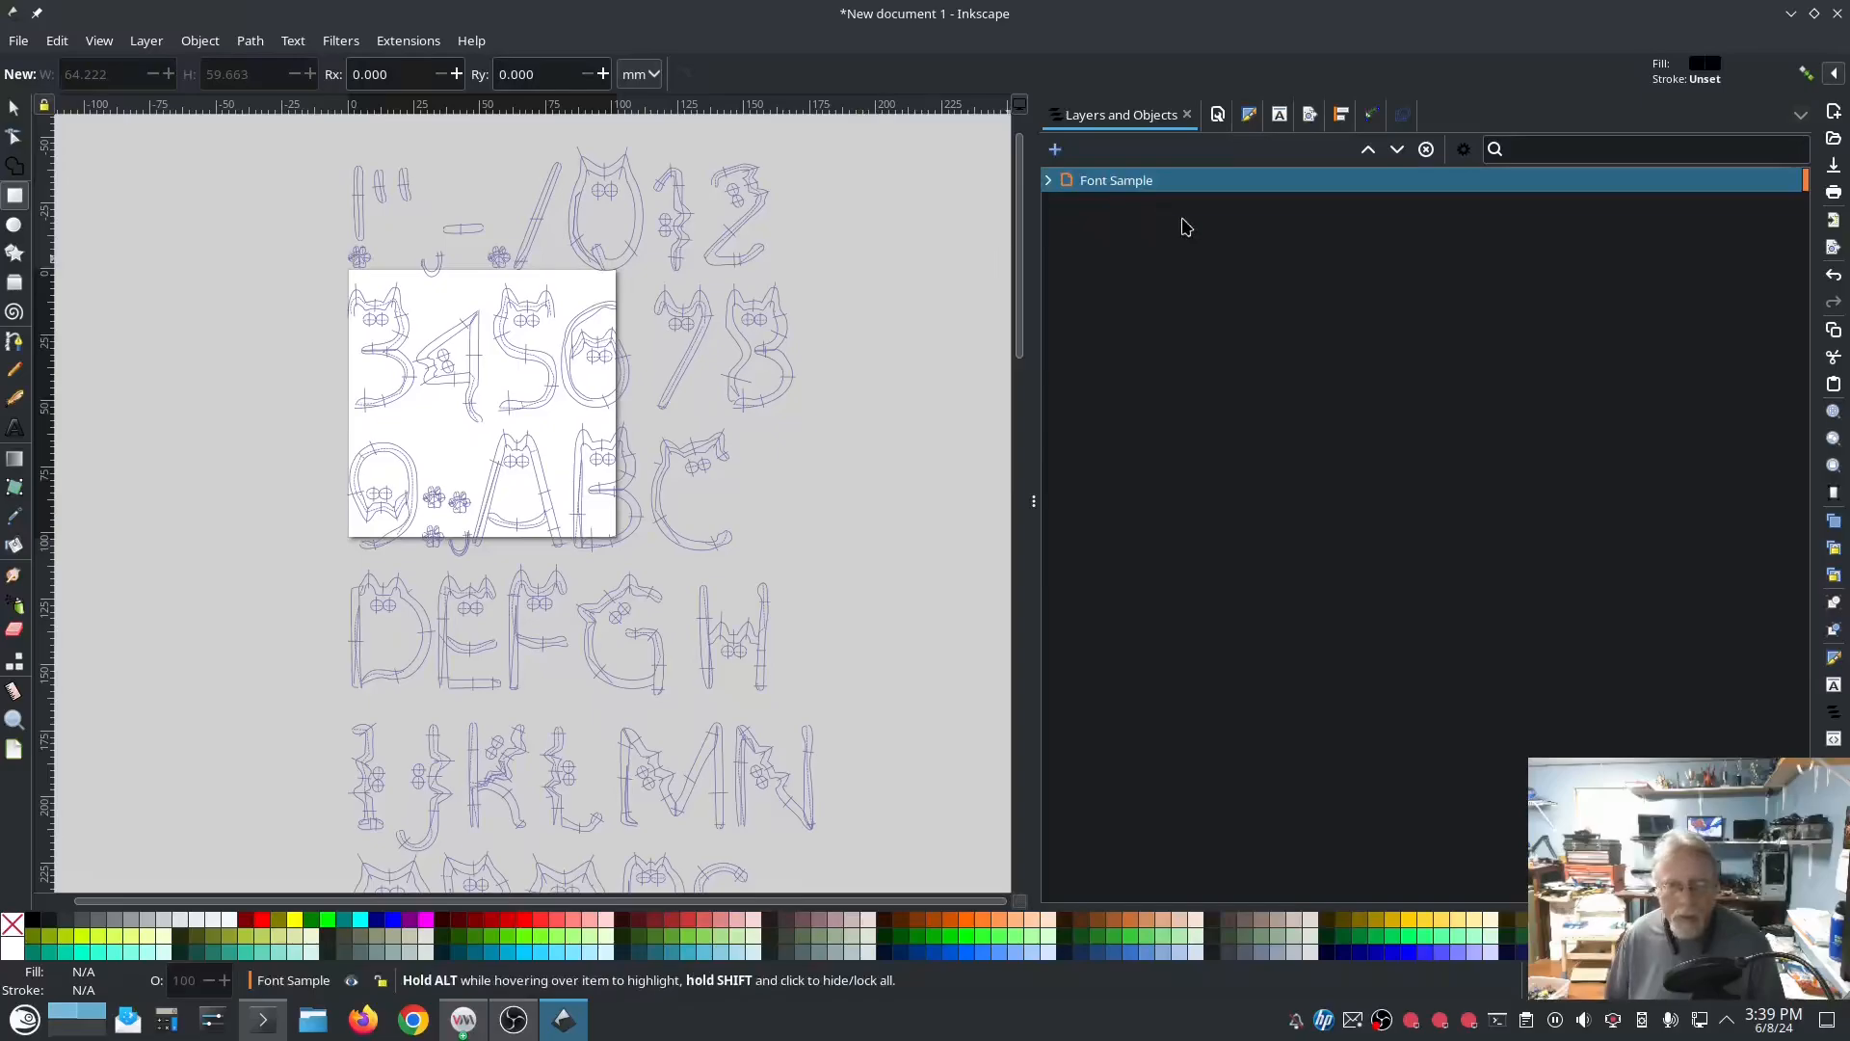
{"action": "left_click", "coordinate": [422, 43]}
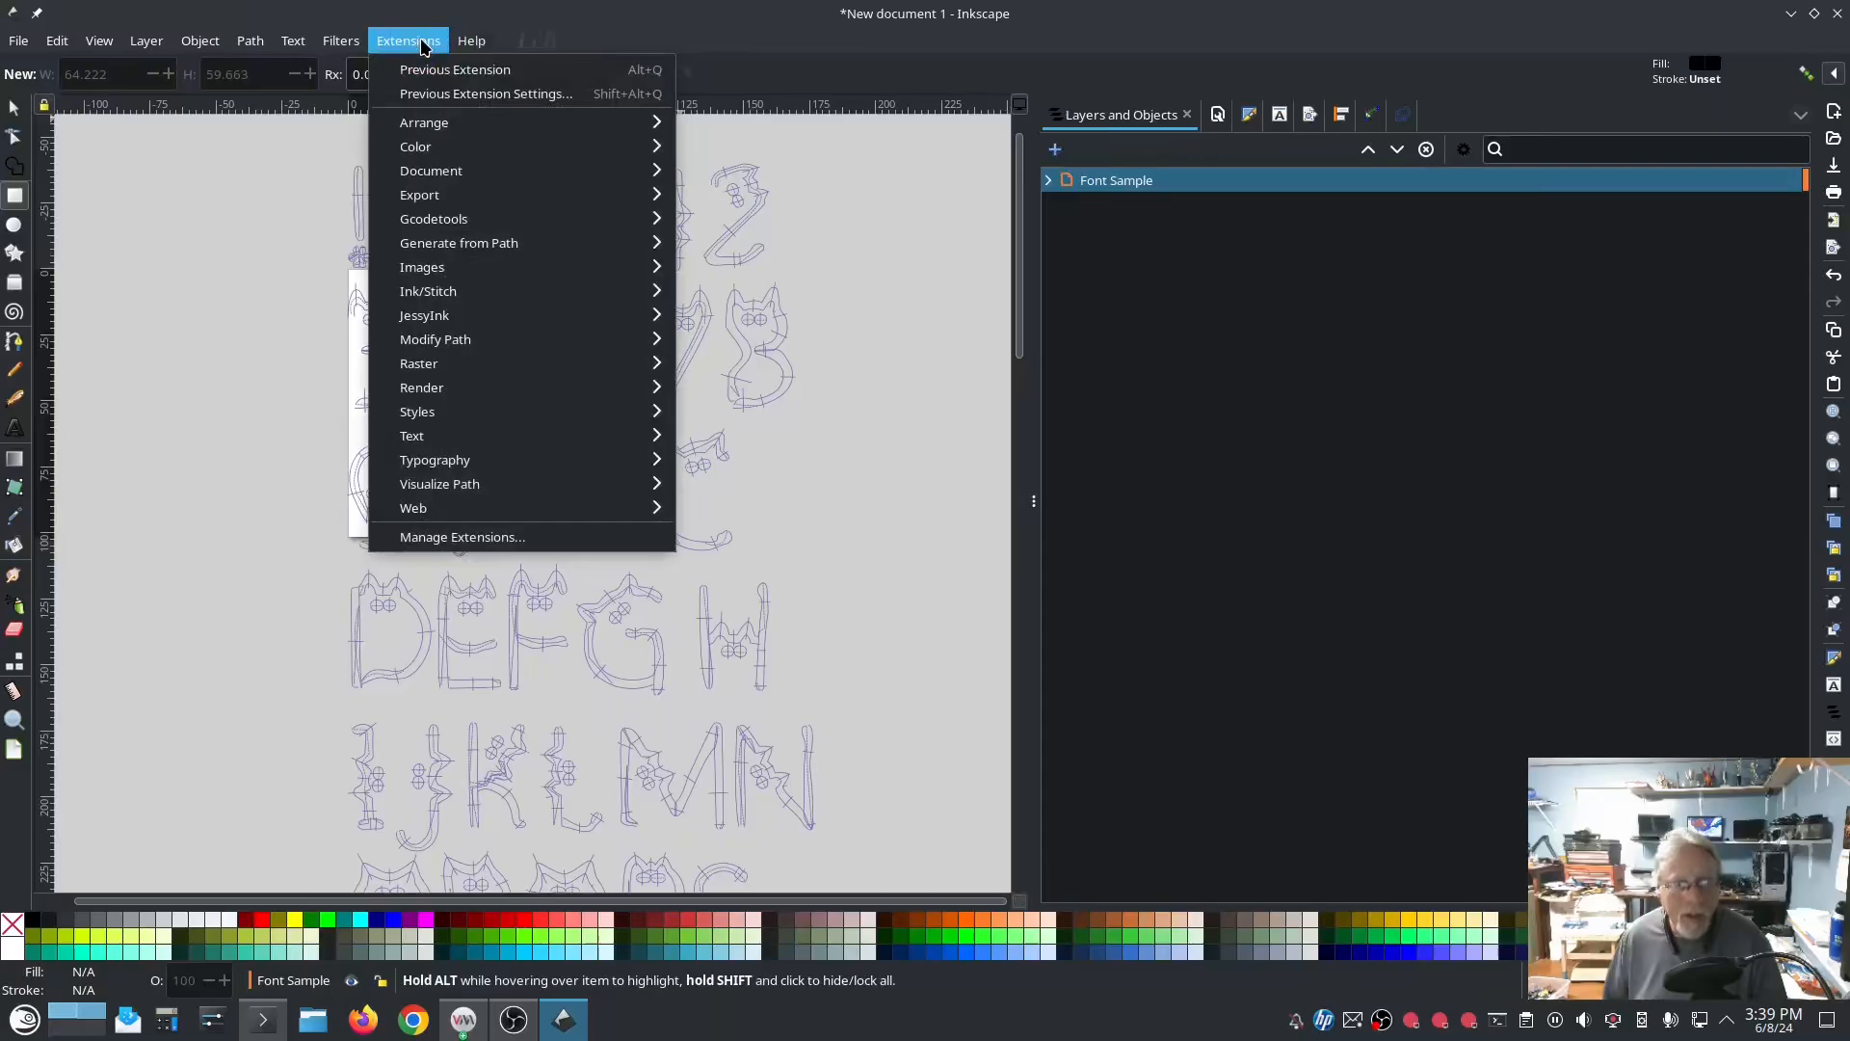
{"action": "mouse_move", "coordinate": [489, 290]}
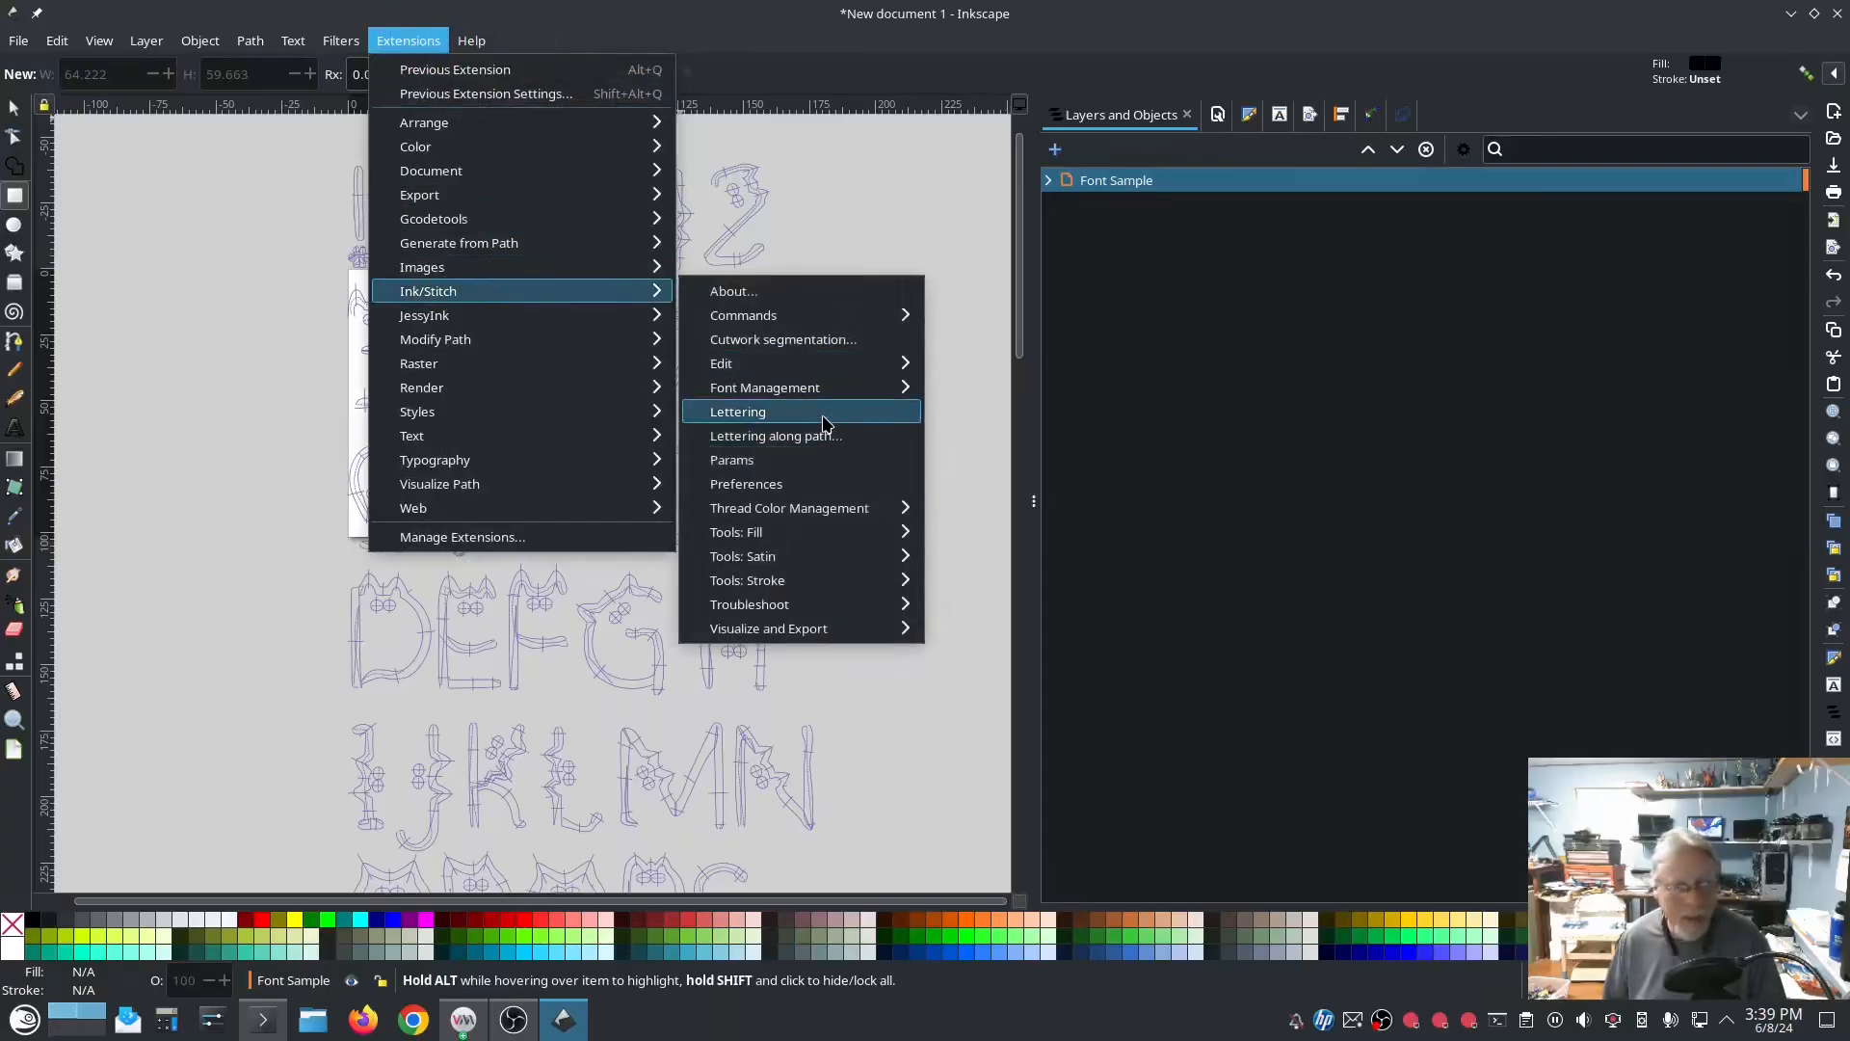
{"action": "mouse_move", "coordinate": [845, 399]}
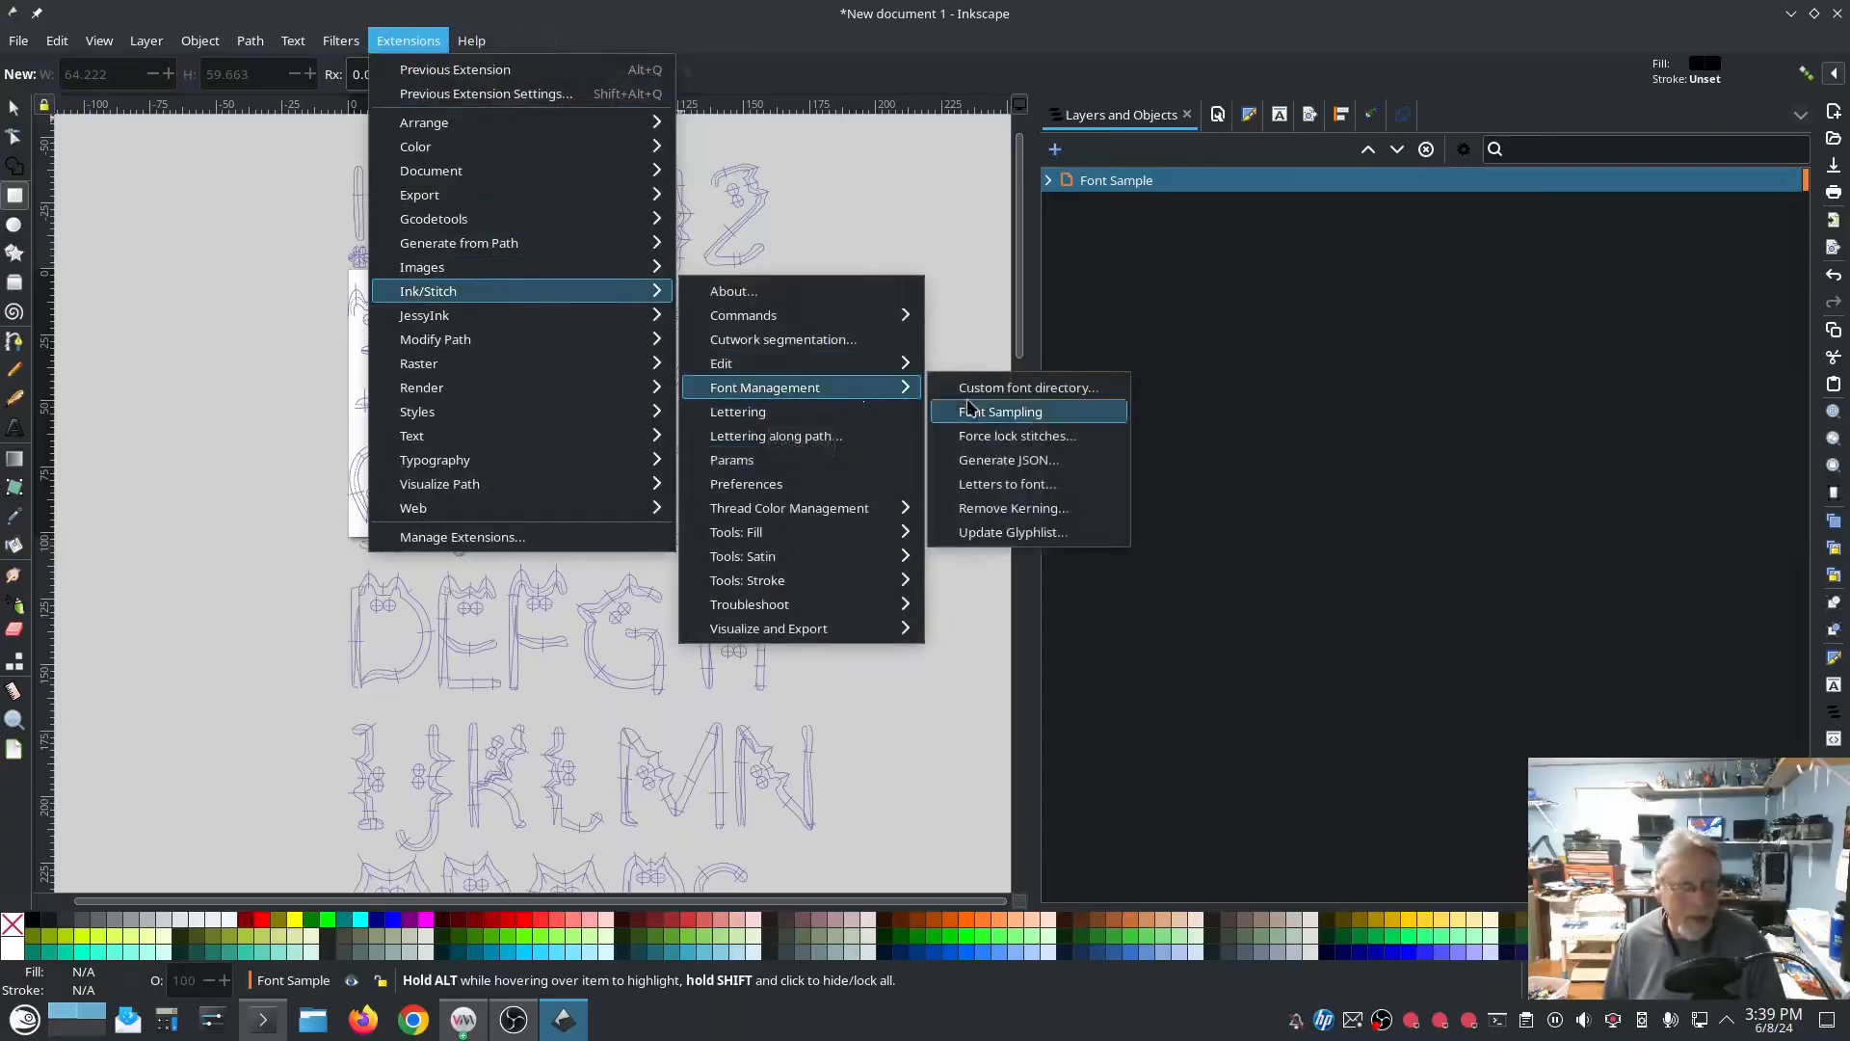
{"action": "left_click", "coordinate": [1017, 418]}
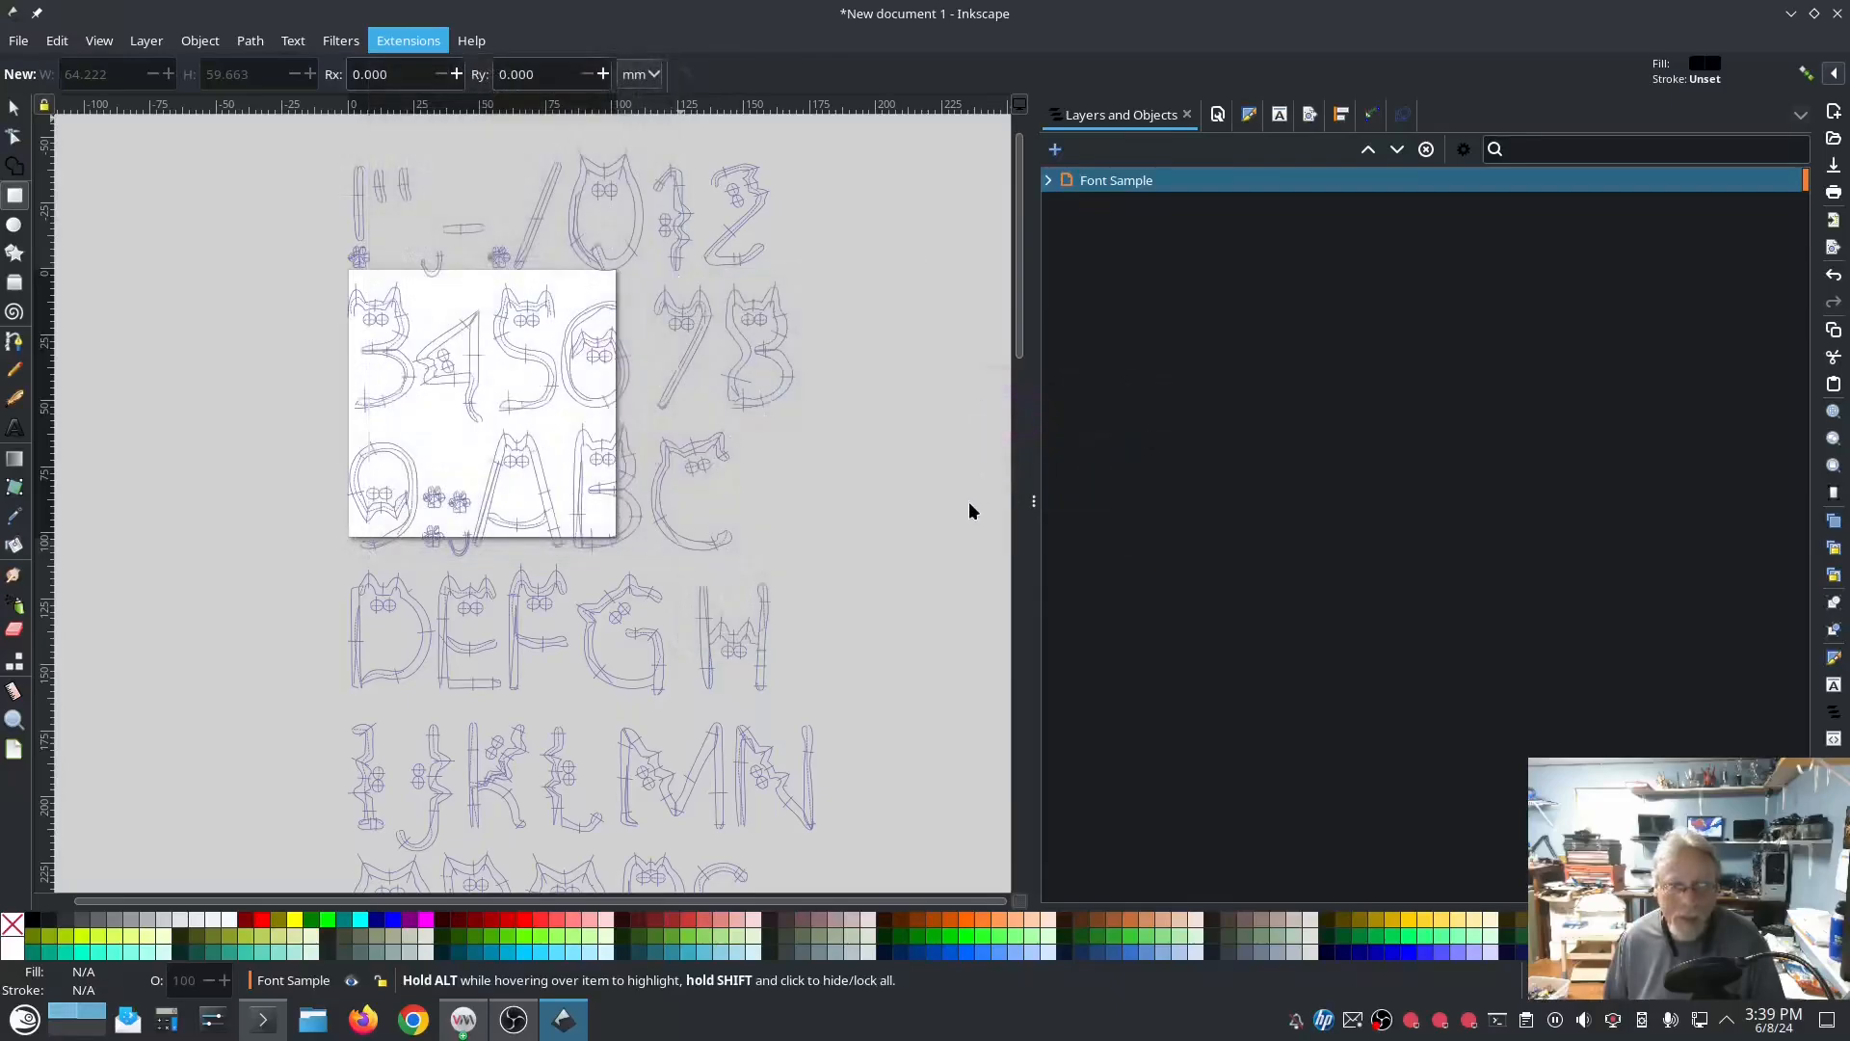
{"action": "left_click", "coordinate": [949, 409]}
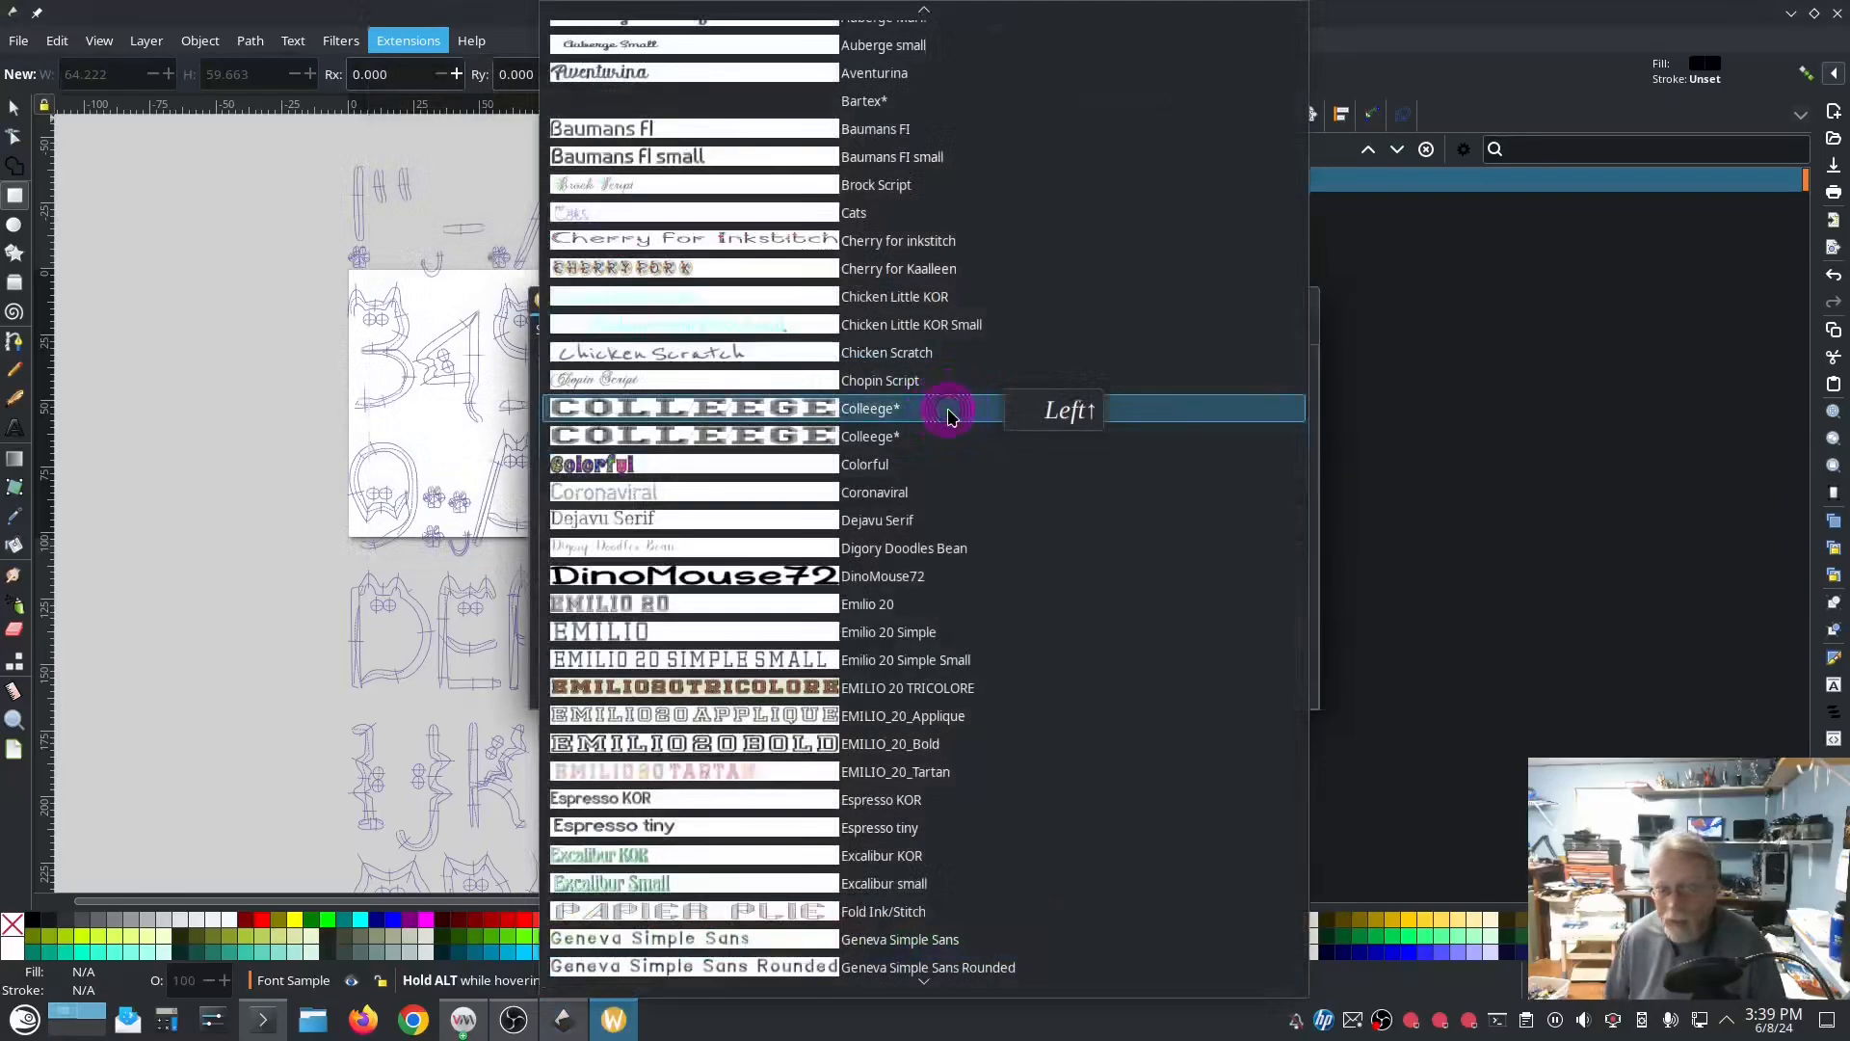
{"action": "left_click", "coordinate": [792, 408]}
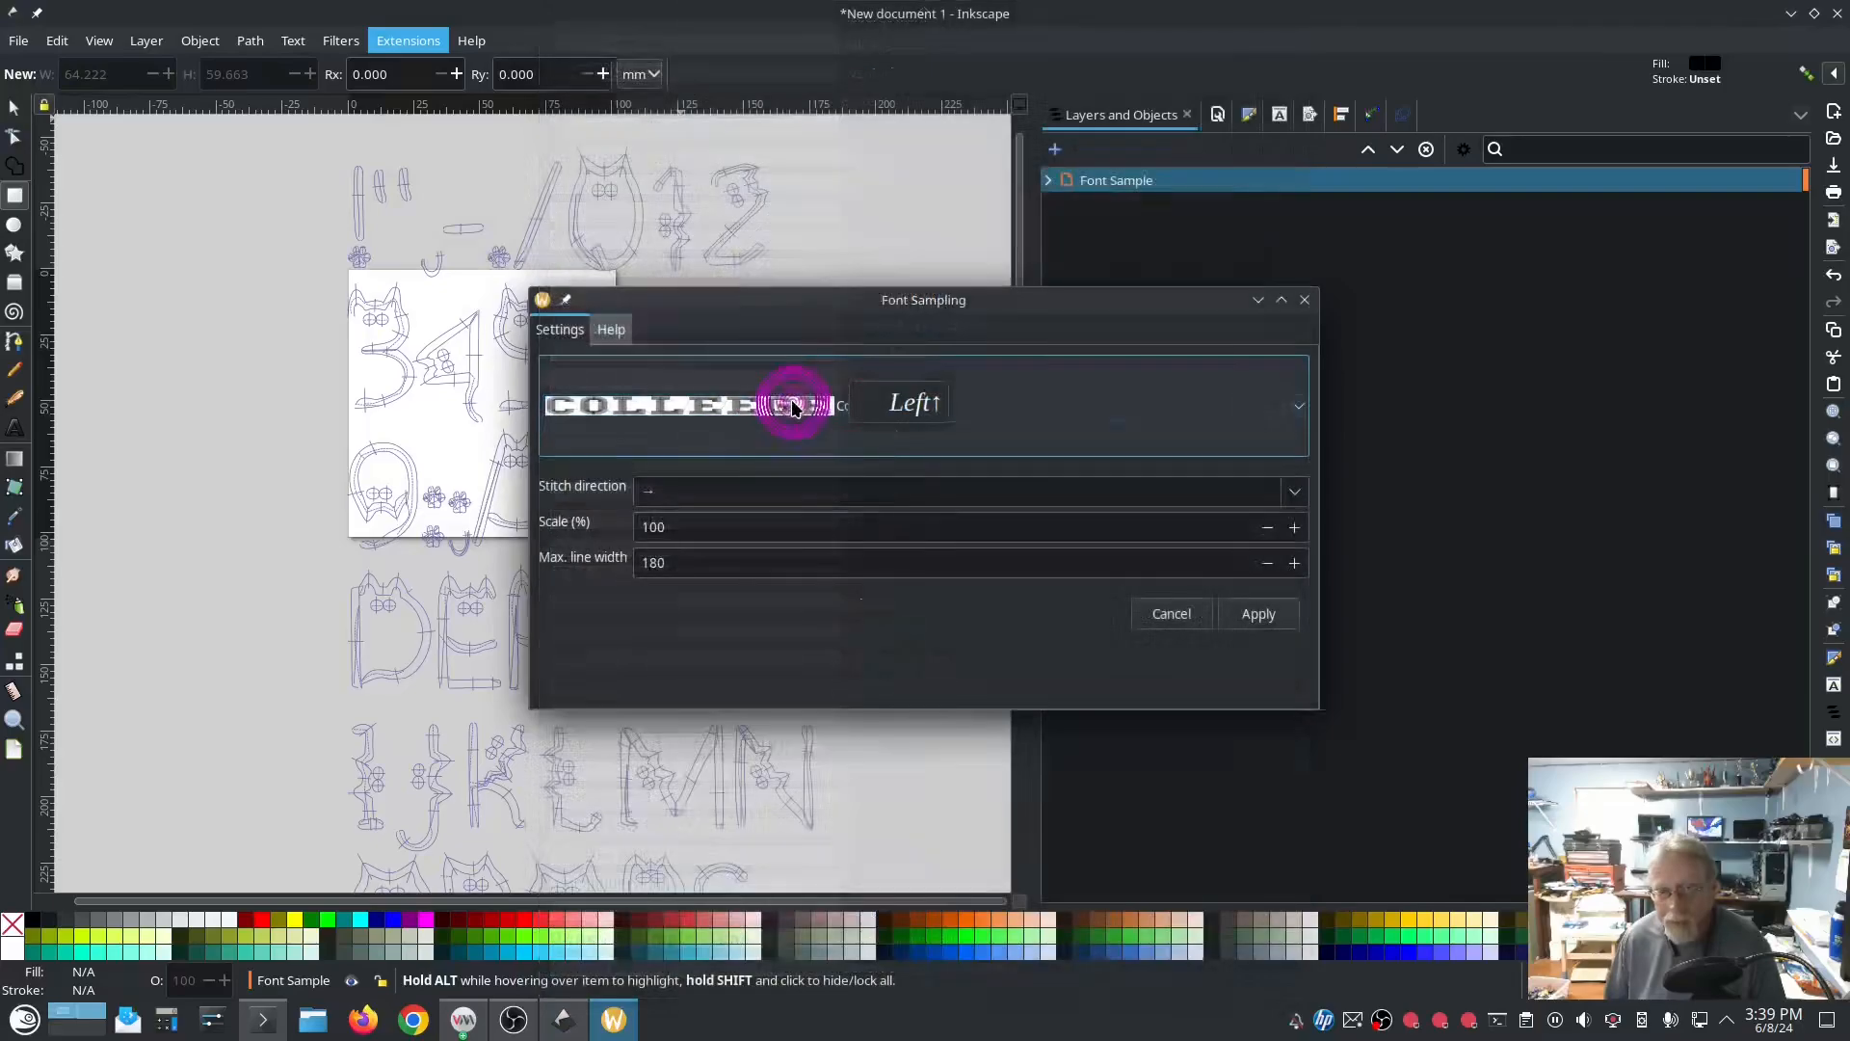
{"action": "left_click", "coordinate": [1256, 613]}
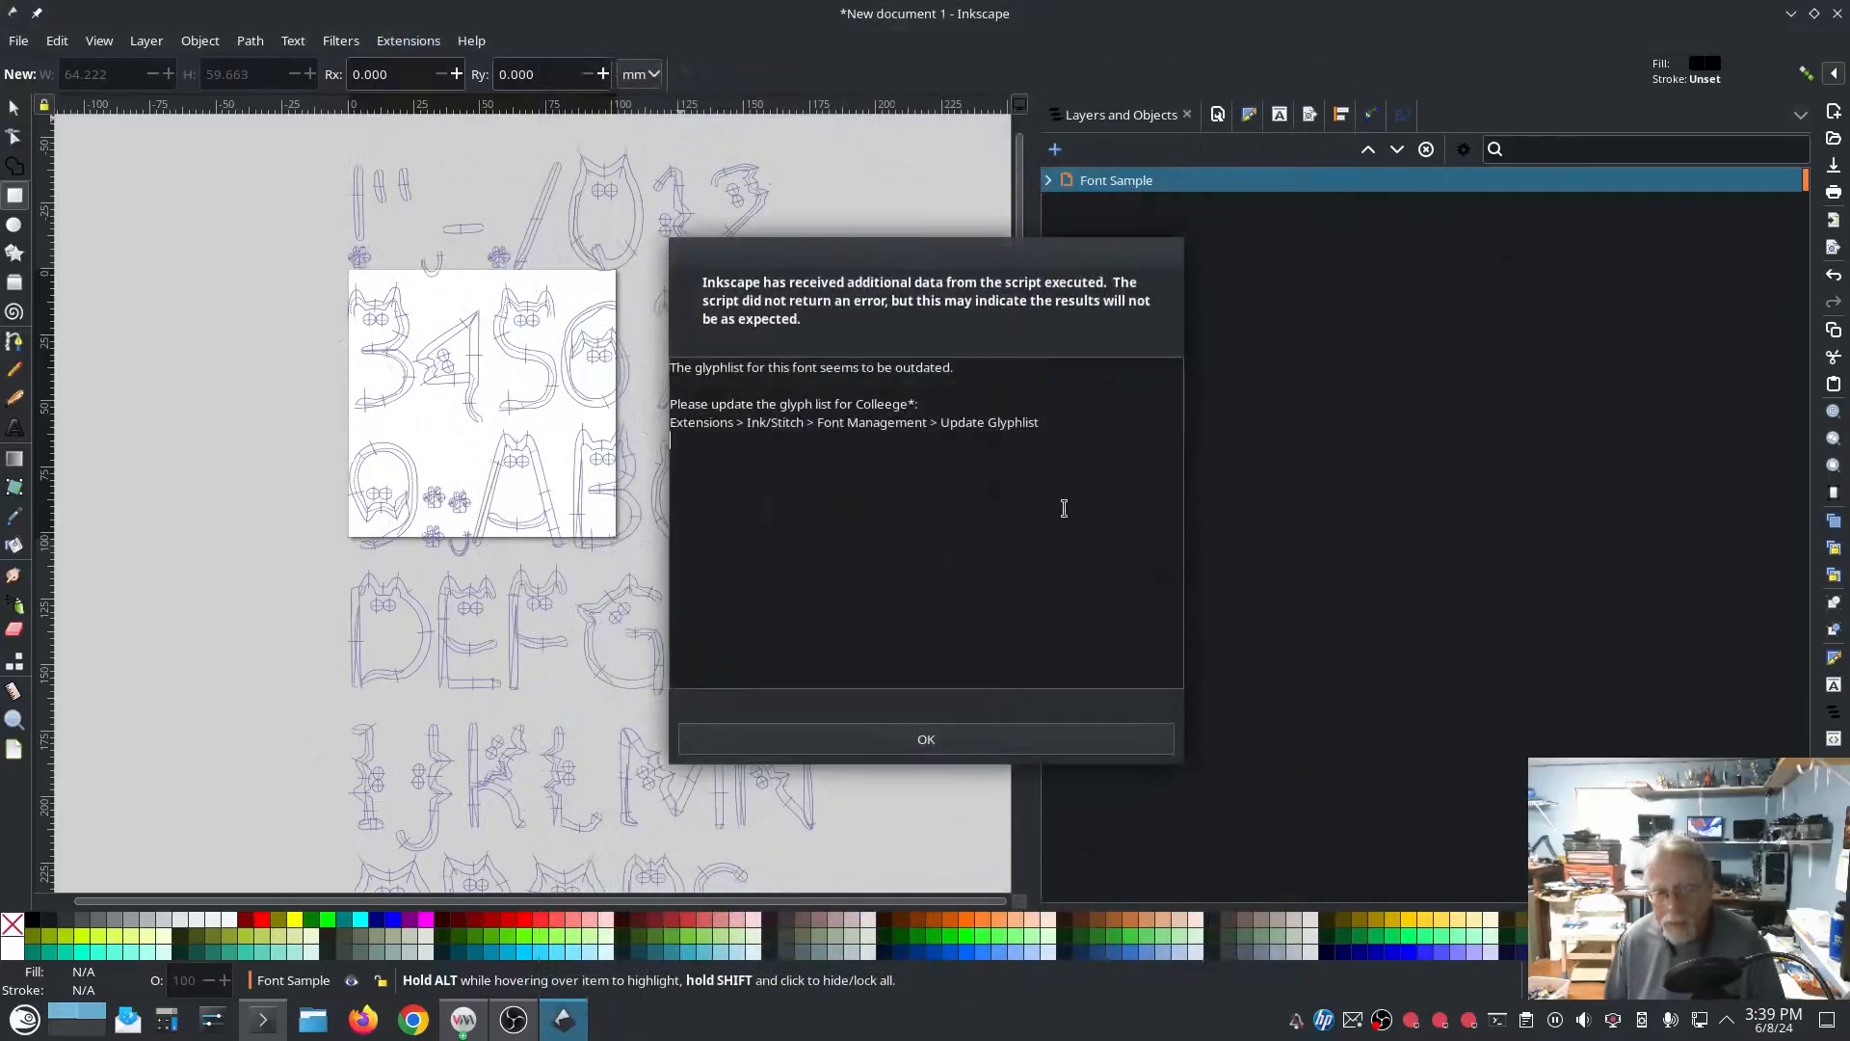
{"action": "left_click", "coordinate": [955, 740]}
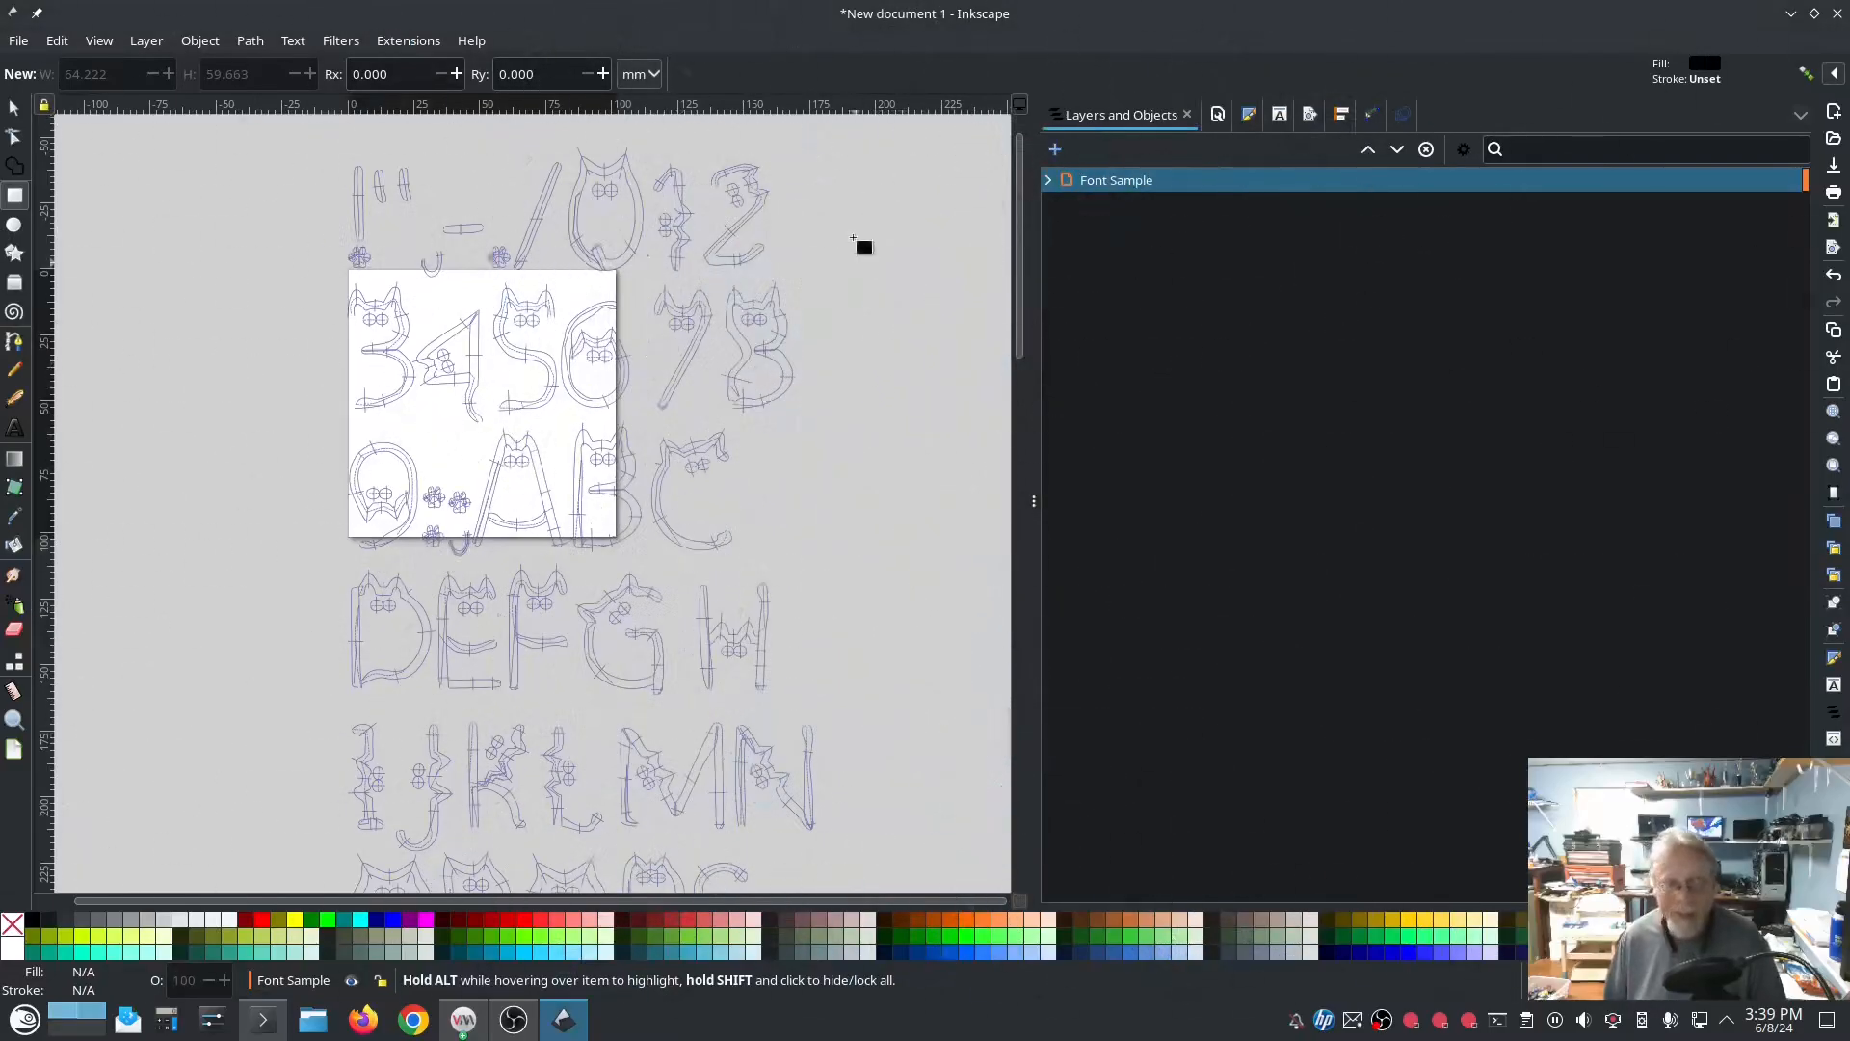
{"action": "left_click", "coordinate": [1101, 182]}
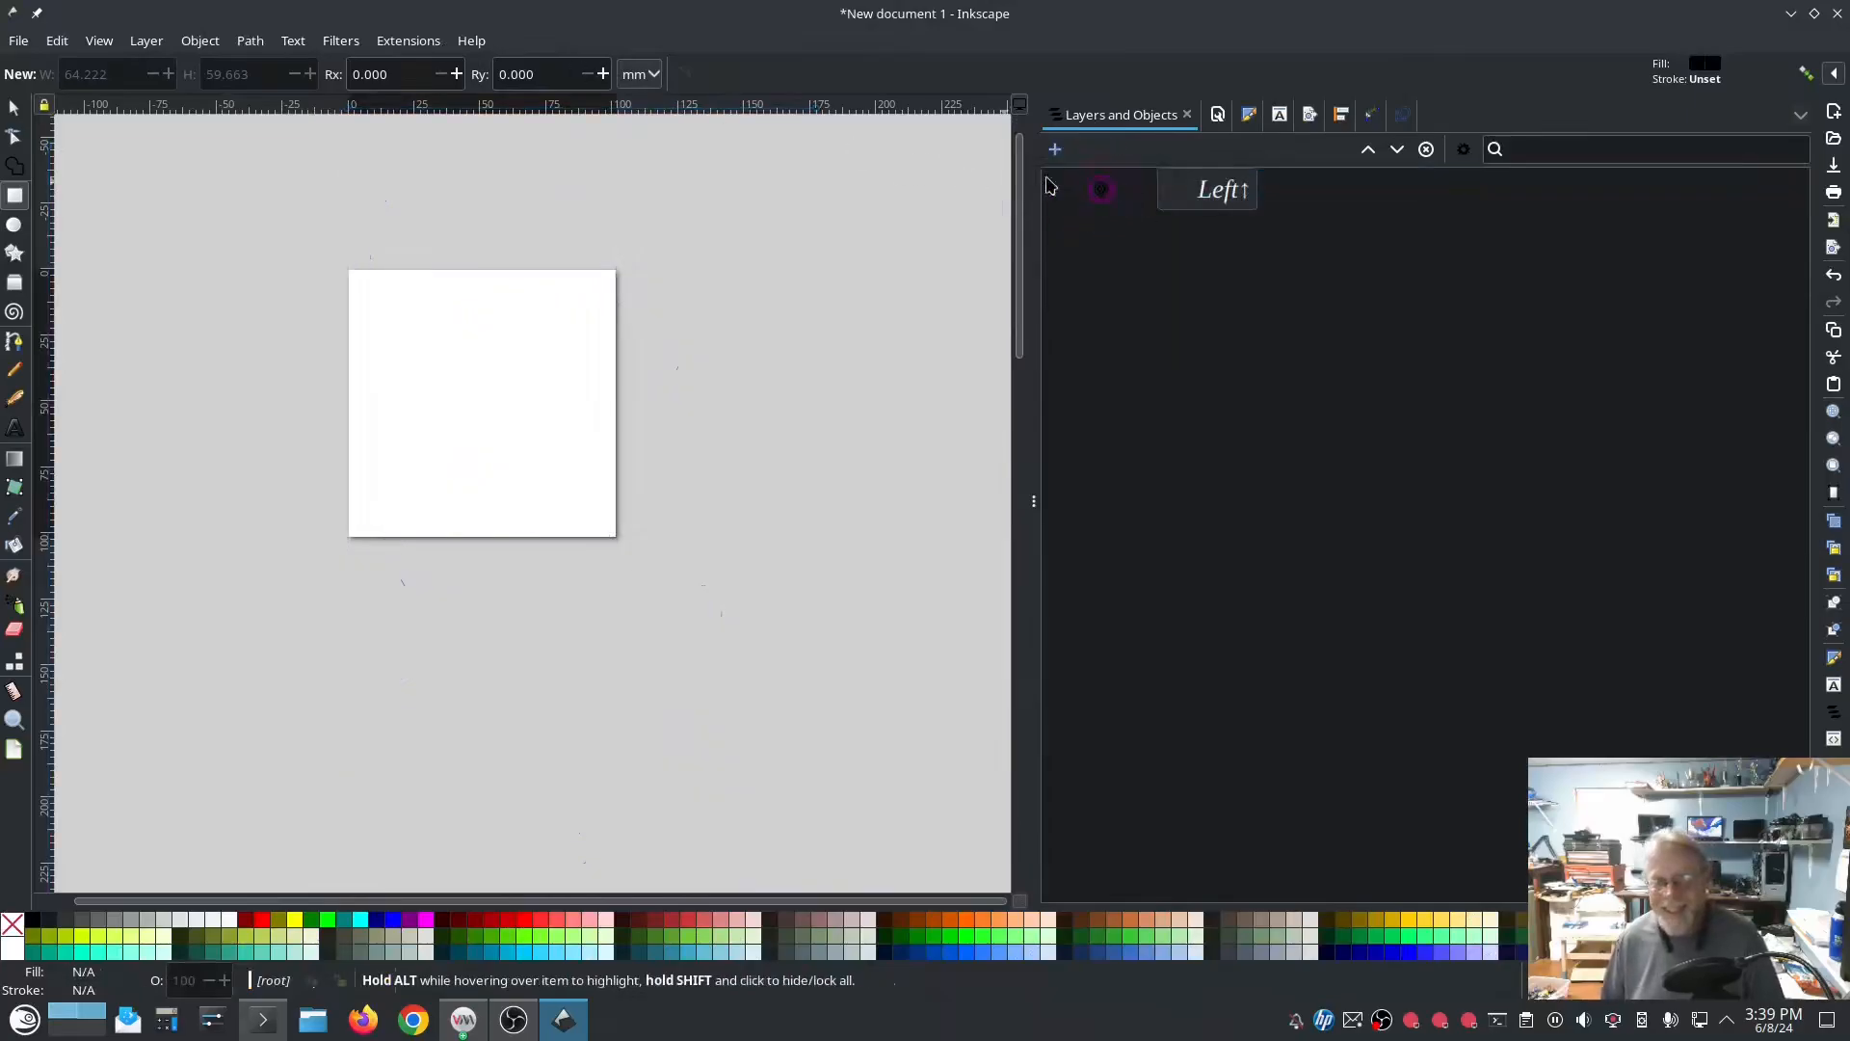
Step: Open Ink/Stitch Lettering and choose the Colorful font
{"action": "left_click", "coordinate": [395, 40]}
{"action": "left_click", "coordinate": [451, 291]}
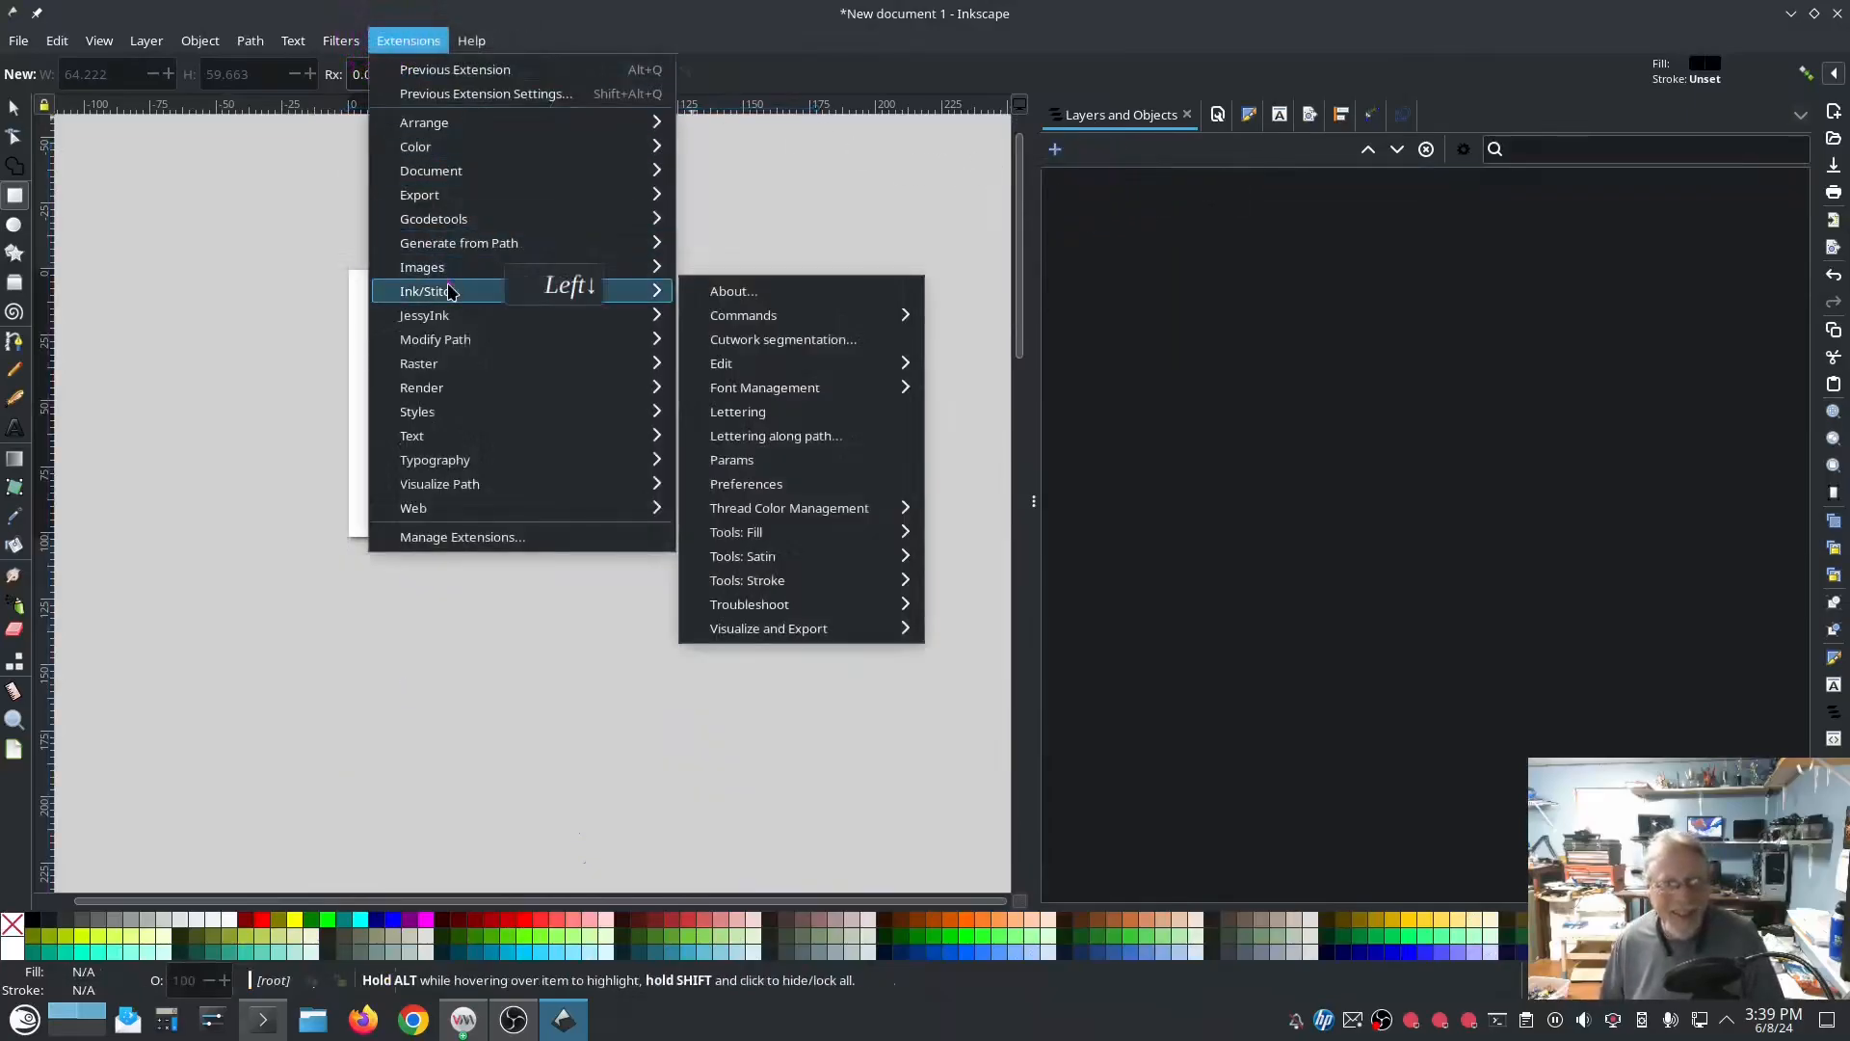
{"action": "left_click", "coordinate": [834, 414]}
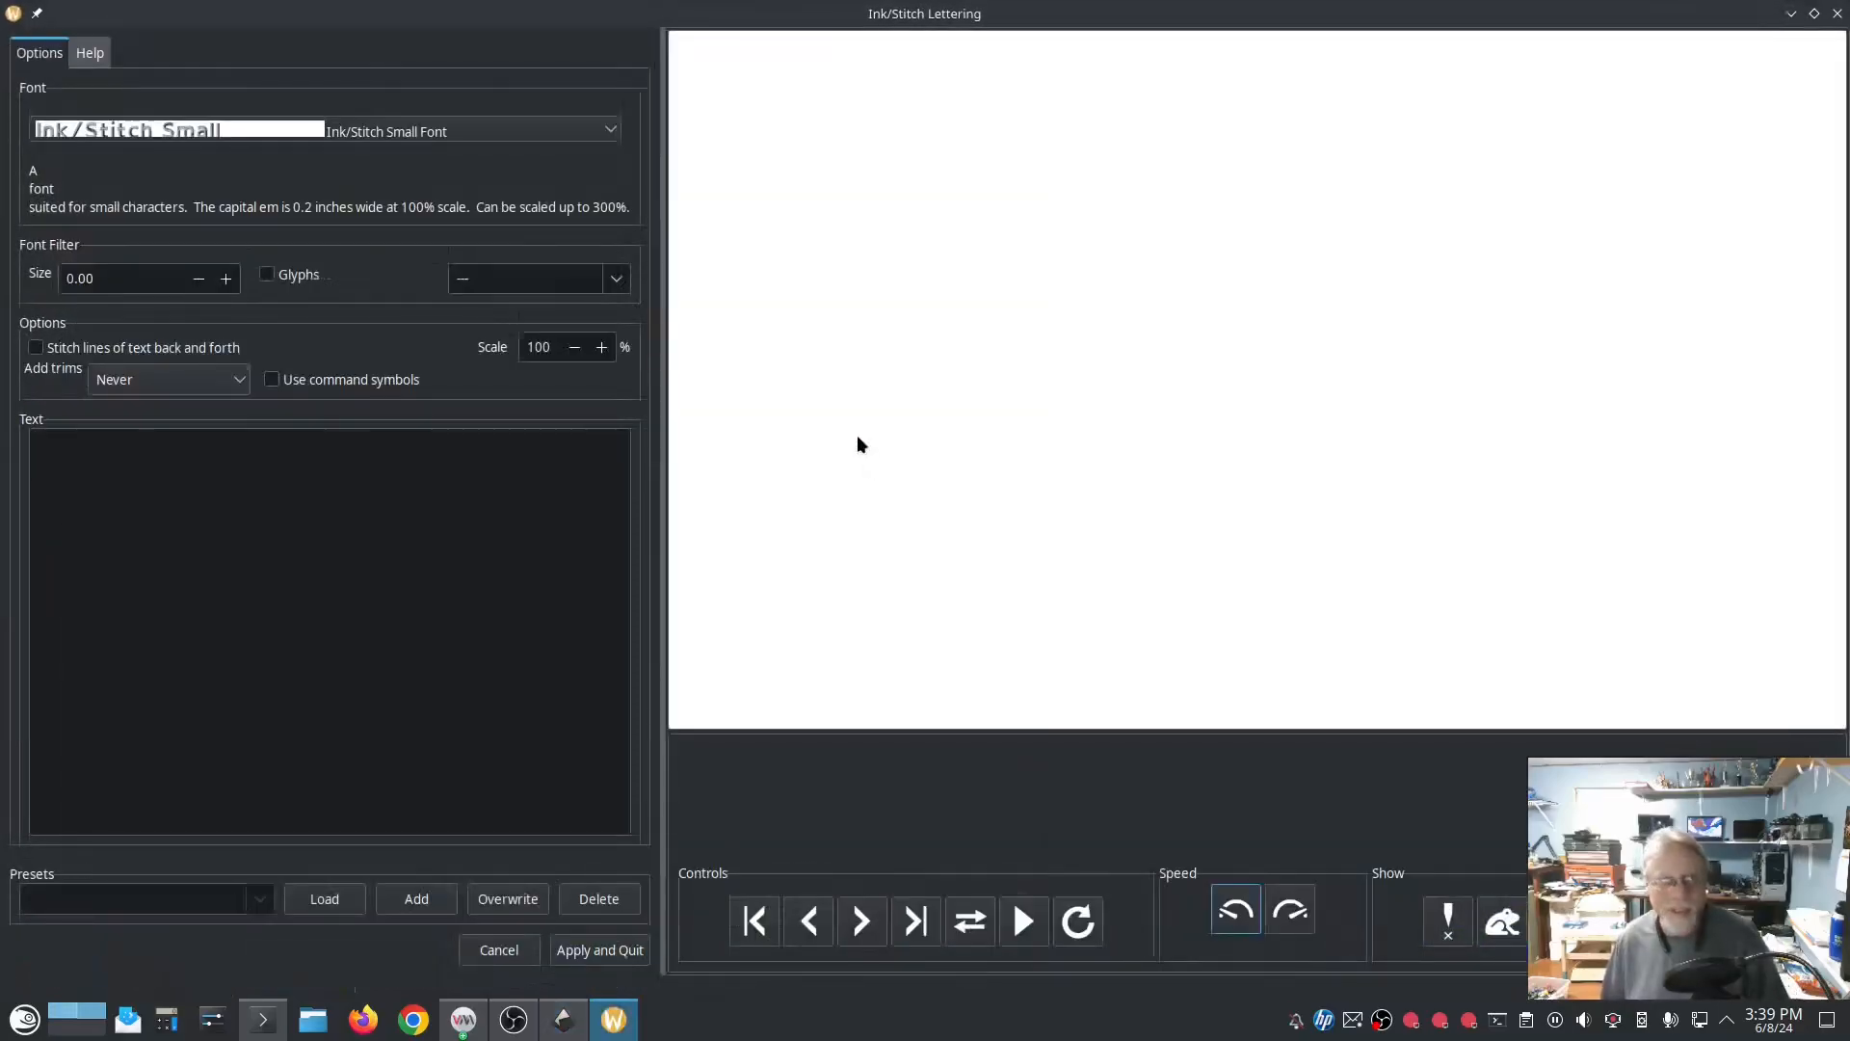
{"action": "left_click", "coordinate": [500, 133]}
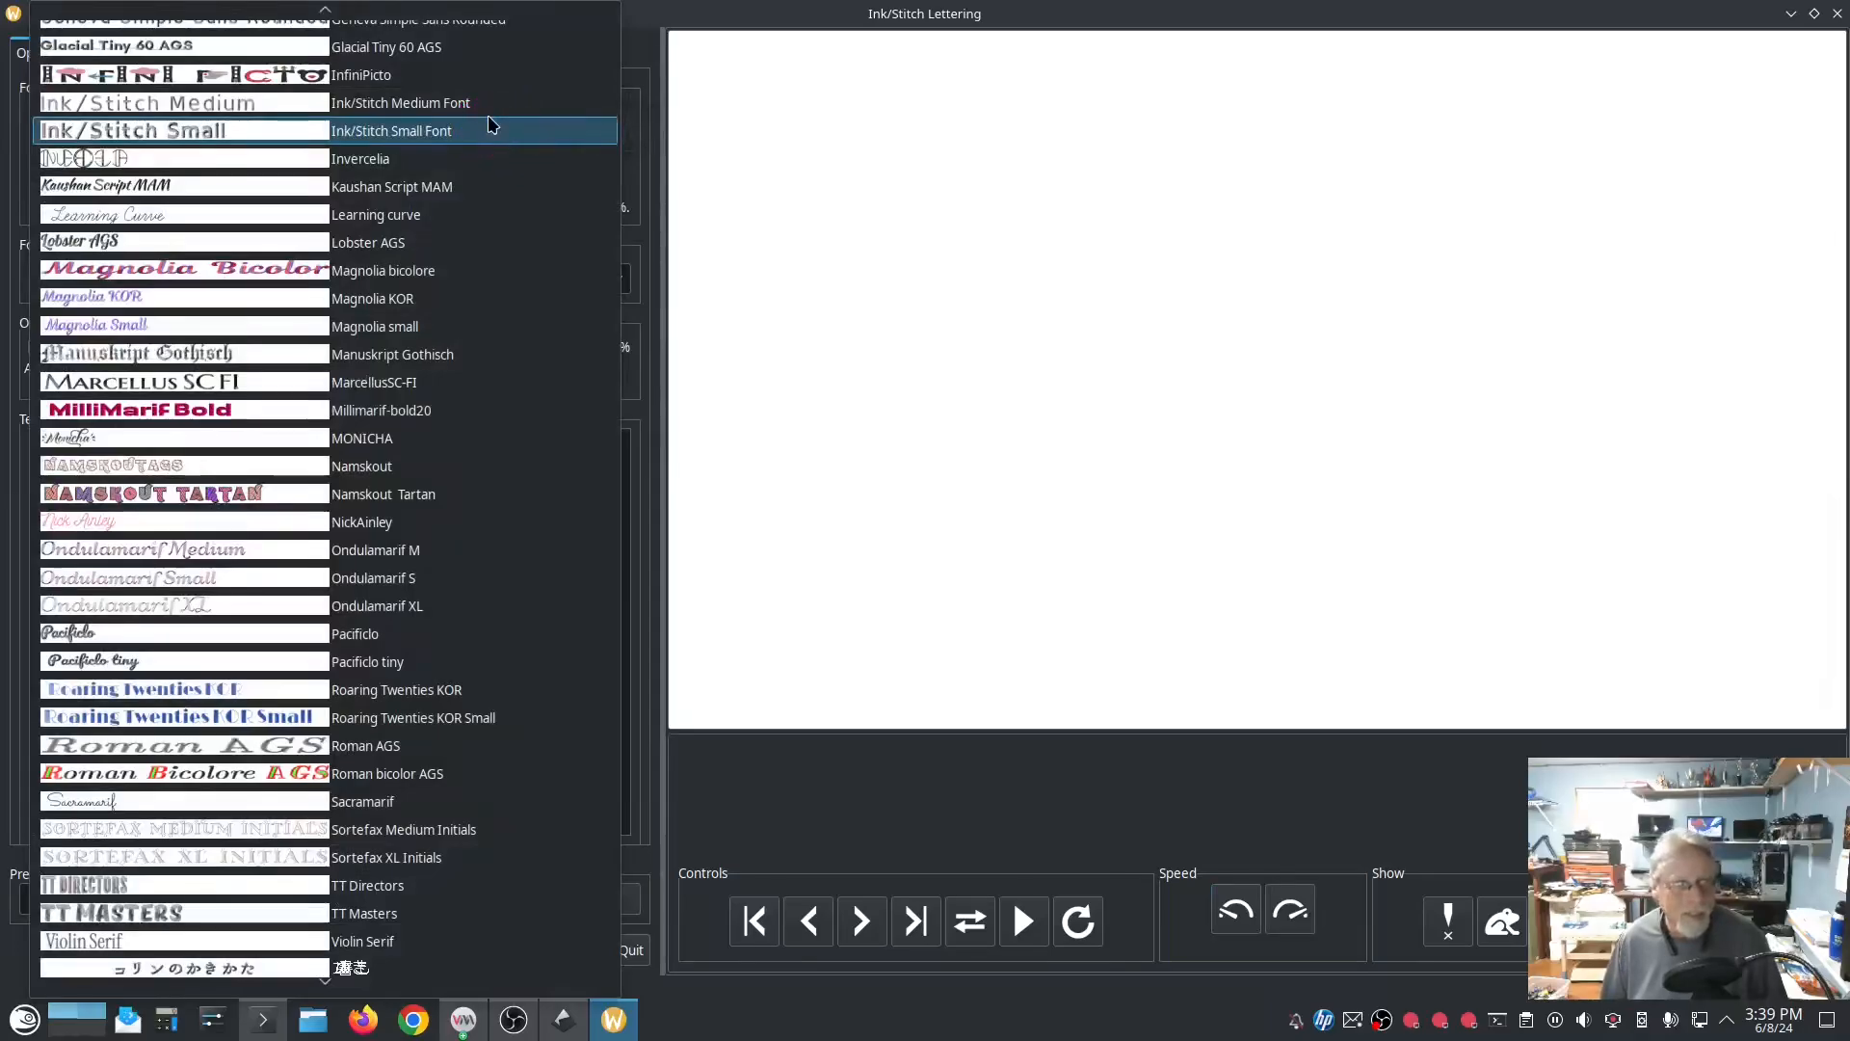
{"action": "scroll", "coordinate": [445, 452], "scroll_direction": "up", "scroll_amount": 9}
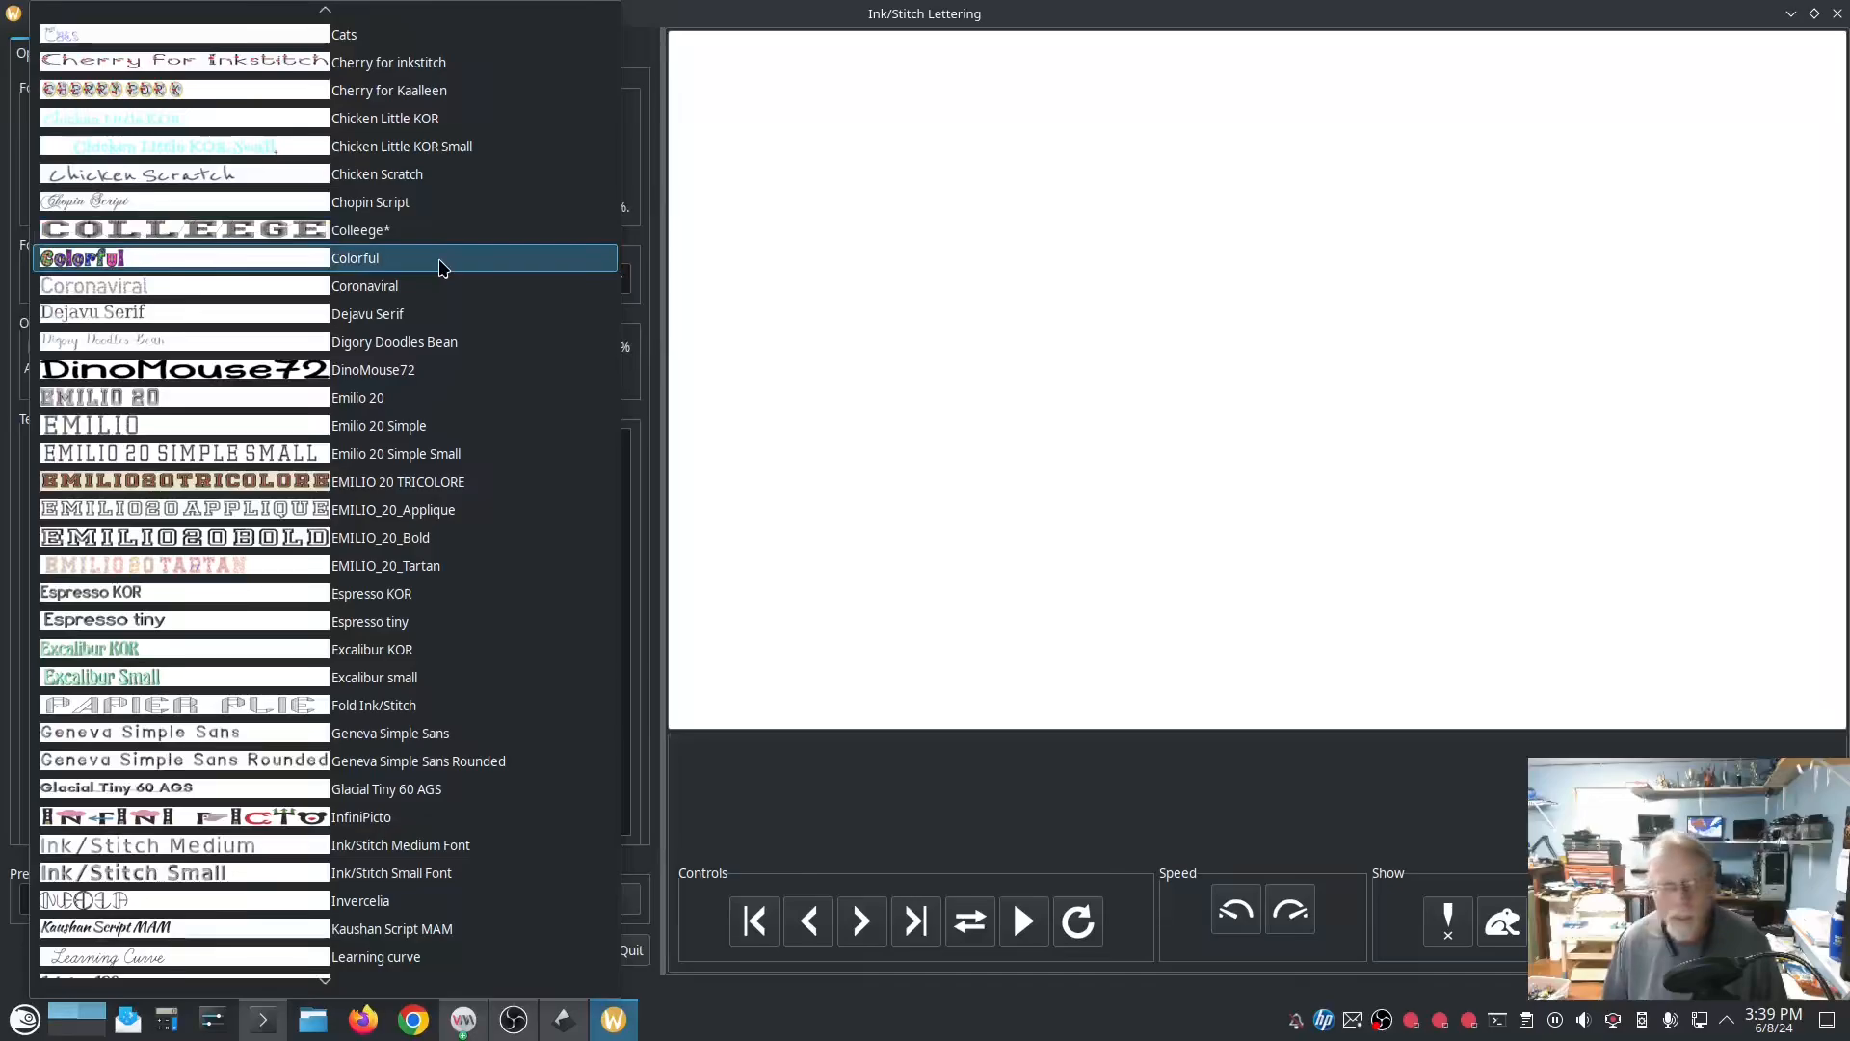
{"action": "left_click", "coordinate": [440, 267]}
Step: Enter "Low Tech Linux" as the lettering text and examine its tartan-filled letters up close in the stitch preview
{"action": "left_click", "coordinate": [333, 498]}
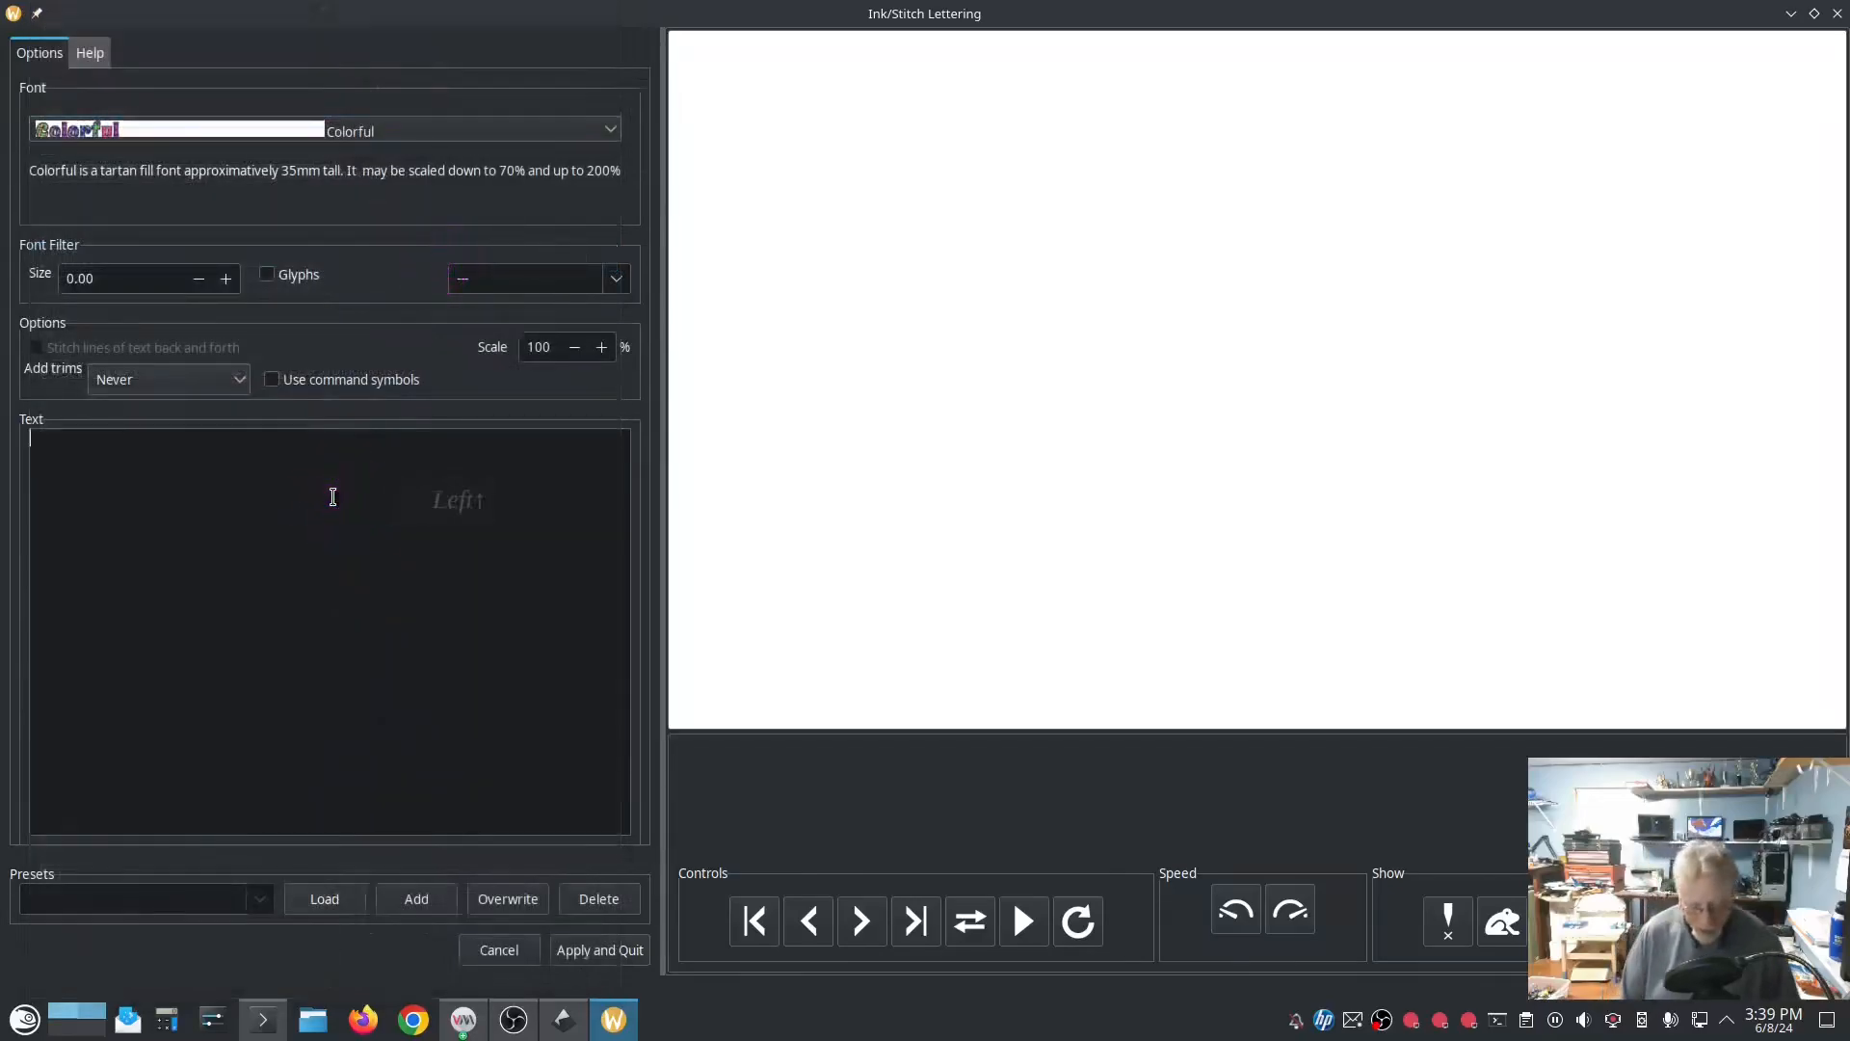
{"action": "type", "text": "Low Te"}
{"action": "type", "text": "ch Linu"}
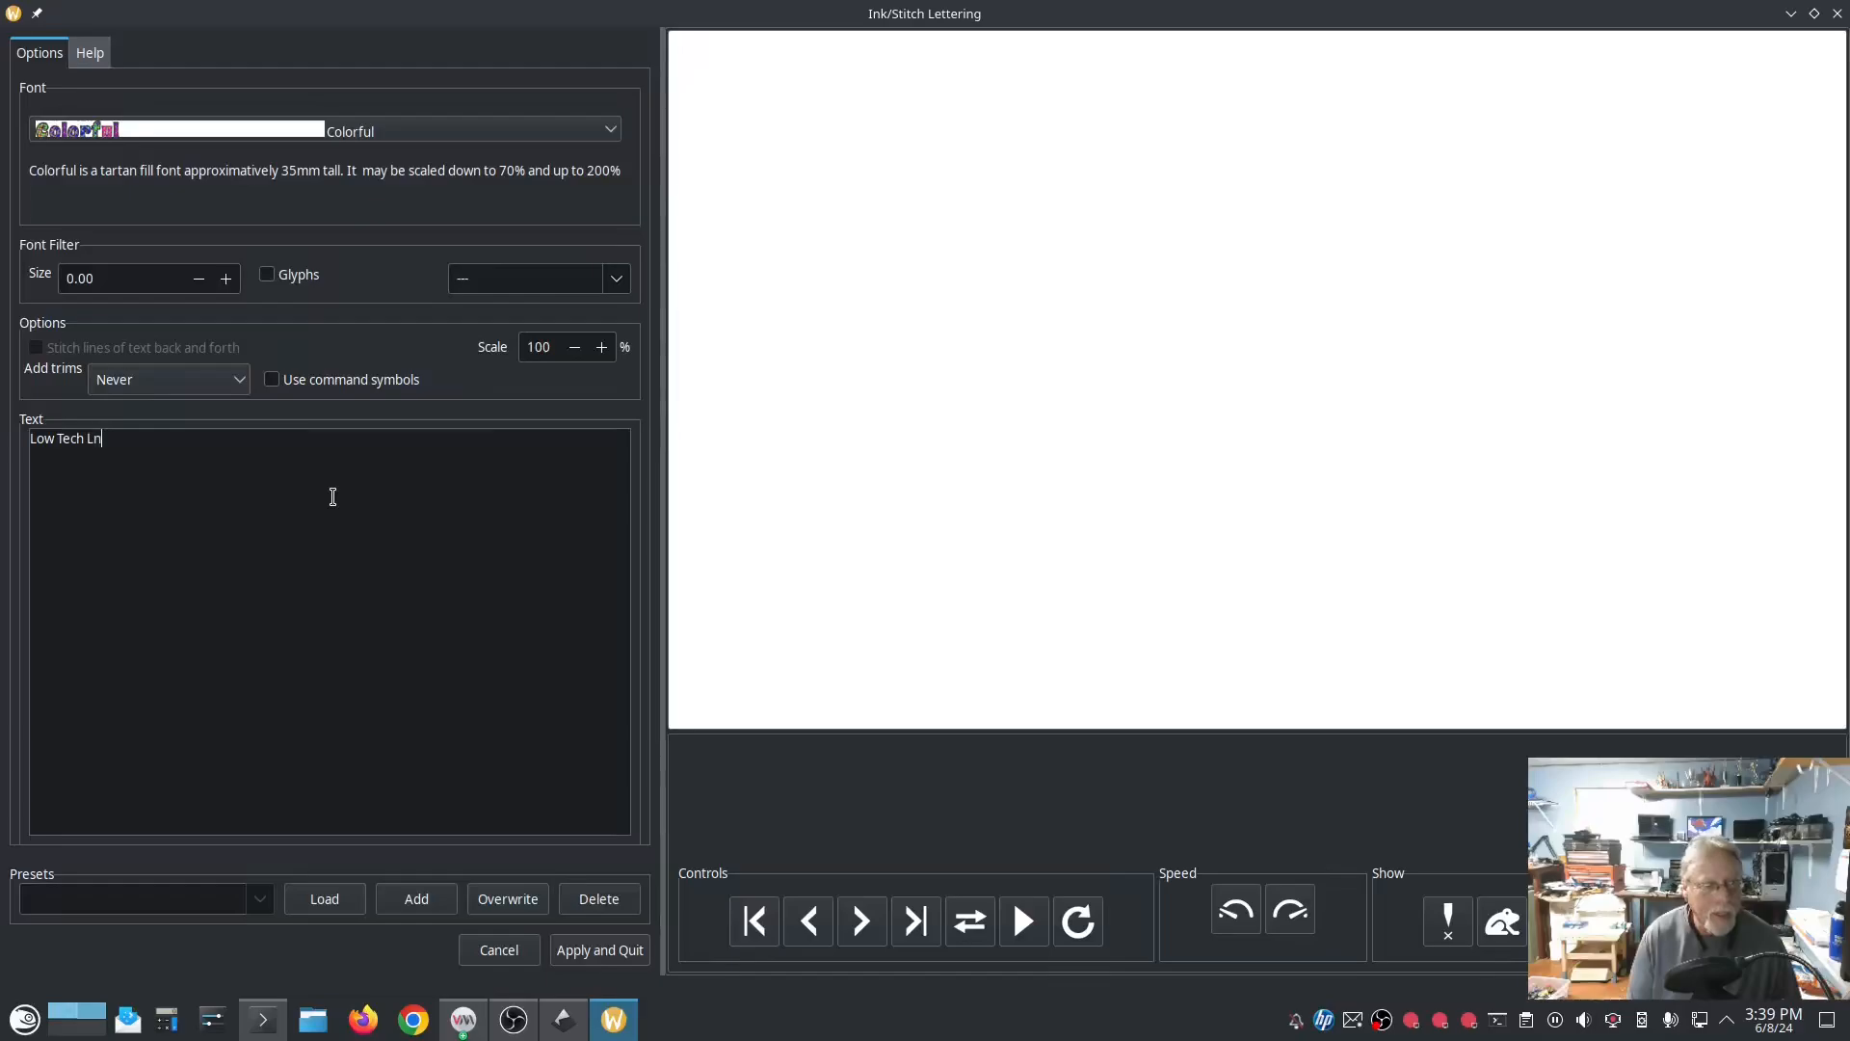
{"action": "type", "text": "x"}
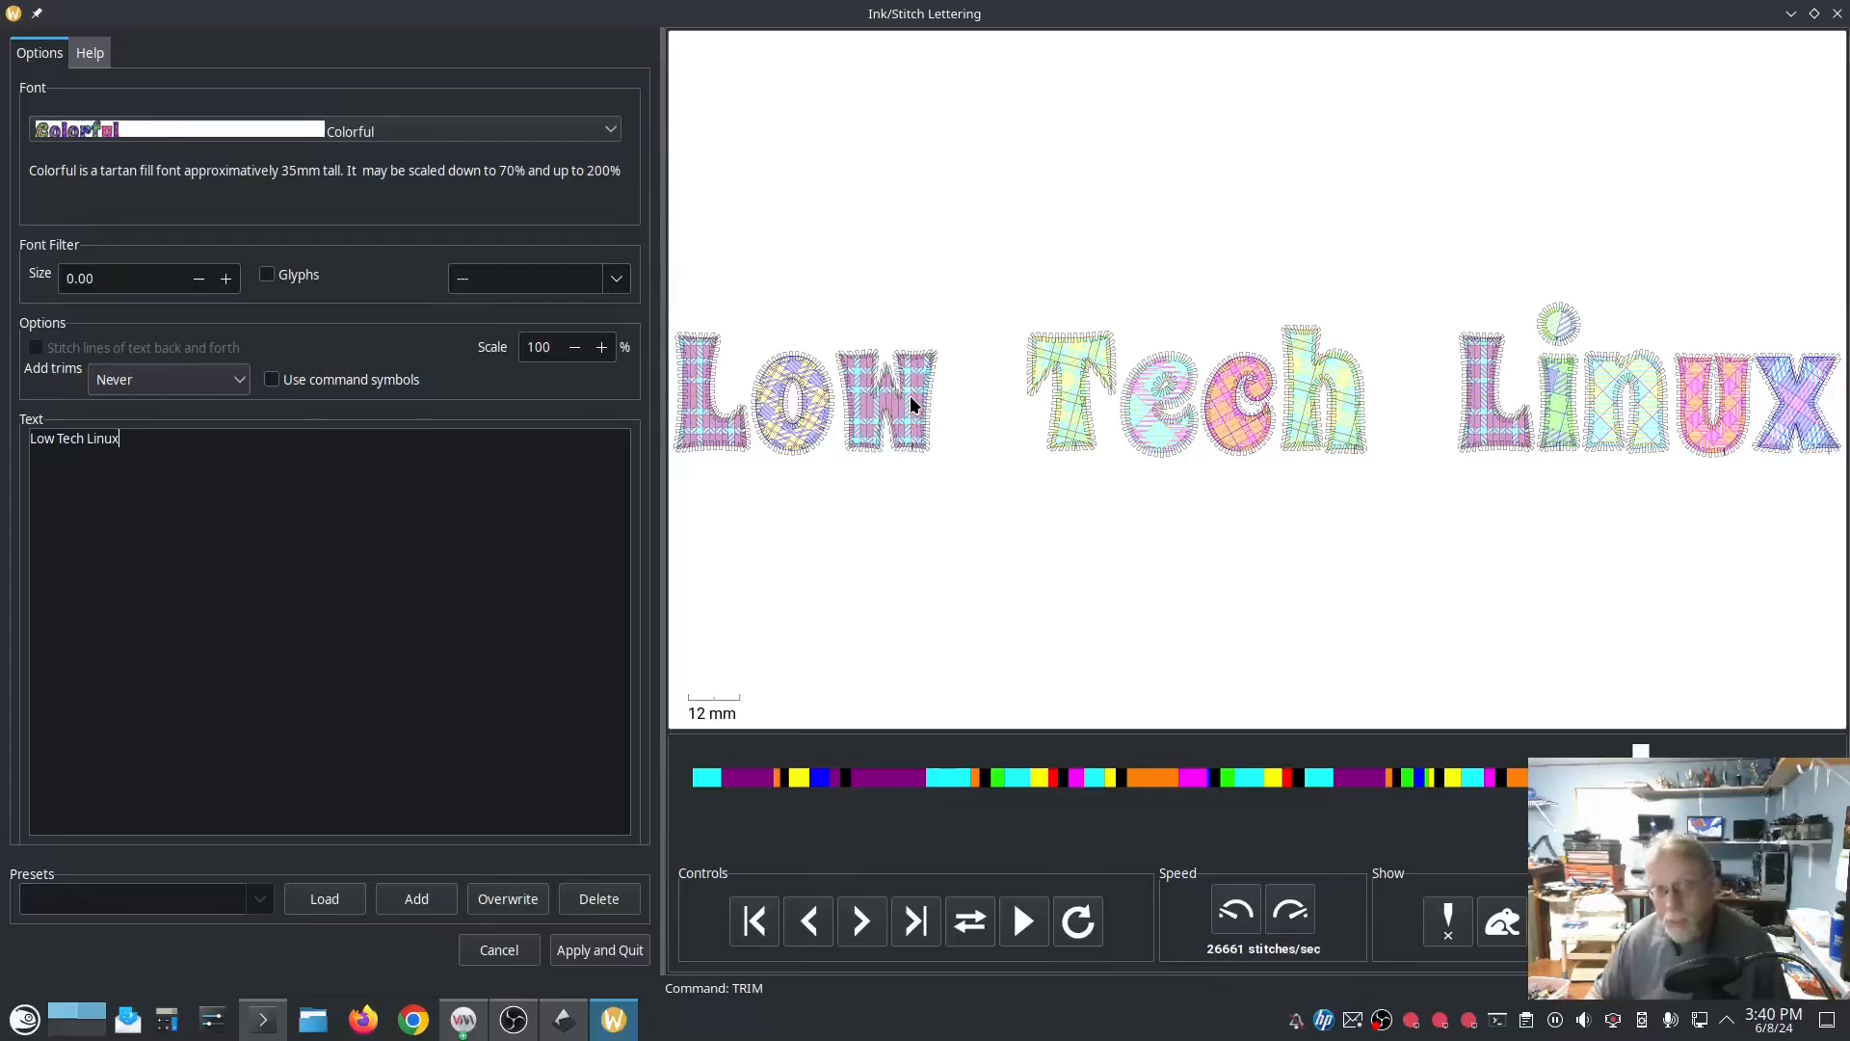
{"action": "scroll", "coordinate": [1058, 407], "scroll_direction": "up", "scroll_amount": 5}
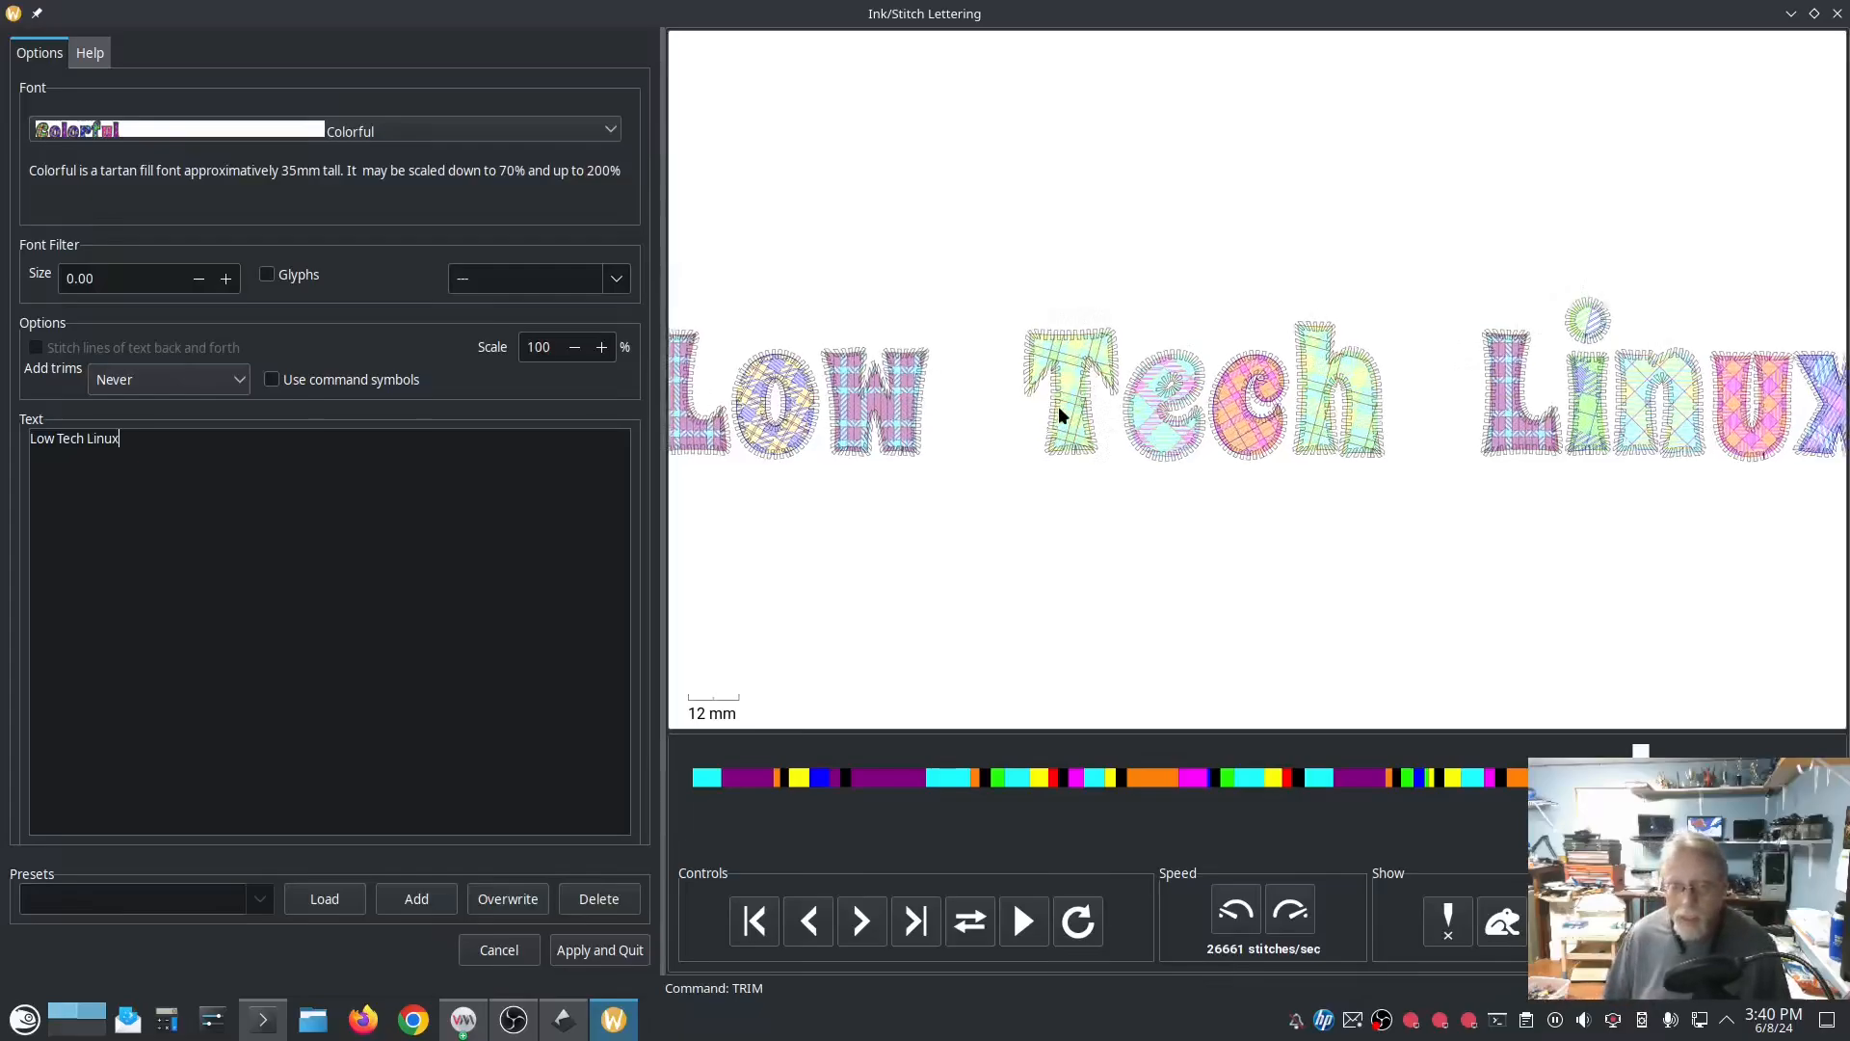
{"action": "scroll", "coordinate": [1055, 413], "scroll_direction": "up", "scroll_amount": 3}
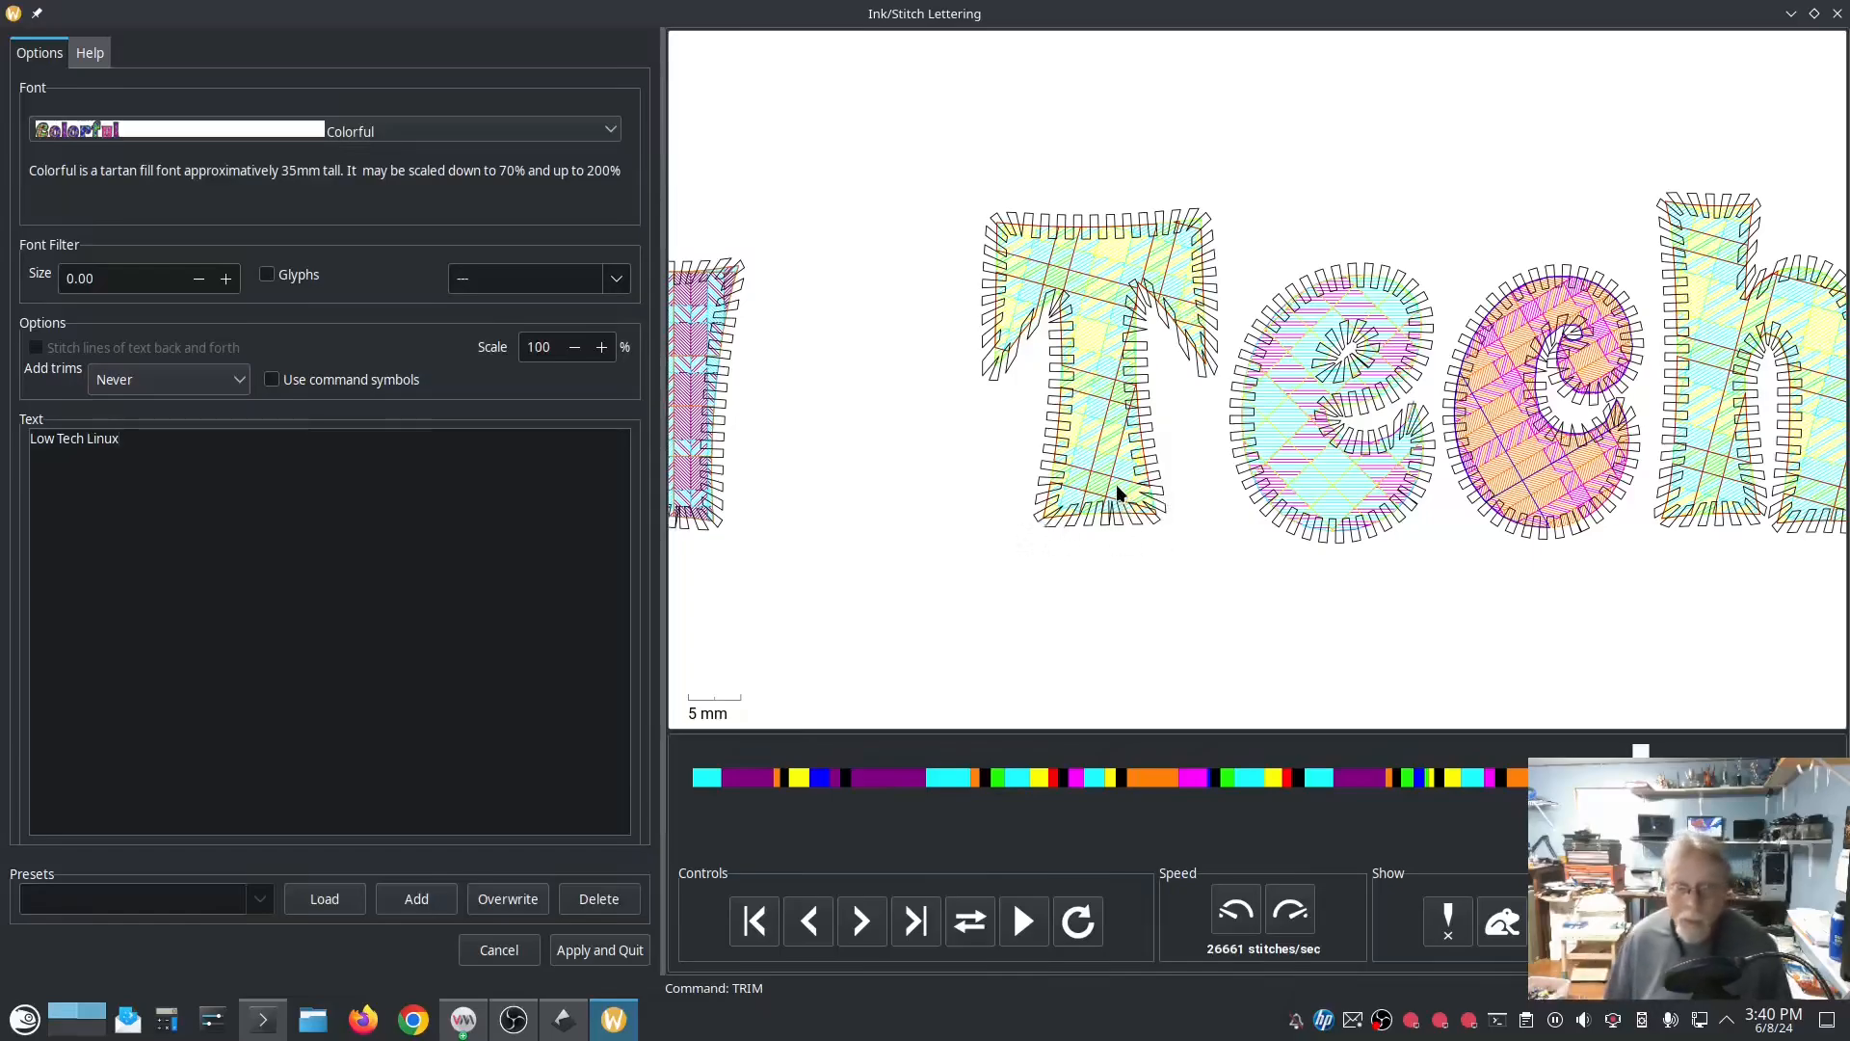
{"action": "scroll", "coordinate": [1065, 461], "scroll_direction": "down", "scroll_amount": 8}
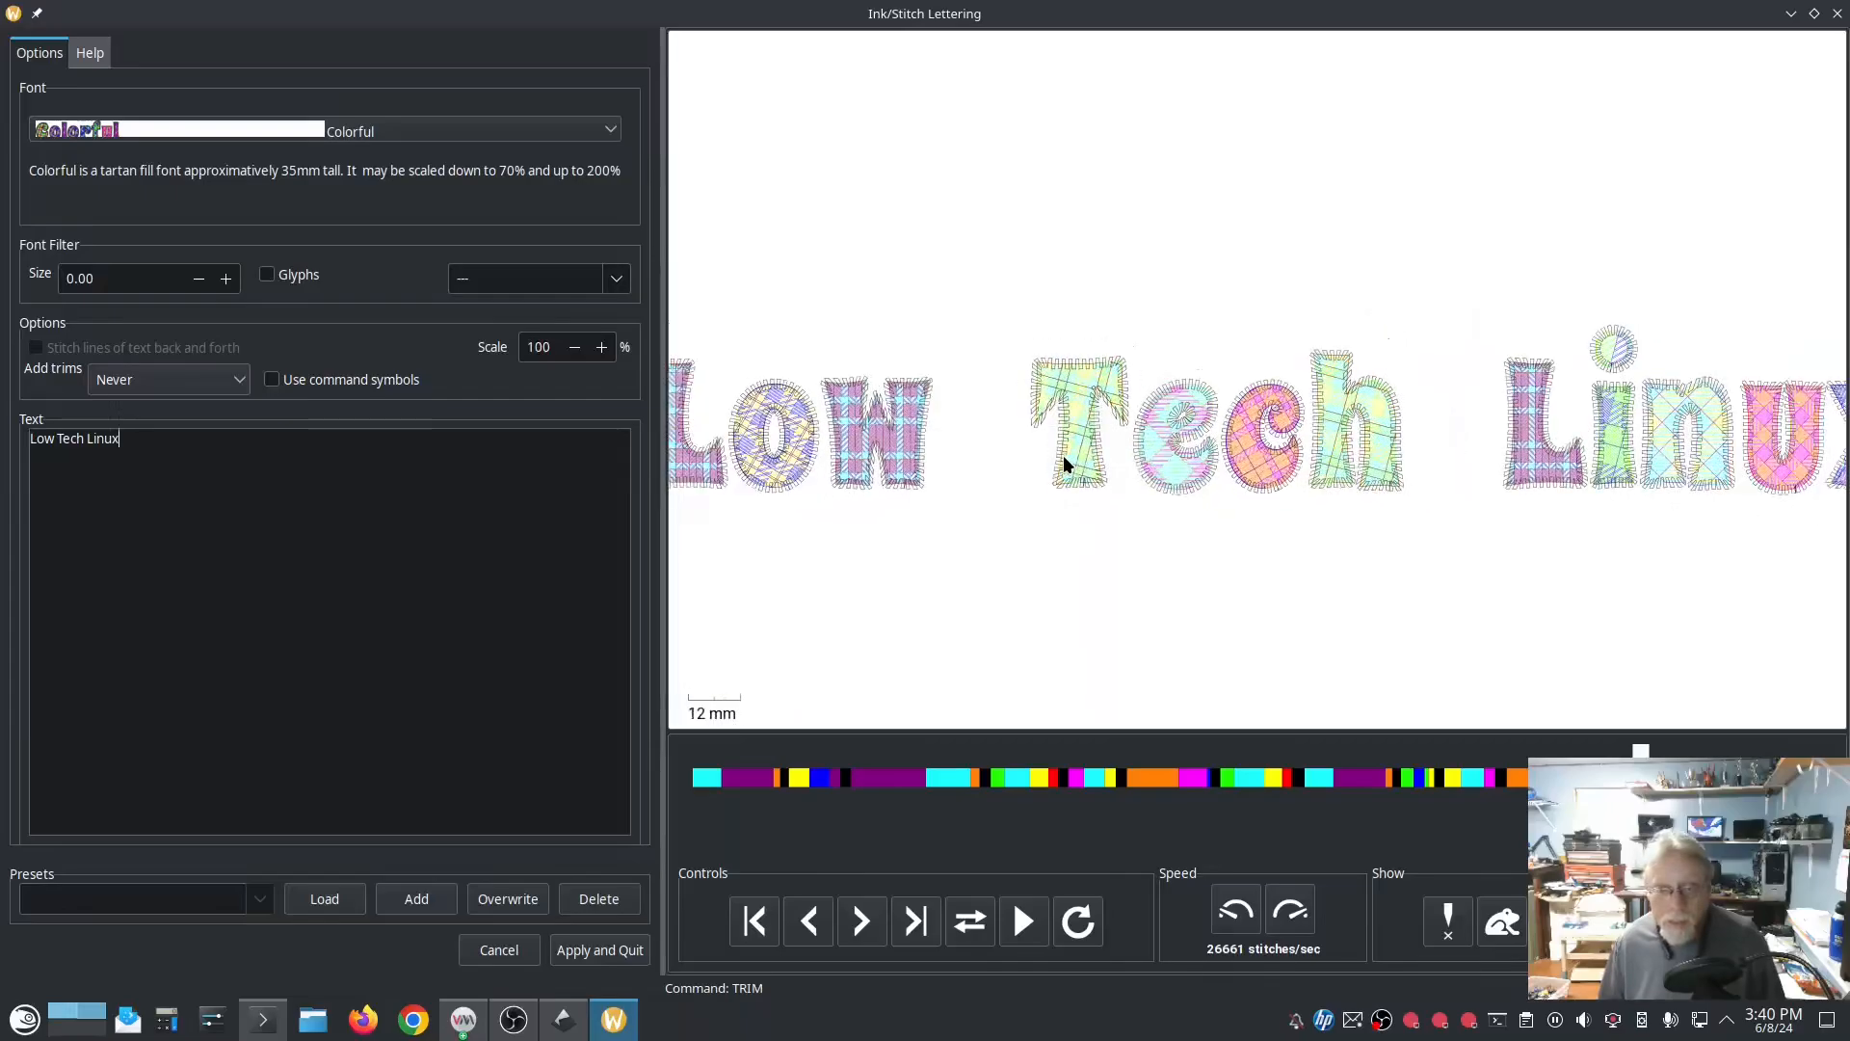
Step: Preview the lettering in the EMILIO_20_Tartan font and inspect its tartan stitching up close
{"action": "left_click", "coordinate": [548, 130]}
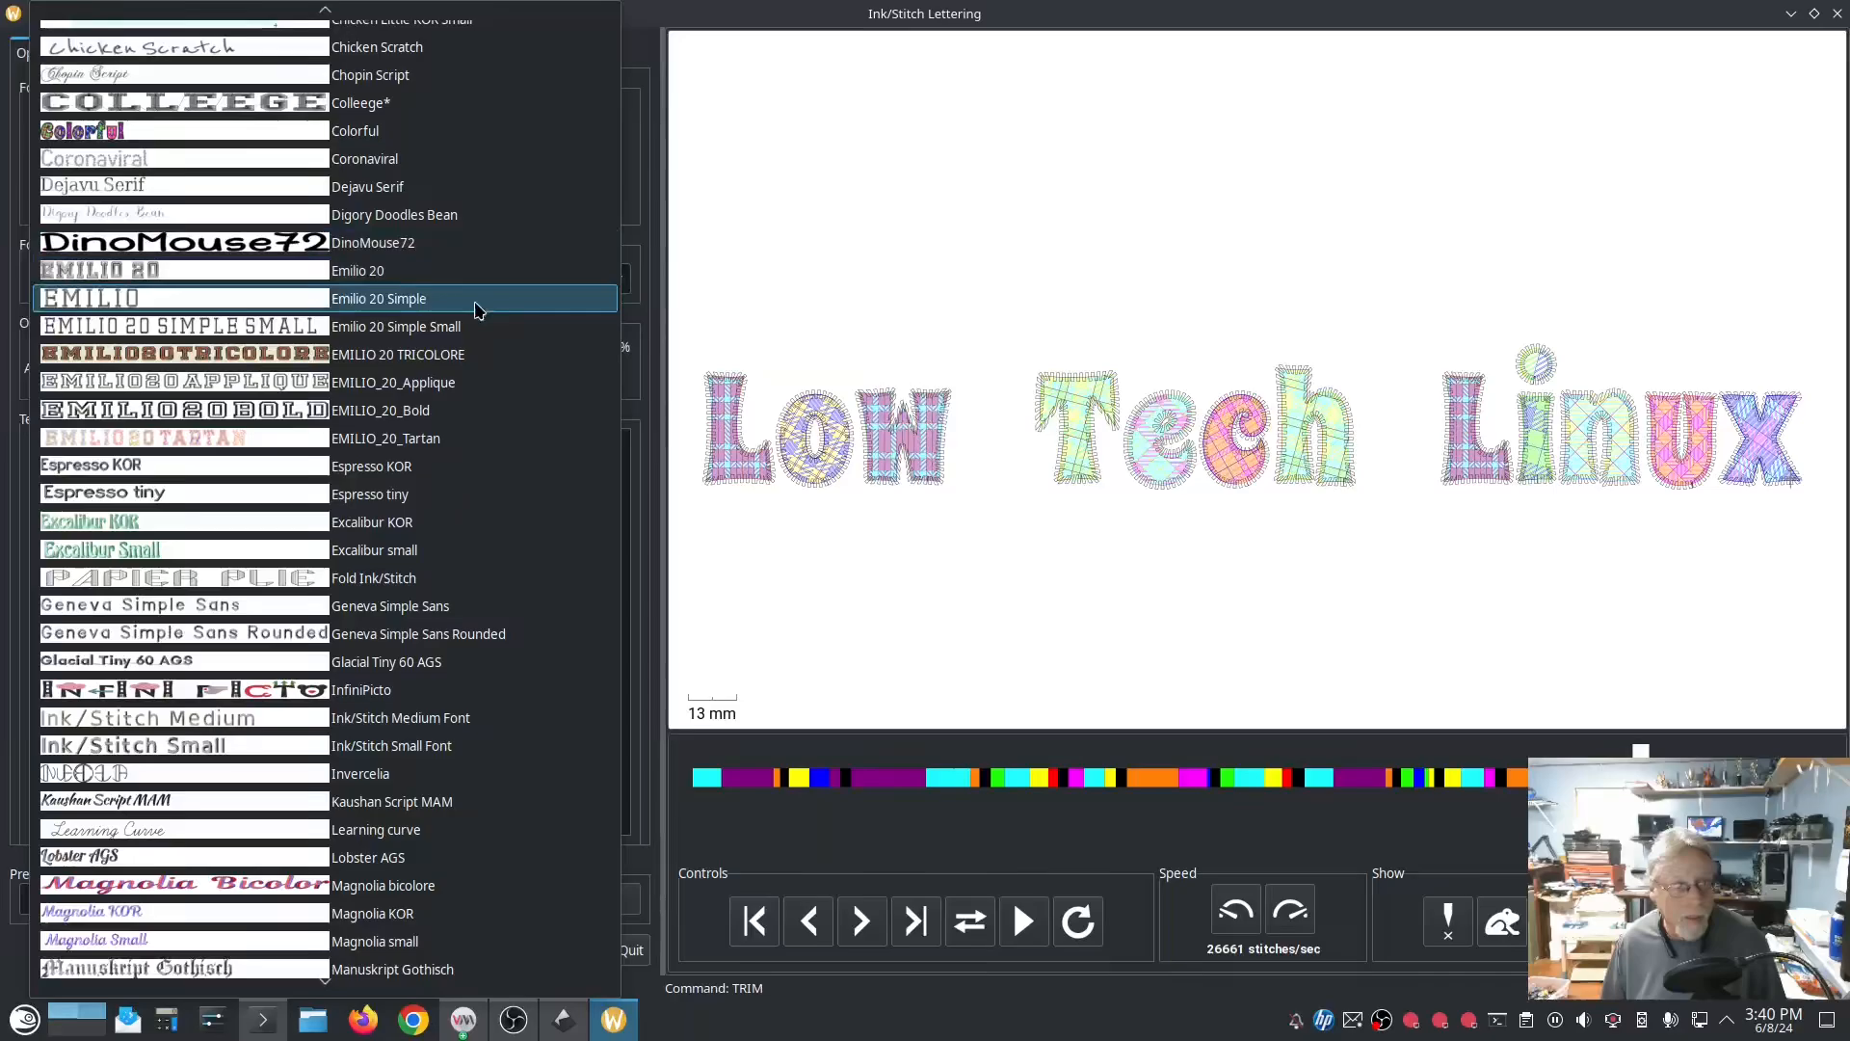
{"action": "left_click", "coordinate": [439, 445]}
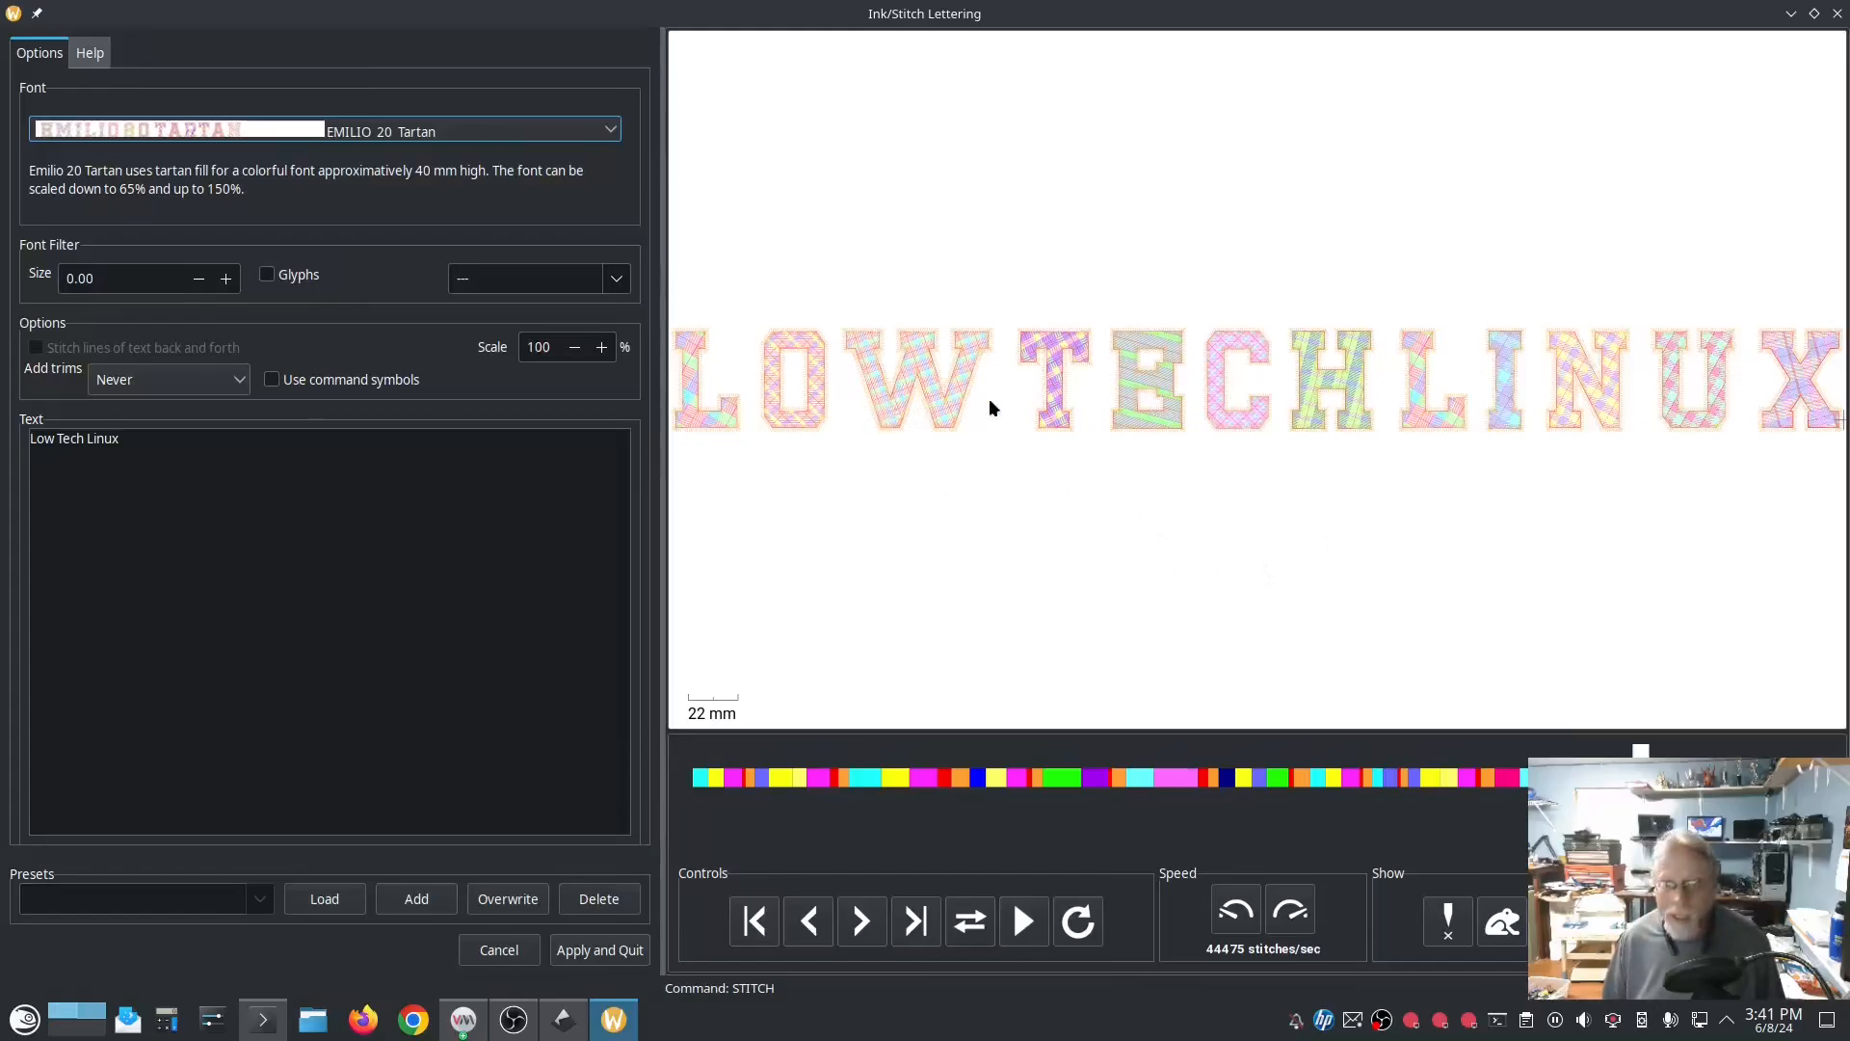
{"action": "scroll", "coordinate": [1060, 403], "scroll_direction": "up", "scroll_amount": 5}
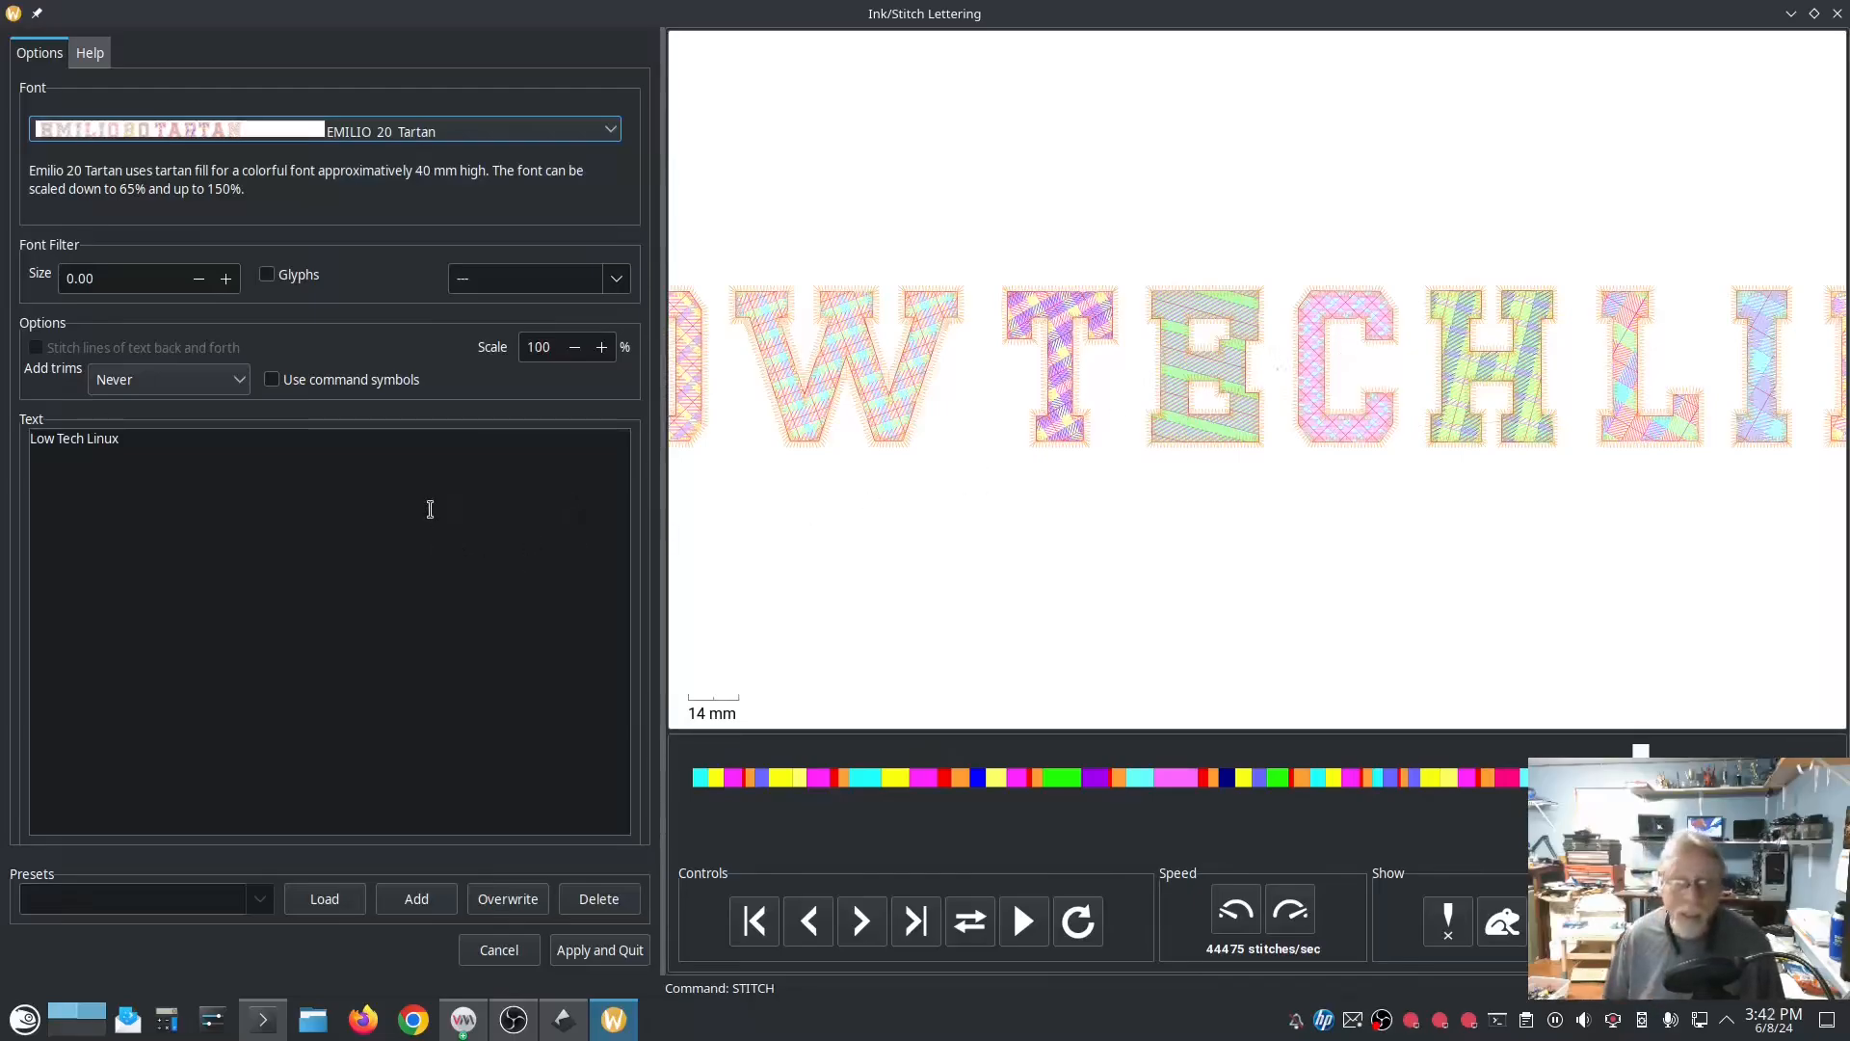
Step: Preview the lettering in the Invercelia and Millimarif-bold20 fonts
{"action": "left_click", "coordinate": [546, 133]}
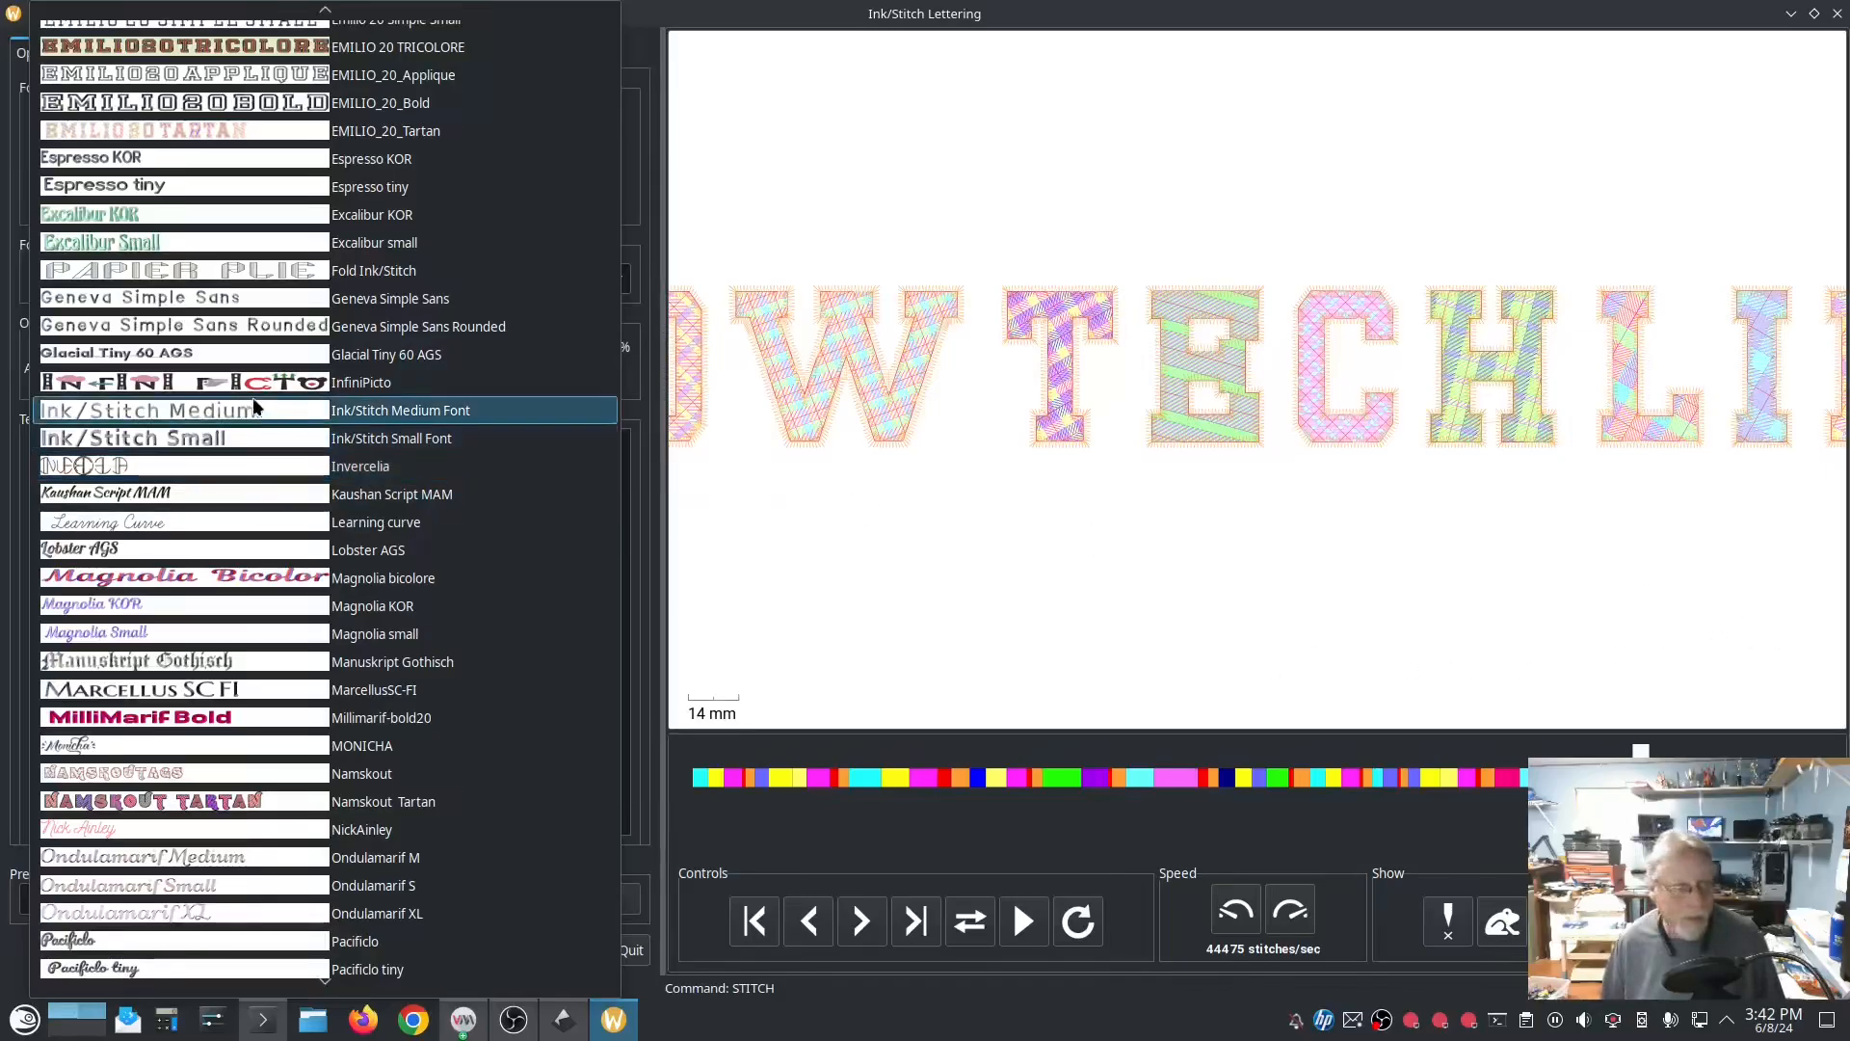
{"action": "left_click", "coordinate": [364, 465]}
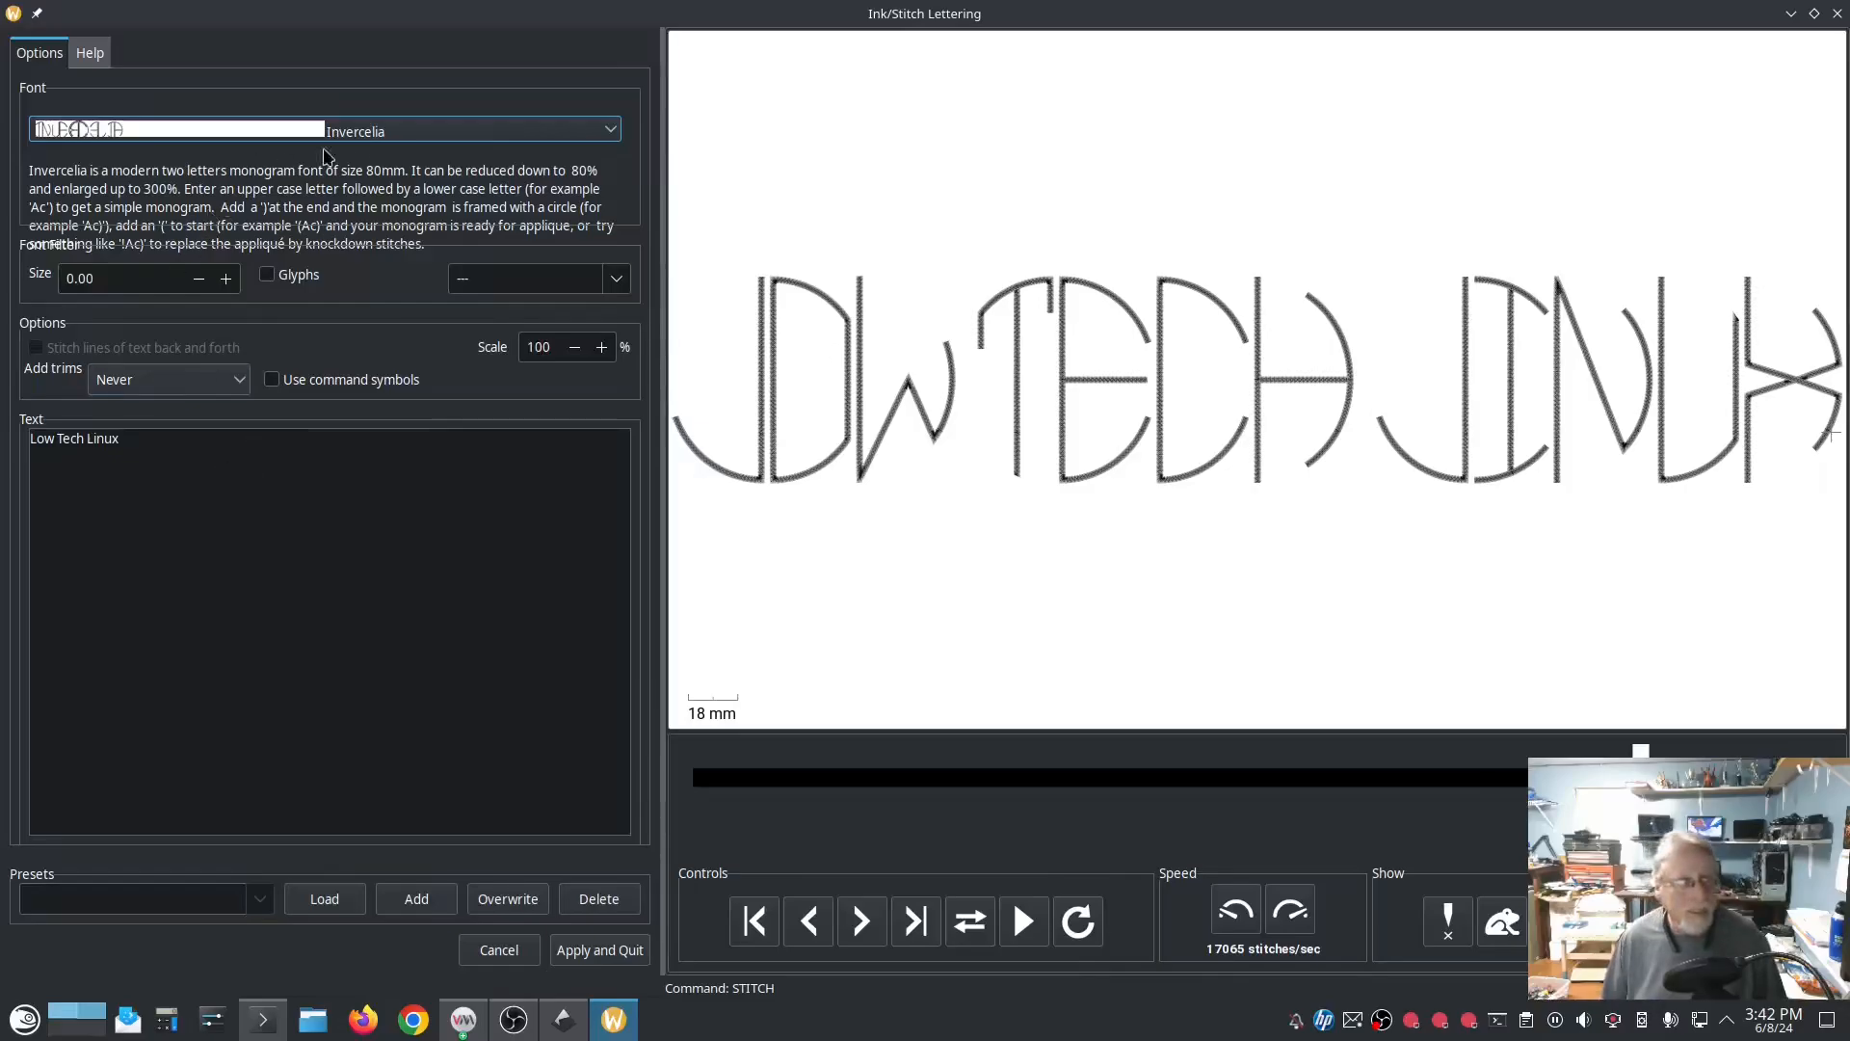
{"action": "left_click", "coordinate": [521, 134]}
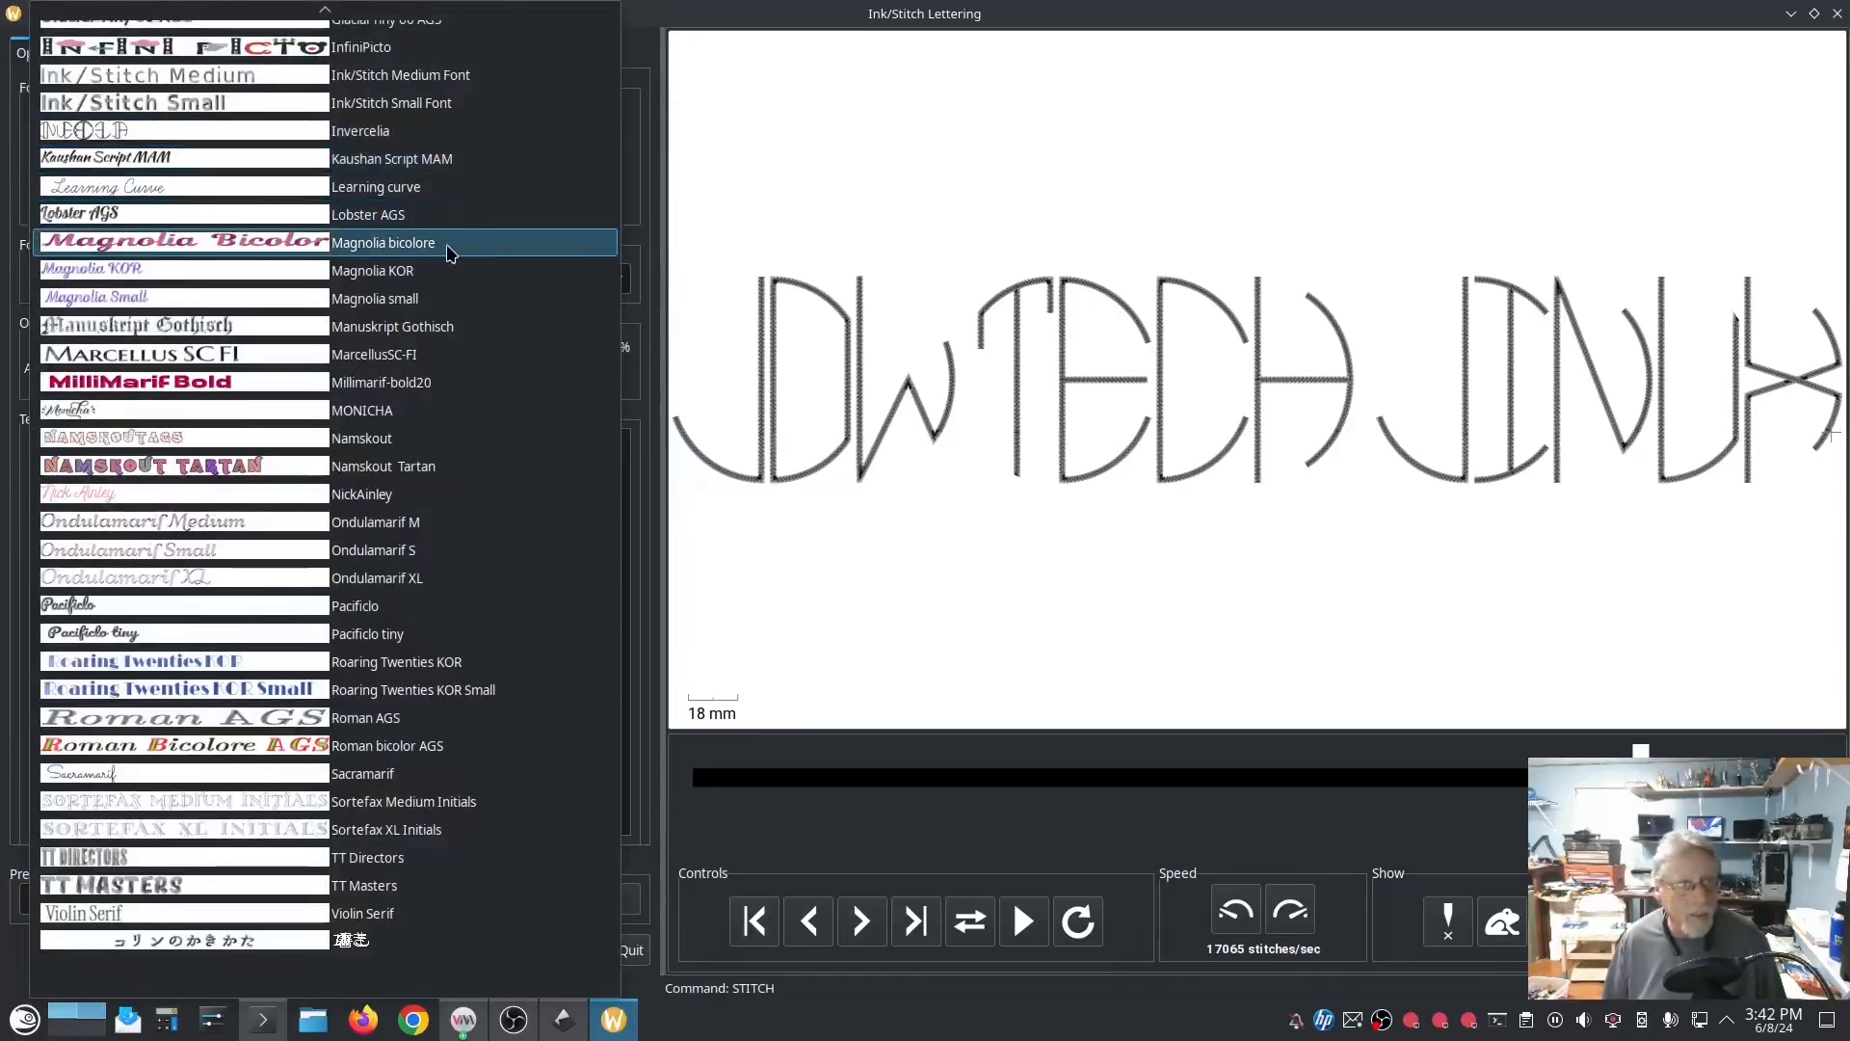
{"action": "left_click", "coordinate": [447, 384]}
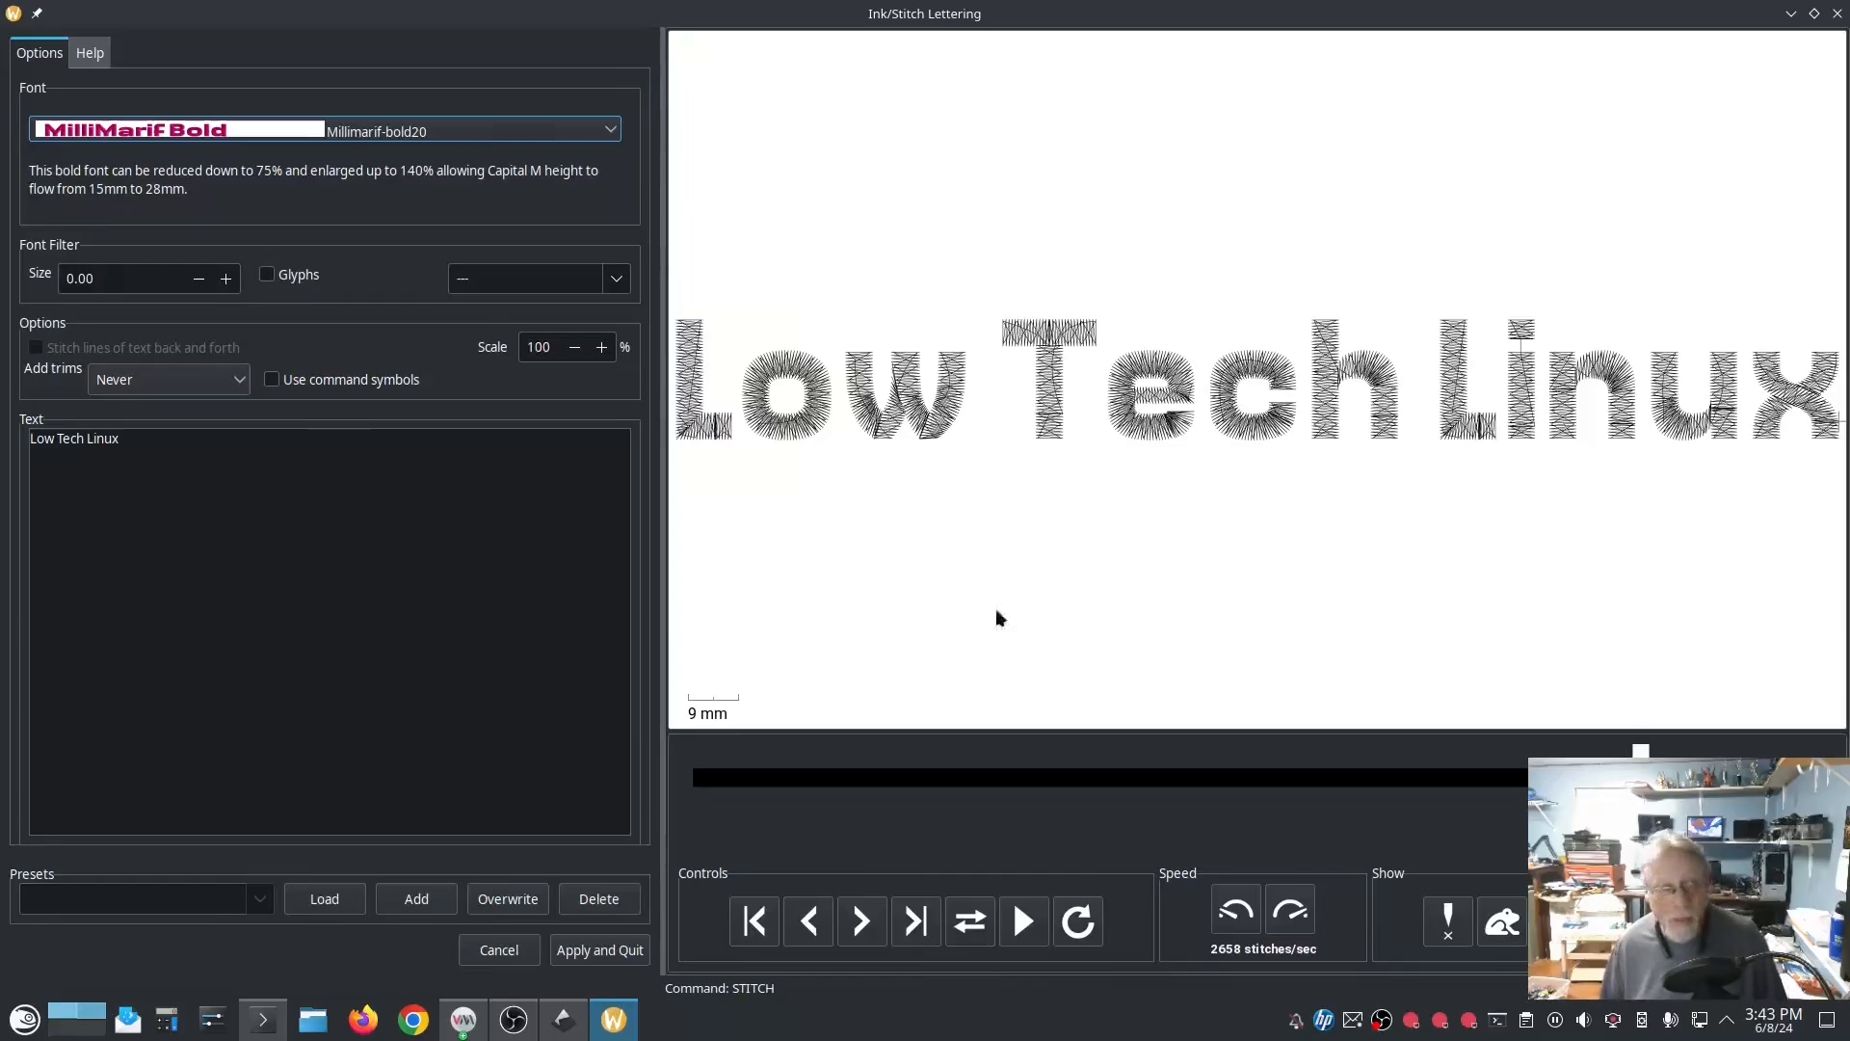
Step: Preview the lettering in the Ondulamarif M font and examine the stitch lines of the letter "w" up close
{"action": "left_click", "coordinate": [491, 133]}
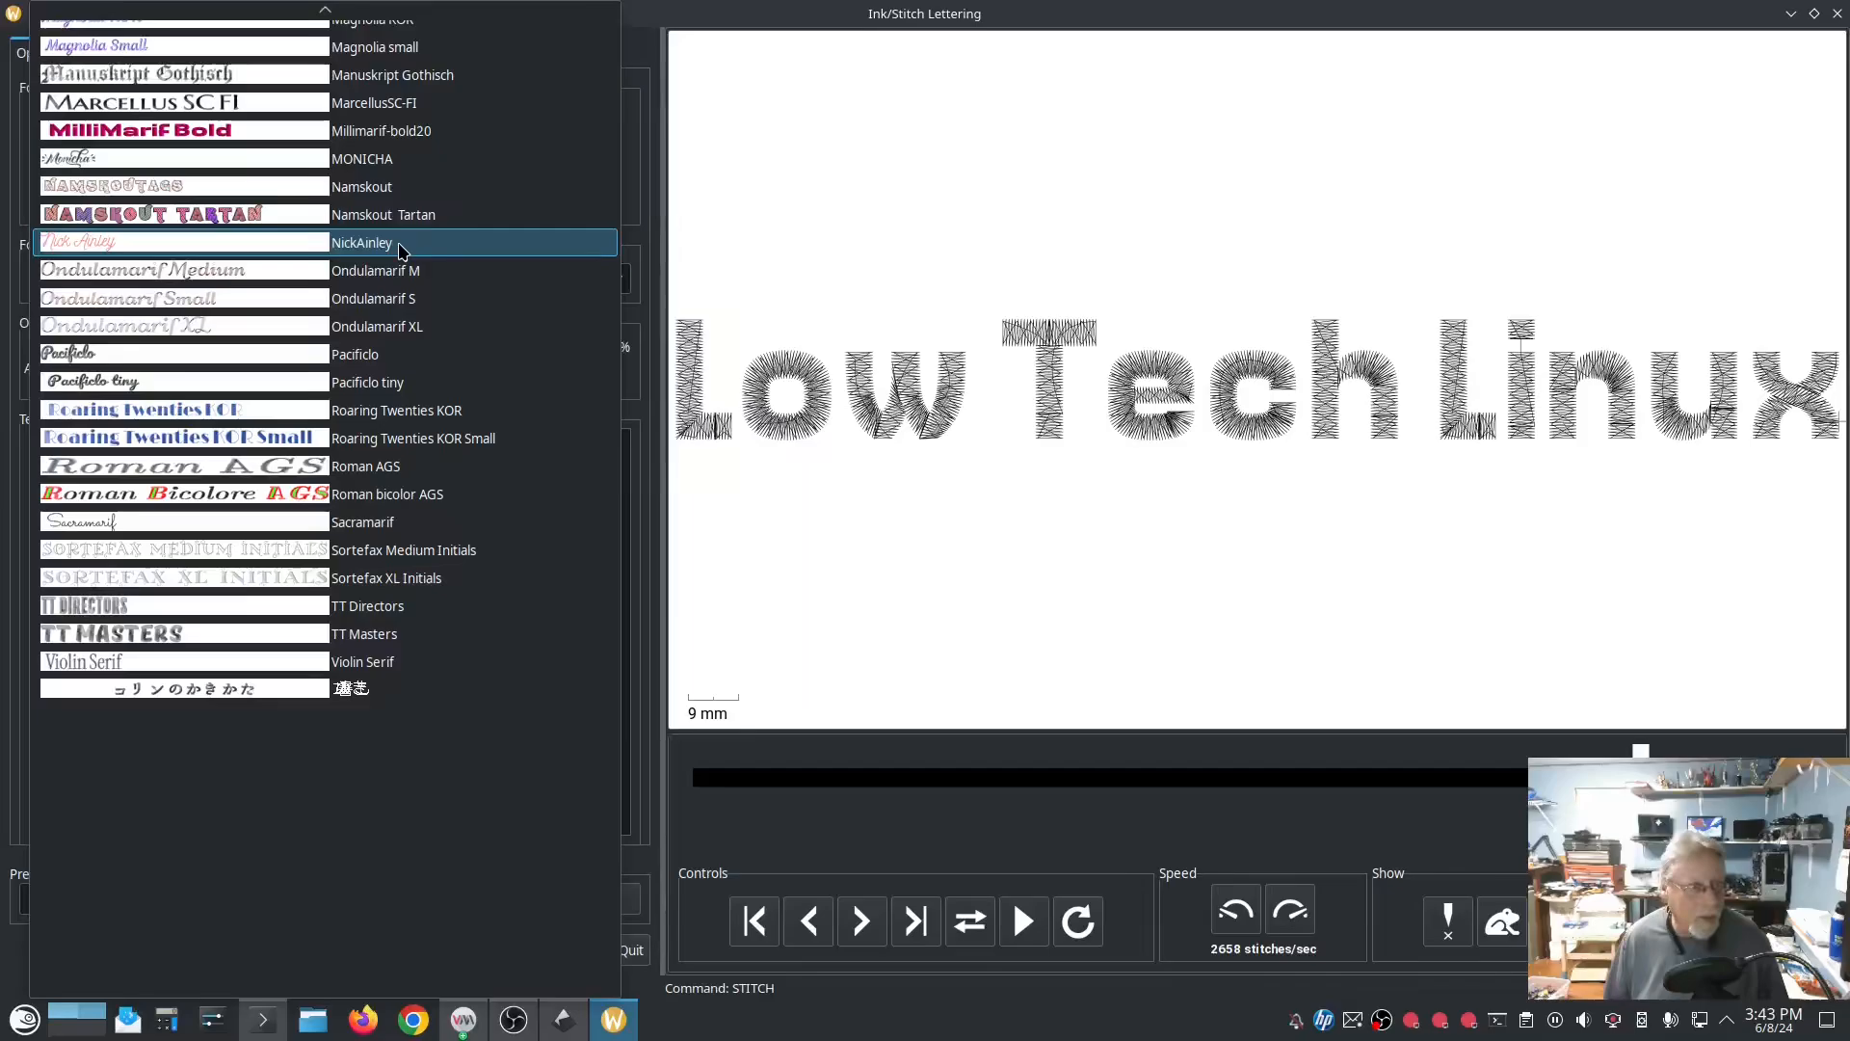
{"action": "left_click", "coordinate": [449, 277]}
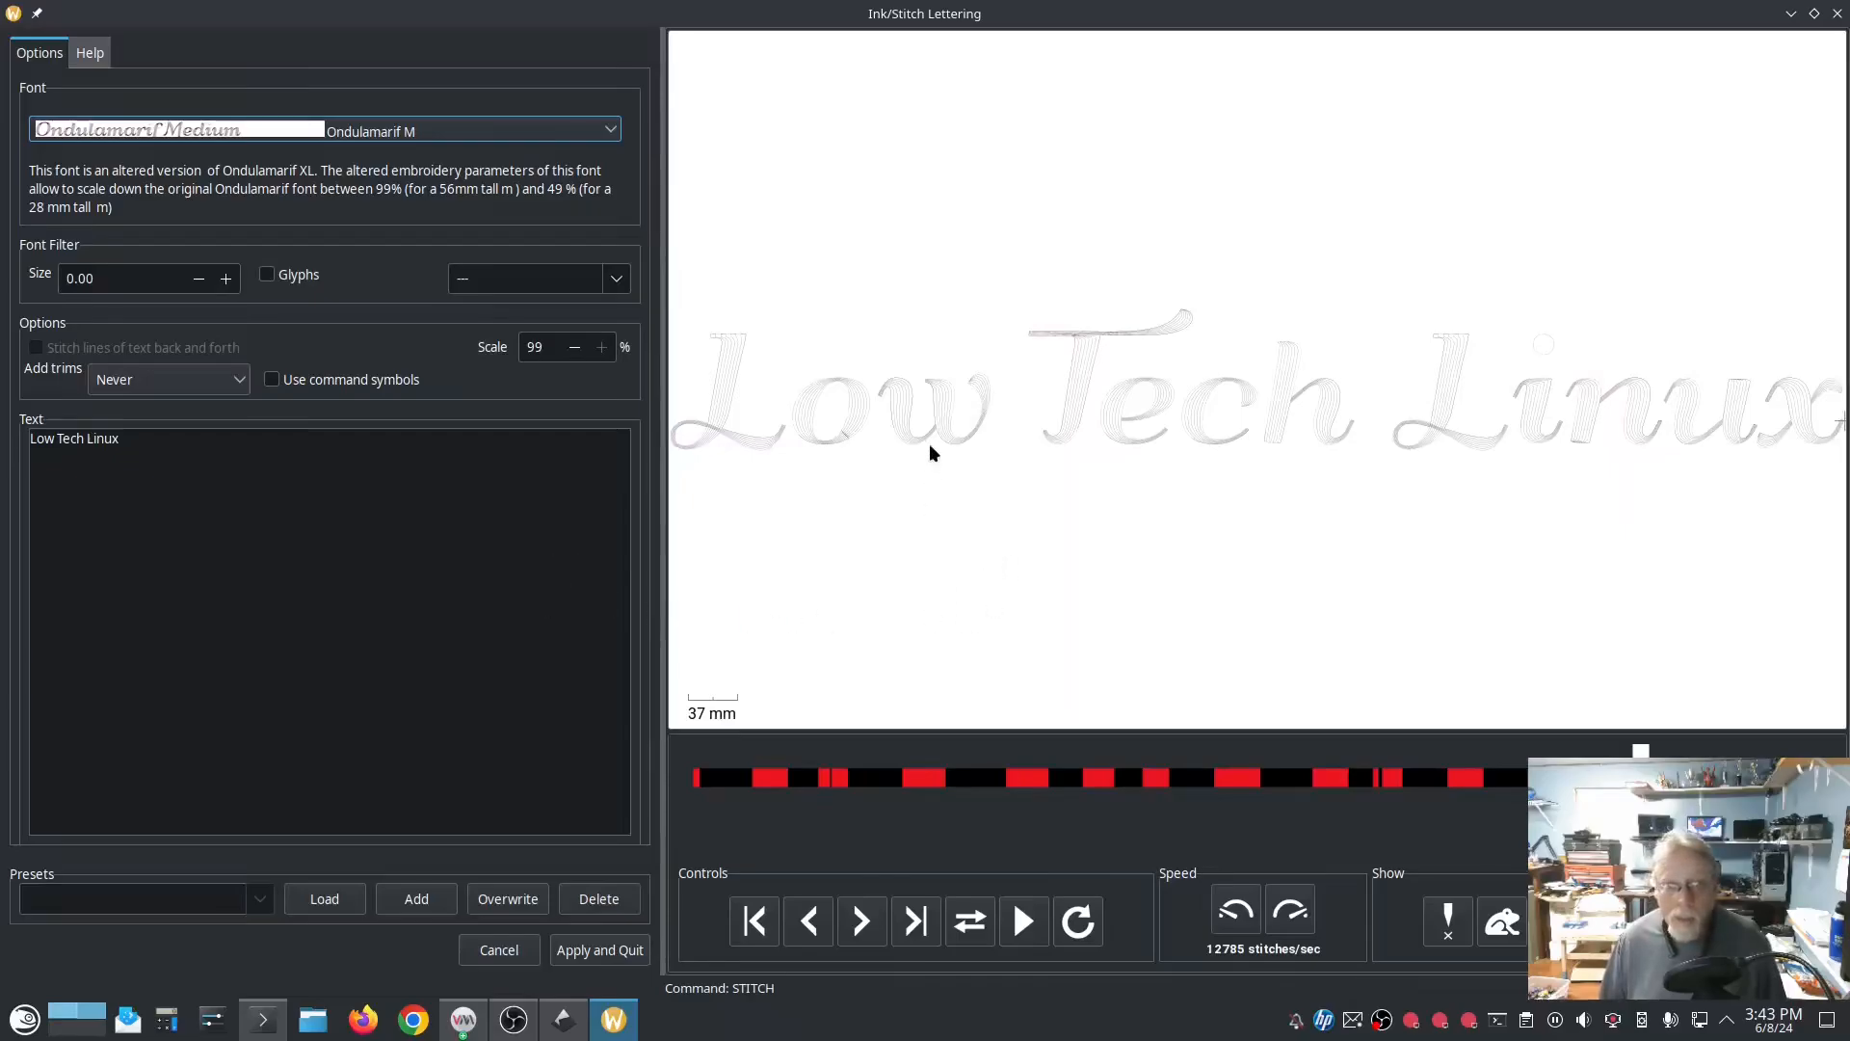
{"action": "scroll", "coordinate": [935, 441], "scroll_direction": "up", "scroll_amount": 1}
{"action": "scroll", "coordinate": [937, 434], "scroll_direction": "up", "scroll_amount": 5}
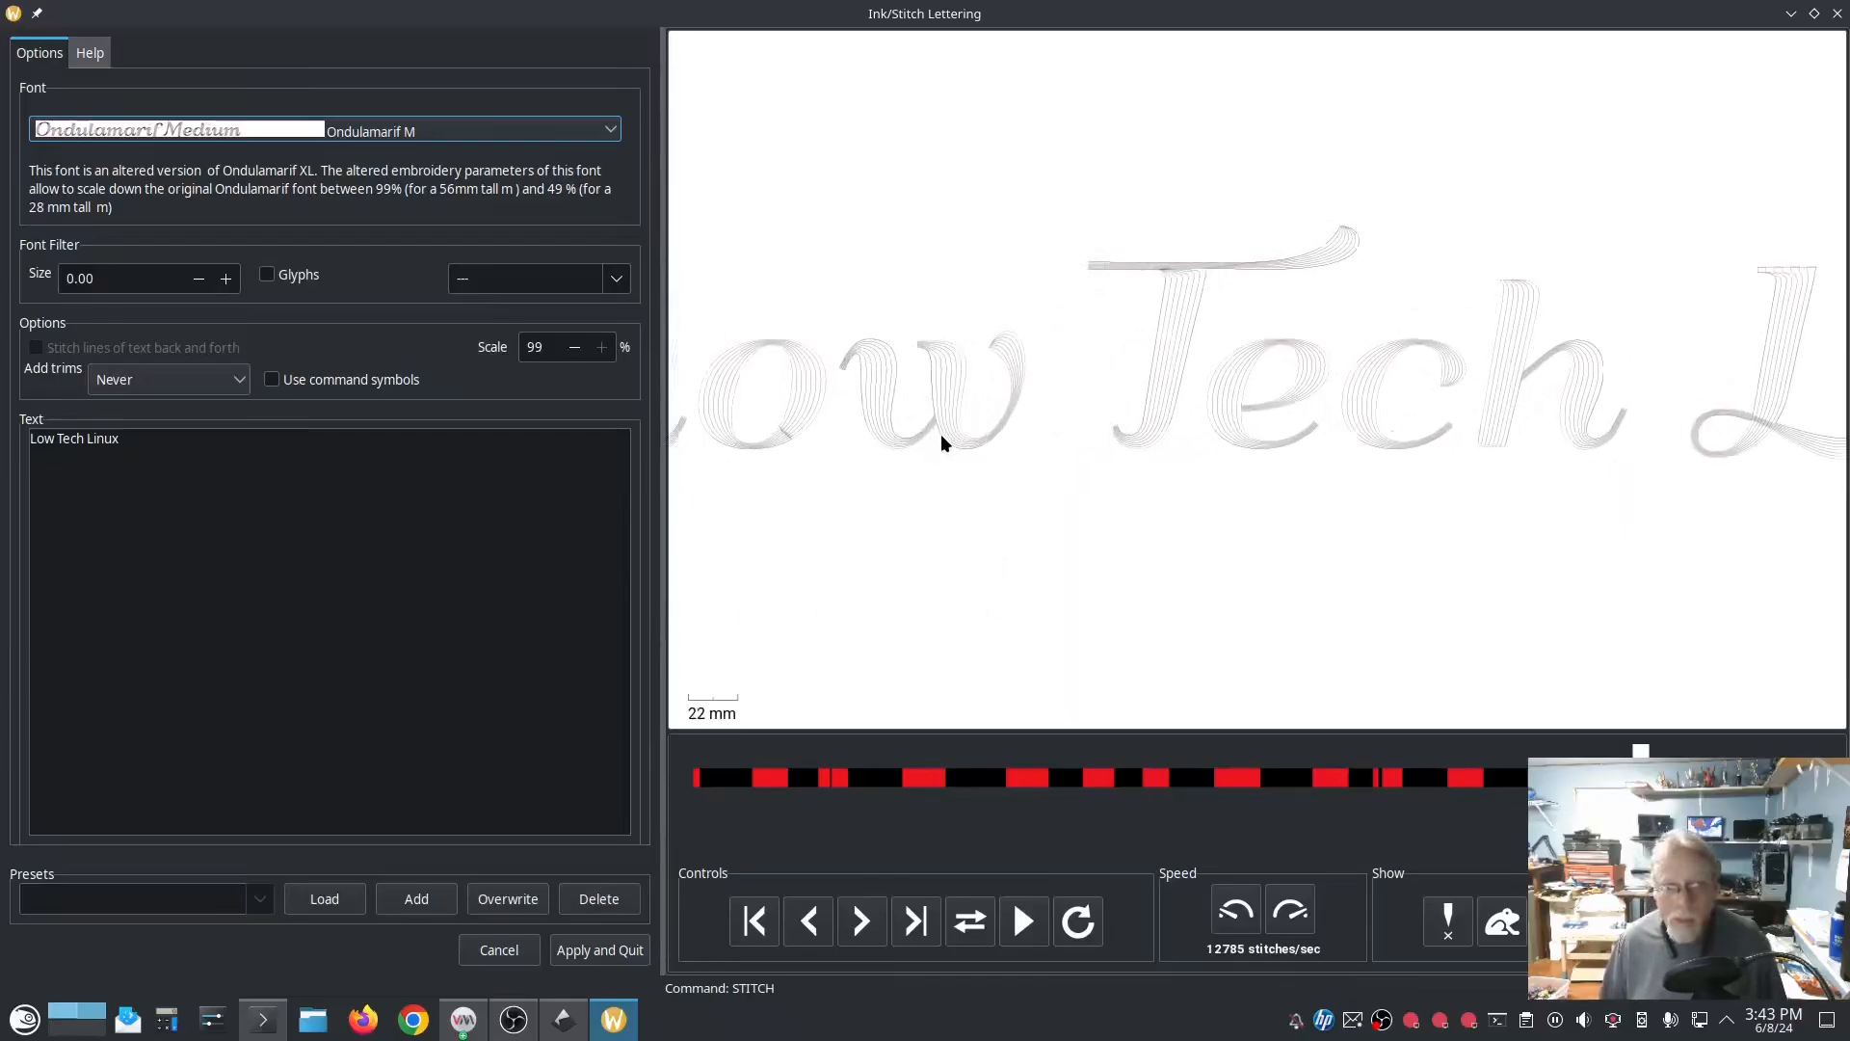
{"action": "scroll", "coordinate": [947, 424], "scroll_direction": "up", "scroll_amount": 4}
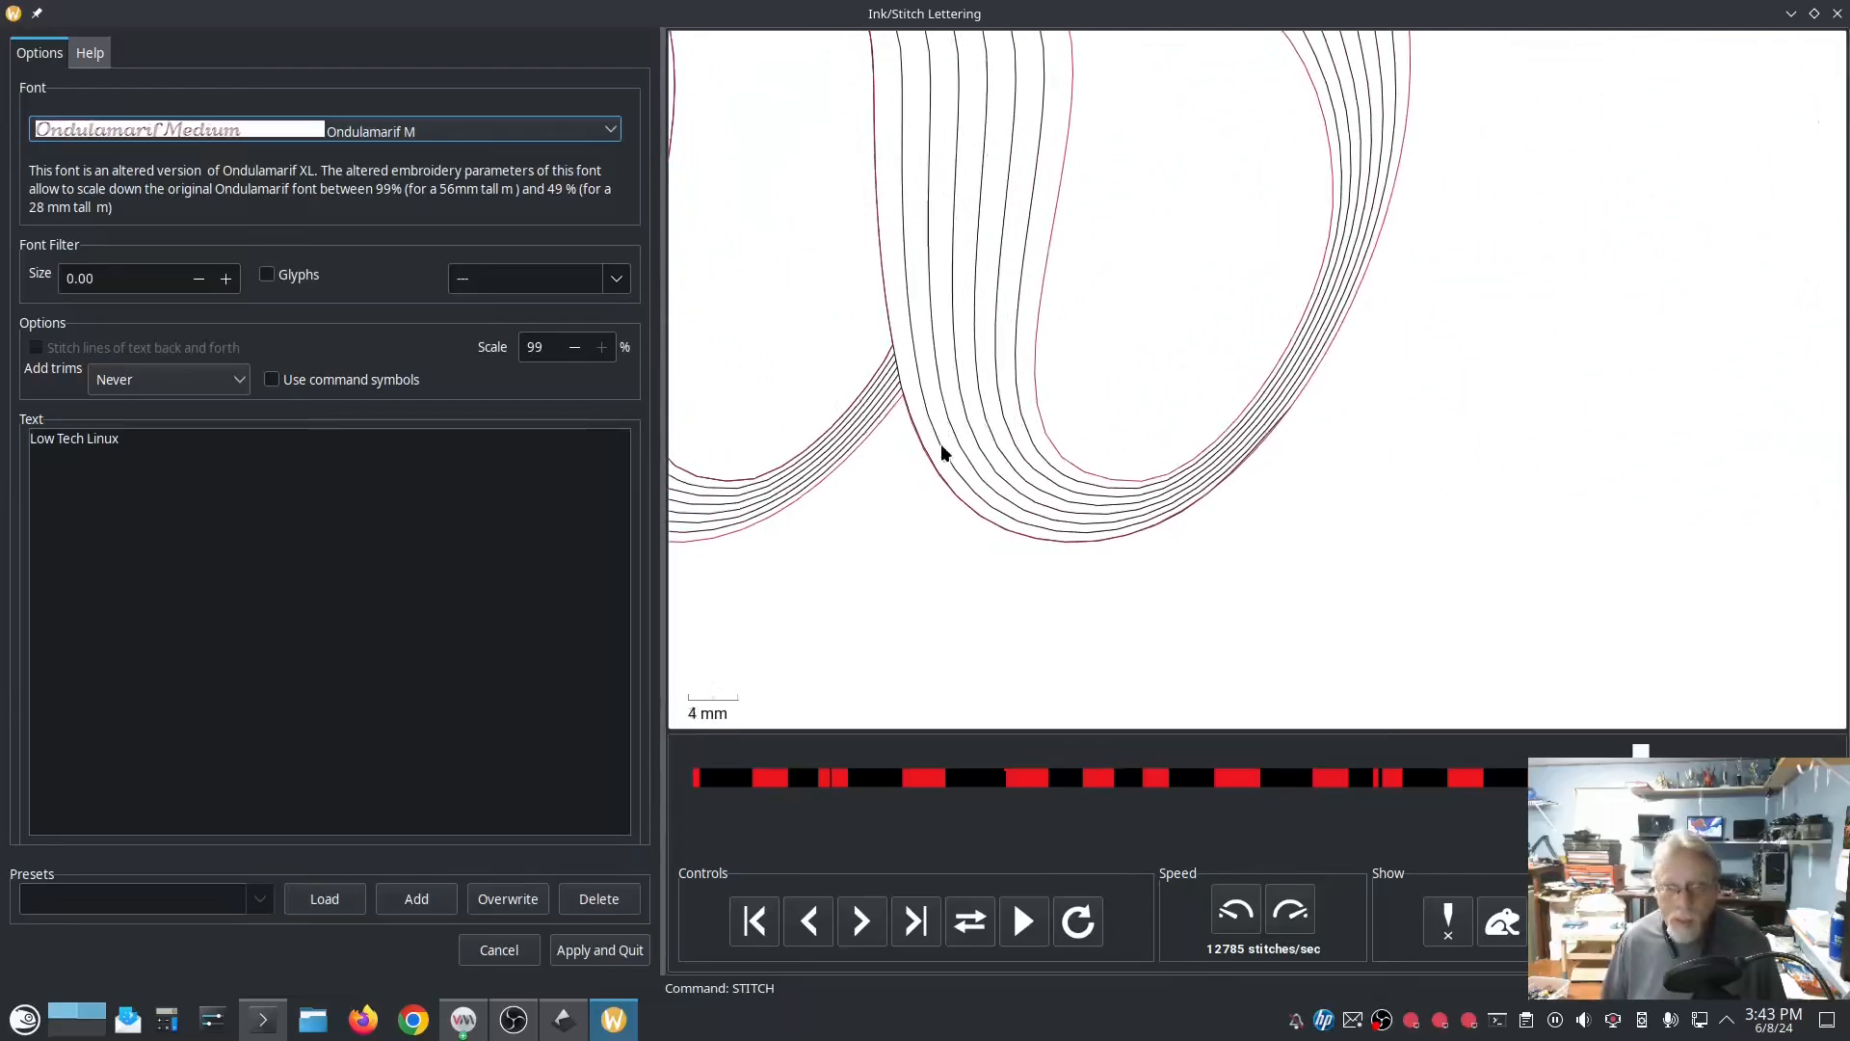
{"action": "middle_click", "coordinate": [864, 533]}
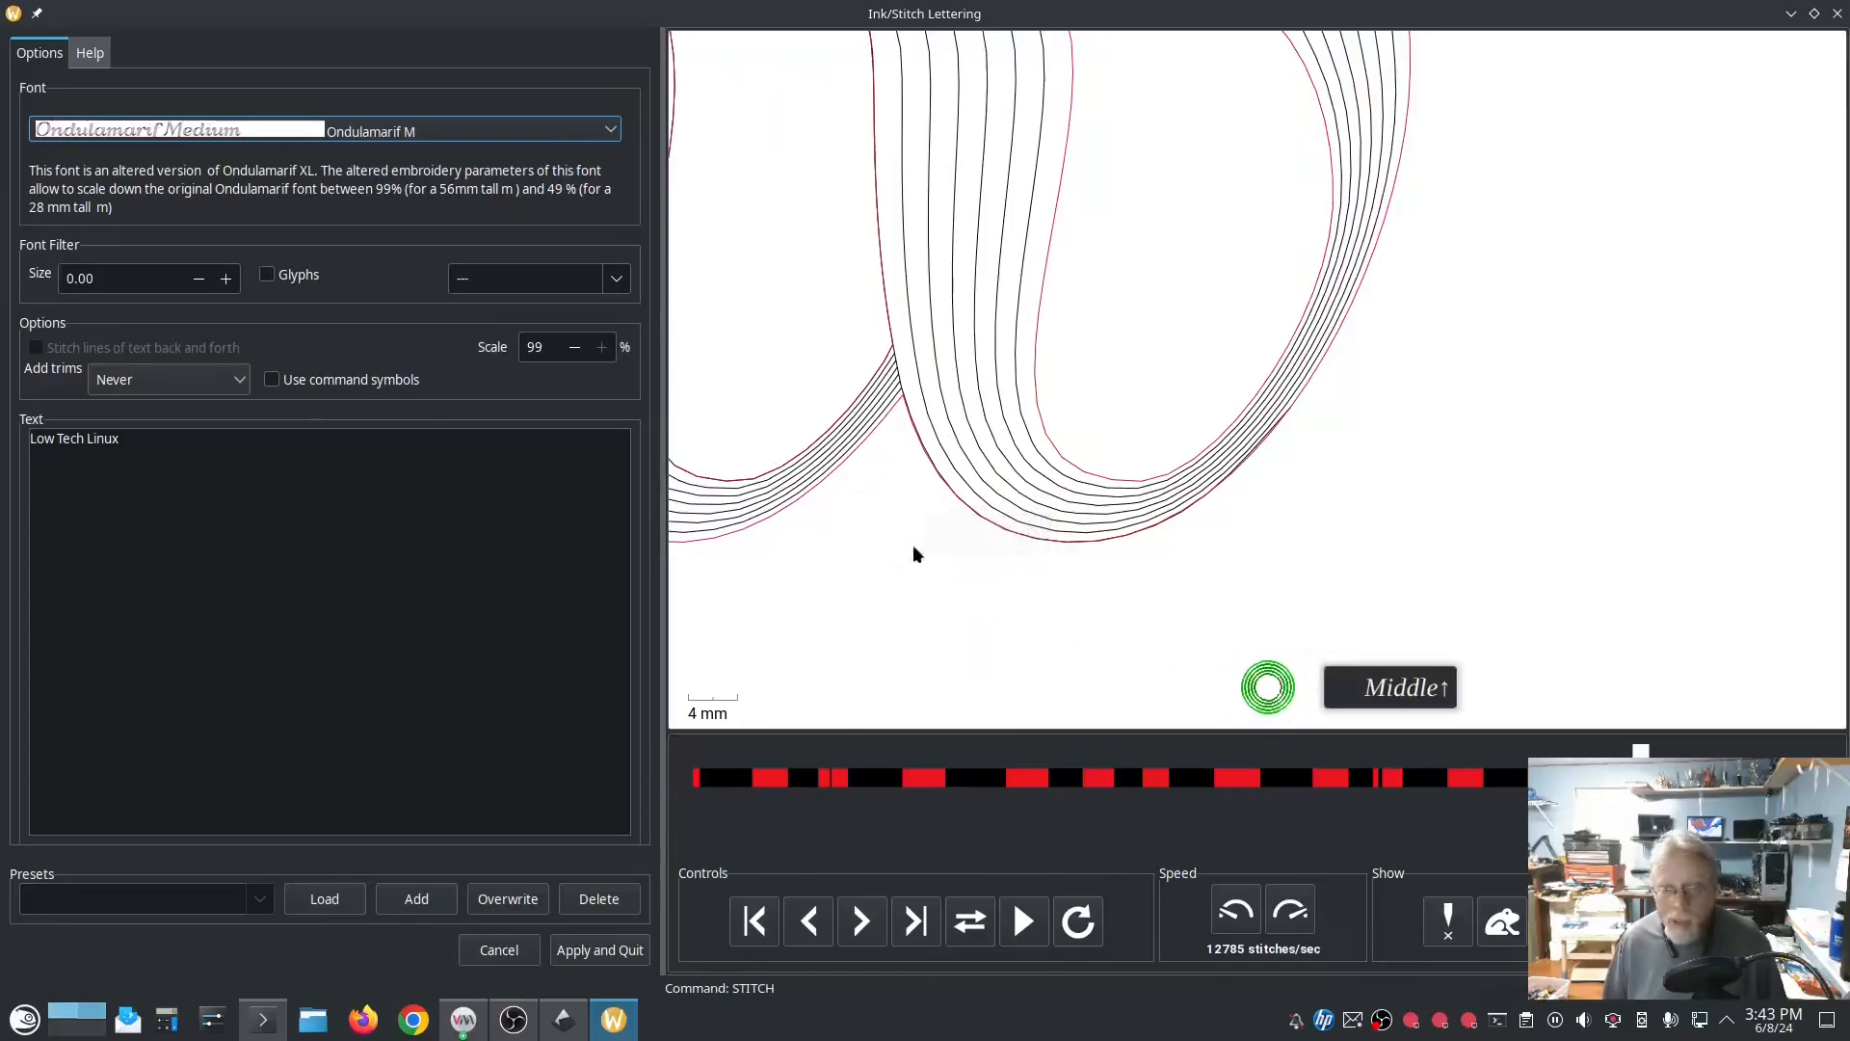
{"action": "left_click_drag", "start_coordinate": [912, 548], "coordinate": [1253, 663]}
{"action": "scroll", "coordinate": [1187, 633], "scroll_direction": "down", "scroll_amount": 5}
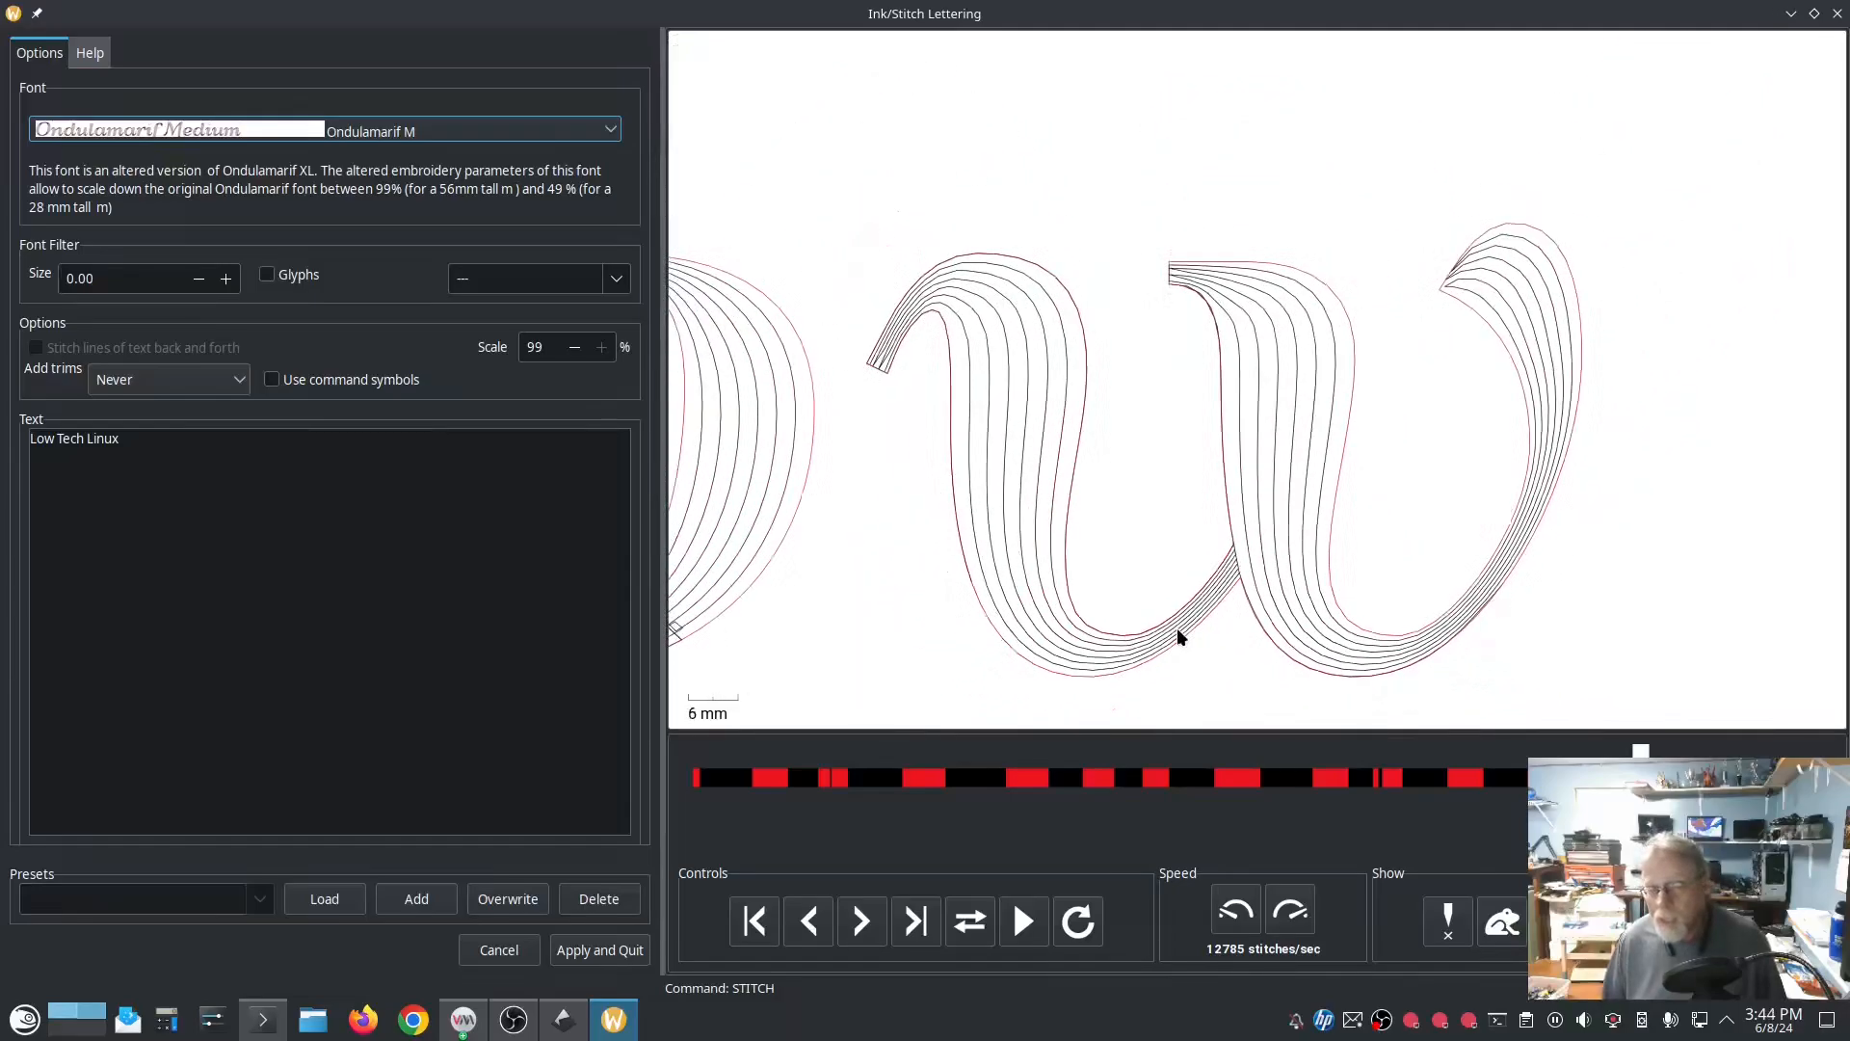
{"action": "scroll", "coordinate": [1157, 632], "scroll_direction": "down", "scroll_amount": 5}
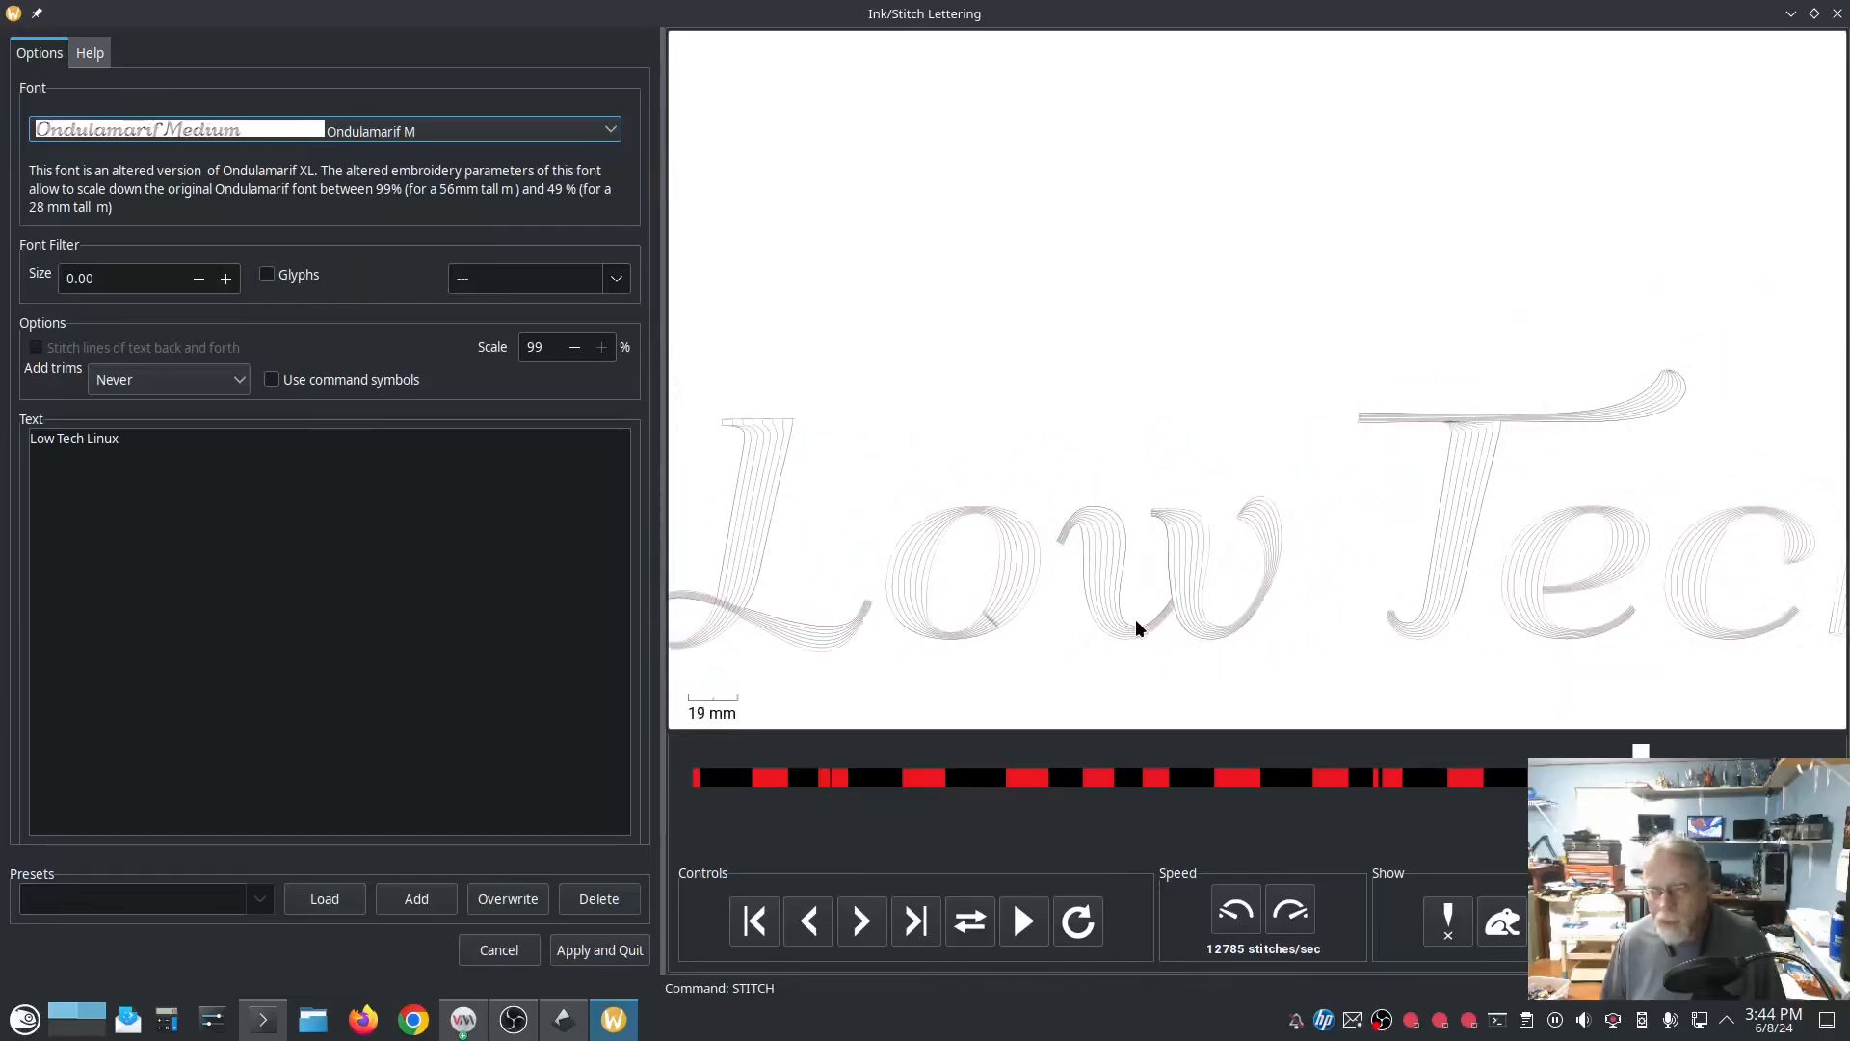
{"action": "scroll", "coordinate": [1132, 622], "scroll_direction": "down", "scroll_amount": 1}
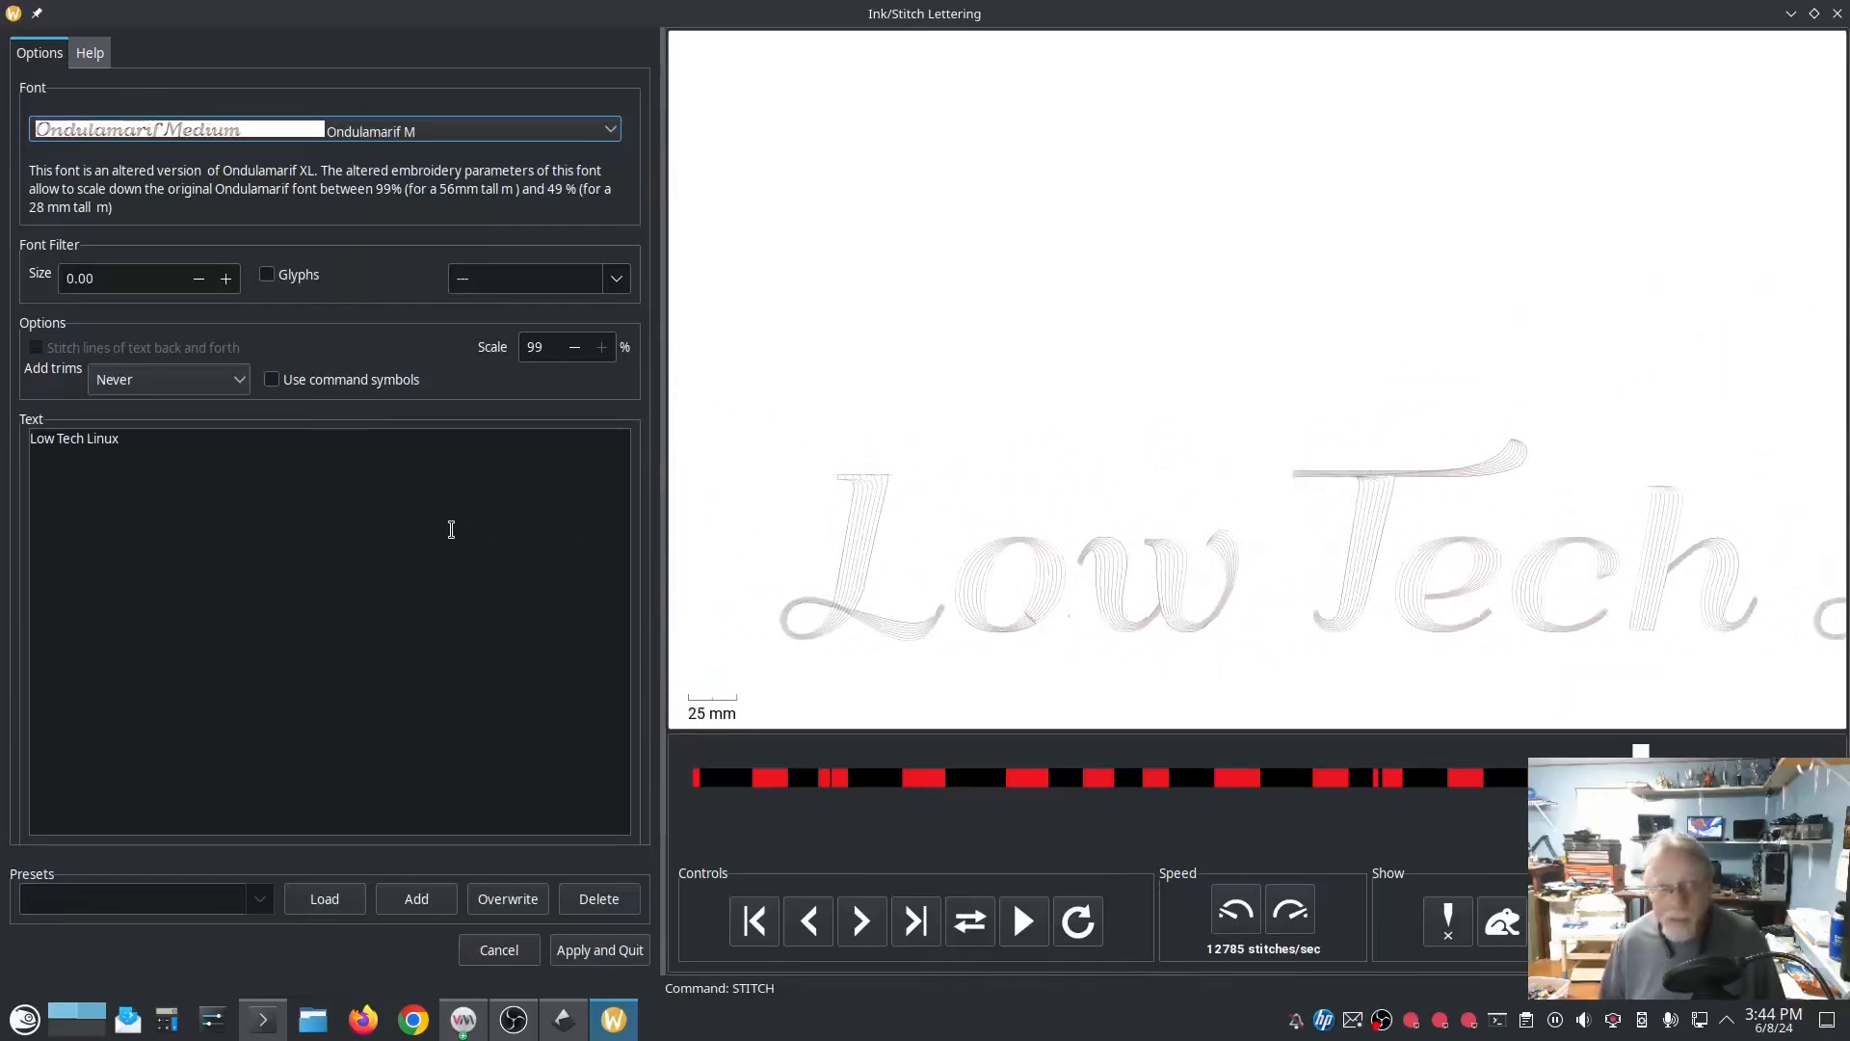
Step: Preview the lettering in the Roaring Twenties KOR, Violin Serif and Japanese script fonts, and close the Lettering dialog
{"action": "left_click", "coordinate": [583, 132]}
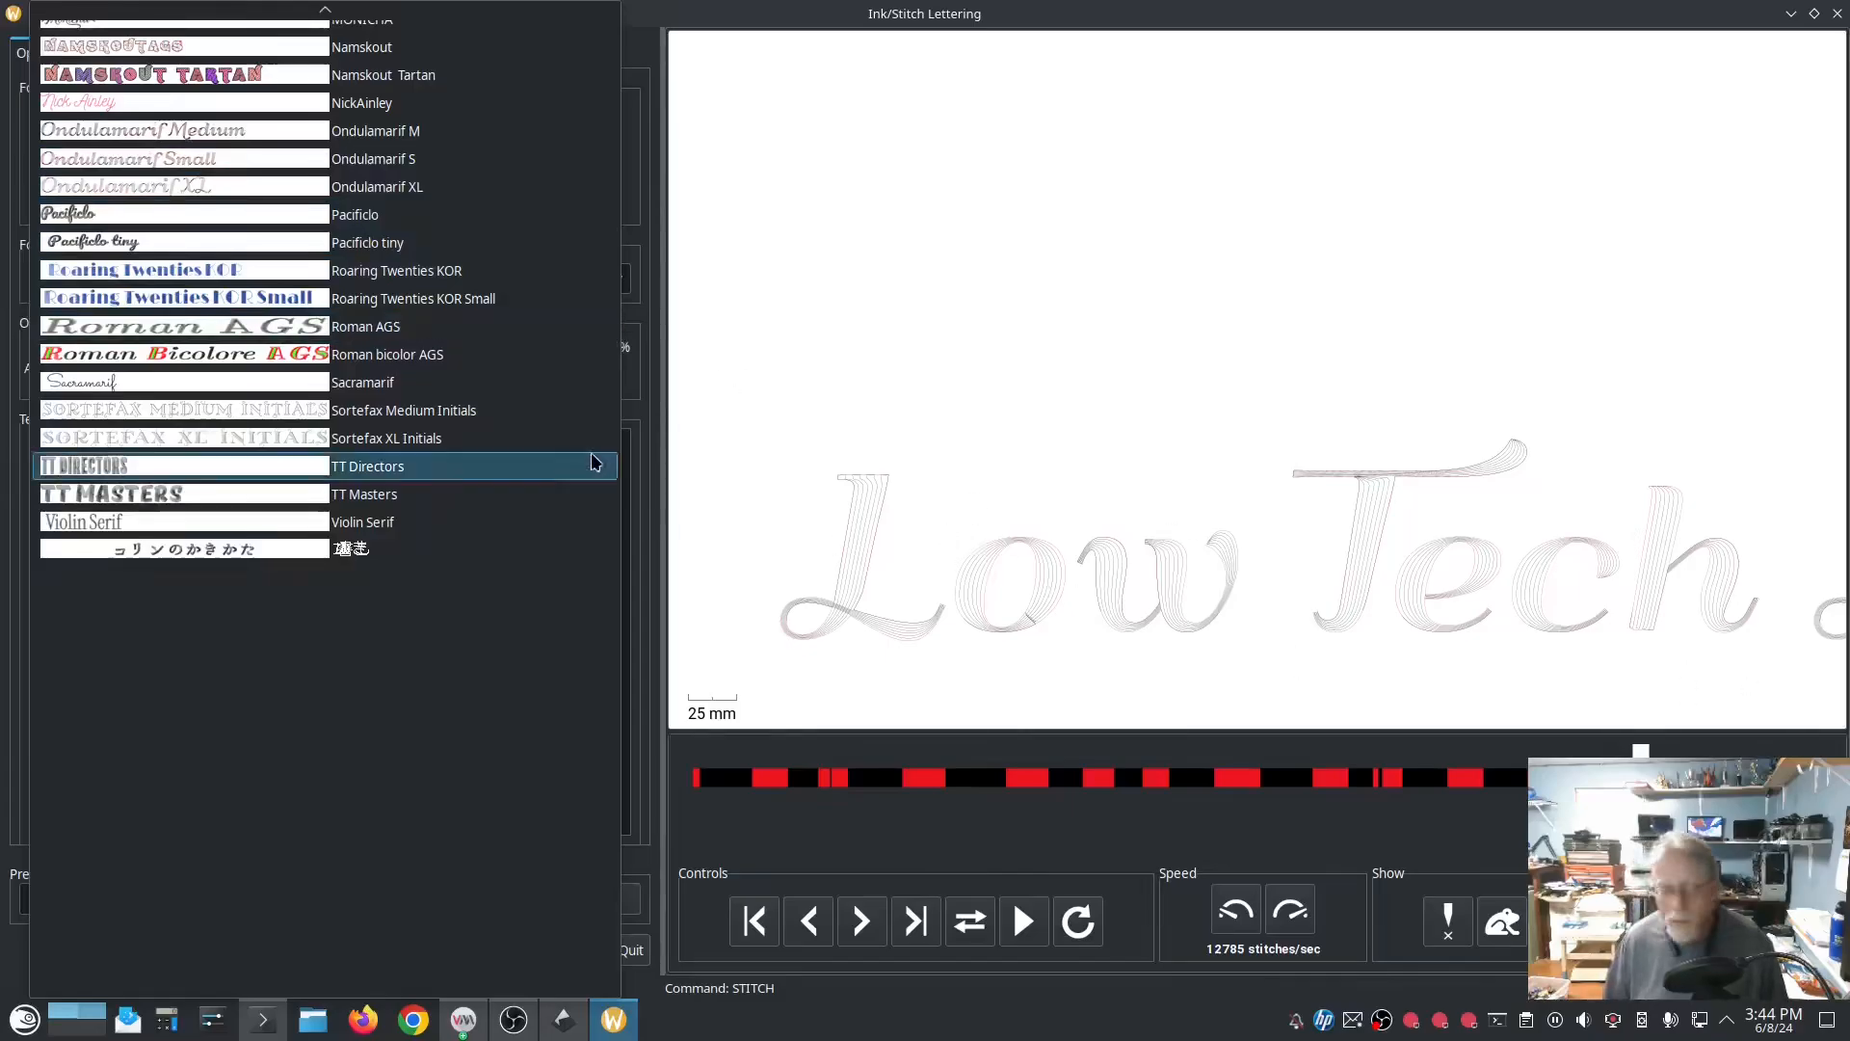
{"action": "left_click", "coordinate": [370, 272]}
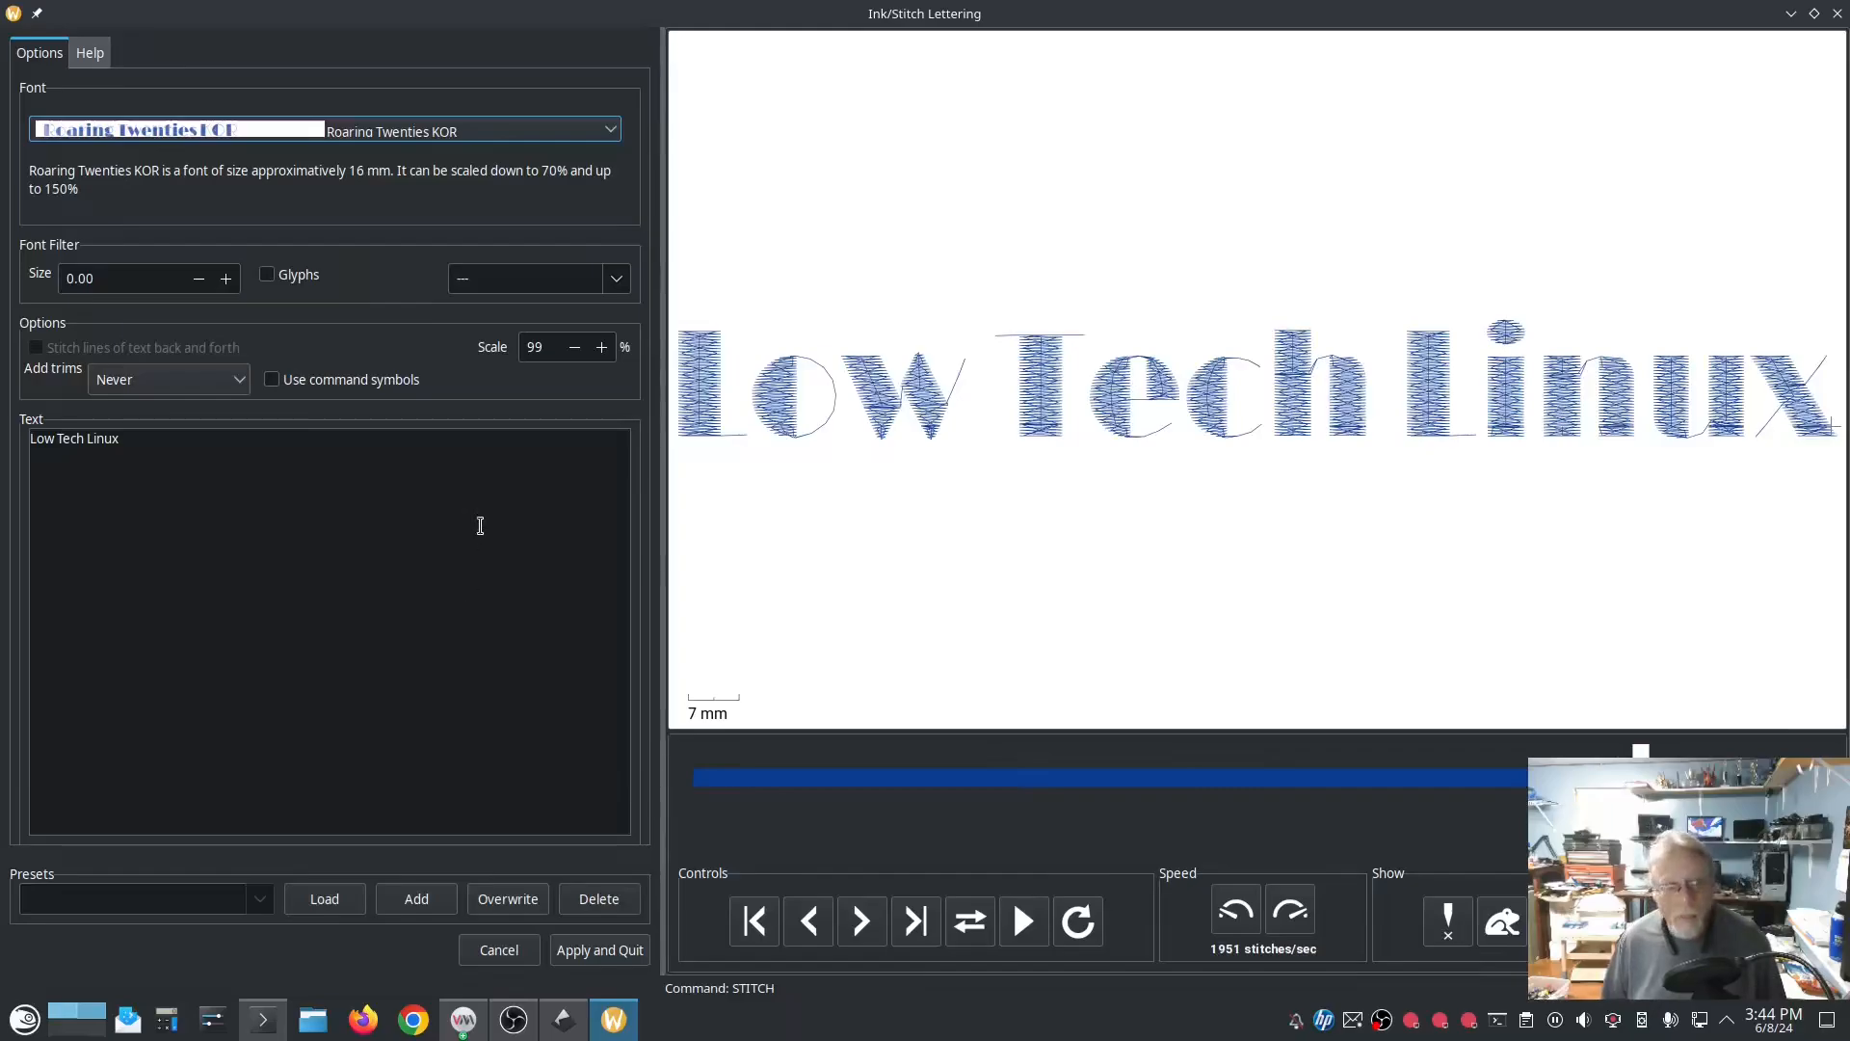
{"action": "left_click", "coordinate": [405, 129]}
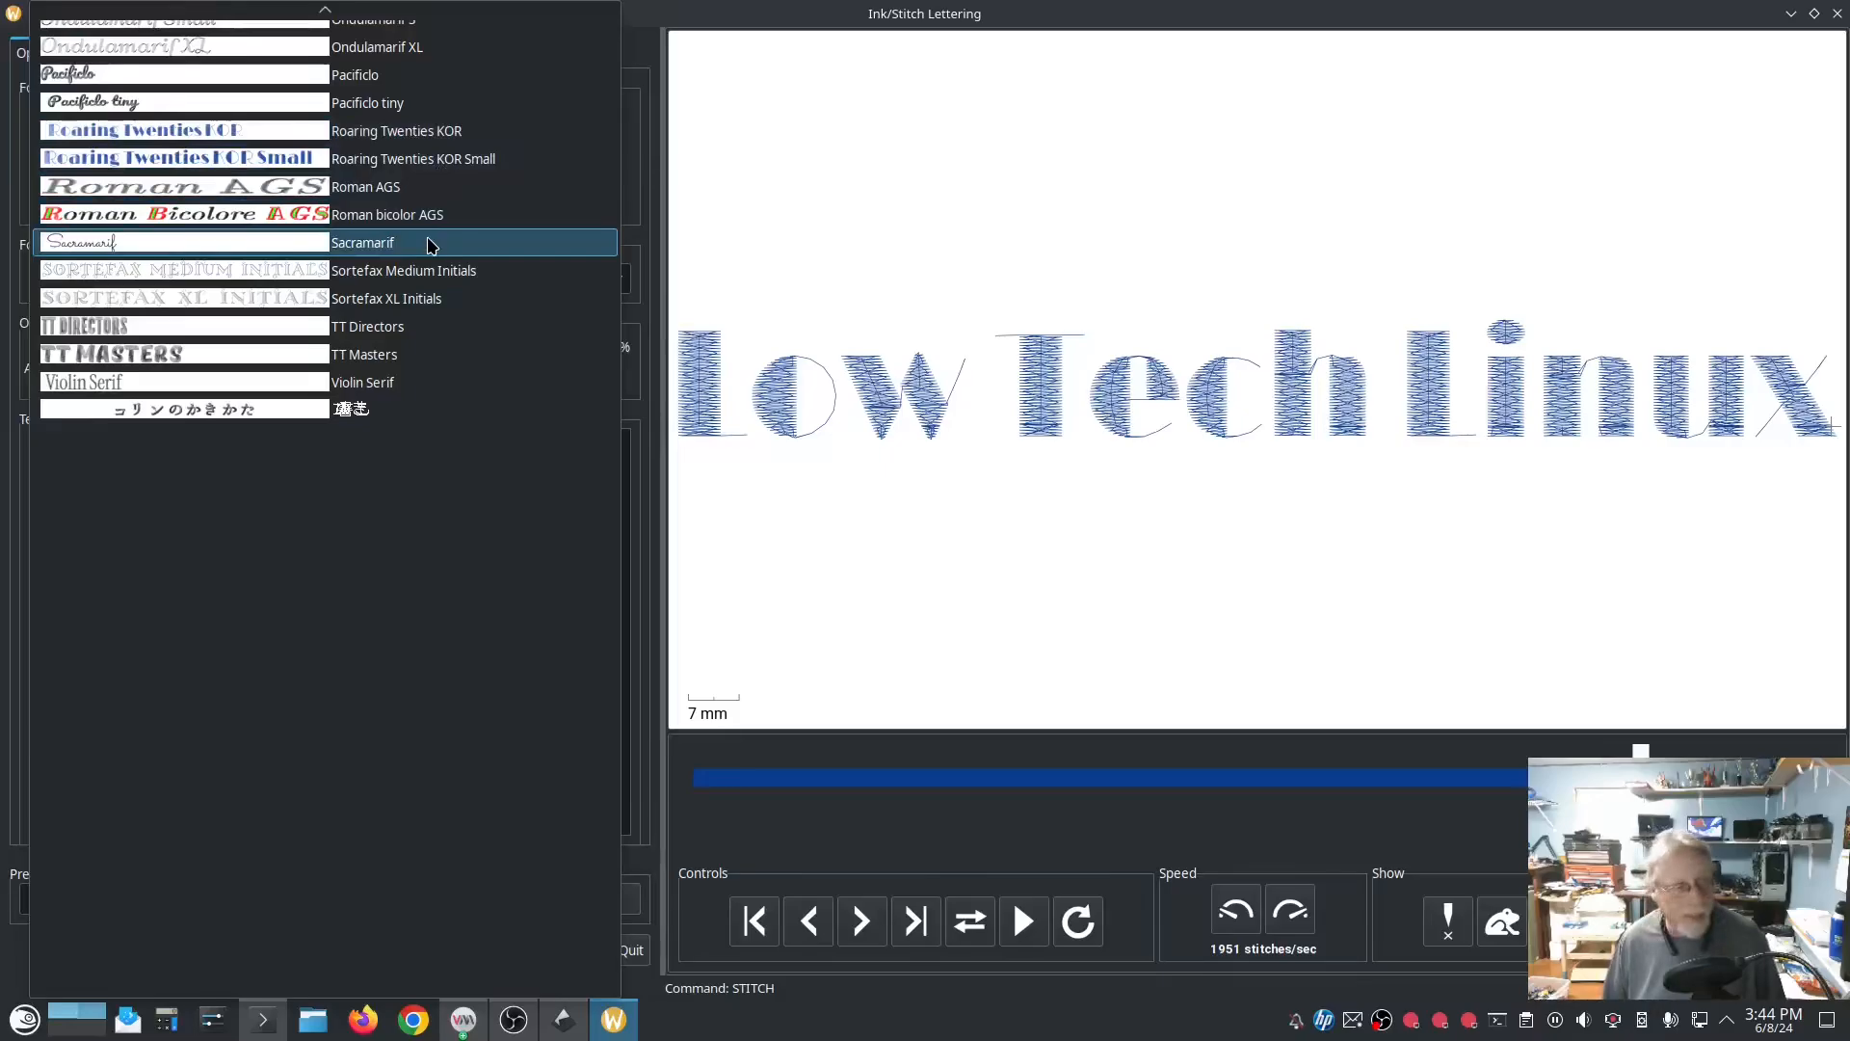
{"action": "left_click", "coordinate": [404, 385]}
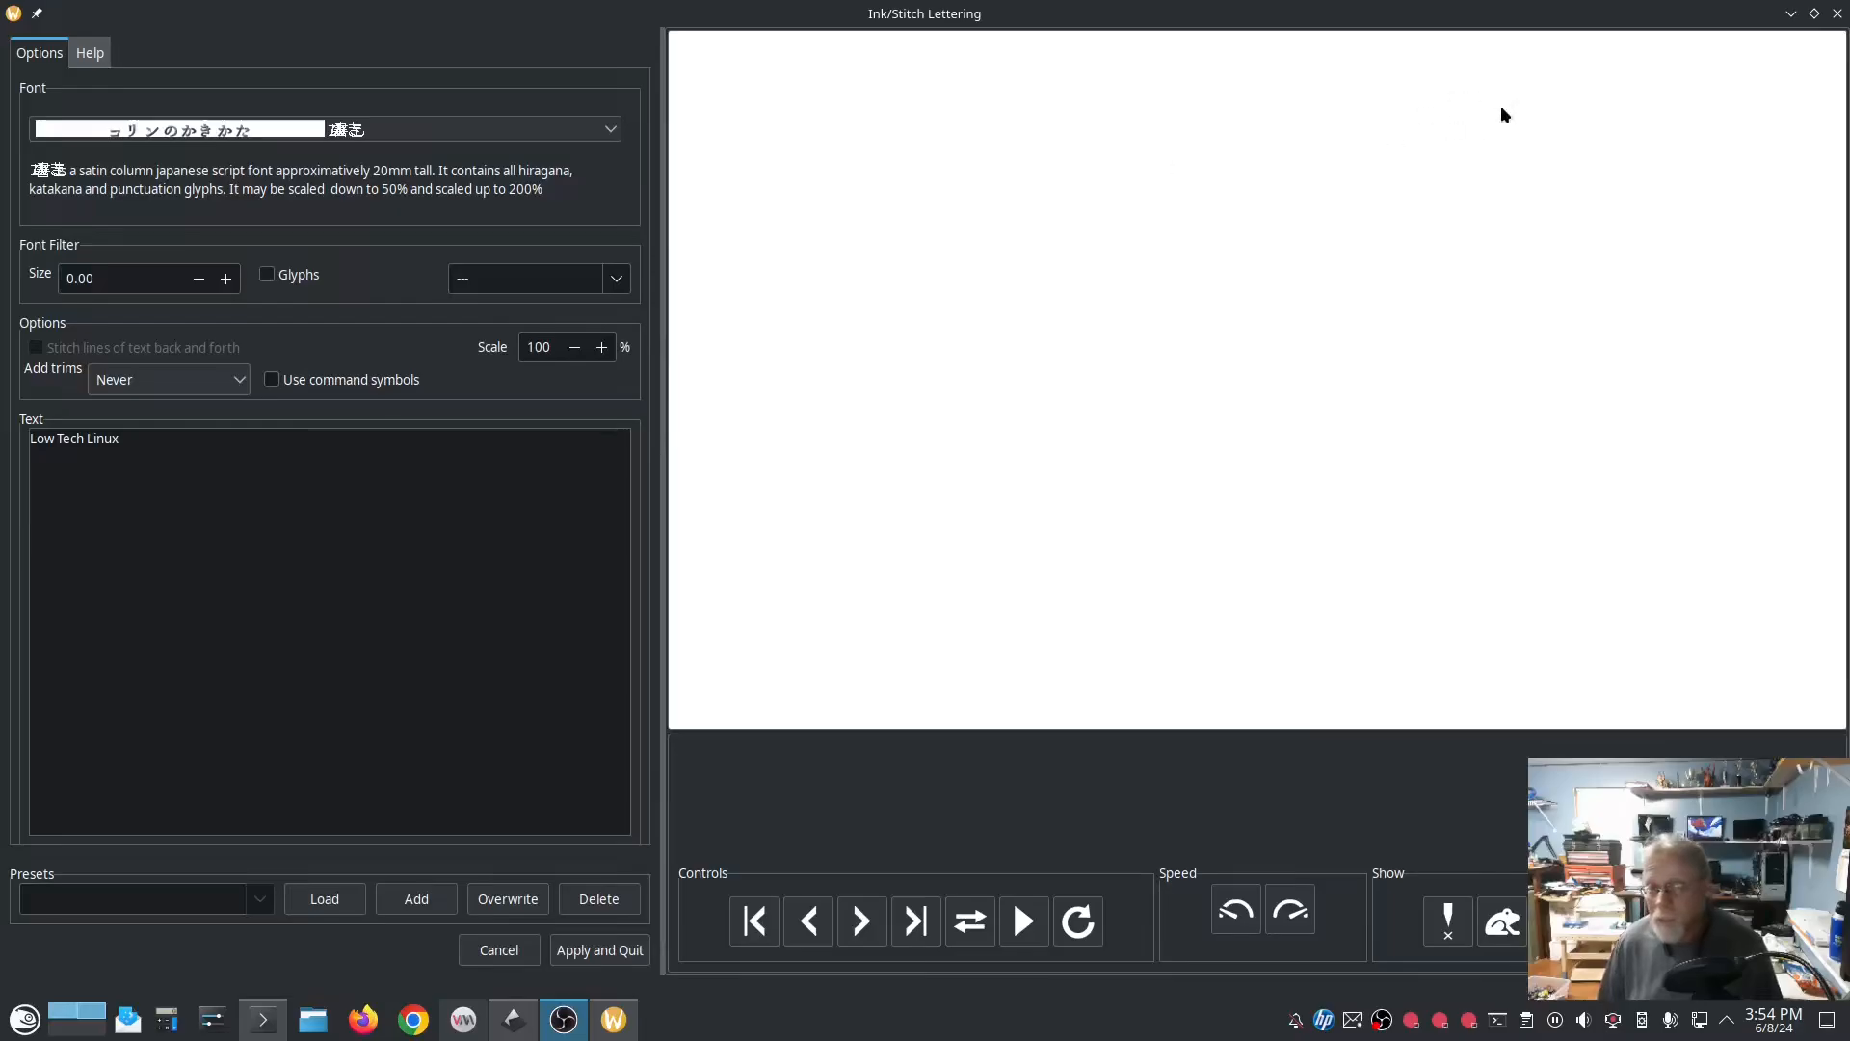
{"action": "left_click", "coordinate": [1837, 13]}
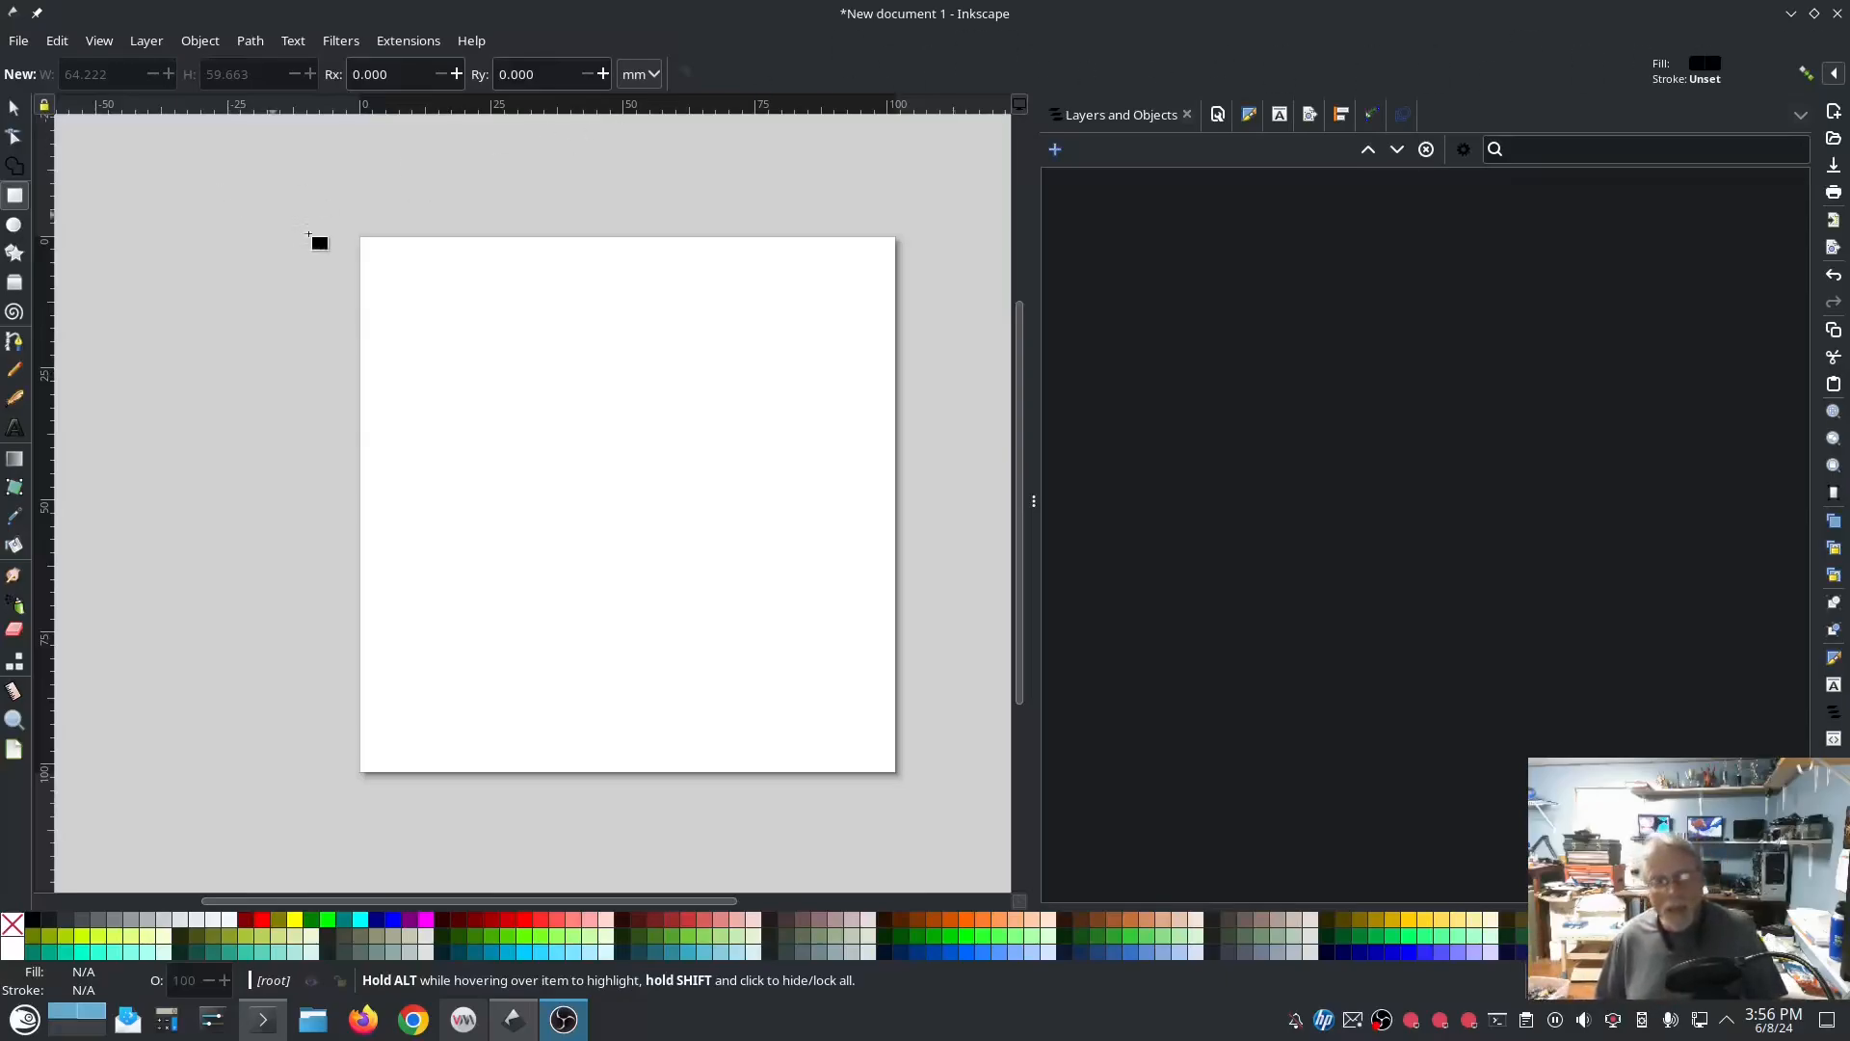
Step: Draw a rectangle about 65 × 59 mm on the page and choose Circular Fill as its fill method in Ink/Stitch Params
{"action": "left_click_drag", "start_coordinate": [404, 321], "coordinate": [744, 631]}
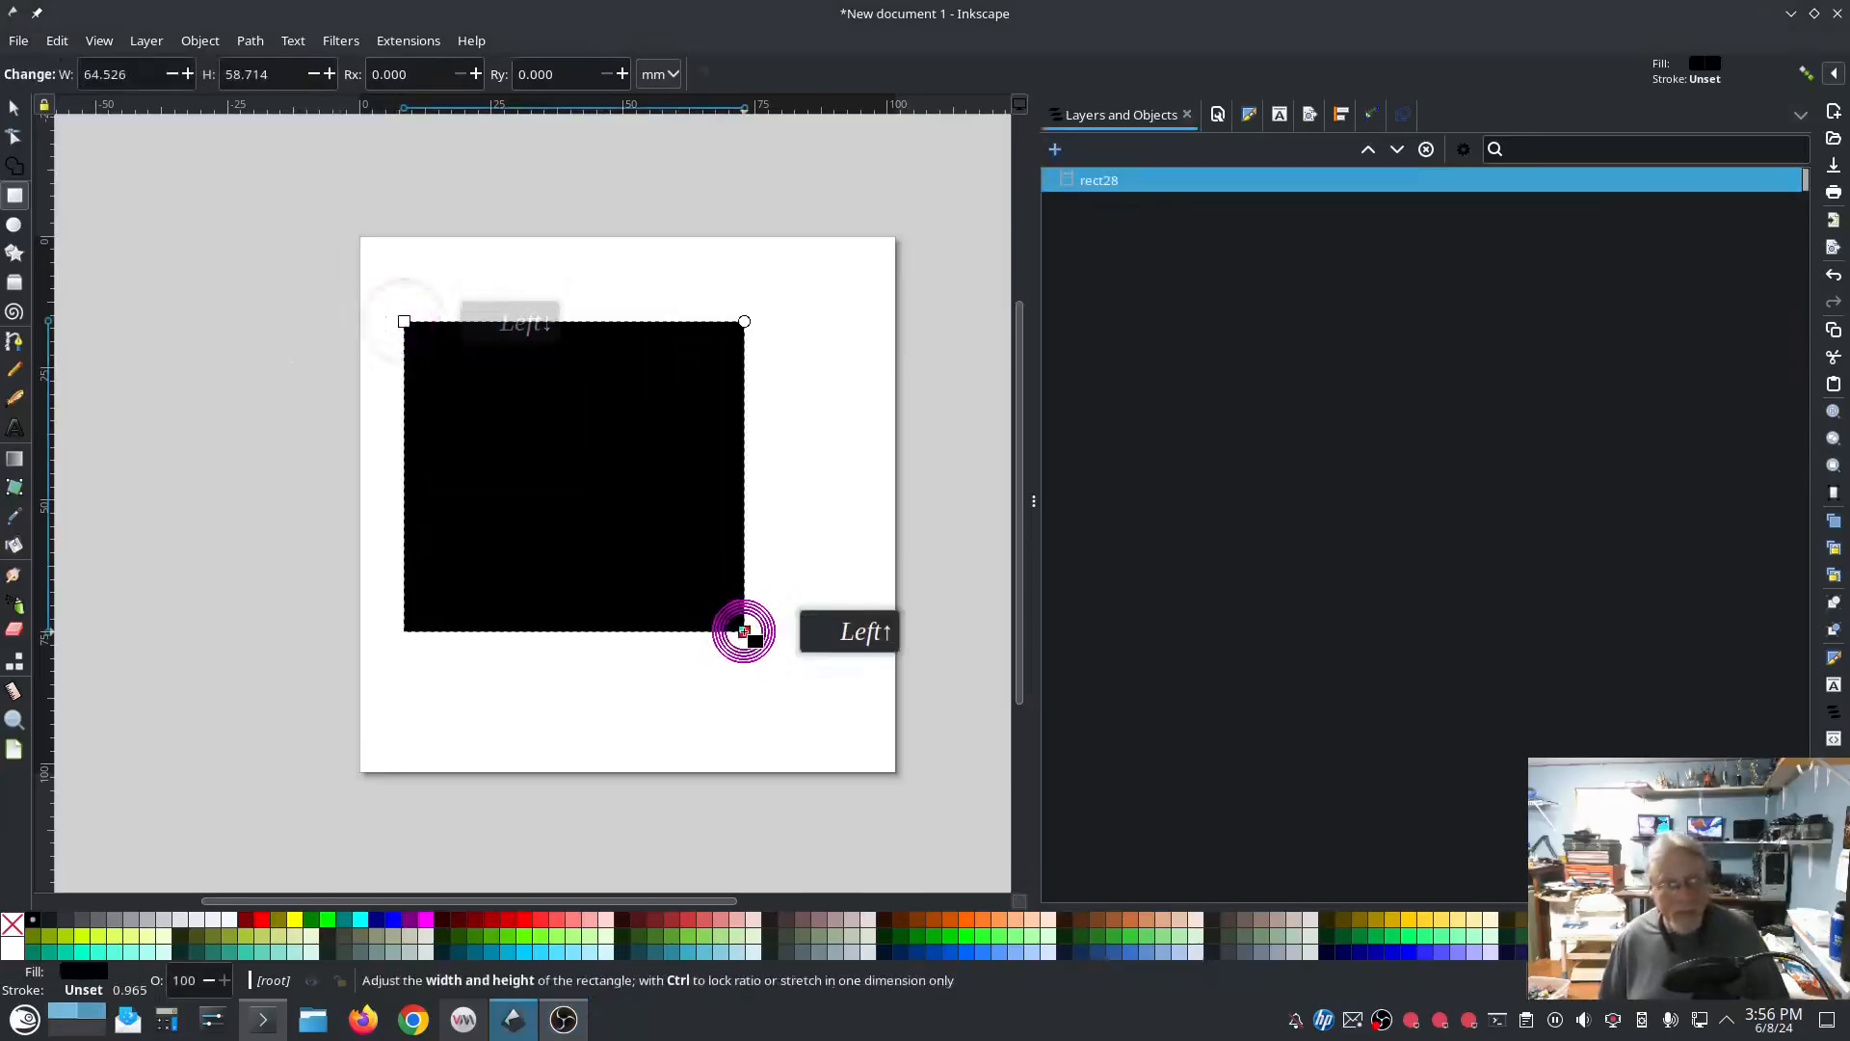
{"action": "left_click", "coordinate": [392, 40]}
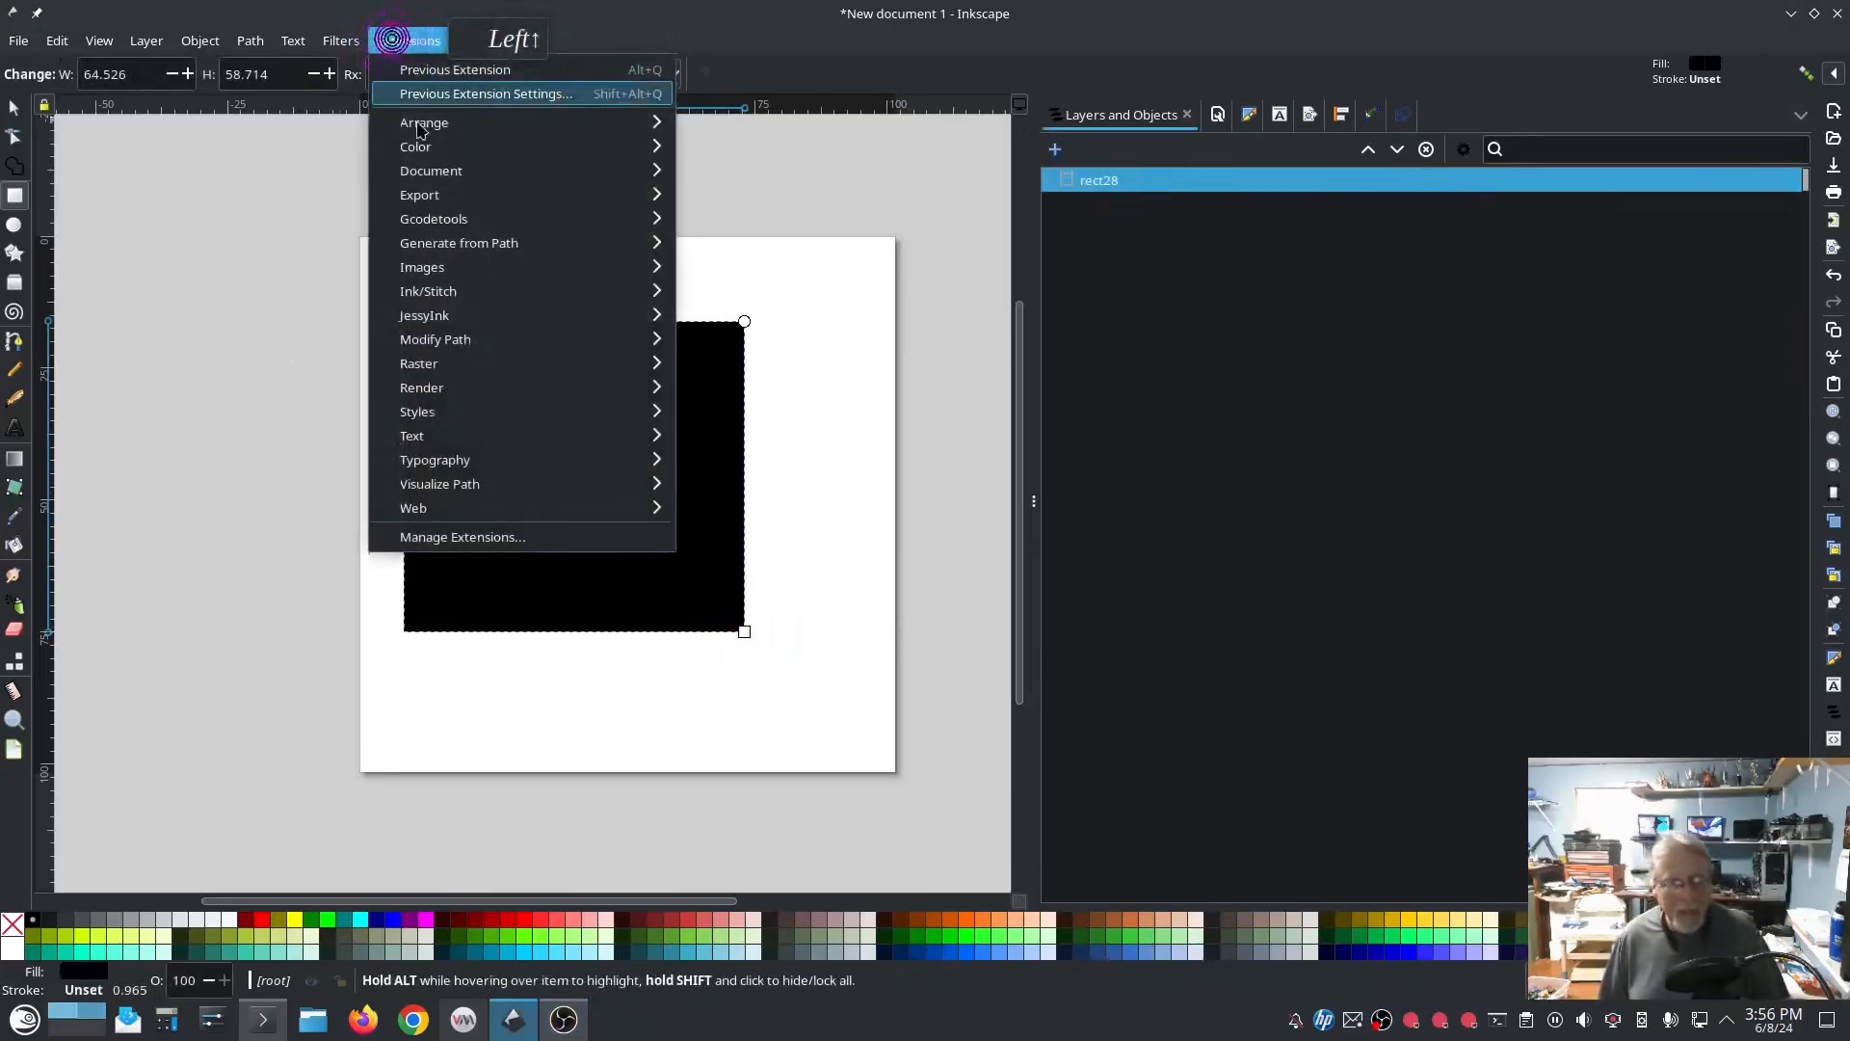
{"action": "mouse_move", "coordinate": [559, 291]}
{"action": "left_click", "coordinate": [747, 459]}
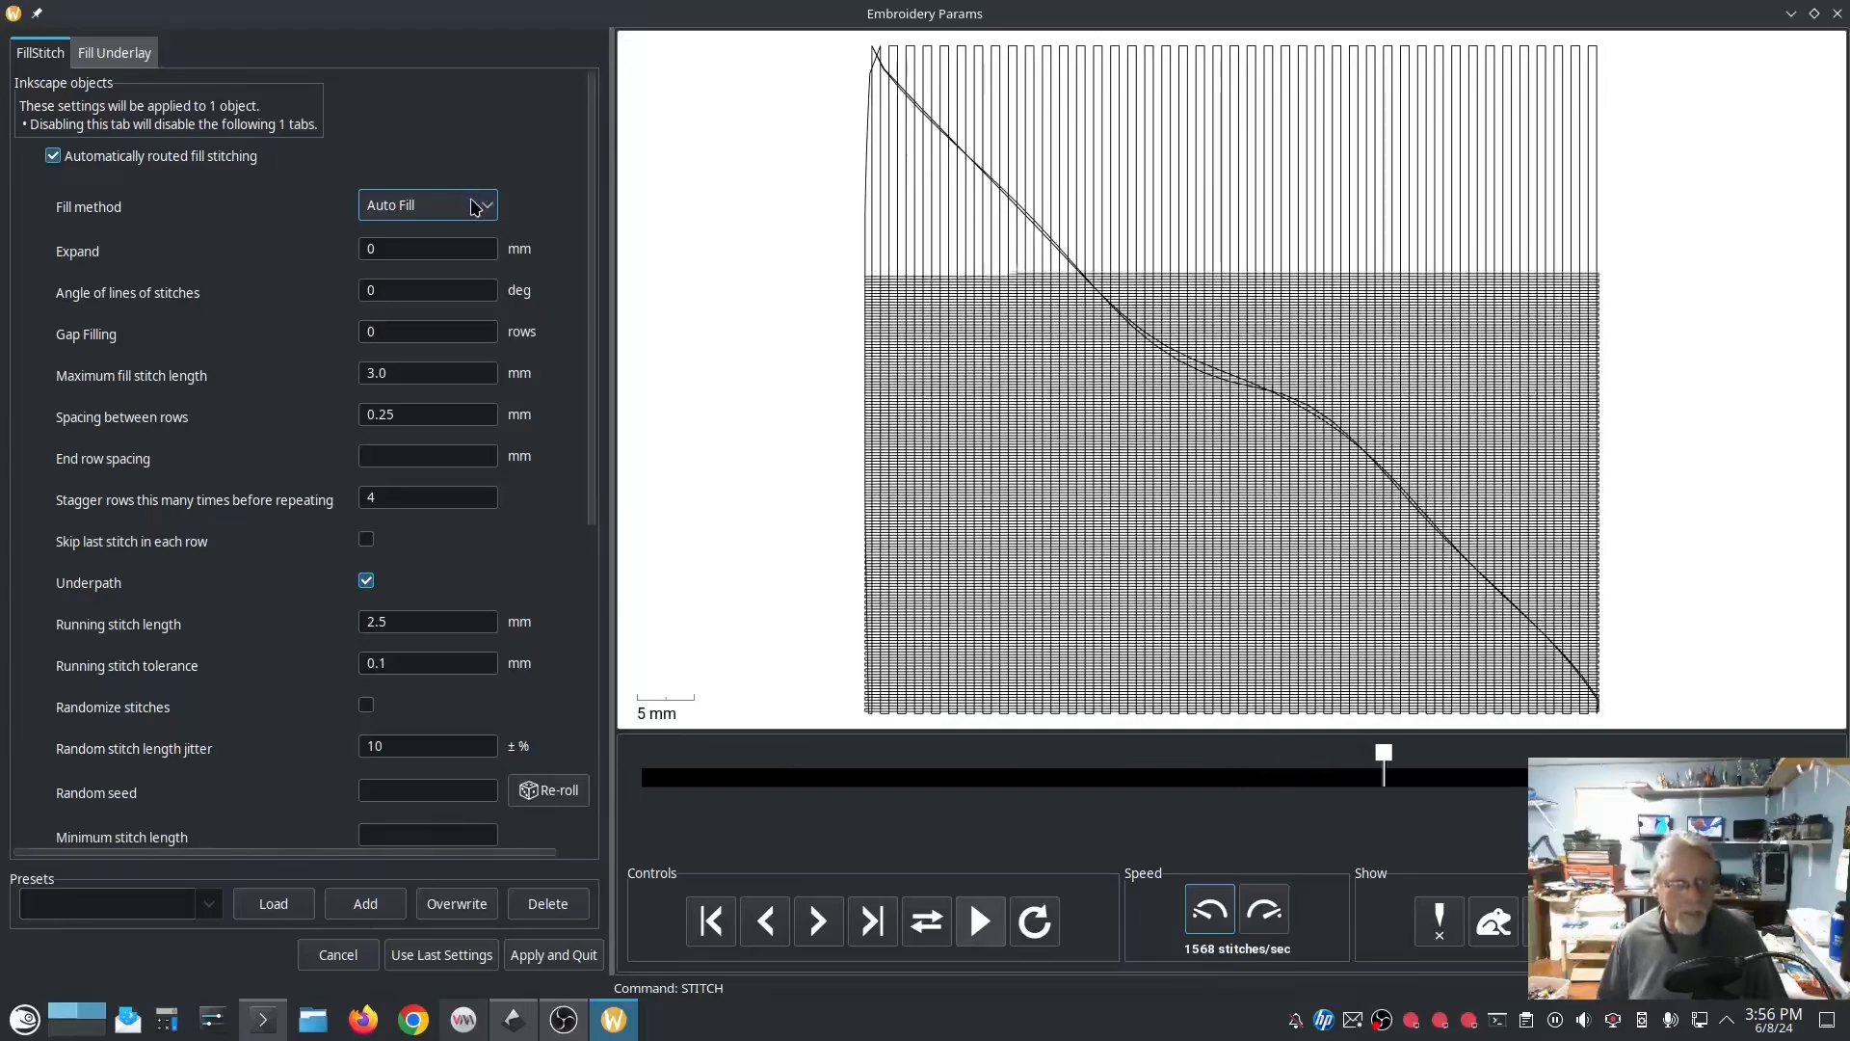
{"action": "left_click", "coordinate": [484, 202]}
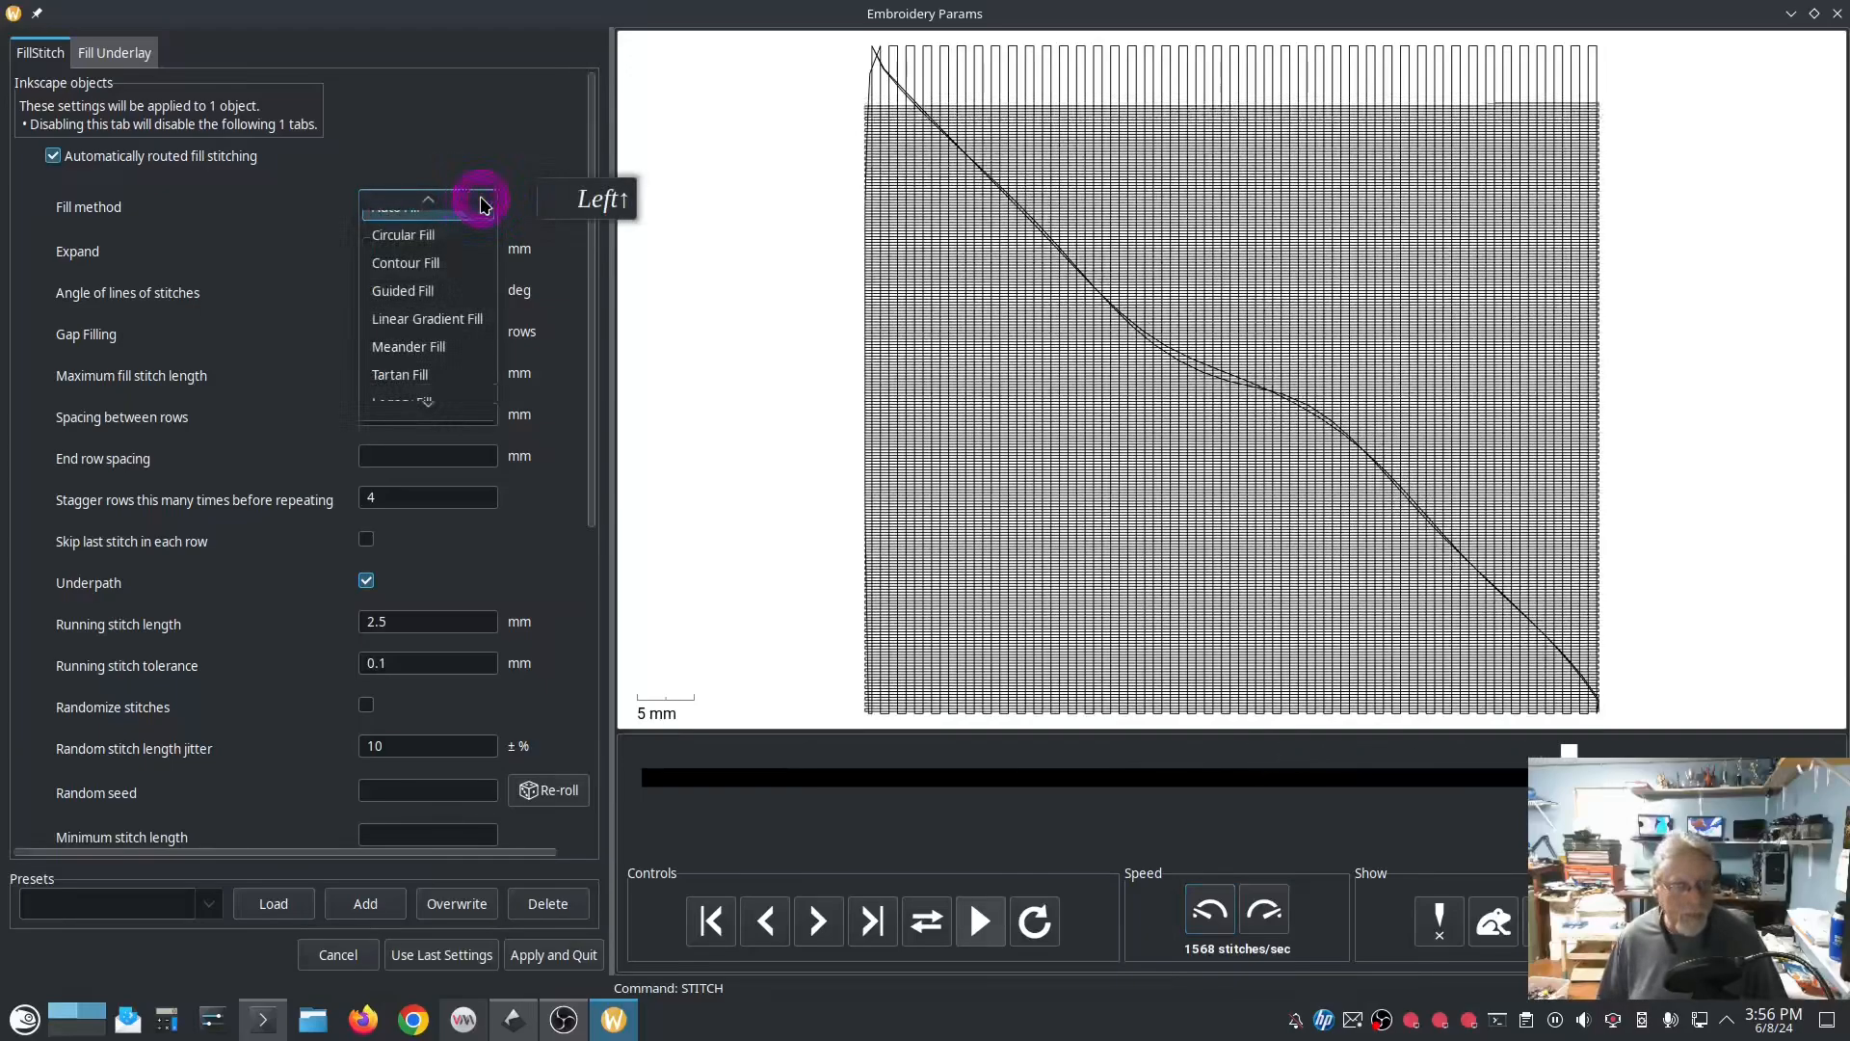
{"action": "left_click", "coordinate": [434, 235]}
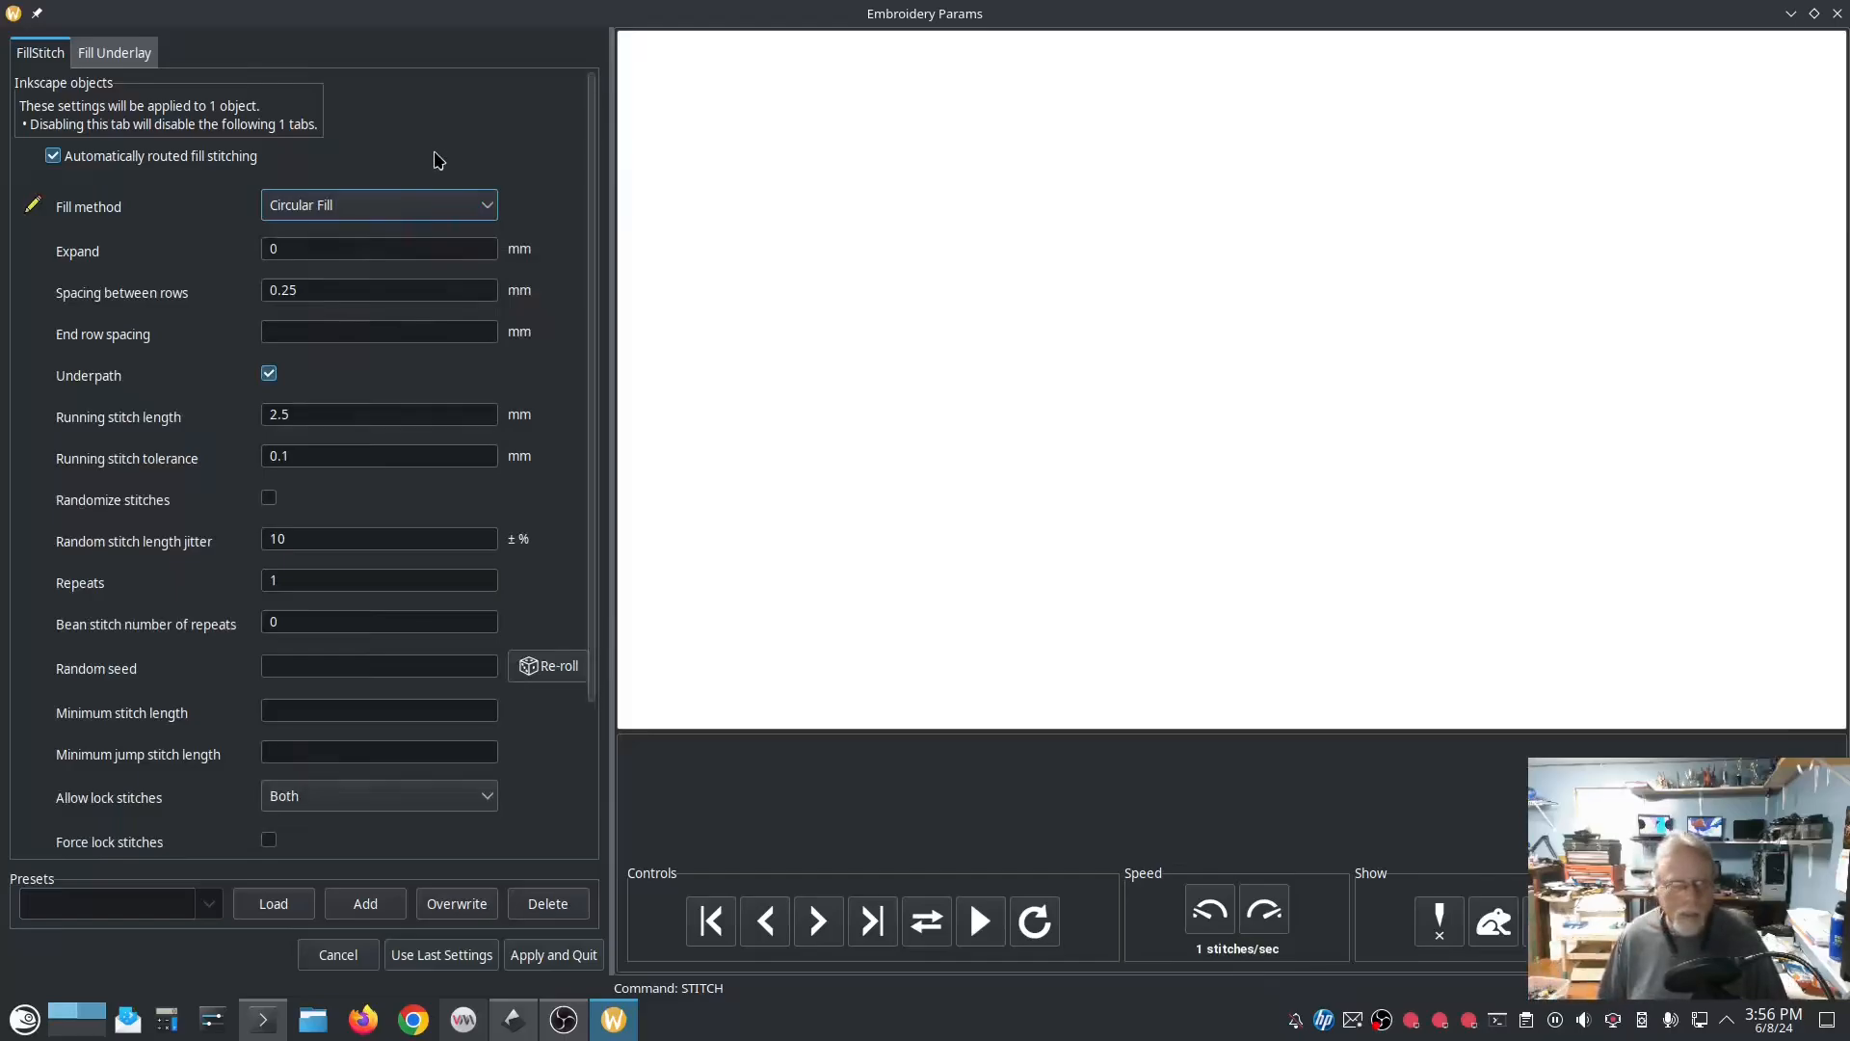
Step: Preview the rectangle's stitching with Contour Fill and Linear Gradient Fill as the fill method
{"action": "left_click", "coordinate": [486, 211]}
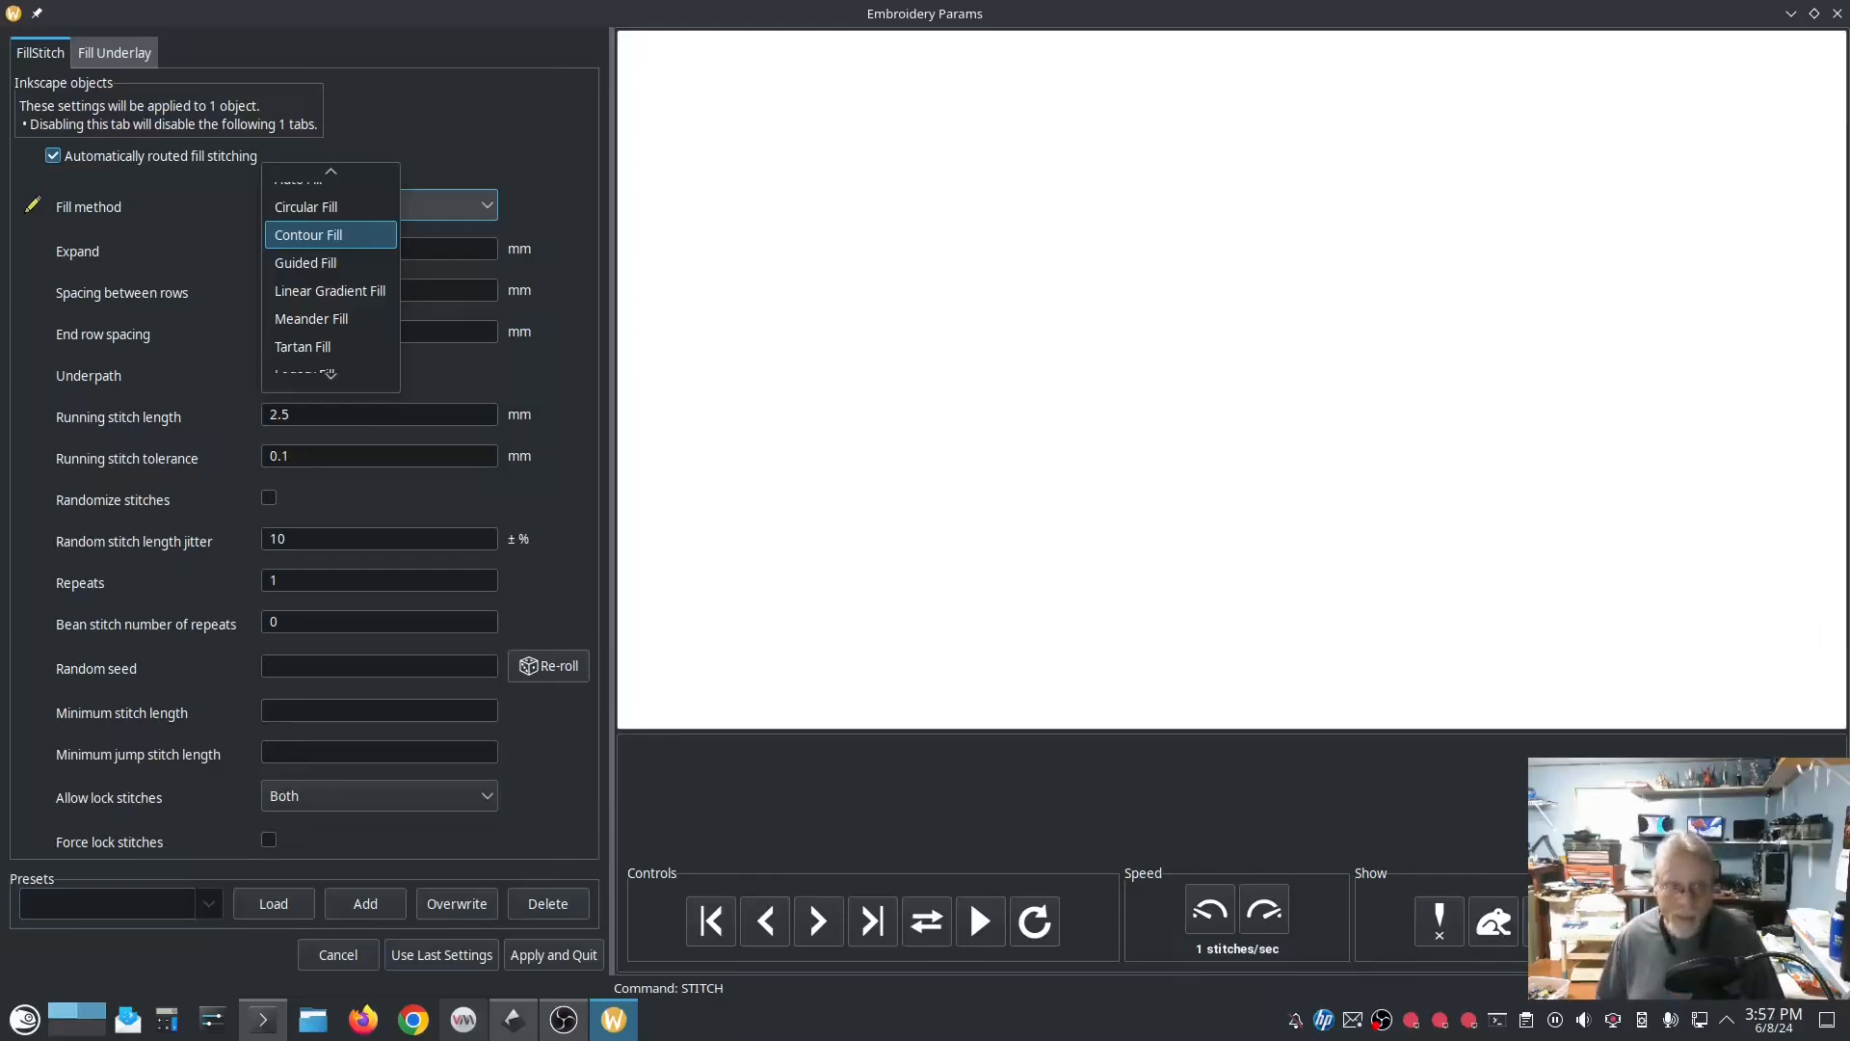
{"action": "left_click", "coordinate": [308, 235]}
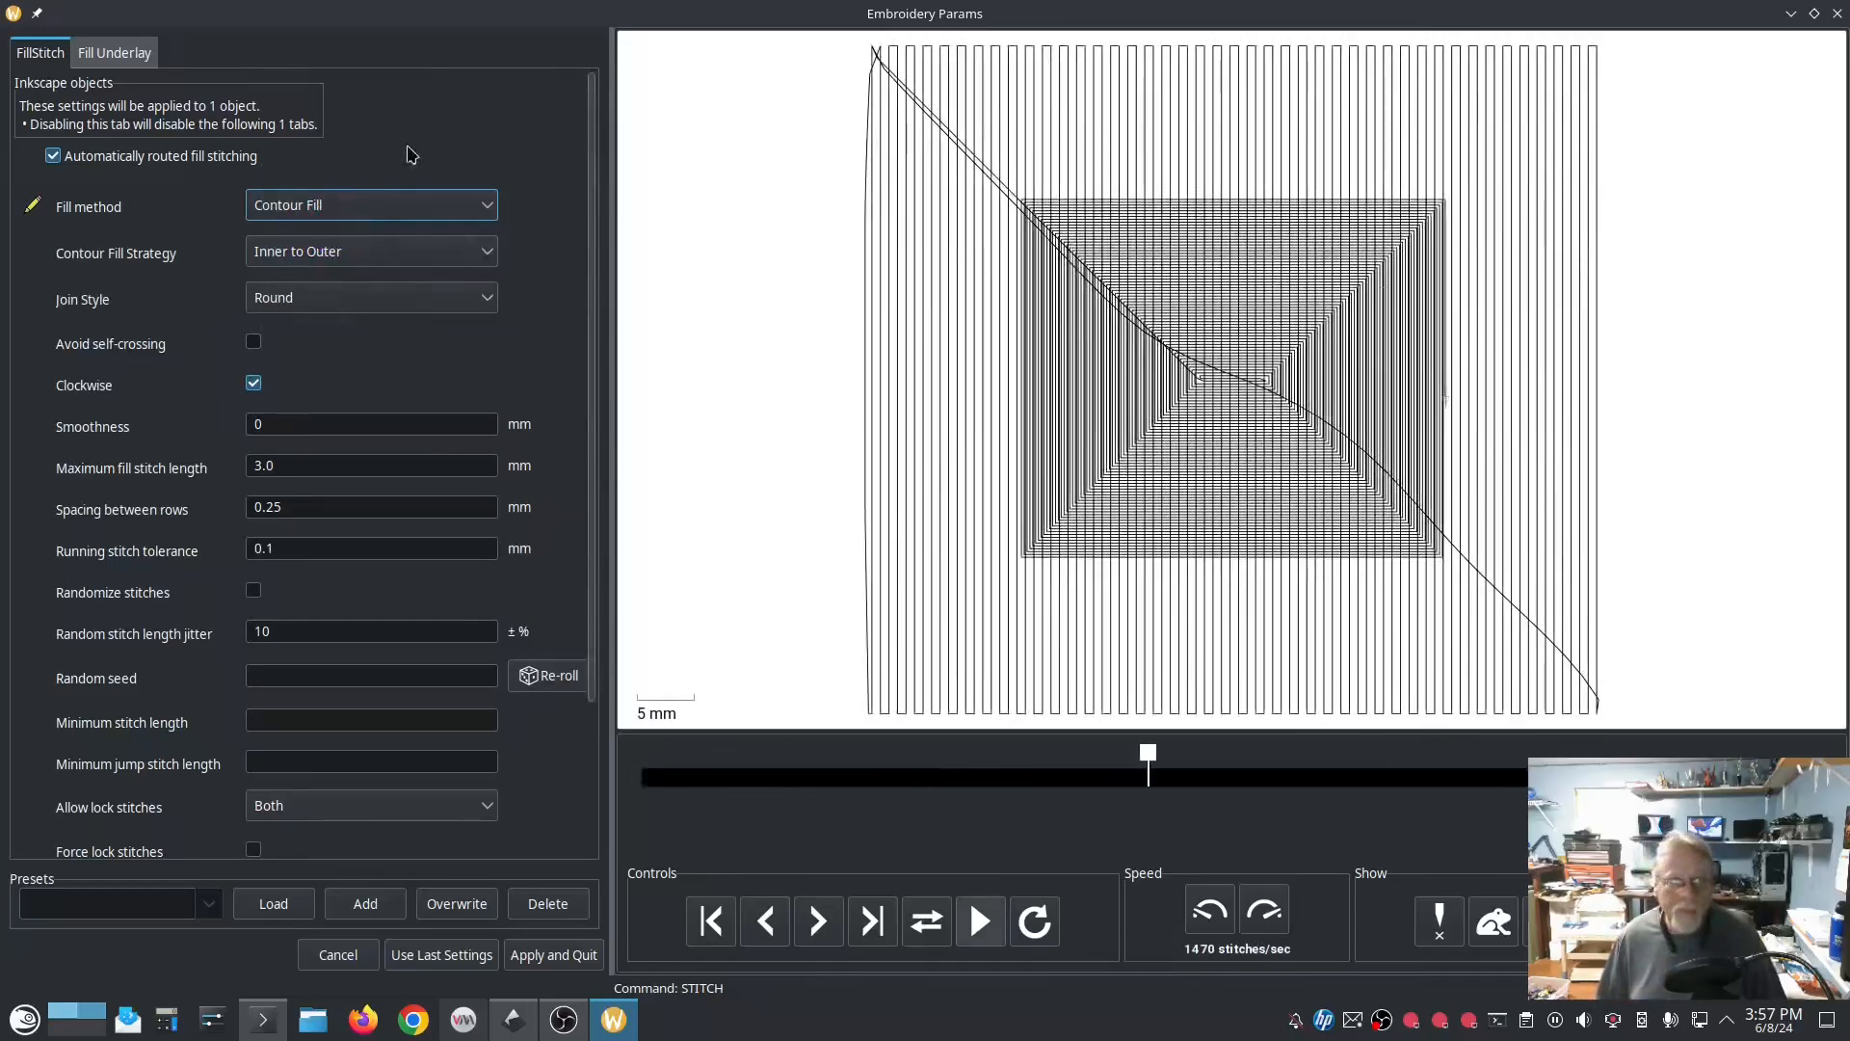
{"action": "left_click", "coordinate": [484, 206]}
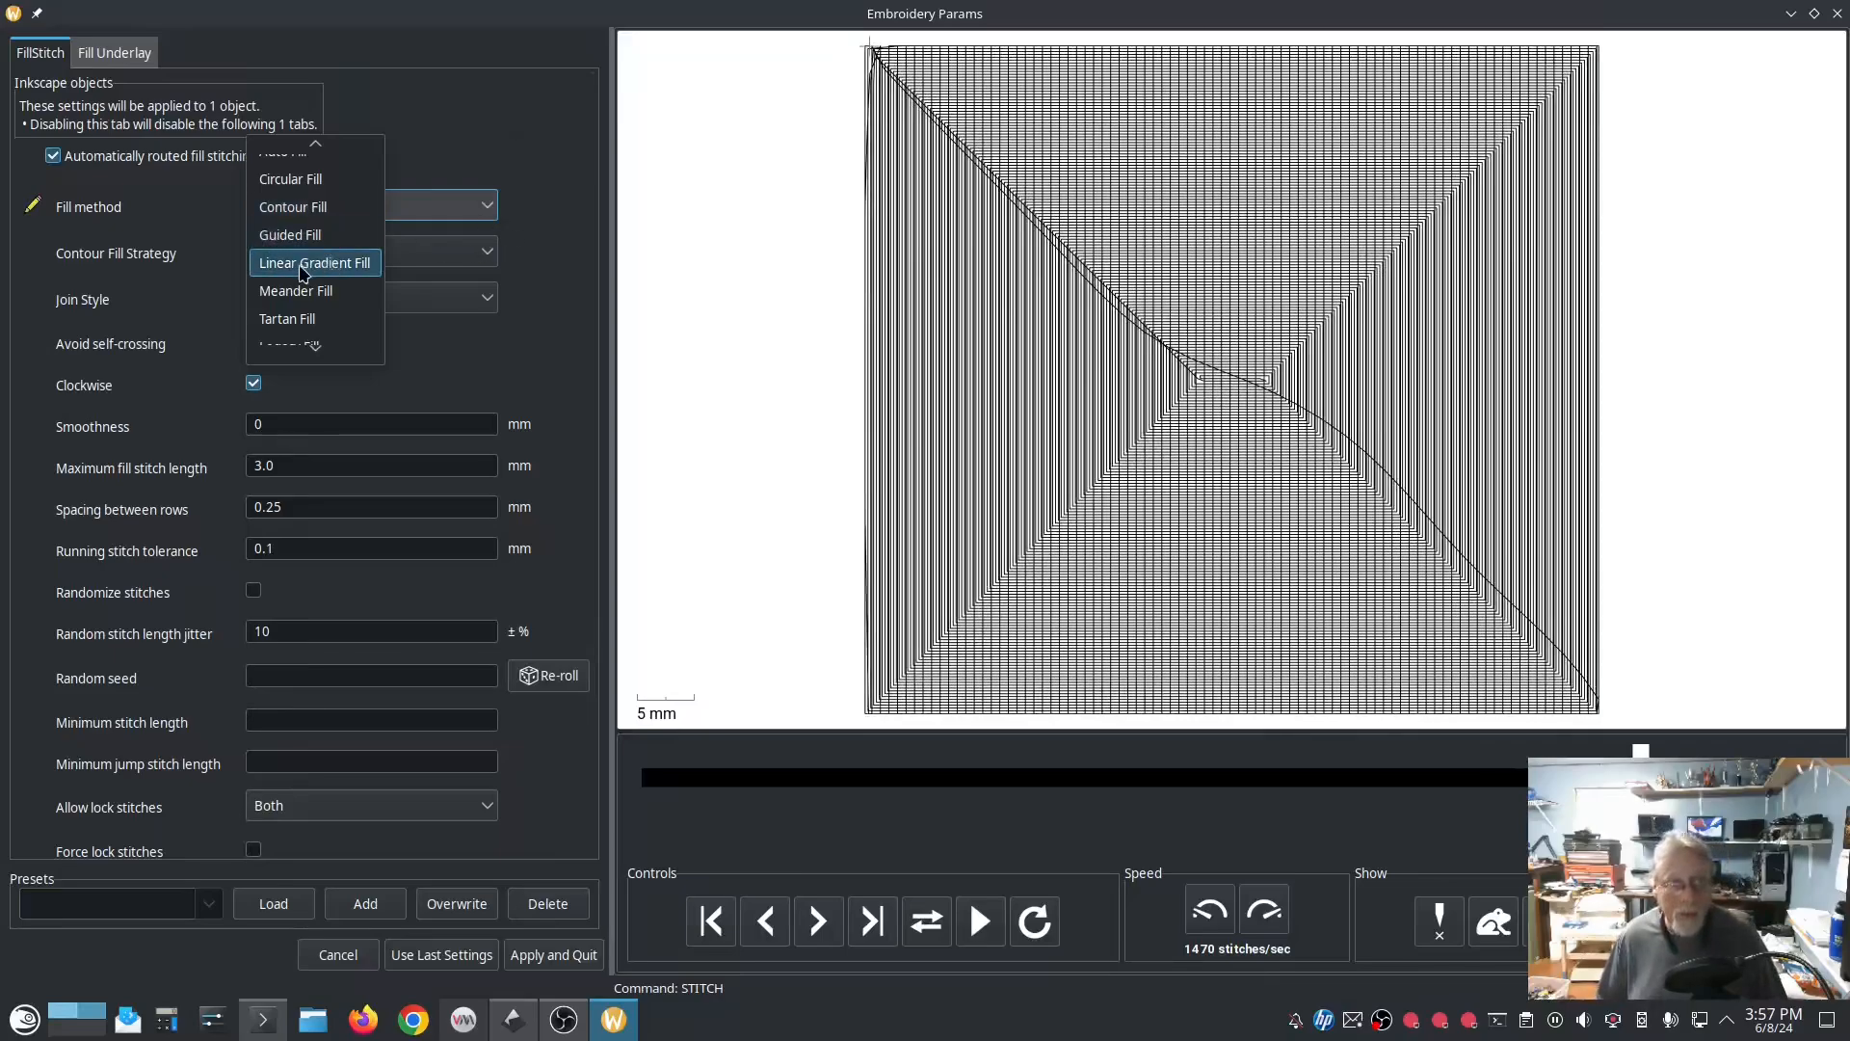
{"action": "left_click", "coordinate": [304, 266]}
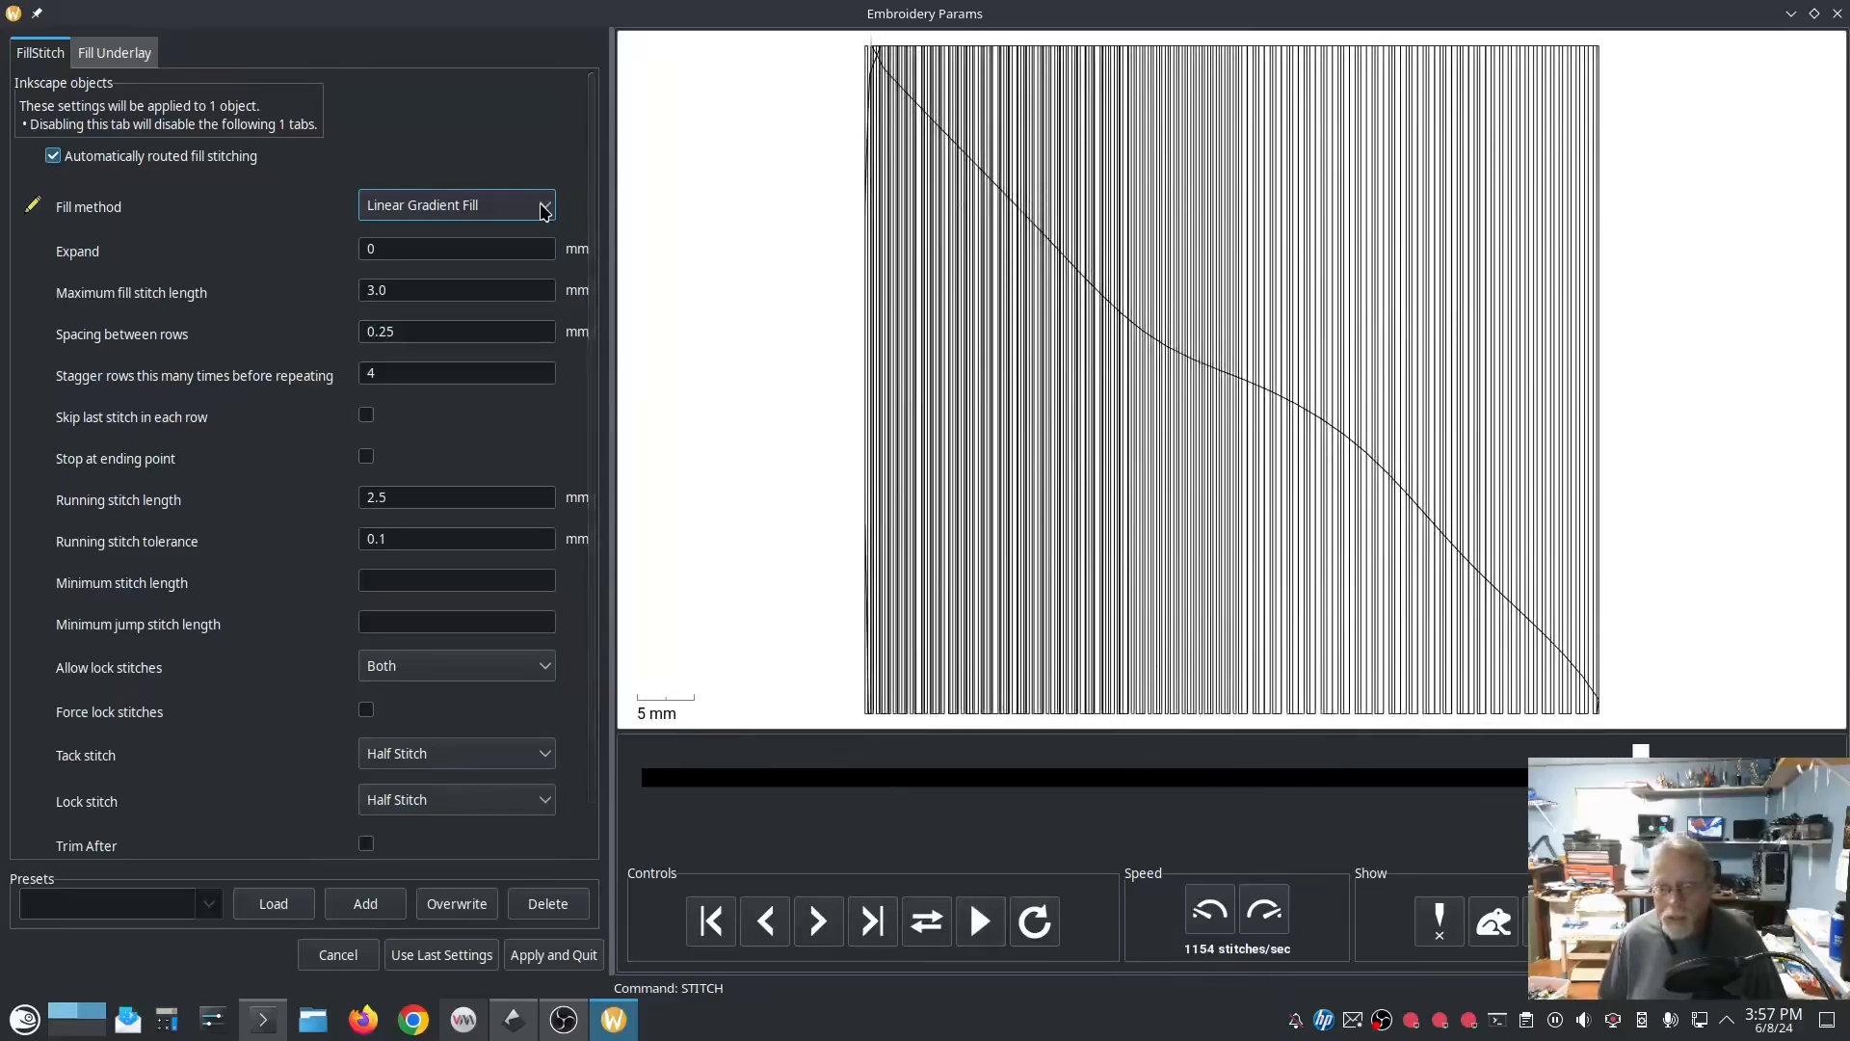
Step: Preview the rectangle's stitching with the Meander Fill and Tartan Fill methods
{"action": "left_click", "coordinate": [545, 211]}
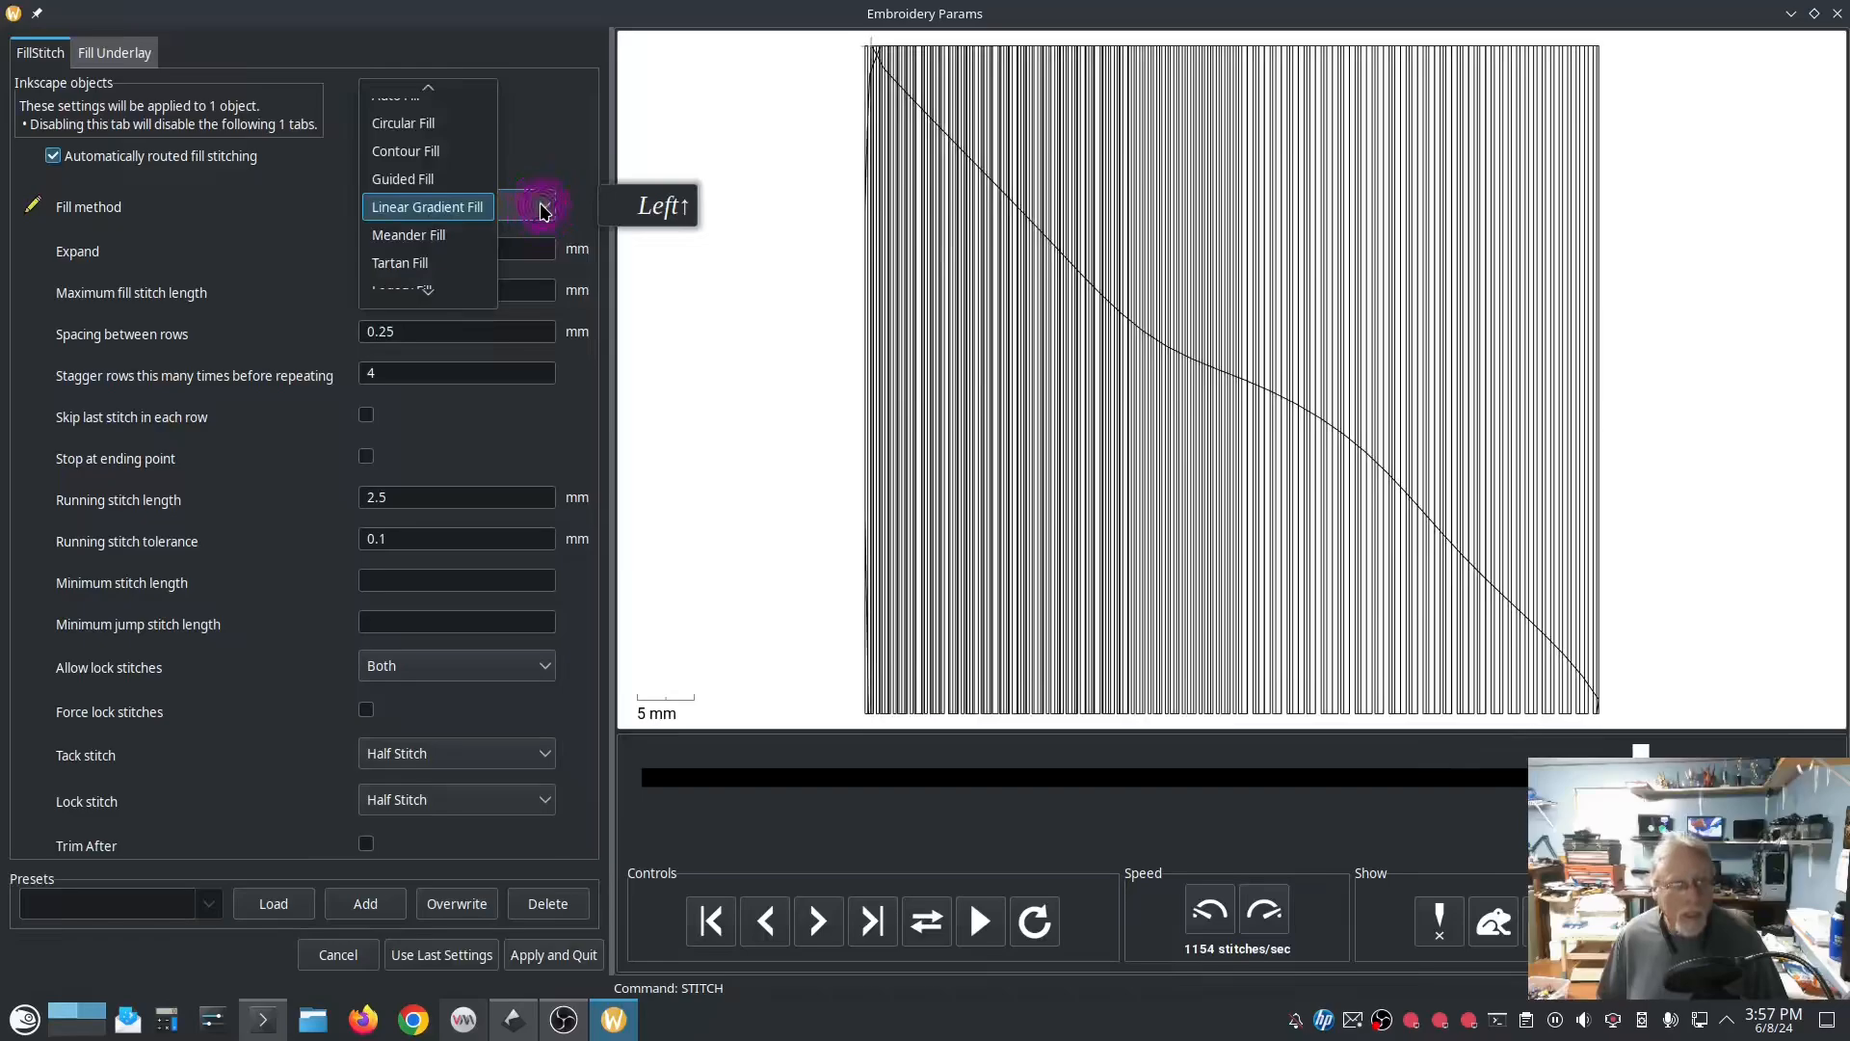
{"action": "left_click", "coordinate": [429, 232]}
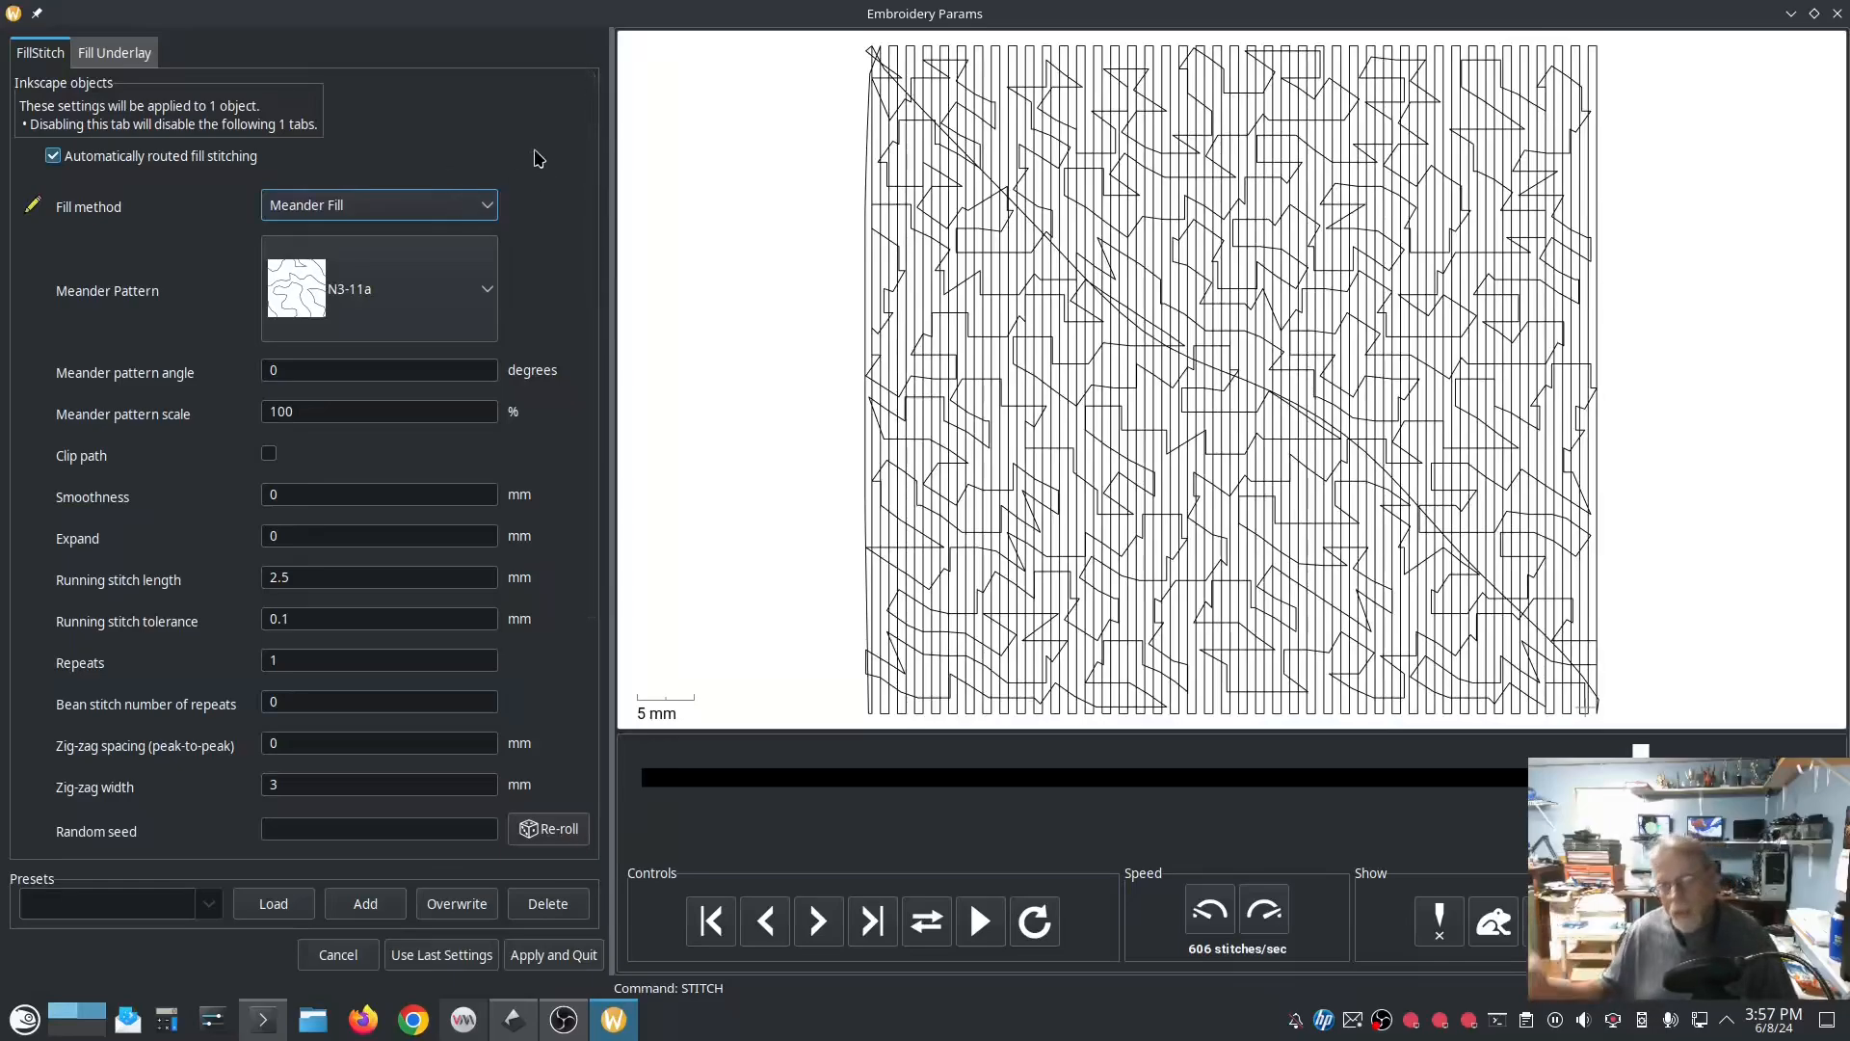
{"action": "left_click", "coordinate": [469, 102]}
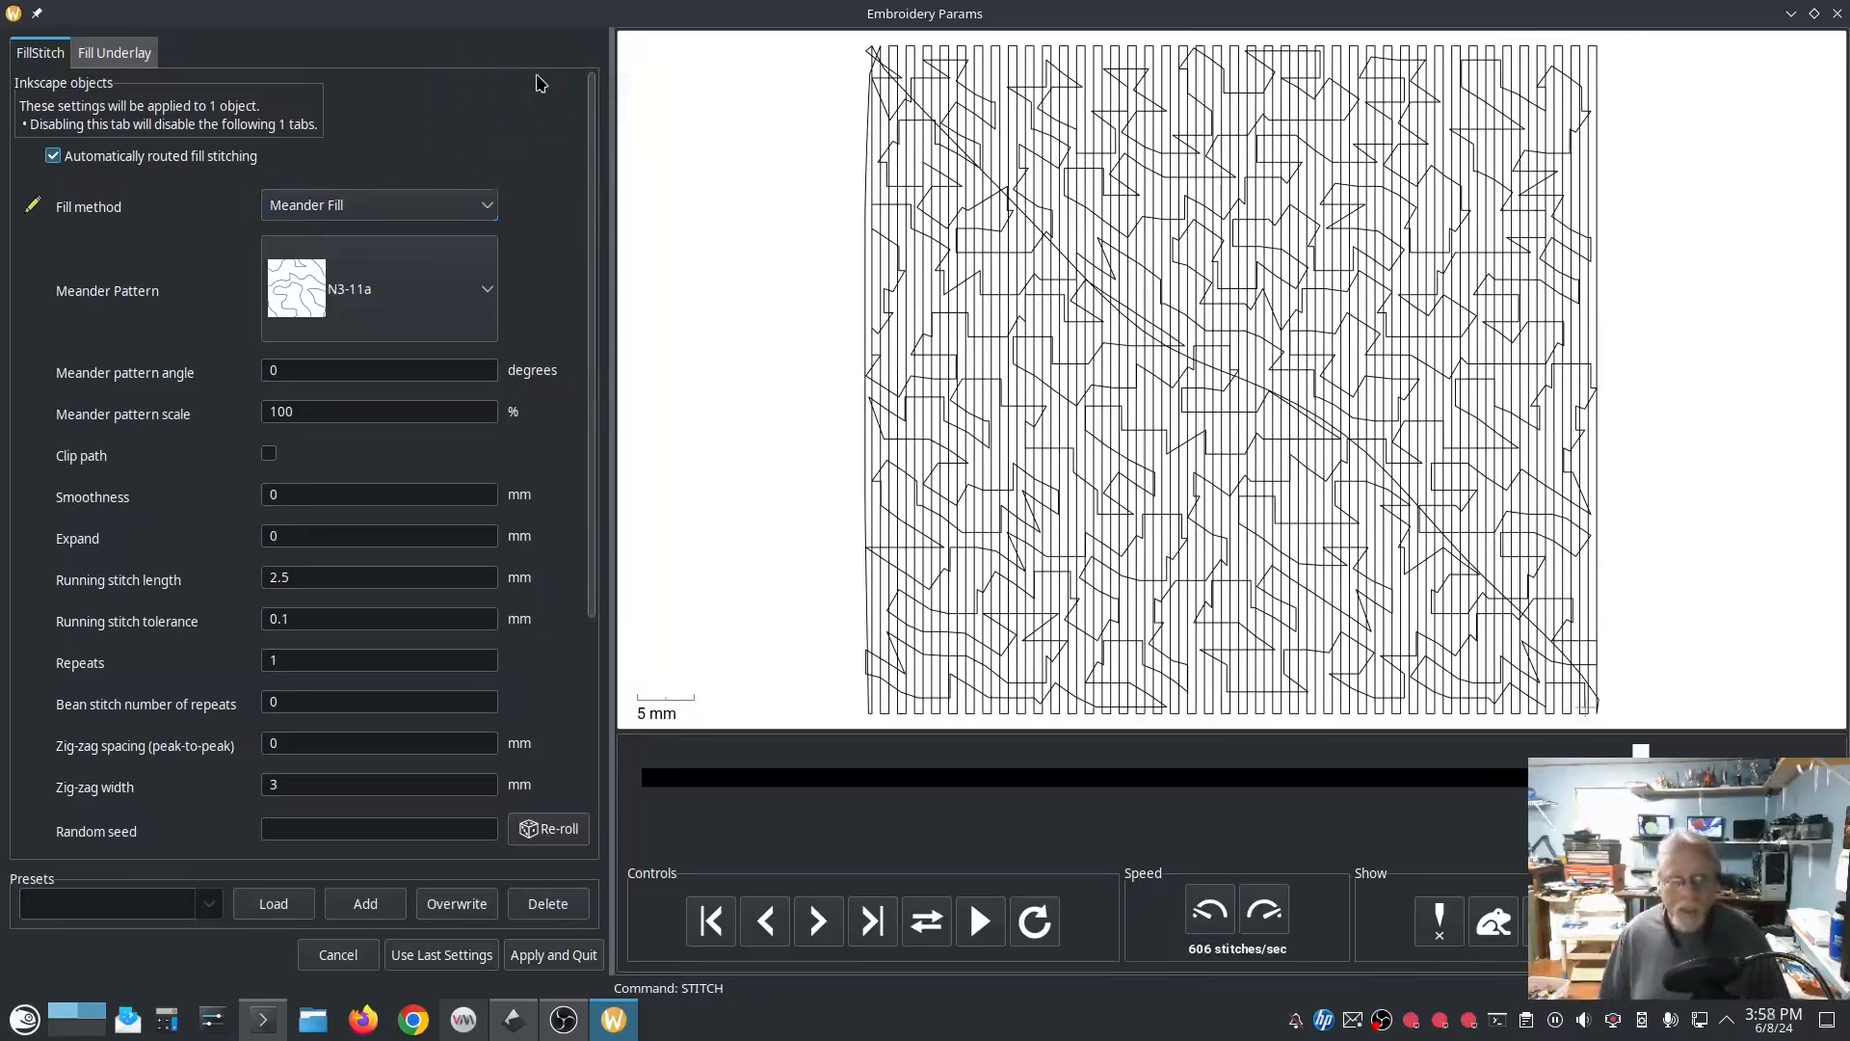
{"action": "left_click", "coordinate": [453, 205]}
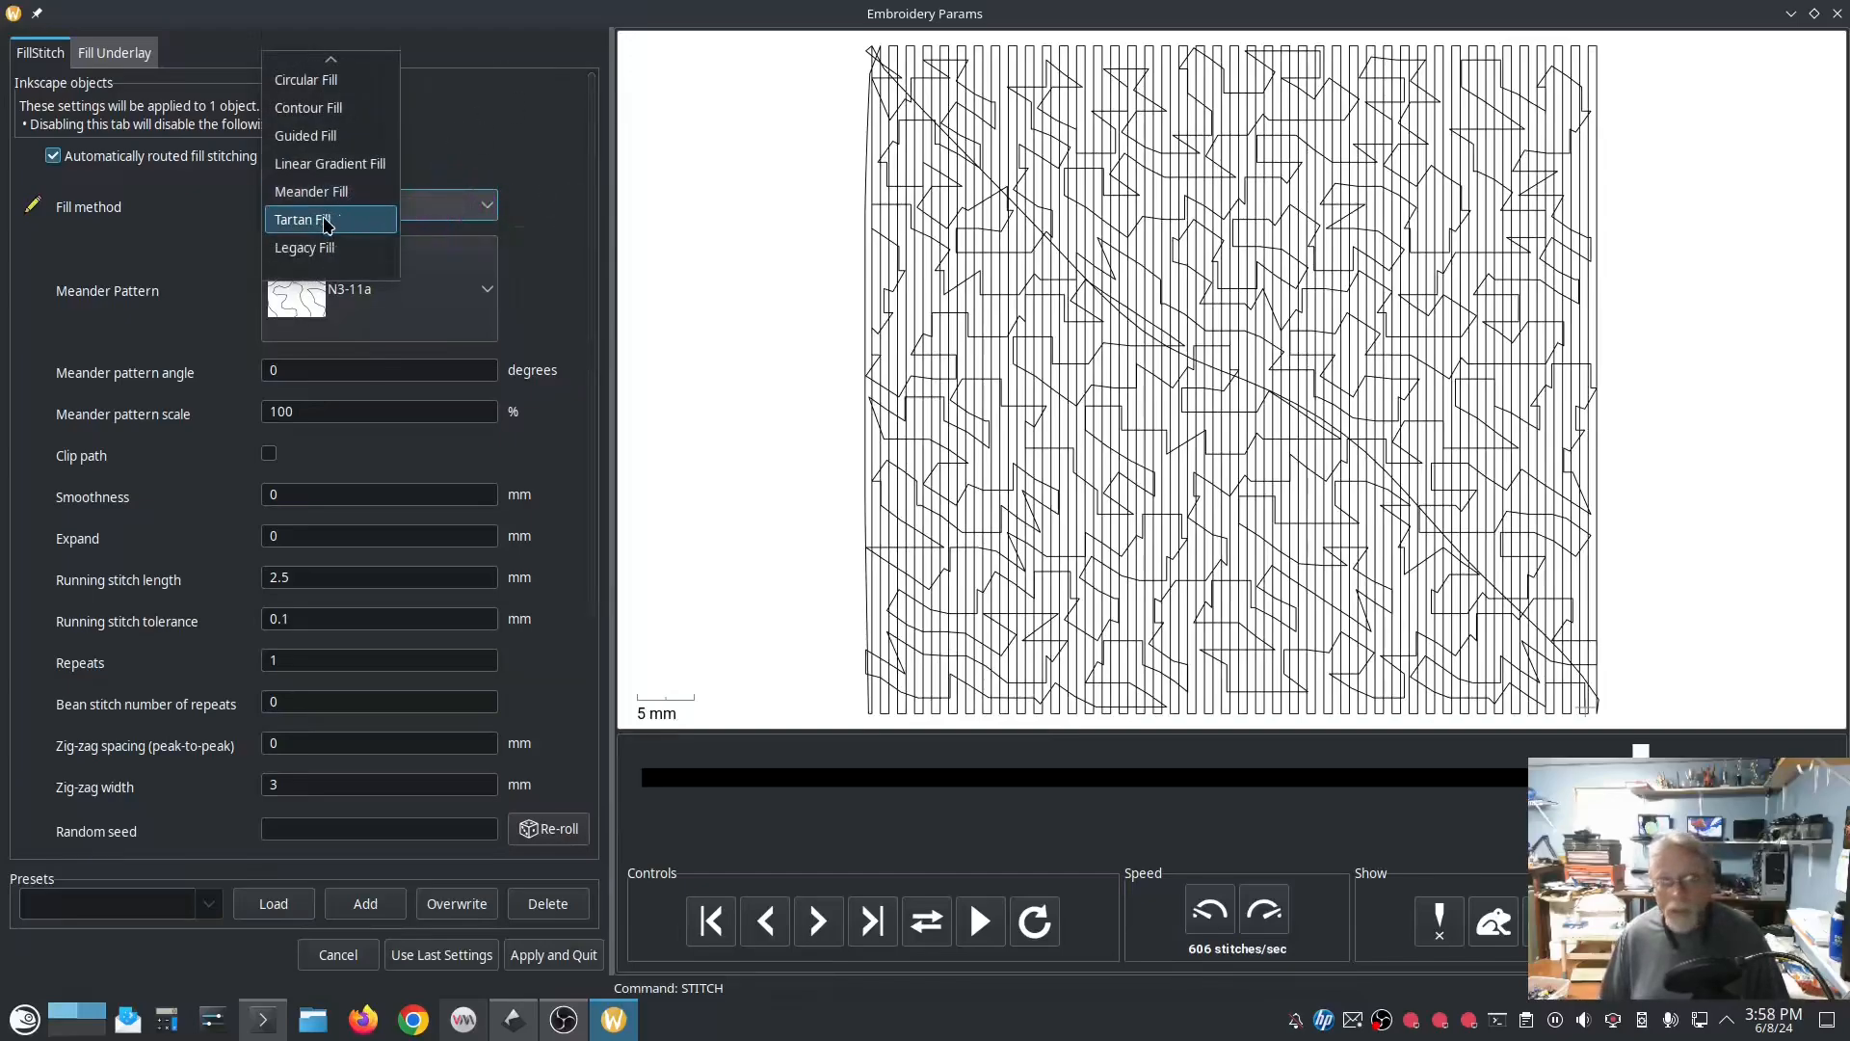
{"action": "left_click", "coordinate": [326, 221]}
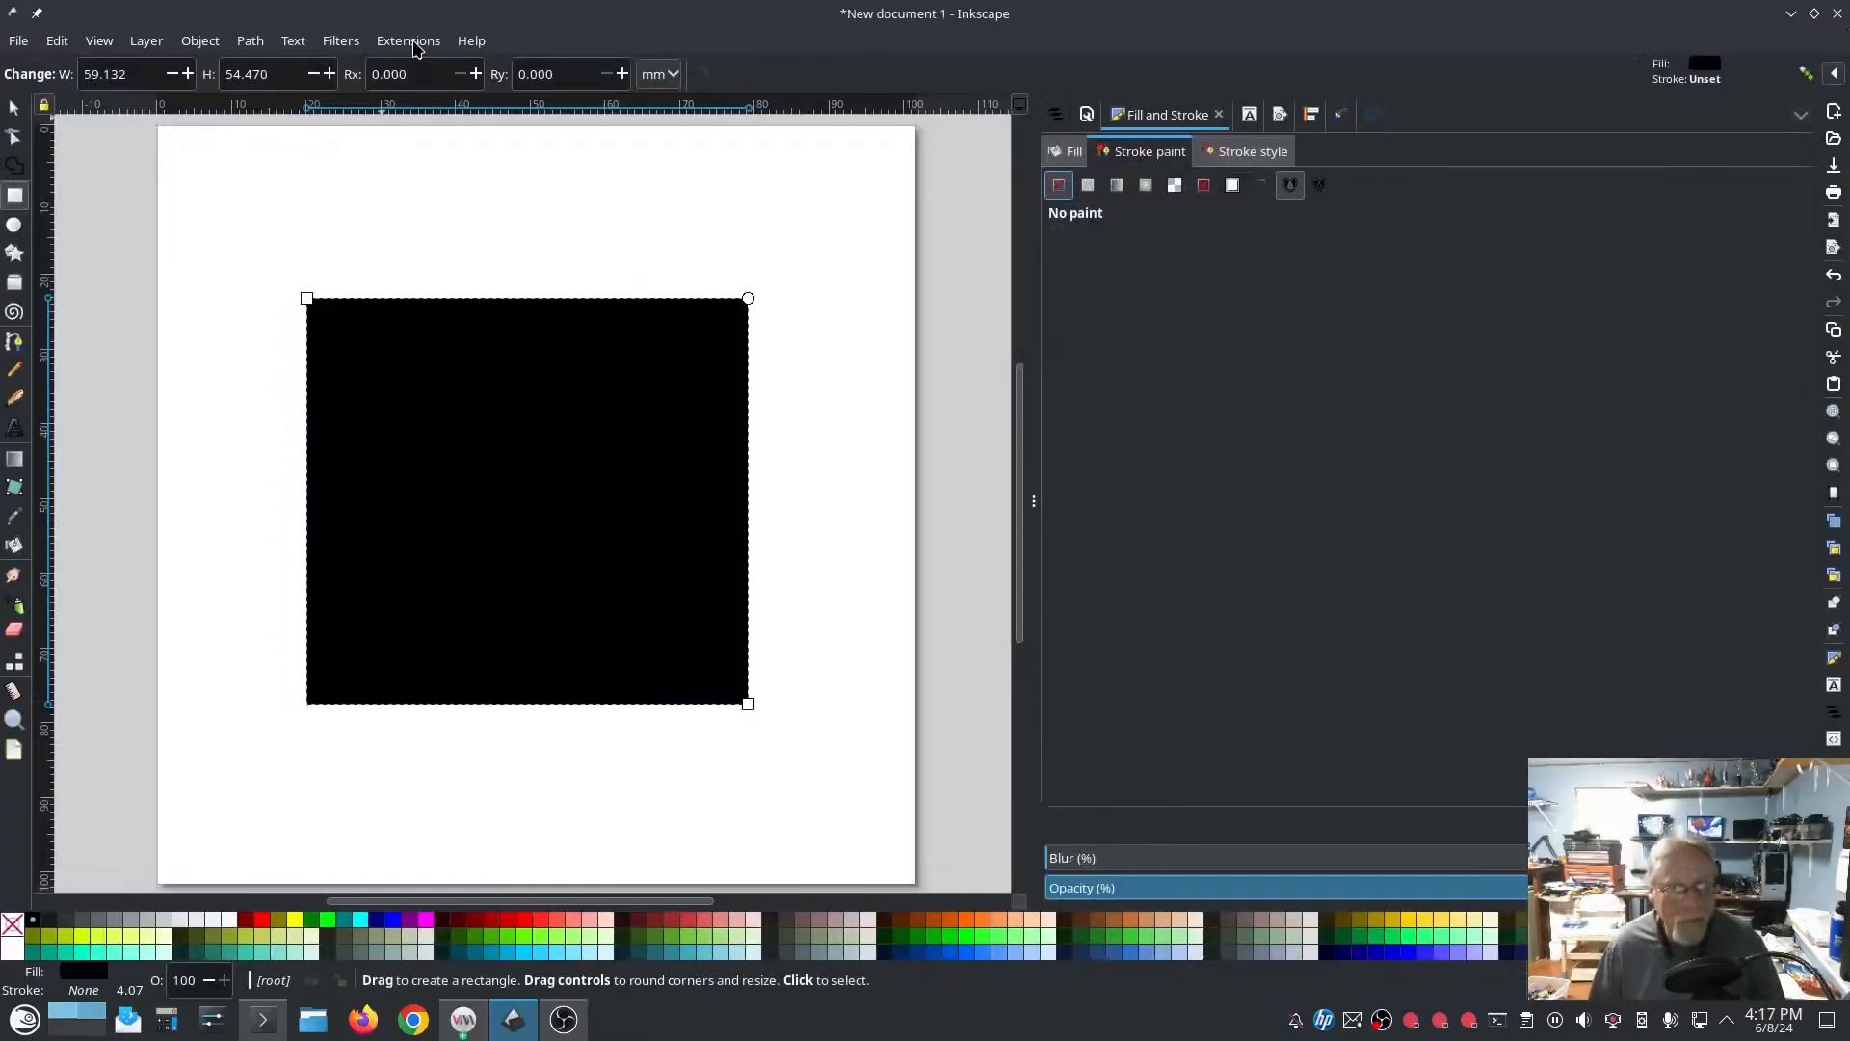
Step: Open Ink/Stitch's Tartan editor for the black rectangle and enable stitching of the second, white stripe
{"action": "left_click", "coordinate": [415, 47]}
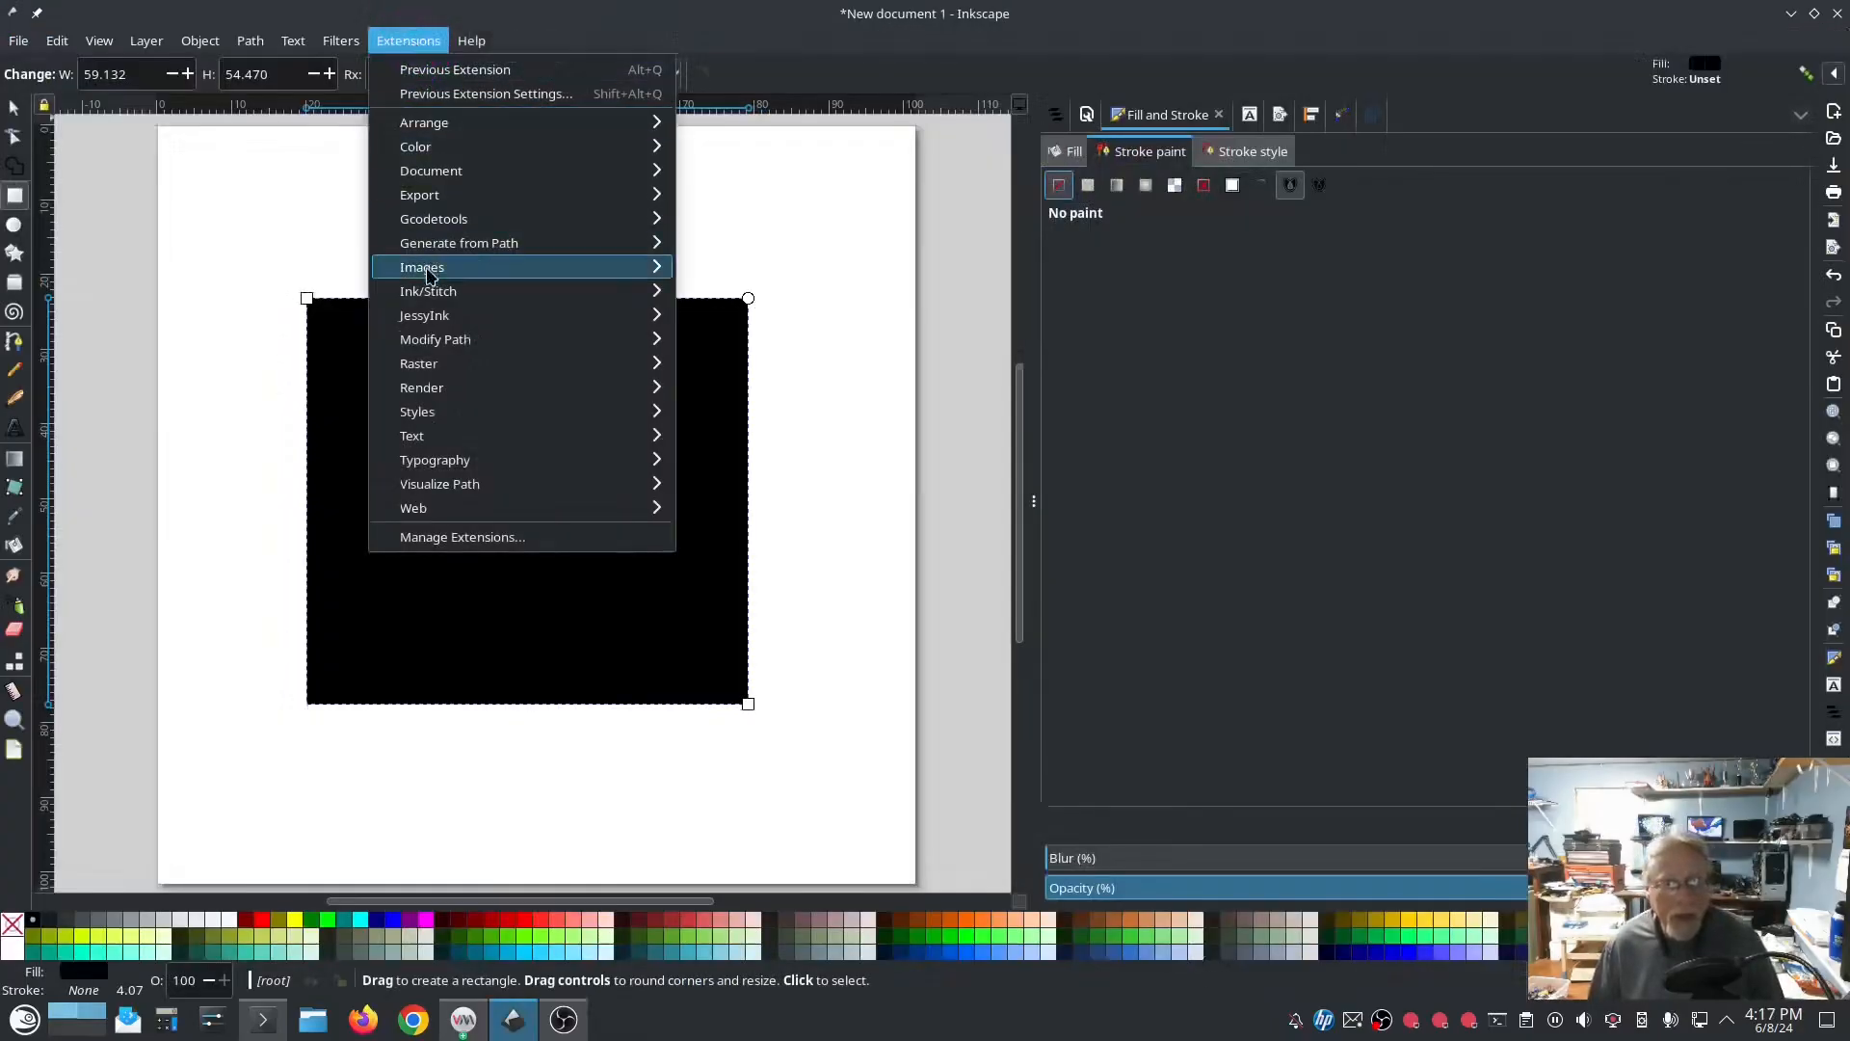
{"action": "mouse_move", "coordinate": [493, 301]}
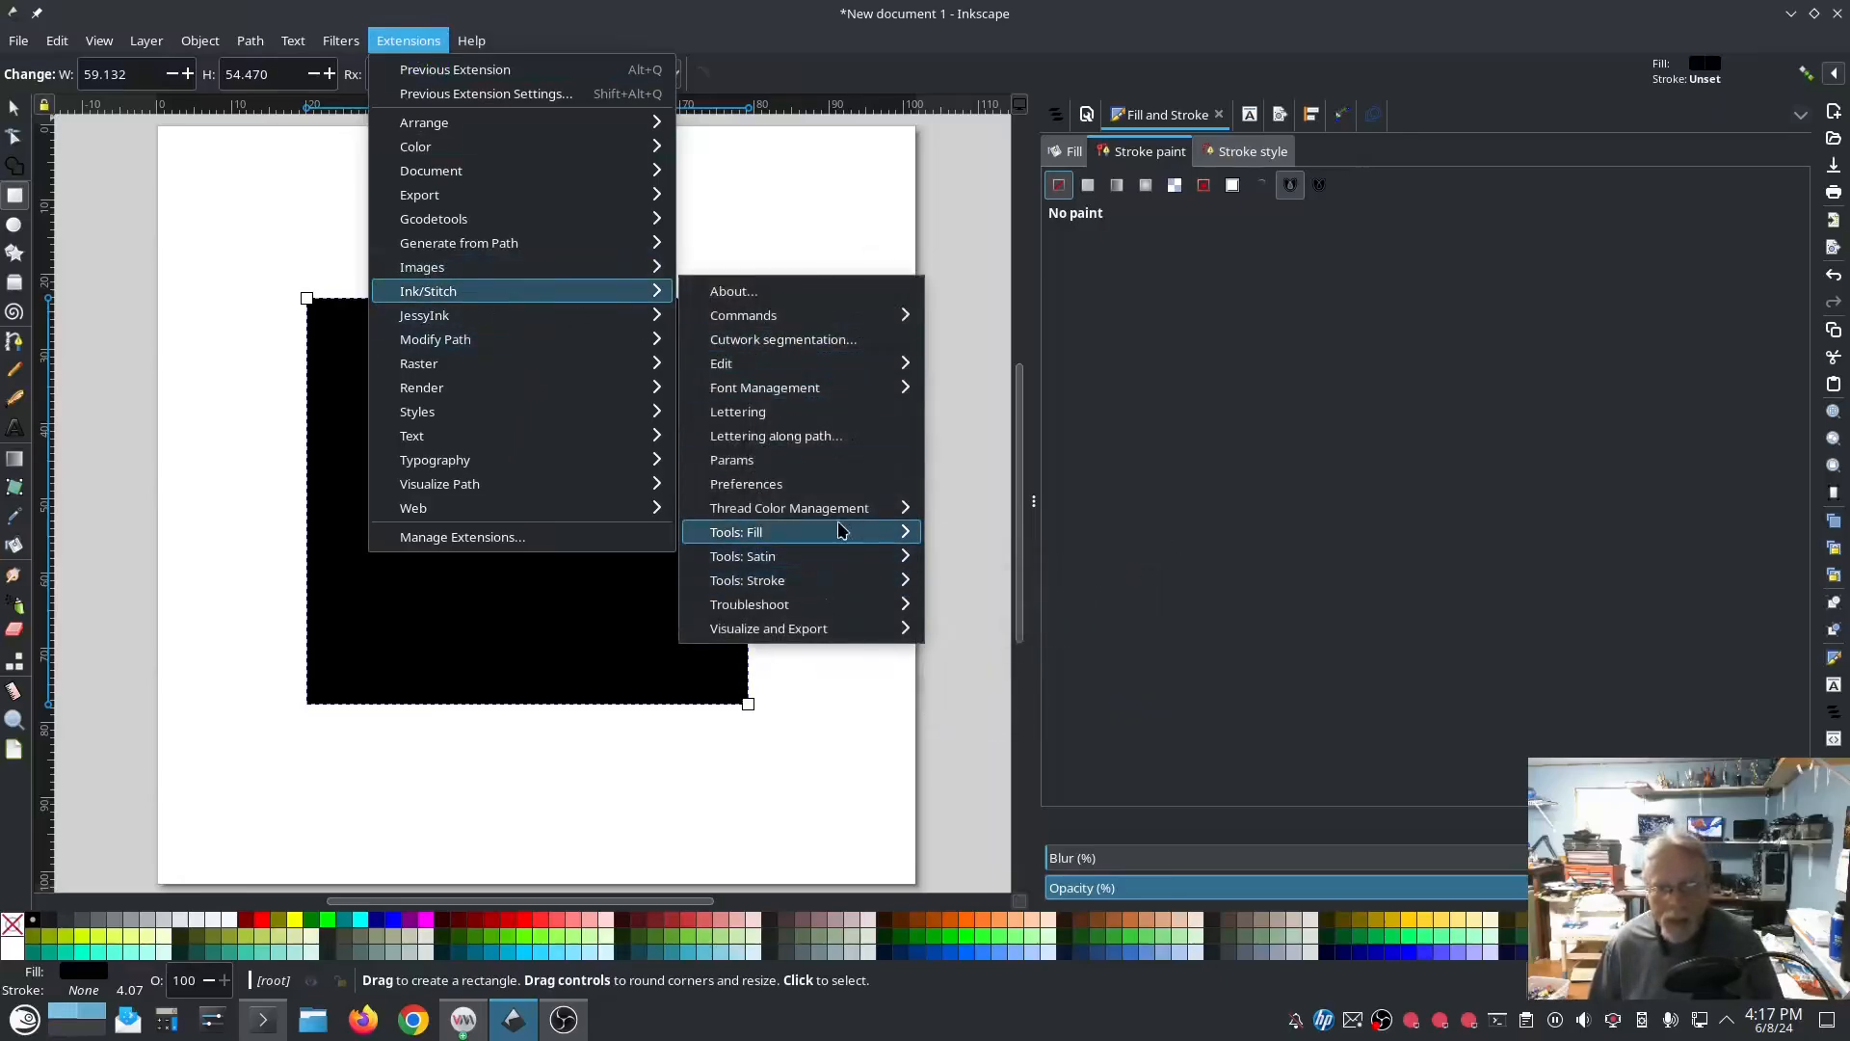
{"action": "mouse_move", "coordinate": [850, 534]}
{"action": "left_click", "coordinate": [974, 580]}
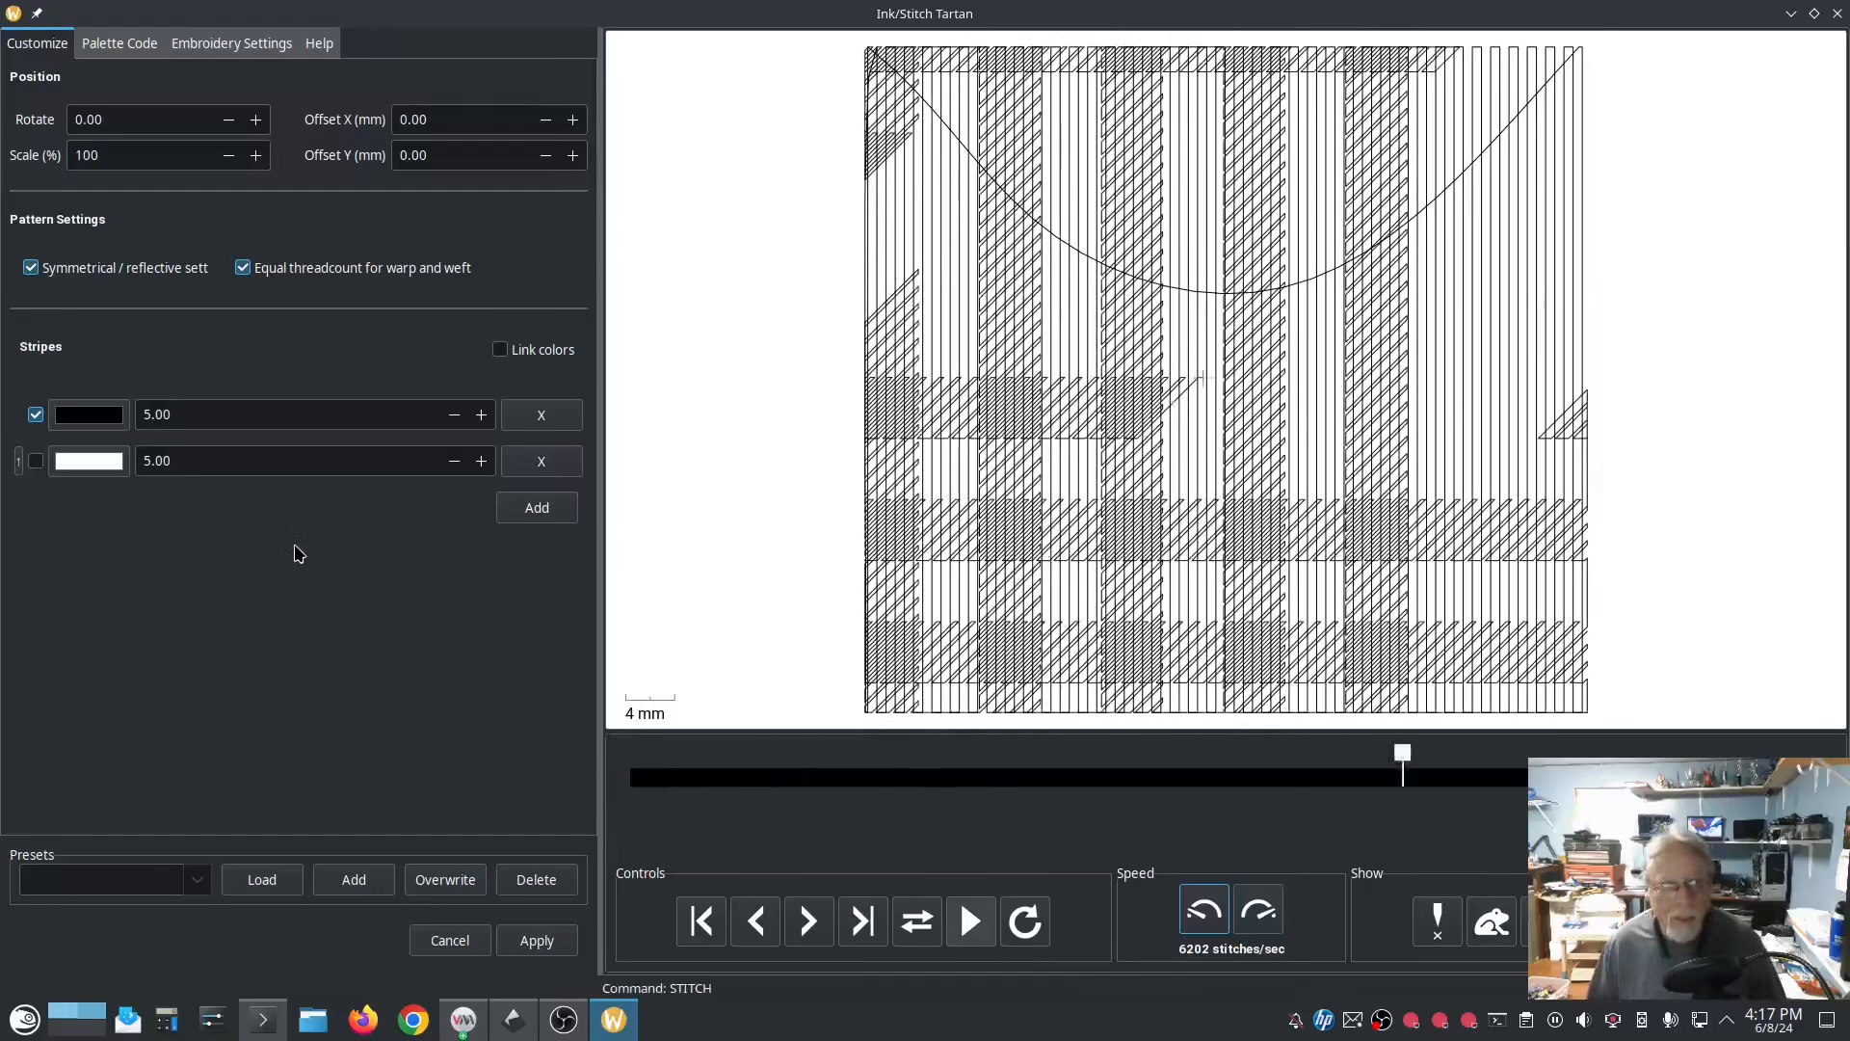
{"action": "left_click", "coordinate": [35, 461]}
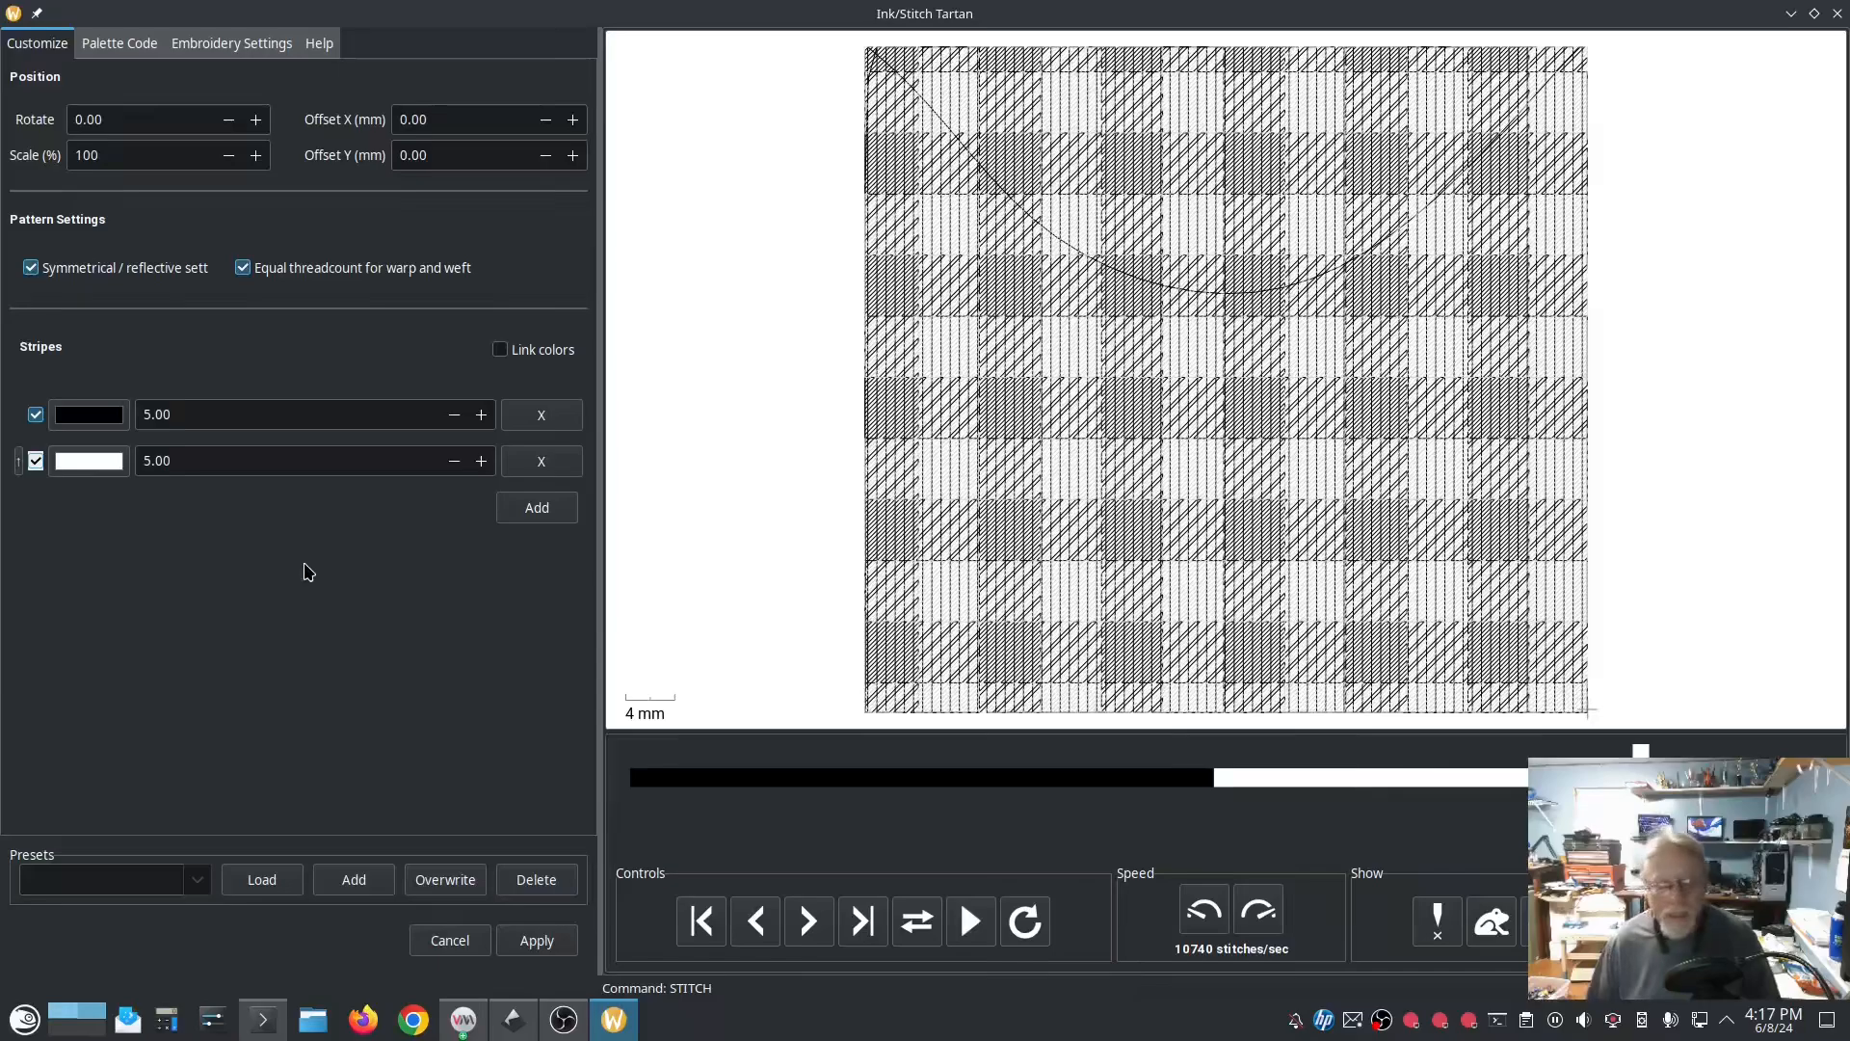
Step: Color the first tartan stripe dark red and the second dark blue, and apply the pattern to the rectangle
{"action": "left_click", "coordinate": [101, 416]}
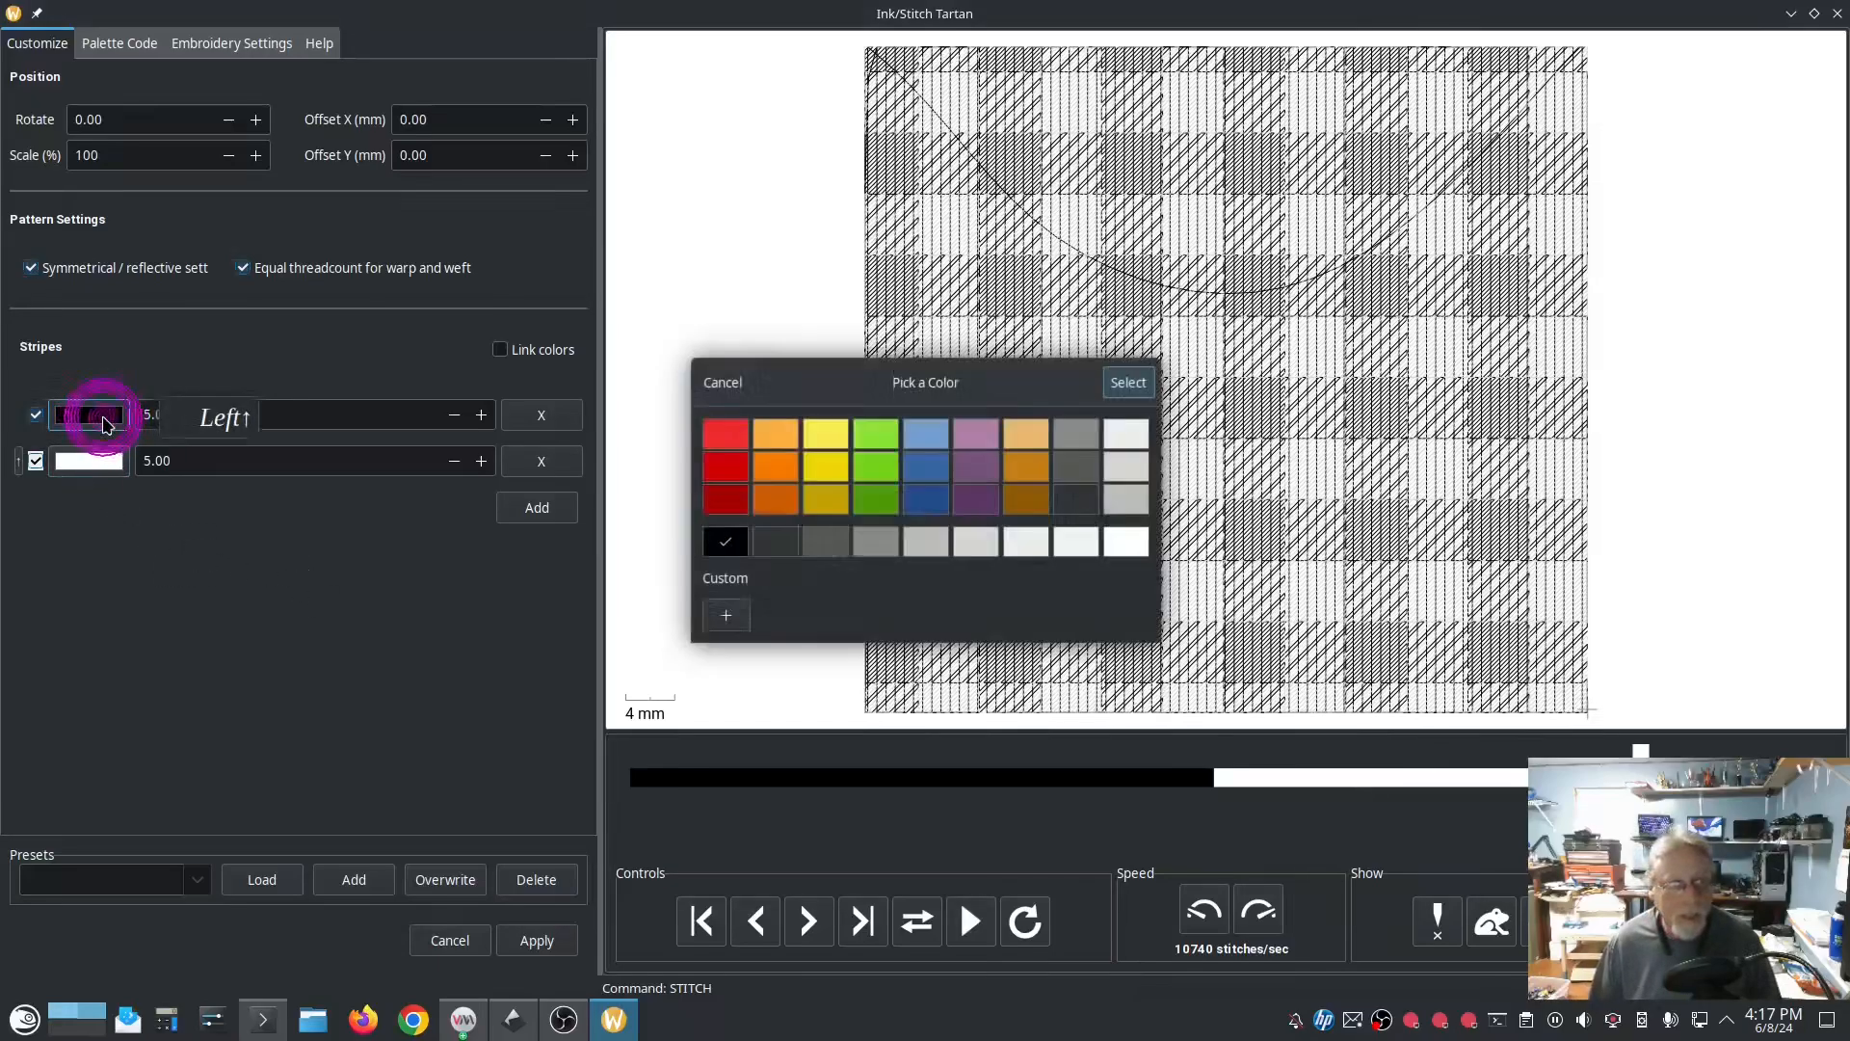
{"action": "left_click", "coordinate": [724, 498]}
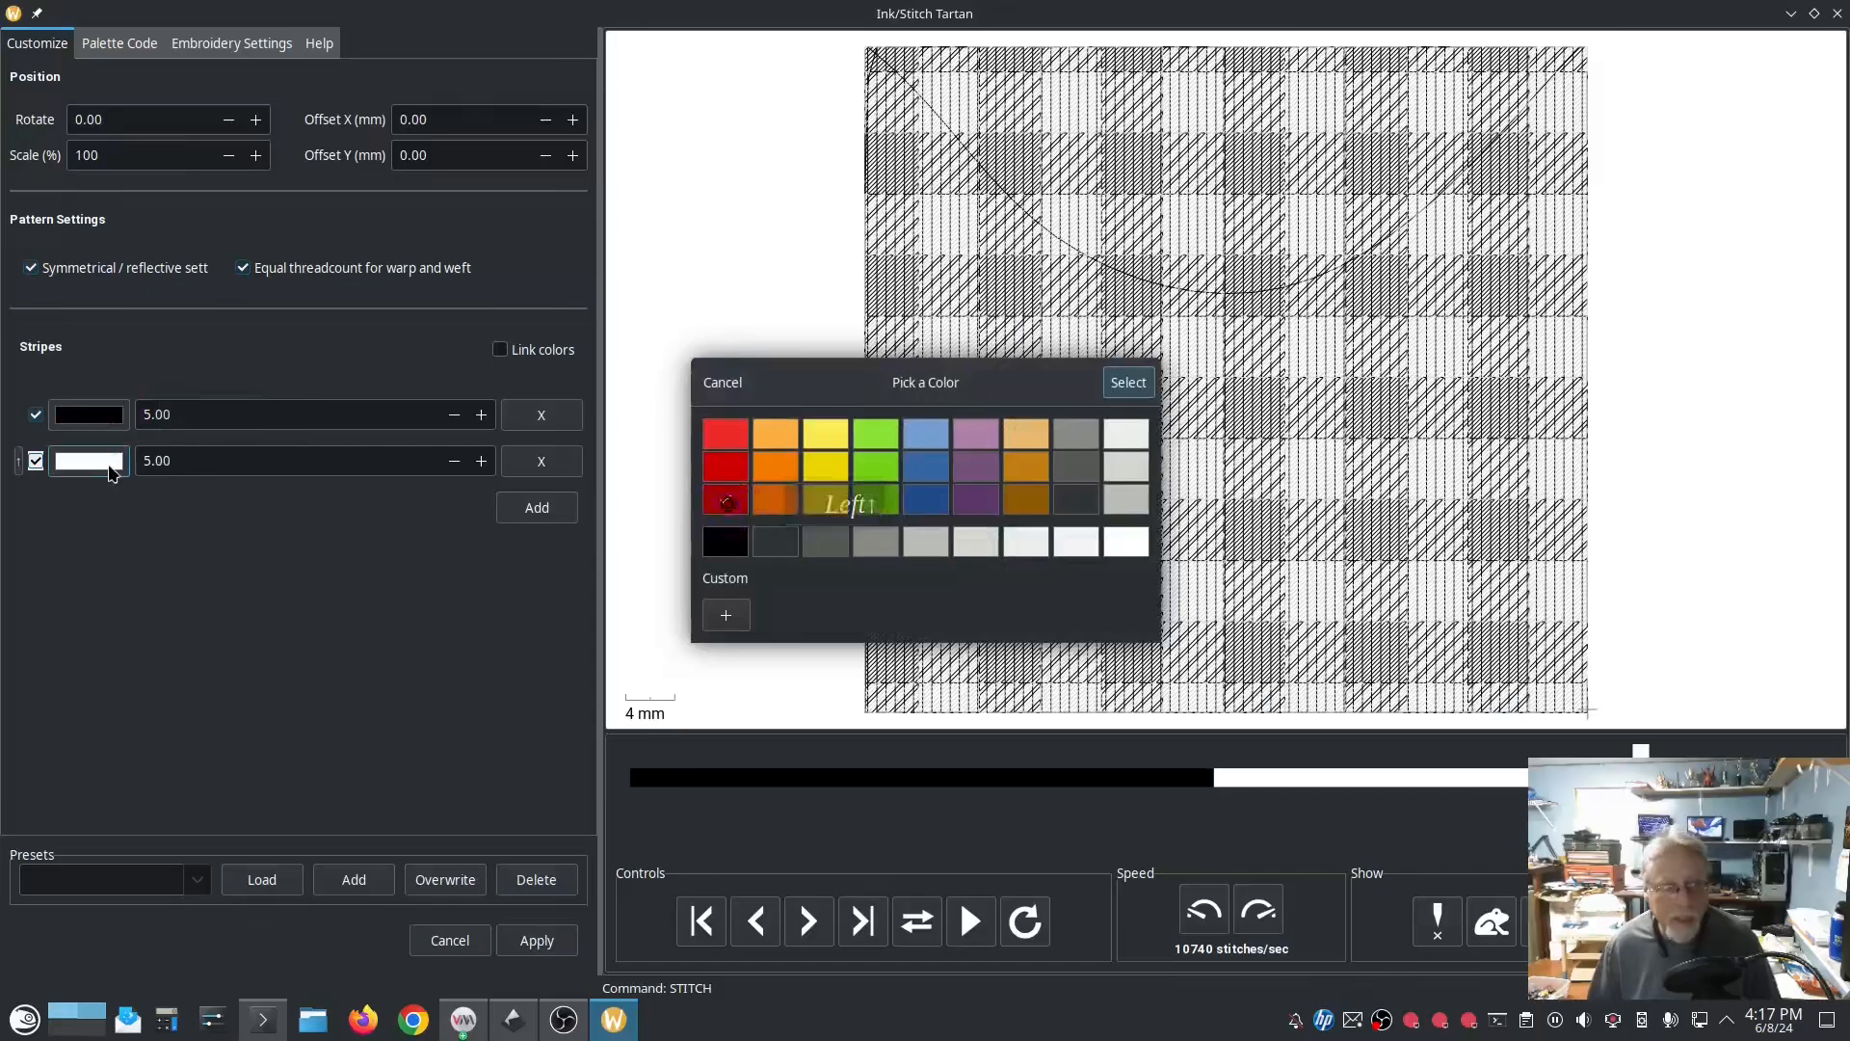
{"action": "left_click", "coordinate": [1128, 382]}
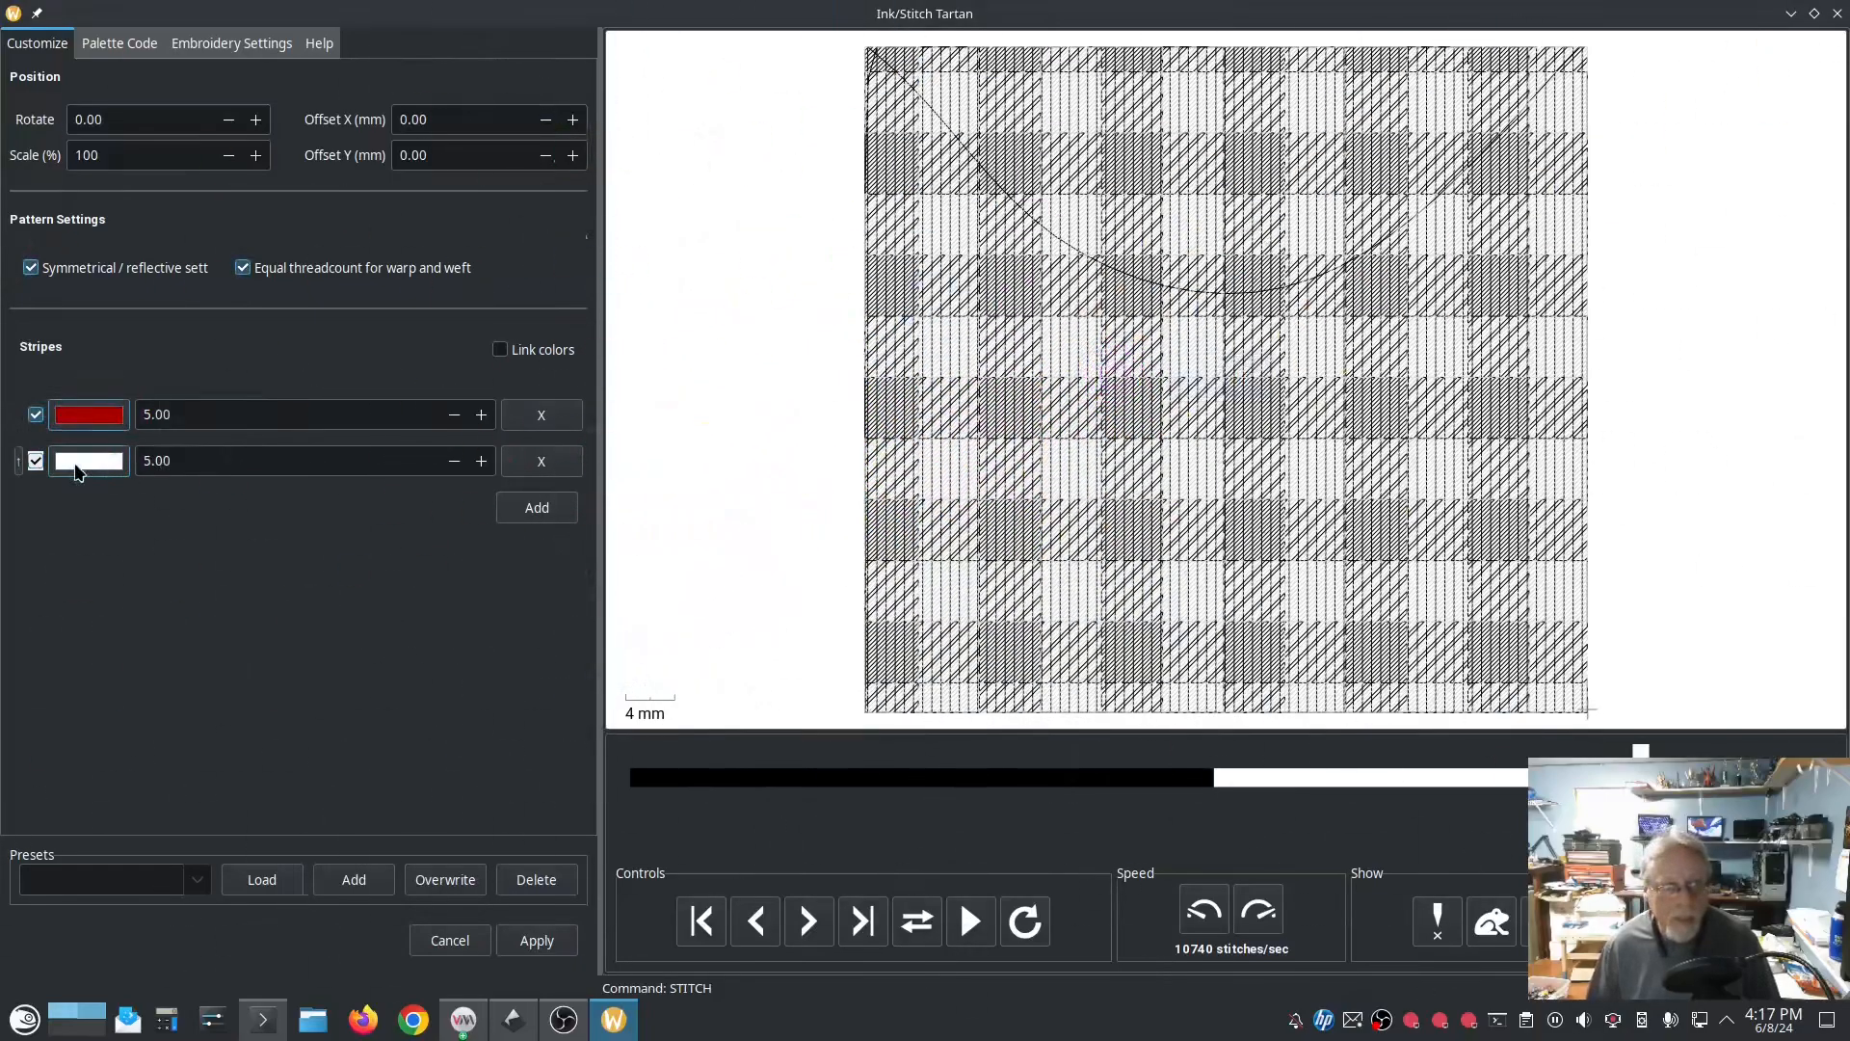
{"action": "left_click", "coordinate": [77, 462]}
{"action": "left_click", "coordinate": [917, 503]}
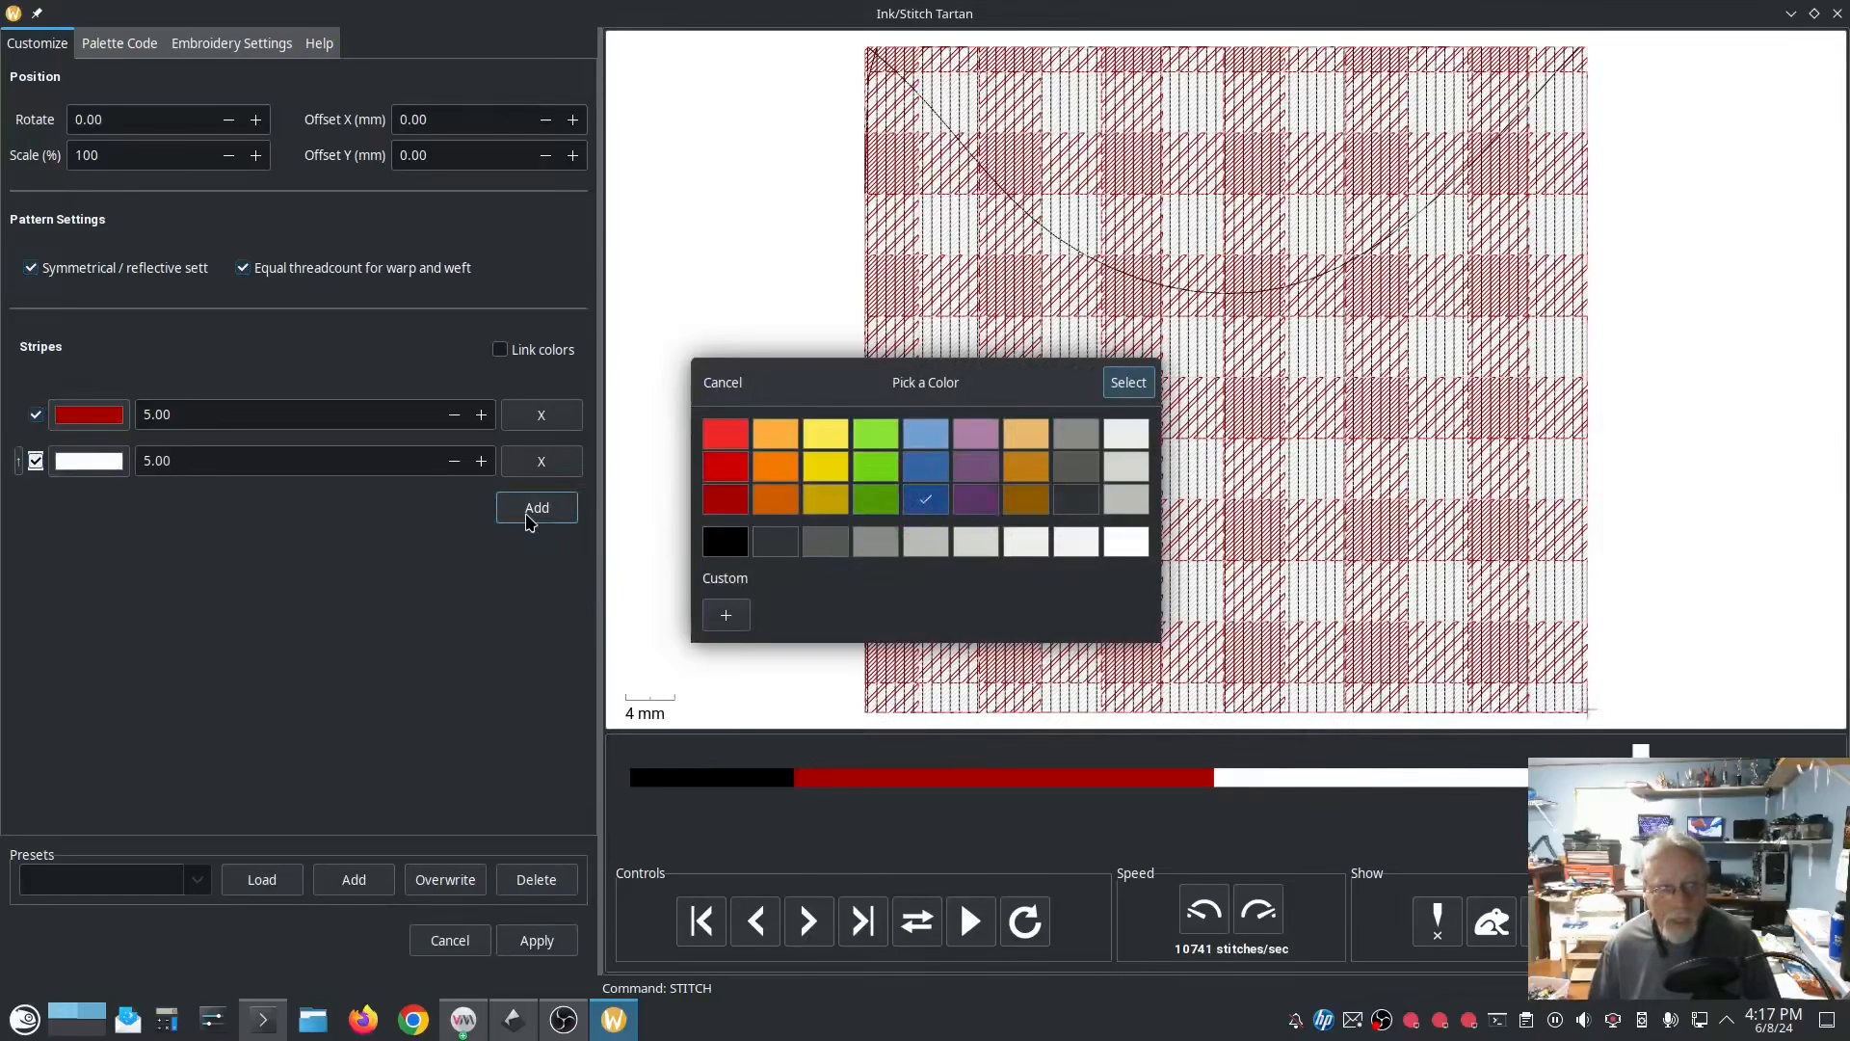
{"action": "left_click", "coordinate": [1127, 382]}
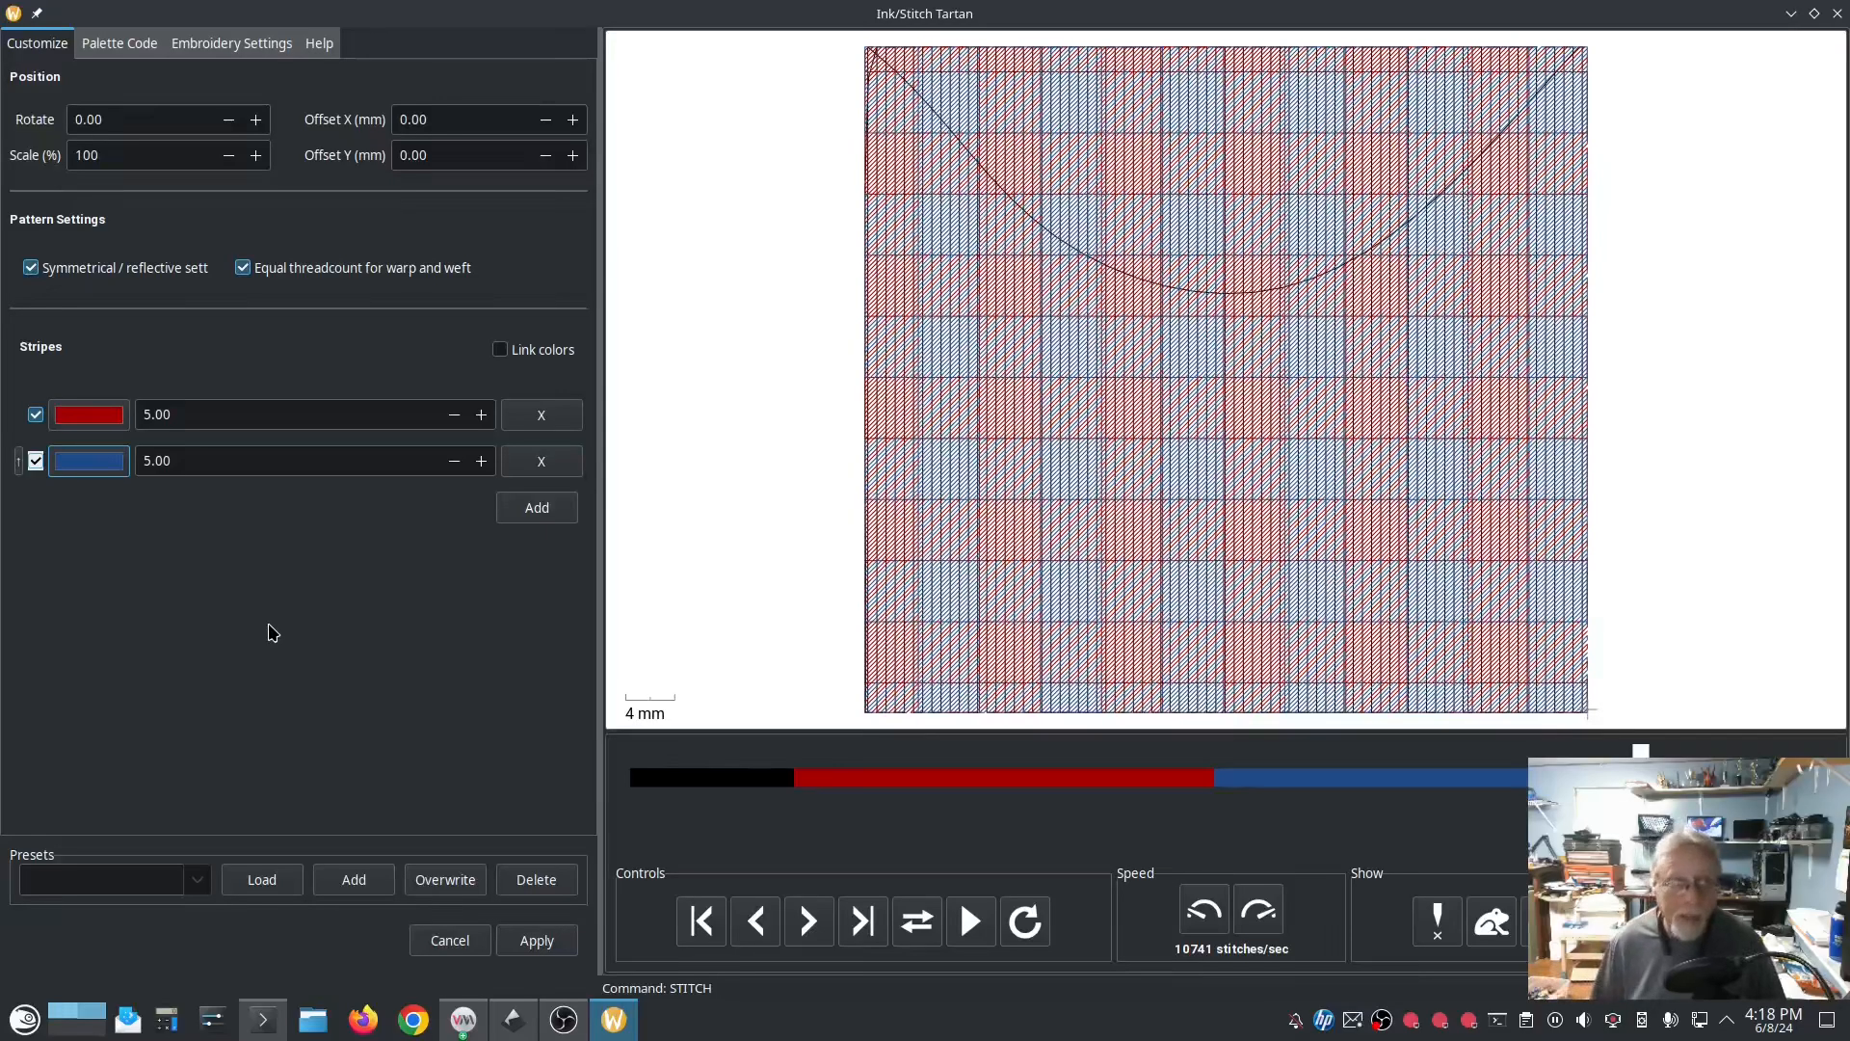
{"action": "left_click", "coordinate": [576, 940]}
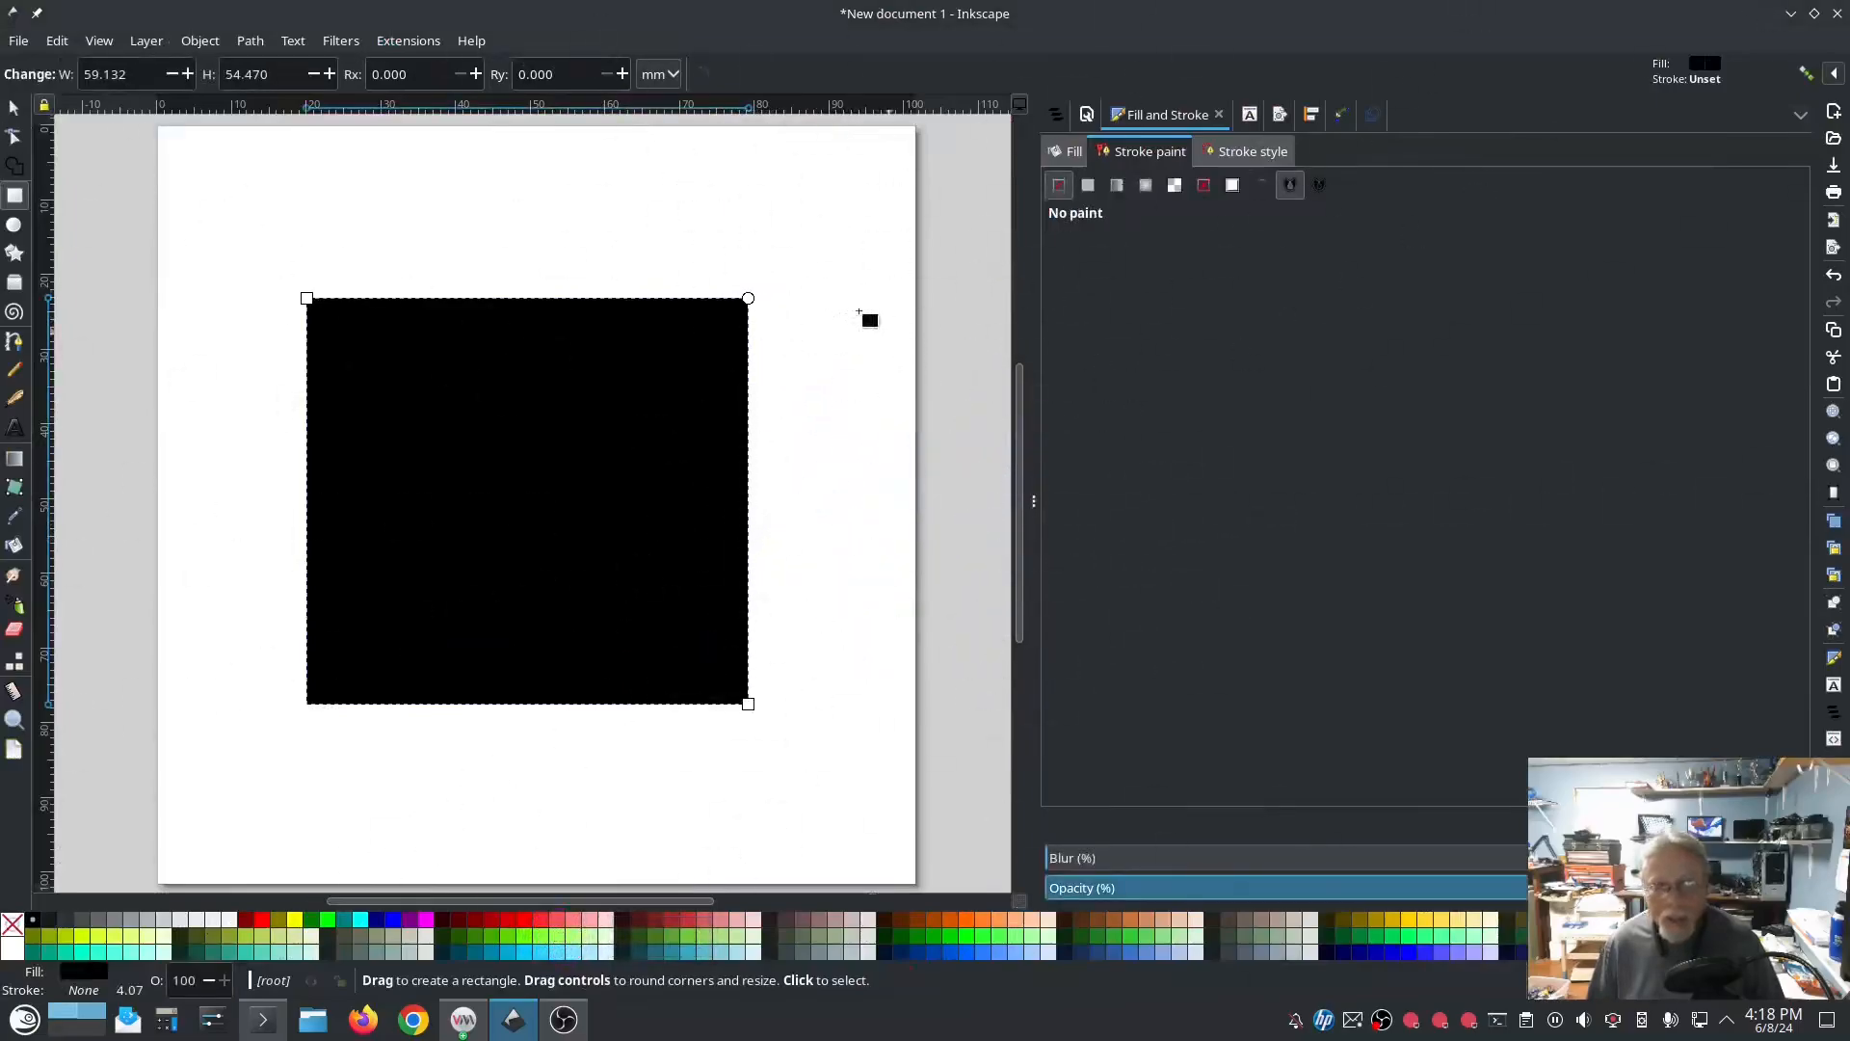
Step: Preview the tartan rectangle in Ink/Stitch Params with the fill underlay turned off, and close the window
{"action": "left_click", "coordinate": [407, 40]}
{"action": "mouse_move", "coordinate": [430, 295]}
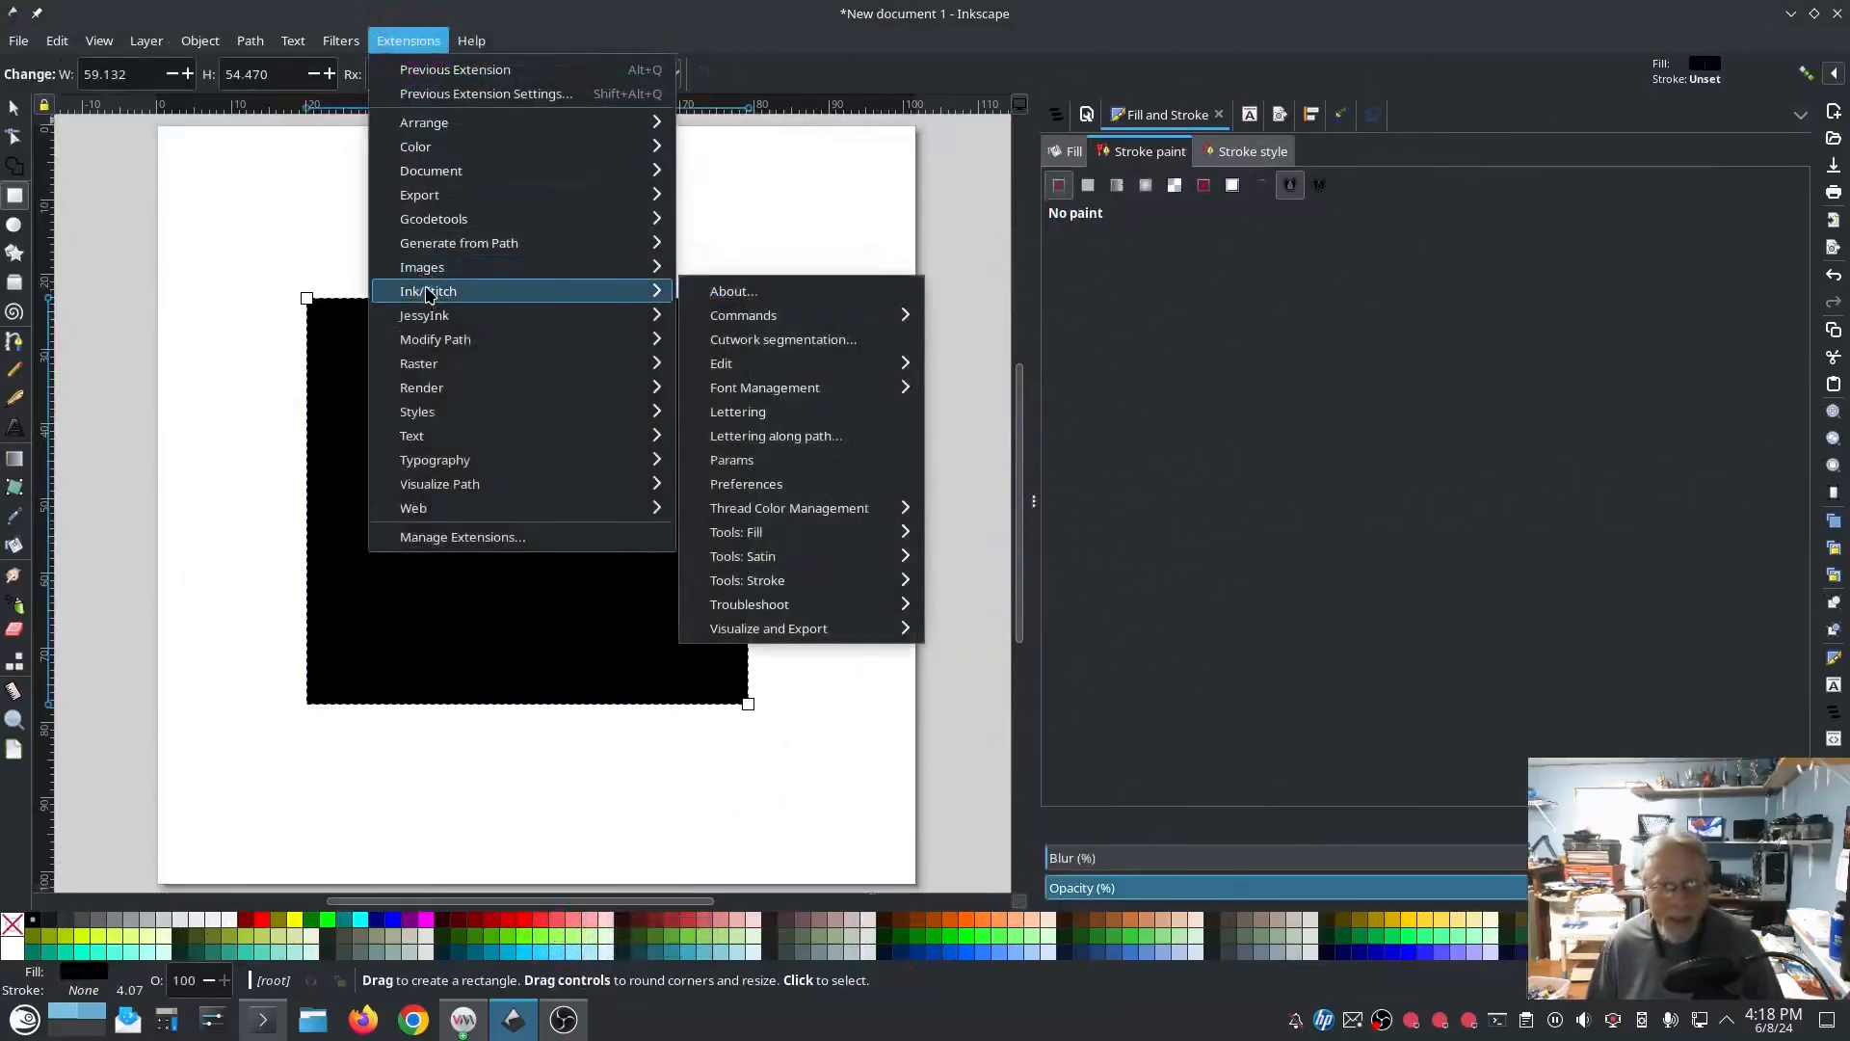
{"action": "left_click", "coordinate": [734, 459]}
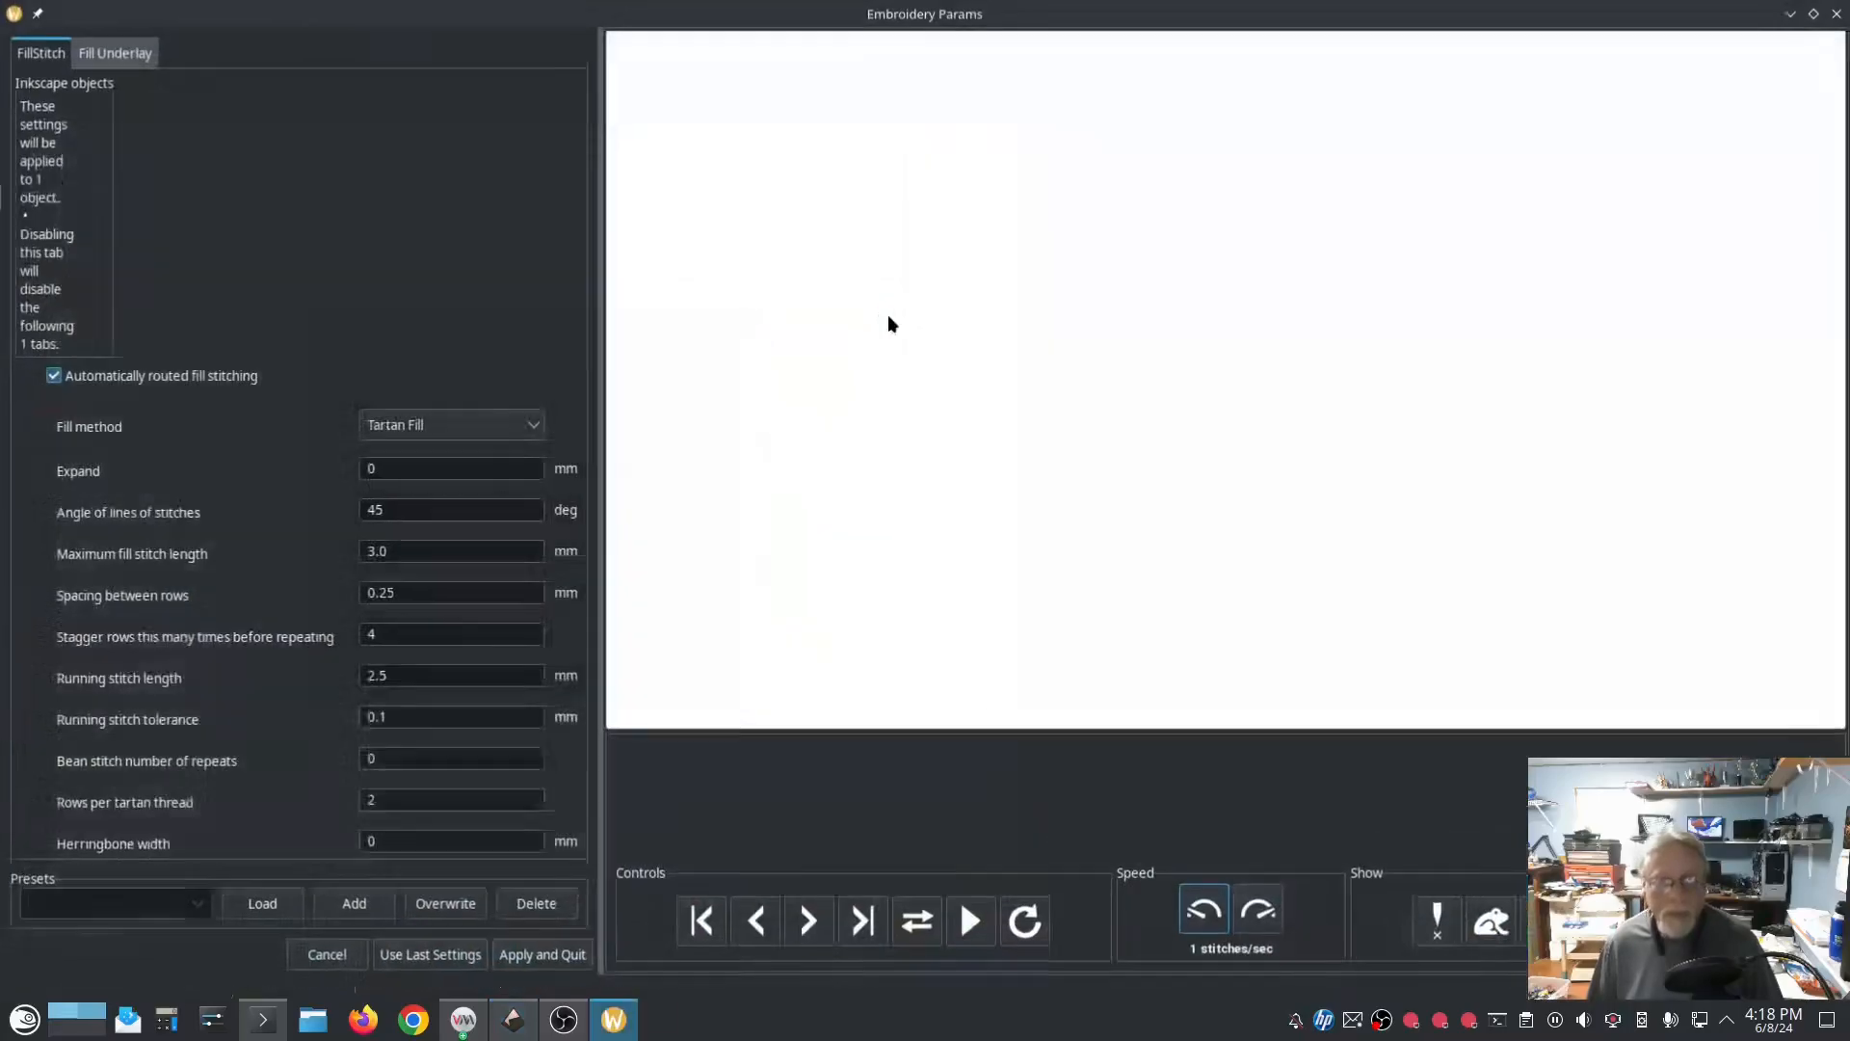
{"action": "left_click", "coordinate": [114, 52]}
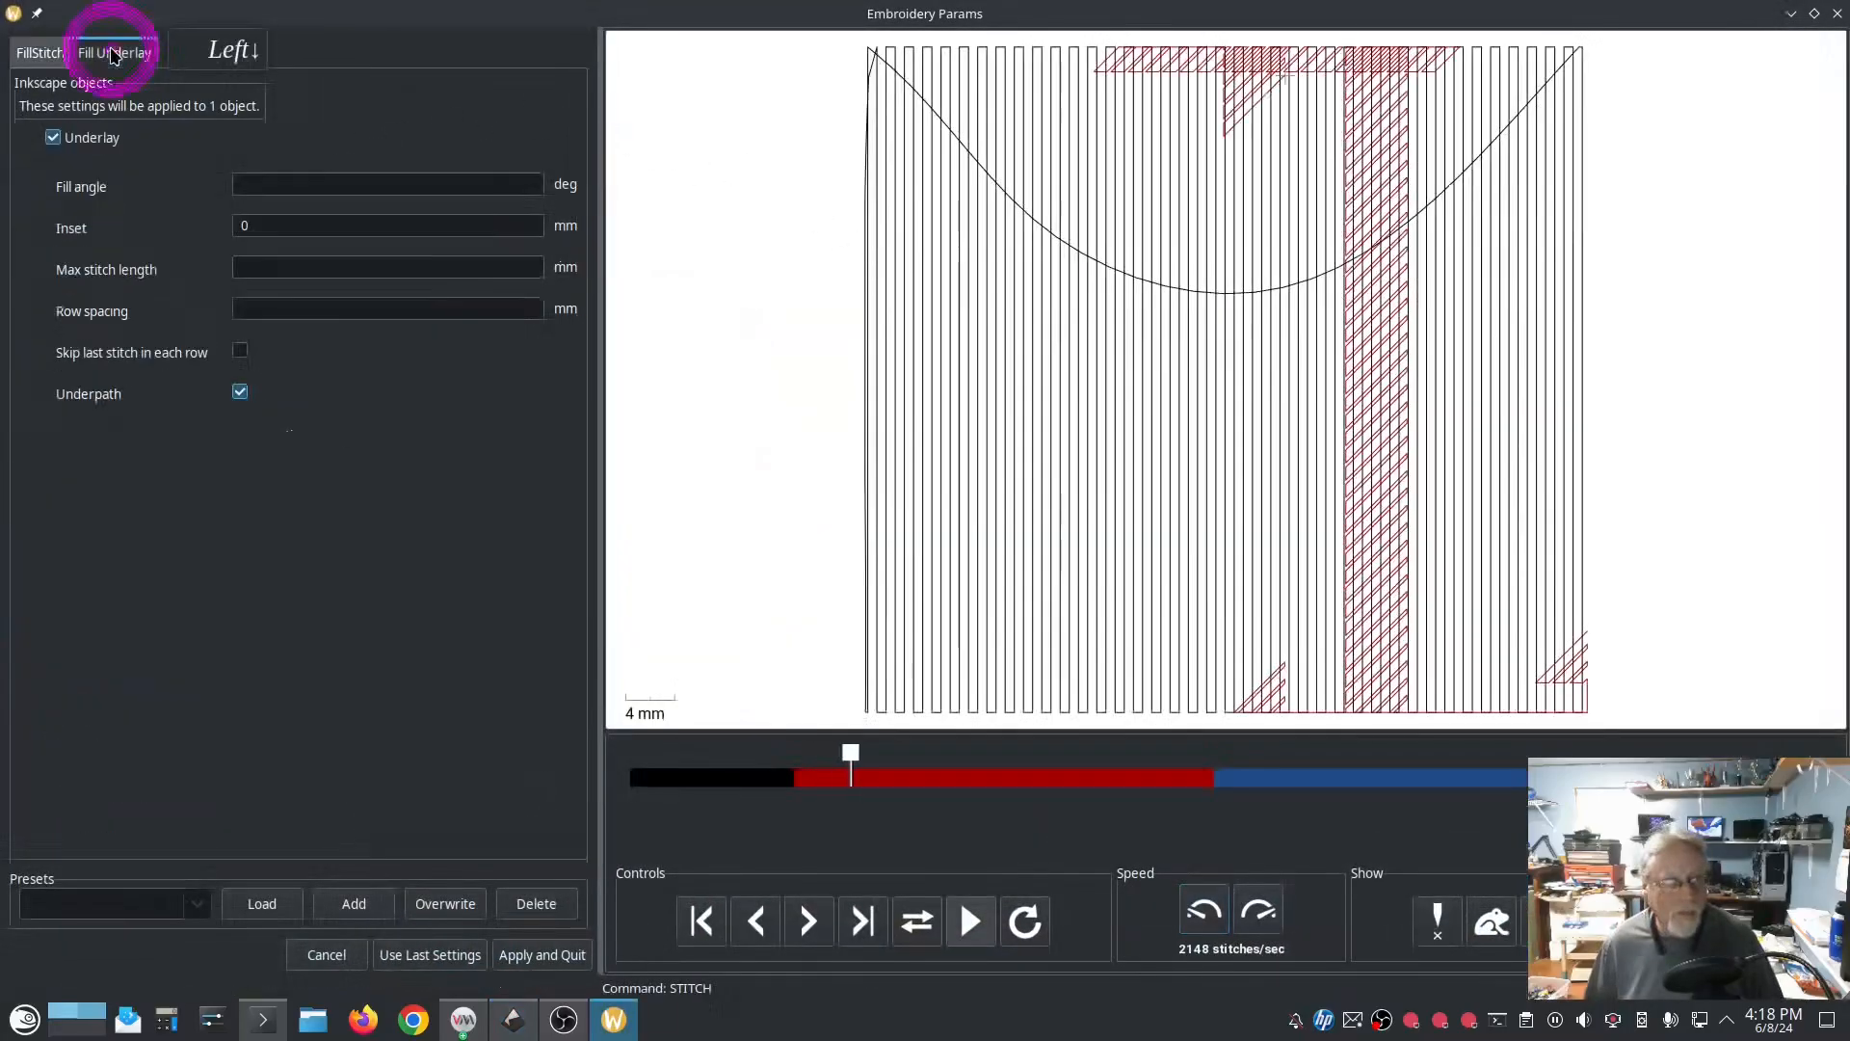
{"action": "left_click", "coordinate": [51, 139]}
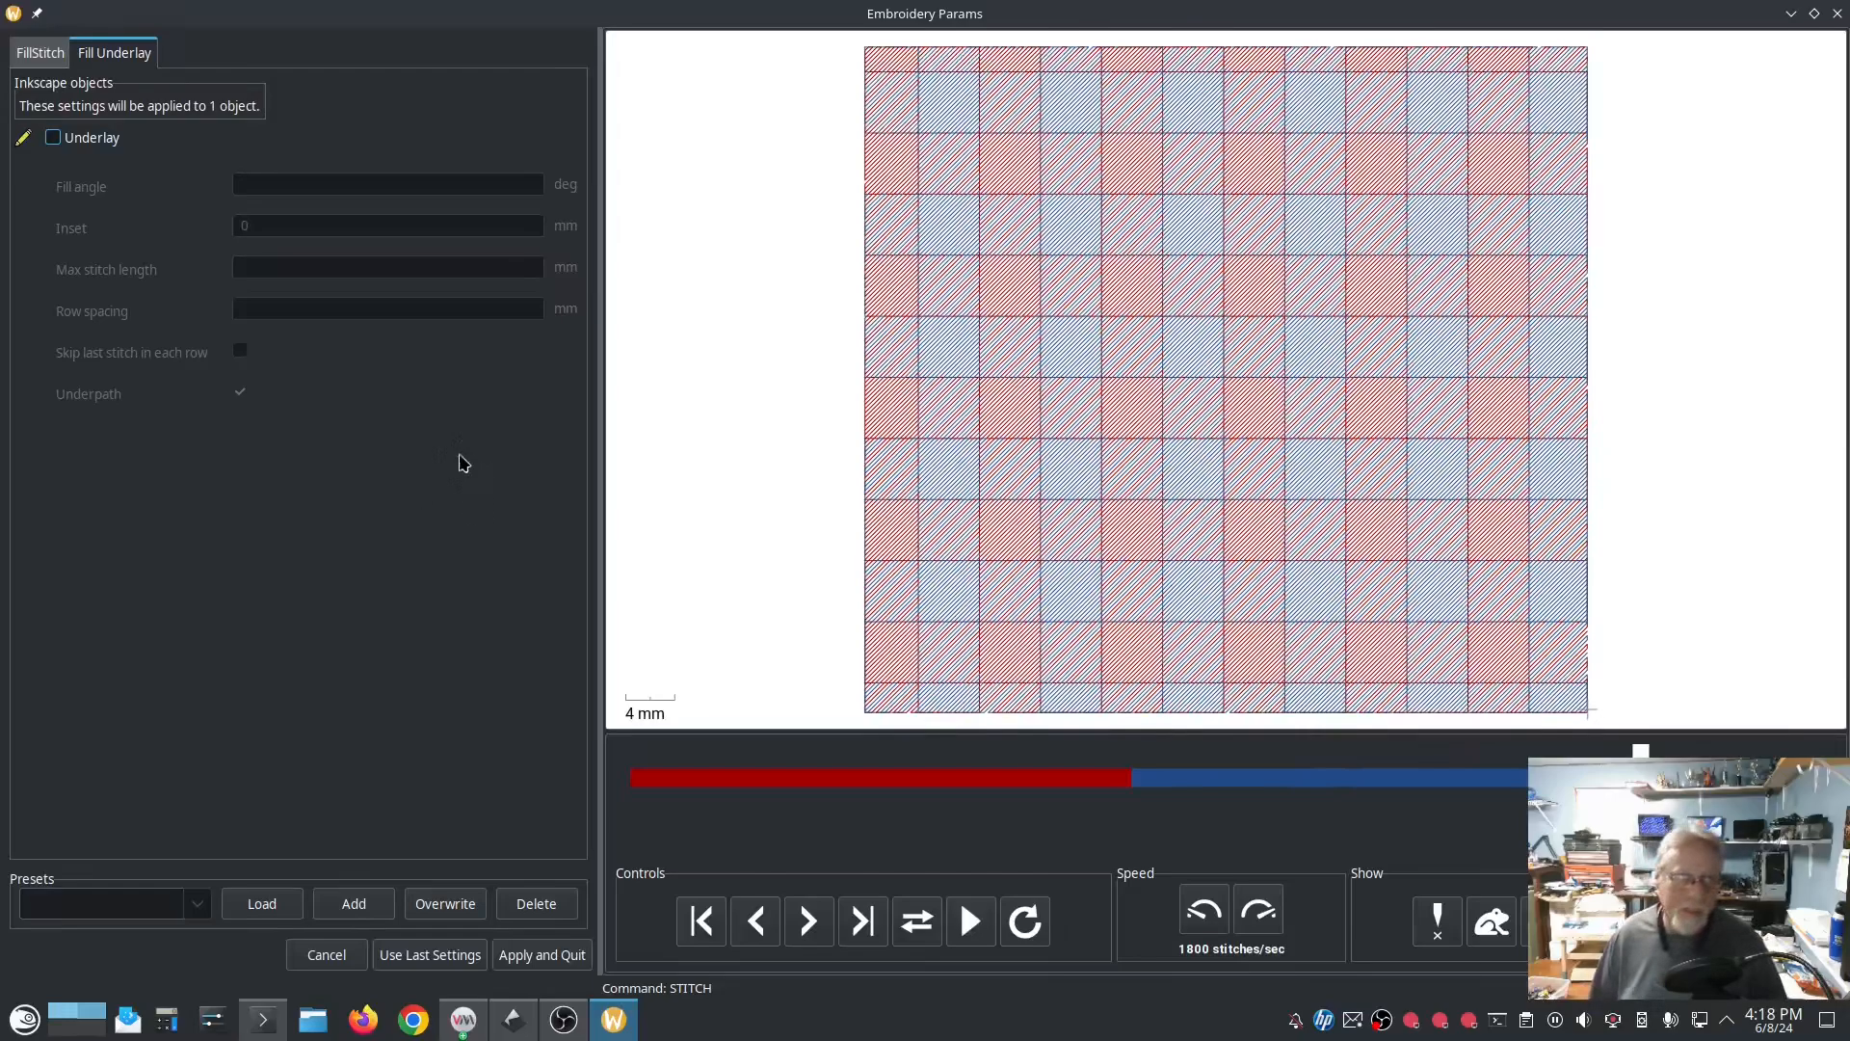
{"action": "left_click", "coordinate": [1838, 16]}
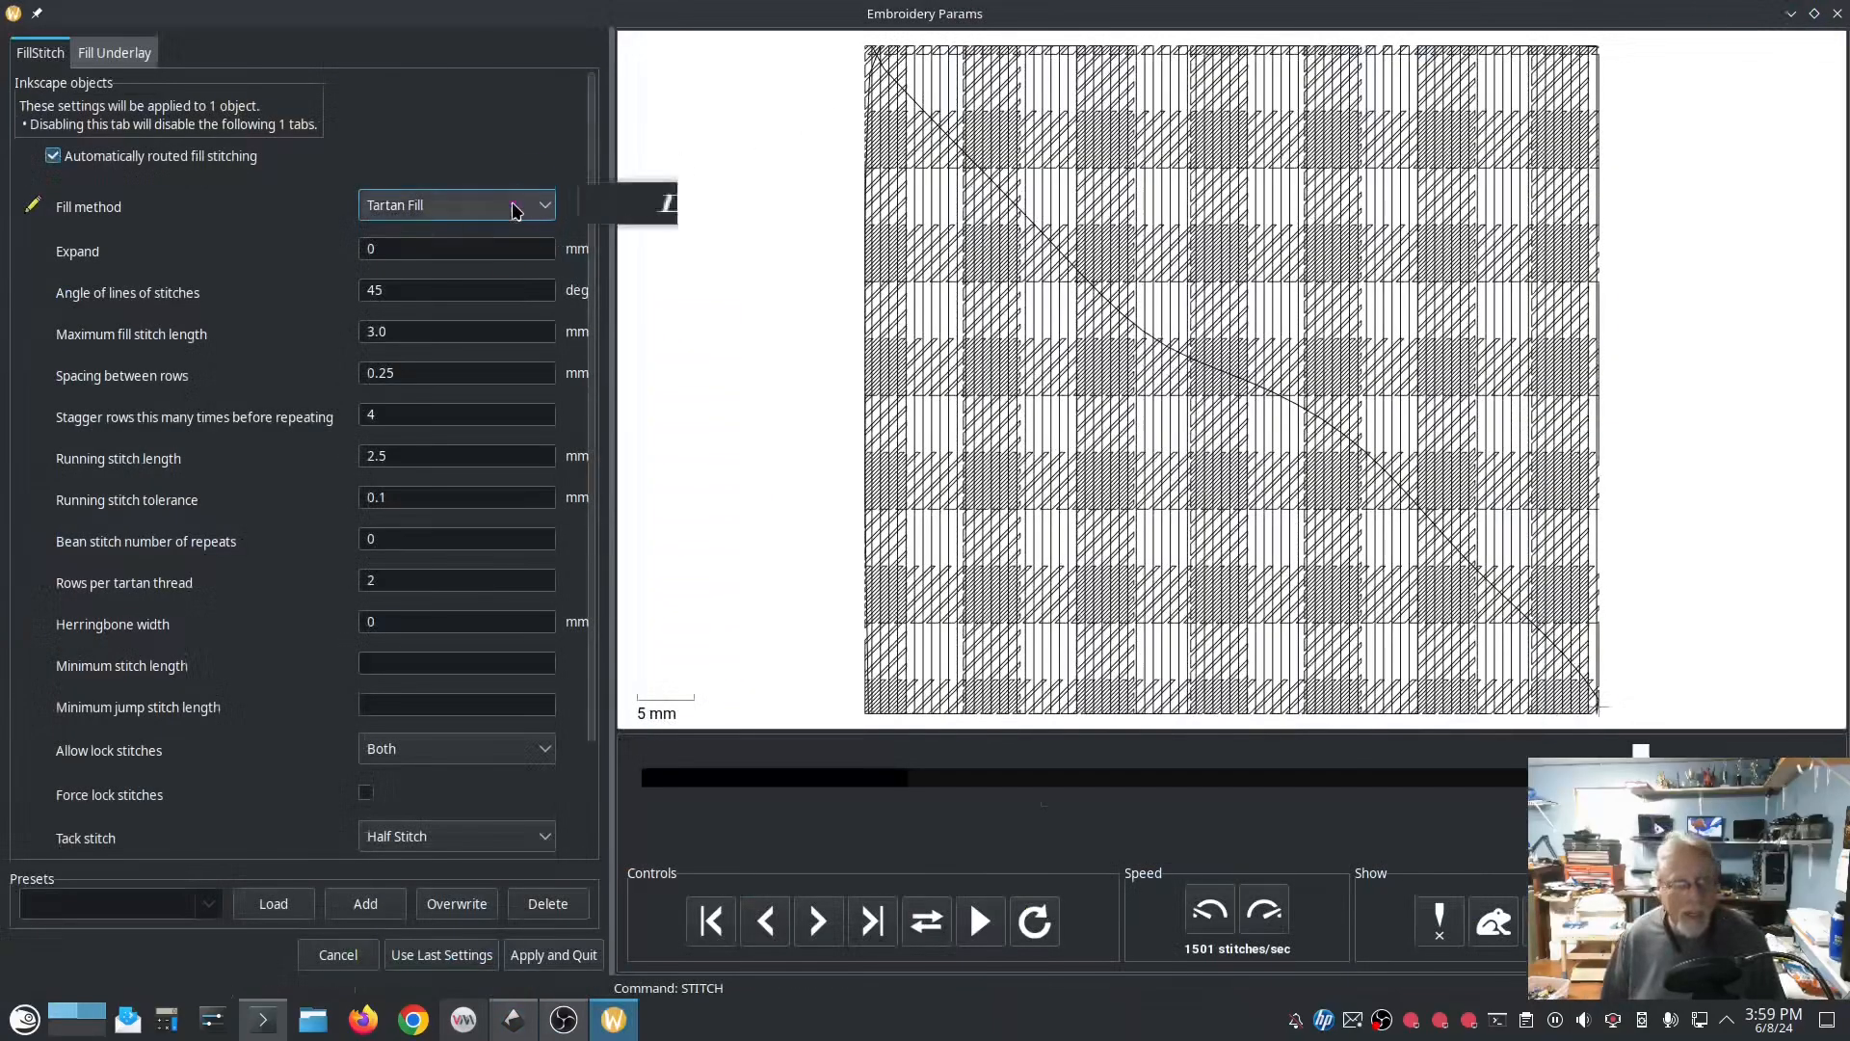
Step: Look through the available fill methods while keeping Tartan Fill, and close the Params window without applying
{"action": "left_click", "coordinate": [515, 205]}
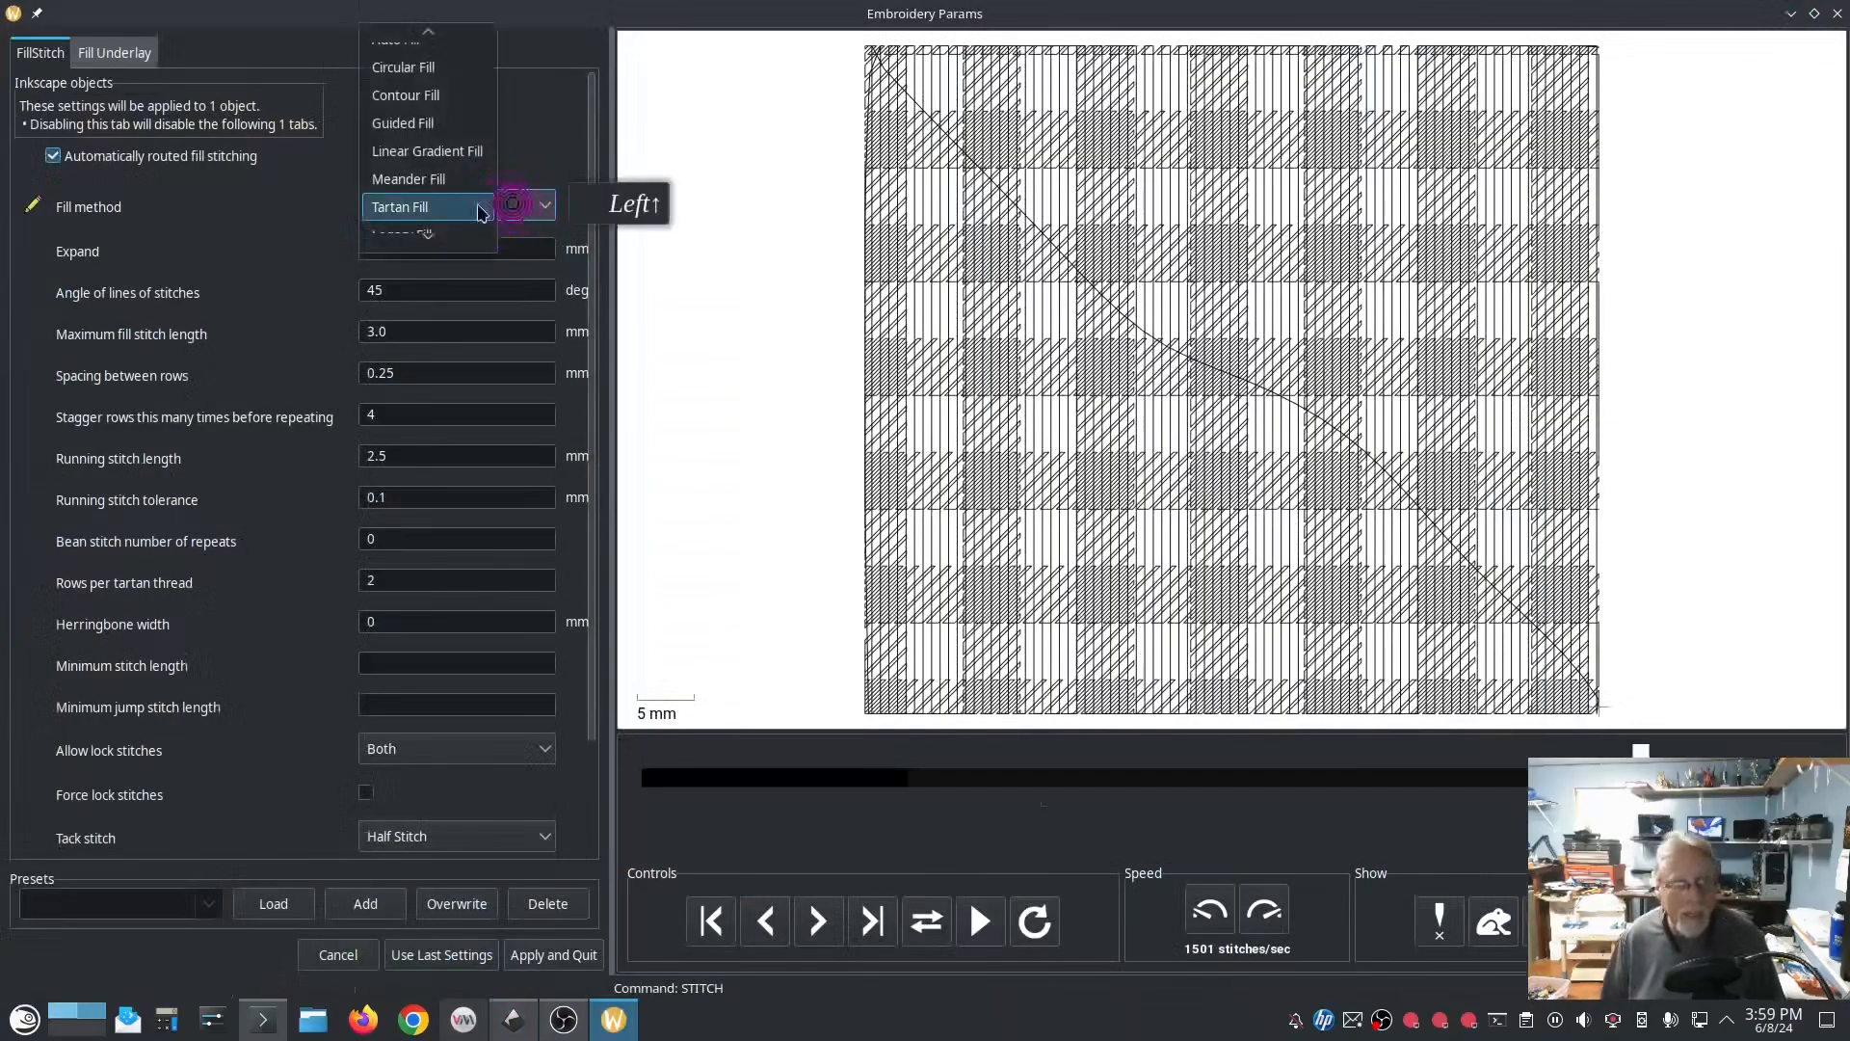
{"action": "left_click", "coordinate": [604, 128]}
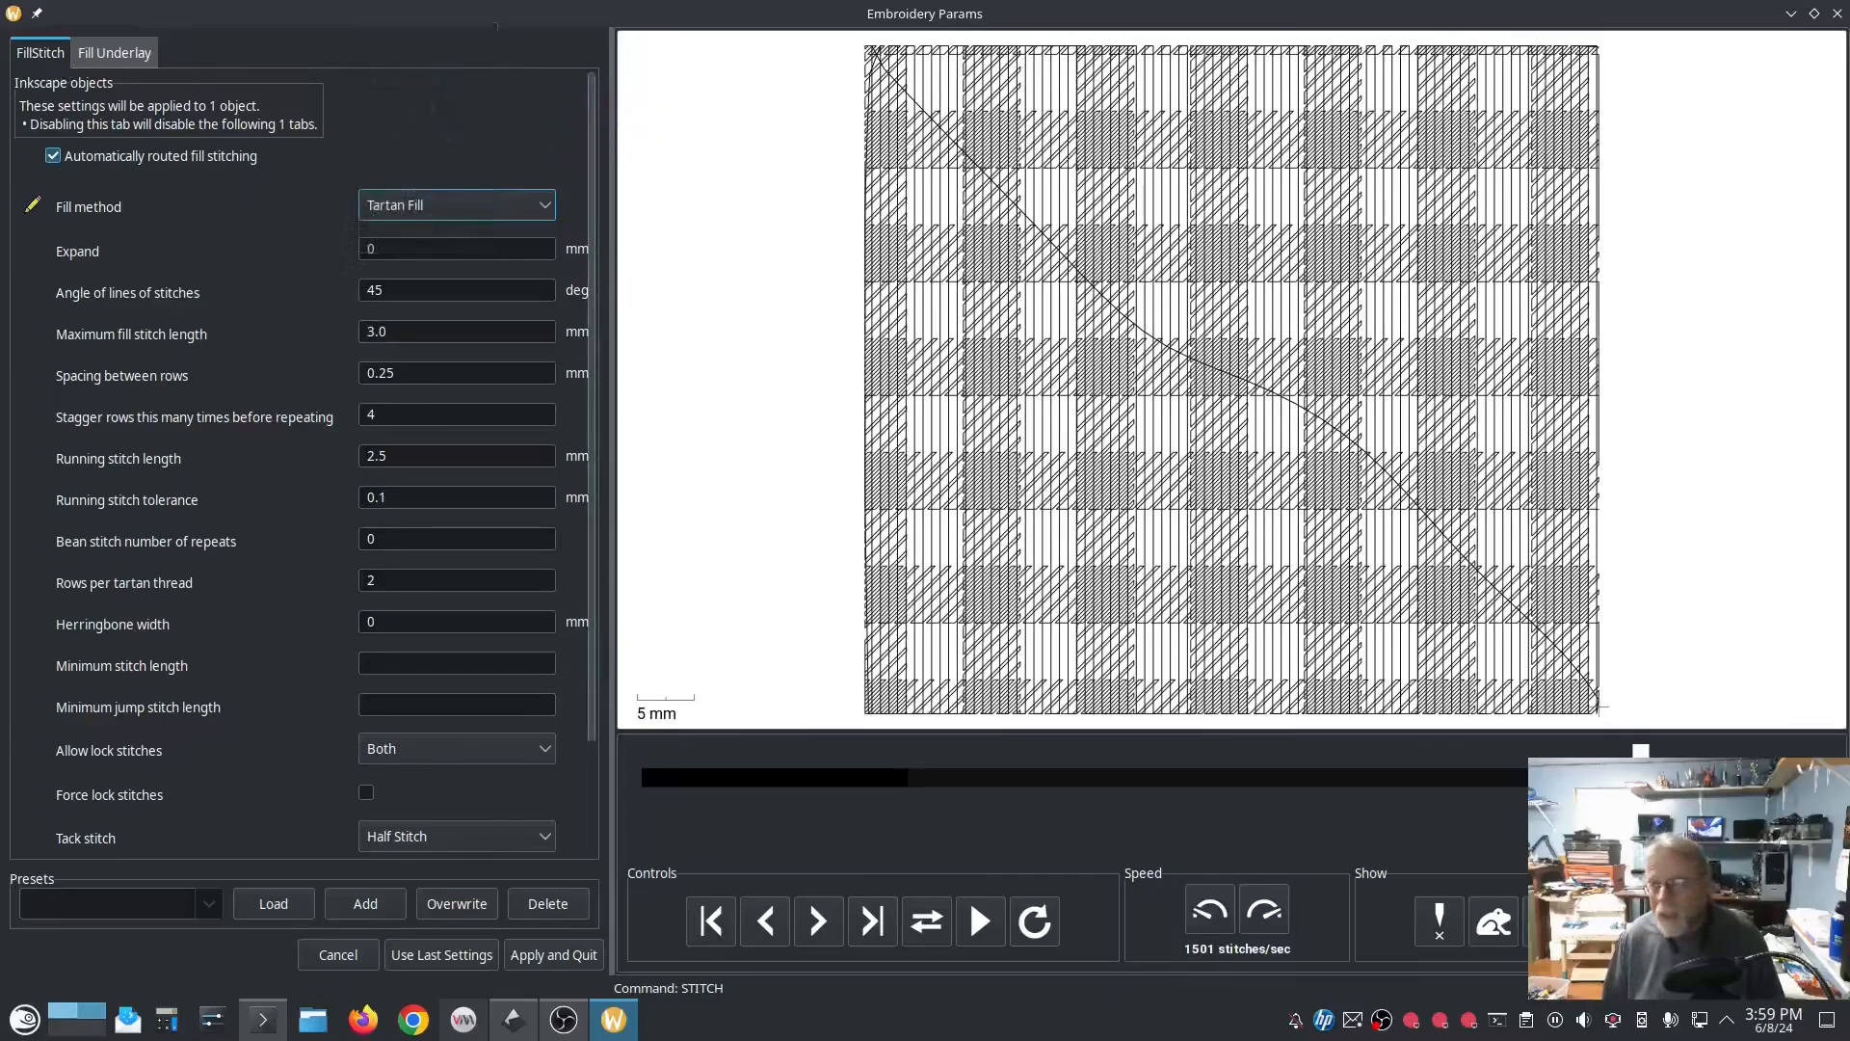
{"action": "left_click", "coordinate": [1834, 14]}
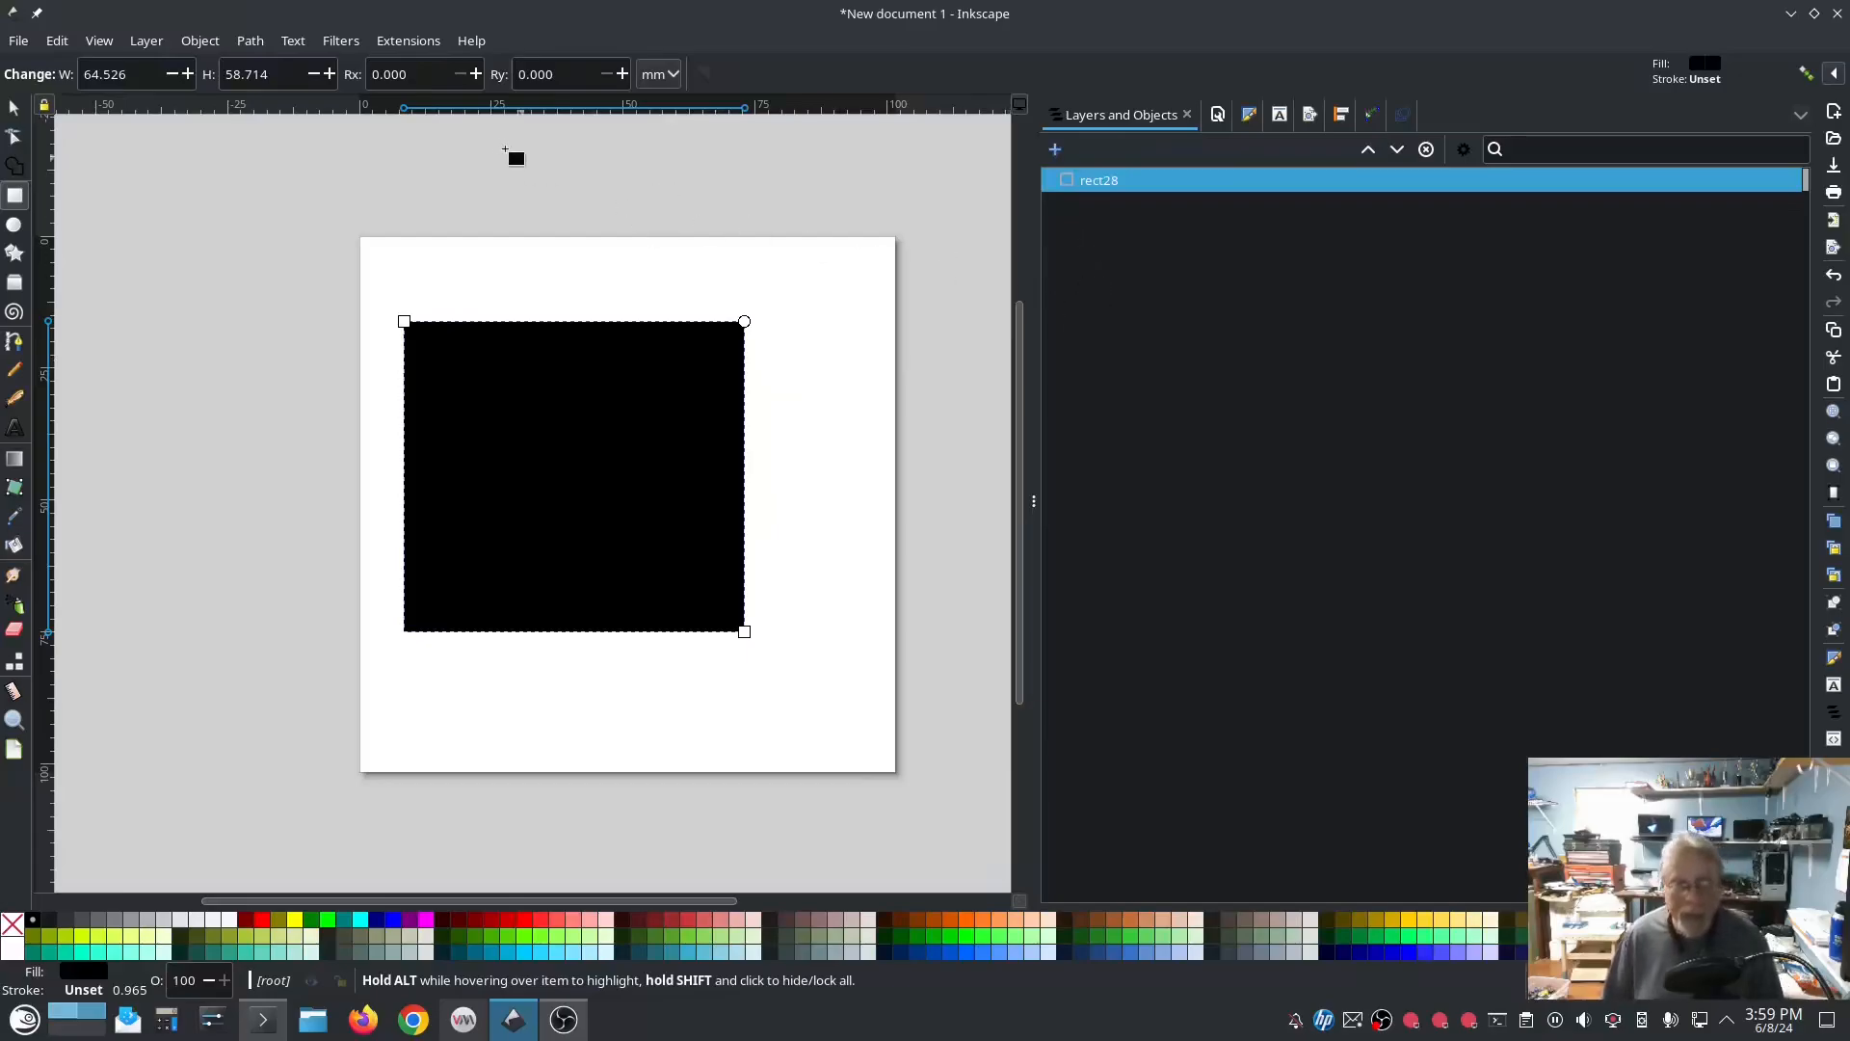
Step: Remove the rectangle's fill and give it a flat color stroke
{"action": "left_click", "coordinate": [1249, 114]}
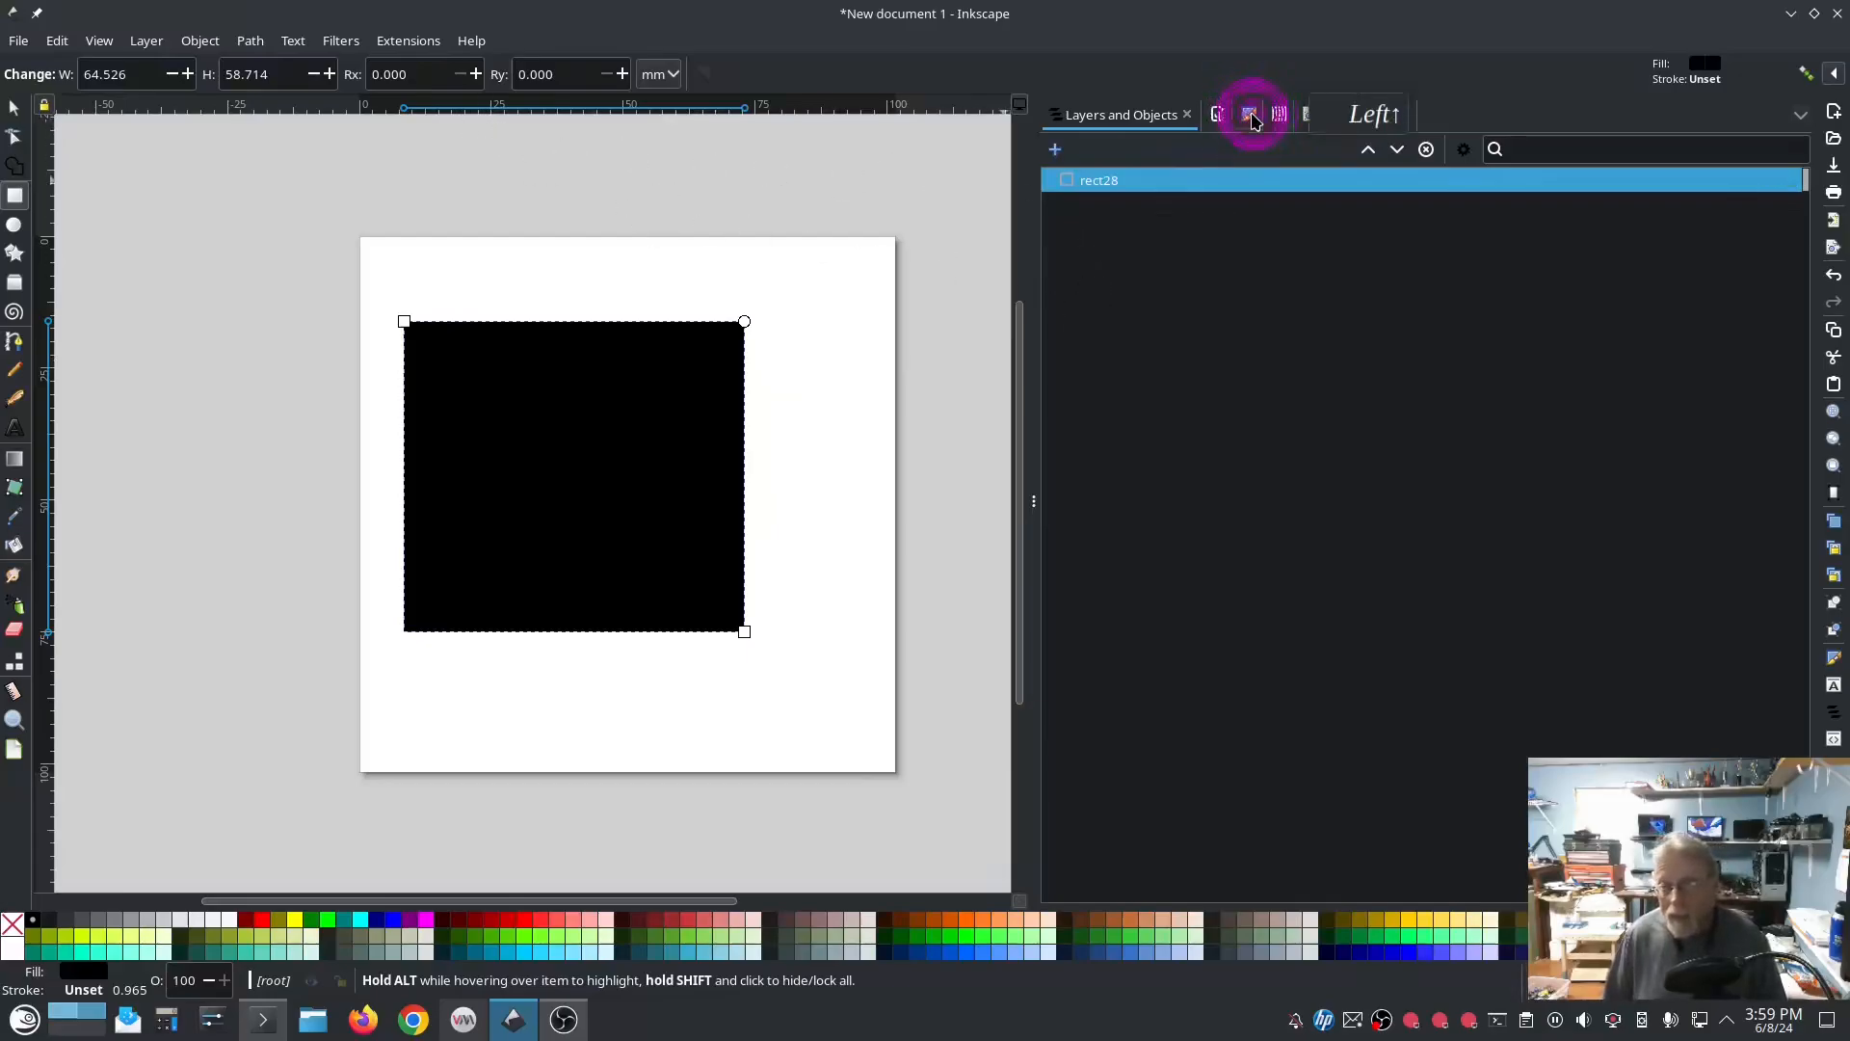
{"action": "left_click", "coordinate": [1059, 185]}
{"action": "left_click", "coordinate": [1157, 151]}
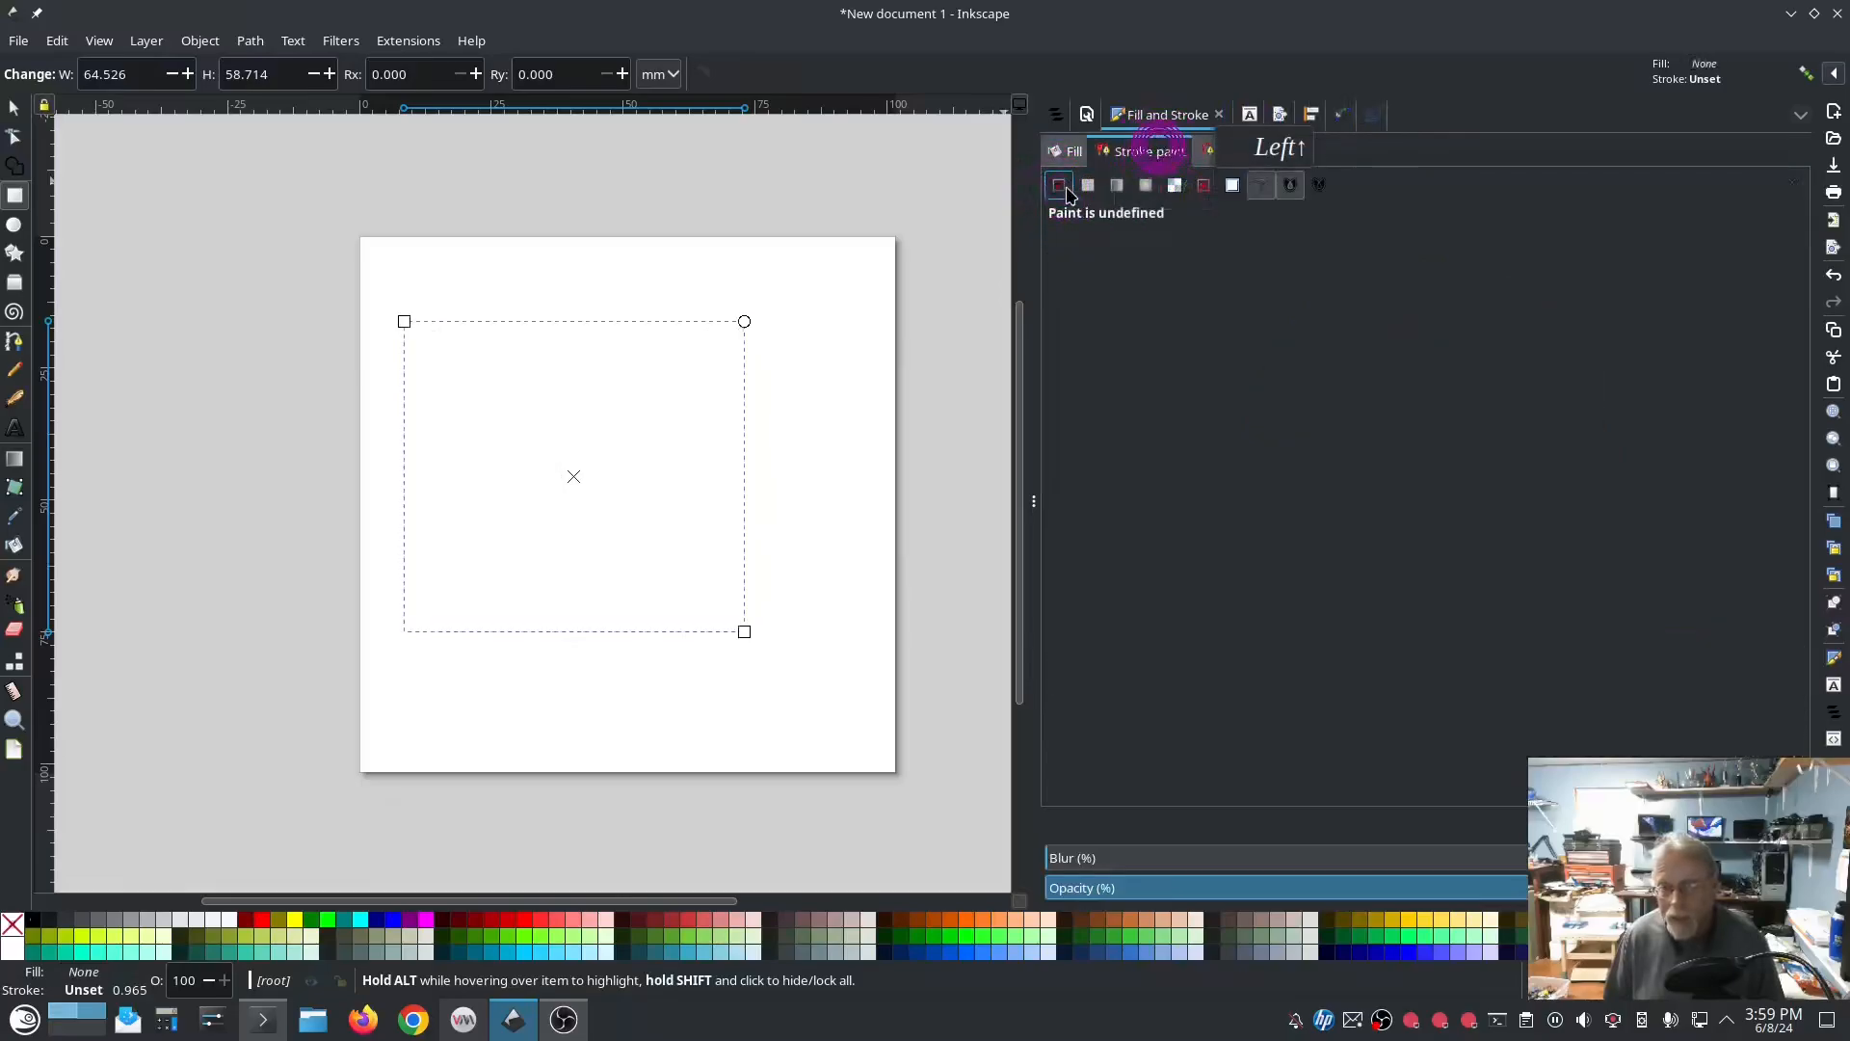
{"action": "left_click", "coordinate": [1088, 184]}
Step: Set the rectangle's stroke width to 4.065 mm
{"action": "left_click", "coordinate": [1255, 151]}
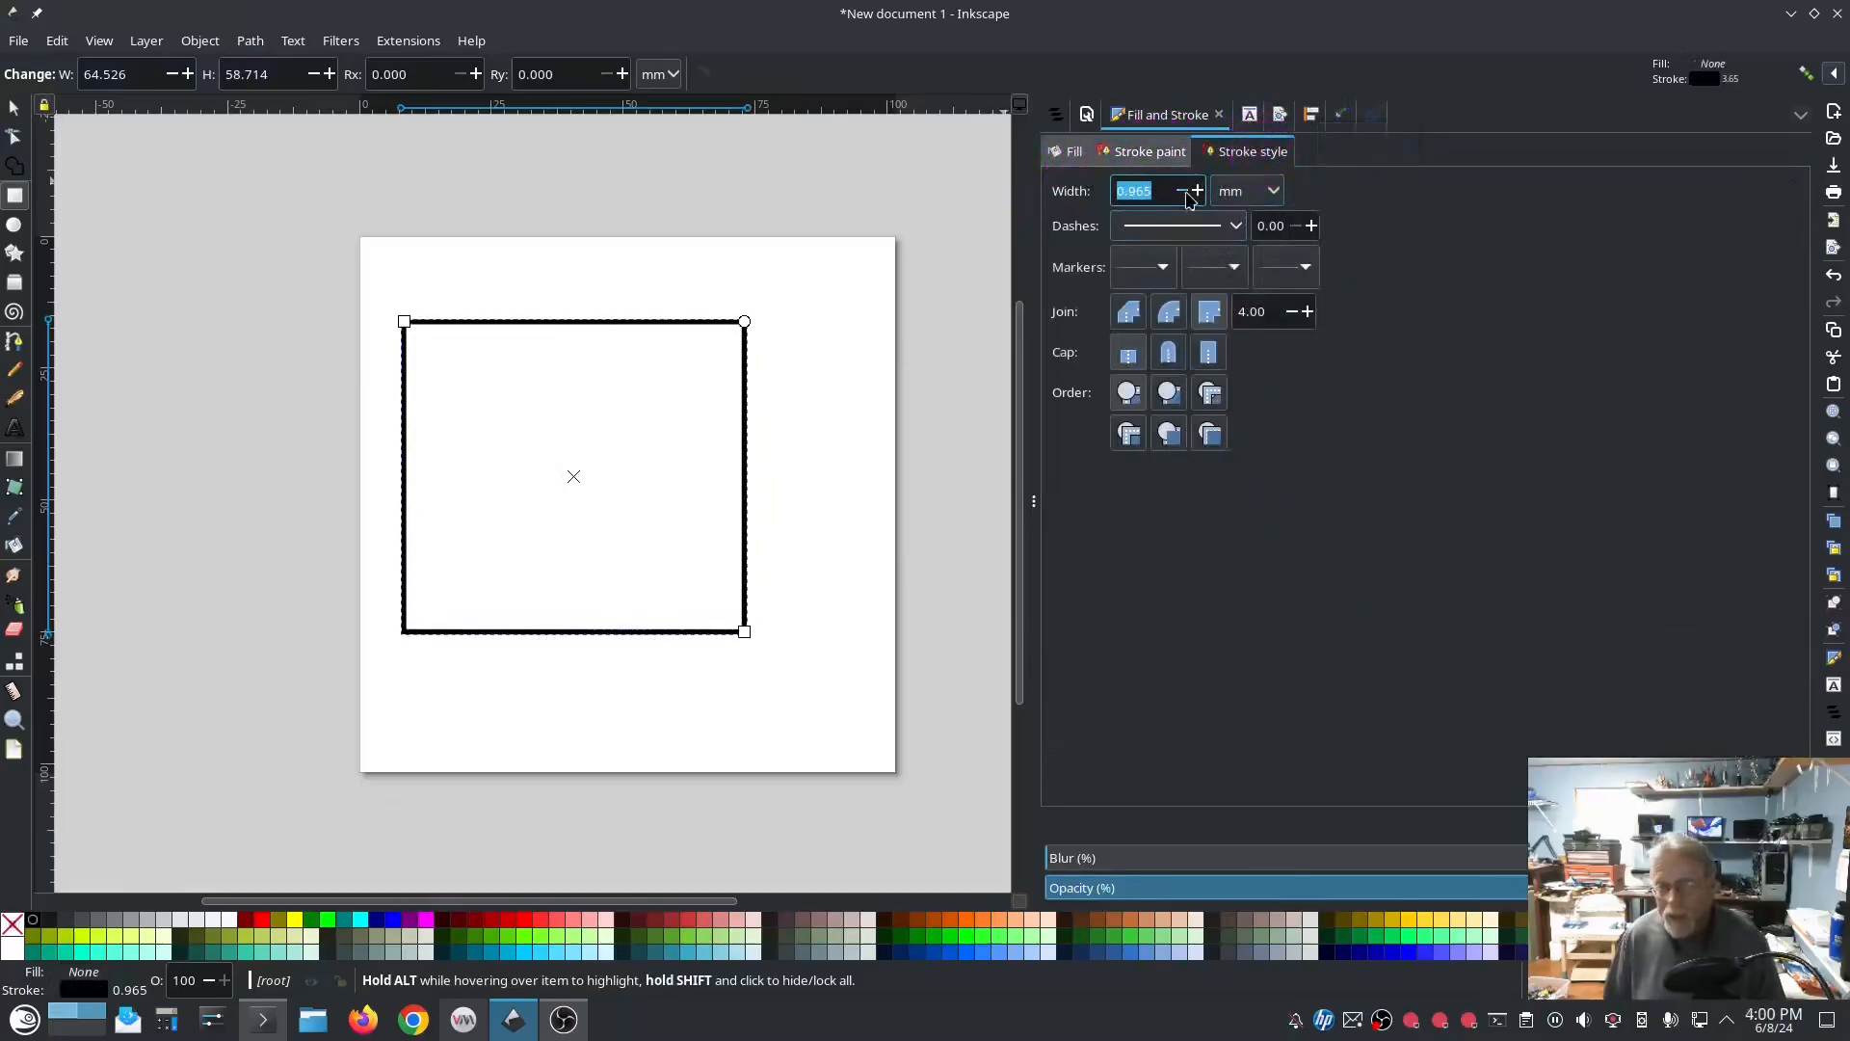
{"action": "left_click", "coordinate": [1200, 193]}
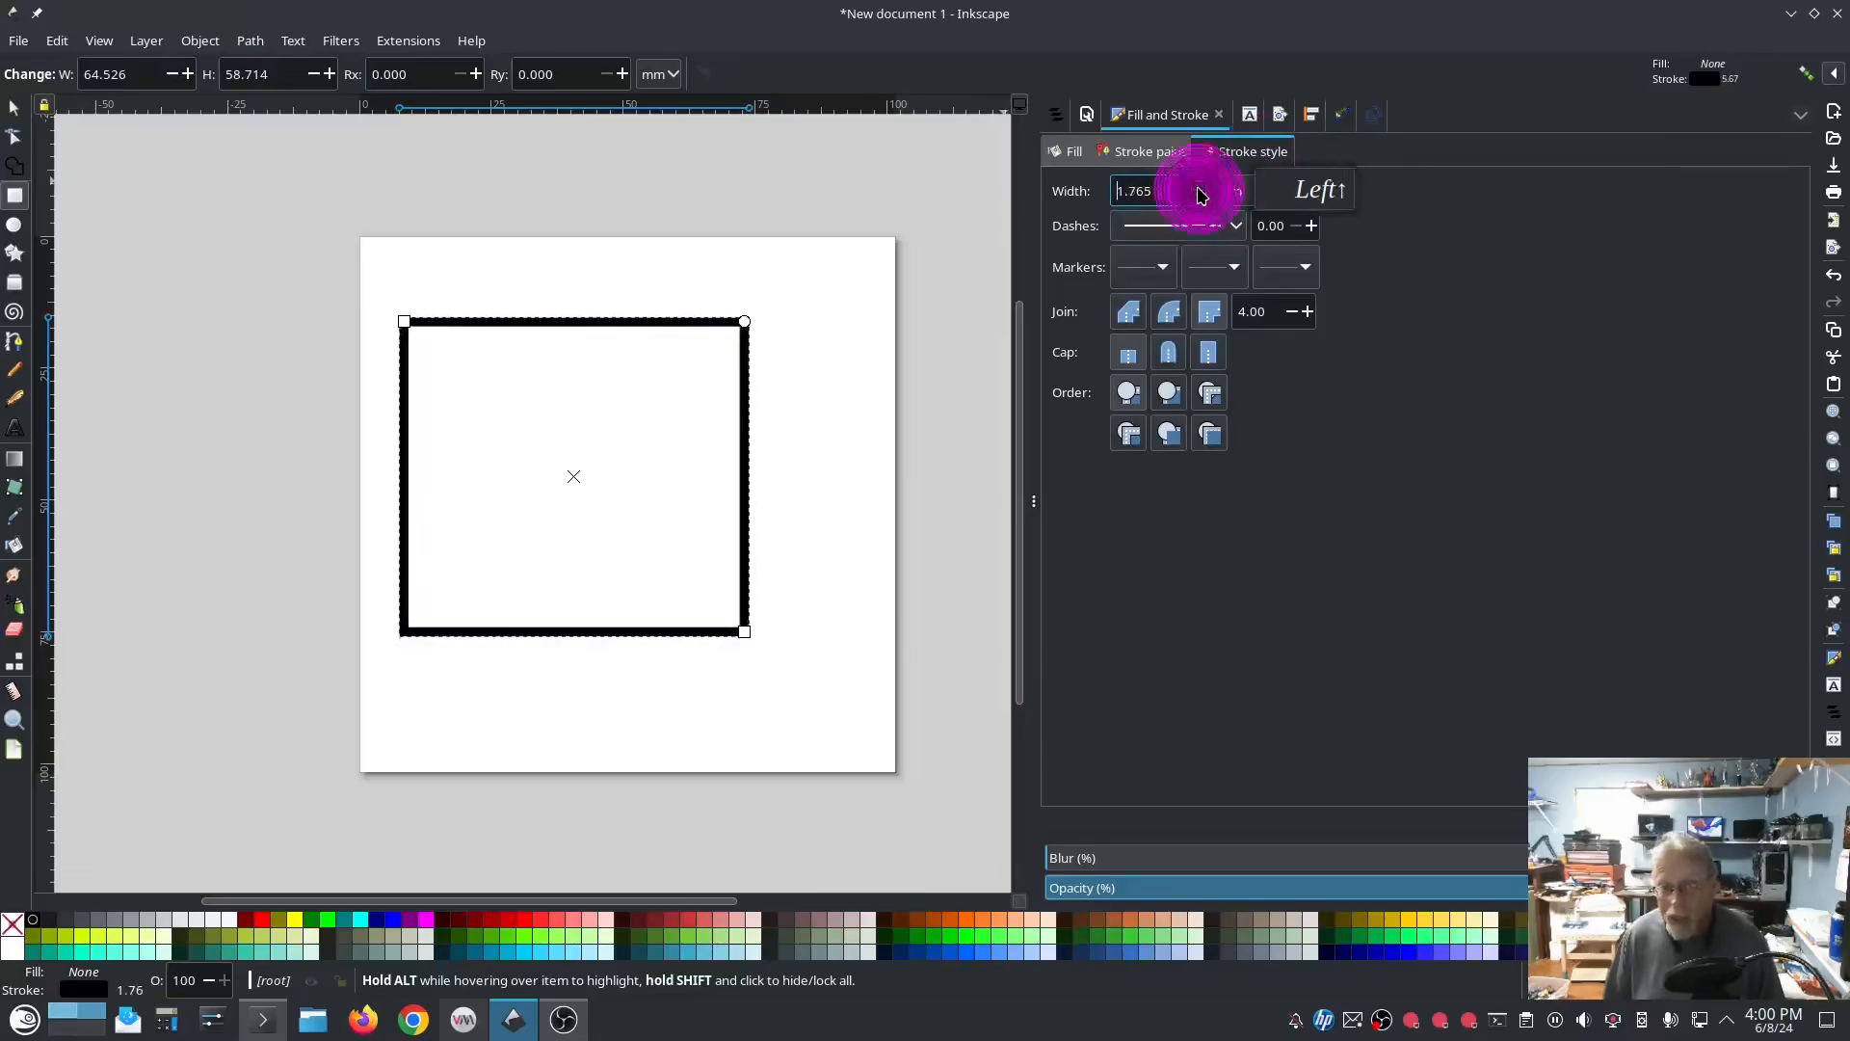
{"action": "left_click", "coordinate": [1200, 193]}
{"action": "left_click", "coordinate": [1200, 193]}
{"action": "left_click", "coordinate": [1200, 193]}
{"action": "left_click", "coordinate": [1200, 193]}
{"action": "left_click", "coordinate": [1200, 193]}
{"action": "left_click", "coordinate": [1200, 193]}
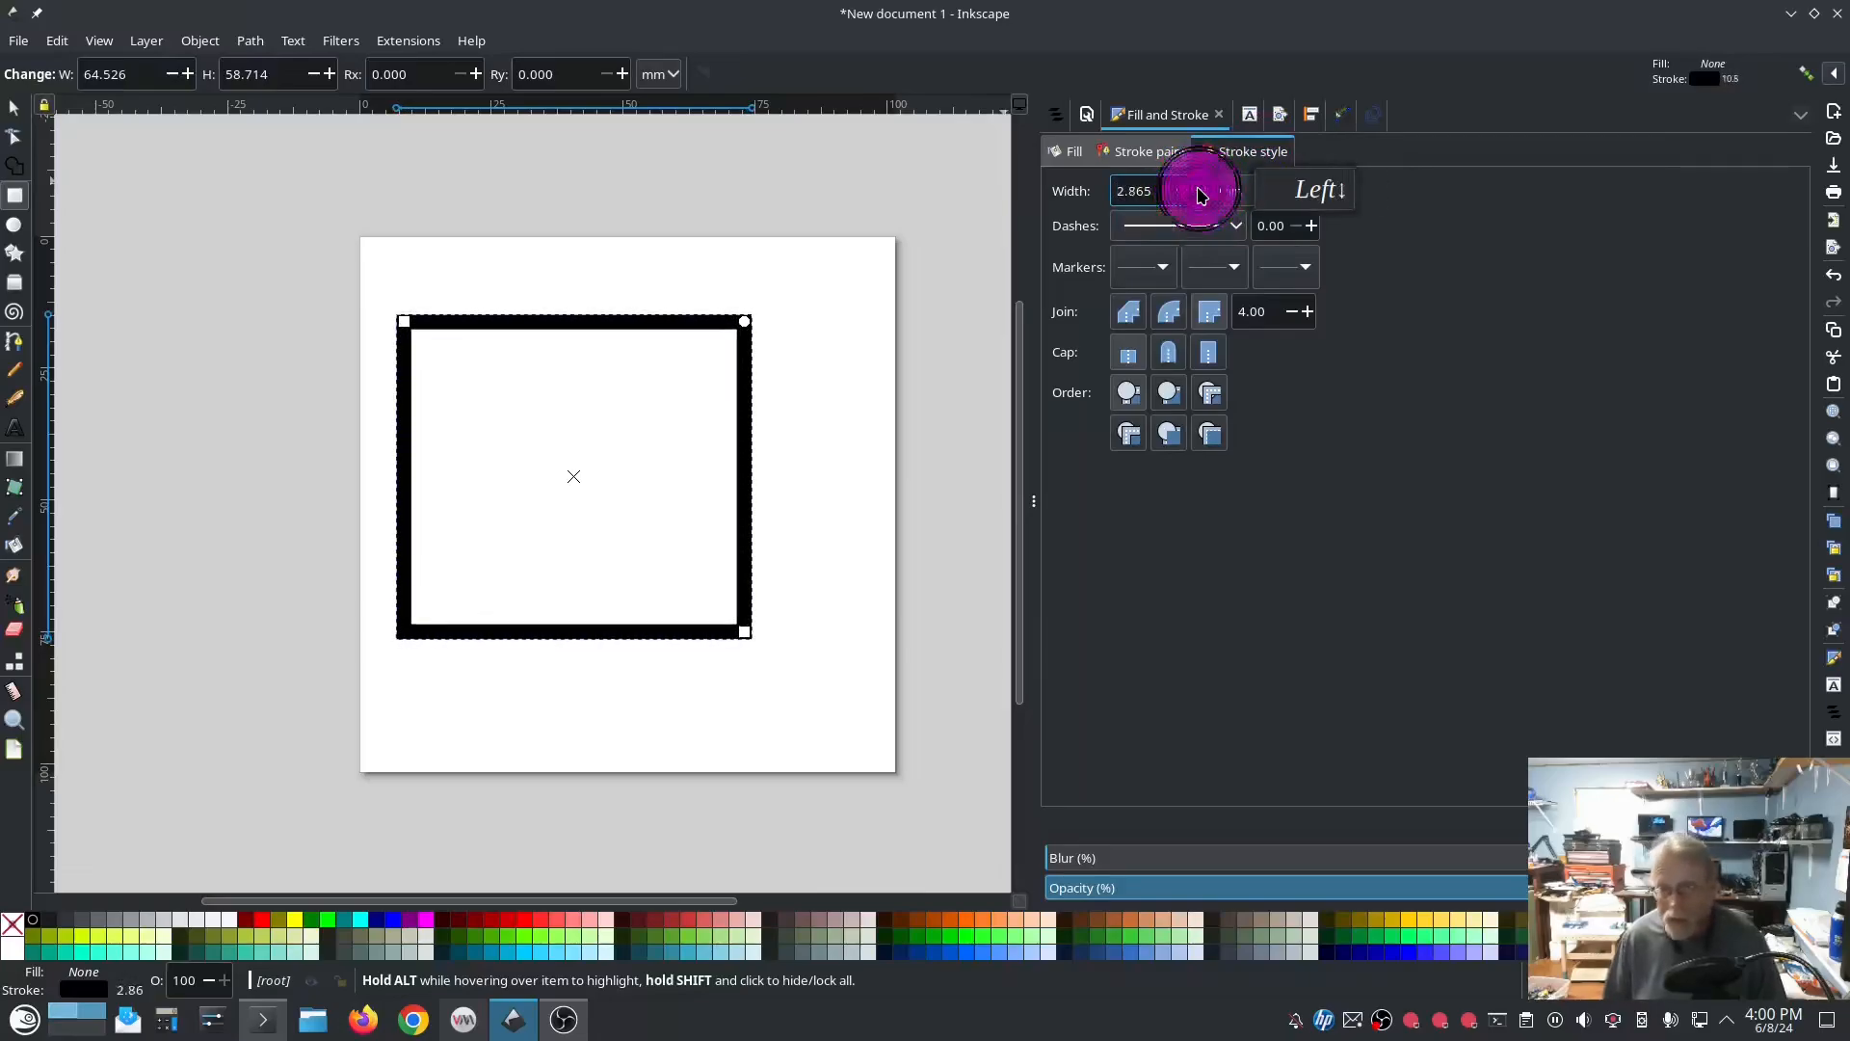
{"action": "left_click", "coordinate": [1200, 192]}
{"action": "left_click", "coordinate": [1200, 193]}
{"action": "left_click", "coordinate": [1200, 192]}
{"action": "left_click", "coordinate": [1200, 193]}
{"action": "left_click", "coordinate": [1200, 193]}
{"action": "left_click", "coordinate": [1200, 193]}
{"action": "left_click", "coordinate": [1200, 193]}
{"action": "left_click", "coordinate": [1200, 193]}
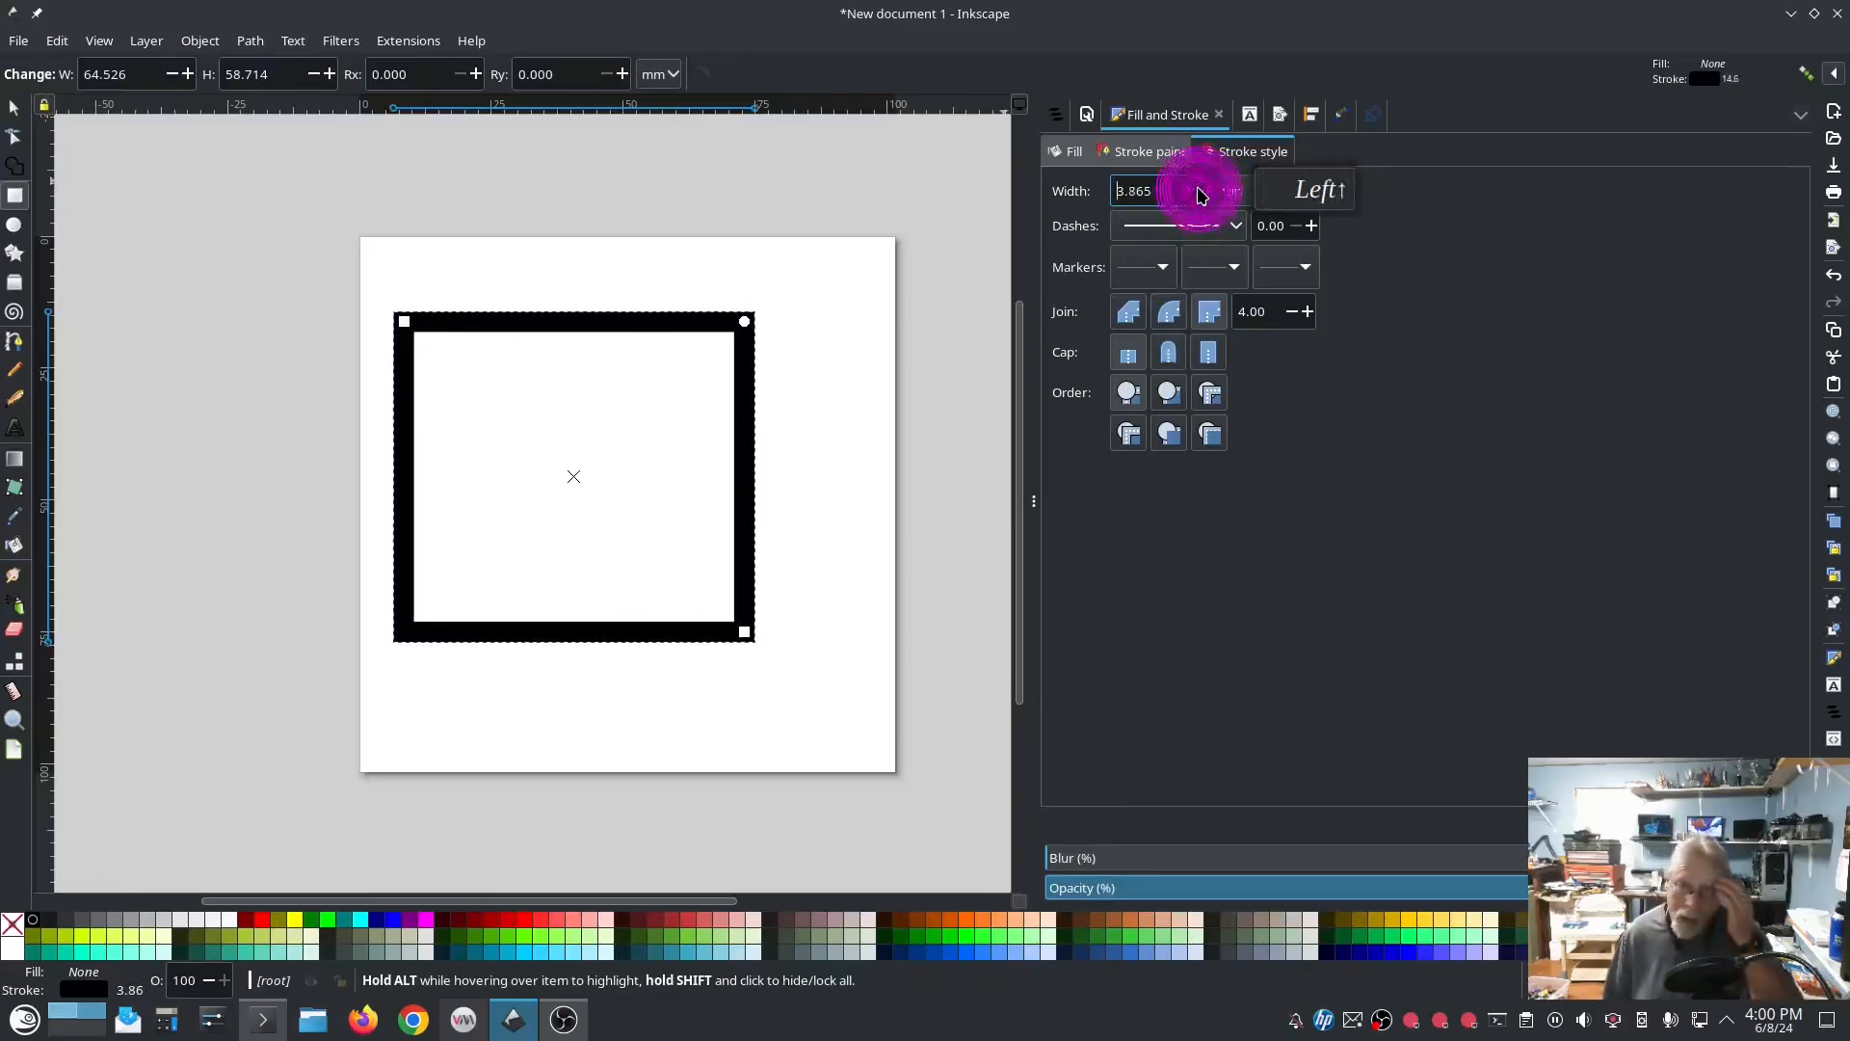
{"action": "left_click", "coordinate": [1200, 193]}
{"action": "left_click", "coordinate": [1200, 193]}
{"action": "left_click", "coordinate": [1200, 193]}
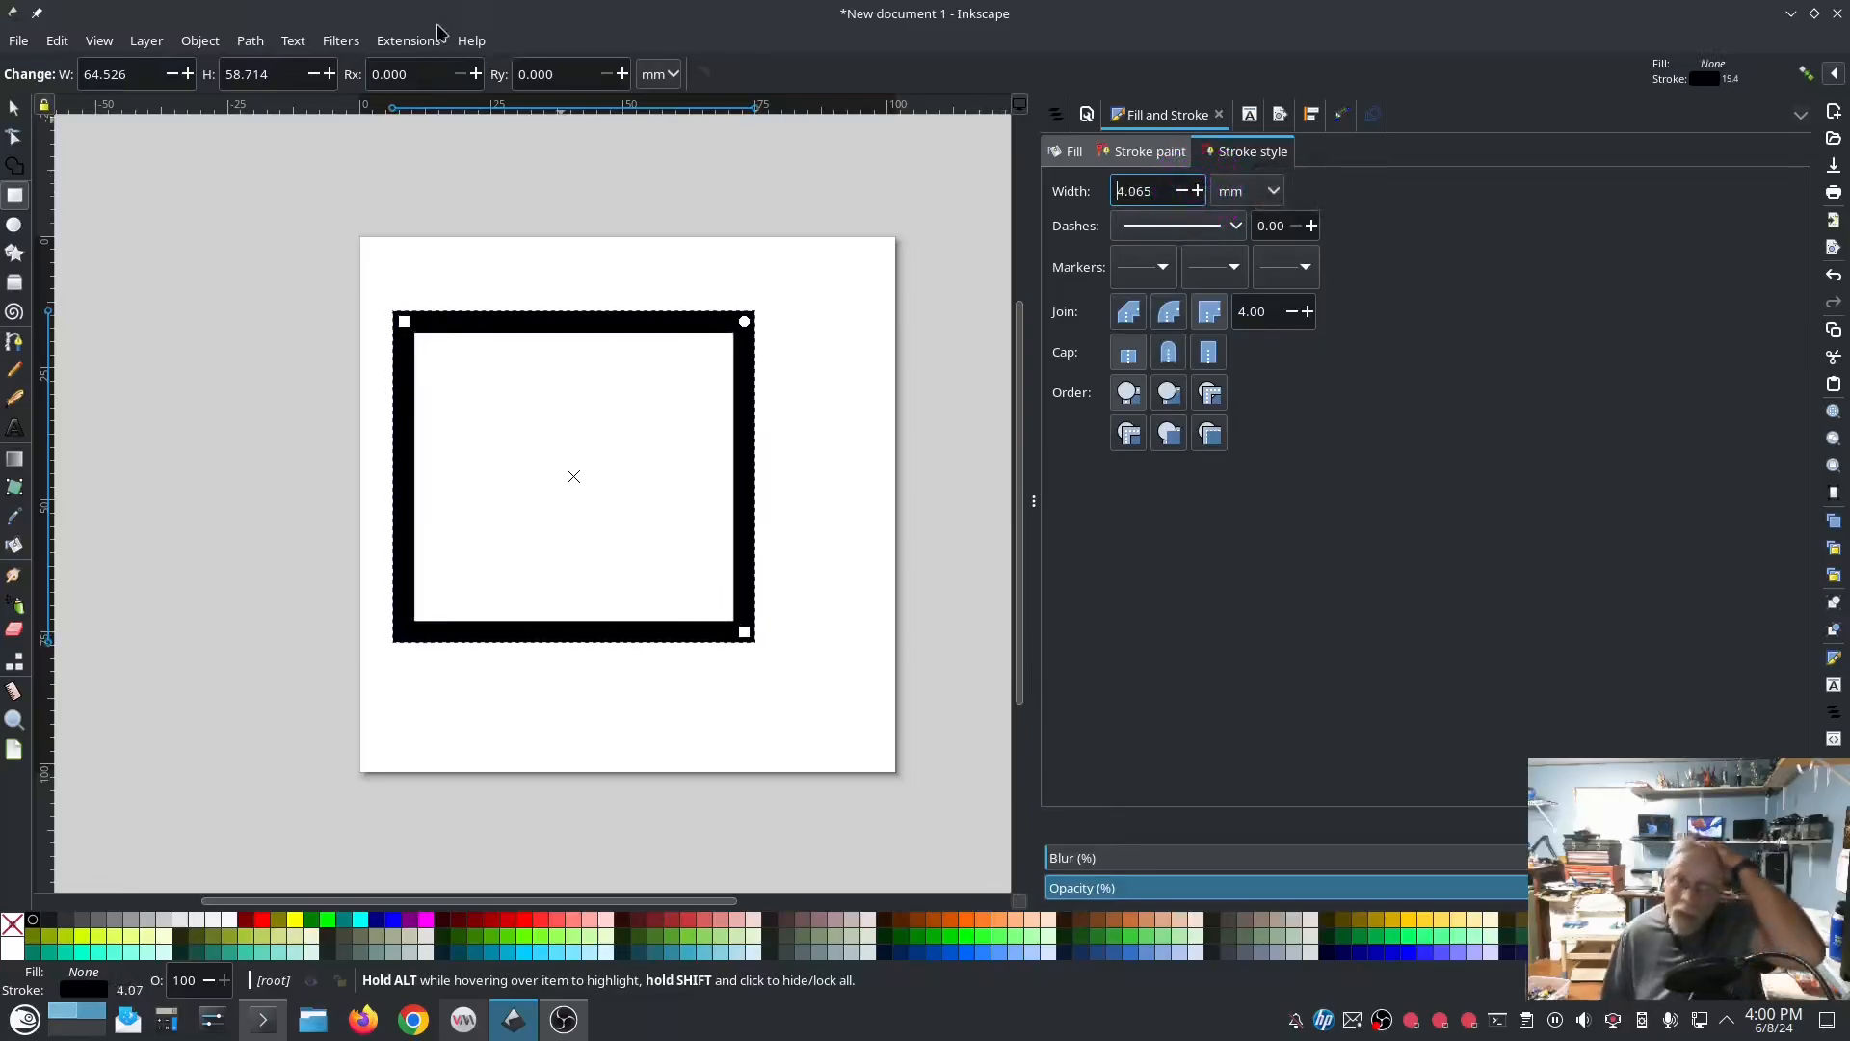
Step: Convert the rectangle's stroke to a satin column and select the resulting path for node editing
{"action": "left_click", "coordinate": [409, 41]}
{"action": "mouse_move", "coordinate": [444, 275]}
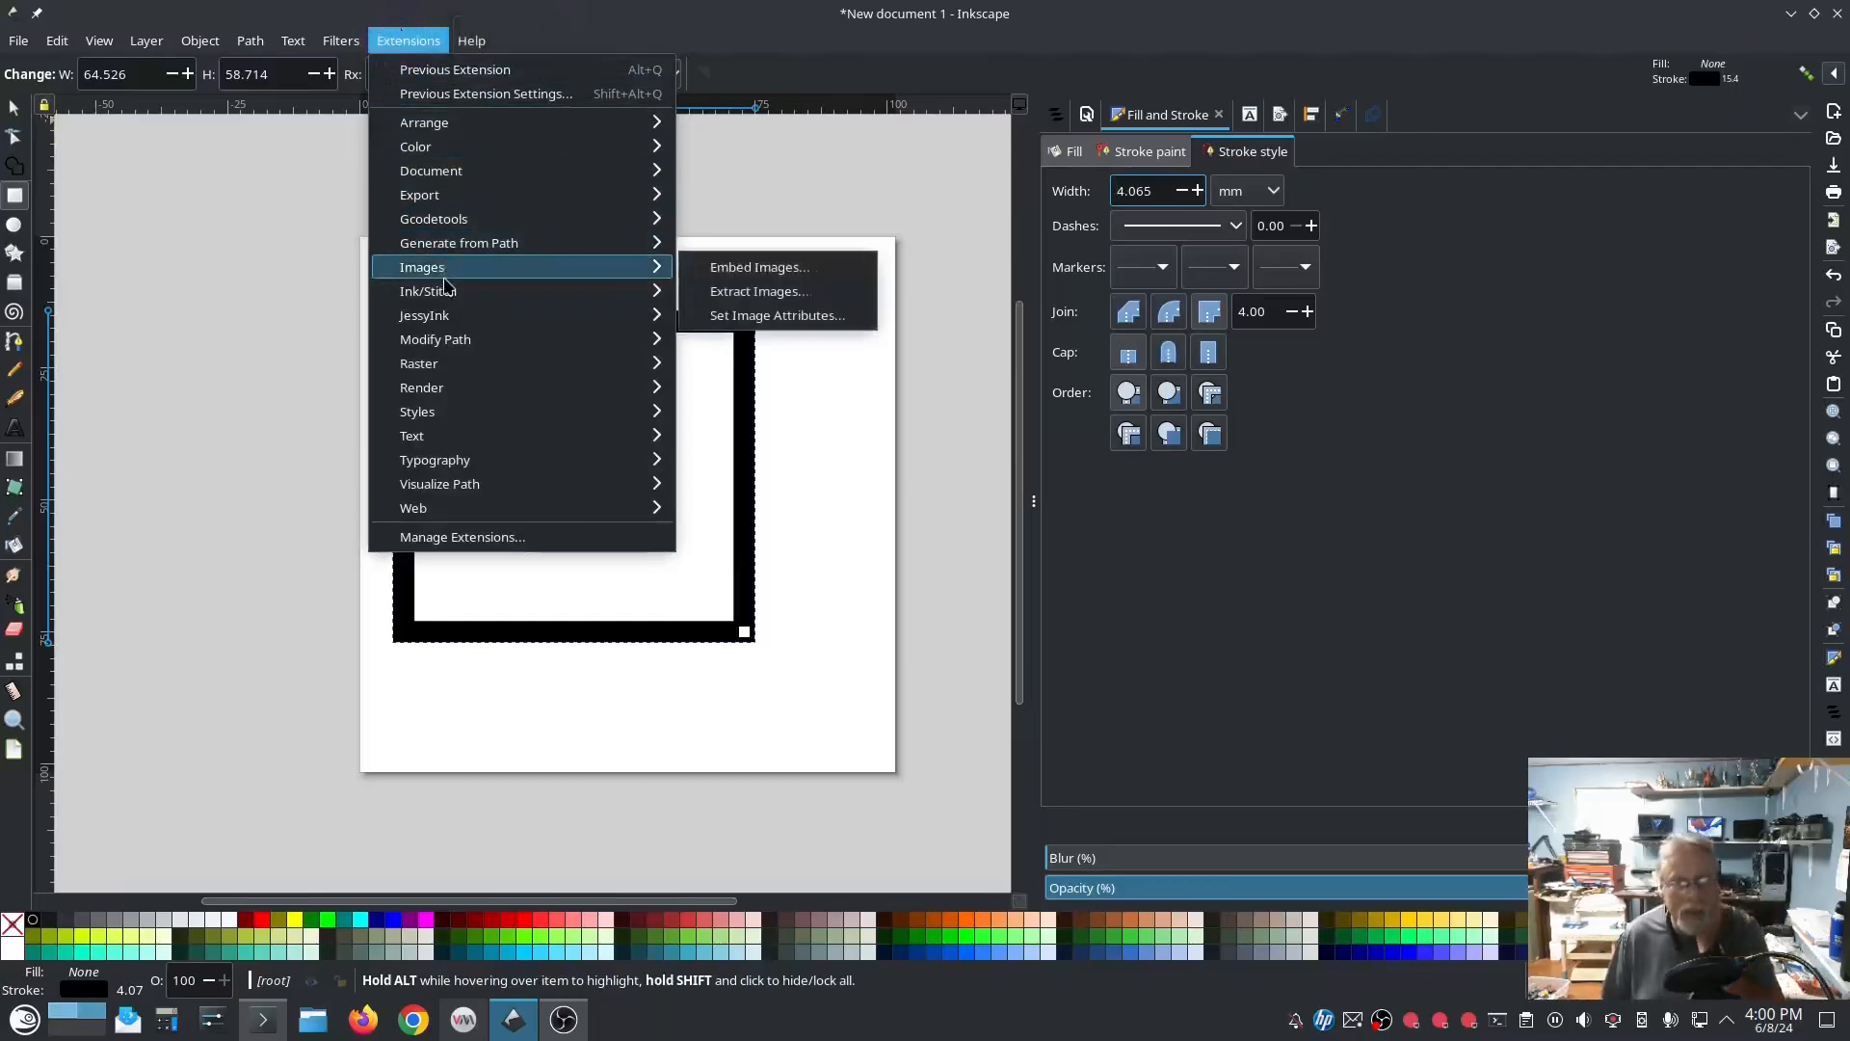
{"action": "mouse_move", "coordinate": [839, 558]}
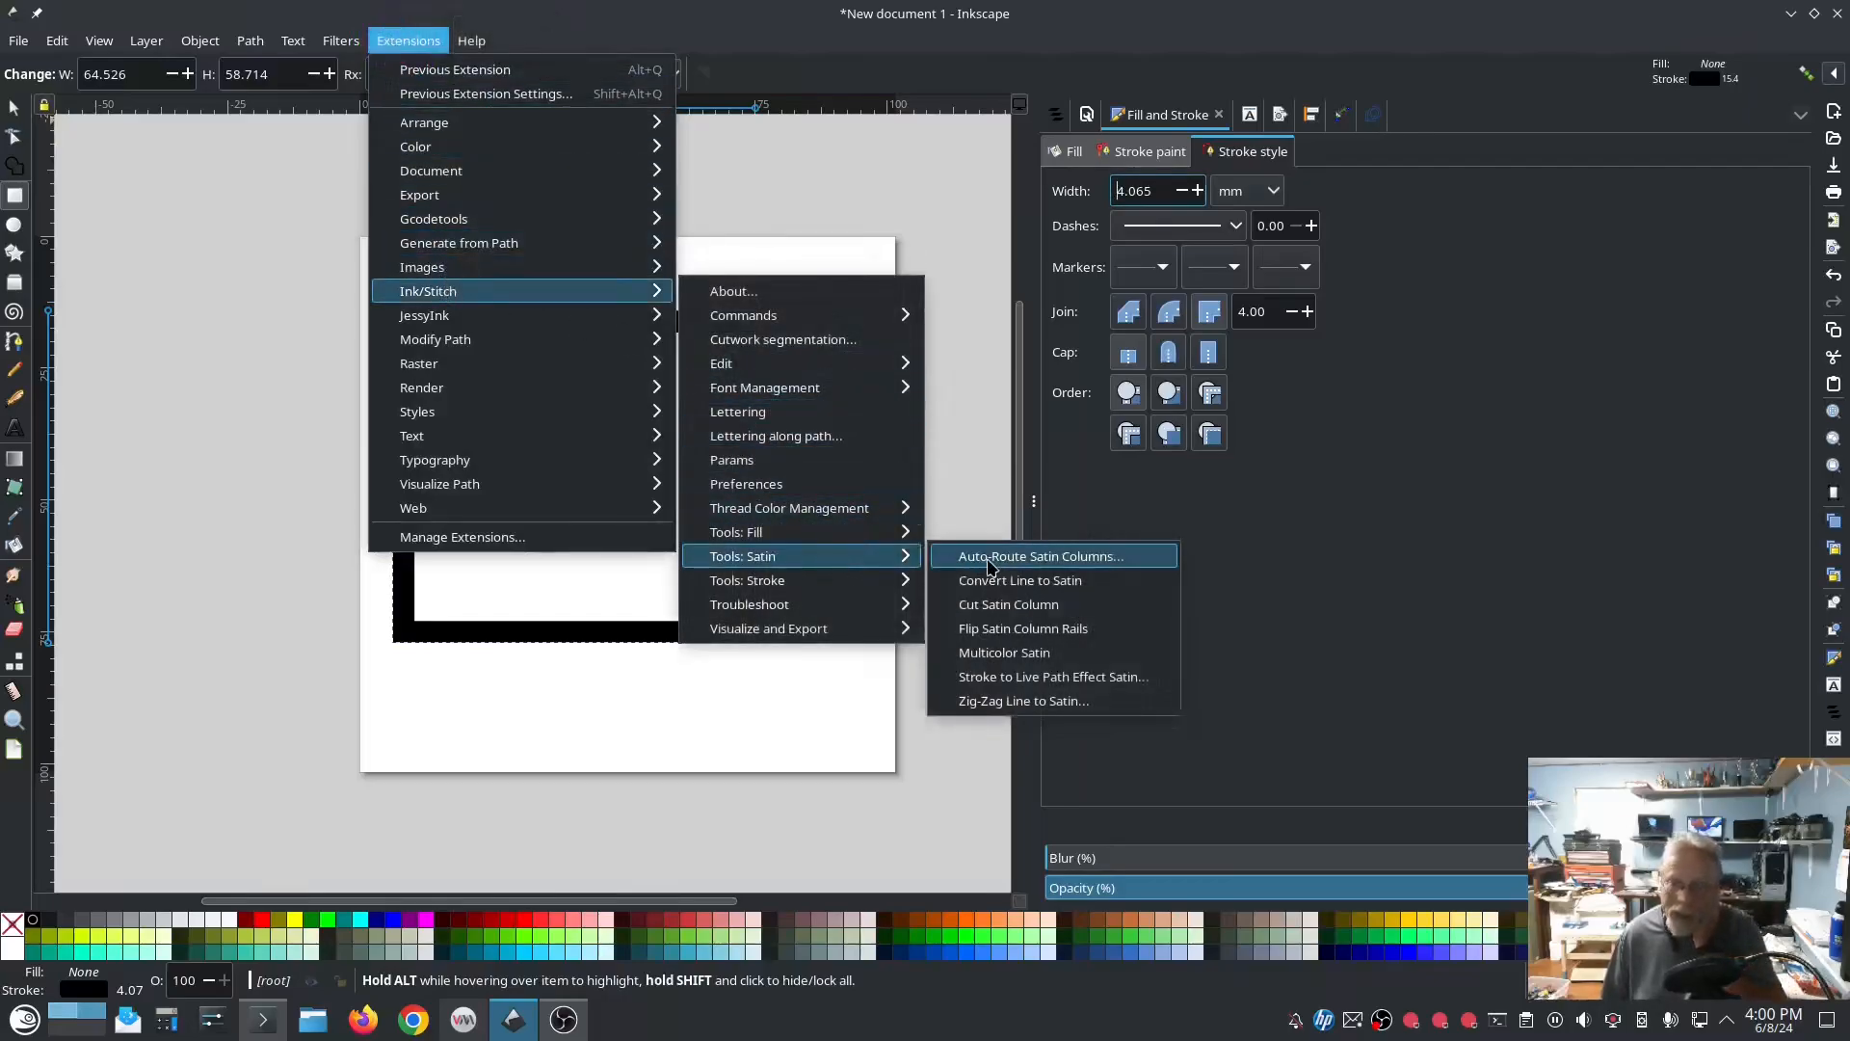
{"action": "left_click", "coordinate": [1008, 583]}
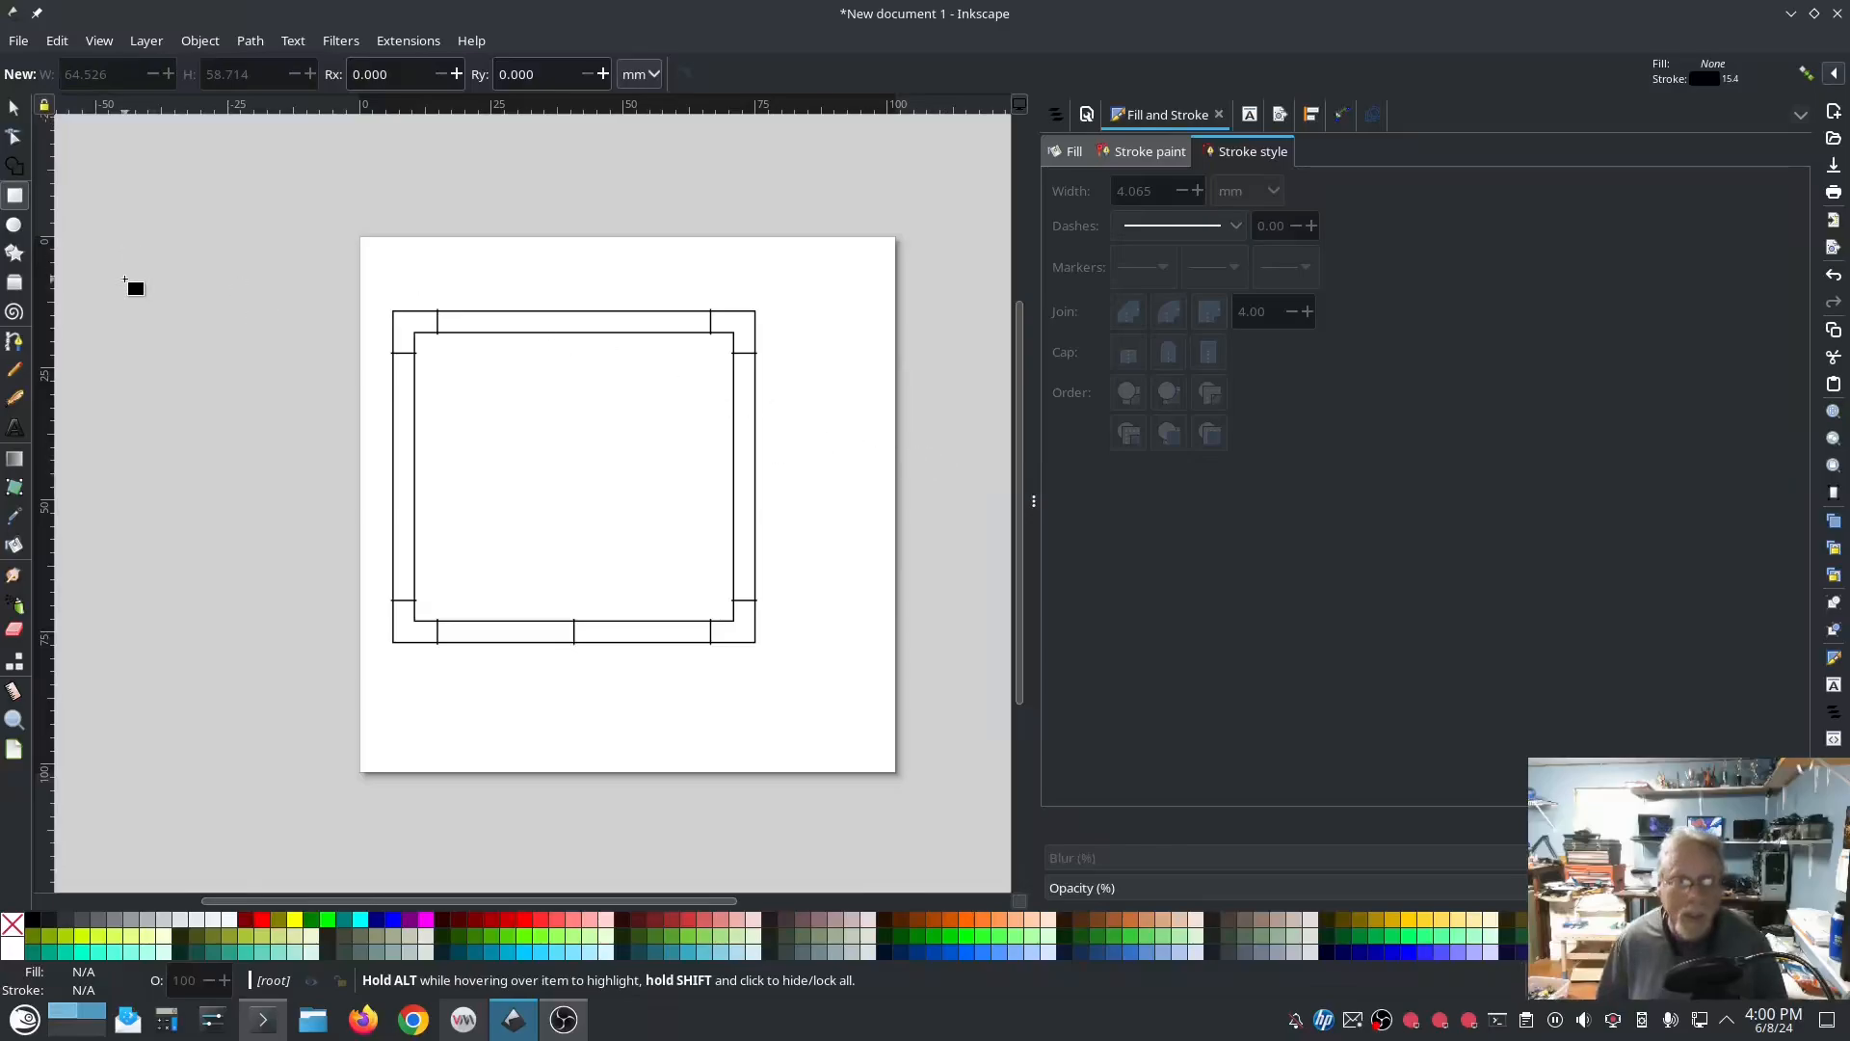
{"action": "left_click", "coordinate": [17, 140]}
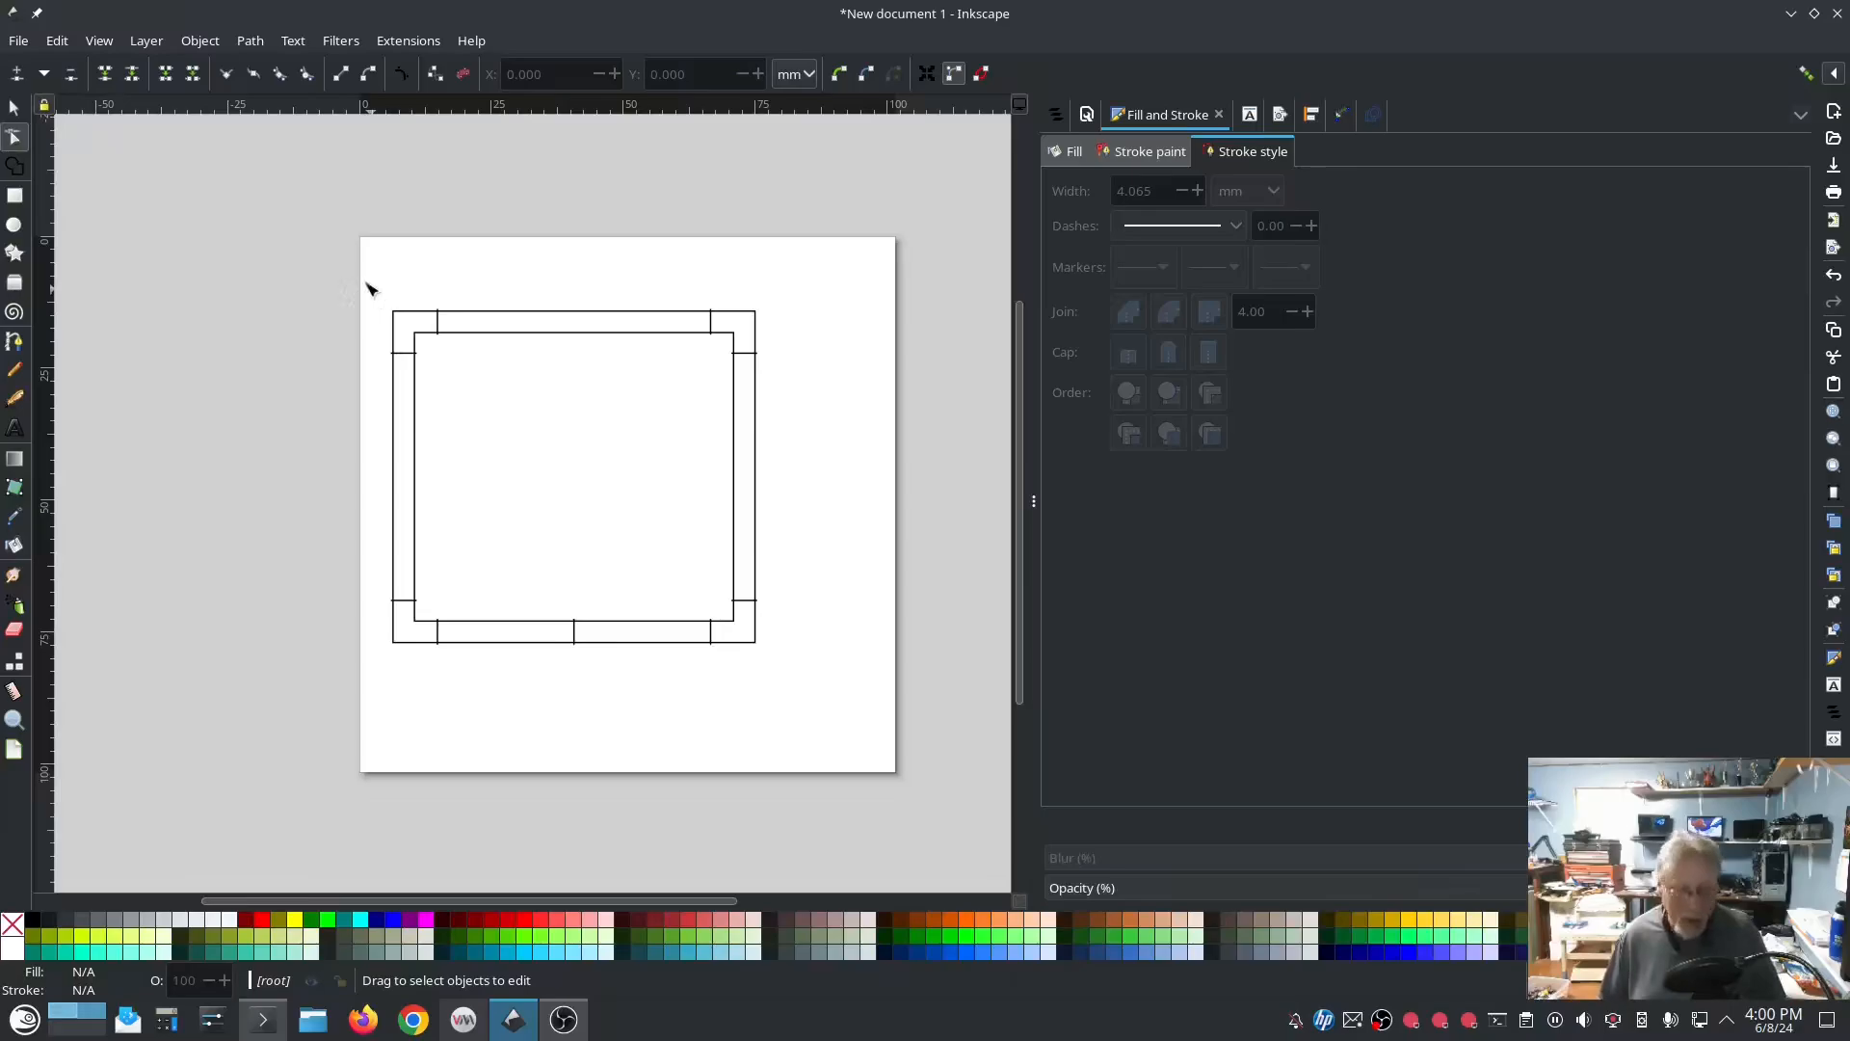
{"action": "left_click", "coordinate": [1058, 115]}
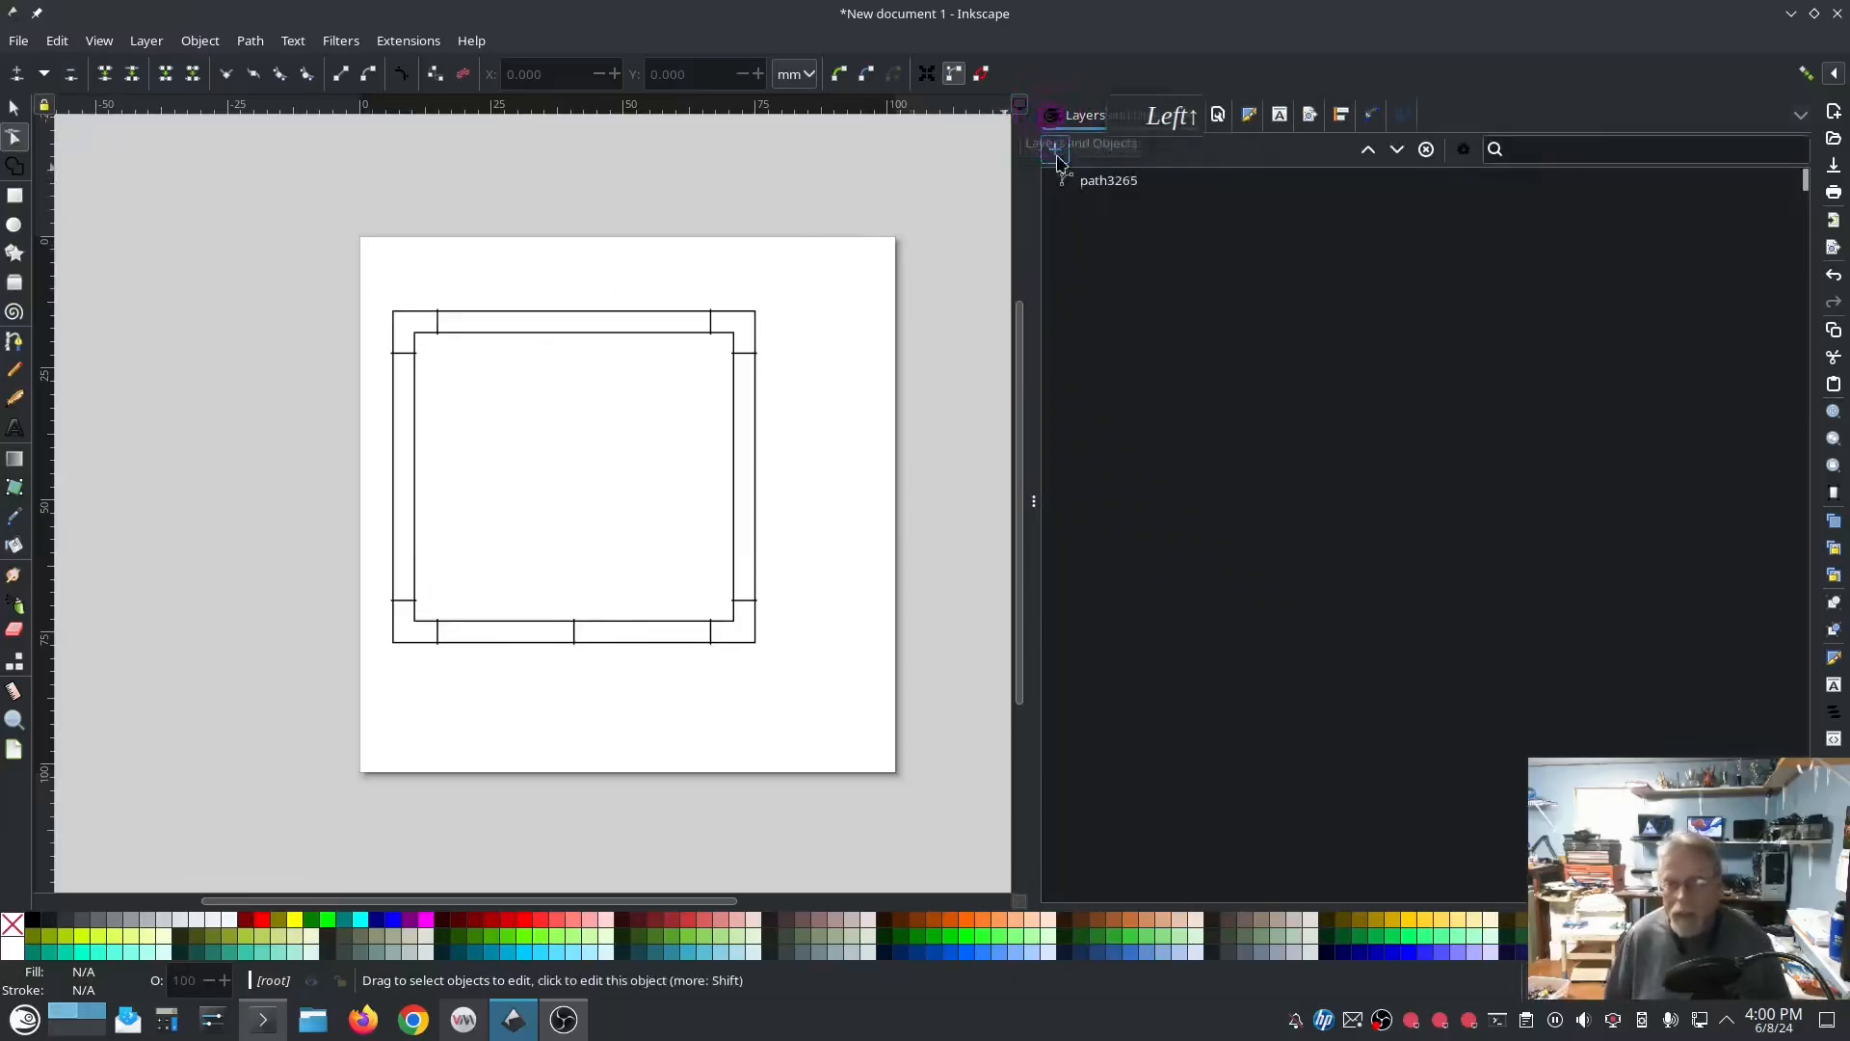
{"action": "left_click", "coordinate": [1103, 178]}
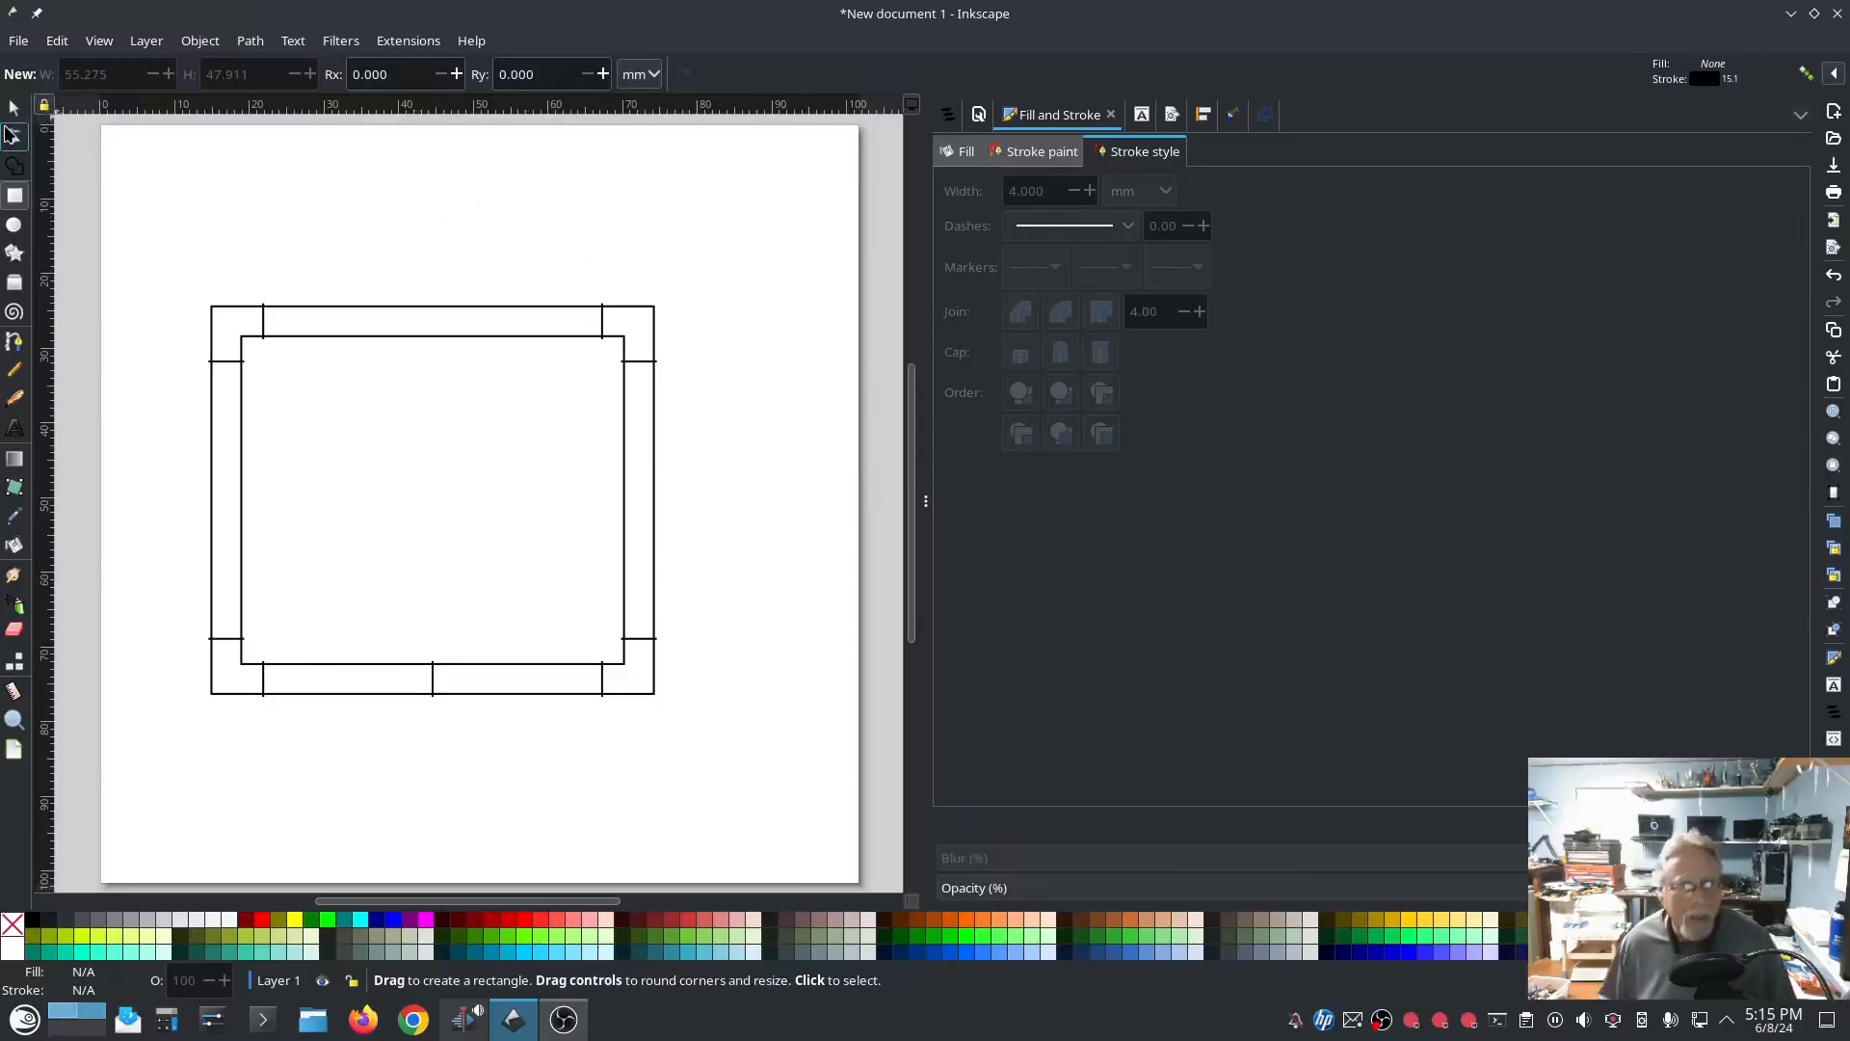
Step: Select the satin column frame and open its Ink/Stitch Params
{"action": "left_click", "coordinate": [14, 108]}
{"action": "left_click", "coordinate": [518, 304]}
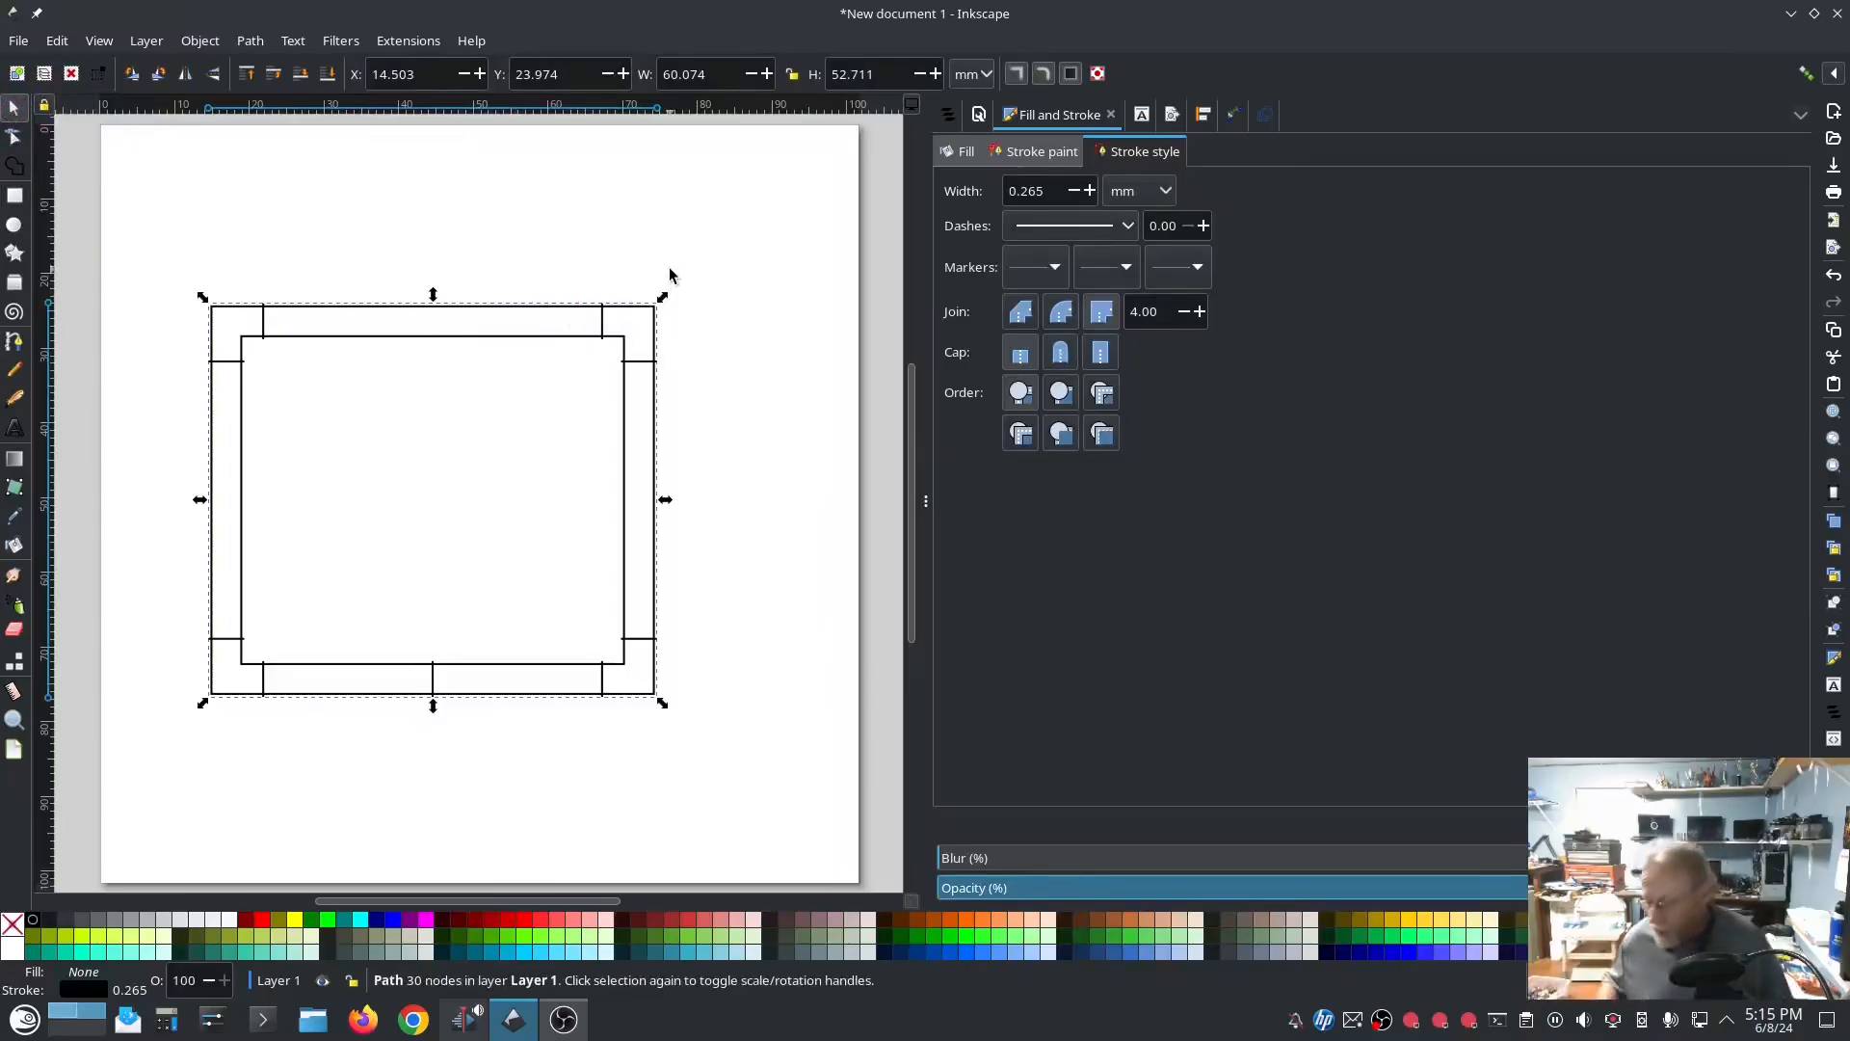
{"action": "left_click", "coordinate": [384, 42]}
{"action": "mouse_move", "coordinate": [439, 303]}
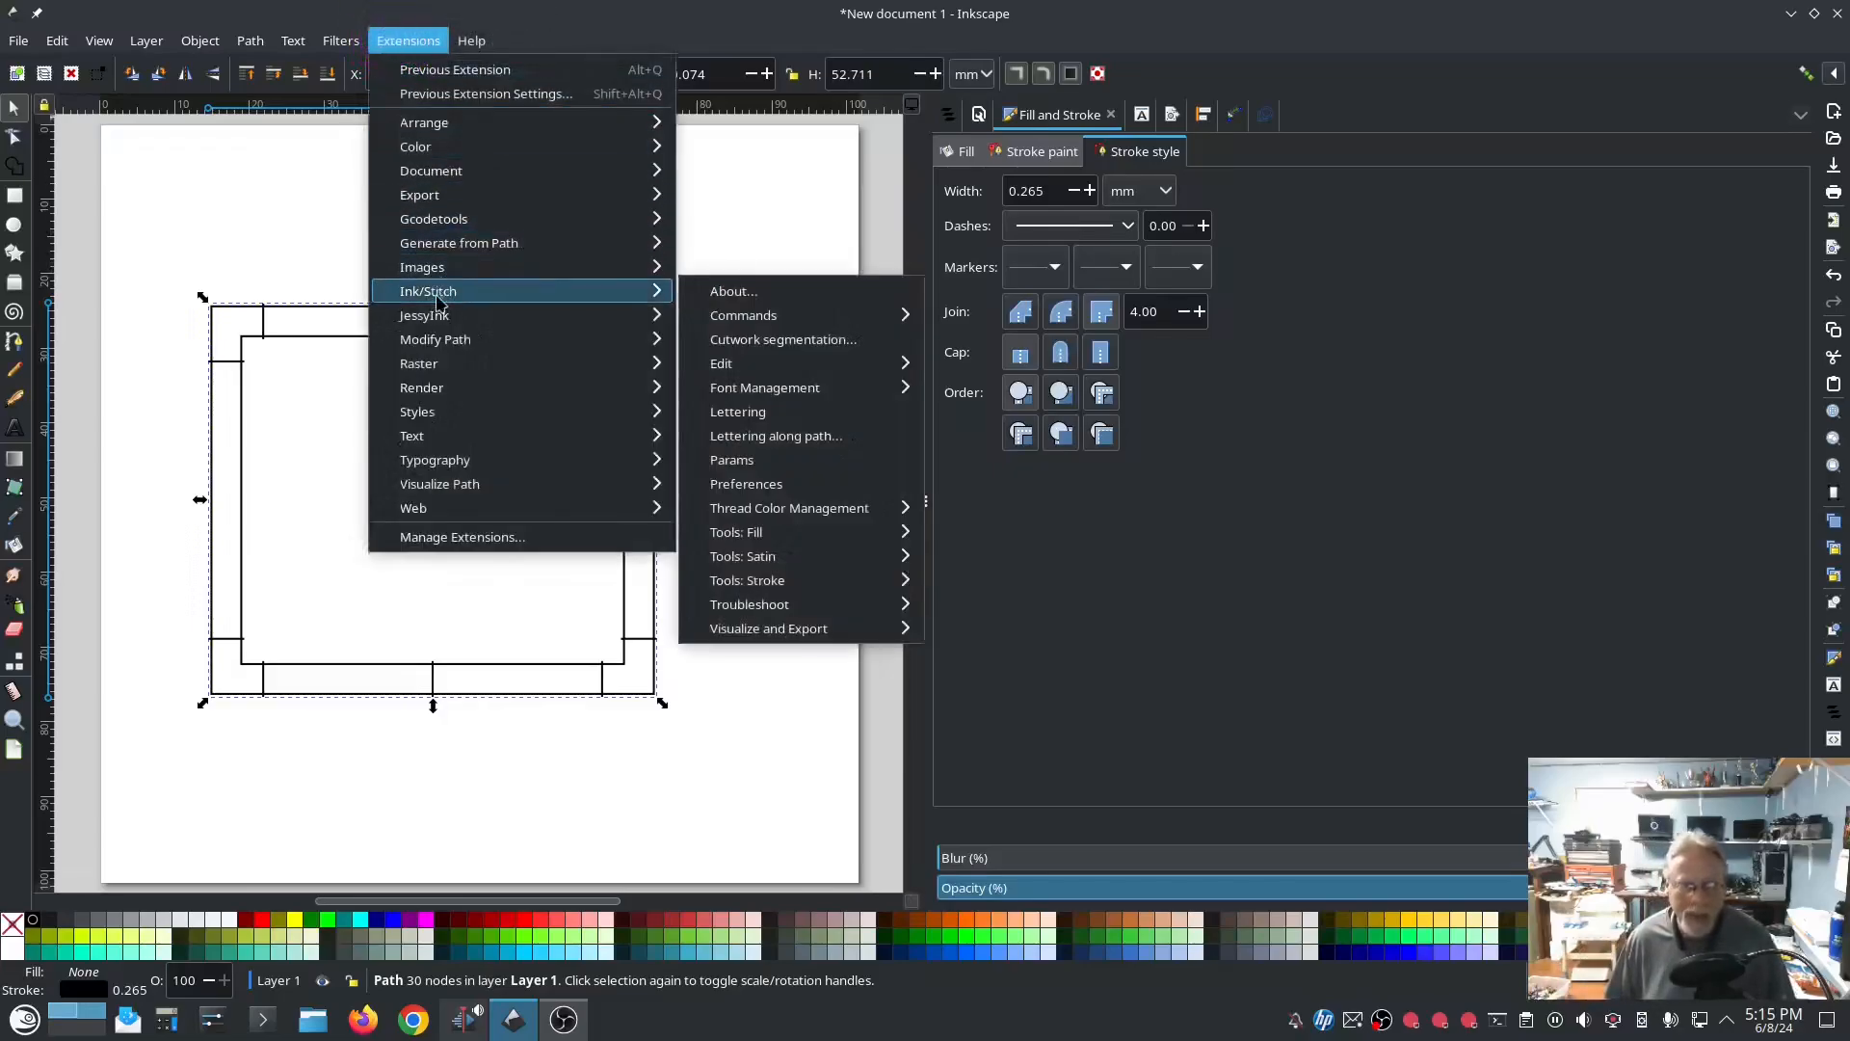
{"action": "mouse_move", "coordinate": [636, 291]}
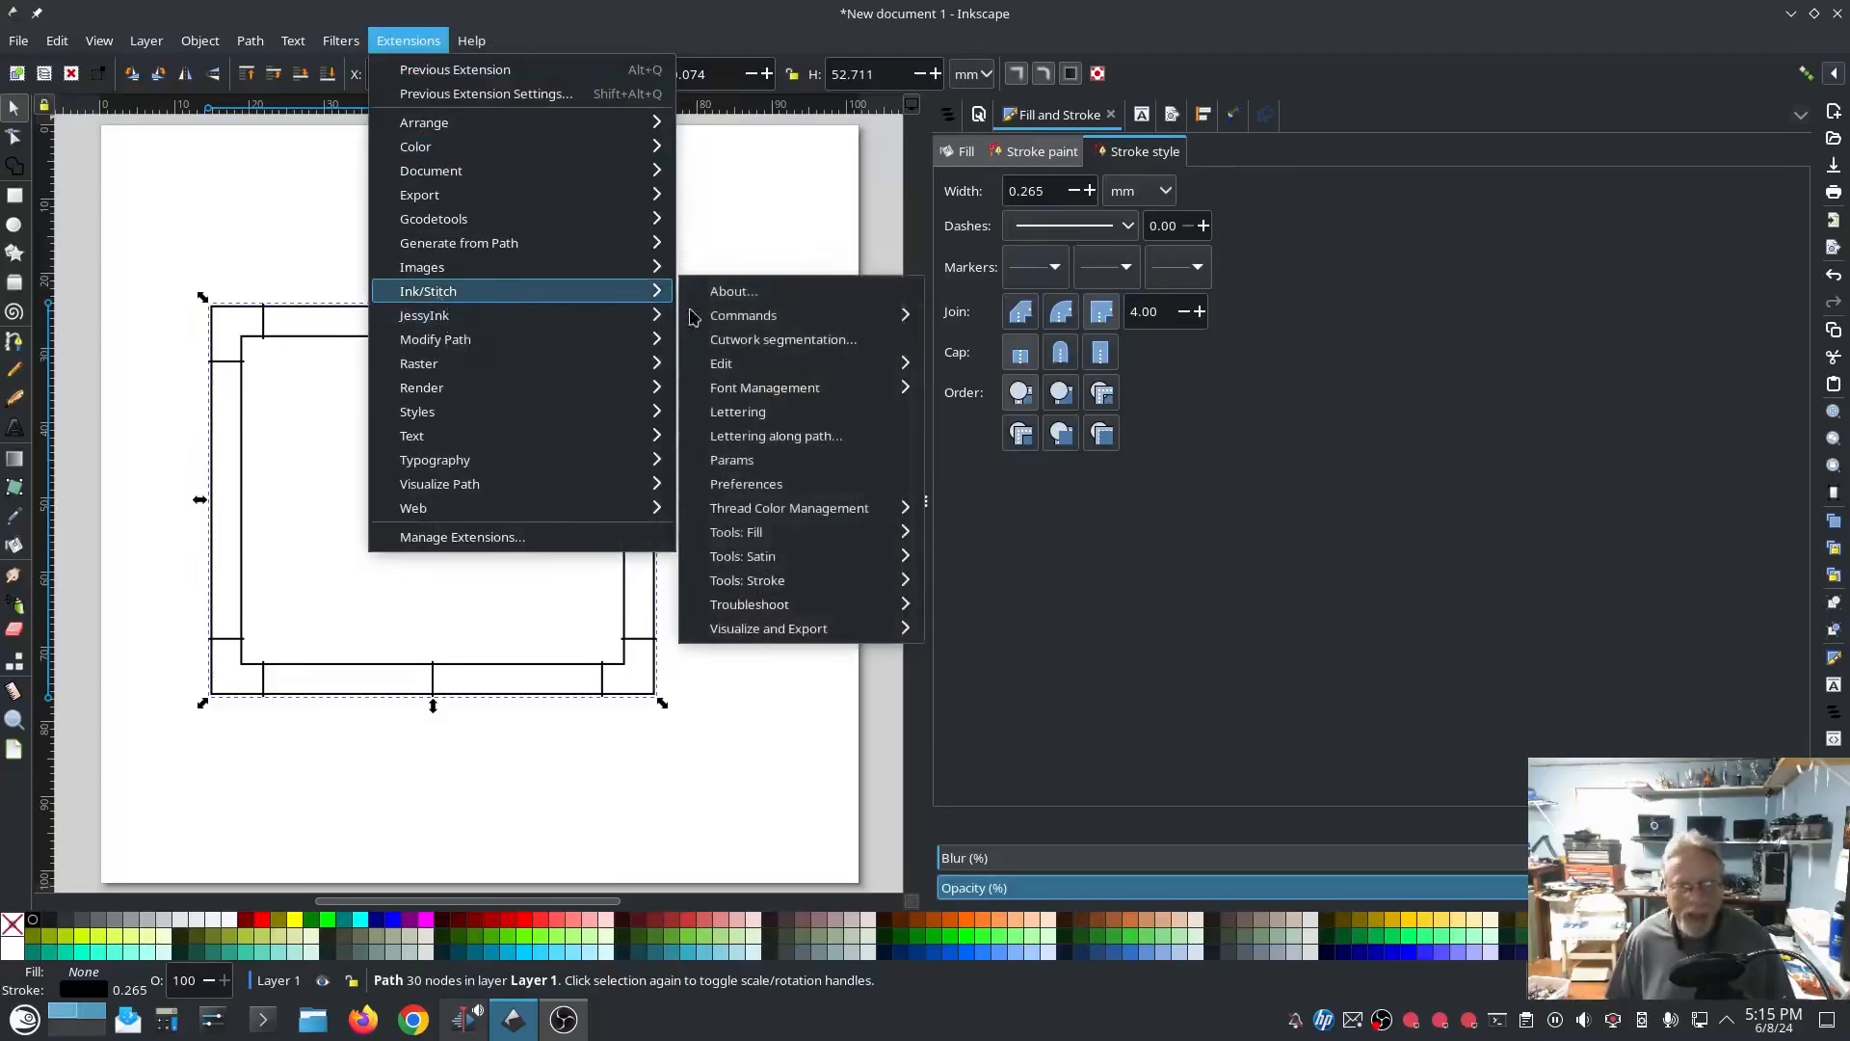
{"action": "left_click", "coordinate": [743, 462]}
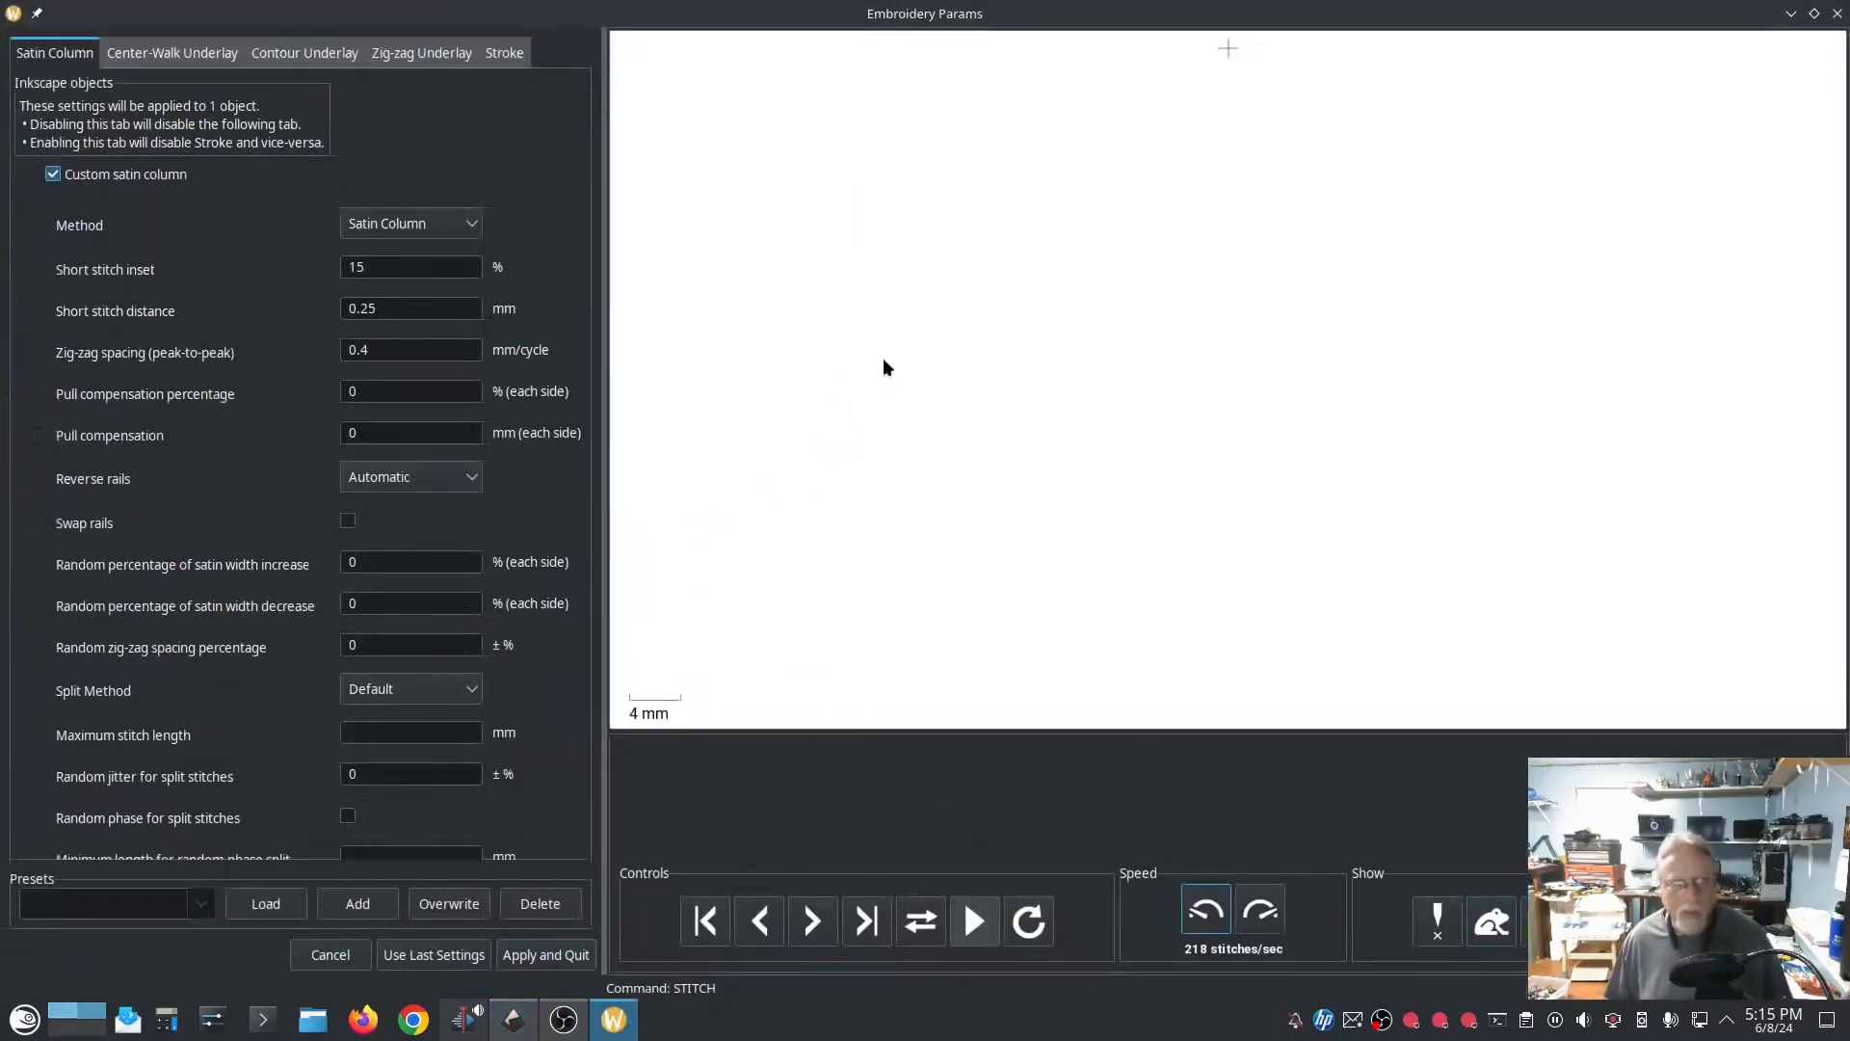
Step: Preview the satin frame with the "S" Stitch method, examine its stitches up close, and look through the other satin methods
{"action": "left_click", "coordinate": [466, 224]}
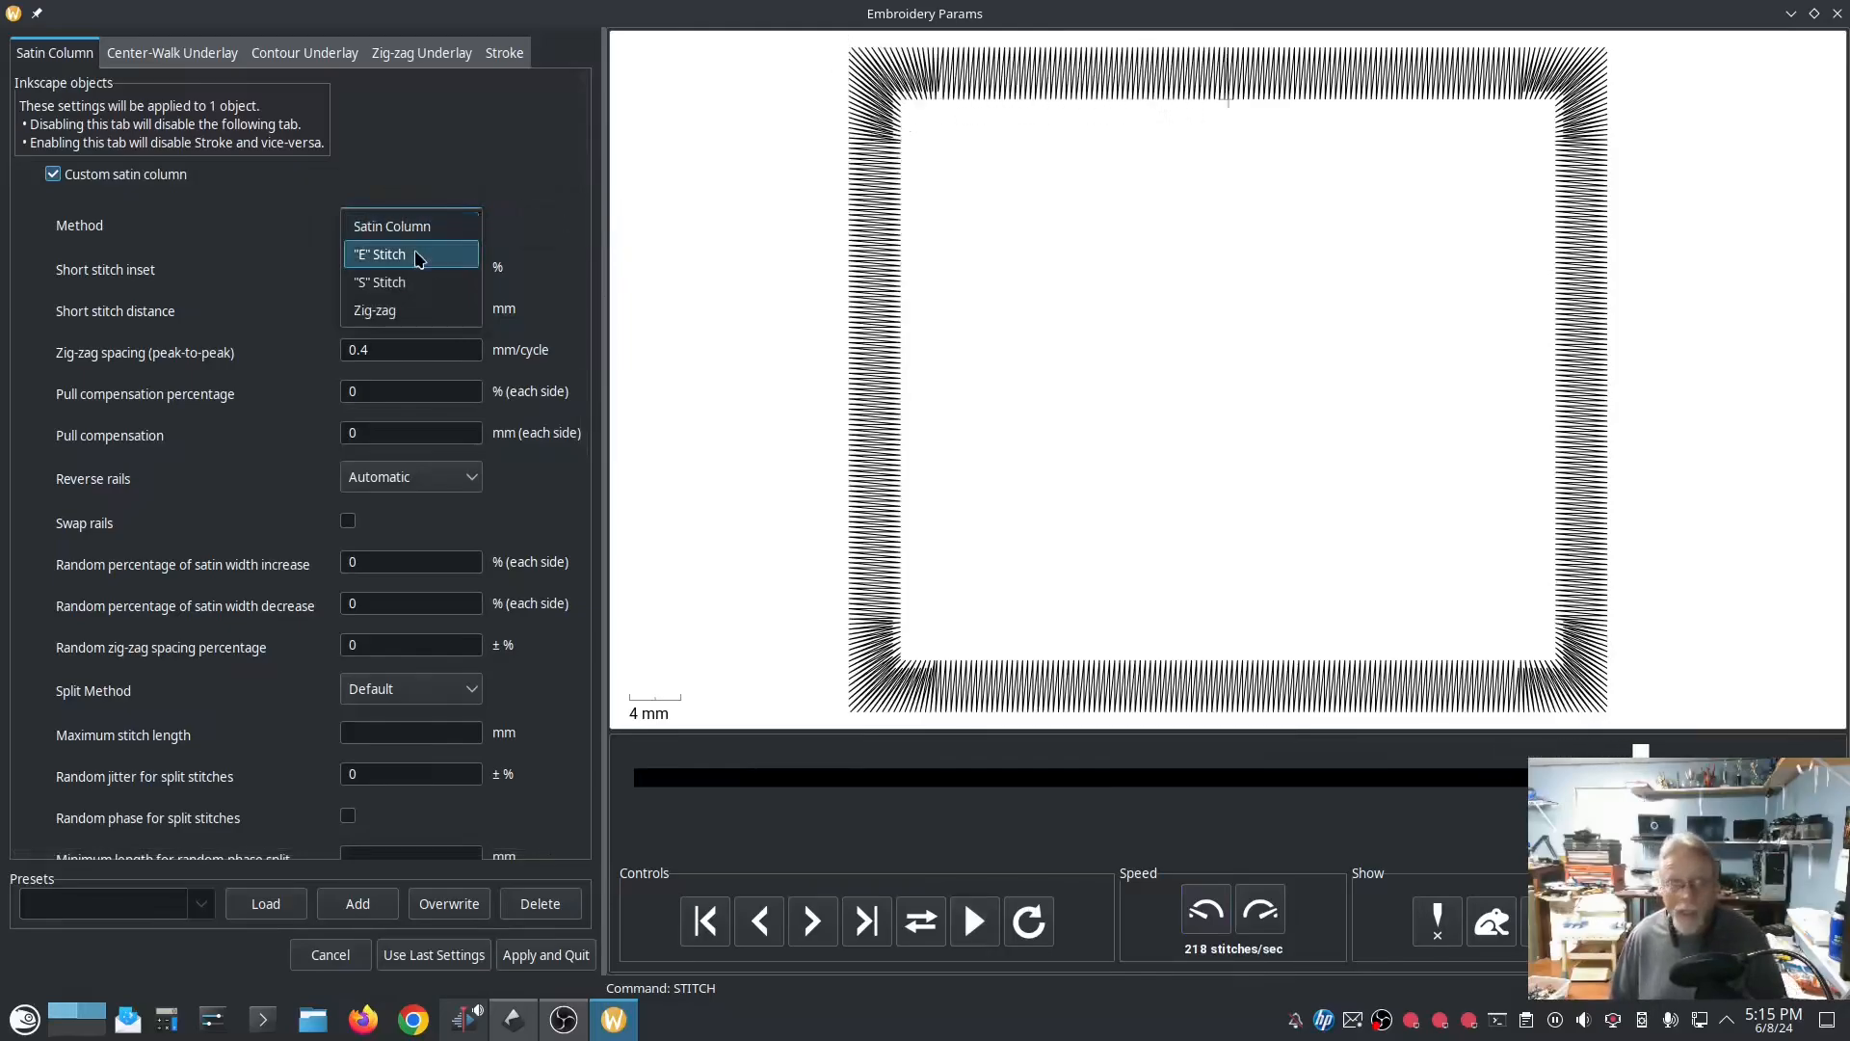
{"action": "left_click", "coordinate": [395, 282]}
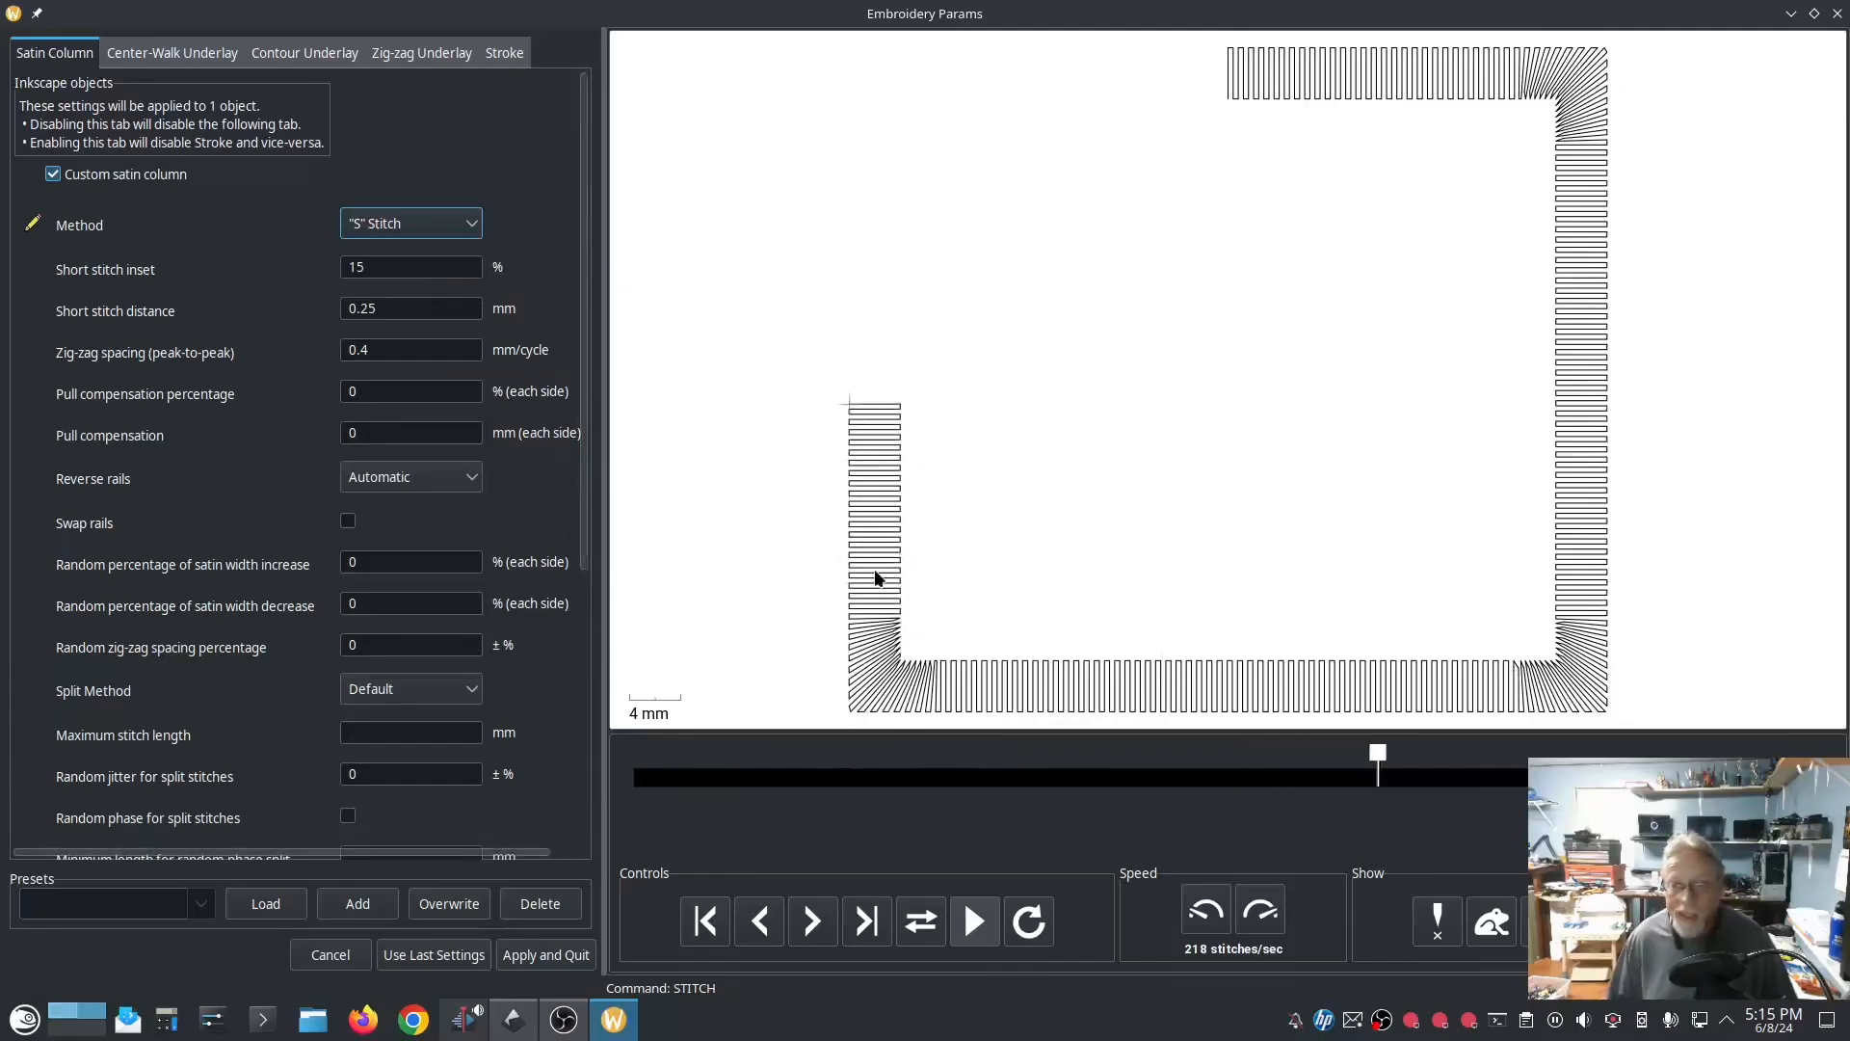
{"action": "scroll", "coordinate": [861, 513], "scroll_direction": "up", "scroll_amount": 5}
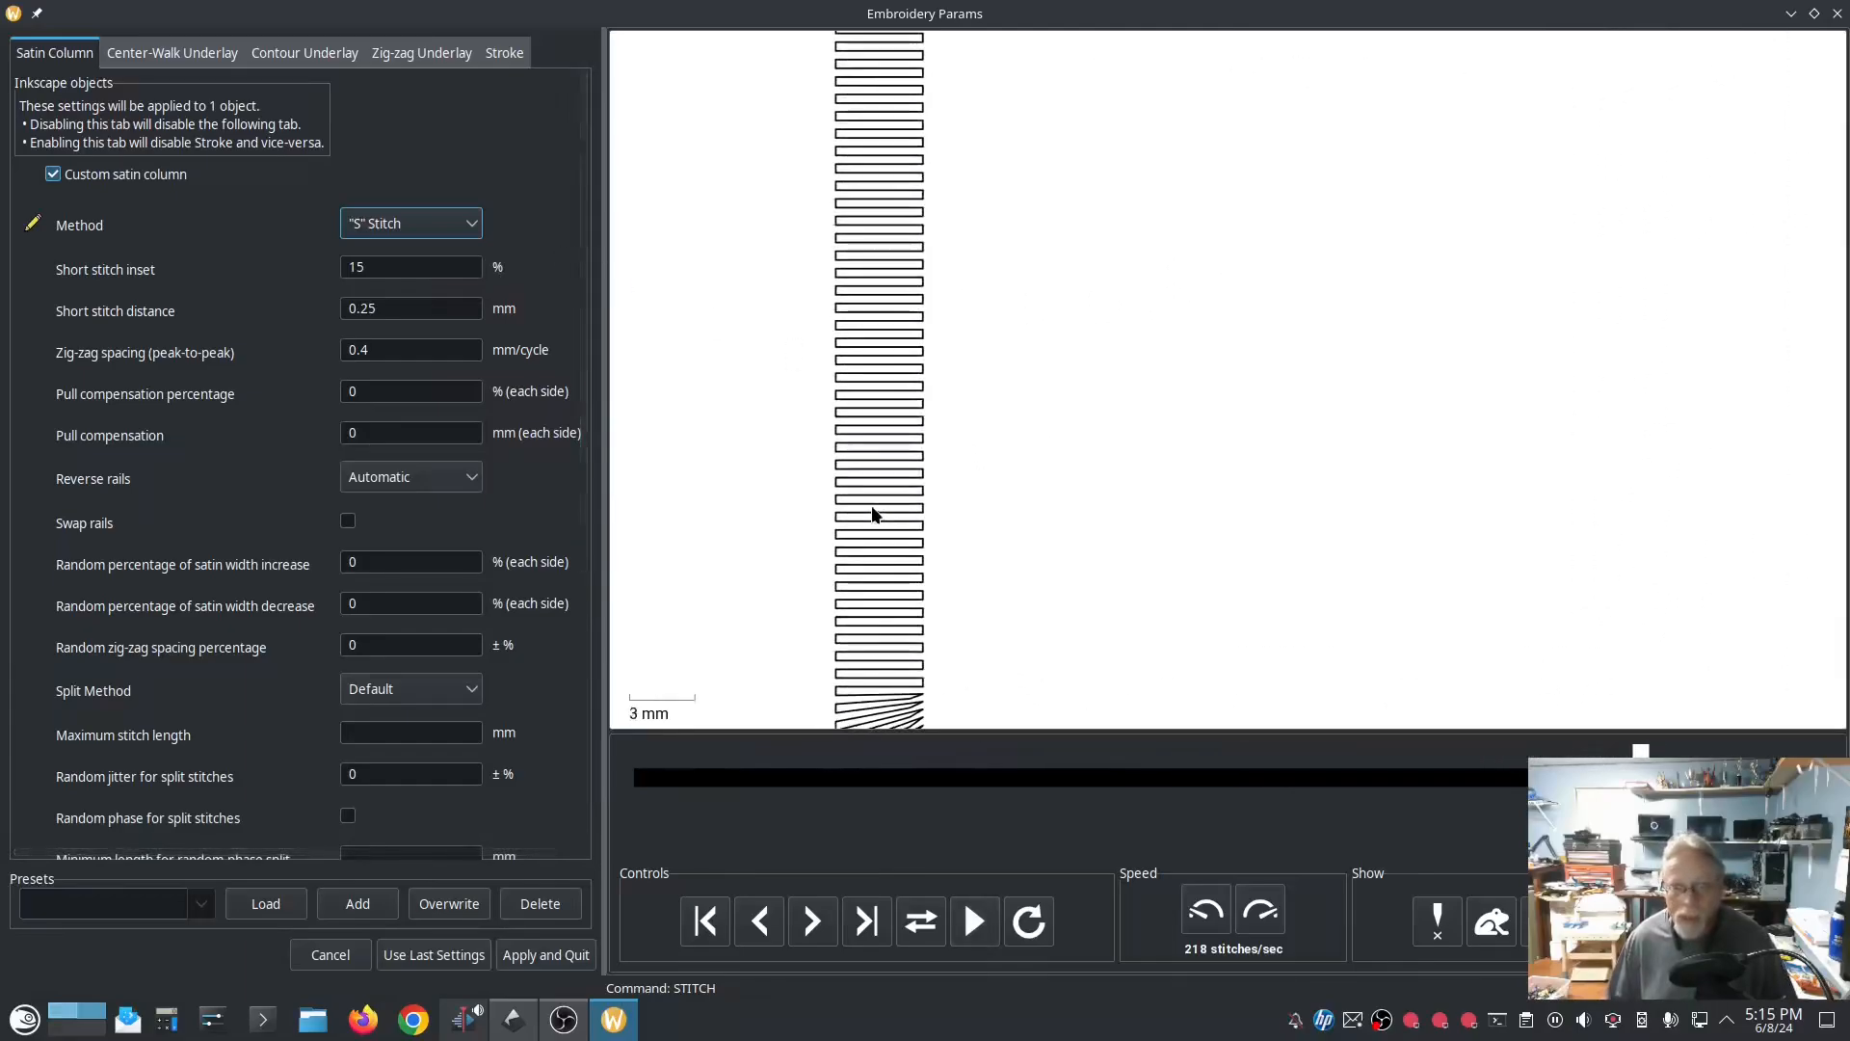
{"action": "scroll", "coordinate": [873, 514], "scroll_direction": "up", "scroll_amount": 8}
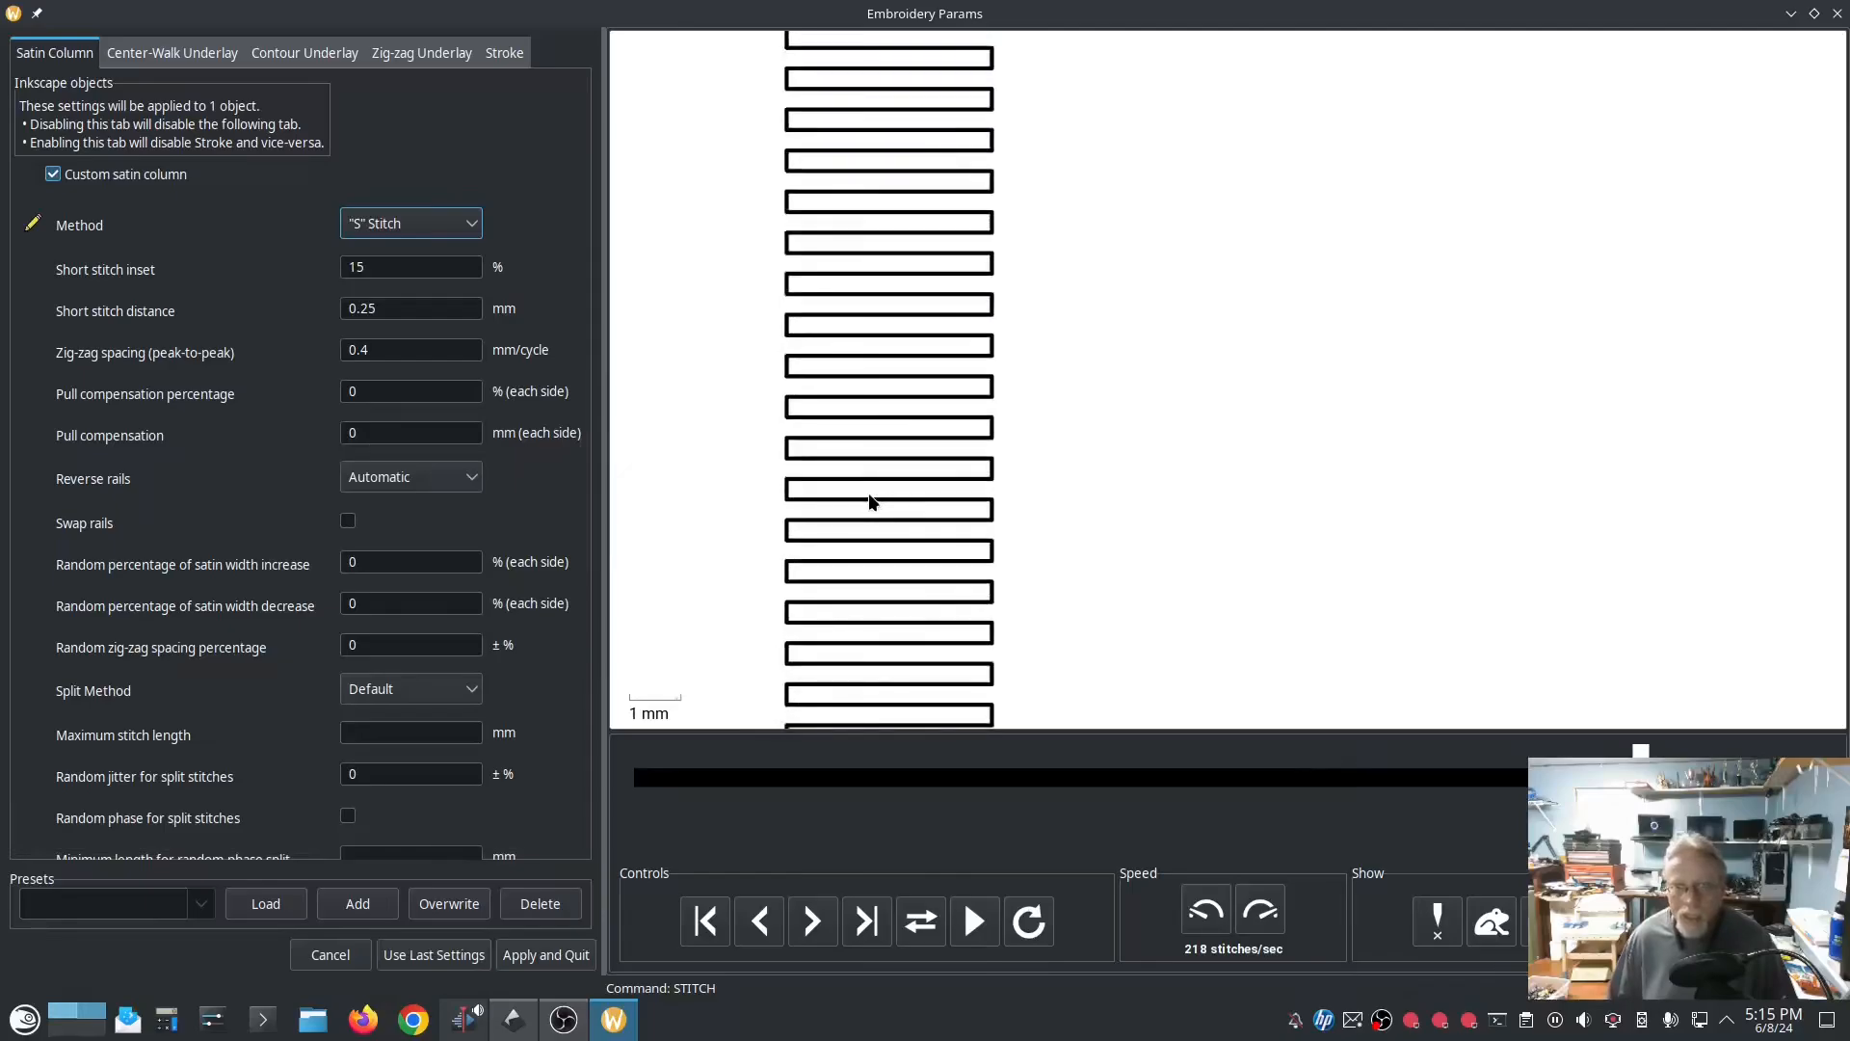
{"action": "left_click", "coordinate": [466, 223]}
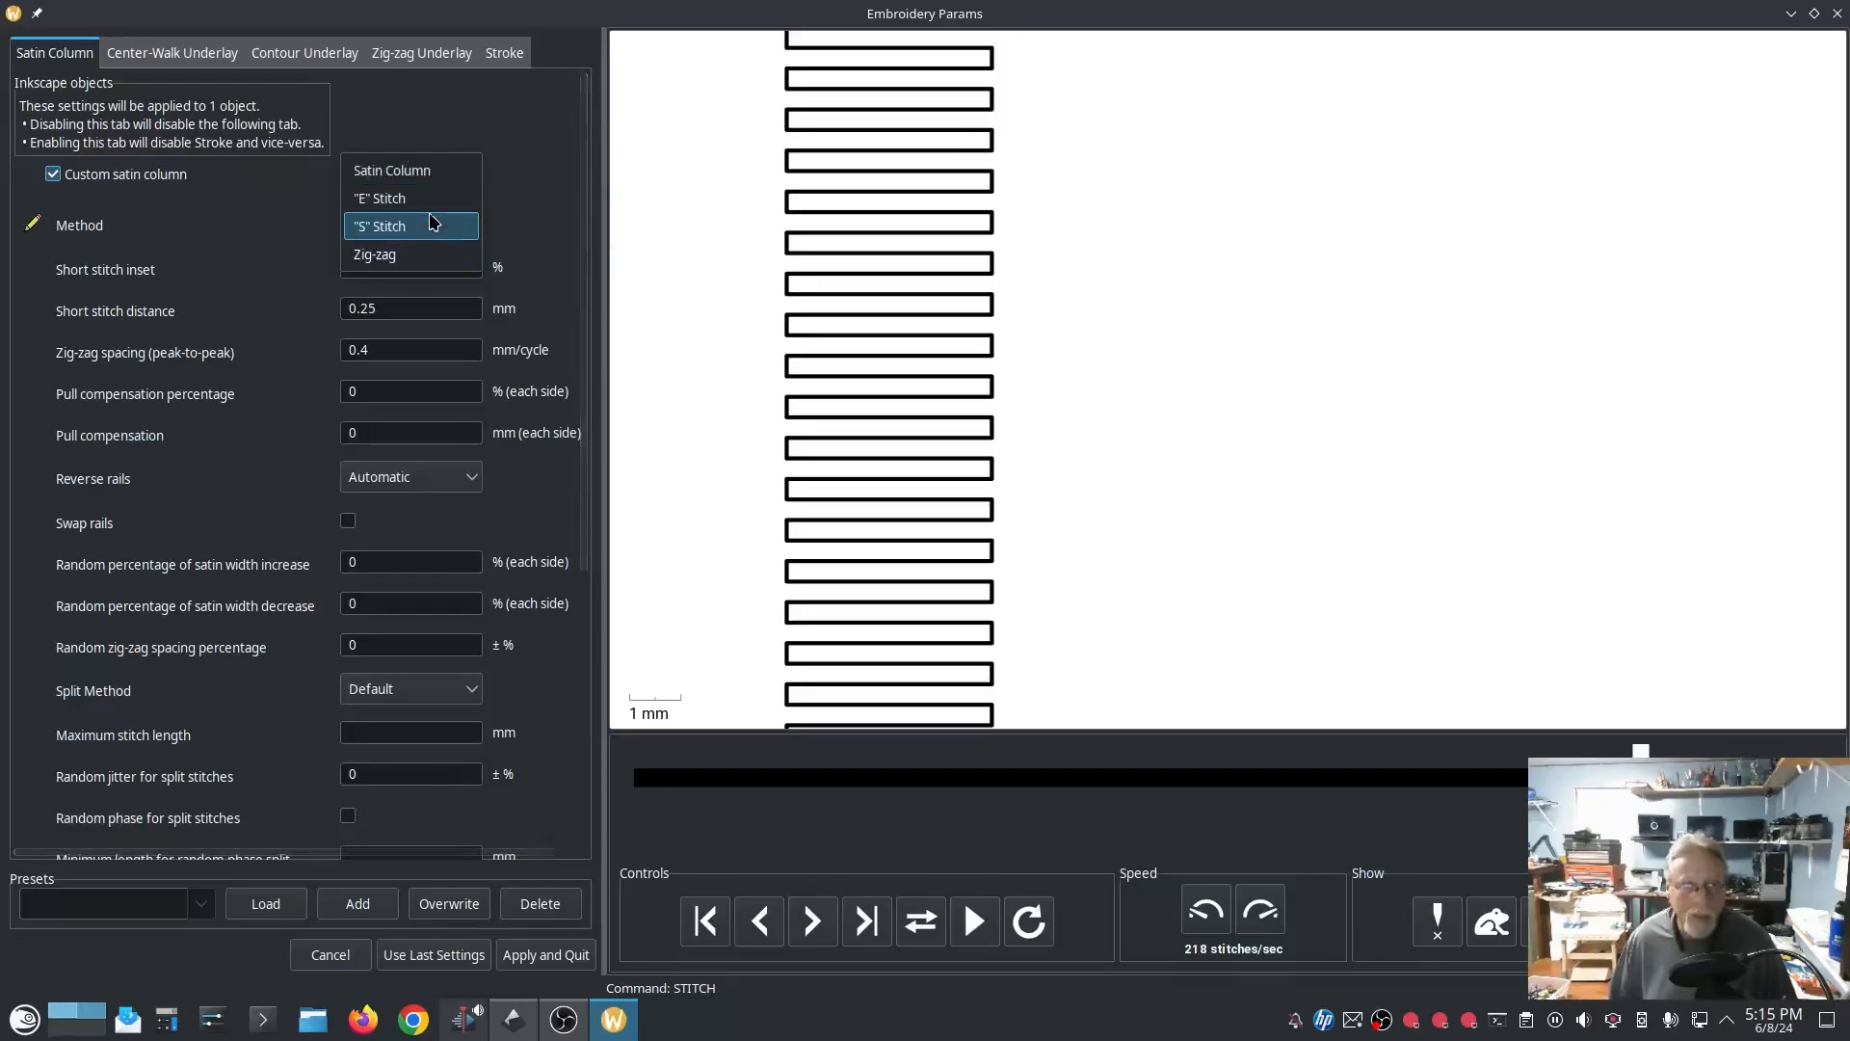
{"action": "left_click", "coordinate": [537, 216]}
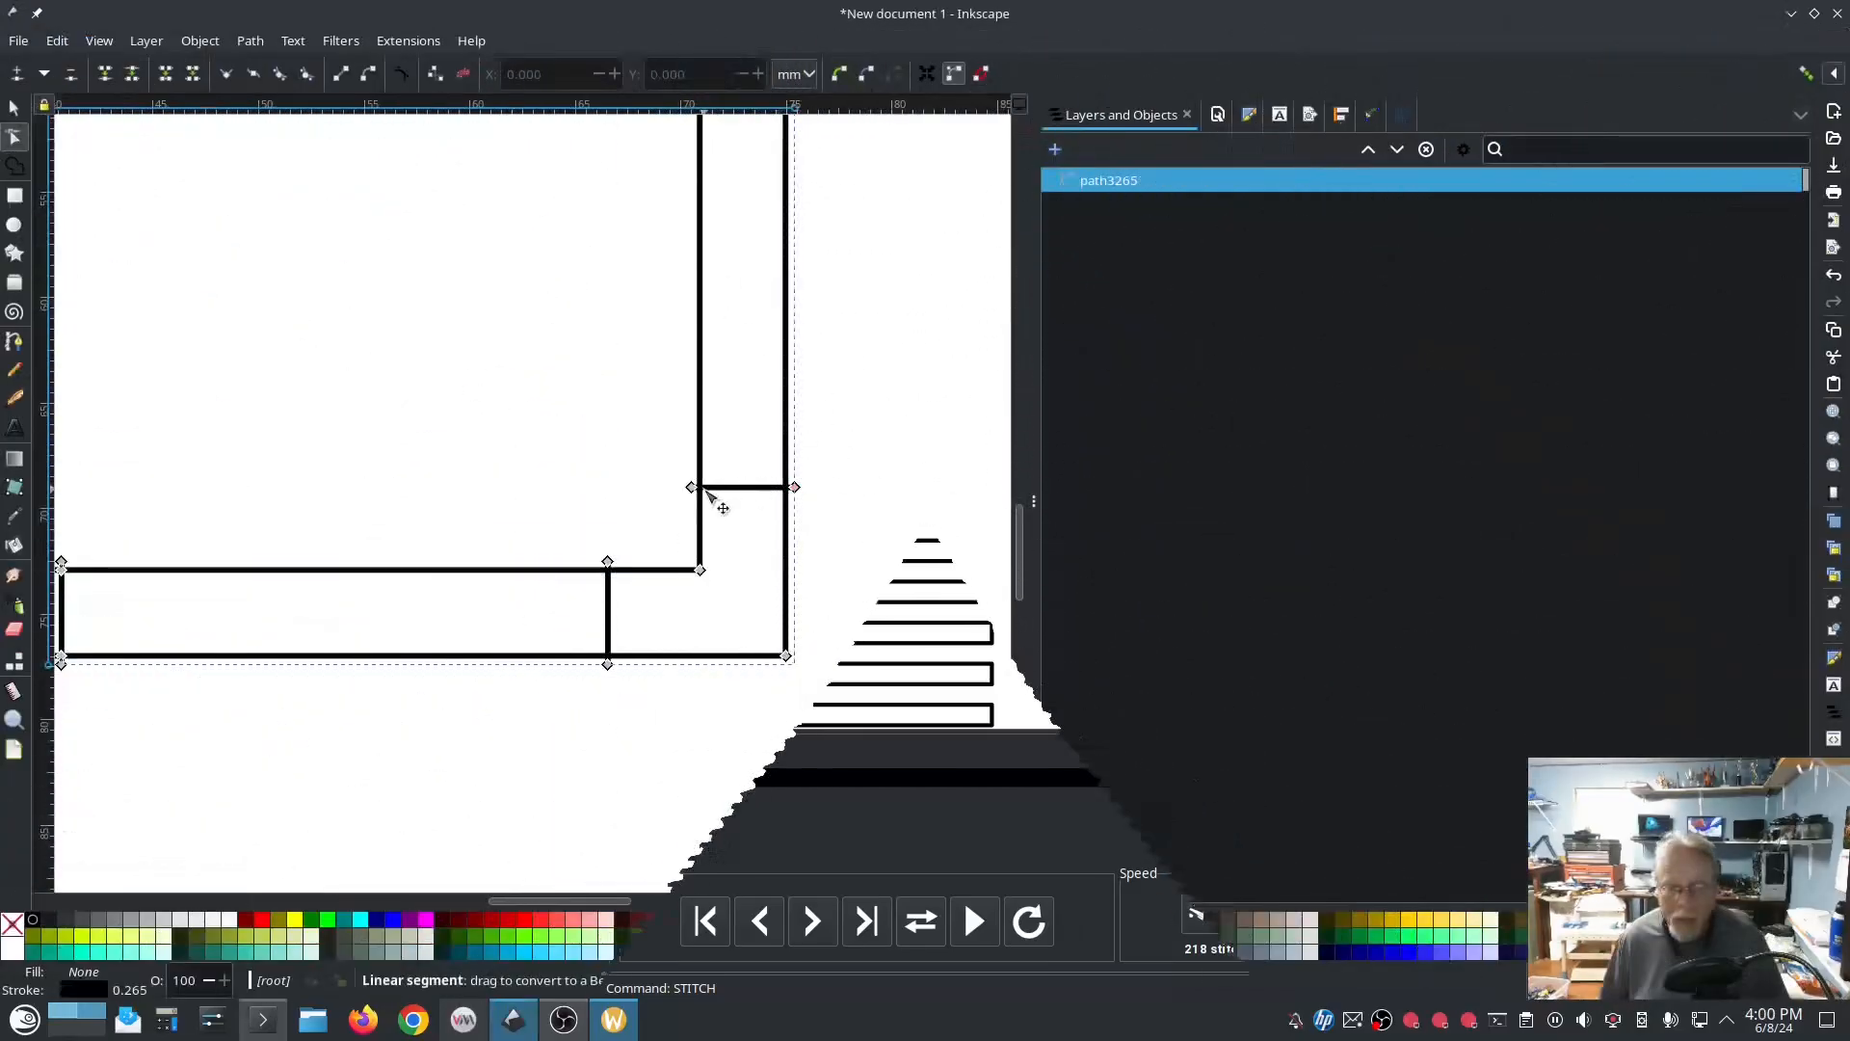
Step: Slant the rungs at the satin frame's two bottom corners by moving their inner nodes away from the corners
{"action": "left_click_drag", "start_coordinate": [691, 487], "coordinate": [685, 415]}
{"action": "left_click_drag", "start_coordinate": [607, 561], "coordinate": [535, 561]}
{"action": "left_click_drag", "start_coordinate": [306, 645], "coordinate": [868, 739]}
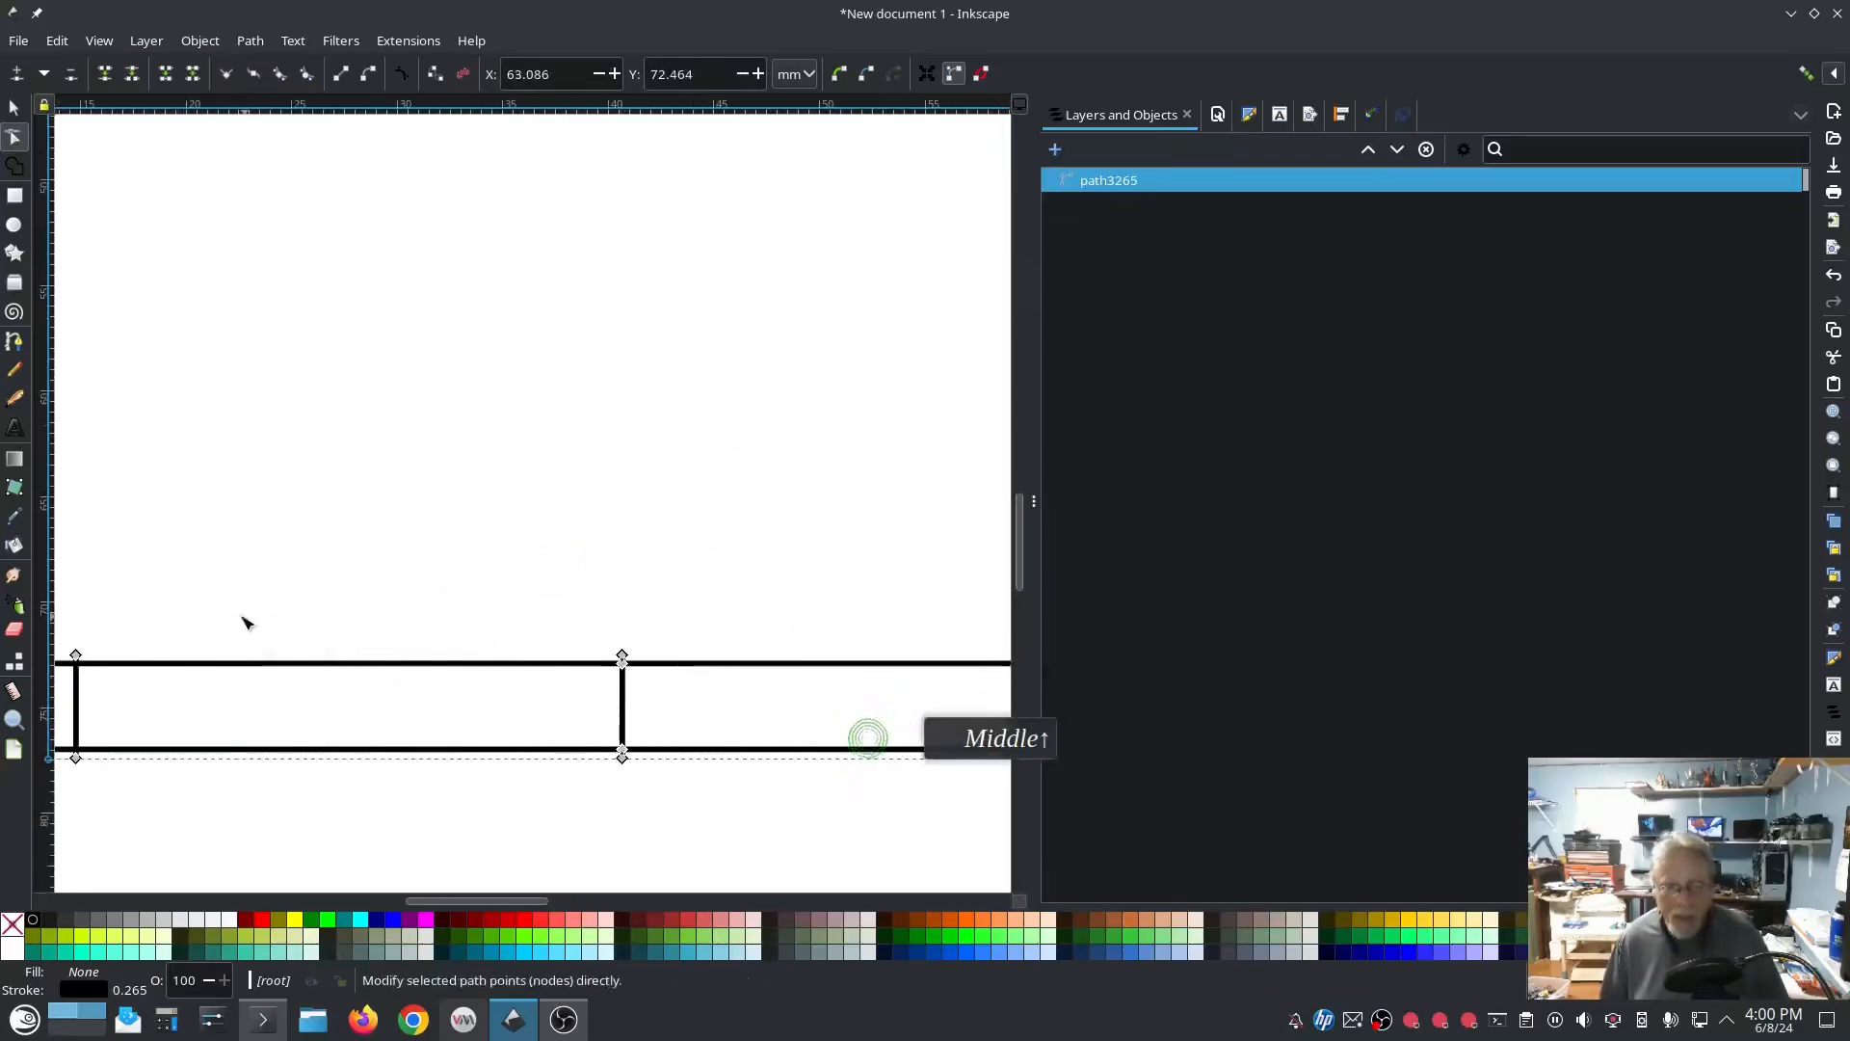
{"action": "left_click_drag", "start_coordinate": [239, 615], "coordinate": [692, 597]}
{"action": "left_click_drag", "start_coordinate": [529, 636], "coordinate": [575, 640]}
{"action": "left_click_drag", "start_coordinate": [446, 560], "coordinate": [460, 497]}
Step: Slant the rungs at the satin frame's two top corners by moving their inner nodes away from the corners
{"action": "left_click_drag", "start_coordinate": [495, 304], "coordinate": [534, 752]}
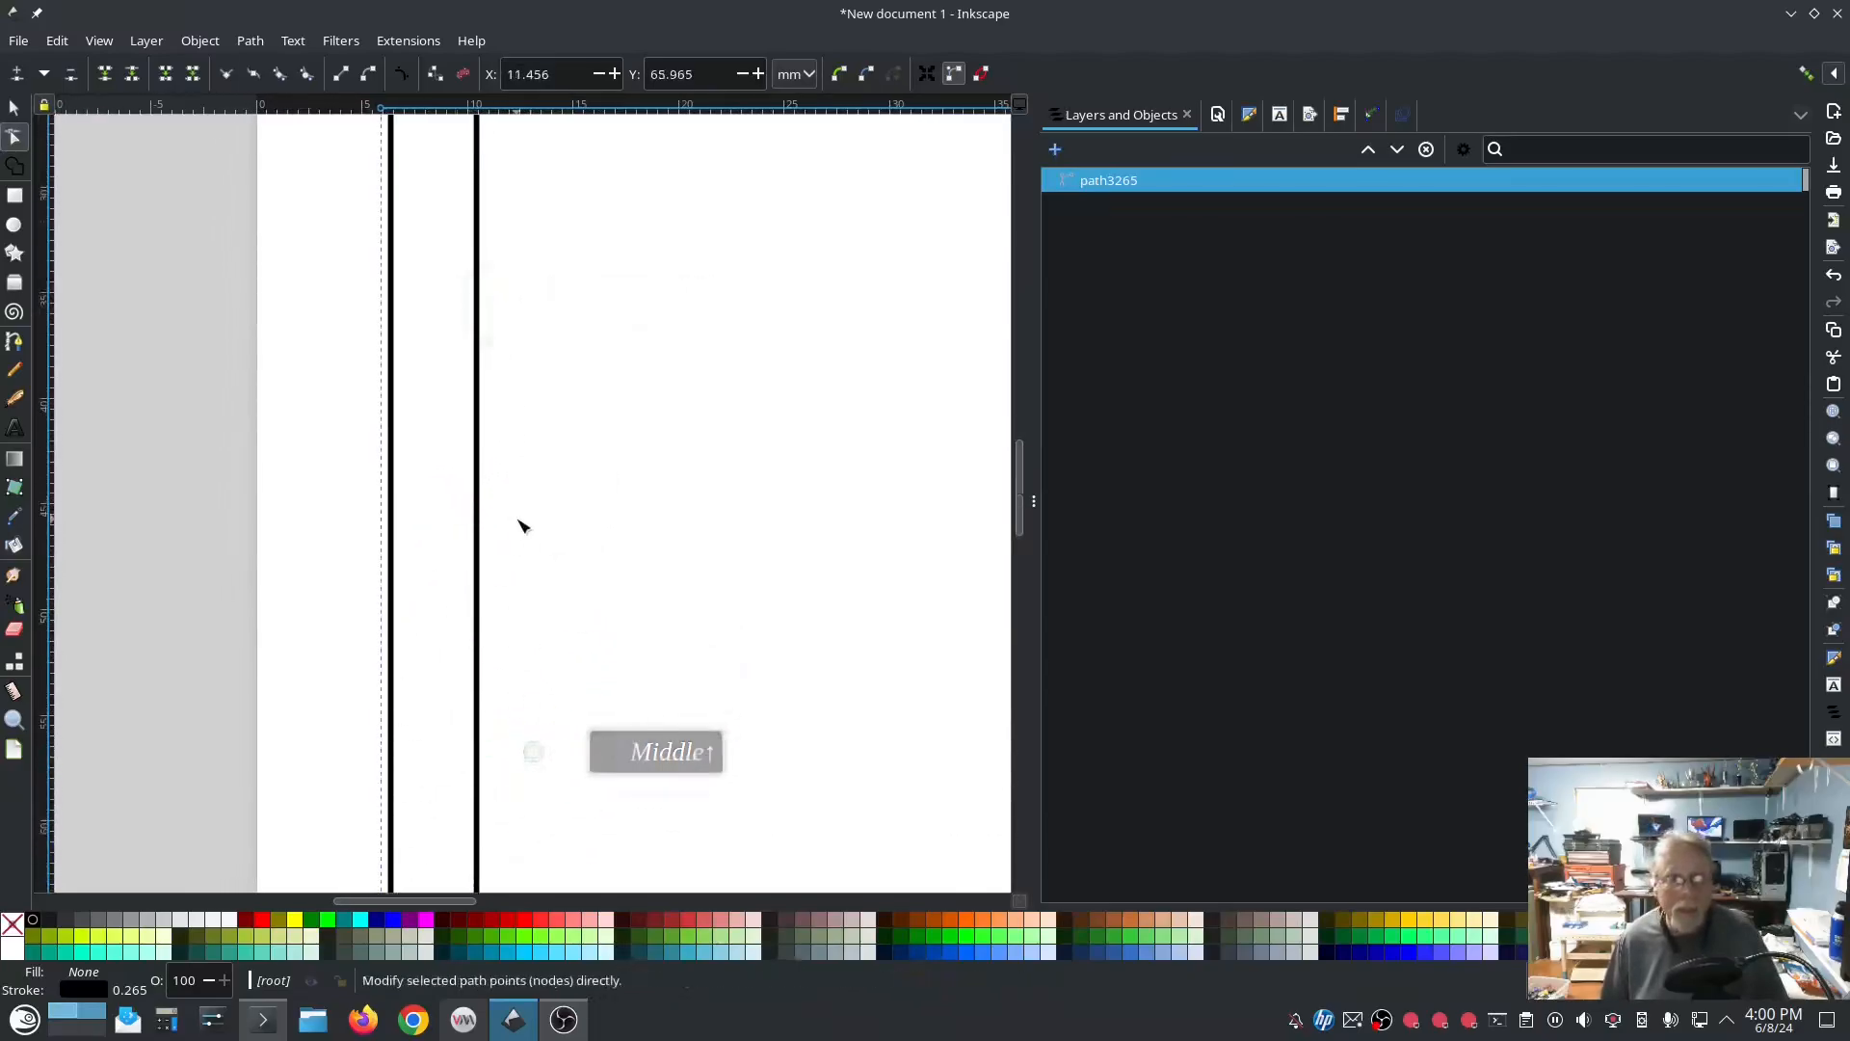
{"action": "scroll", "coordinate": [522, 520], "scroll_direction": "up", "scroll_amount": 12}
{"action": "scroll", "coordinate": [528, 518], "scroll_direction": "up", "scroll_amount": 3}
{"action": "left_click_drag", "start_coordinate": [486, 602], "coordinate": [489, 663]}
{"action": "left_click_drag", "start_coordinate": [567, 525], "coordinate": [669, 528]}
{"action": "left_click_drag", "start_coordinate": [858, 640], "coordinate": [149, 555]}
{"action": "left_click_drag", "start_coordinate": [771, 601], "coordinate": [219, 607]}
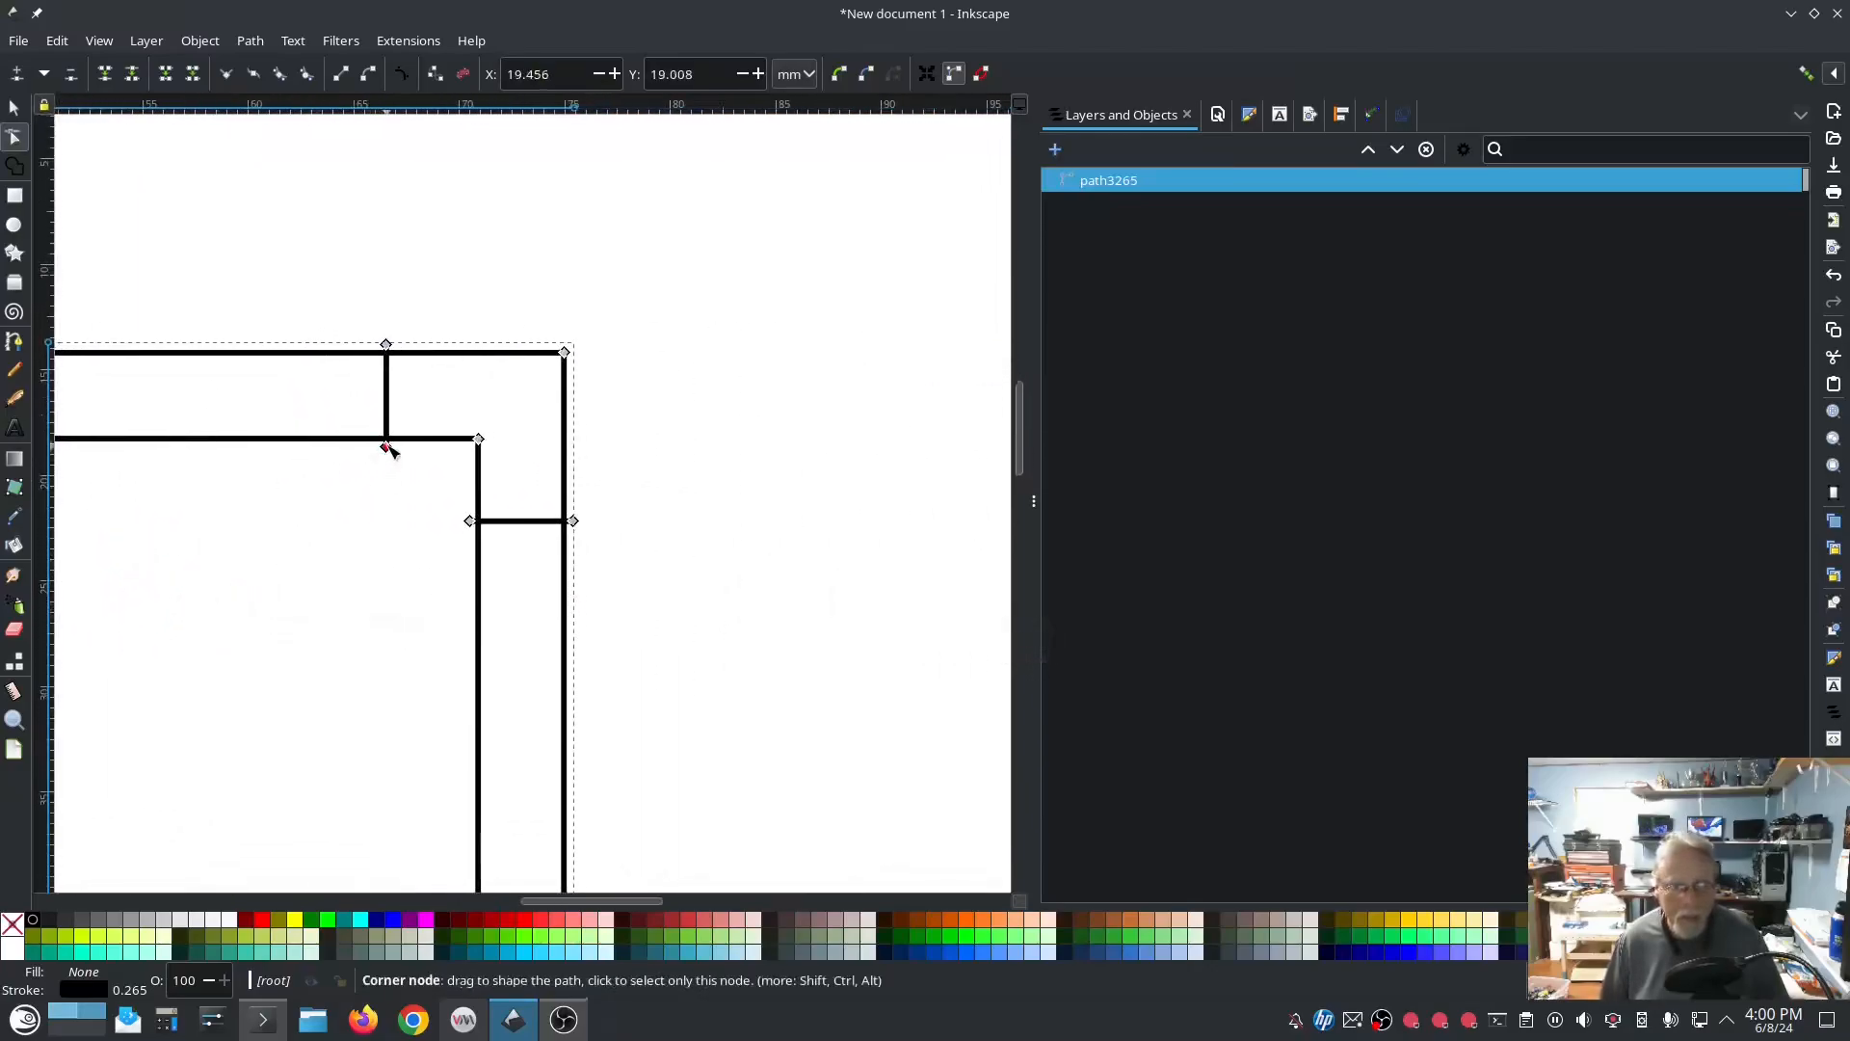
{"action": "left_click_drag", "start_coordinate": [385, 444], "coordinate": [308, 450]}
{"action": "left_click_drag", "start_coordinate": [471, 521], "coordinate": [472, 614]}
{"action": "scroll", "coordinate": [703, 624], "scroll_direction": "down", "scroll_amount": 4}
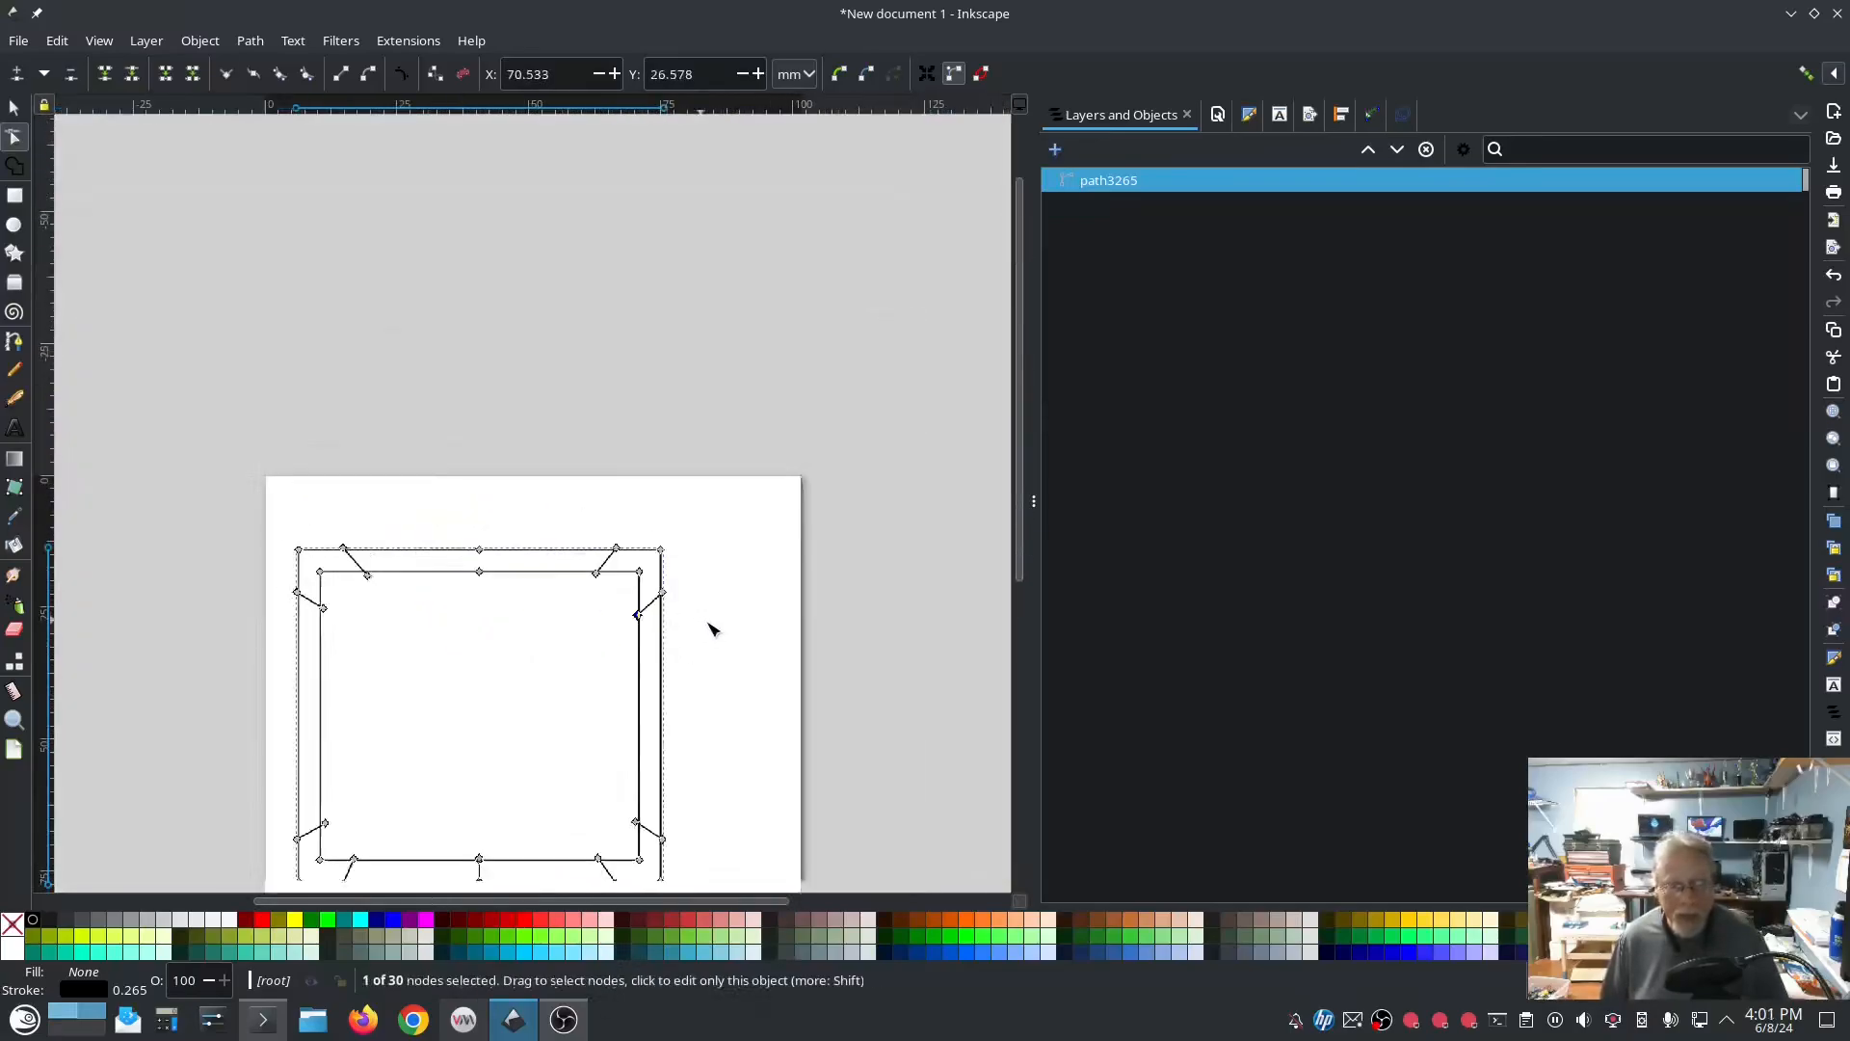
{"action": "scroll", "coordinate": [861, 672], "scroll_direction": "down", "scroll_amount": 3}
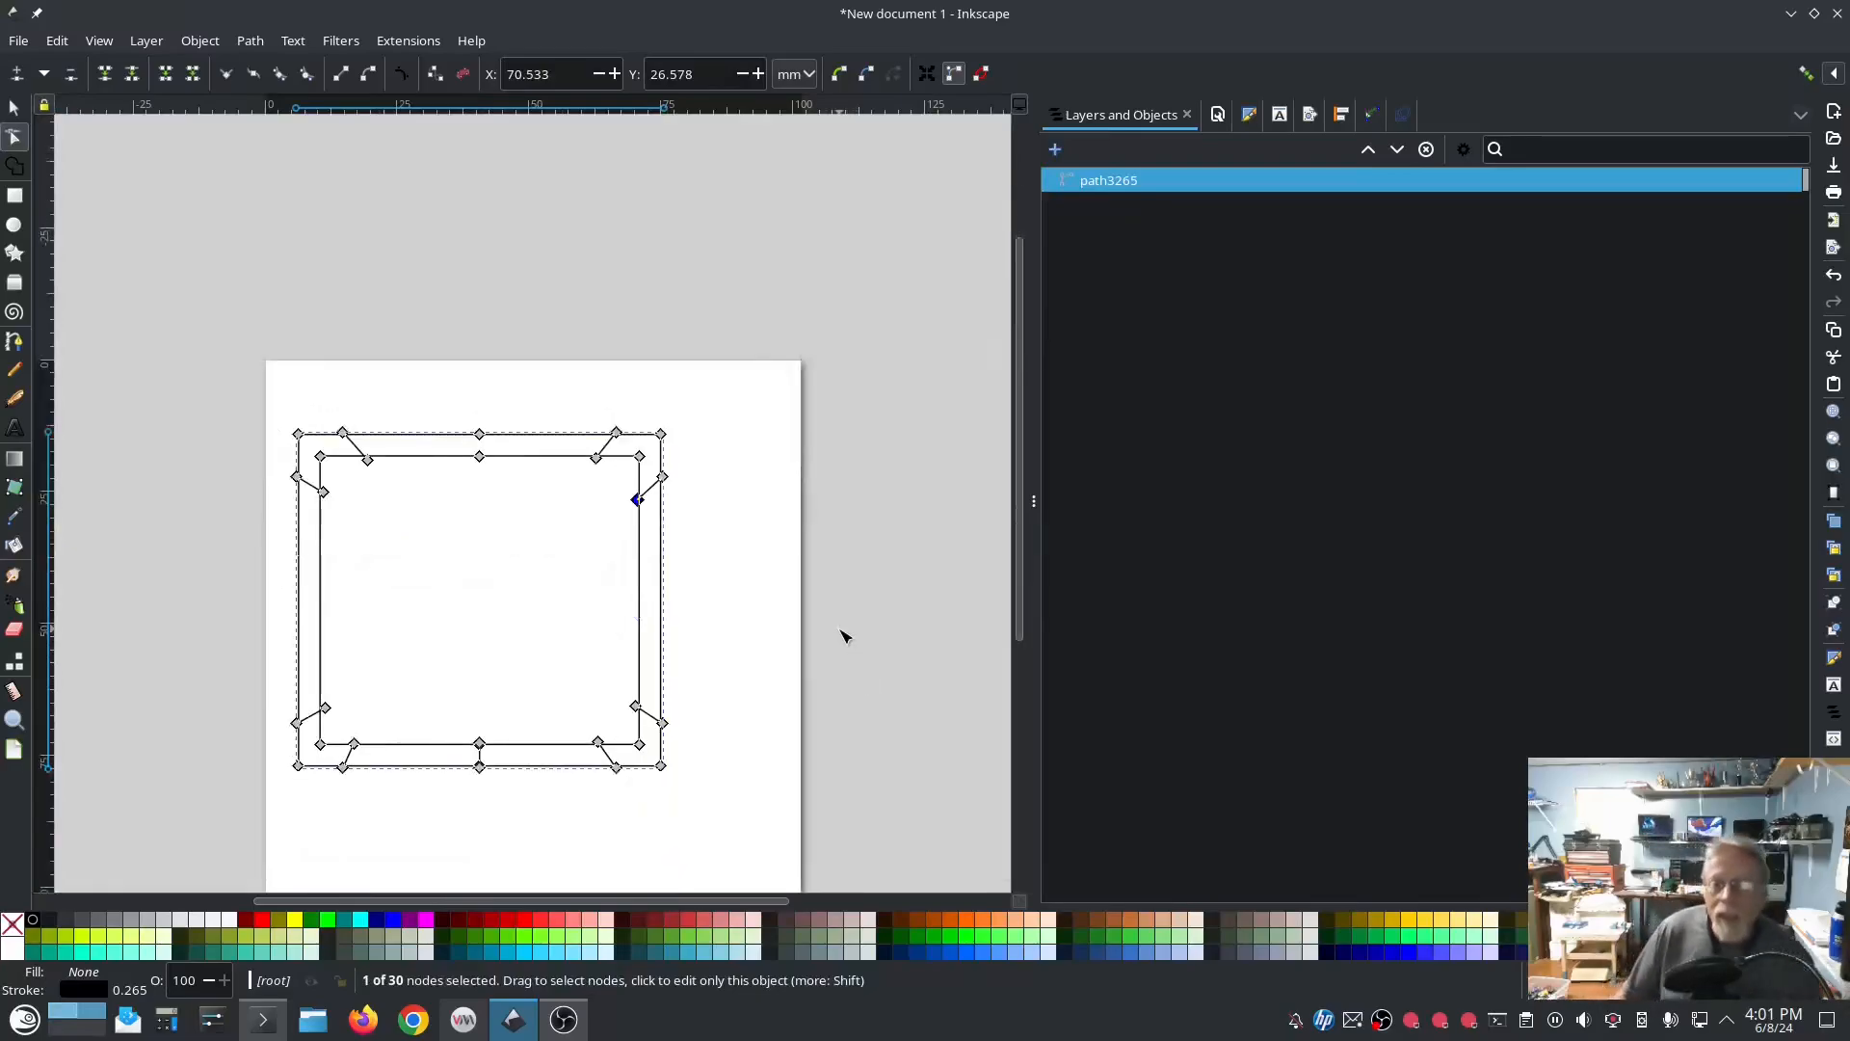
Step: Preview the reshaped satin frame in Ink/Stitch Params, look through its satin column settings, and apply them
{"action": "left_click", "coordinate": [13, 107]}
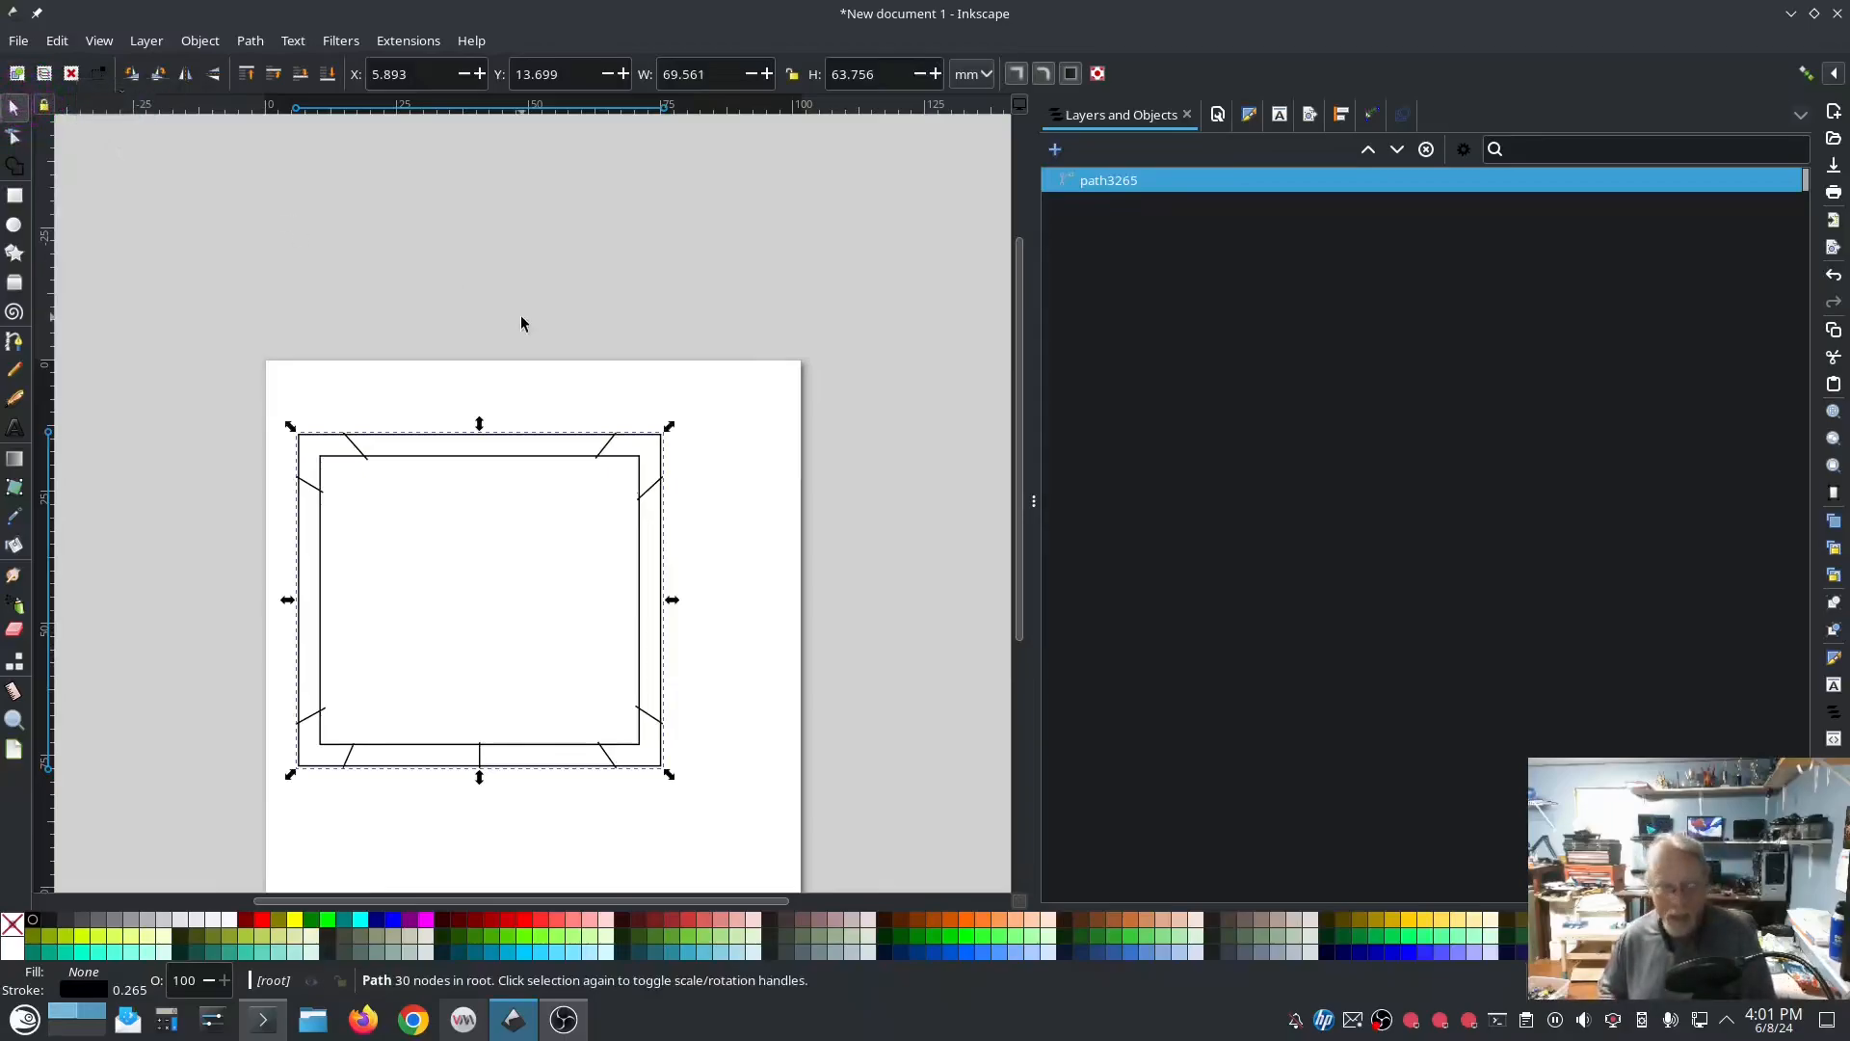
{"action": "left_click", "coordinate": [407, 40]}
{"action": "mouse_move", "coordinate": [525, 291]}
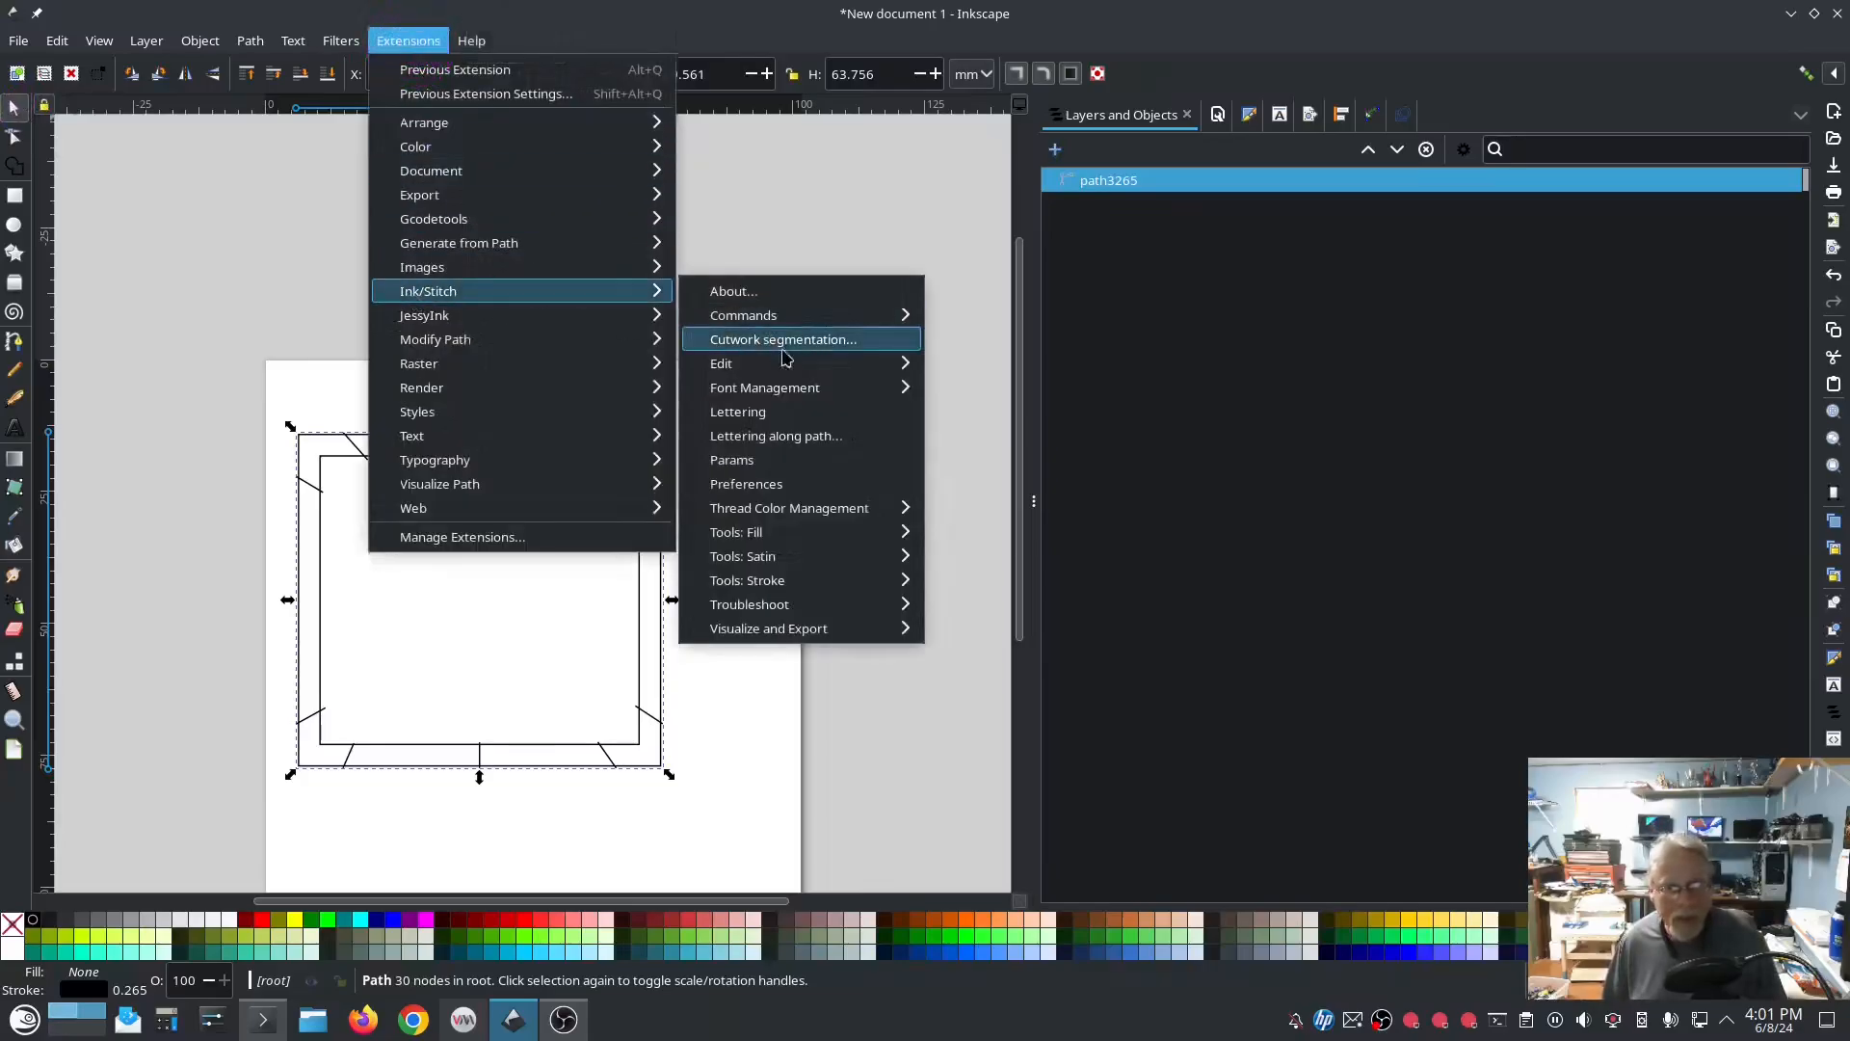
{"action": "left_click", "coordinate": [747, 466]}
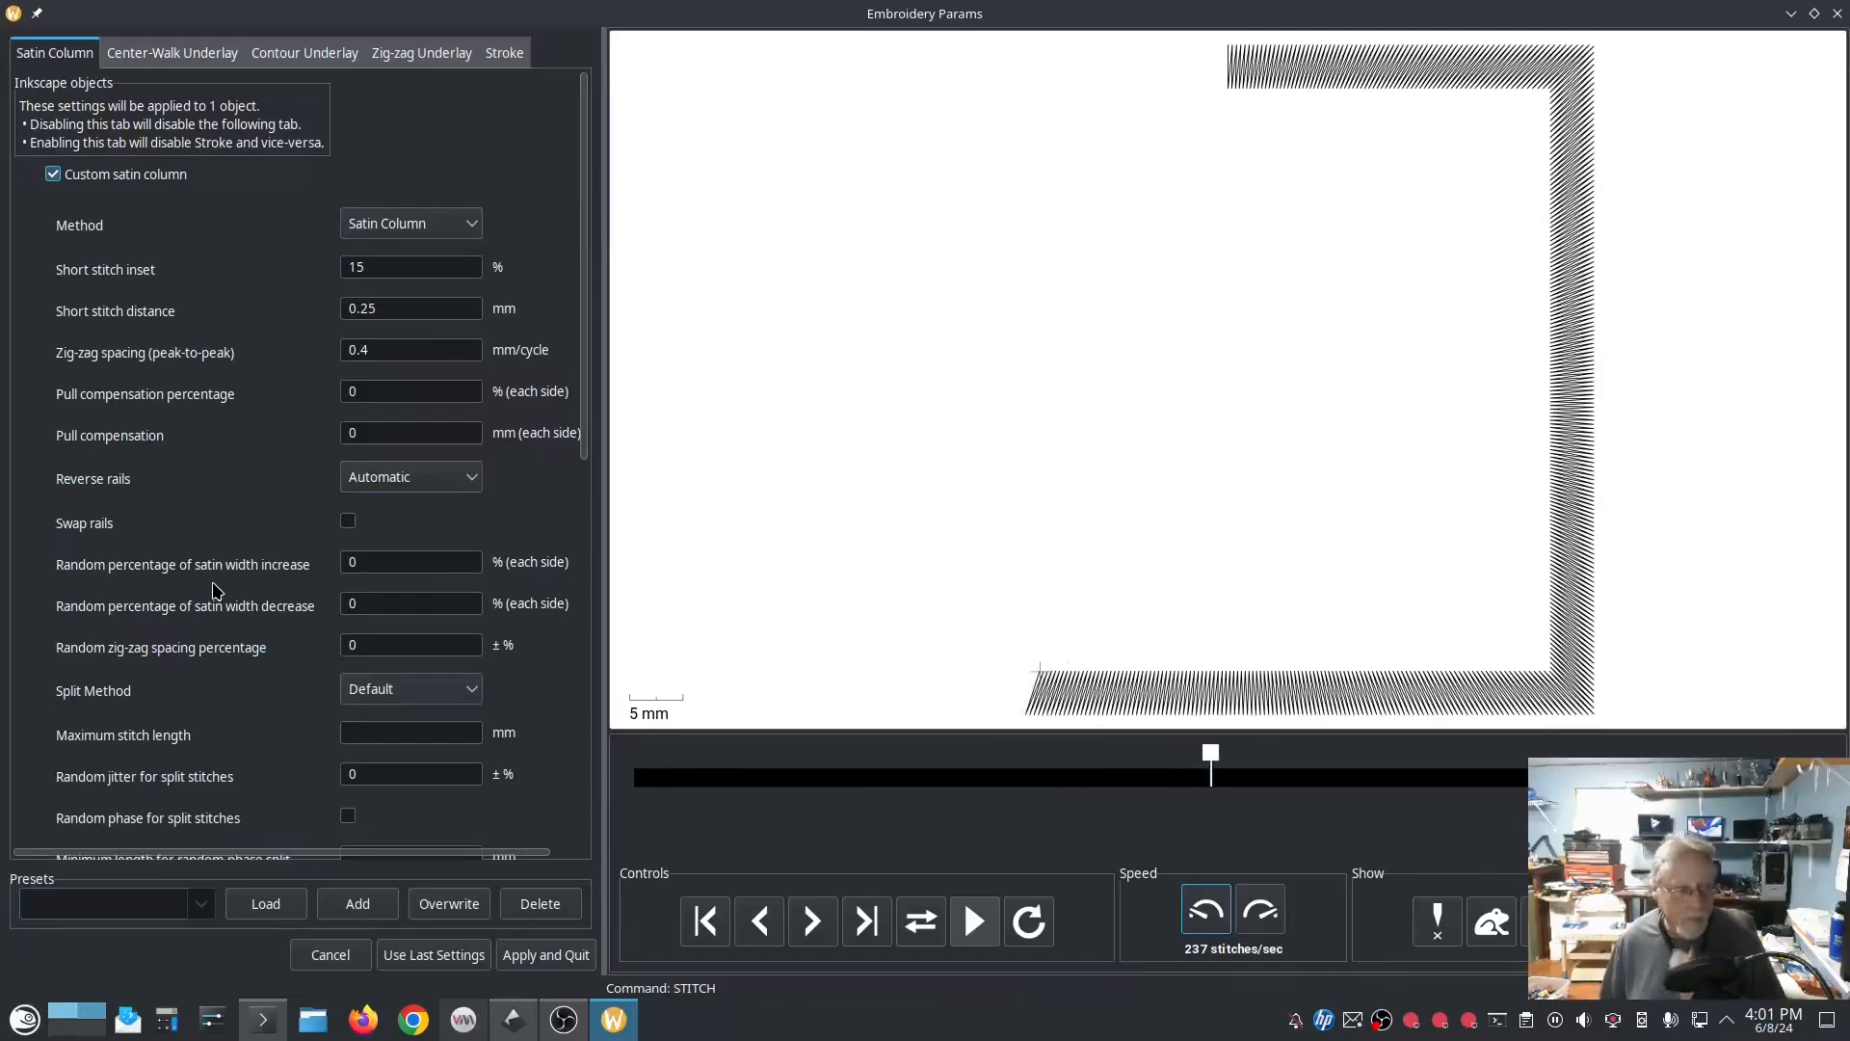
{"action": "scroll", "coordinate": [219, 586], "scroll_direction": "down", "scroll_amount": 5}
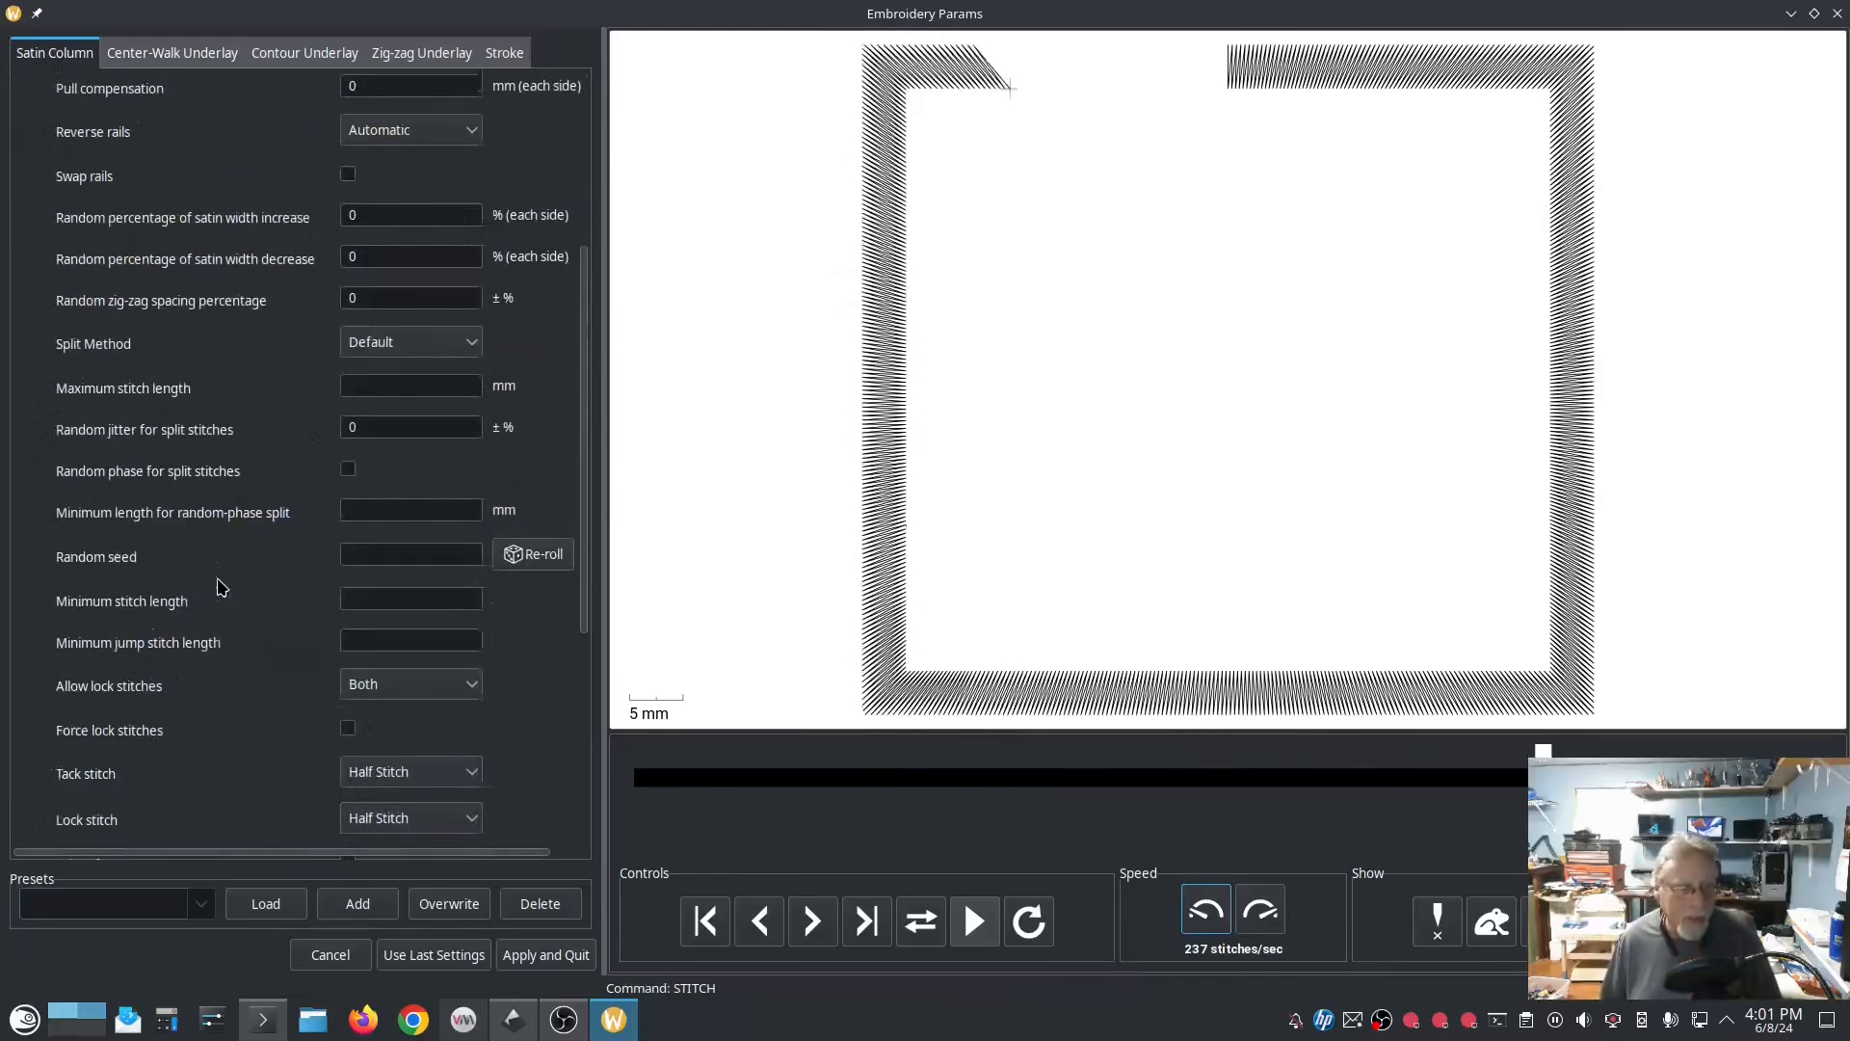
{"action": "scroll", "coordinate": [221, 586], "scroll_direction": "up", "scroll_amount": 5}
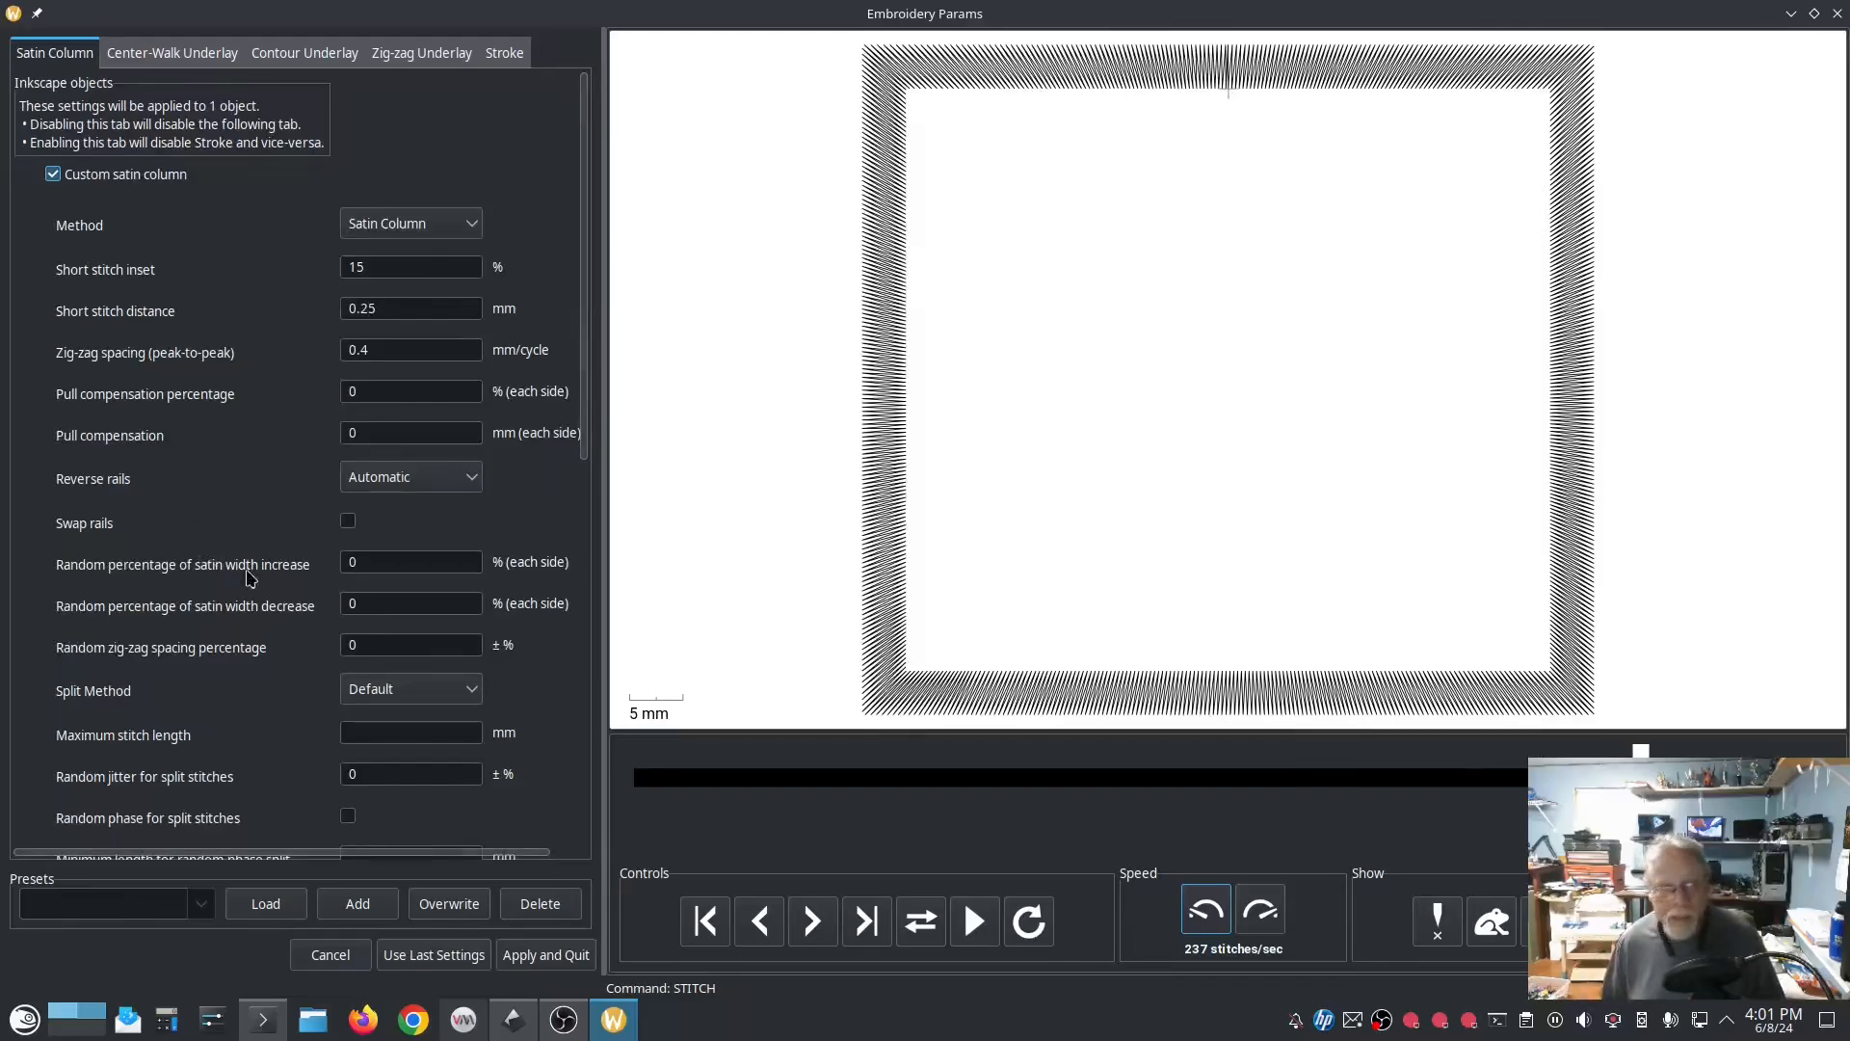
{"action": "left_click", "coordinate": [526, 956]}
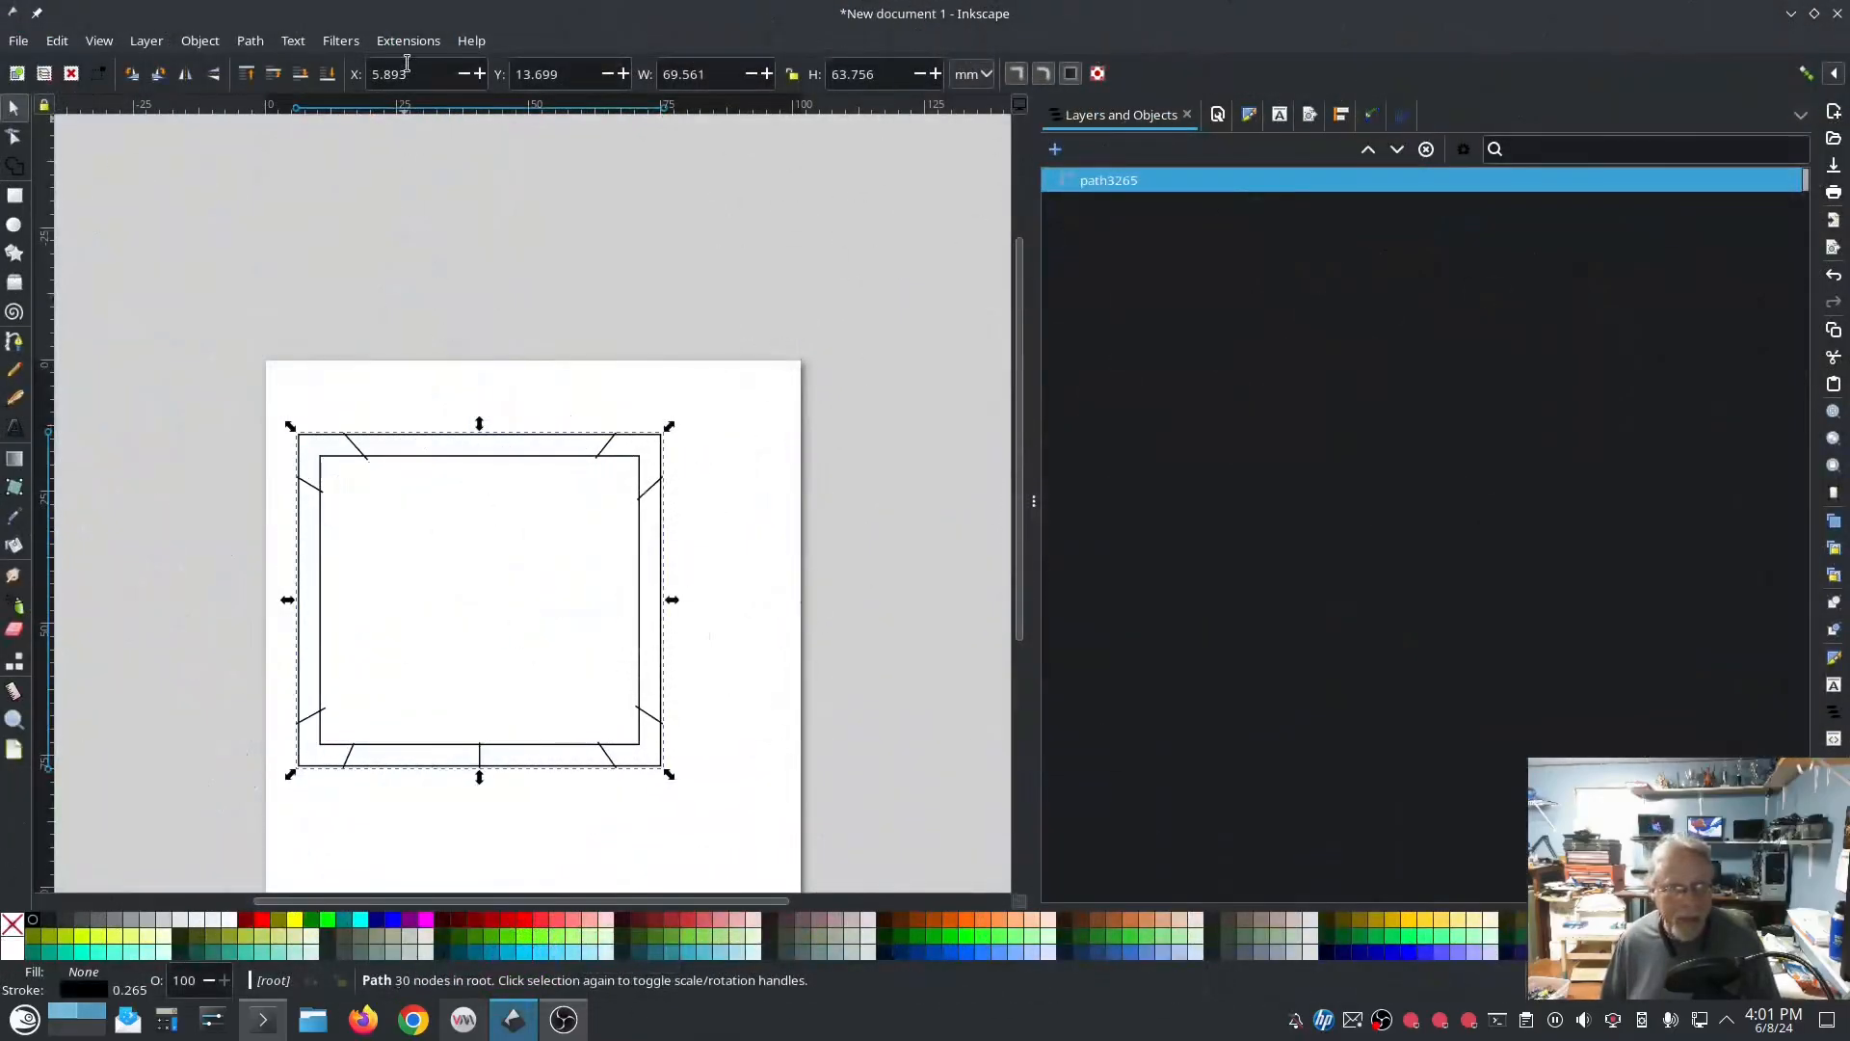
Step: Open the Multicolor Satin tool for the satin frame
{"action": "left_click", "coordinate": [408, 40]}
{"action": "mouse_move", "coordinate": [466, 290]}
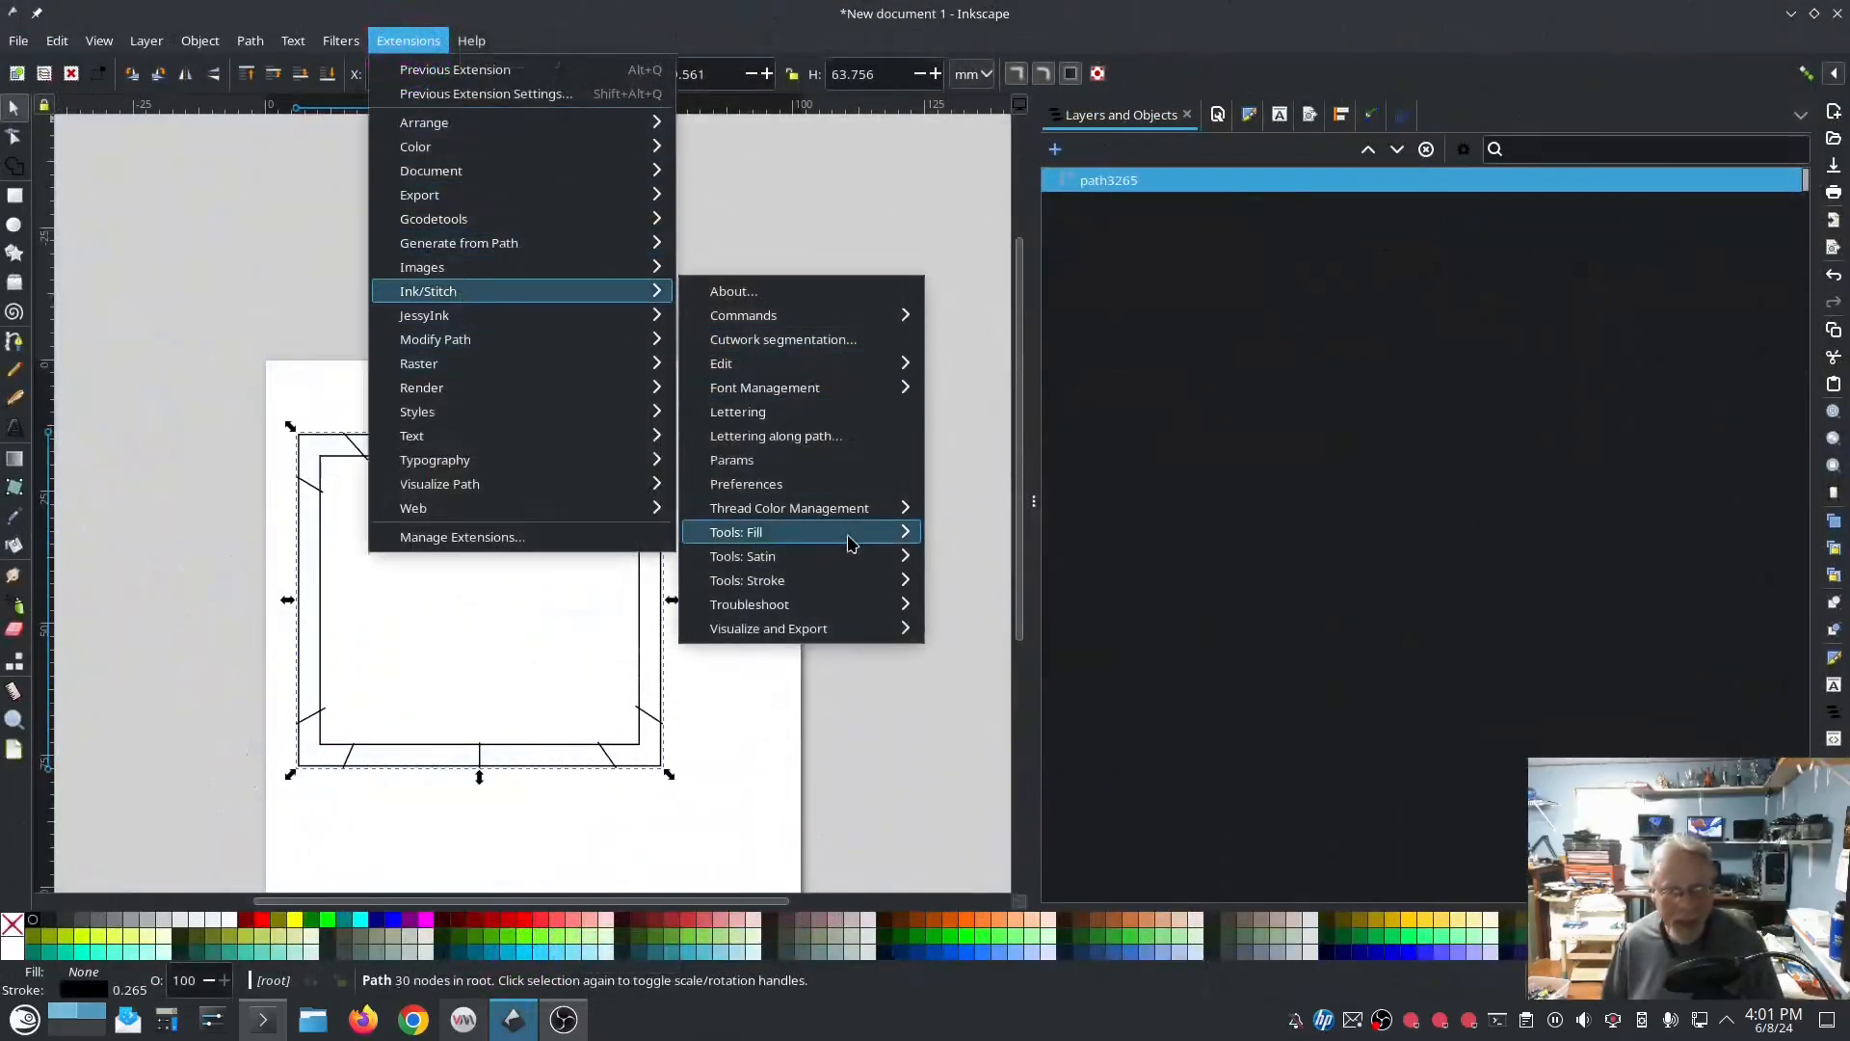
{"action": "mouse_move", "coordinate": [800, 563]}
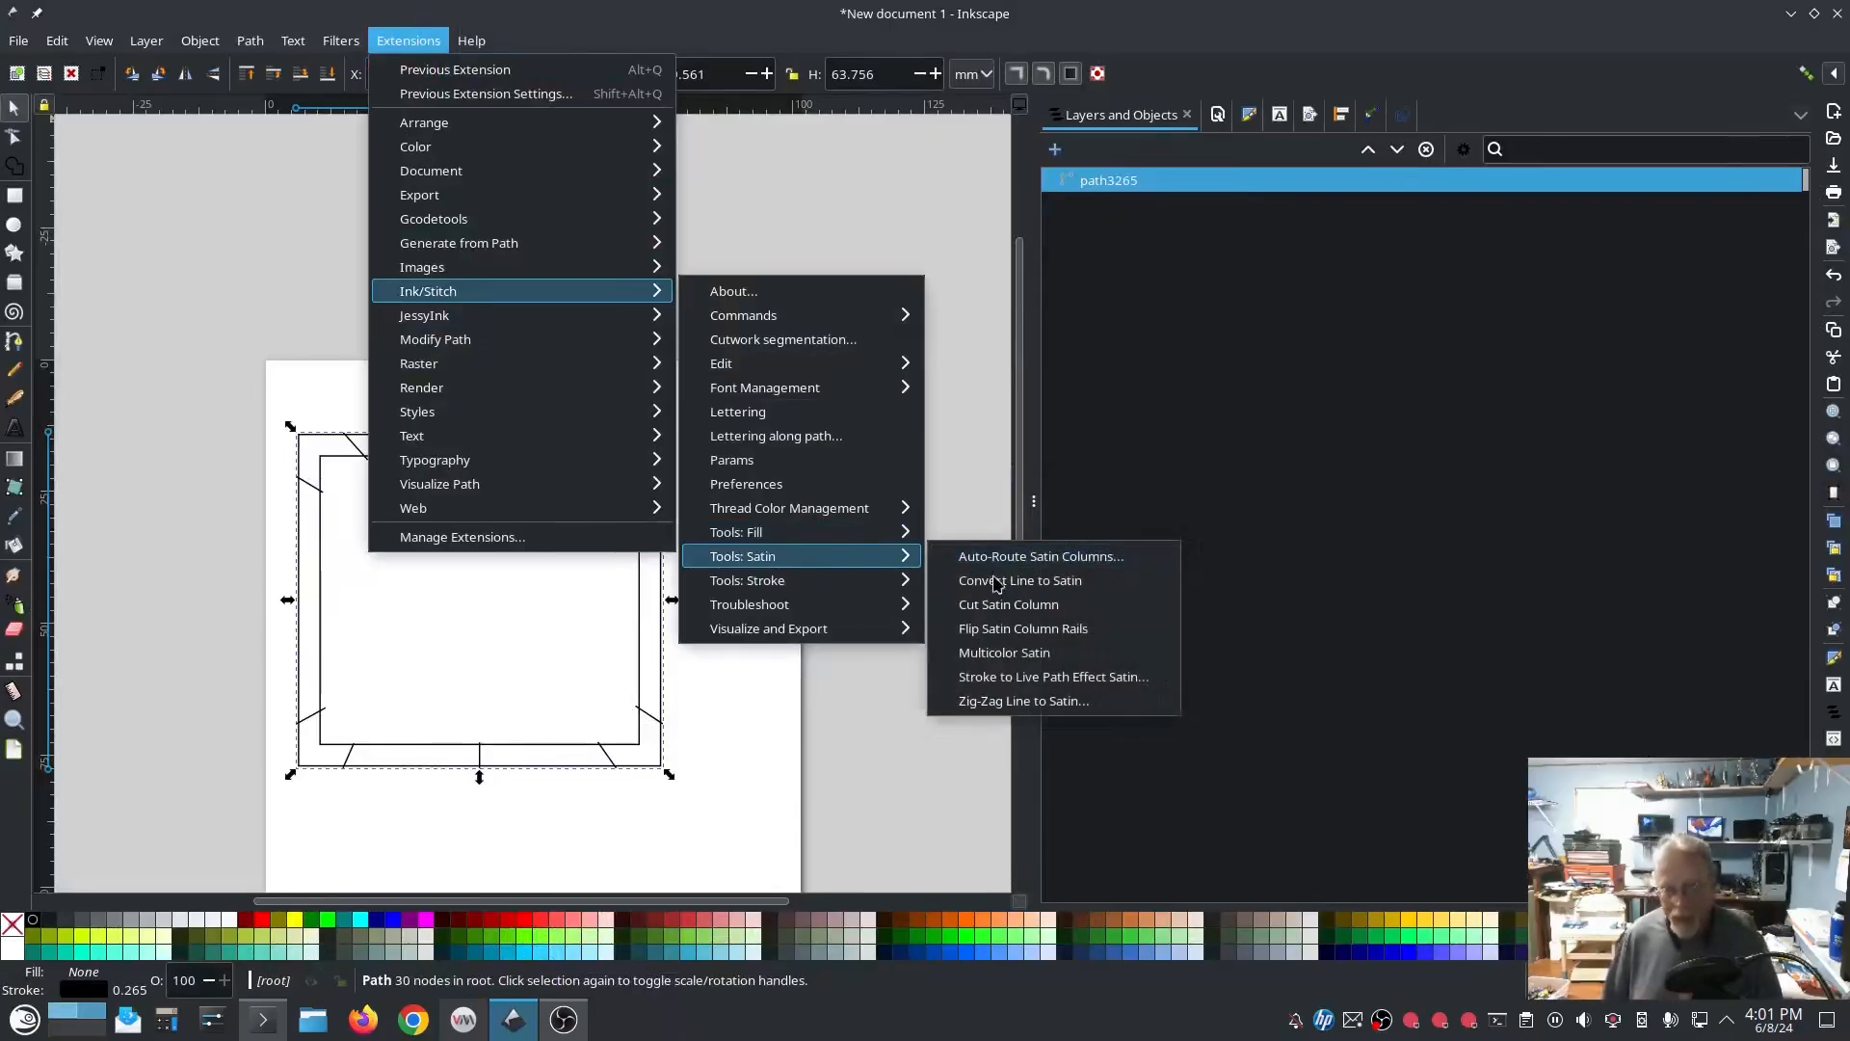
{"action": "left_click", "coordinate": [1055, 656]}
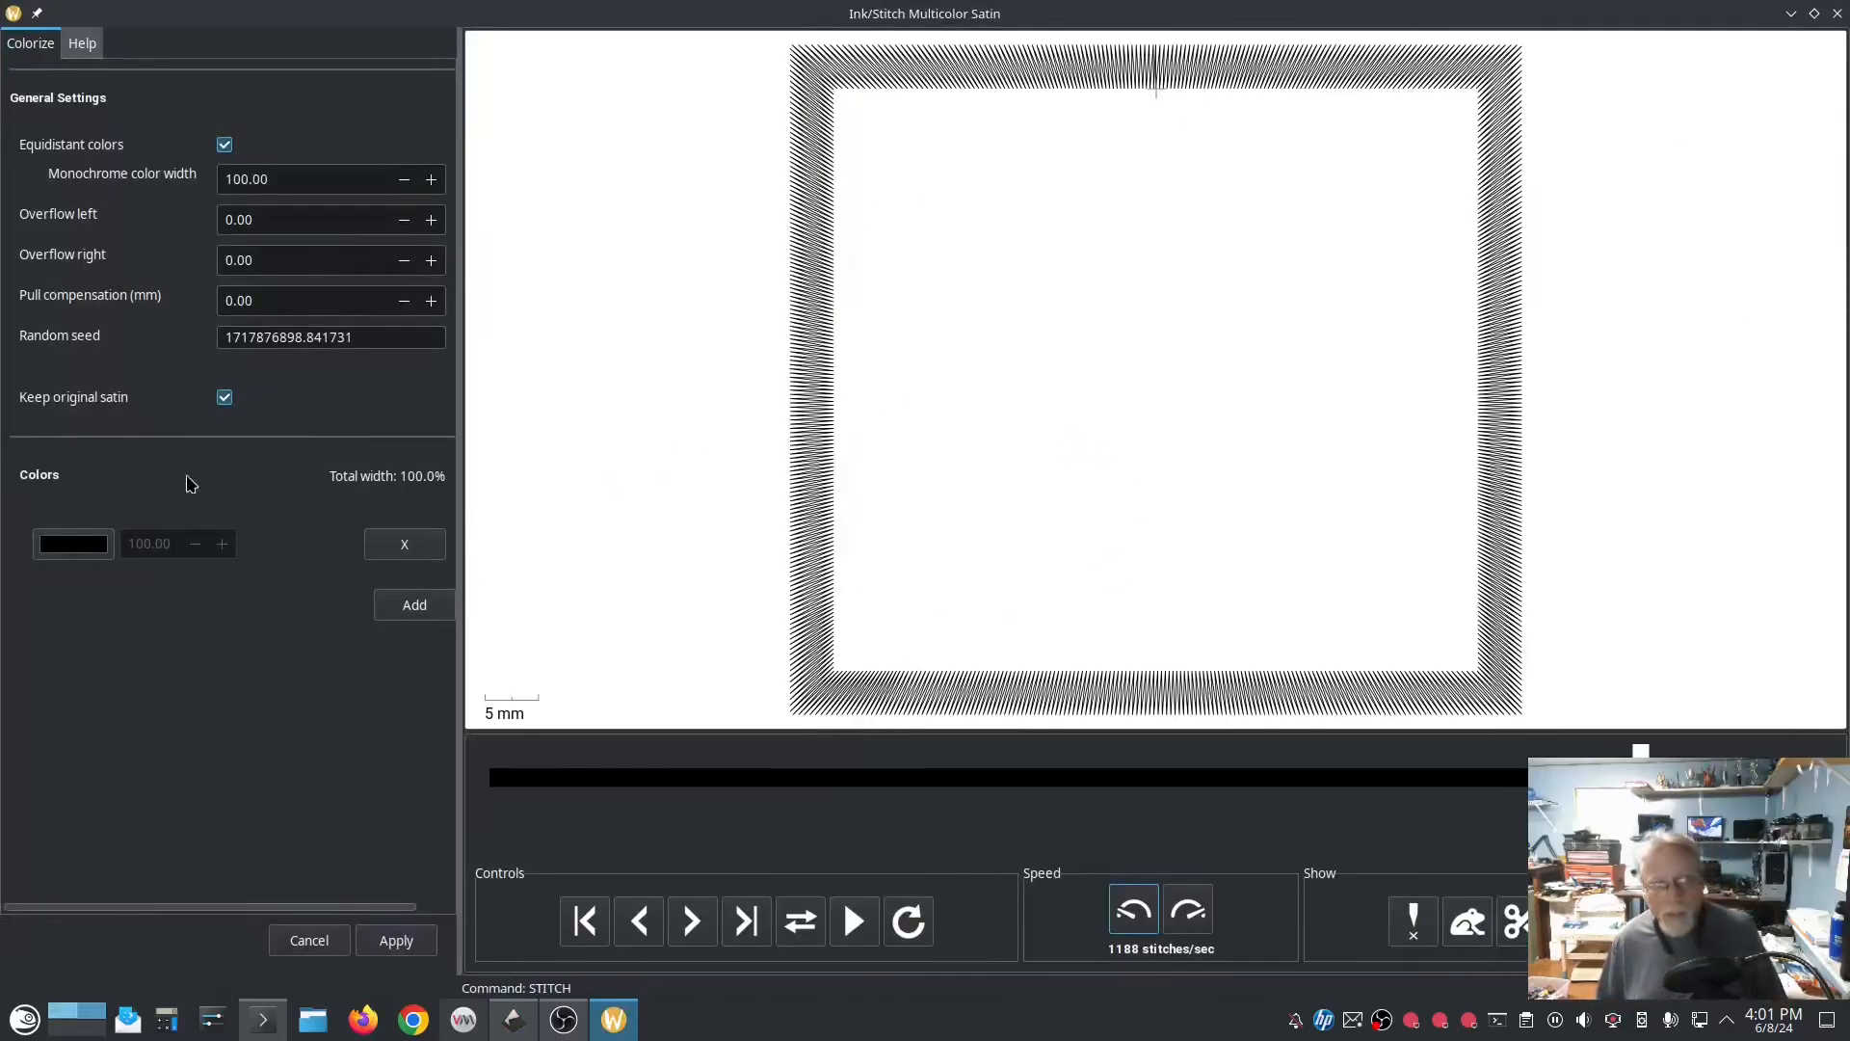
{"action": "left_click", "coordinate": [49, 472]}
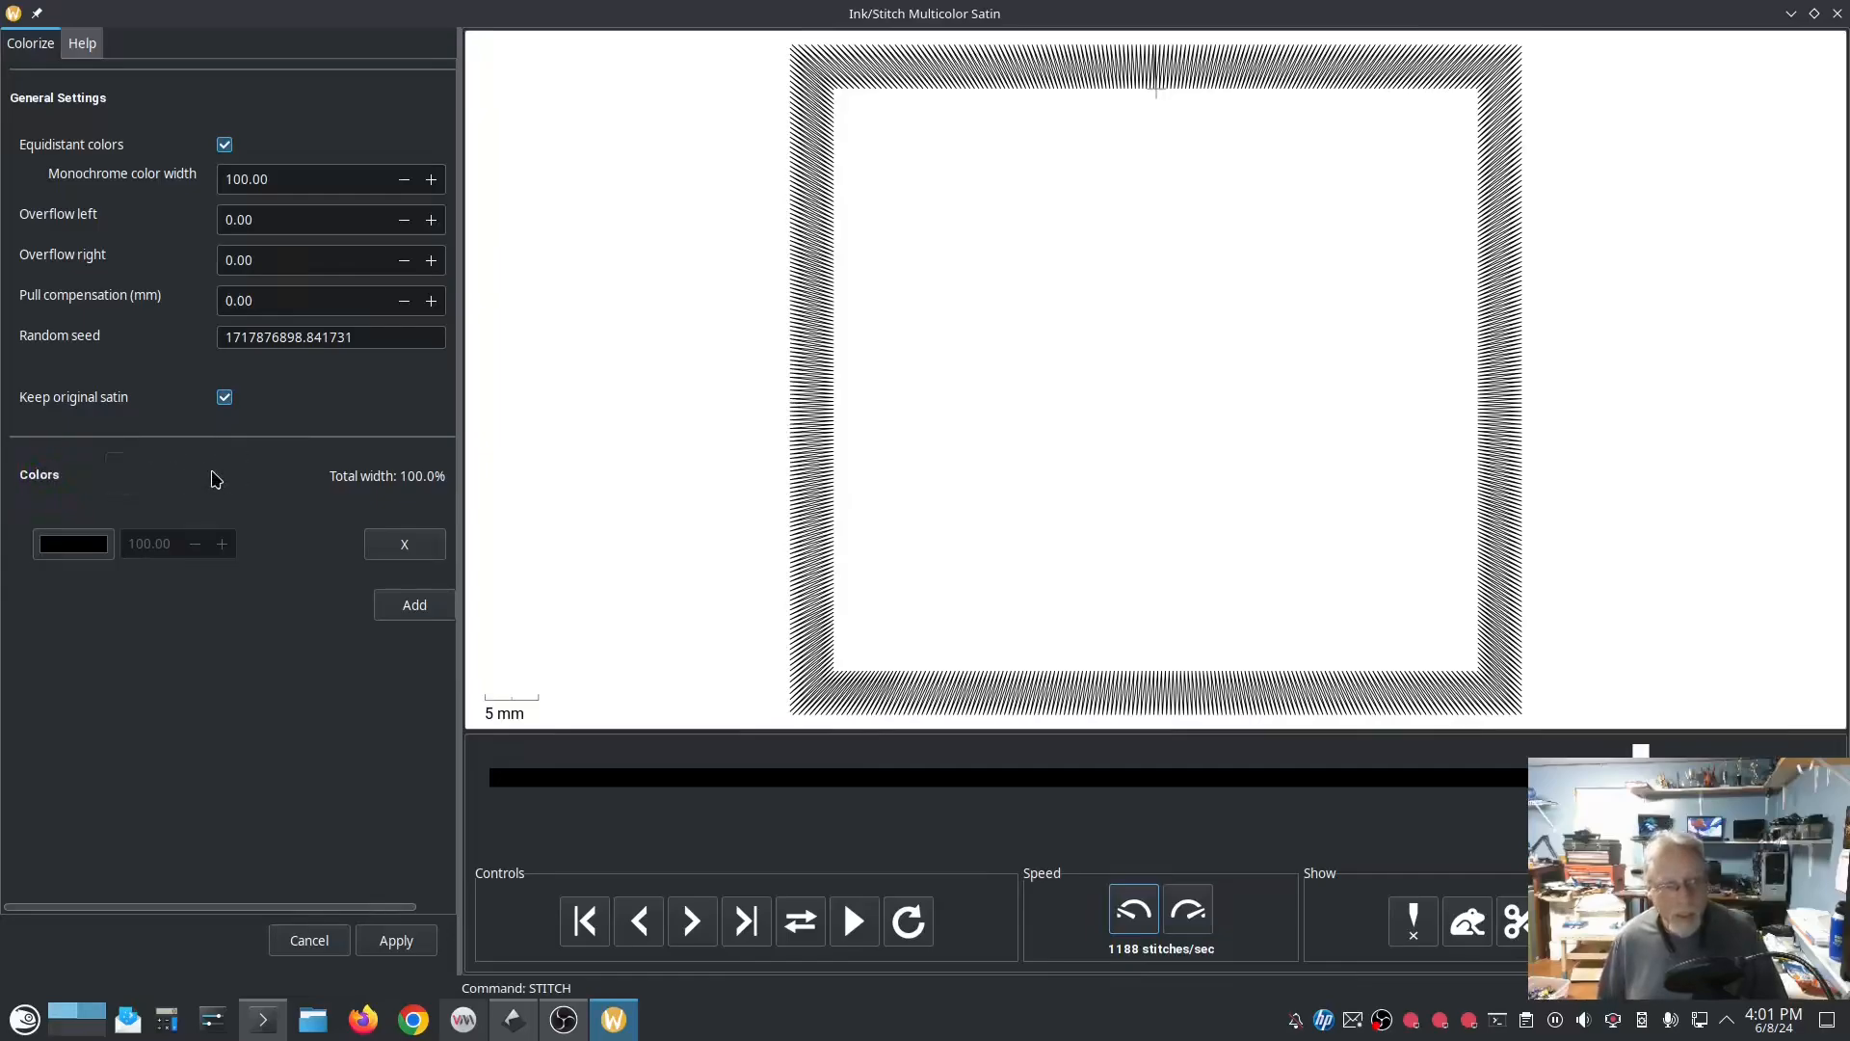
Step: Add a second color to the multicolor satin and set it to dark gray
{"action": "left_click", "coordinate": [421, 614]}
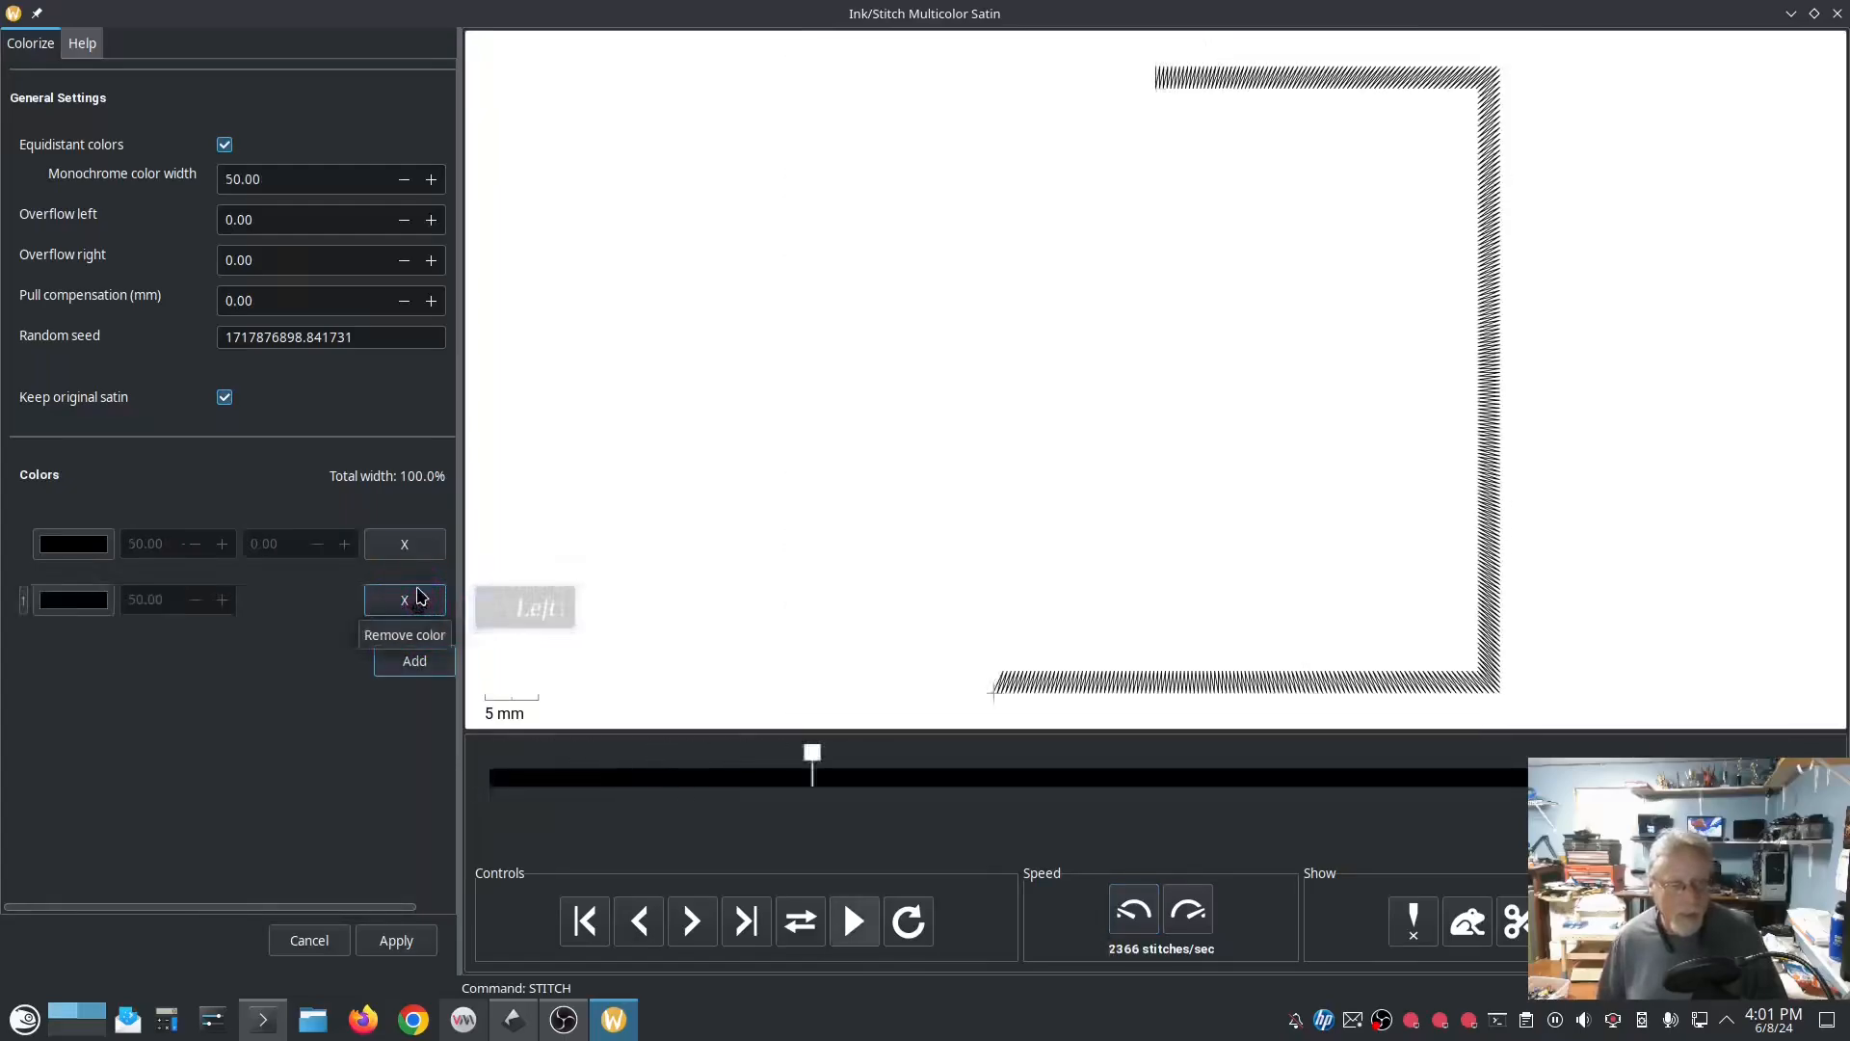
{"action": "left_click", "coordinate": [77, 605]}
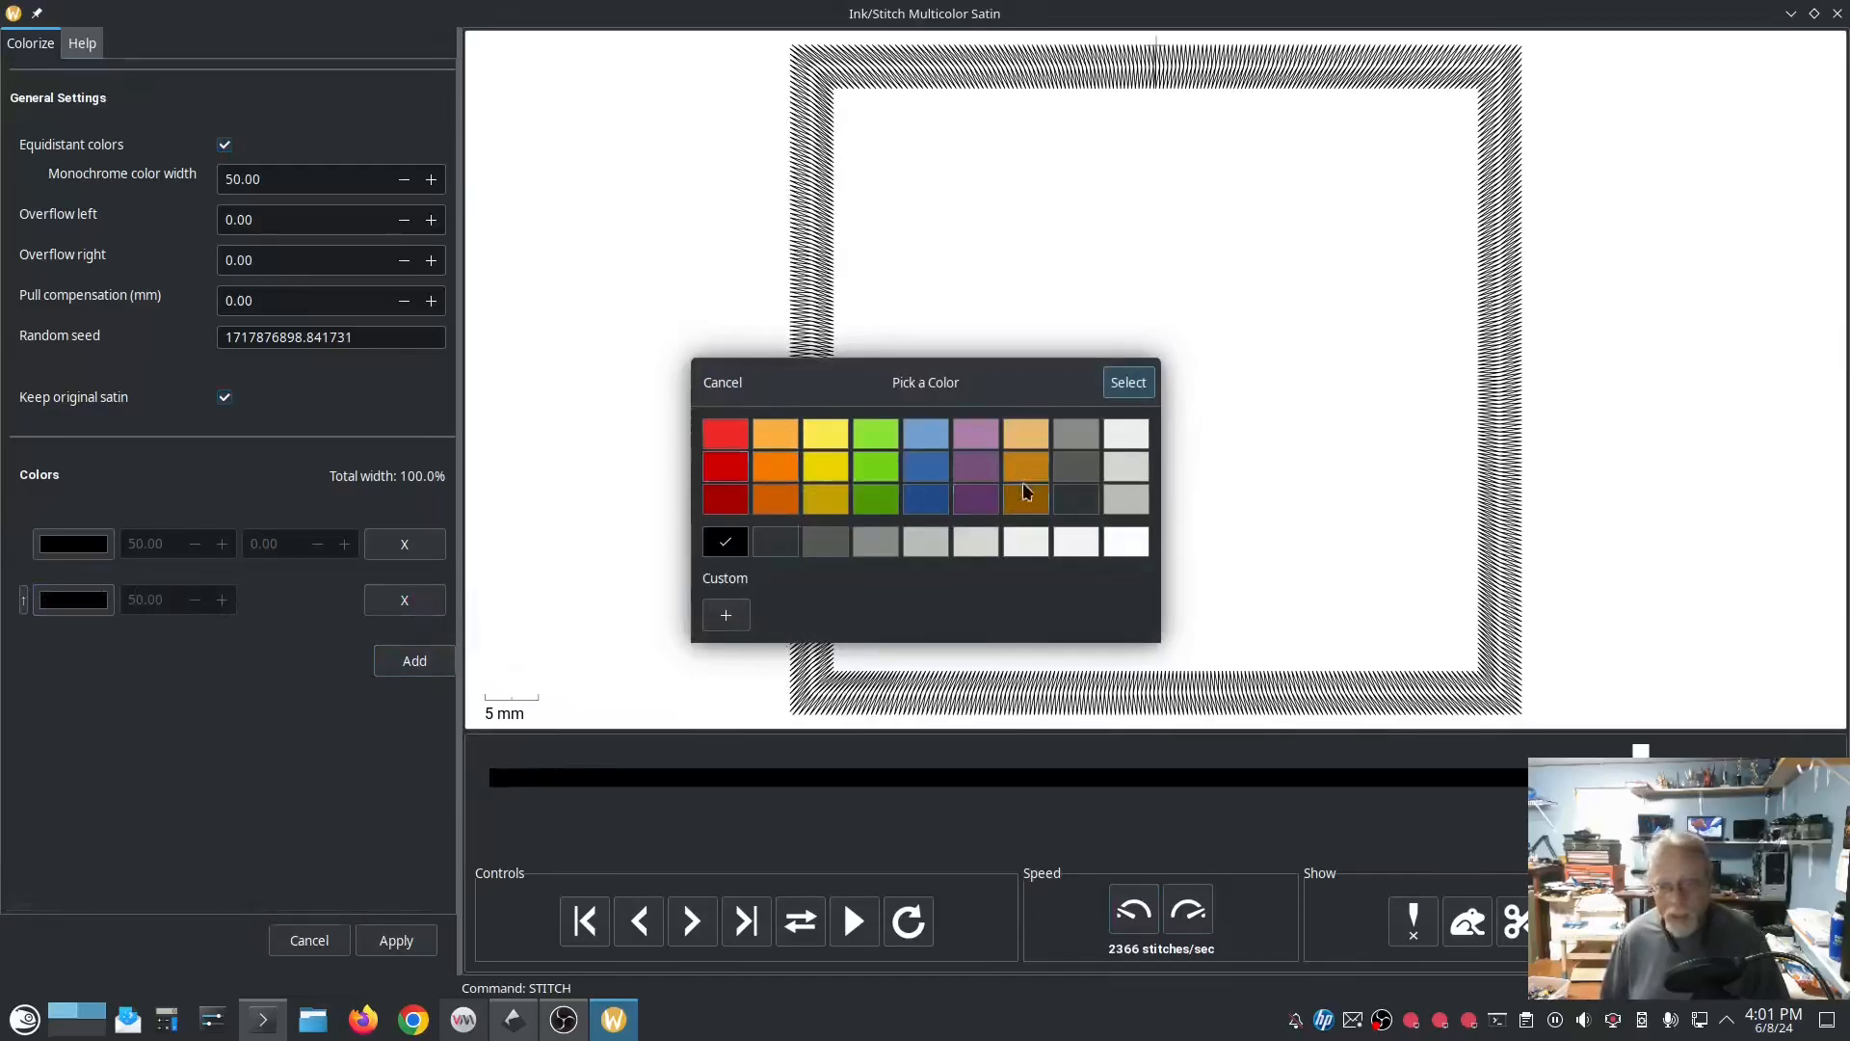
{"action": "left_click", "coordinate": [1072, 469]}
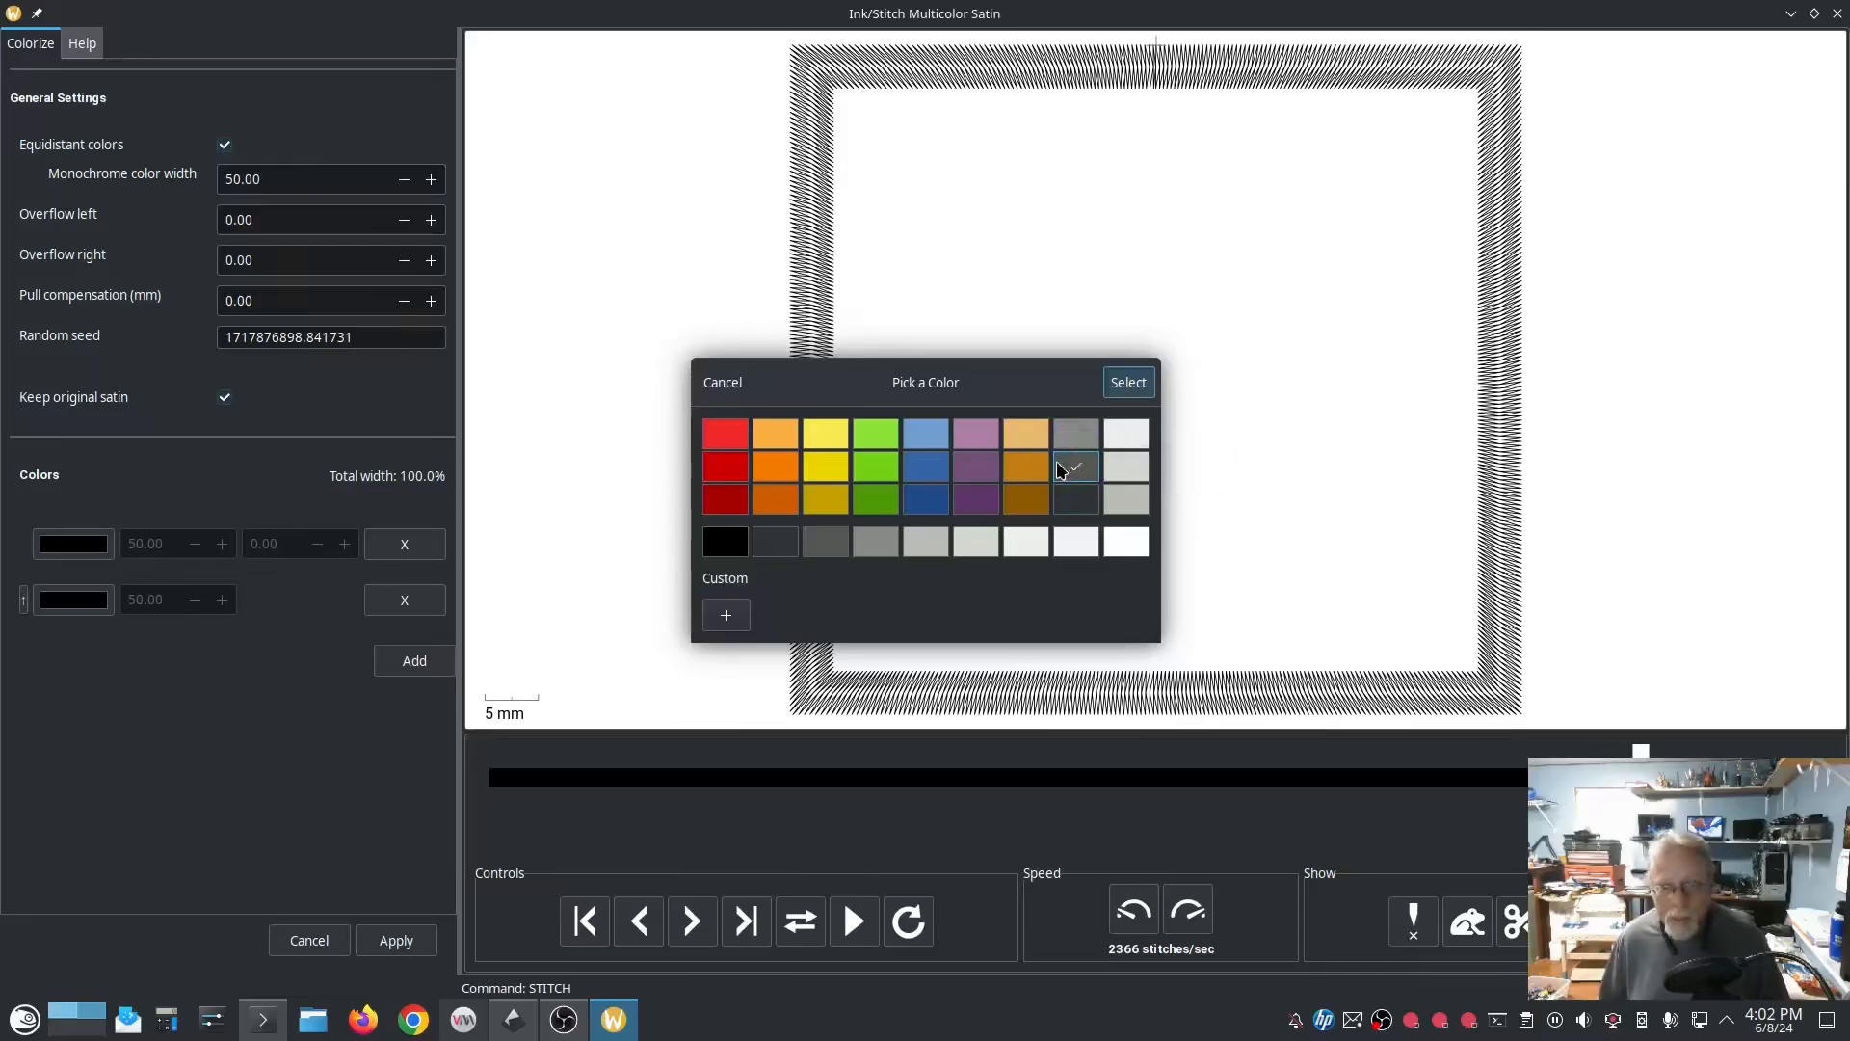
{"action": "left_click", "coordinate": [1125, 384]}
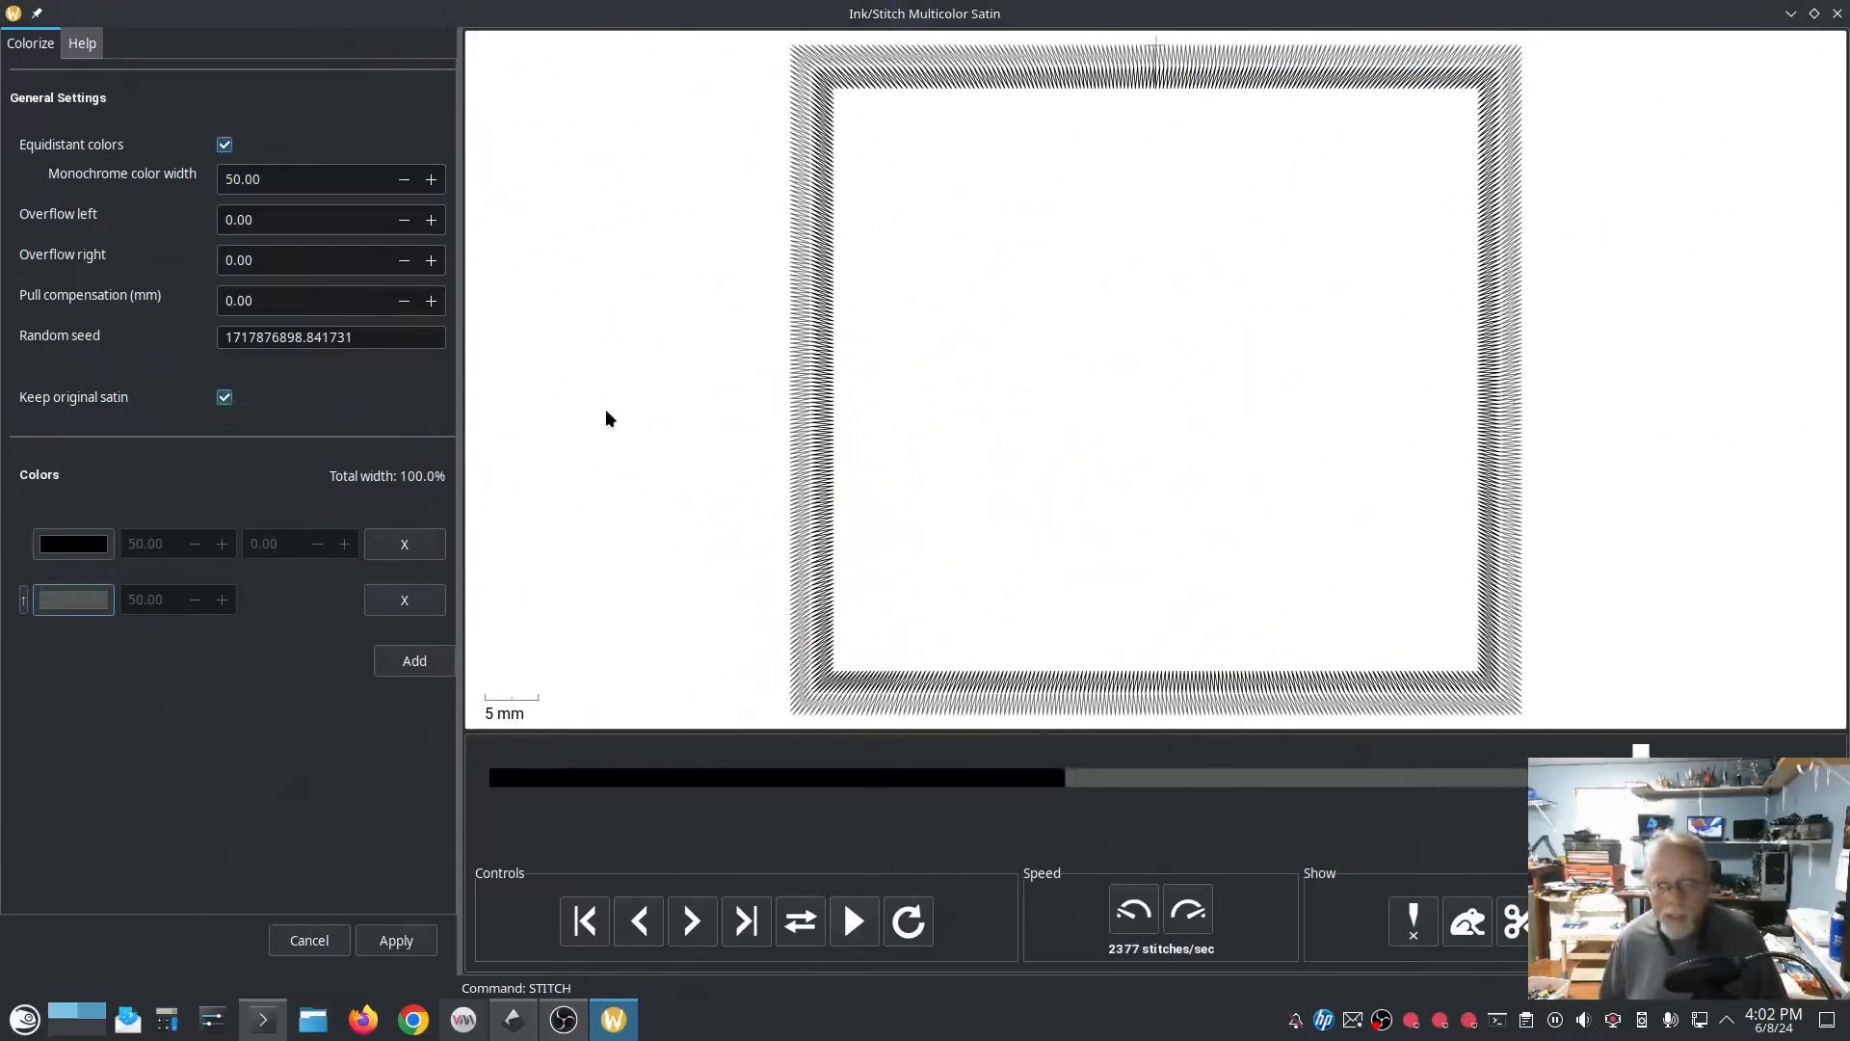
Step: Recolor the multicolor satin, setting the first color to dark purple and the second color to light purple
{"action": "left_click", "coordinate": [74, 544]}
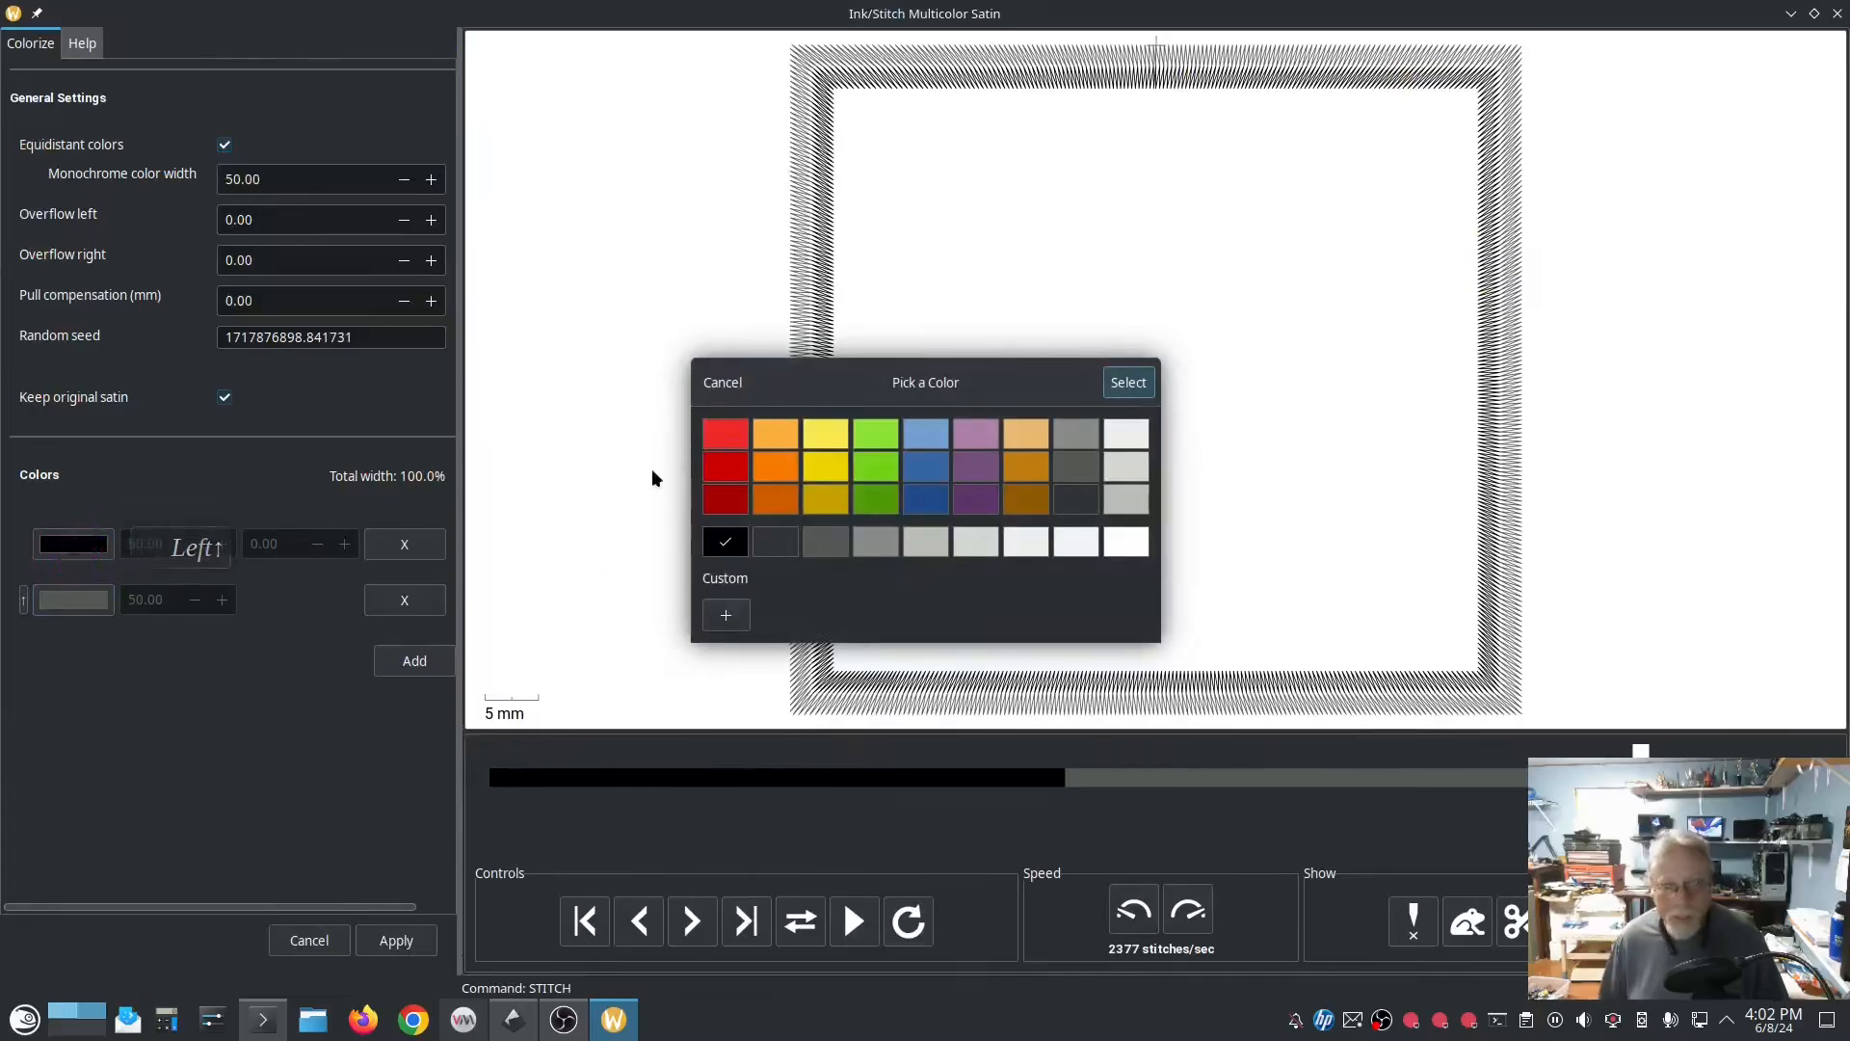
{"action": "left_click", "coordinate": [982, 504]}
{"action": "left_click", "coordinate": [1127, 383]}
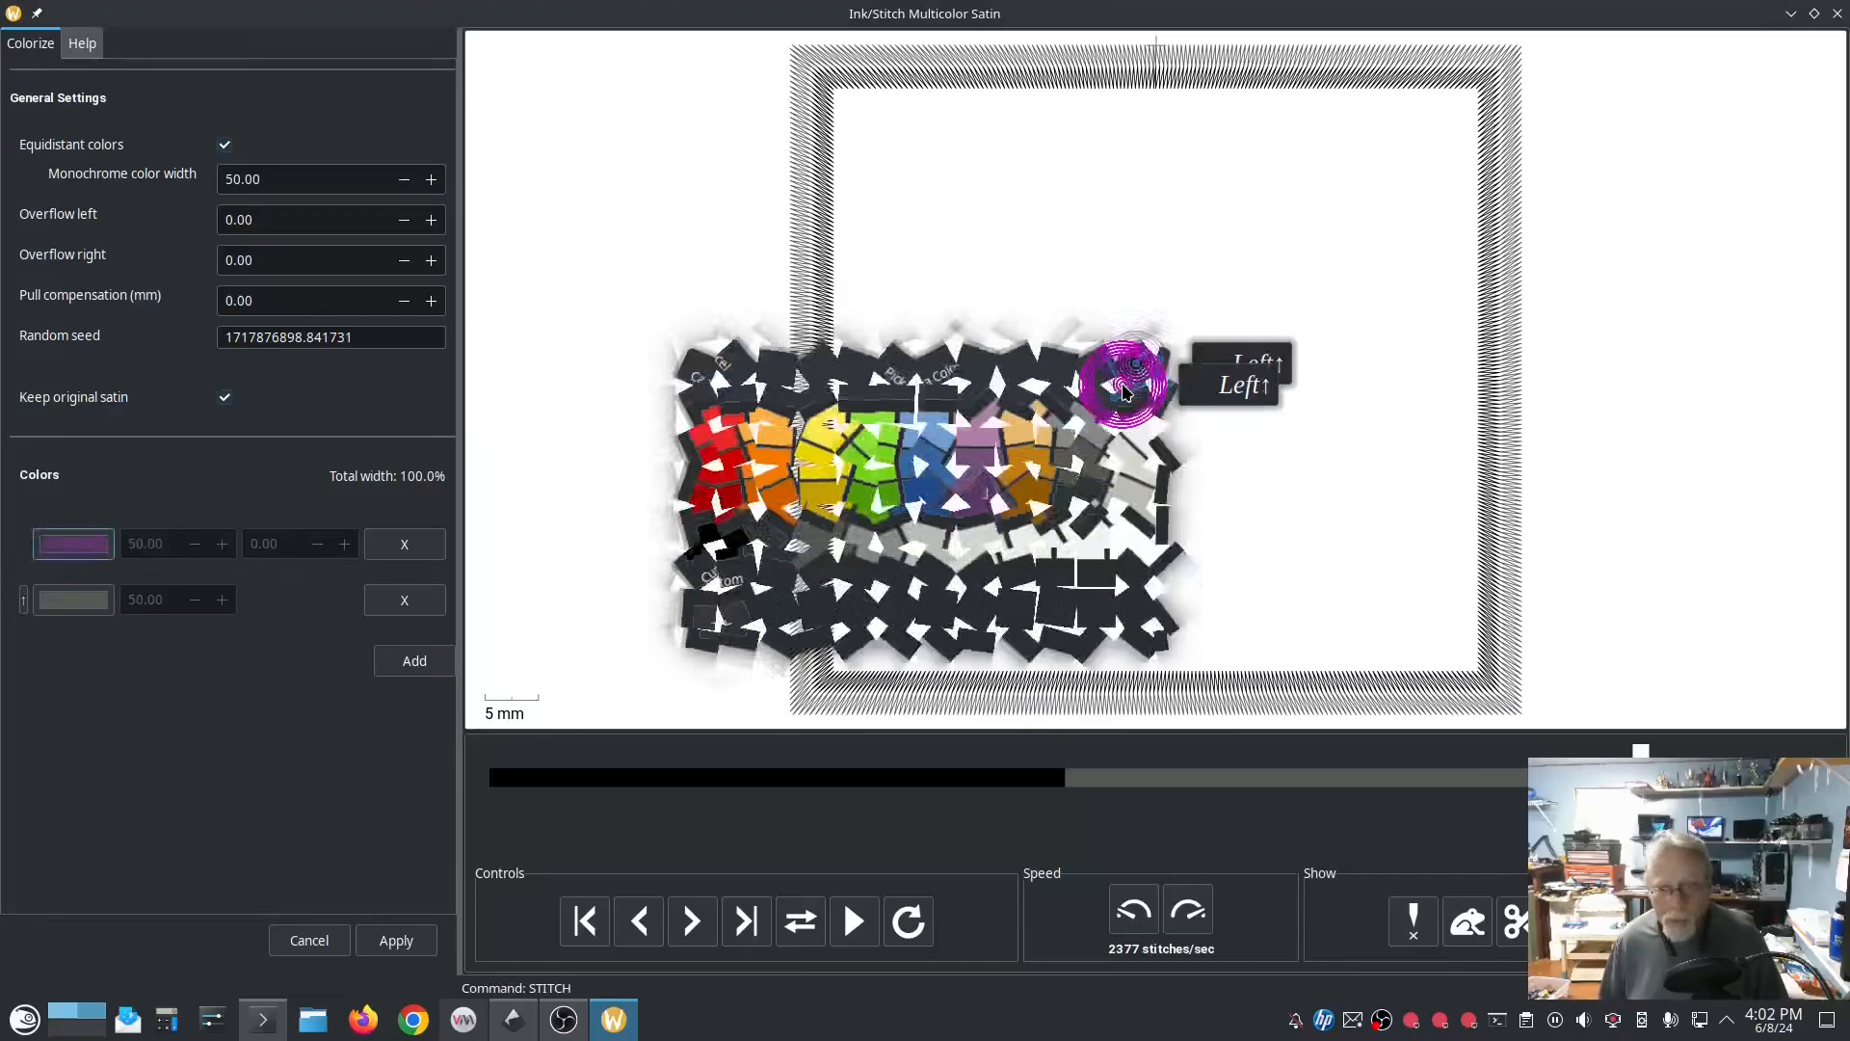
{"action": "left_click", "coordinate": [73, 599]}
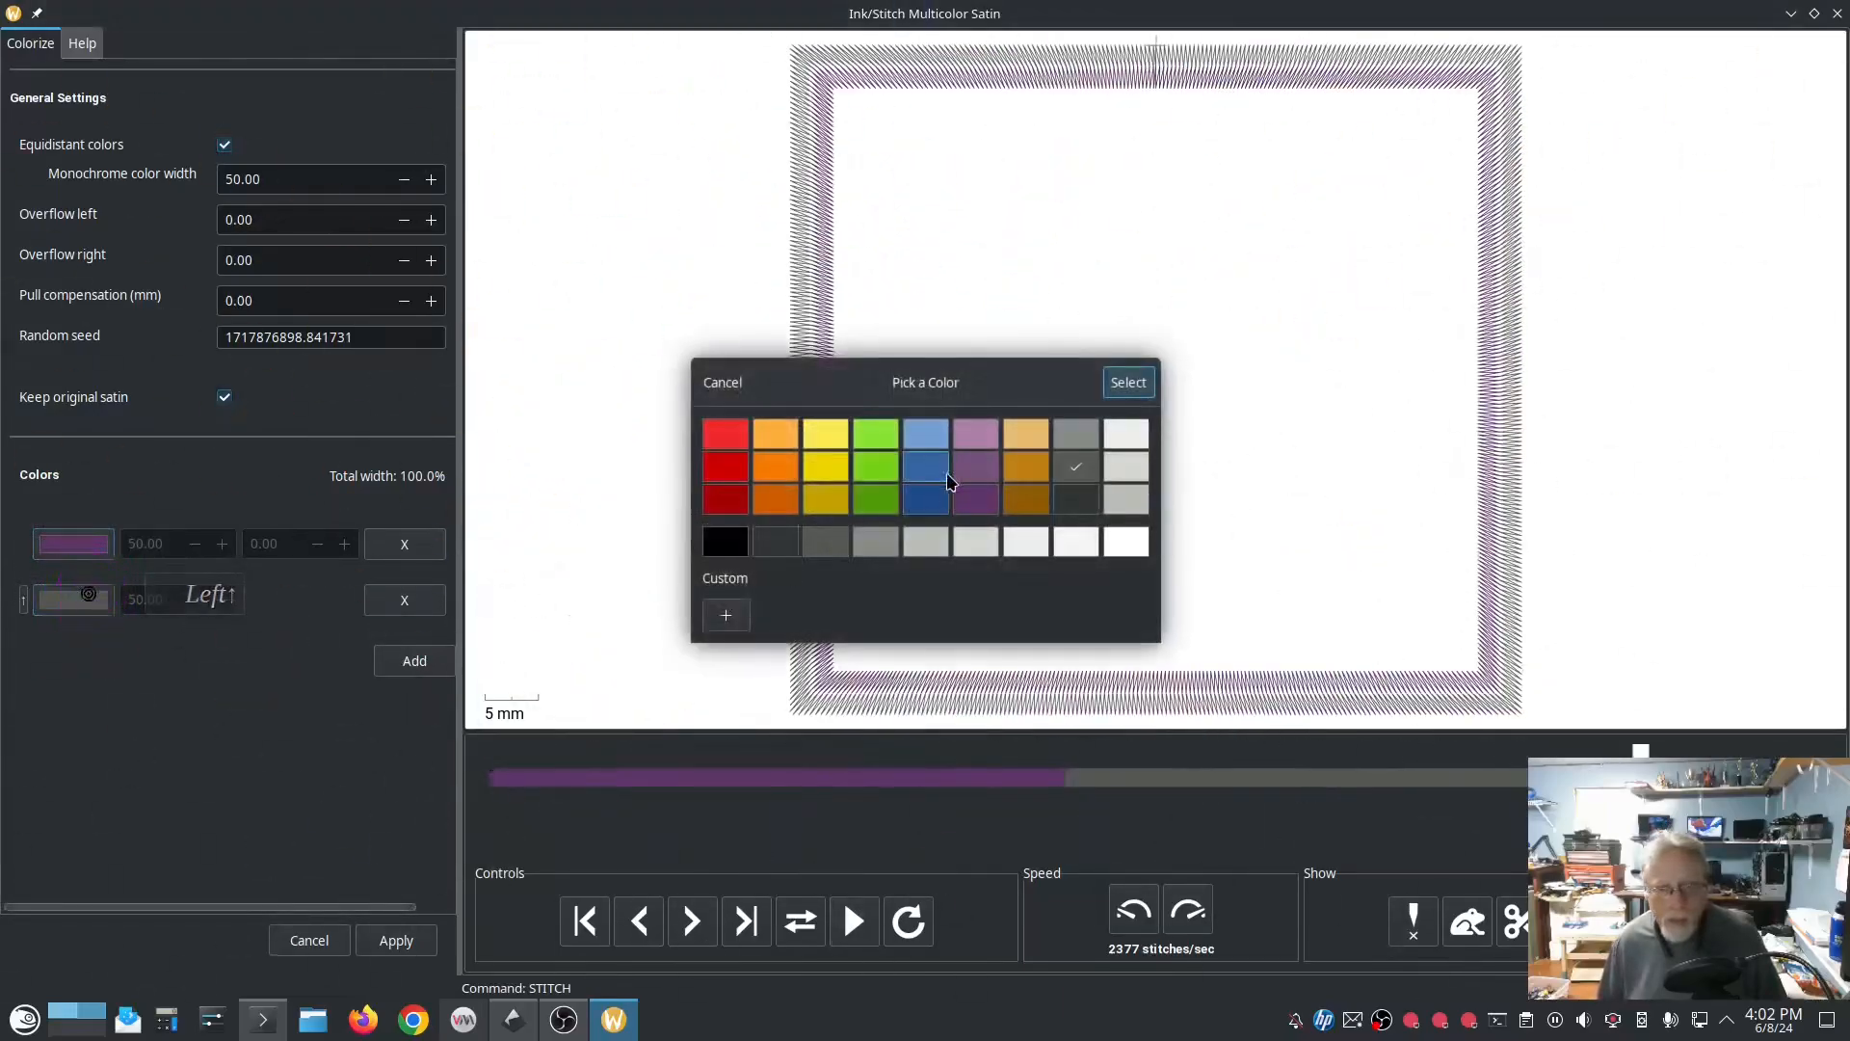
{"action": "left_click", "coordinate": [974, 439]}
{"action": "left_click", "coordinate": [1127, 382]}
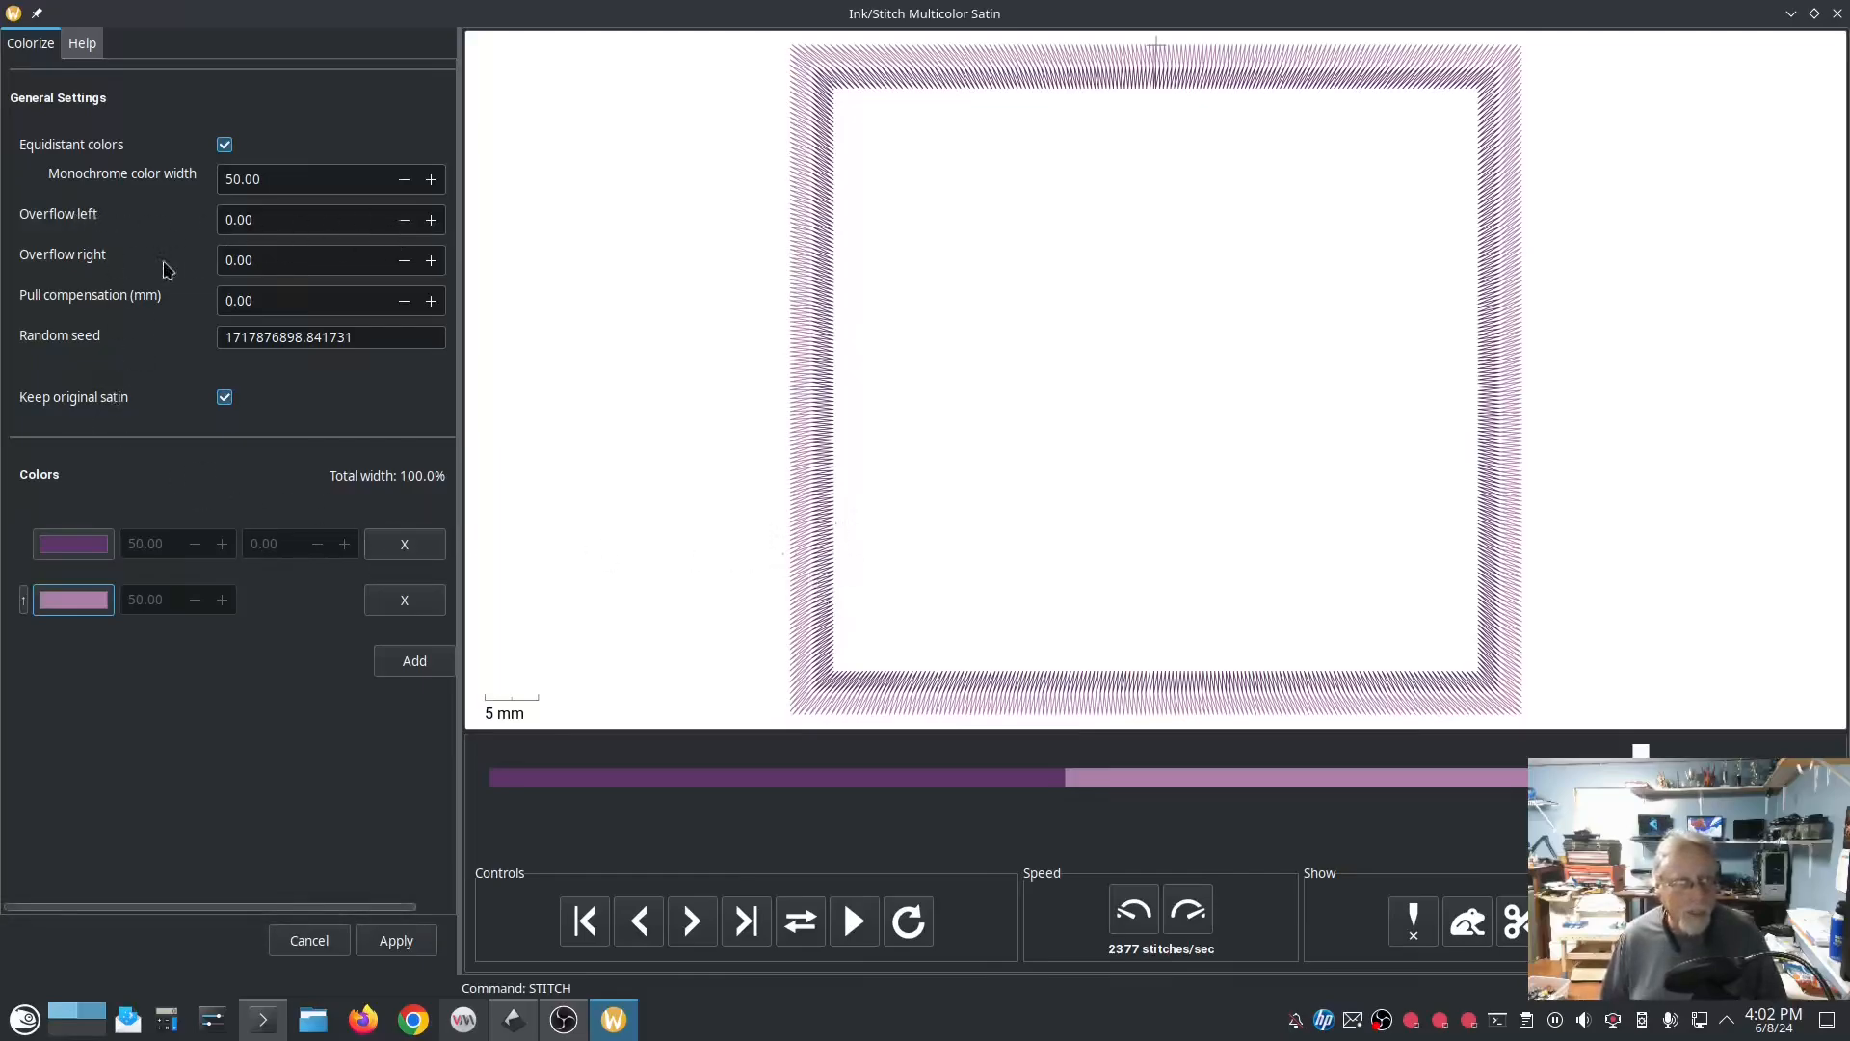
Step: Set the multicolor satin's left overflow to 1.20, right overflow to 0.50 and pull compensation to 0.20 mm
{"action": "left_click", "coordinate": [431, 223]}
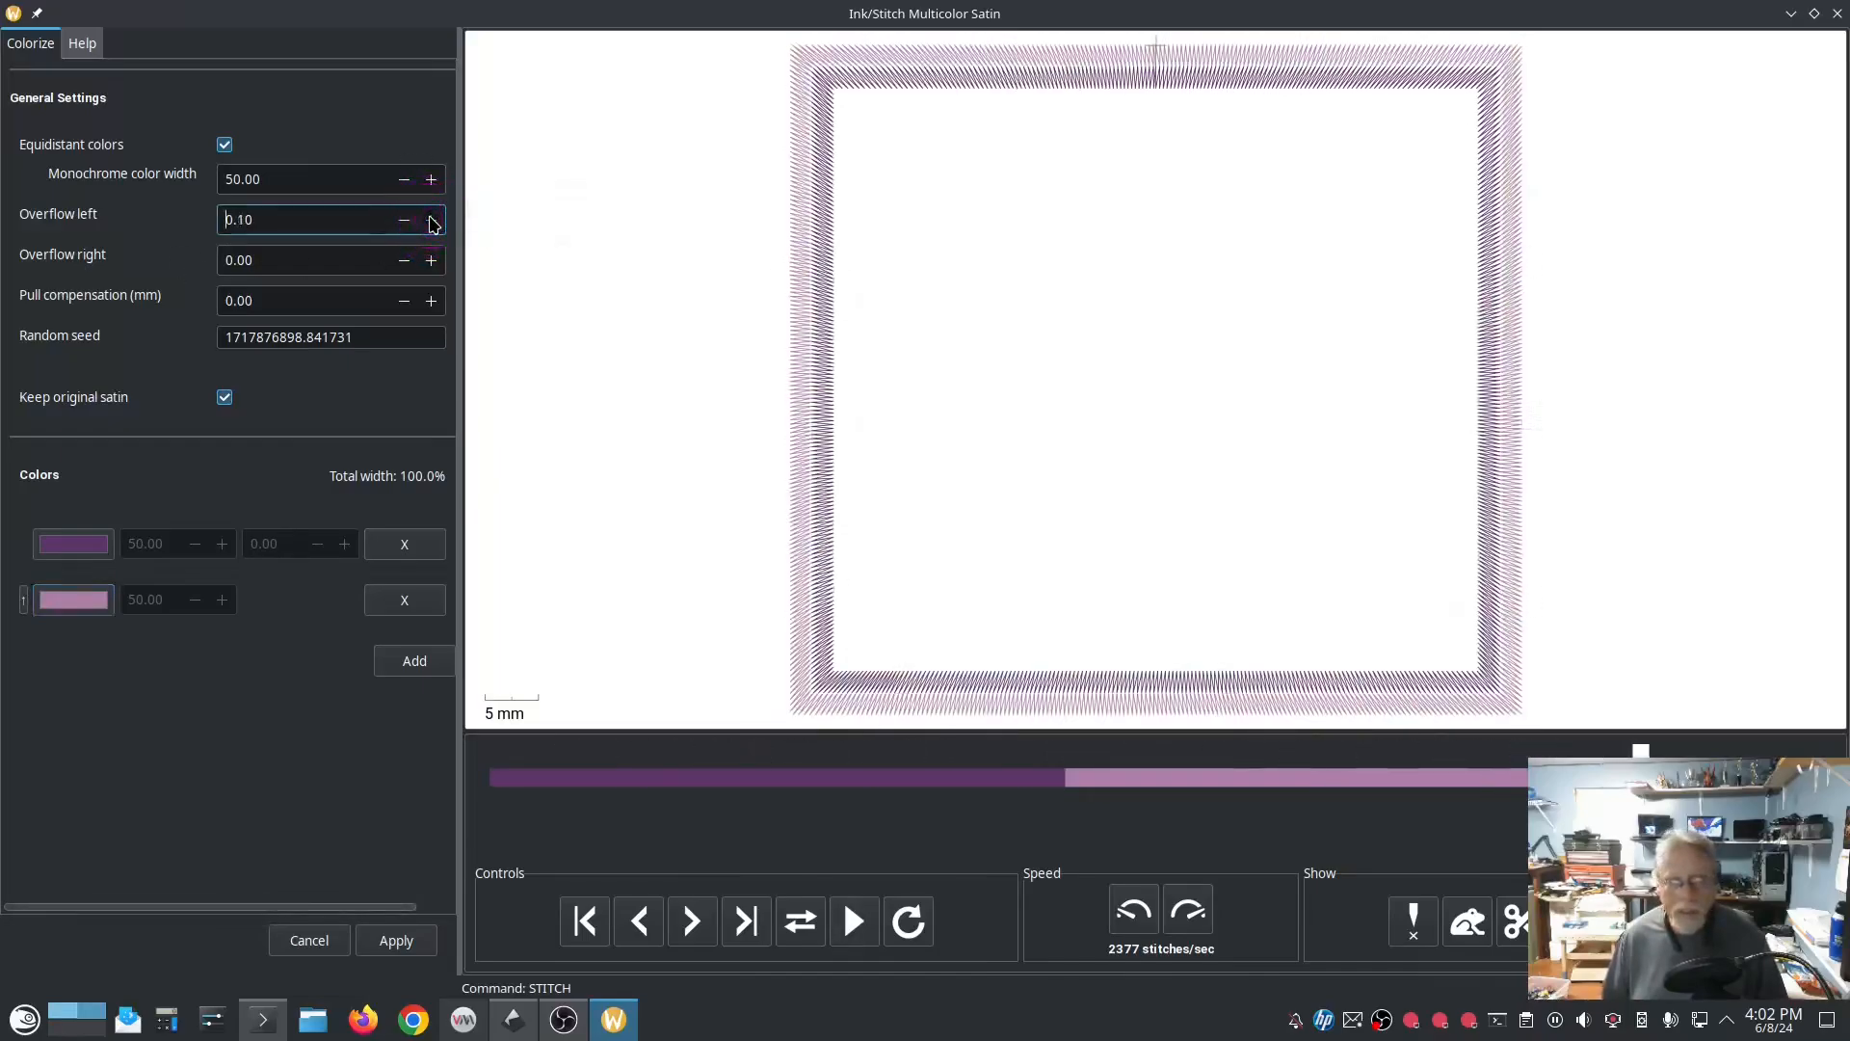
{"action": "left_click", "coordinate": [431, 263]}
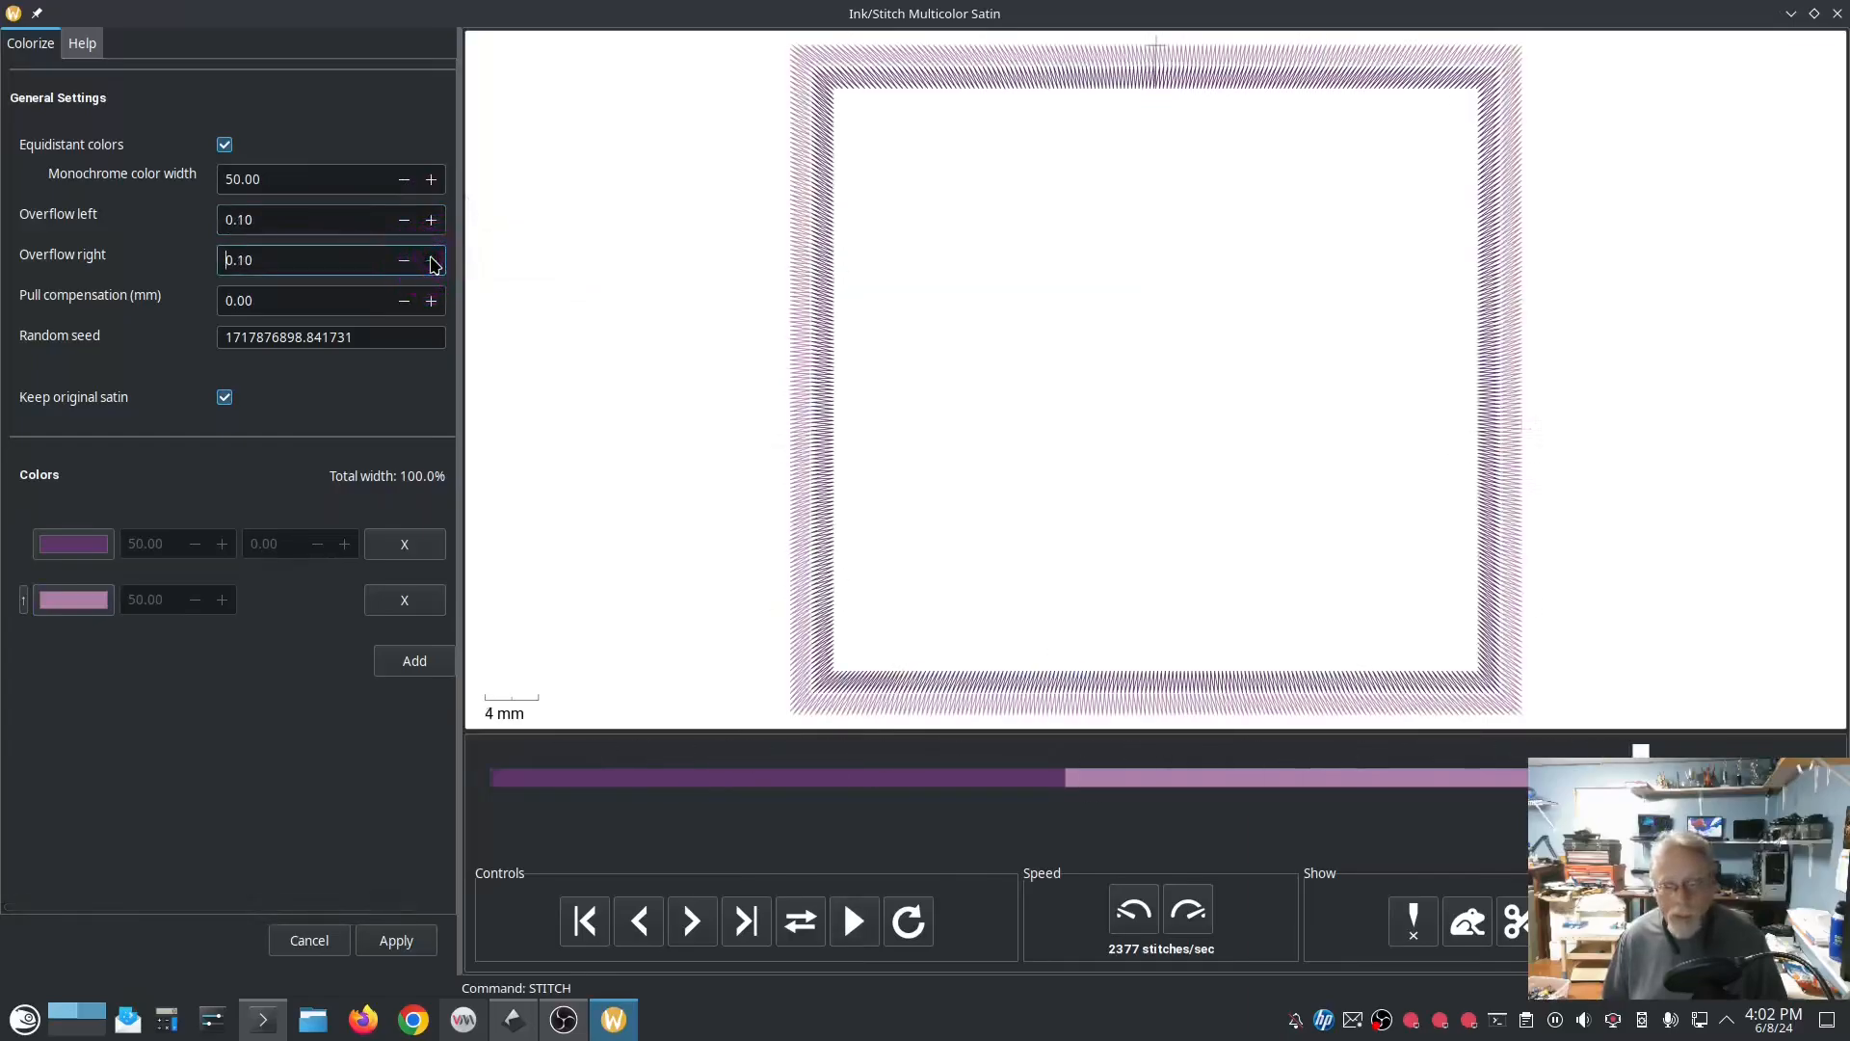
{"action": "left_click", "coordinate": [430, 224]}
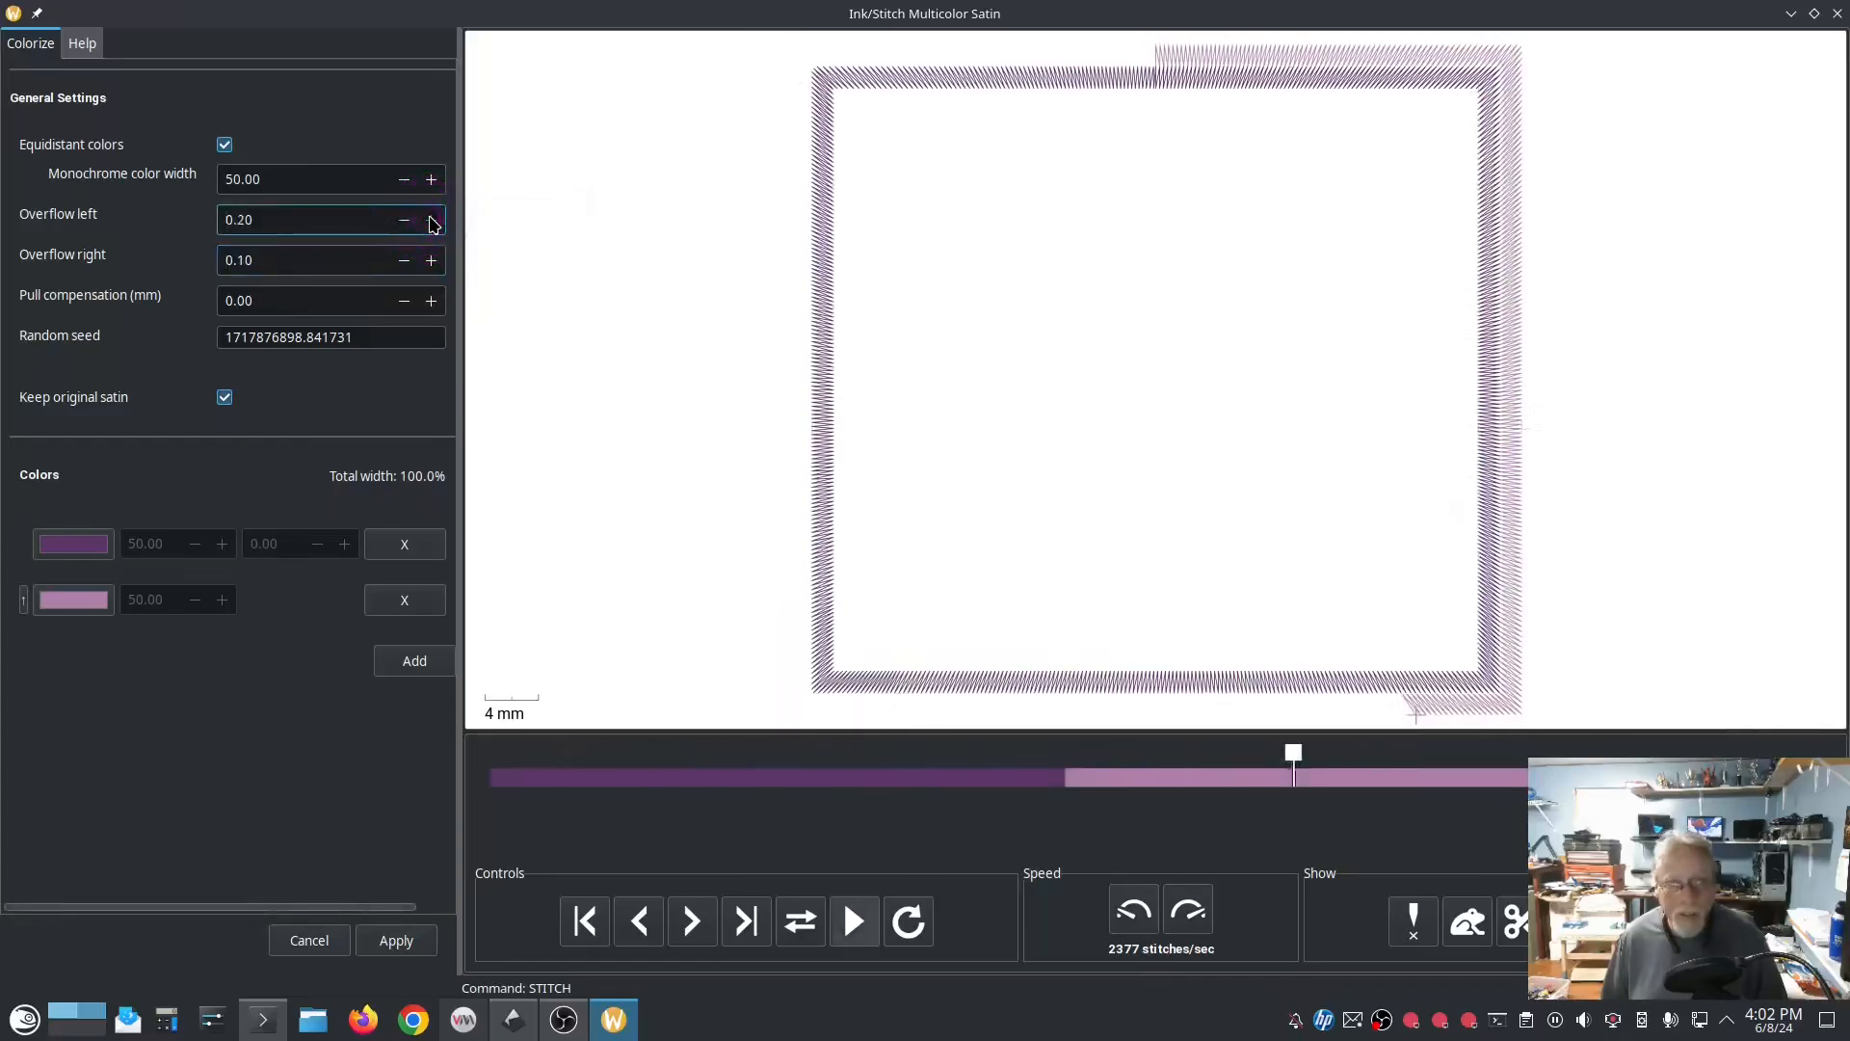
{"action": "left_click", "coordinate": [431, 266]}
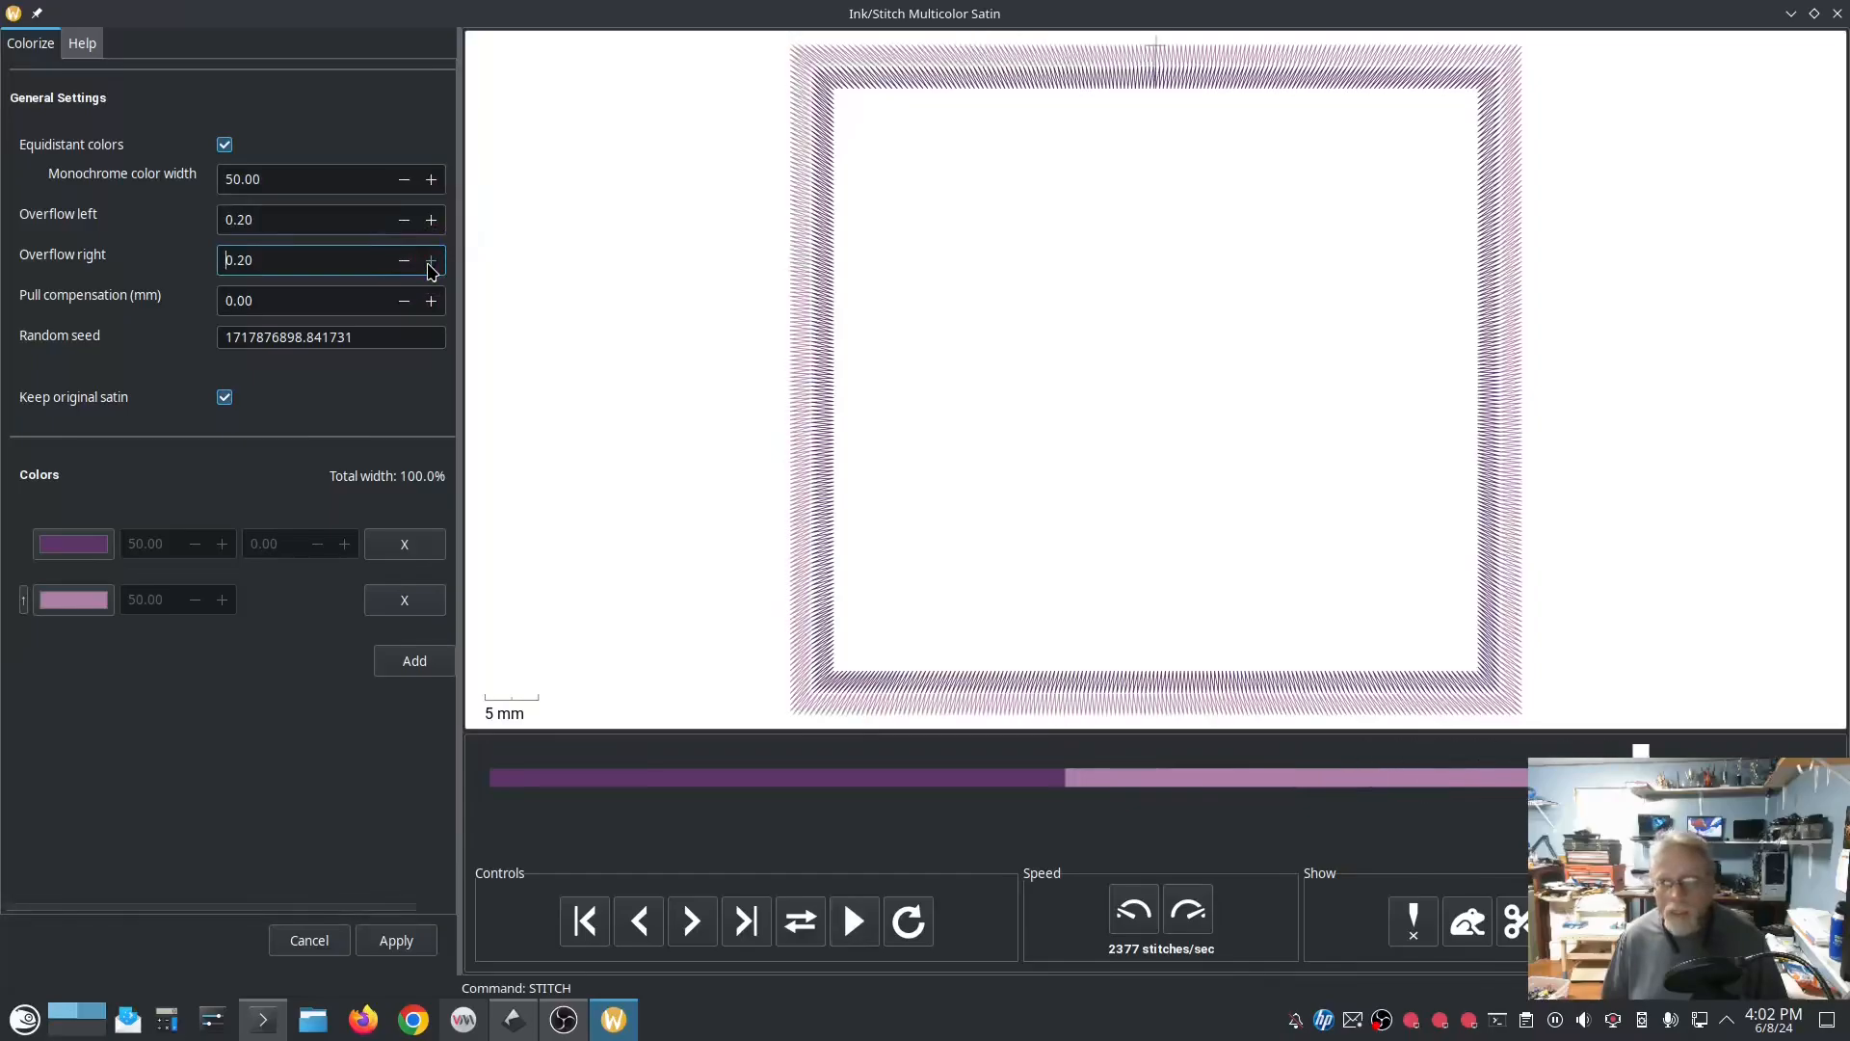
{"action": "left_click", "coordinate": [430, 262]}
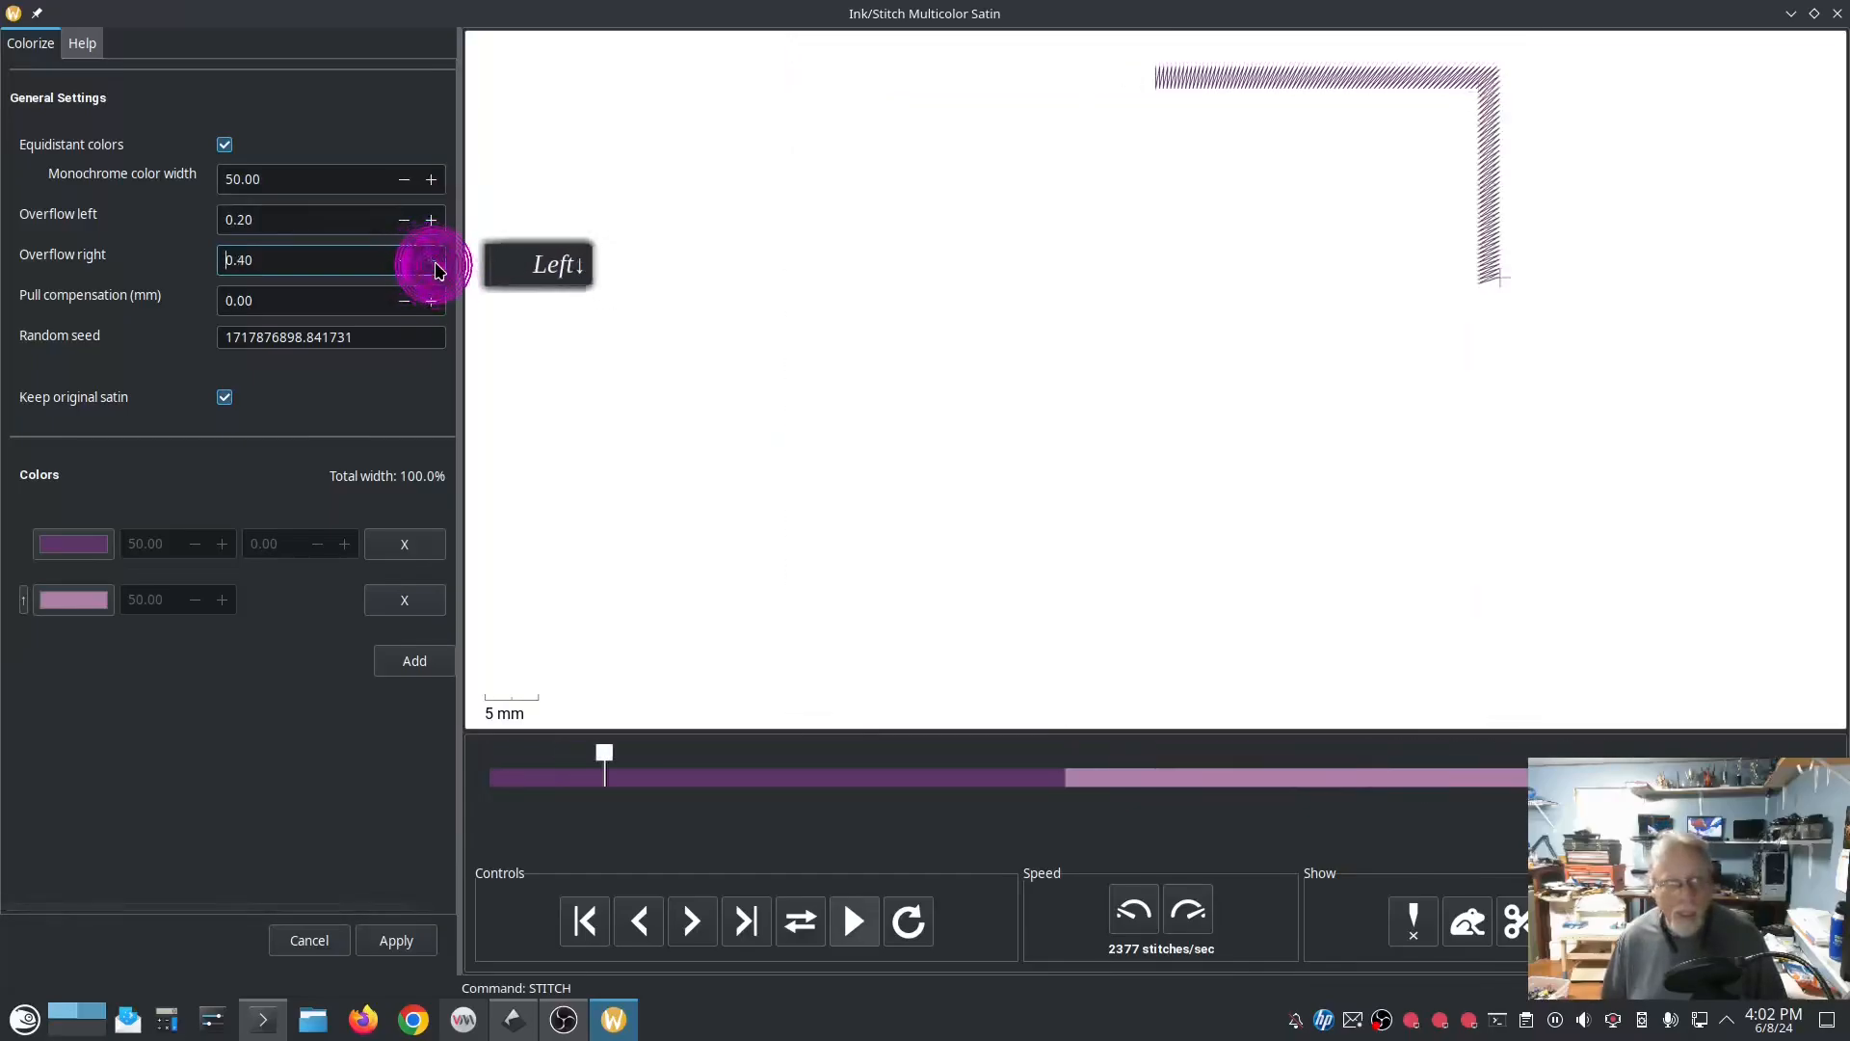
{"action": "left_click", "coordinate": [432, 262]}
{"action": "left_click", "coordinate": [434, 263]}
{"action": "left_click", "coordinate": [430, 219]}
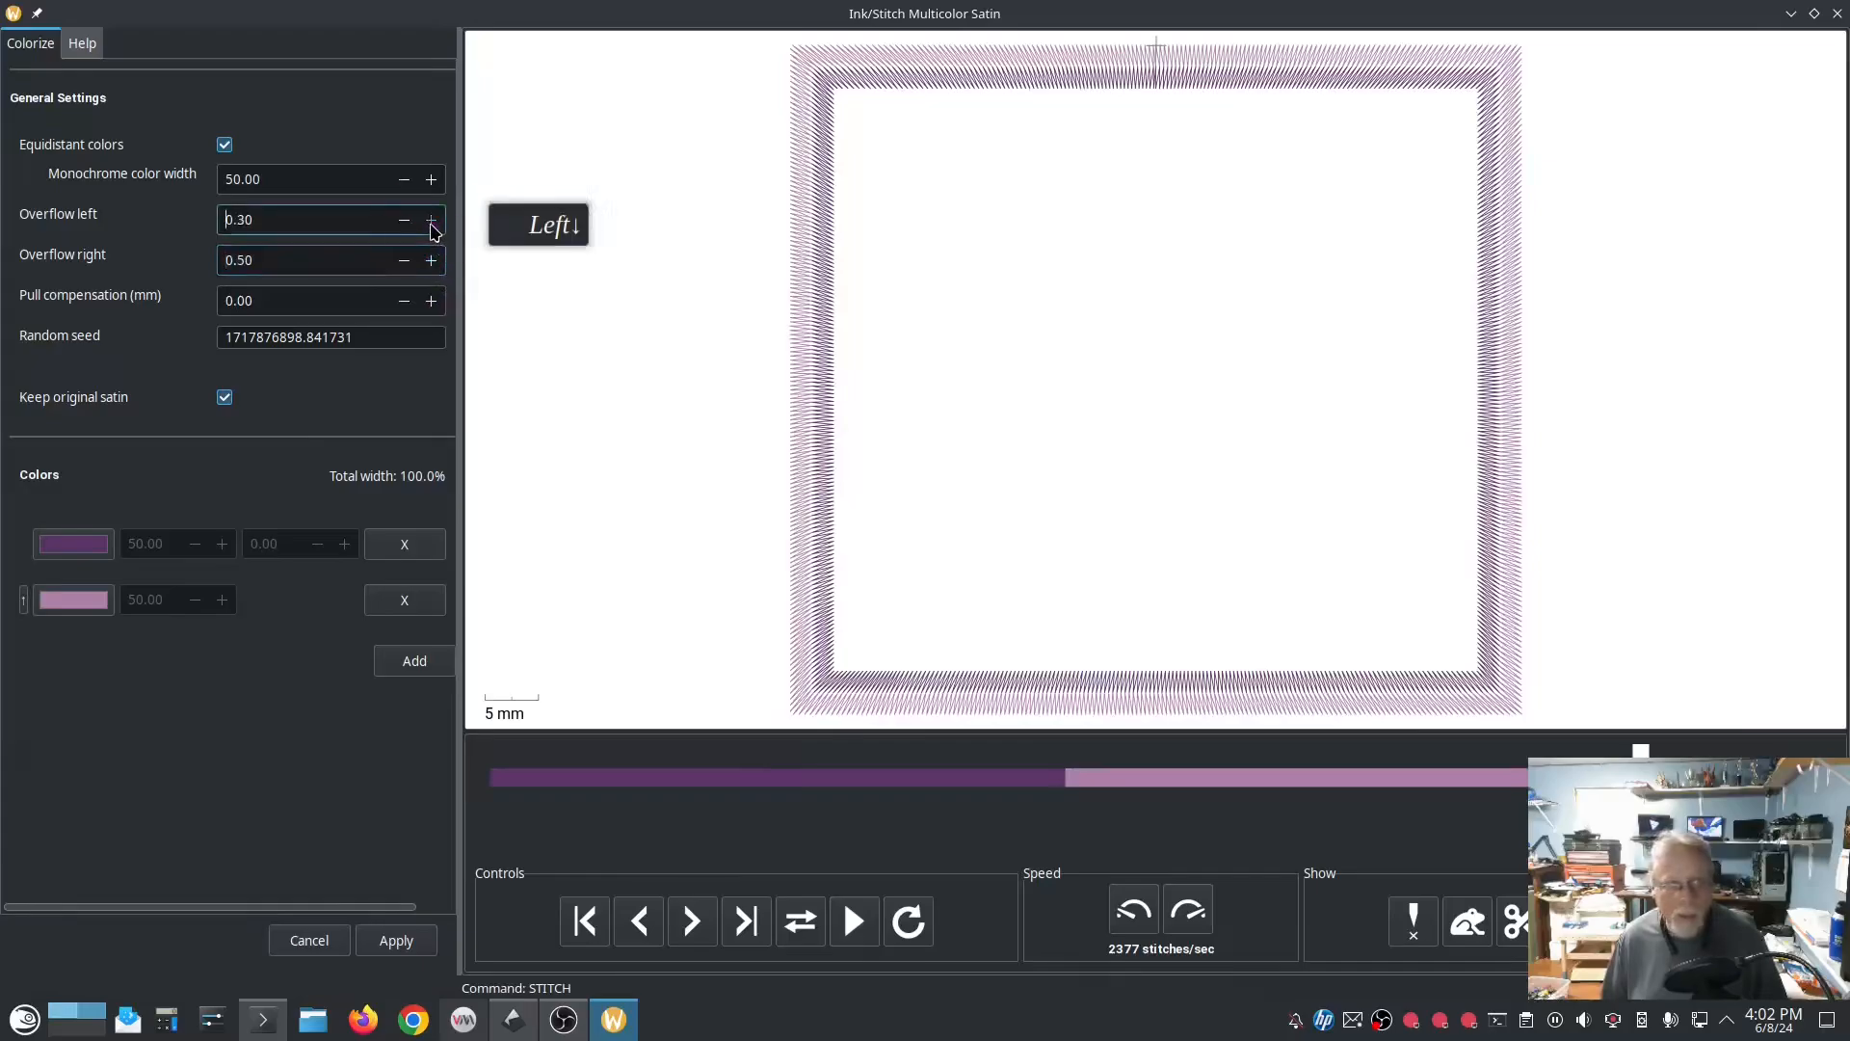
{"action": "left_click", "coordinate": [431, 220]}
{"action": "left_click", "coordinate": [431, 220]}
{"action": "left_click", "coordinate": [431, 220]}
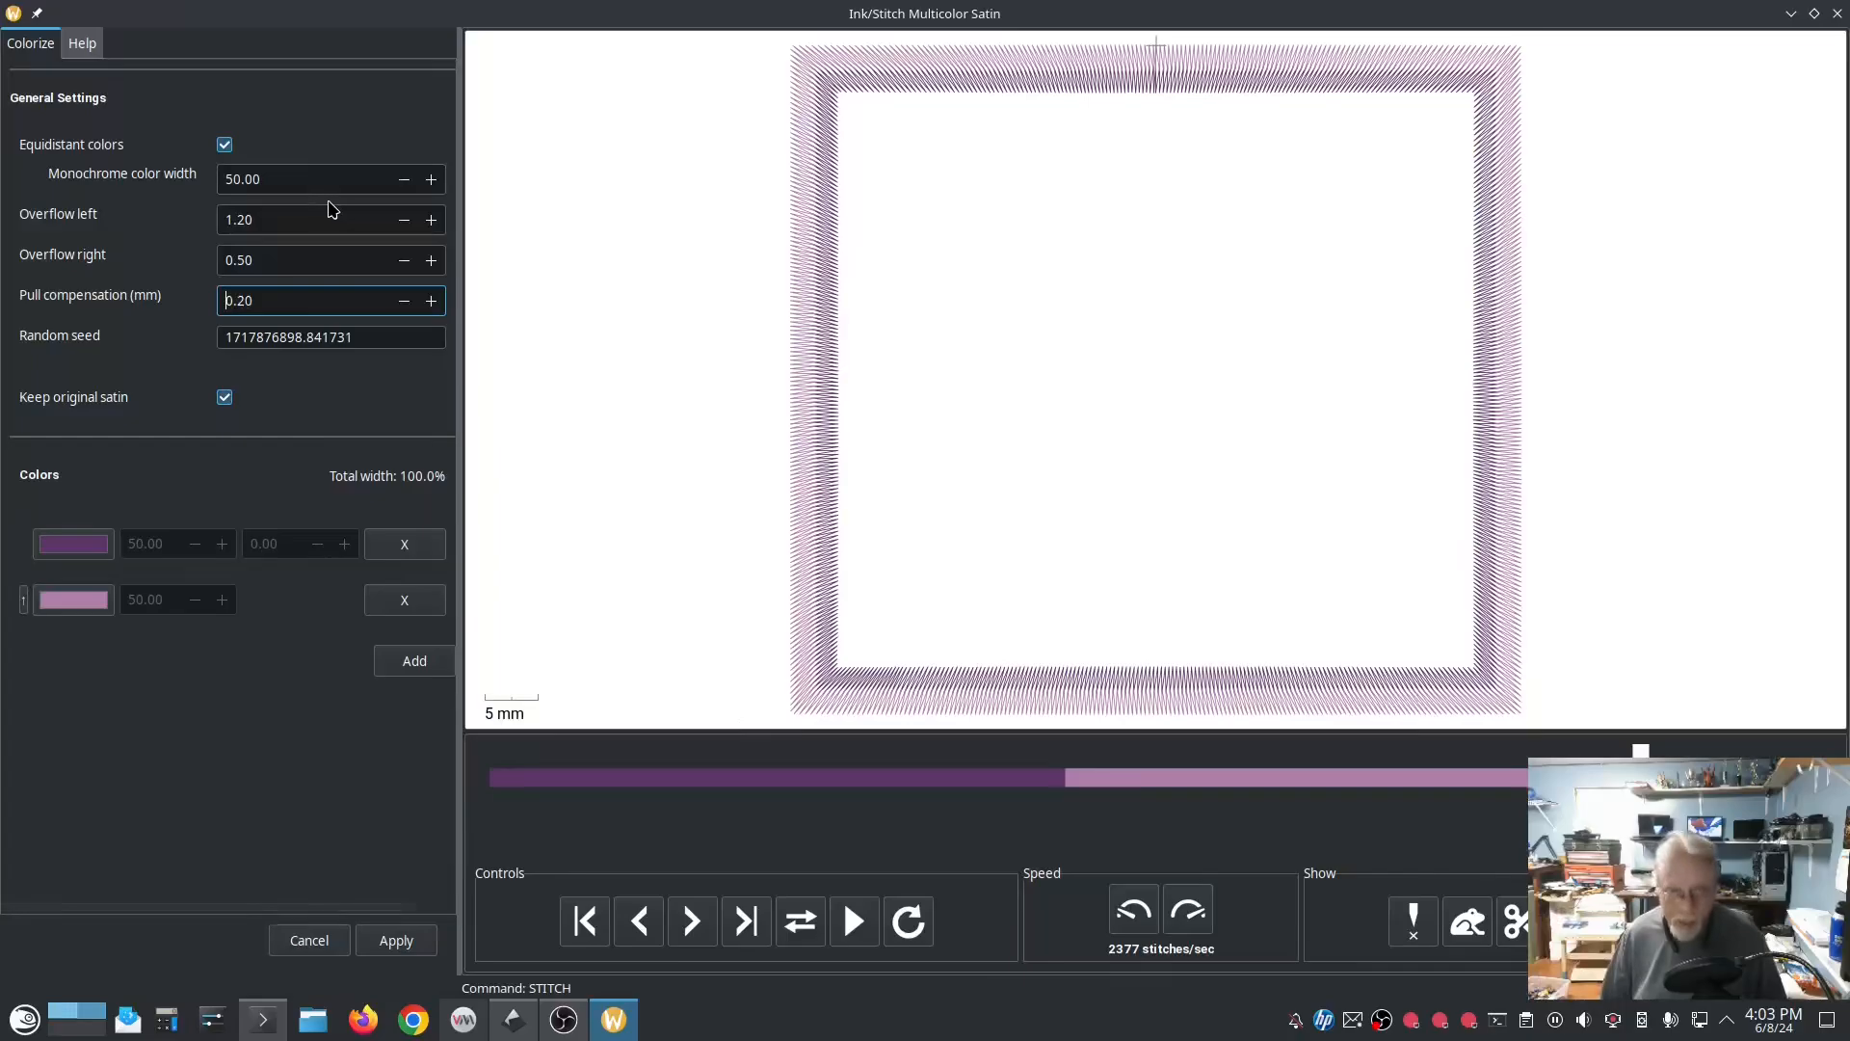
Step: Raise both the left and right overflow of the multicolor satin to 1.50
{"action": "left_click", "coordinate": [431, 260]}
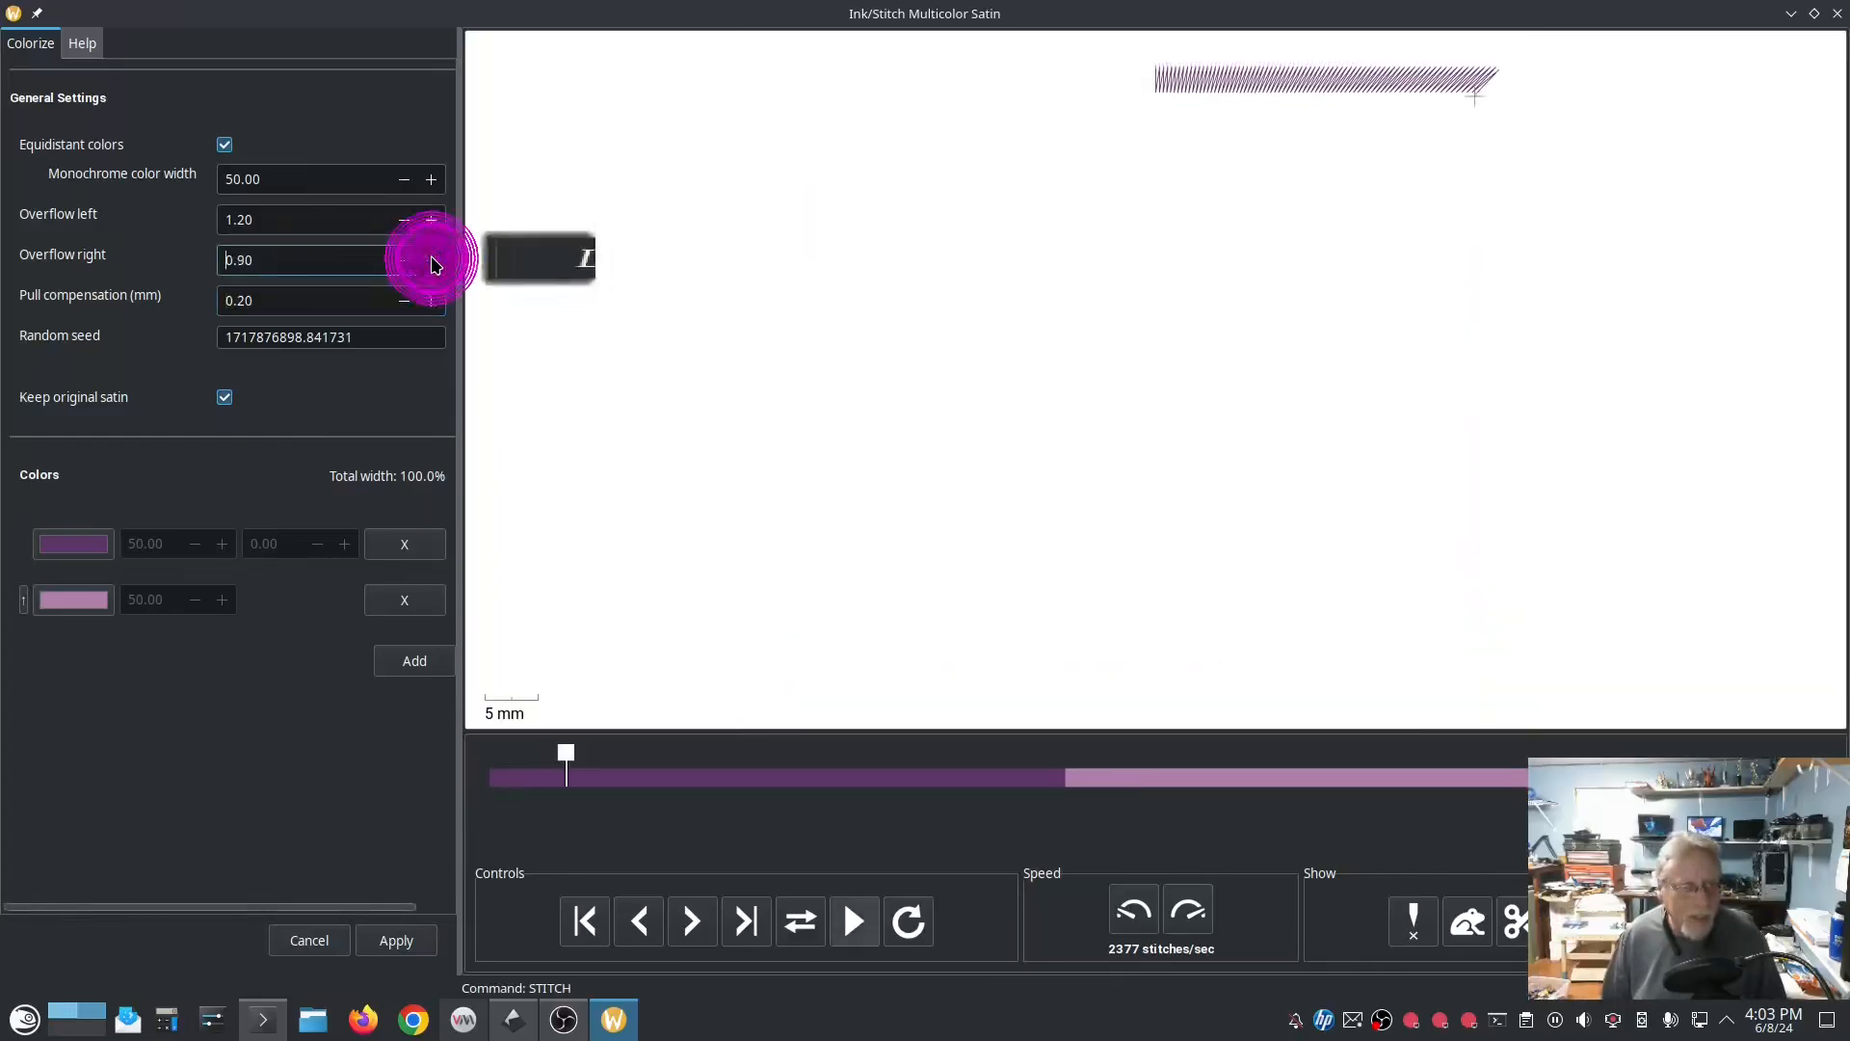
{"action": "left_click", "coordinate": [431, 261]}
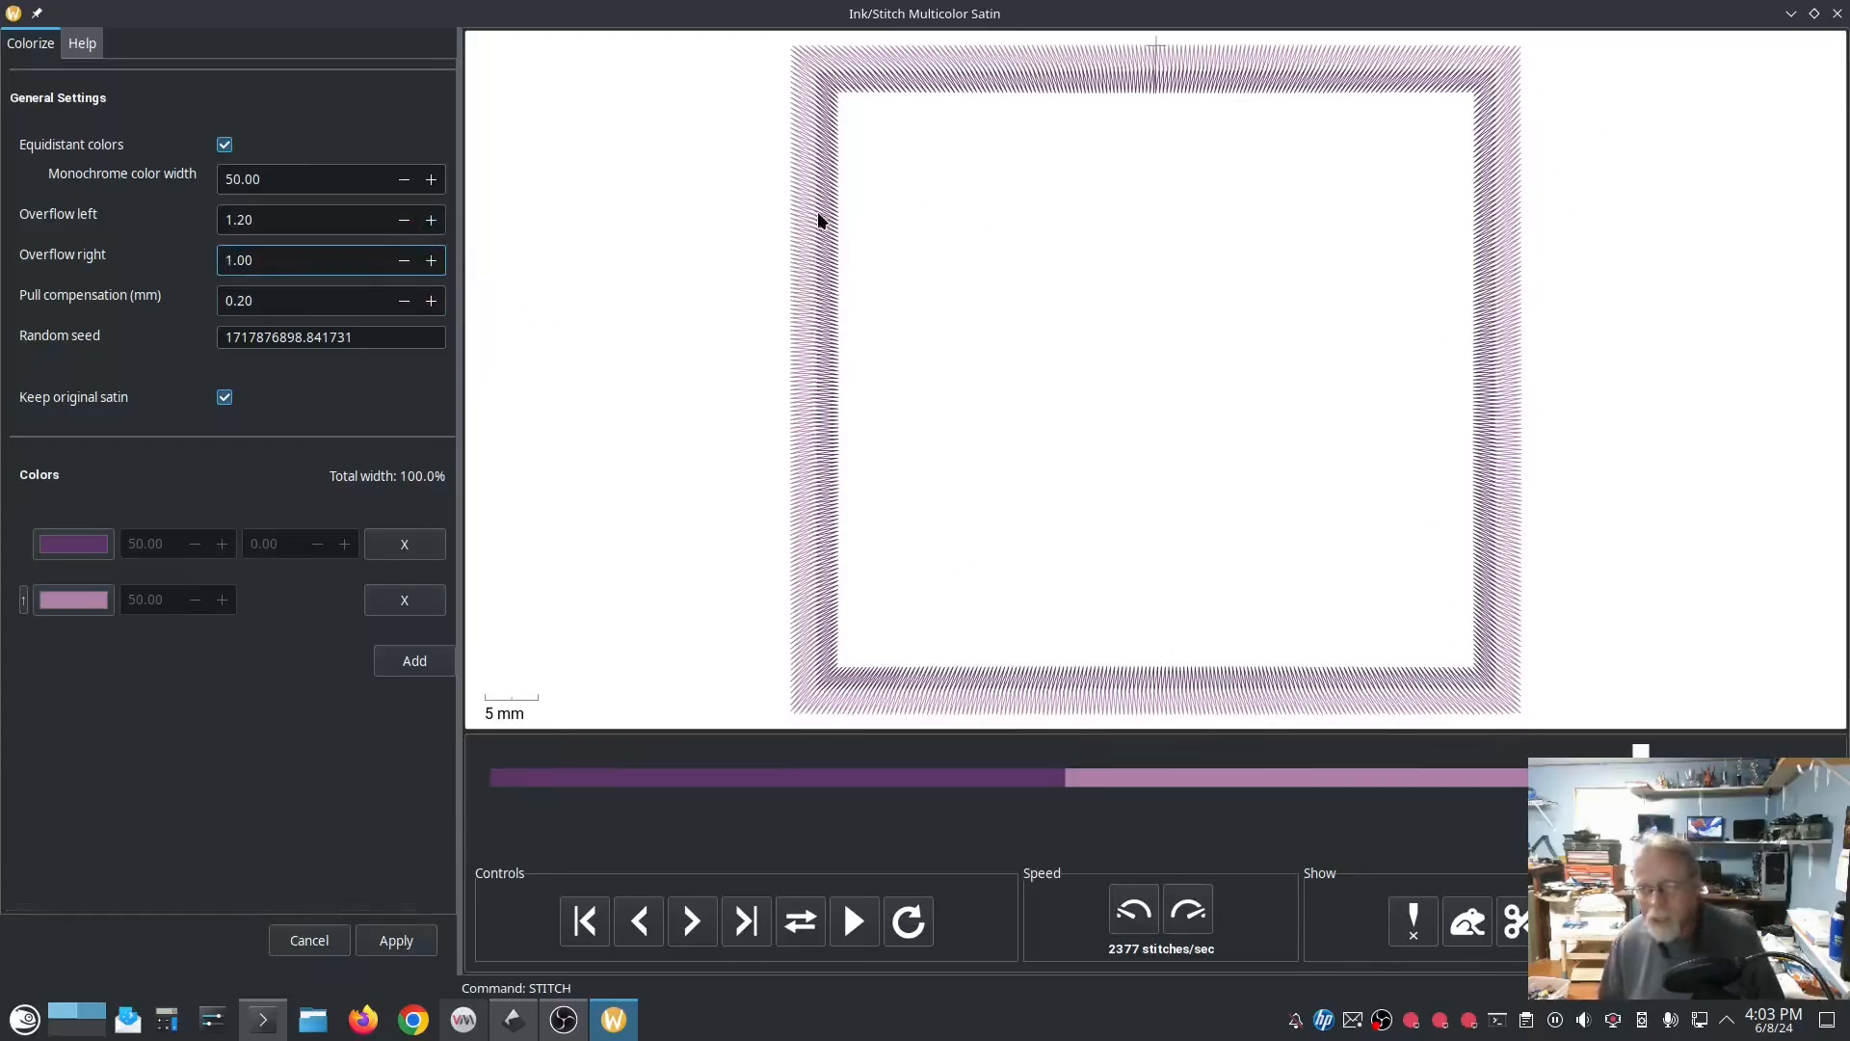
{"action": "left_click", "coordinate": [431, 260]}
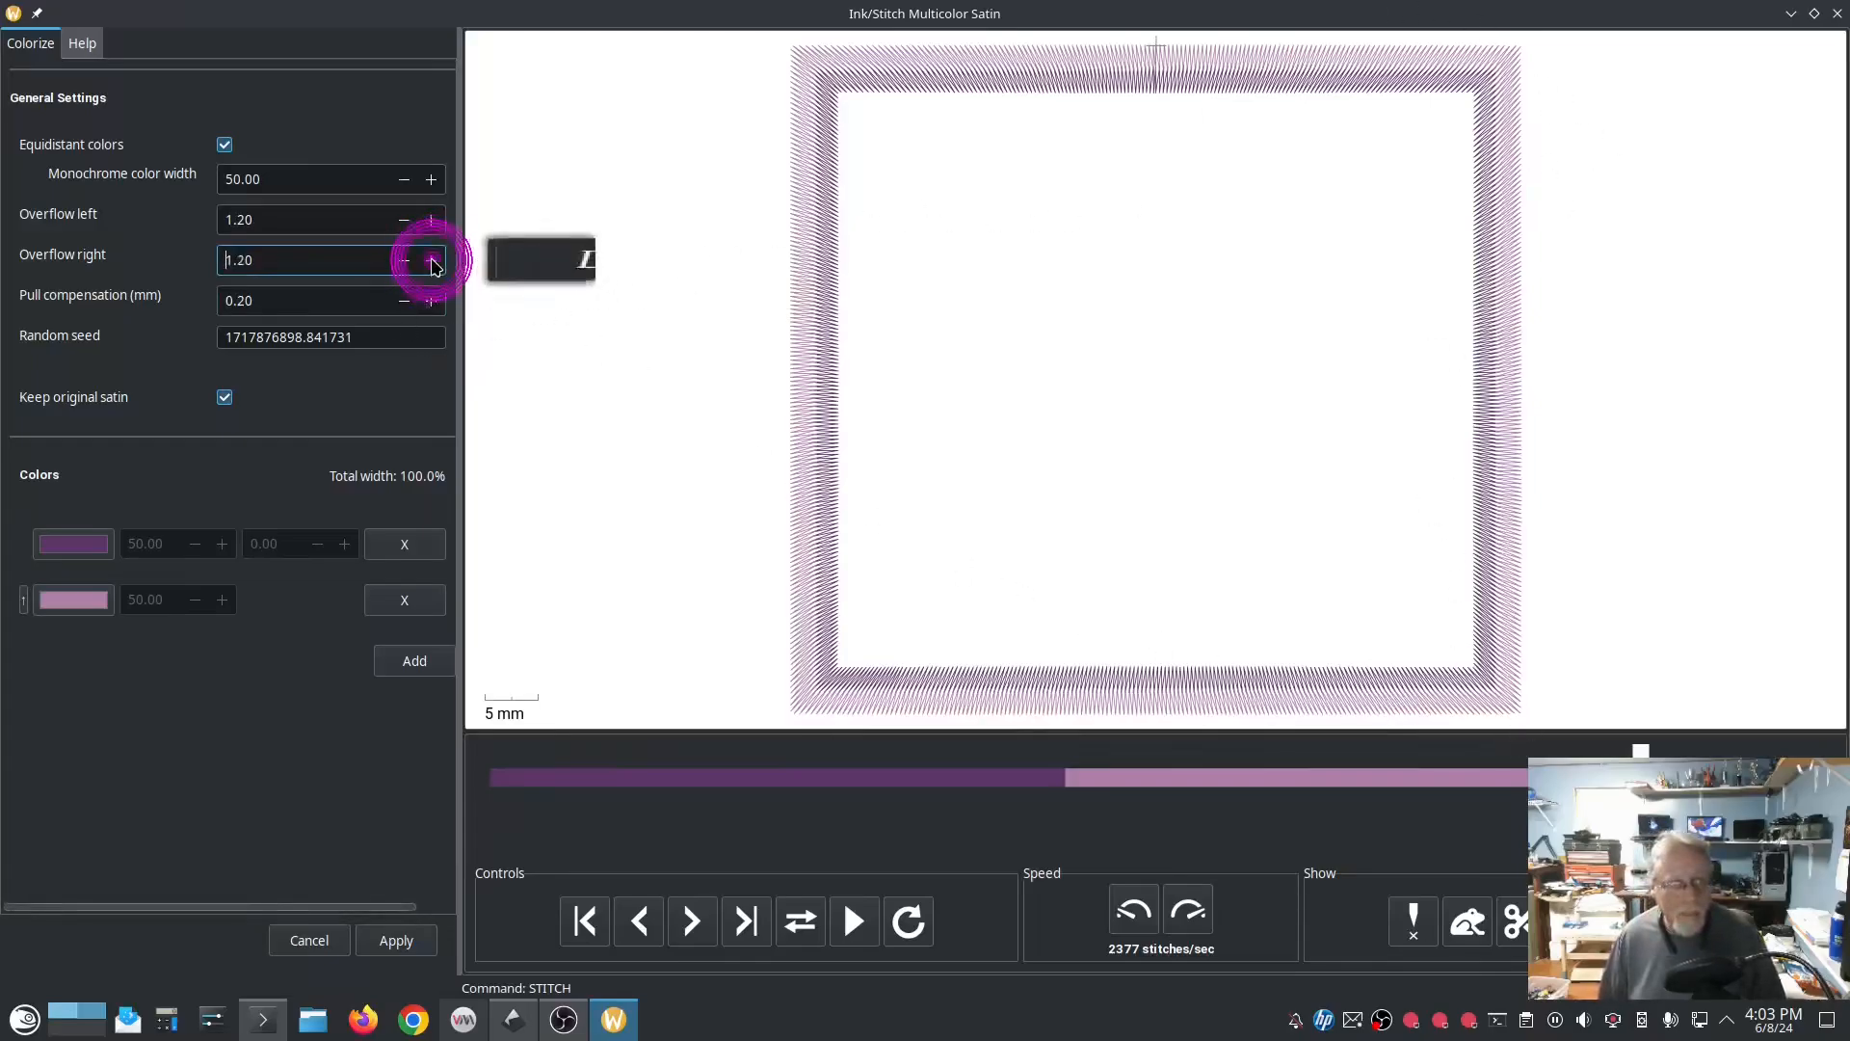
{"action": "left_click", "coordinate": [431, 261]}
{"action": "left_click", "coordinate": [431, 260]}
{"action": "left_click", "coordinate": [431, 260]}
{"action": "left_click", "coordinate": [430, 220]}
{"action": "left_click", "coordinate": [431, 220]}
{"action": "left_click", "coordinate": [430, 220]}
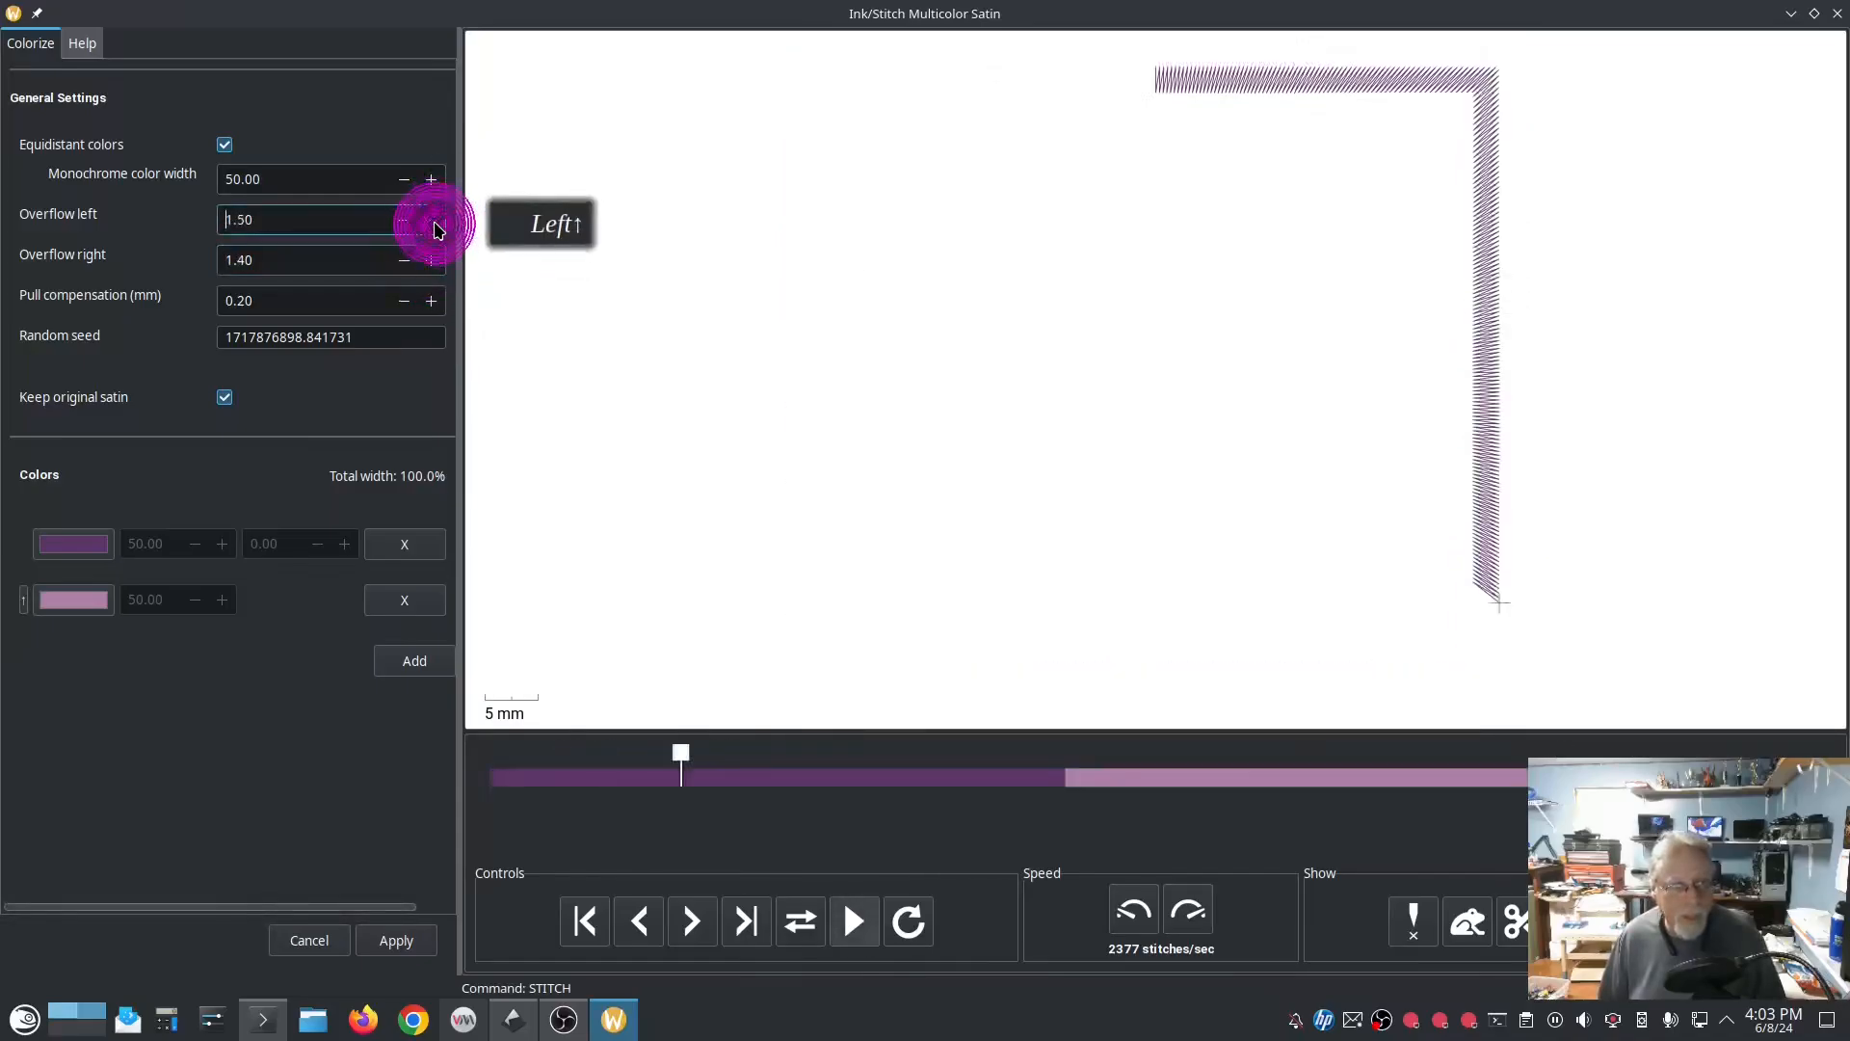
{"action": "left_click", "coordinate": [431, 261]}
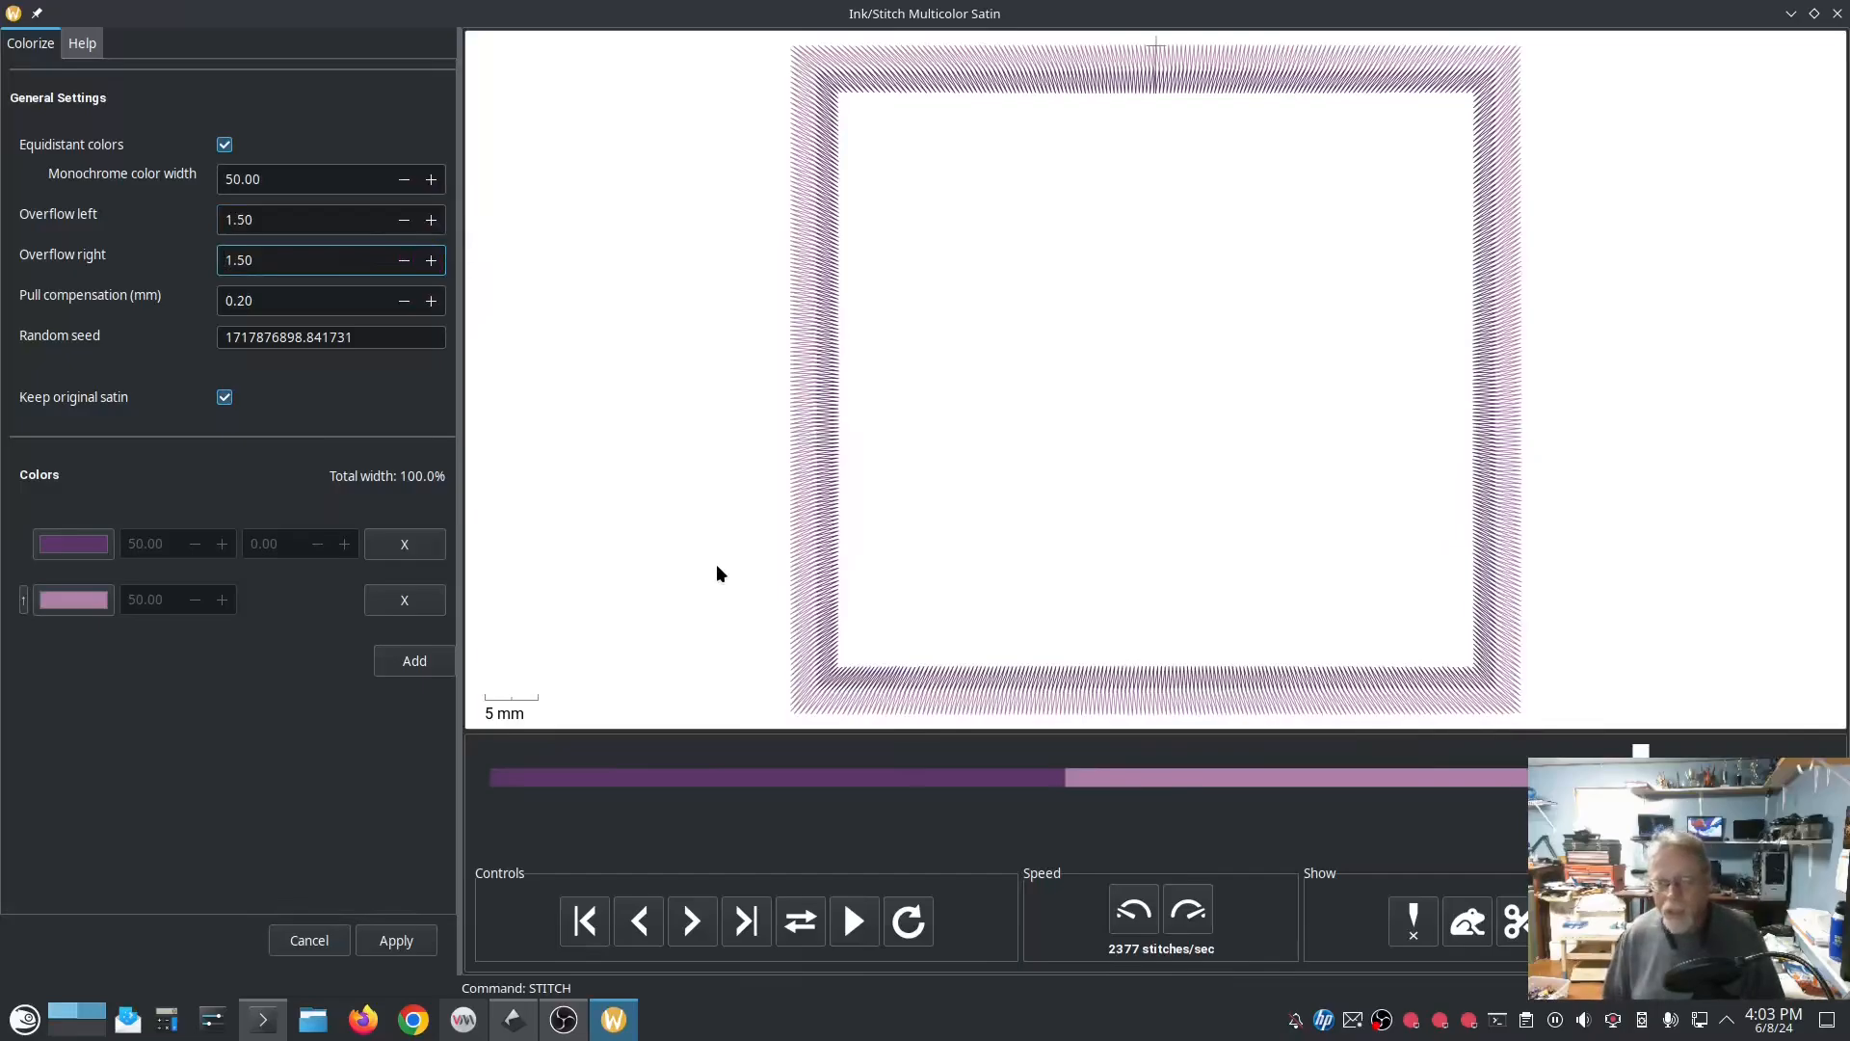
Step: Examine how the two purple stitch bands interlock along the frame's side, and apply the multicolor satin
{"action": "scroll", "coordinate": [836, 571], "scroll_direction": "up", "scroll_amount": 5}
{"action": "scroll", "coordinate": [820, 543], "scroll_direction": "up", "scroll_amount": 5}
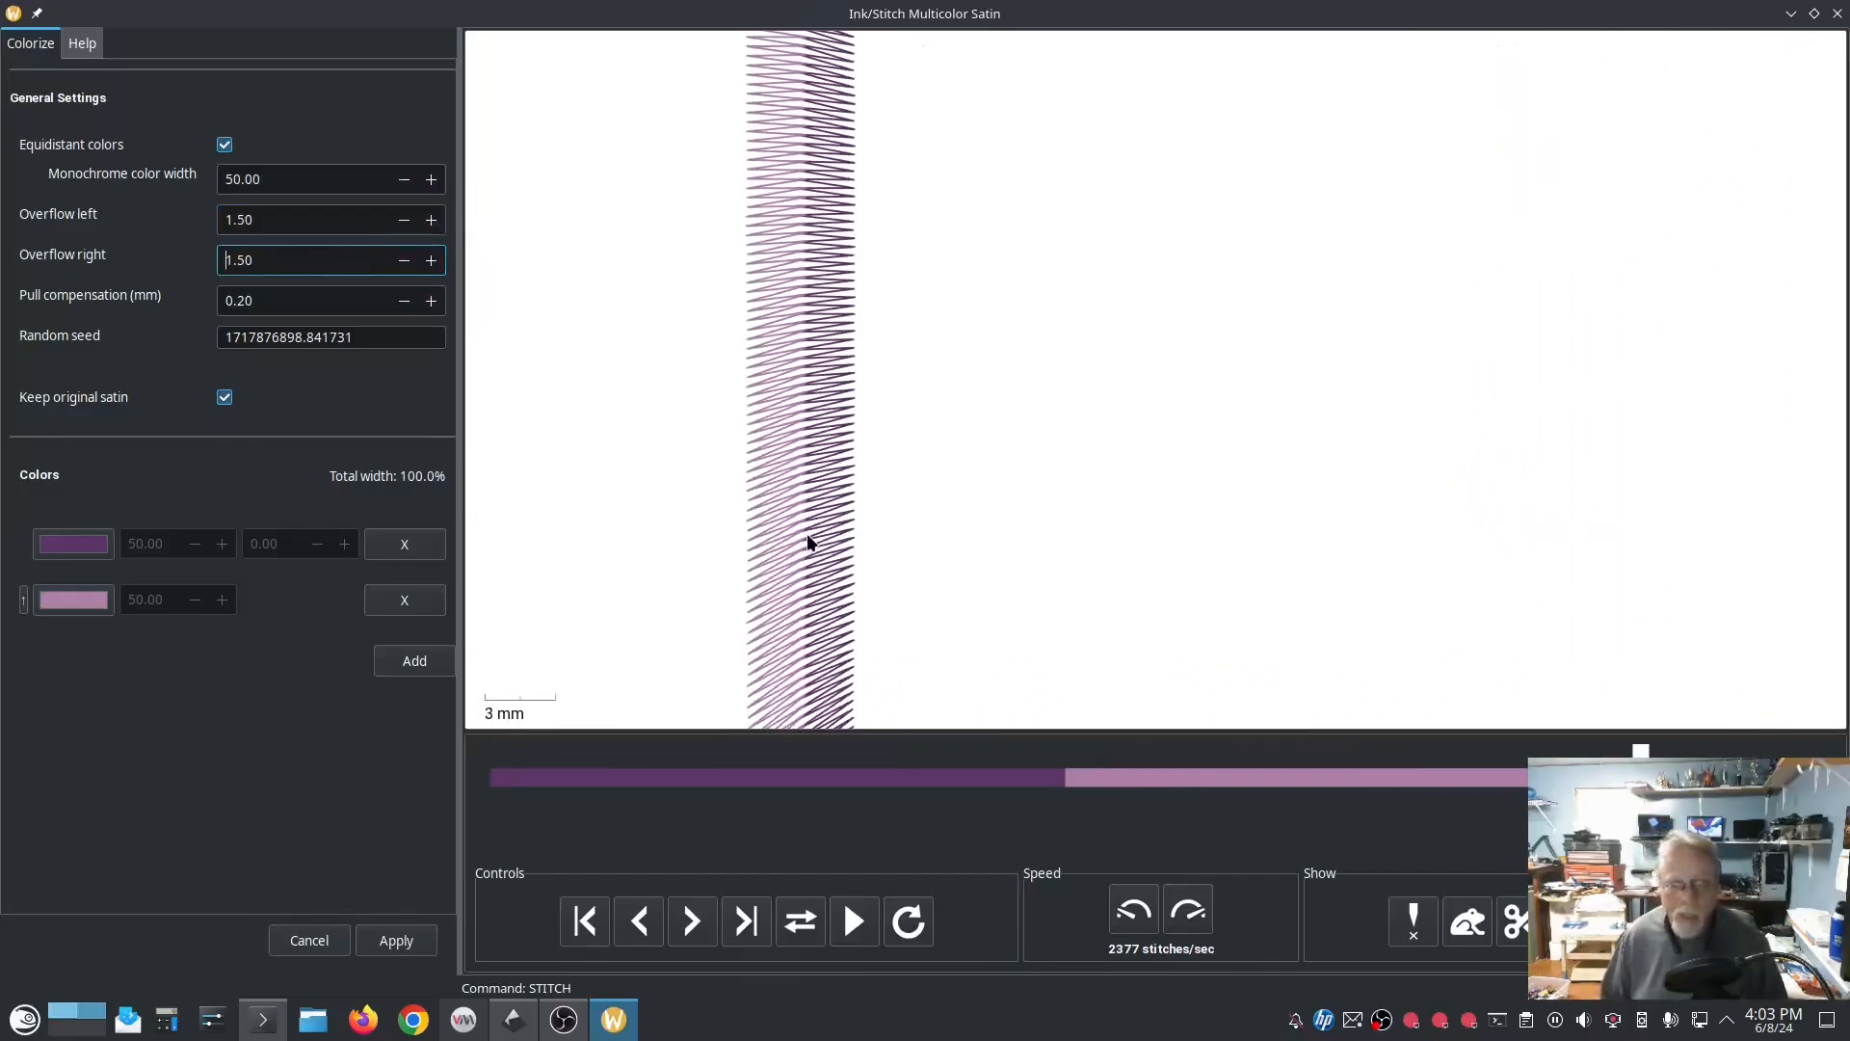
{"action": "scroll", "coordinate": [797, 528], "scroll_direction": "up", "scroll_amount": 5}
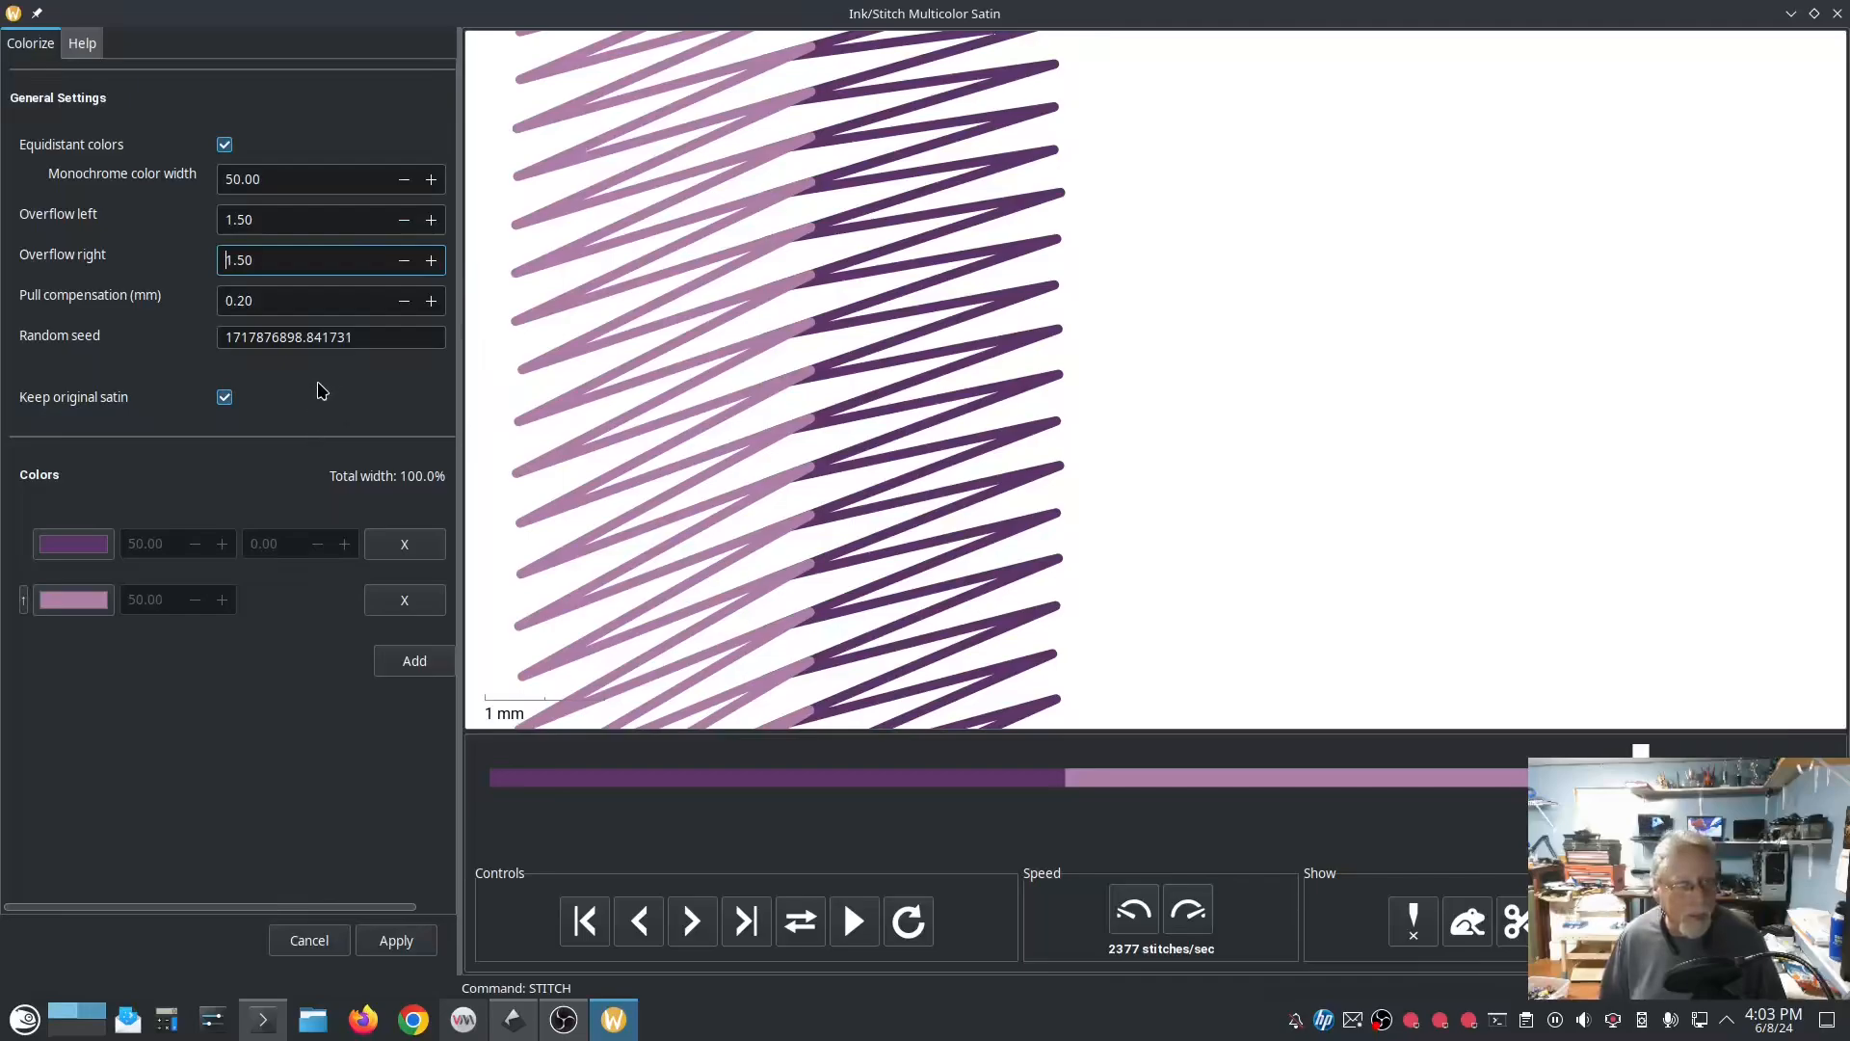
{"action": "scroll", "coordinate": [886, 525], "scroll_direction": "down", "scroll_amount": 4}
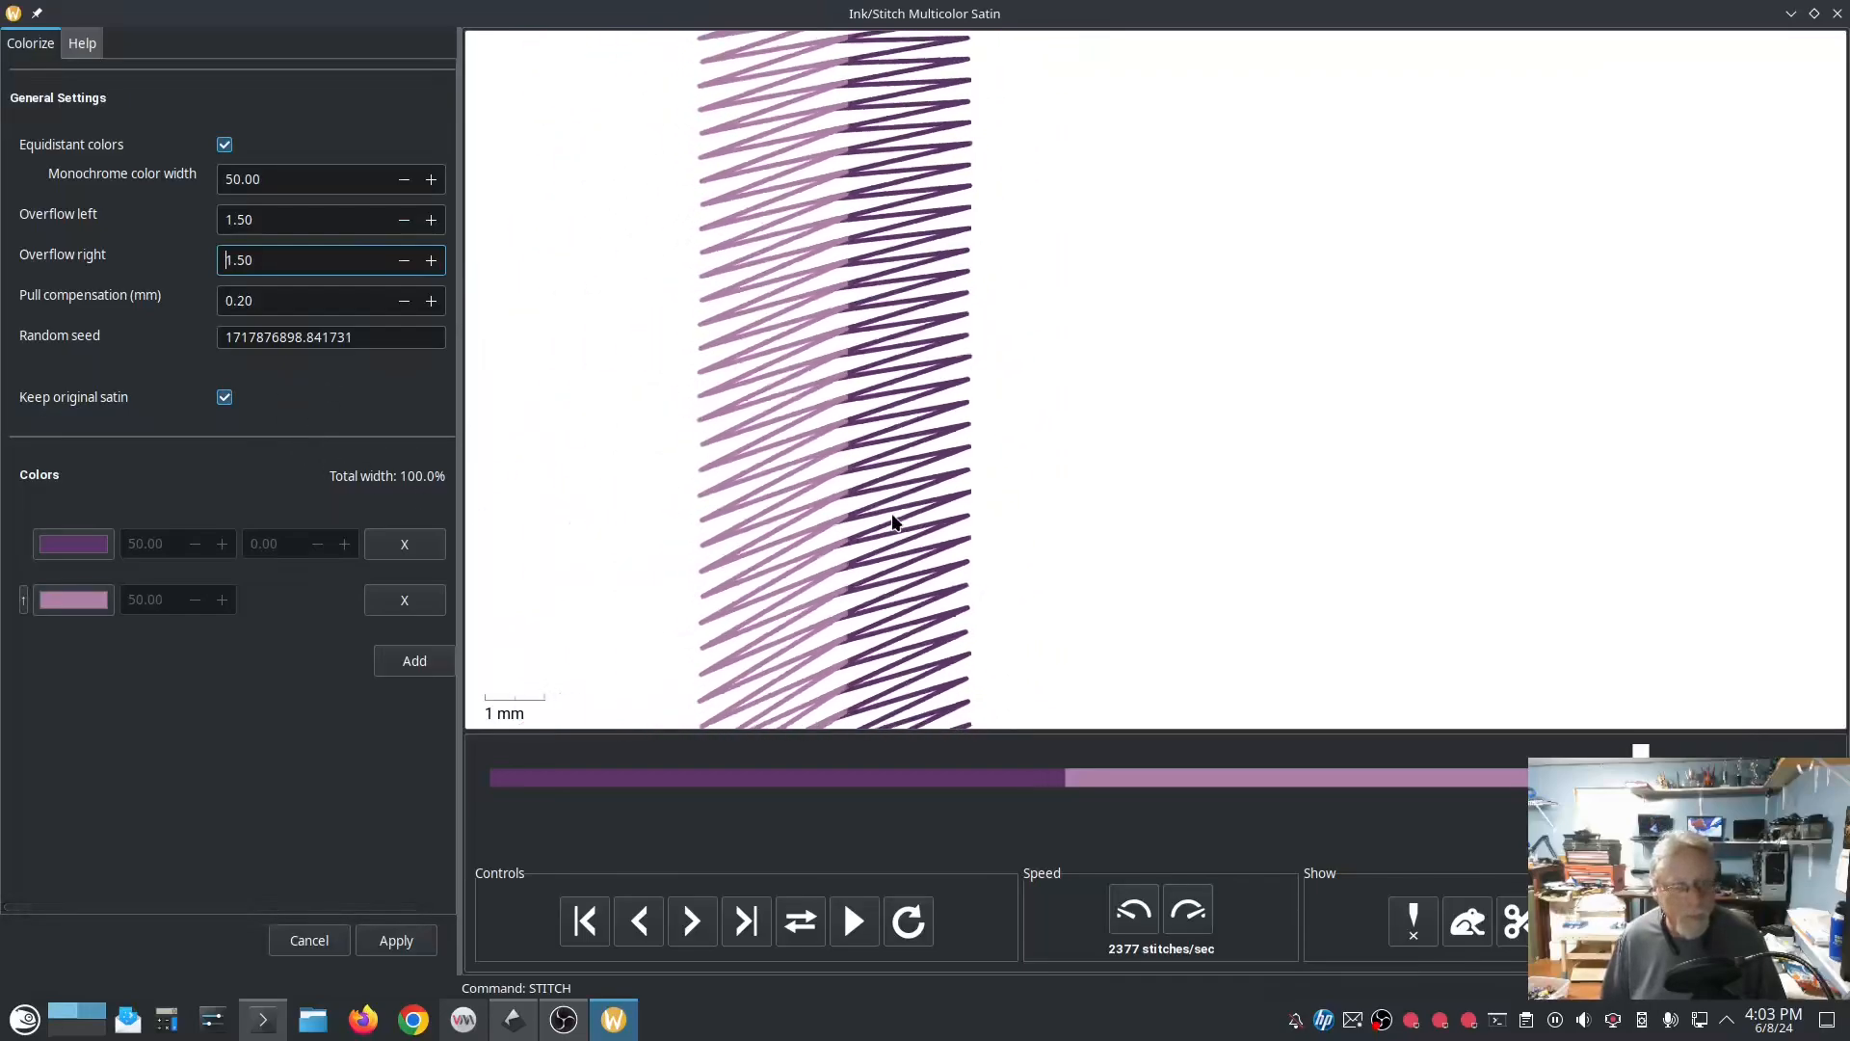
{"action": "scroll", "coordinate": [890, 520], "scroll_direction": "down", "scroll_amount": 4}
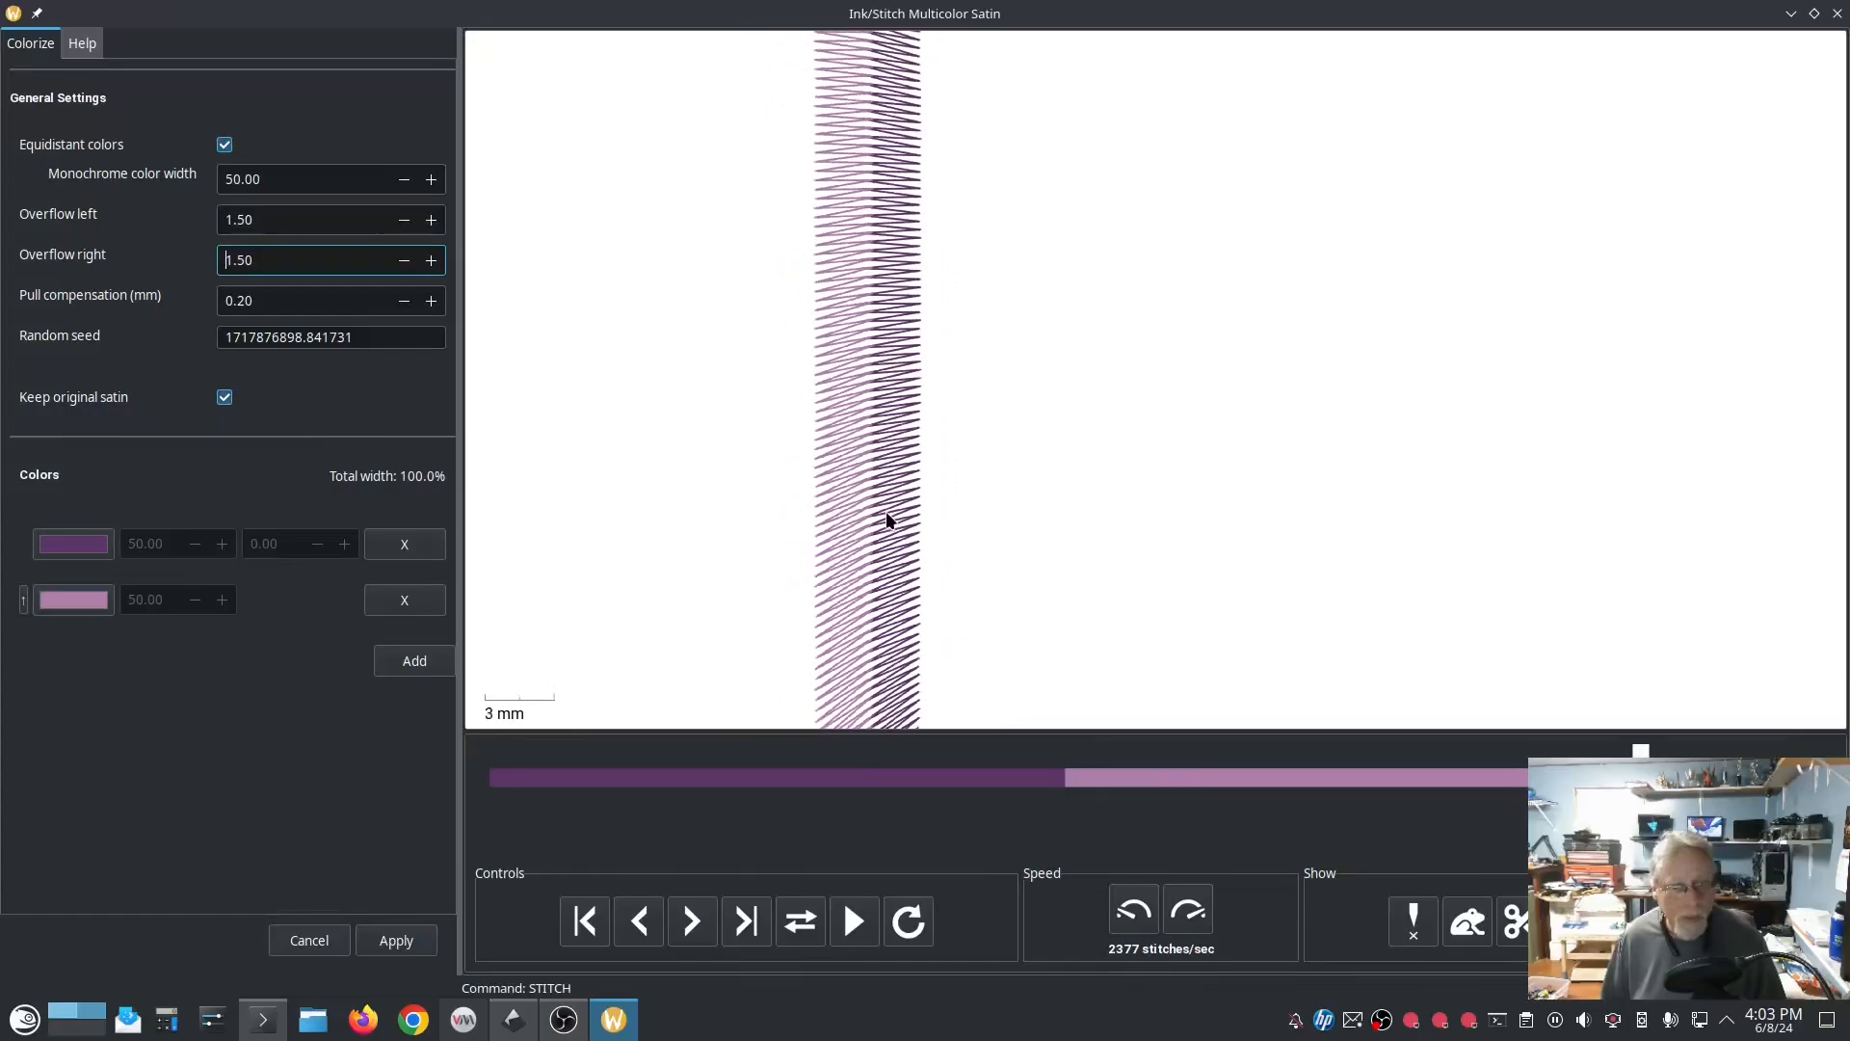
{"action": "scroll", "coordinate": [882, 520], "scroll_direction": "down", "scroll_amount": 3}
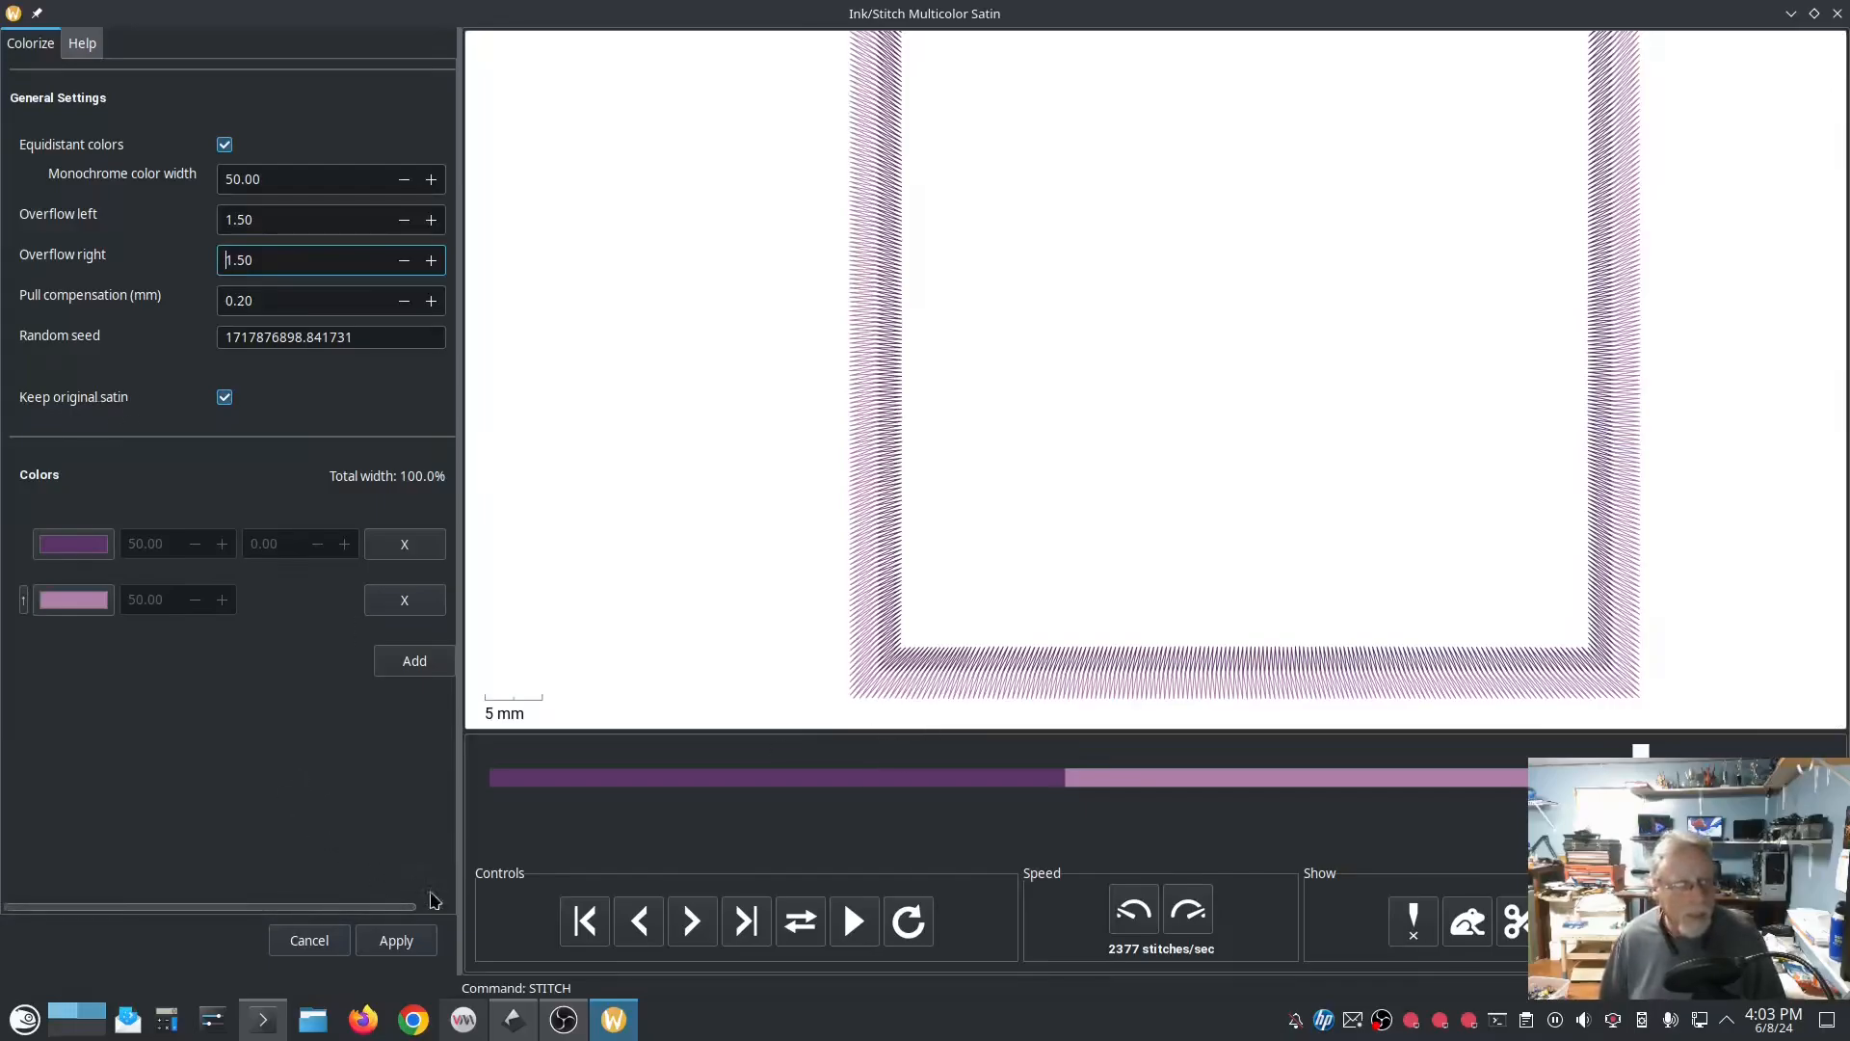
{"action": "left_click", "coordinate": [396, 940]}
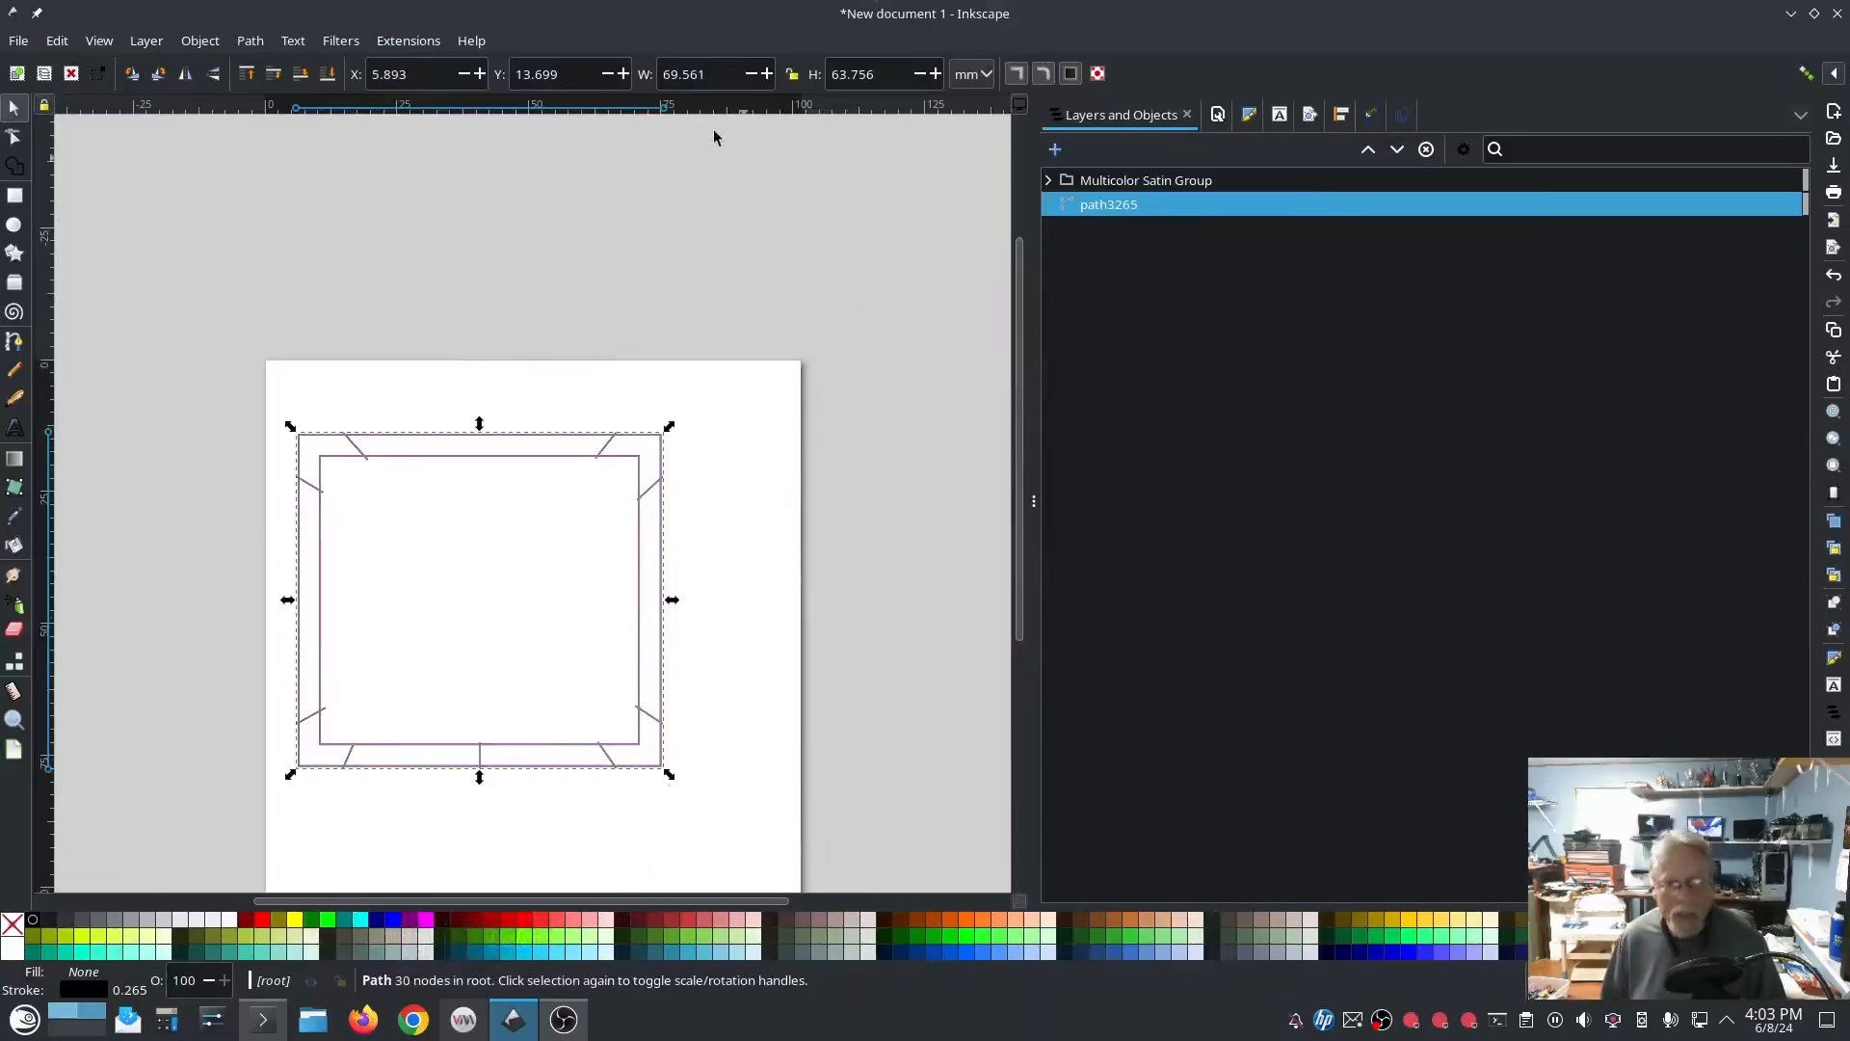
Step: Run the Ink/Stitch simulator on the drawing with the original satin still included, and close it after viewing
{"action": "left_click", "coordinate": [408, 41]}
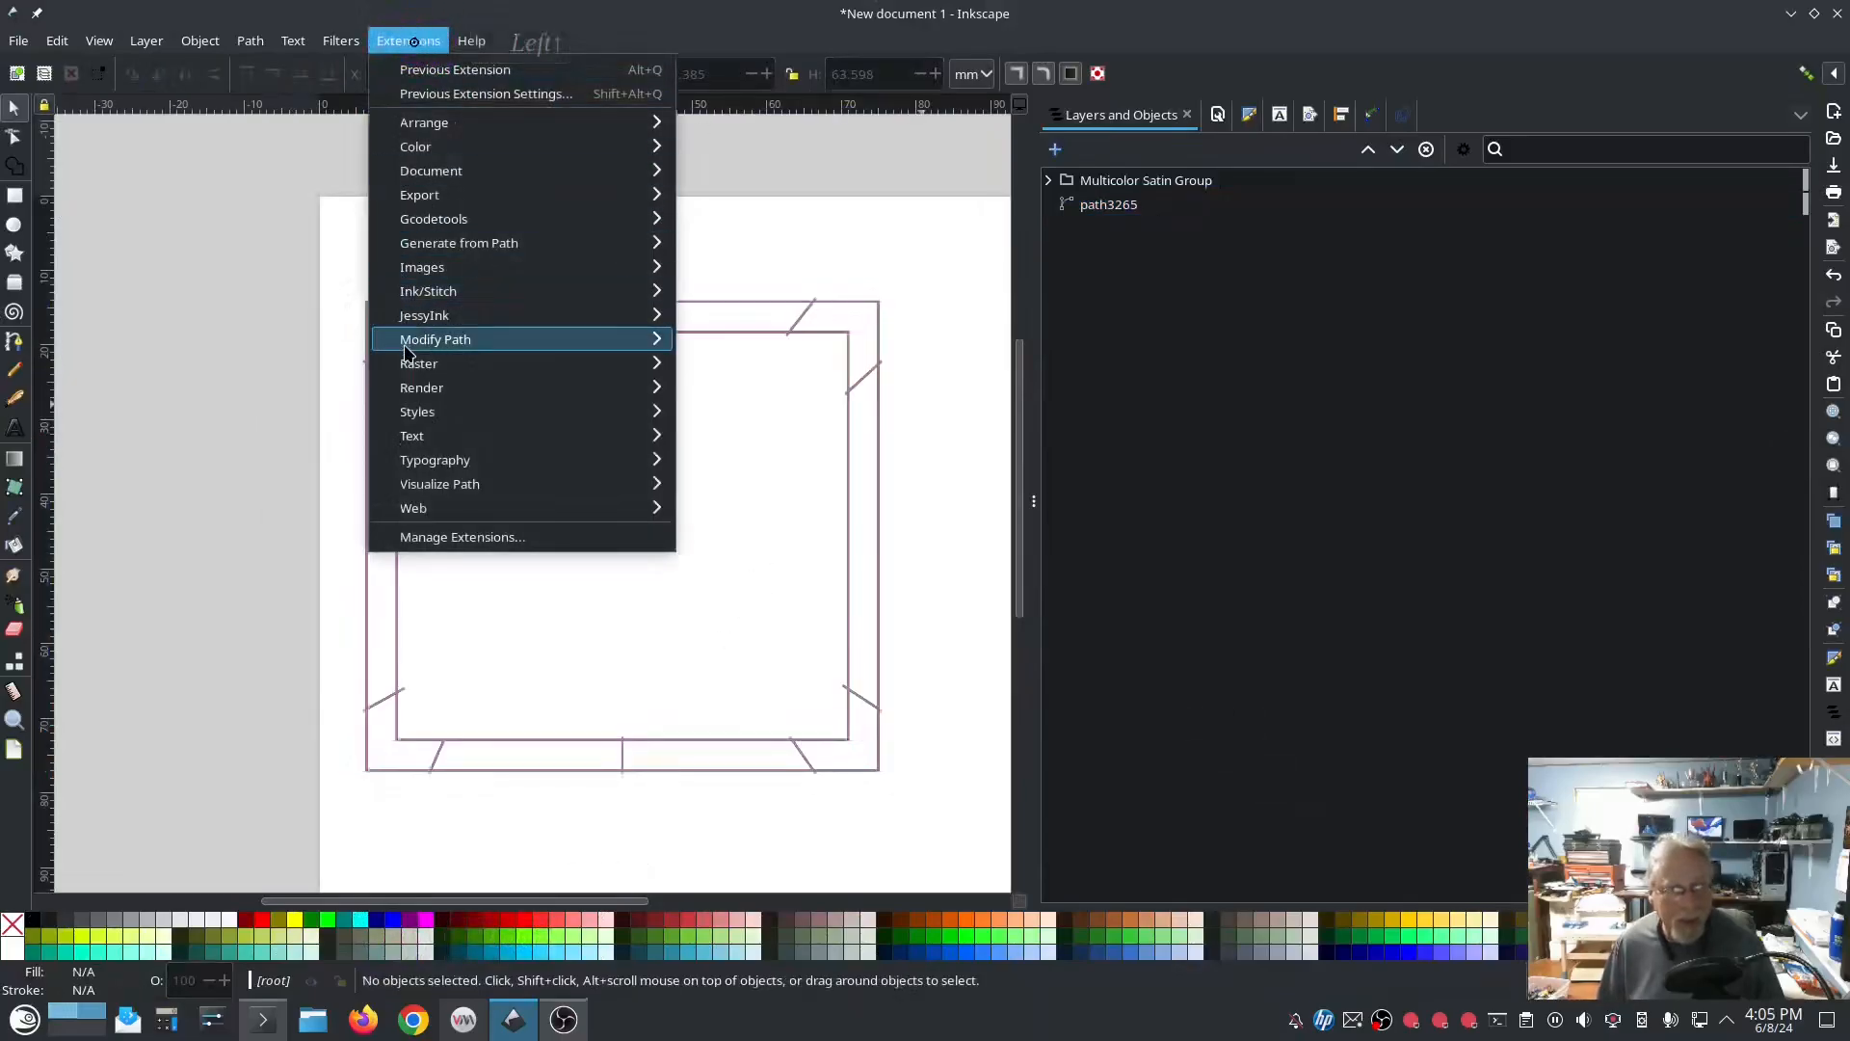
{"action": "mouse_move", "coordinate": [521, 291]}
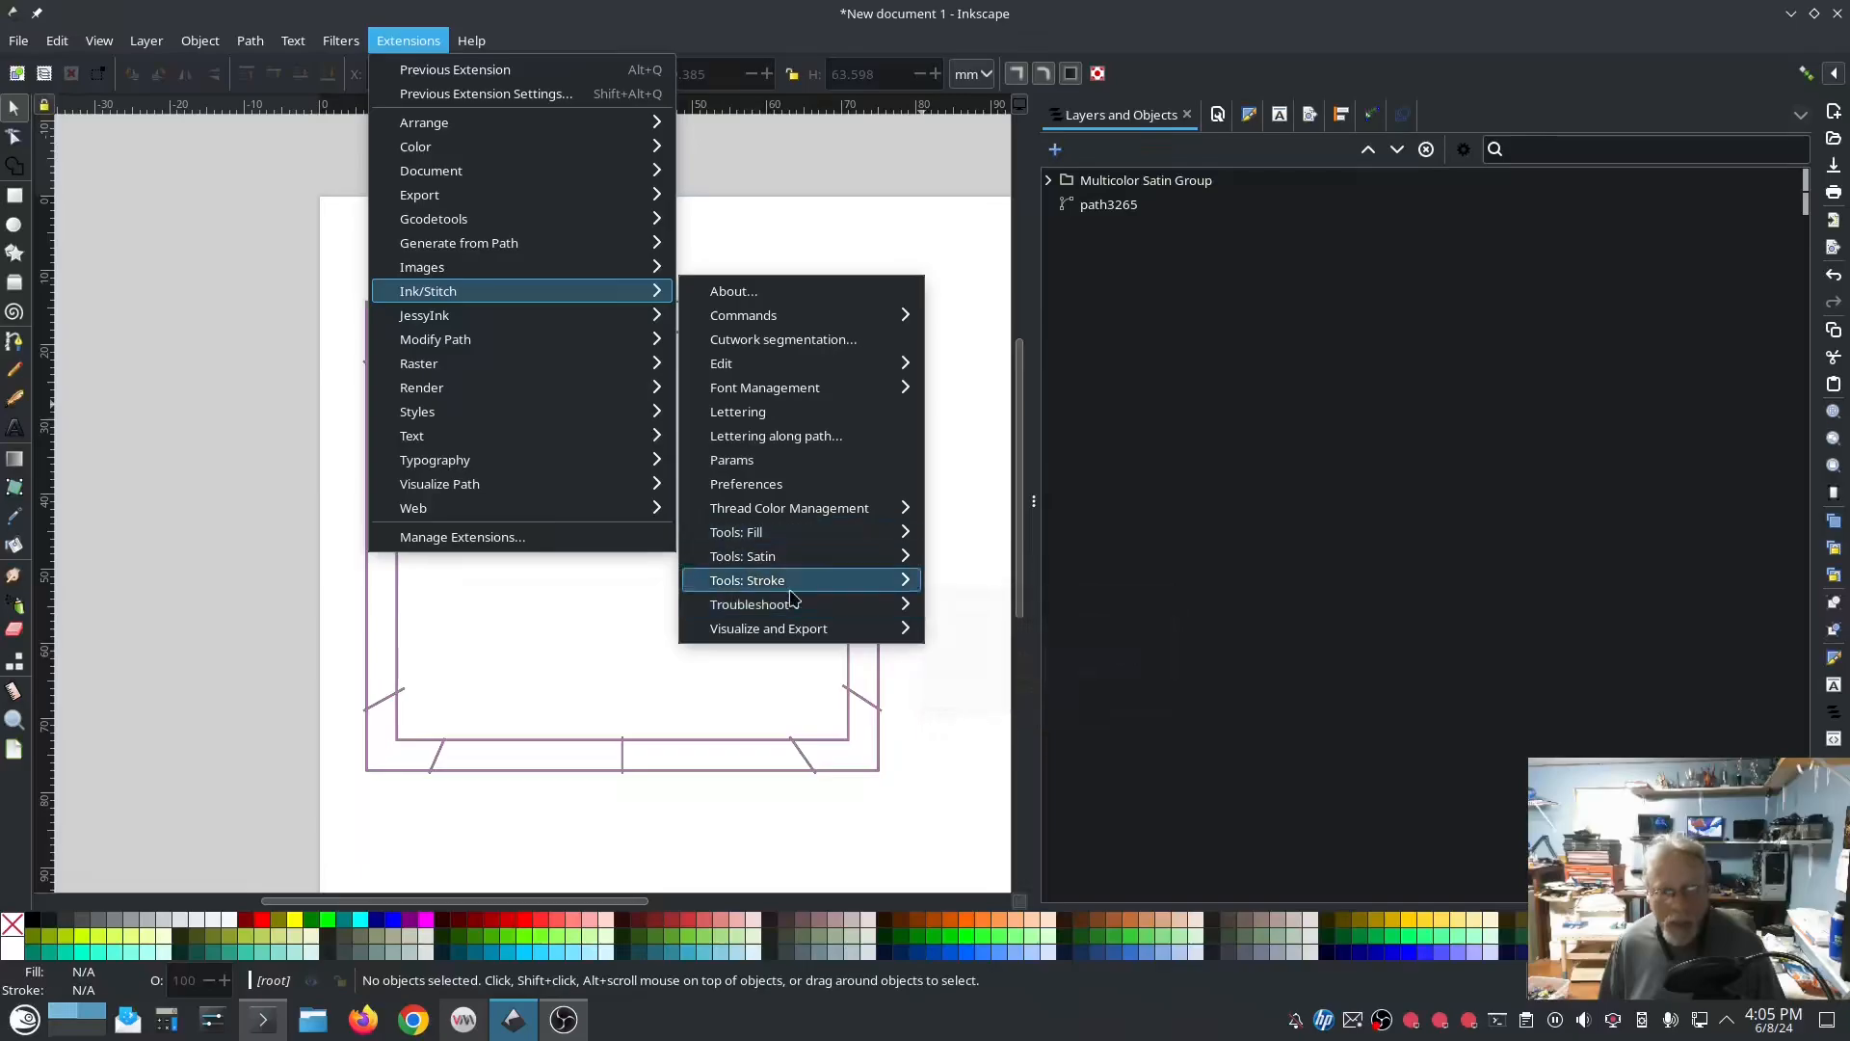
{"action": "mouse_move", "coordinate": [803, 633]}
{"action": "left_click", "coordinate": [993, 725]}
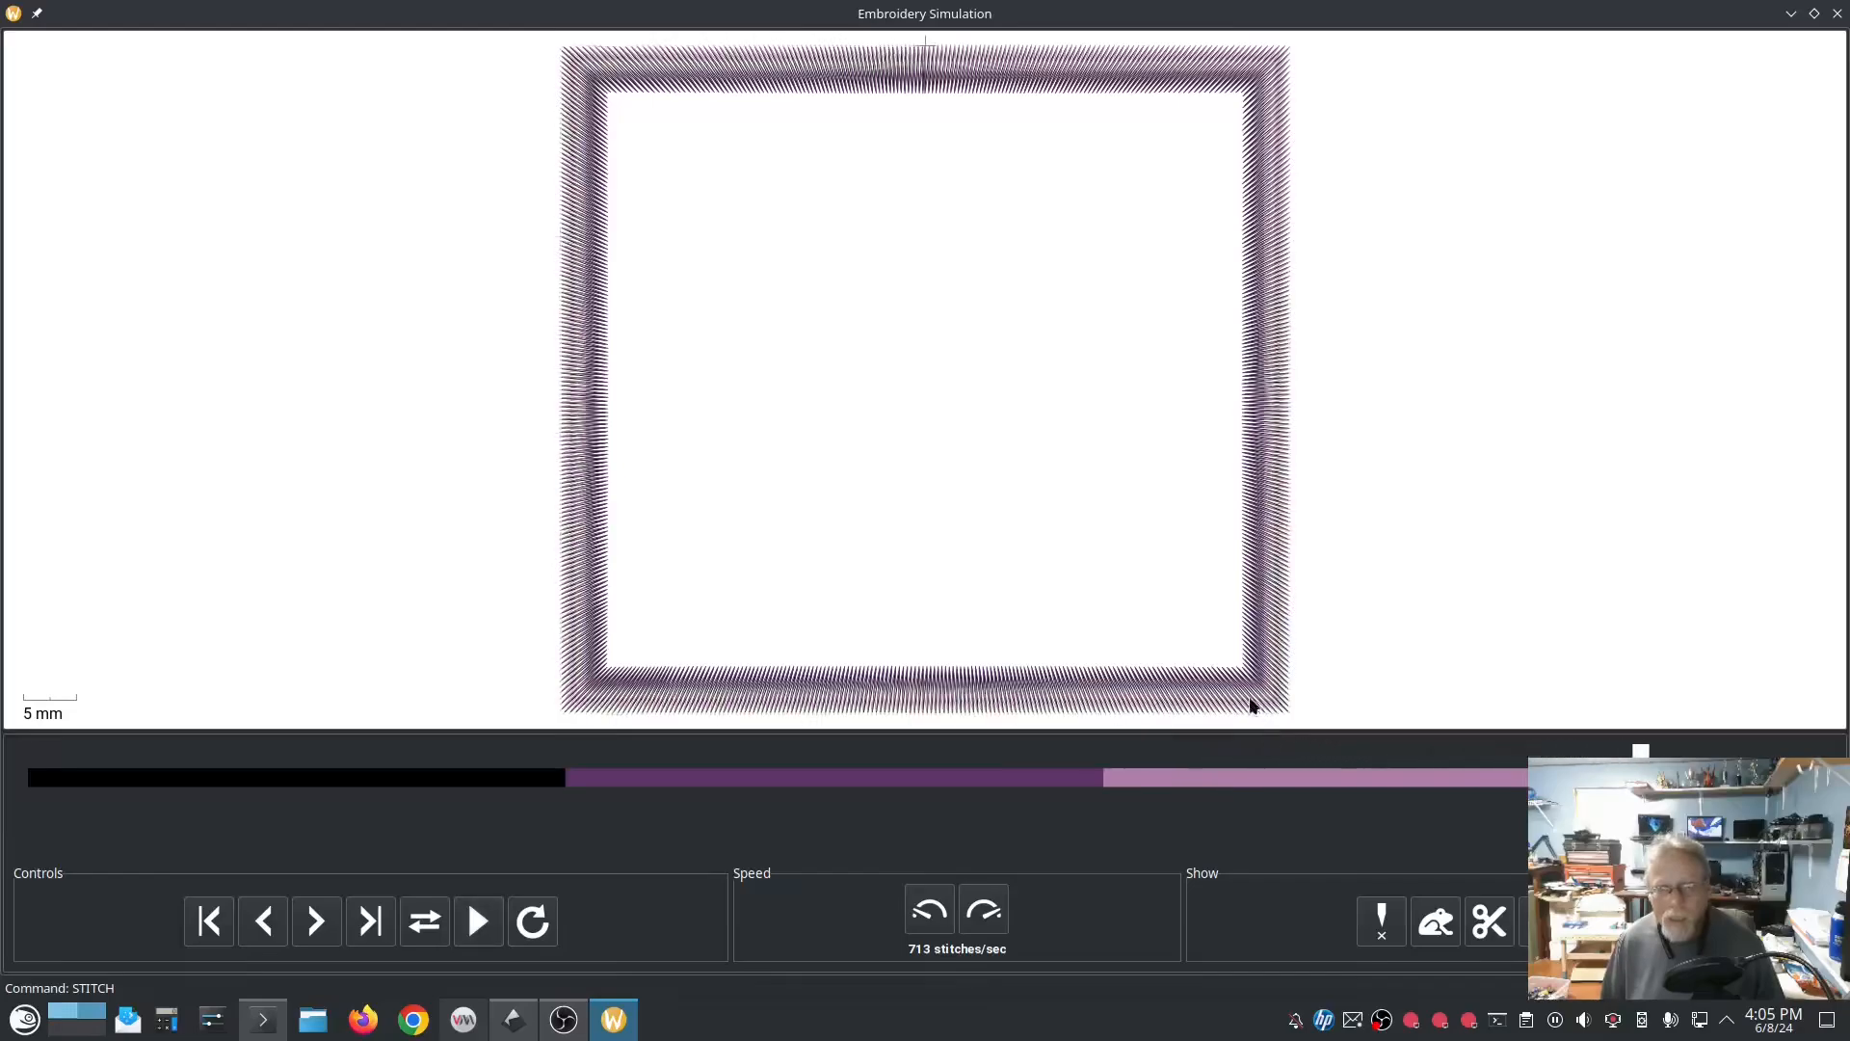
{"action": "left_click", "coordinate": [1837, 14]}
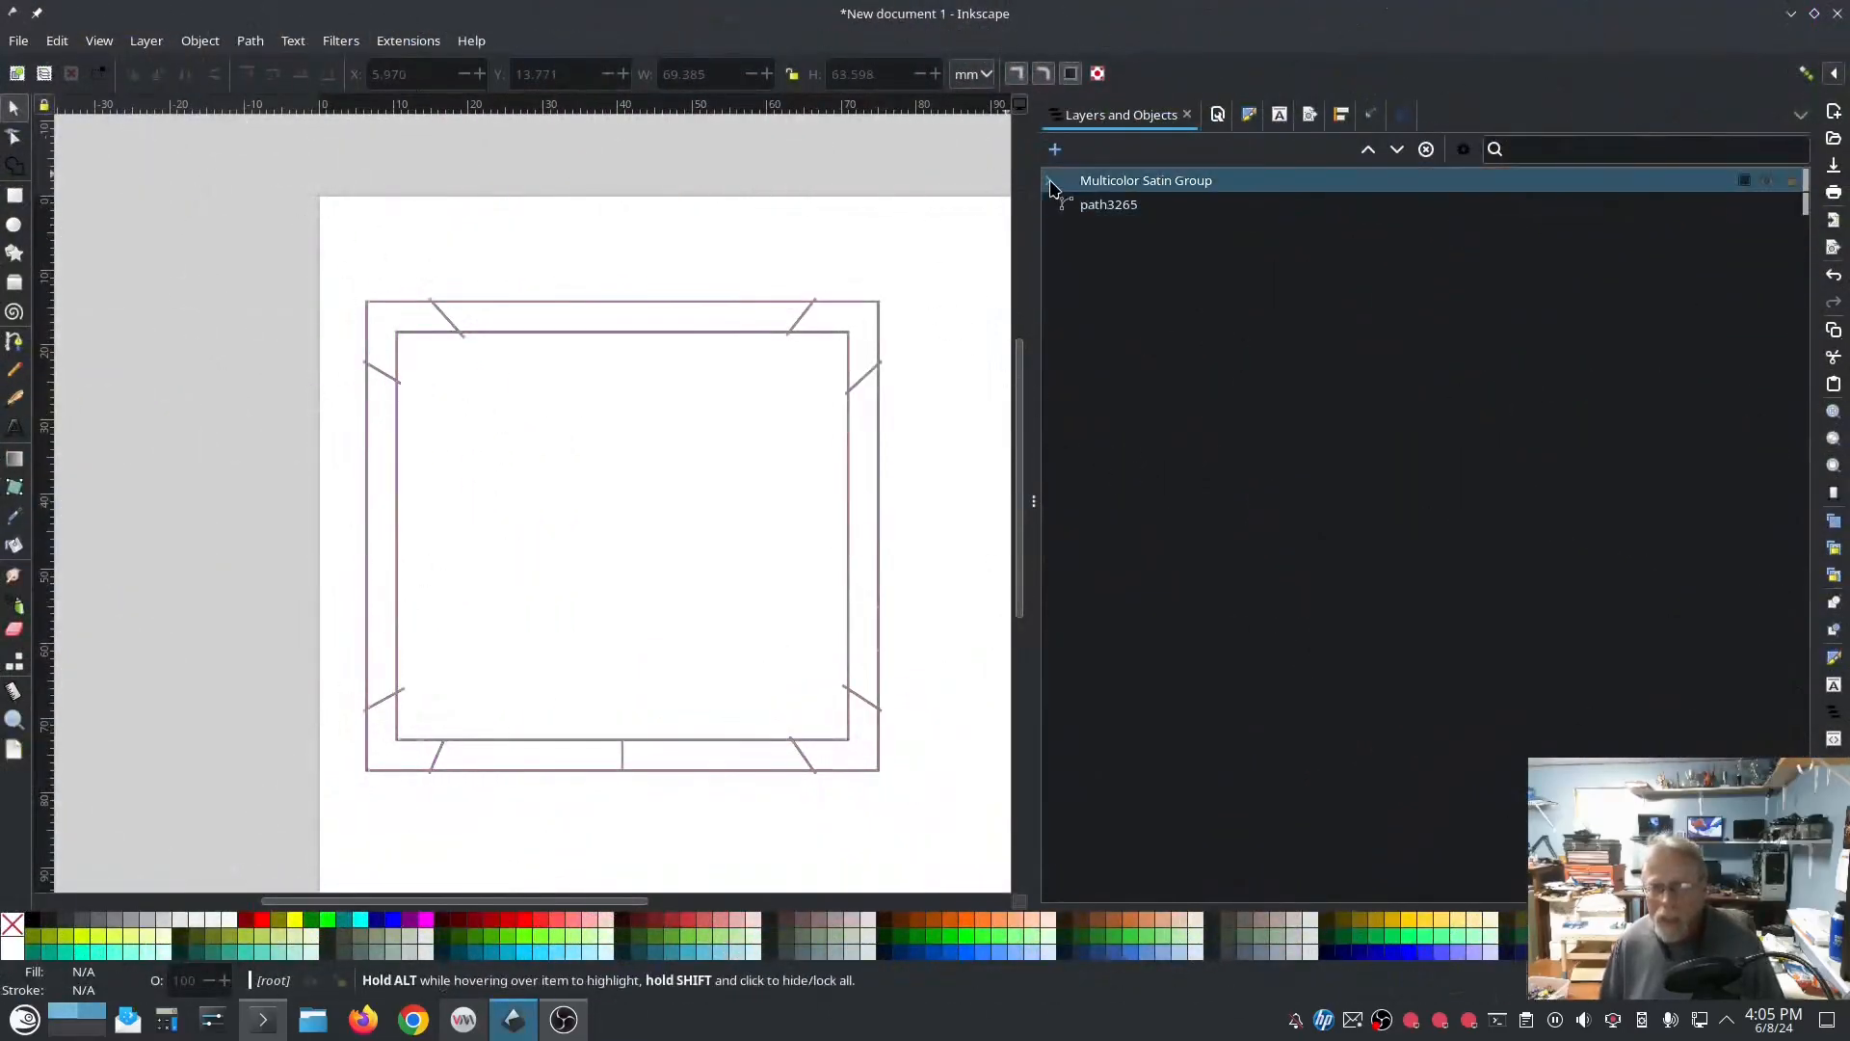
Step: Delete the original satin path3265 and expand the Multicolor Satin Group to show its paths
{"action": "left_click", "coordinate": [1082, 203]}
{"action": "key", "text": "Delete"}
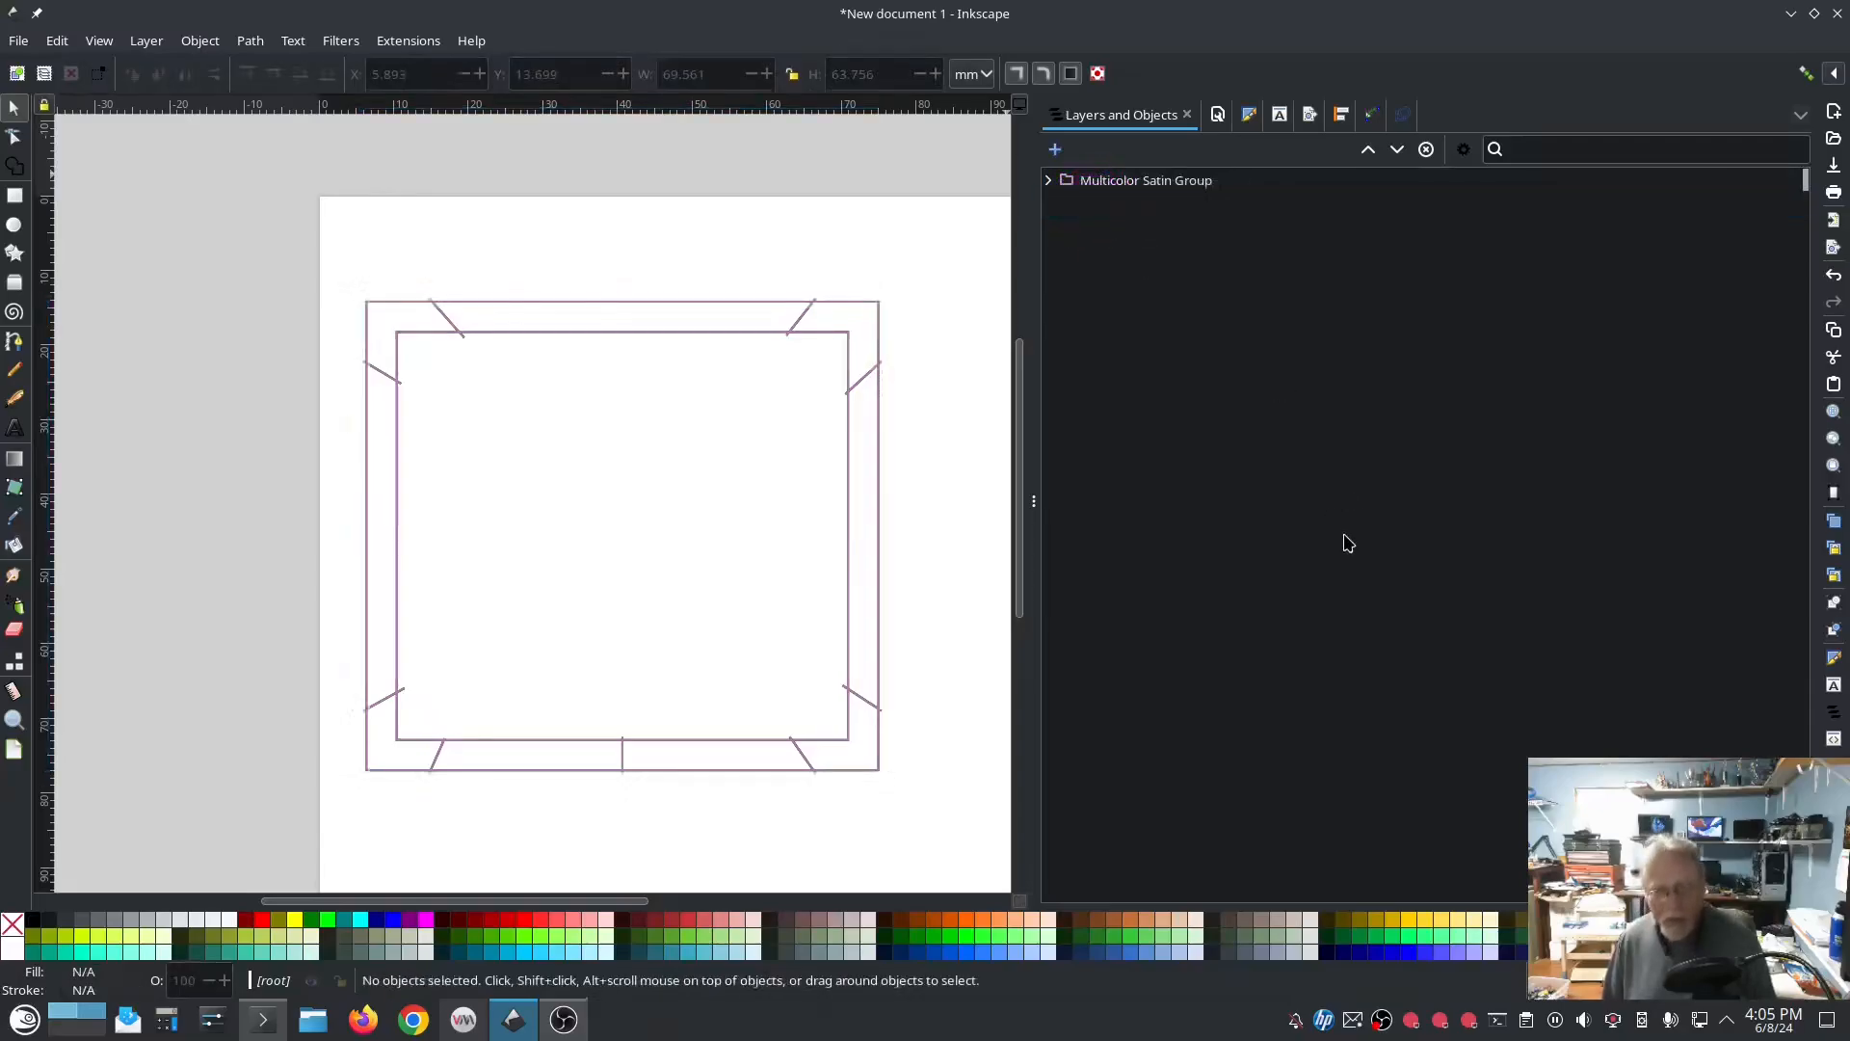
{"action": "left_click", "coordinate": [1049, 180]}
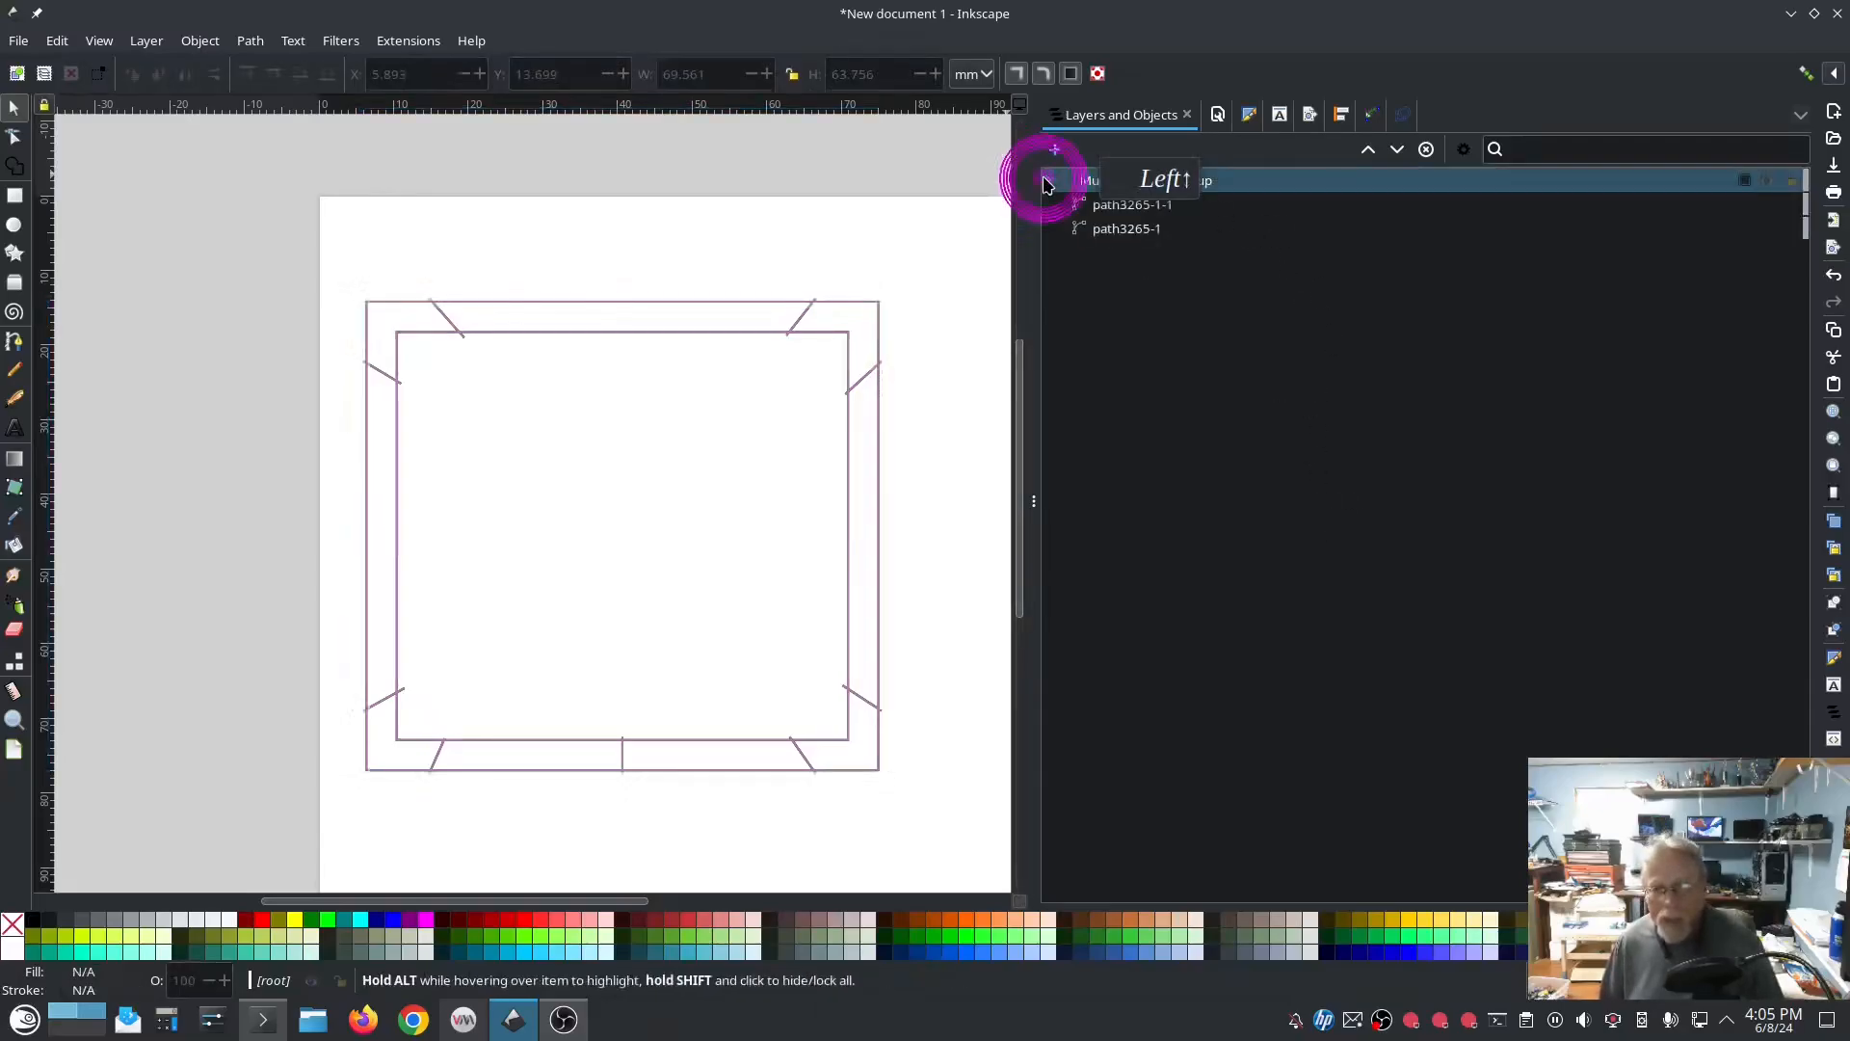
Step: Simulate the stitch-out of the two-color satin frame without the original path, and close the simulation
{"action": "left_click", "coordinate": [422, 42]}
{"action": "mouse_move", "coordinate": [492, 265]}
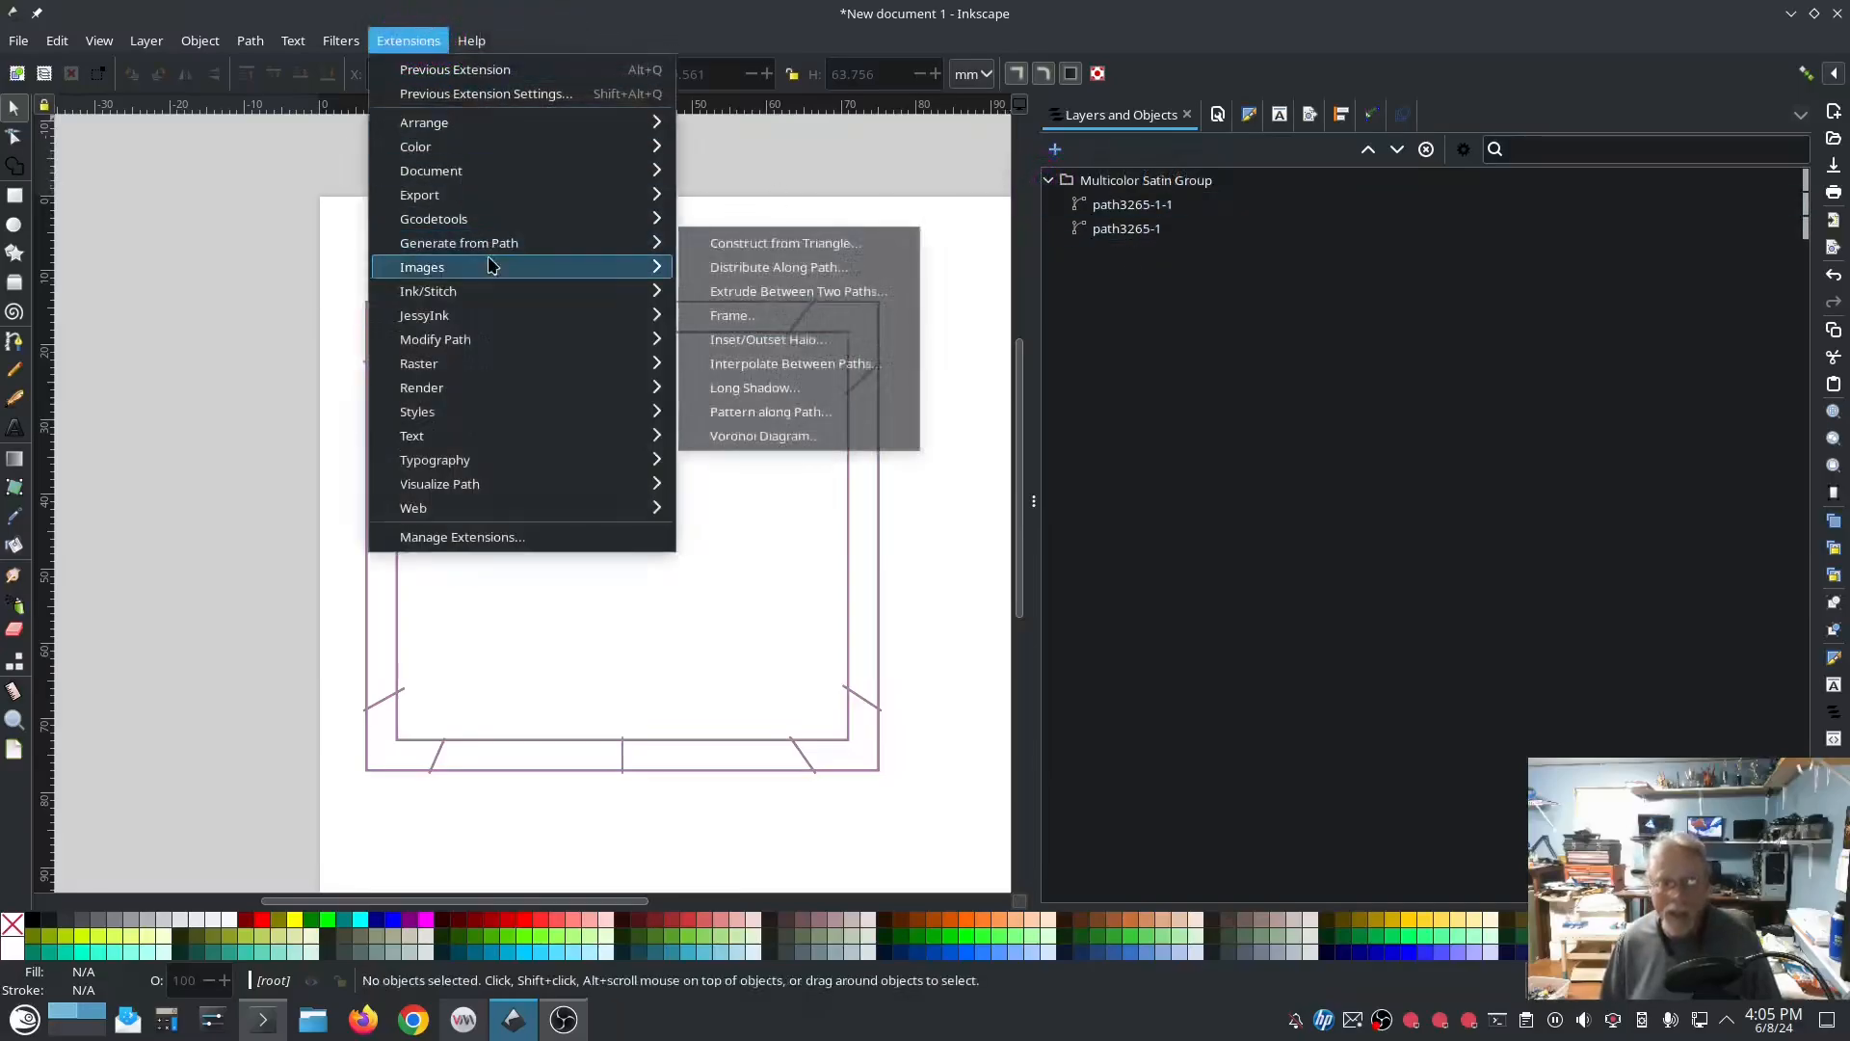
{"action": "mouse_move", "coordinate": [569, 293]}
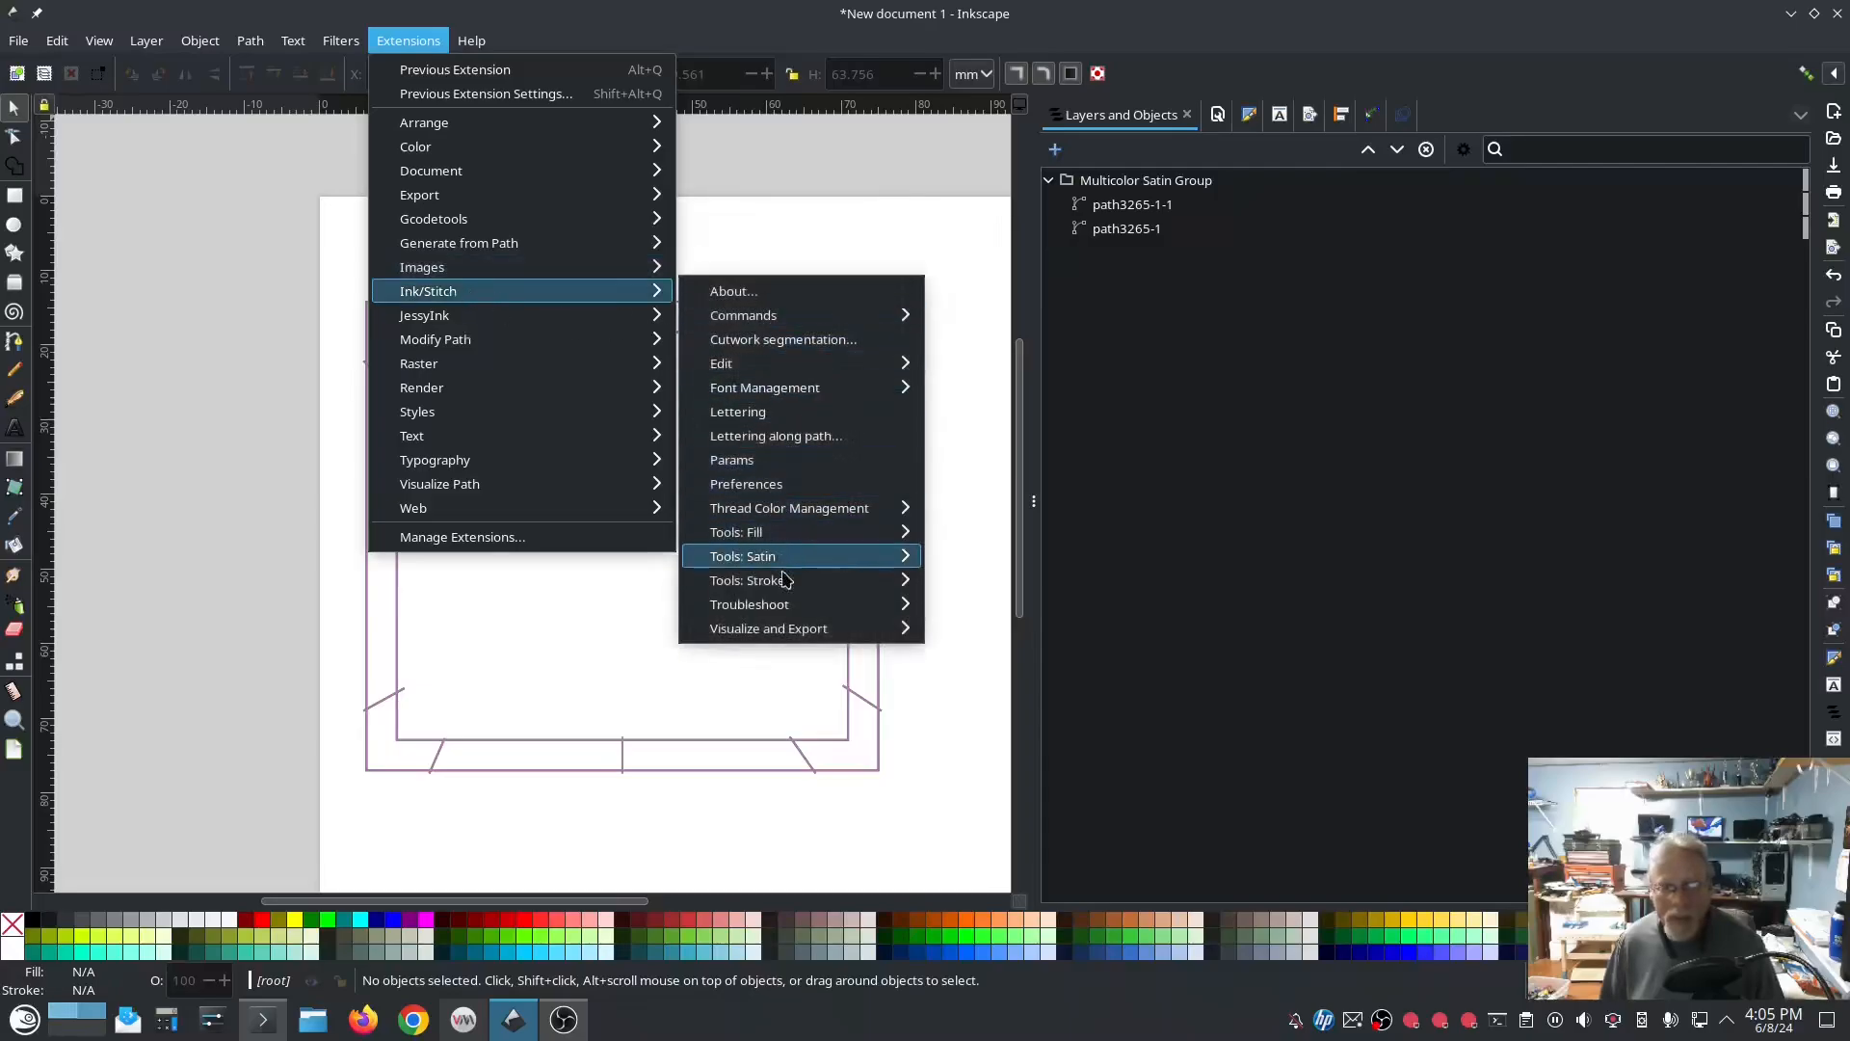
{"action": "mouse_move", "coordinate": [806, 627]}
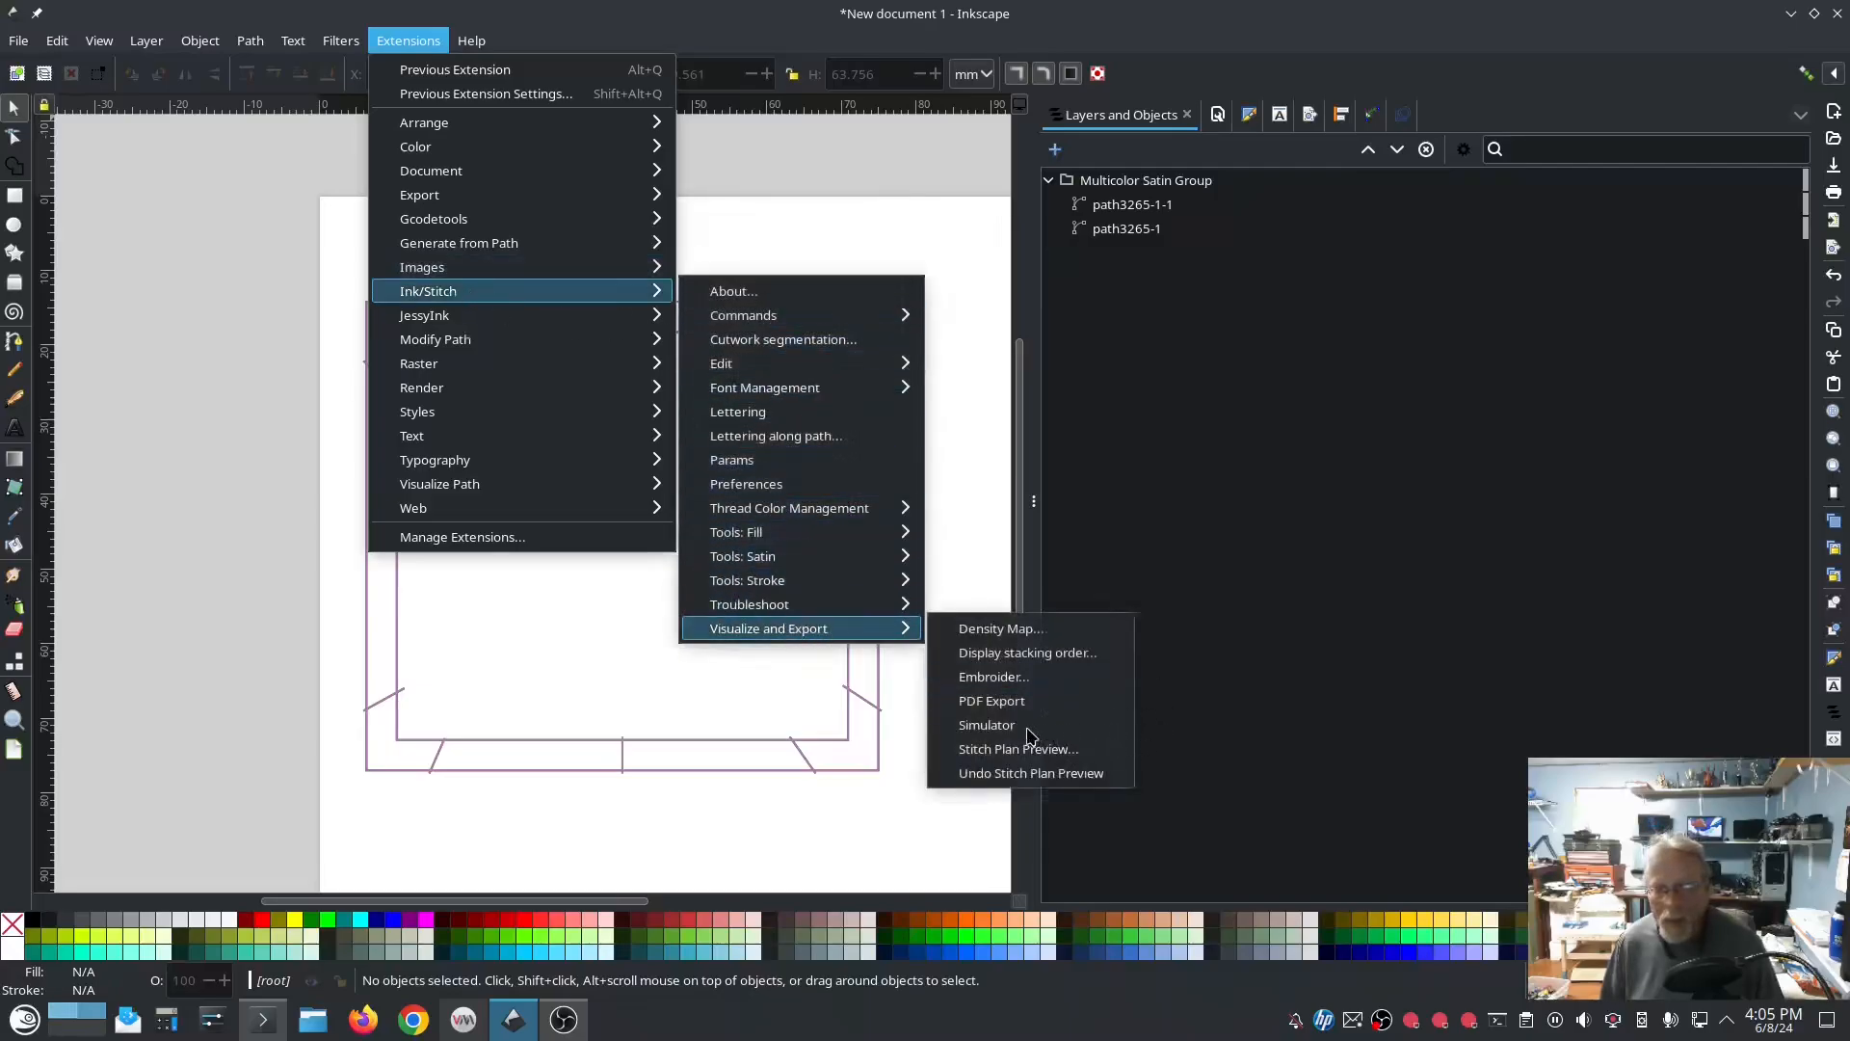
{"action": "left_click", "coordinate": [990, 724]}
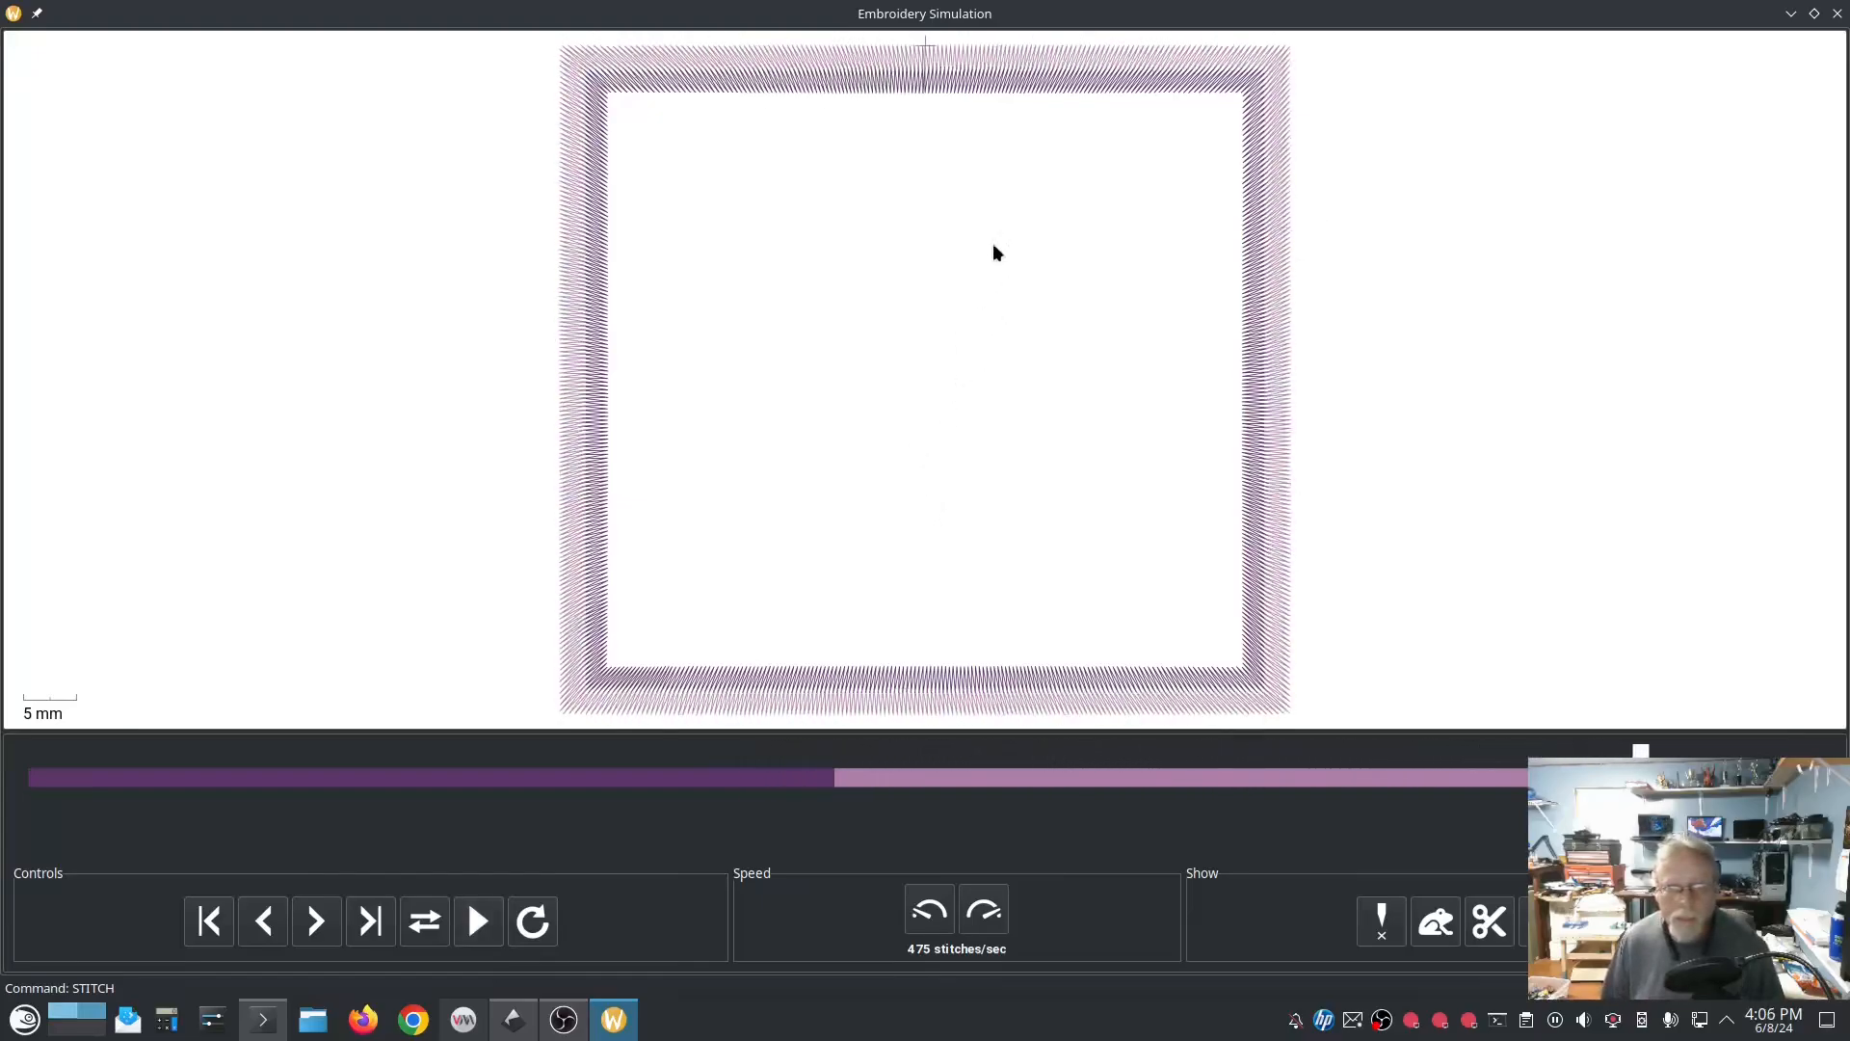
{"action": "left_click", "coordinate": [1838, 13]}
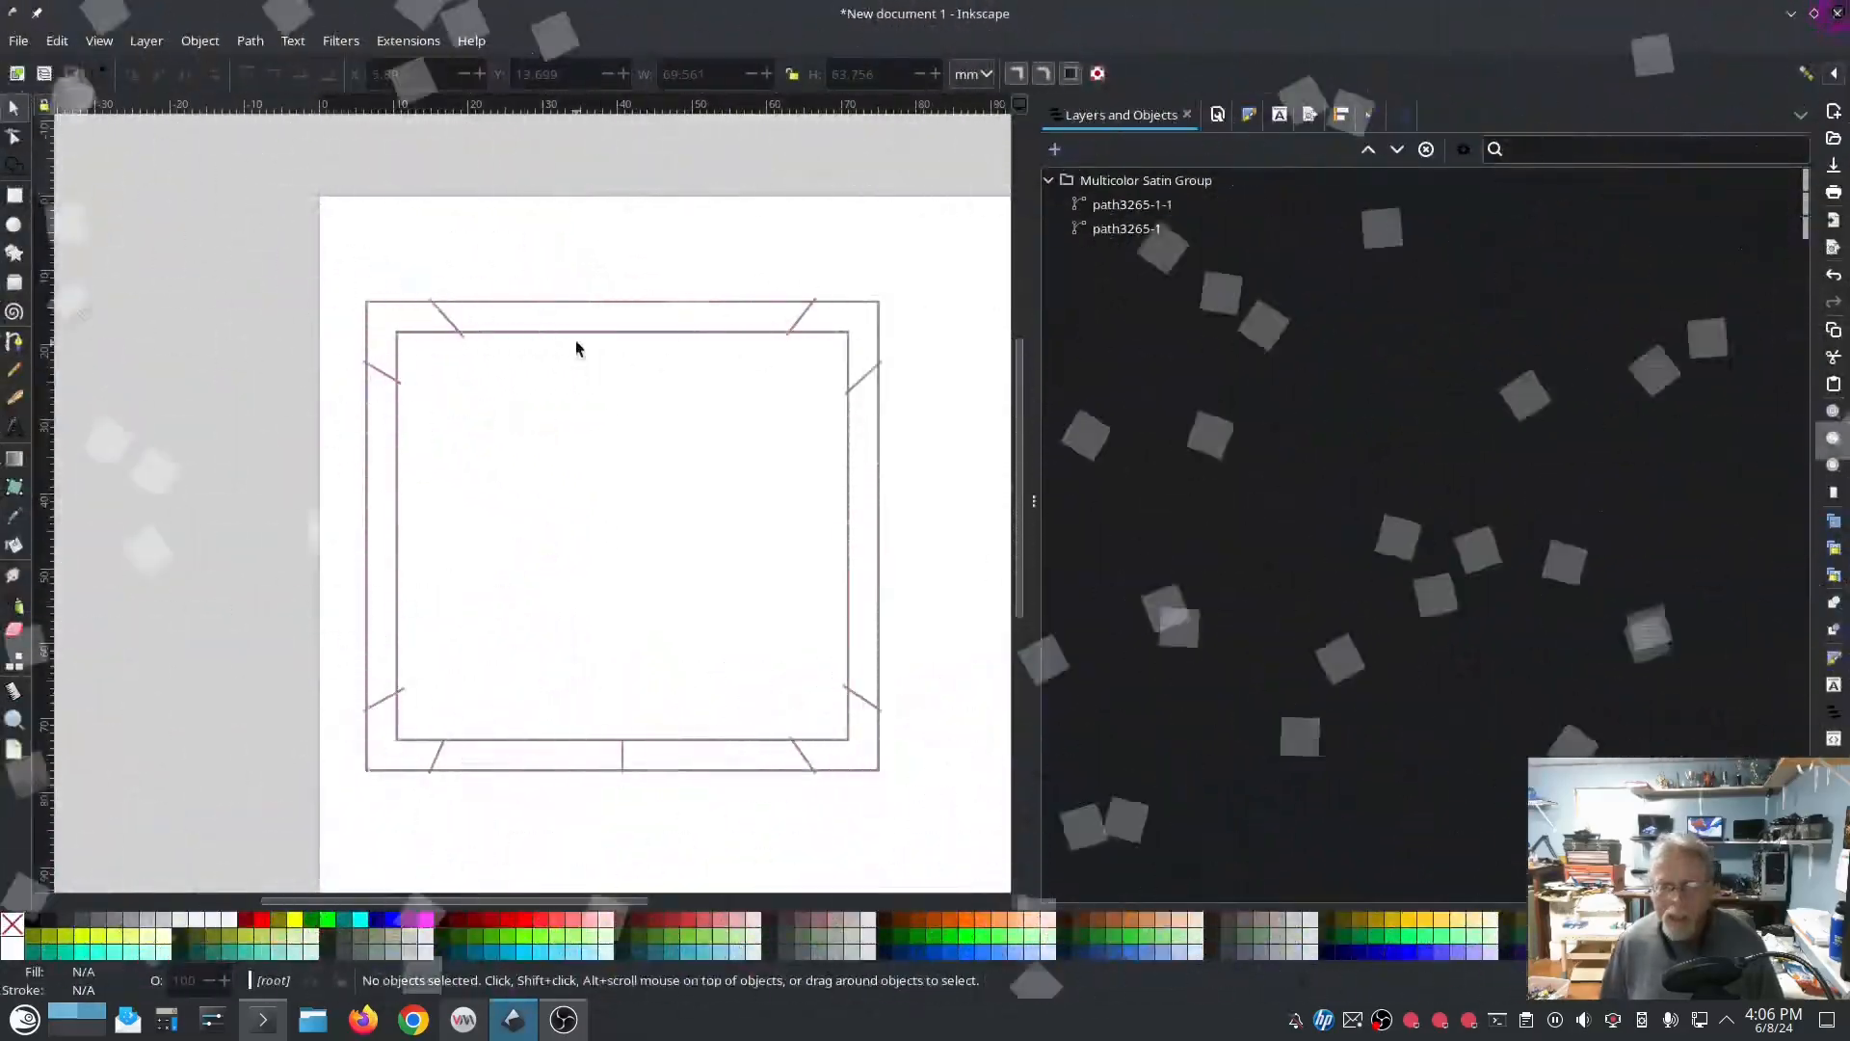
Step: Open the embroidery params for the Multicolor Satin Group and review its satin column settings
{"action": "left_click", "coordinate": [1127, 179]}
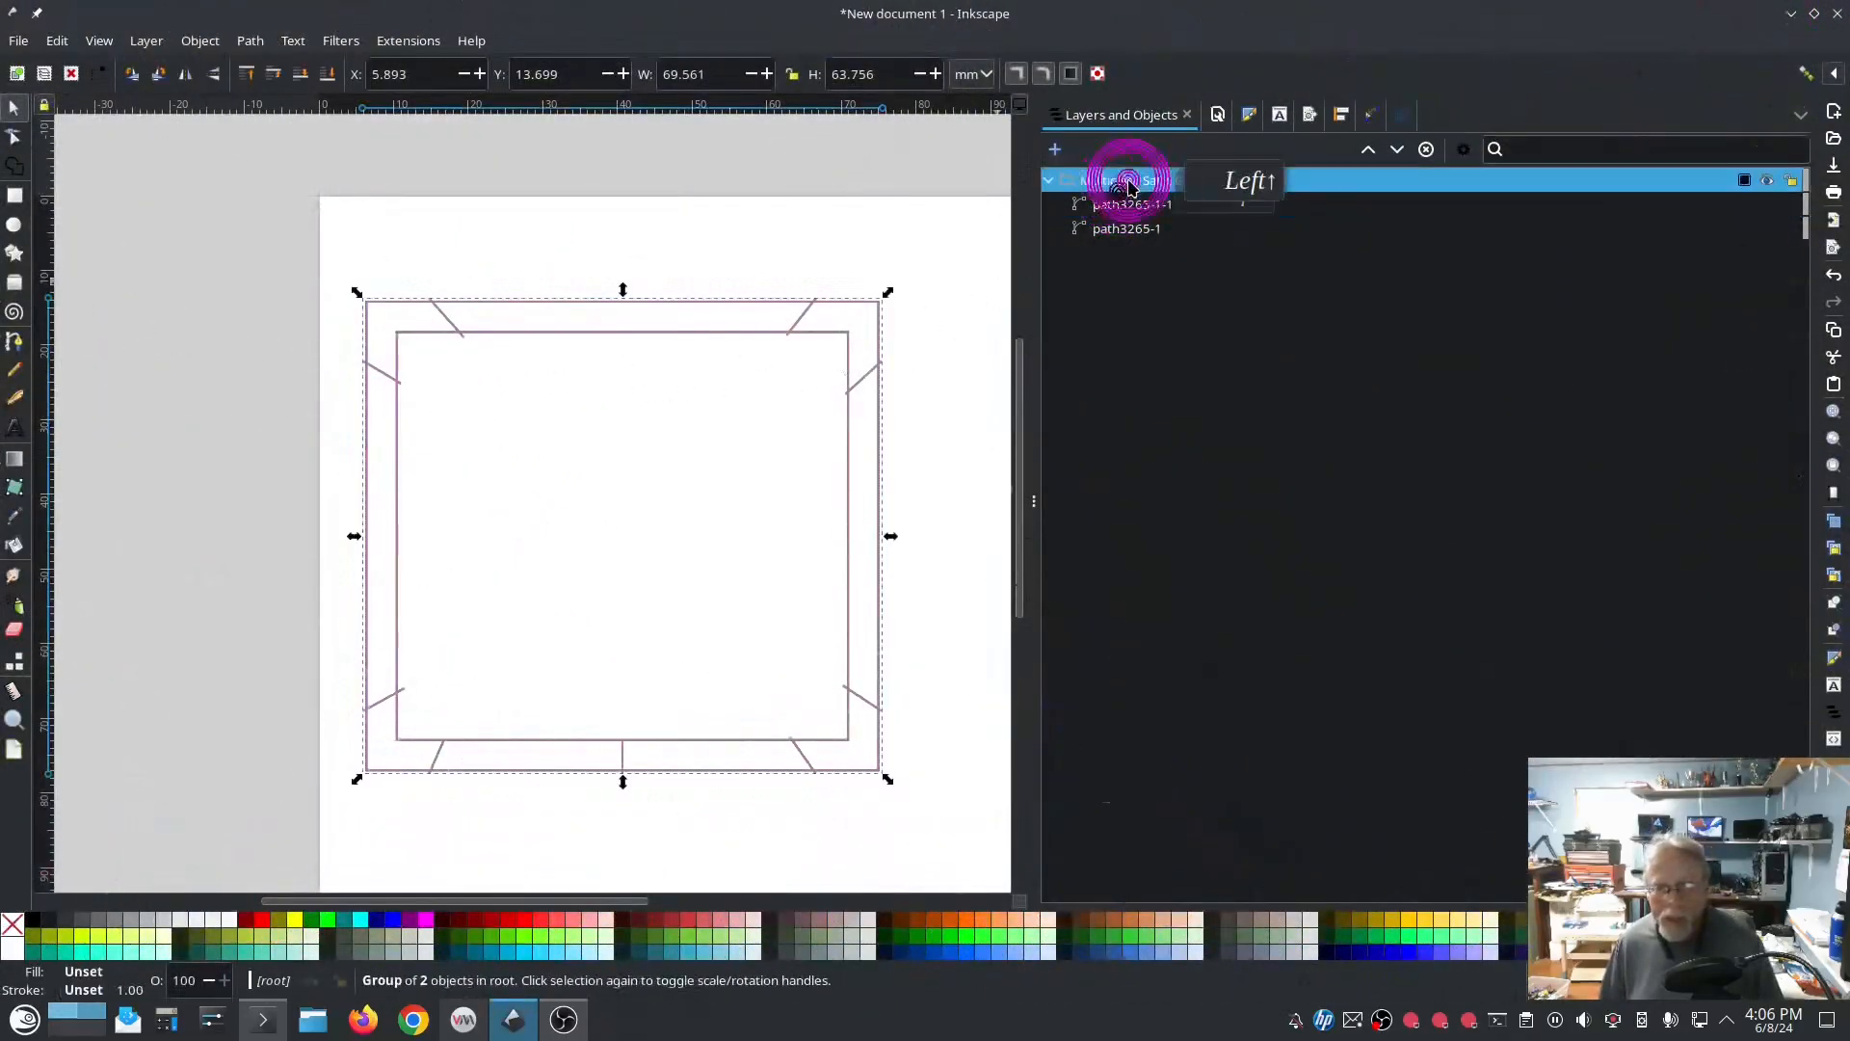
{"action": "left_click", "coordinate": [403, 41]}
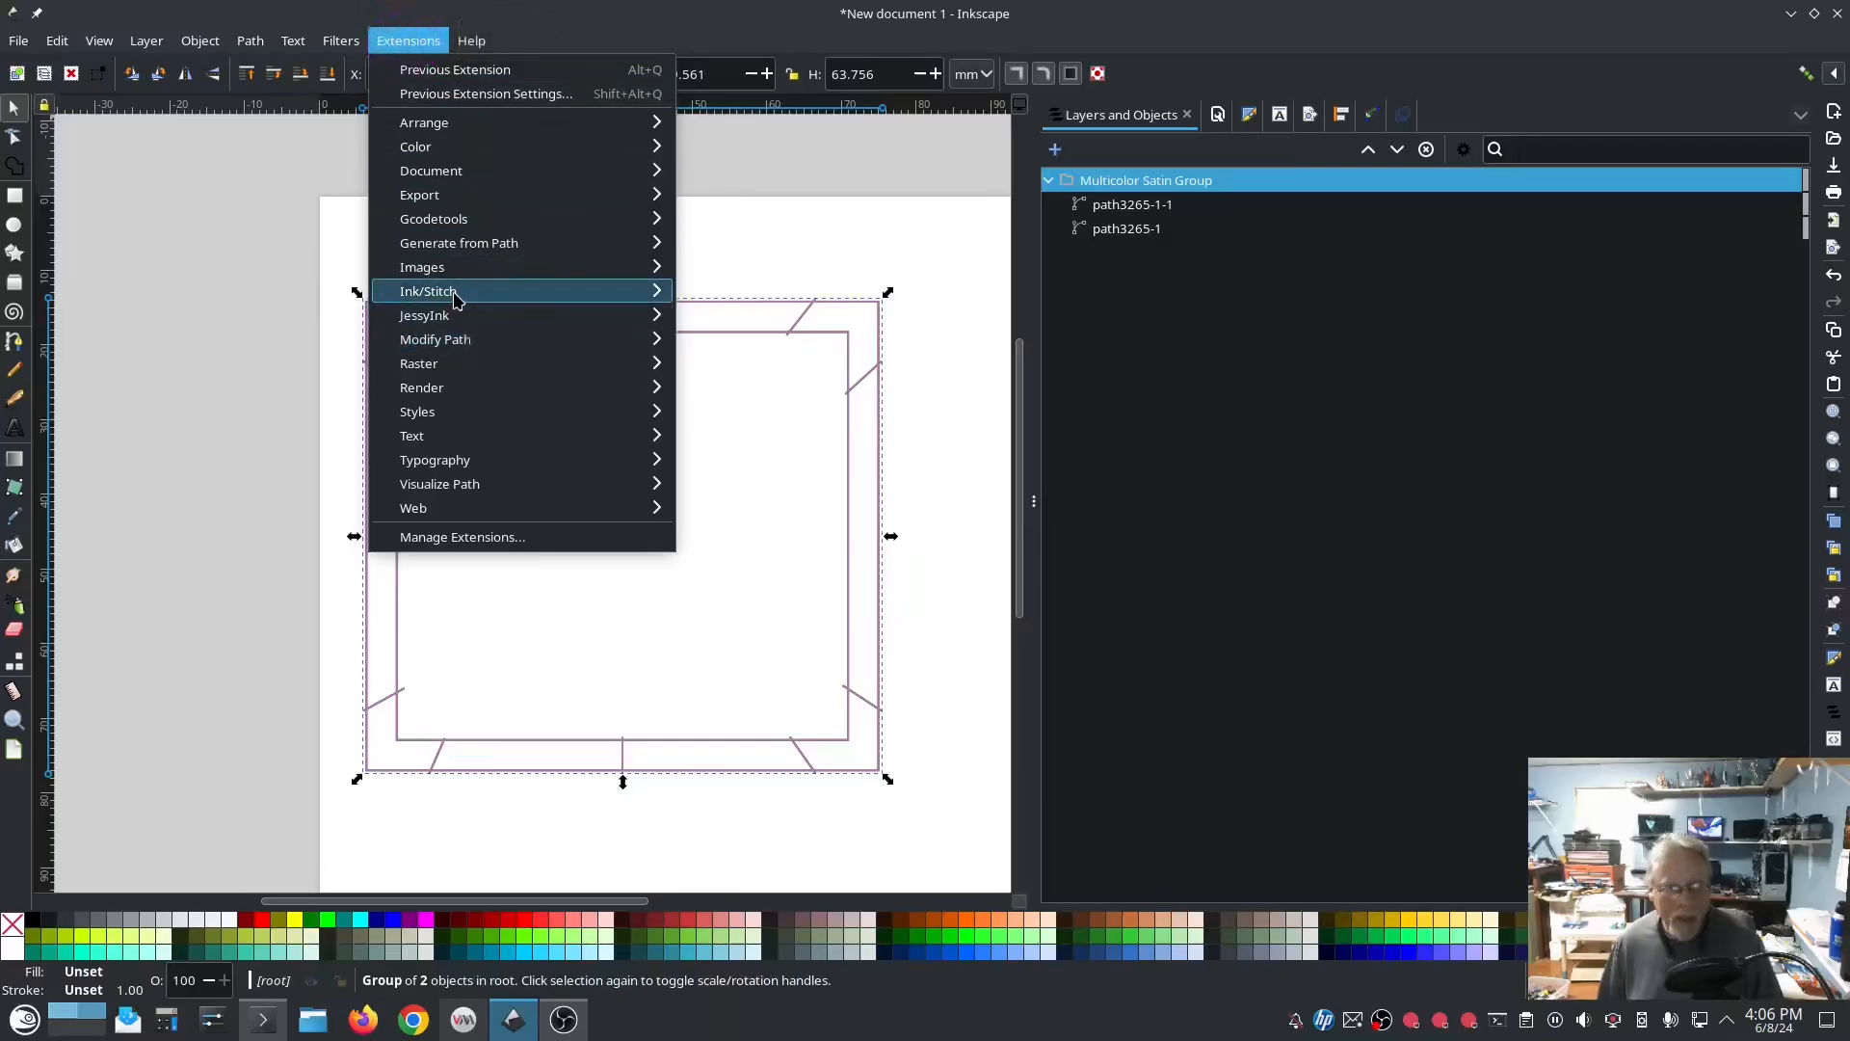
{"action": "mouse_move", "coordinate": [453, 294]}
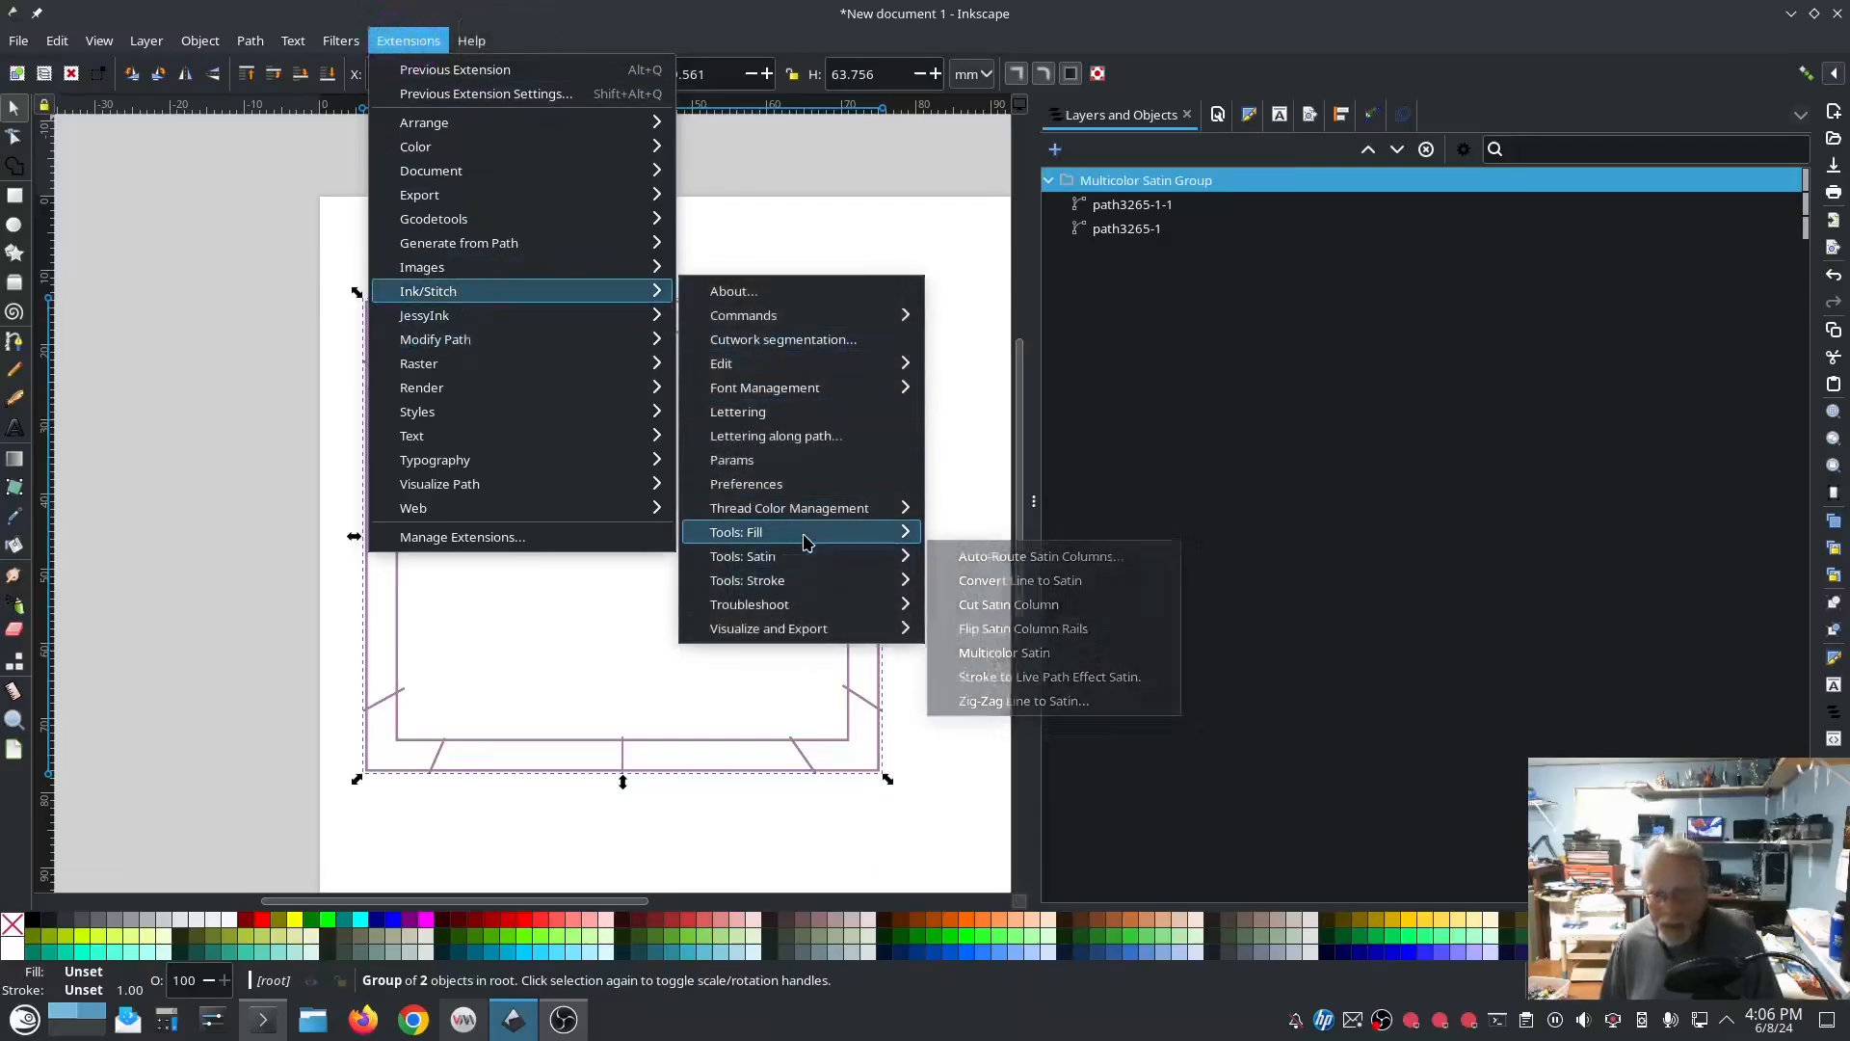
{"action": "mouse_move", "coordinate": [808, 566]}
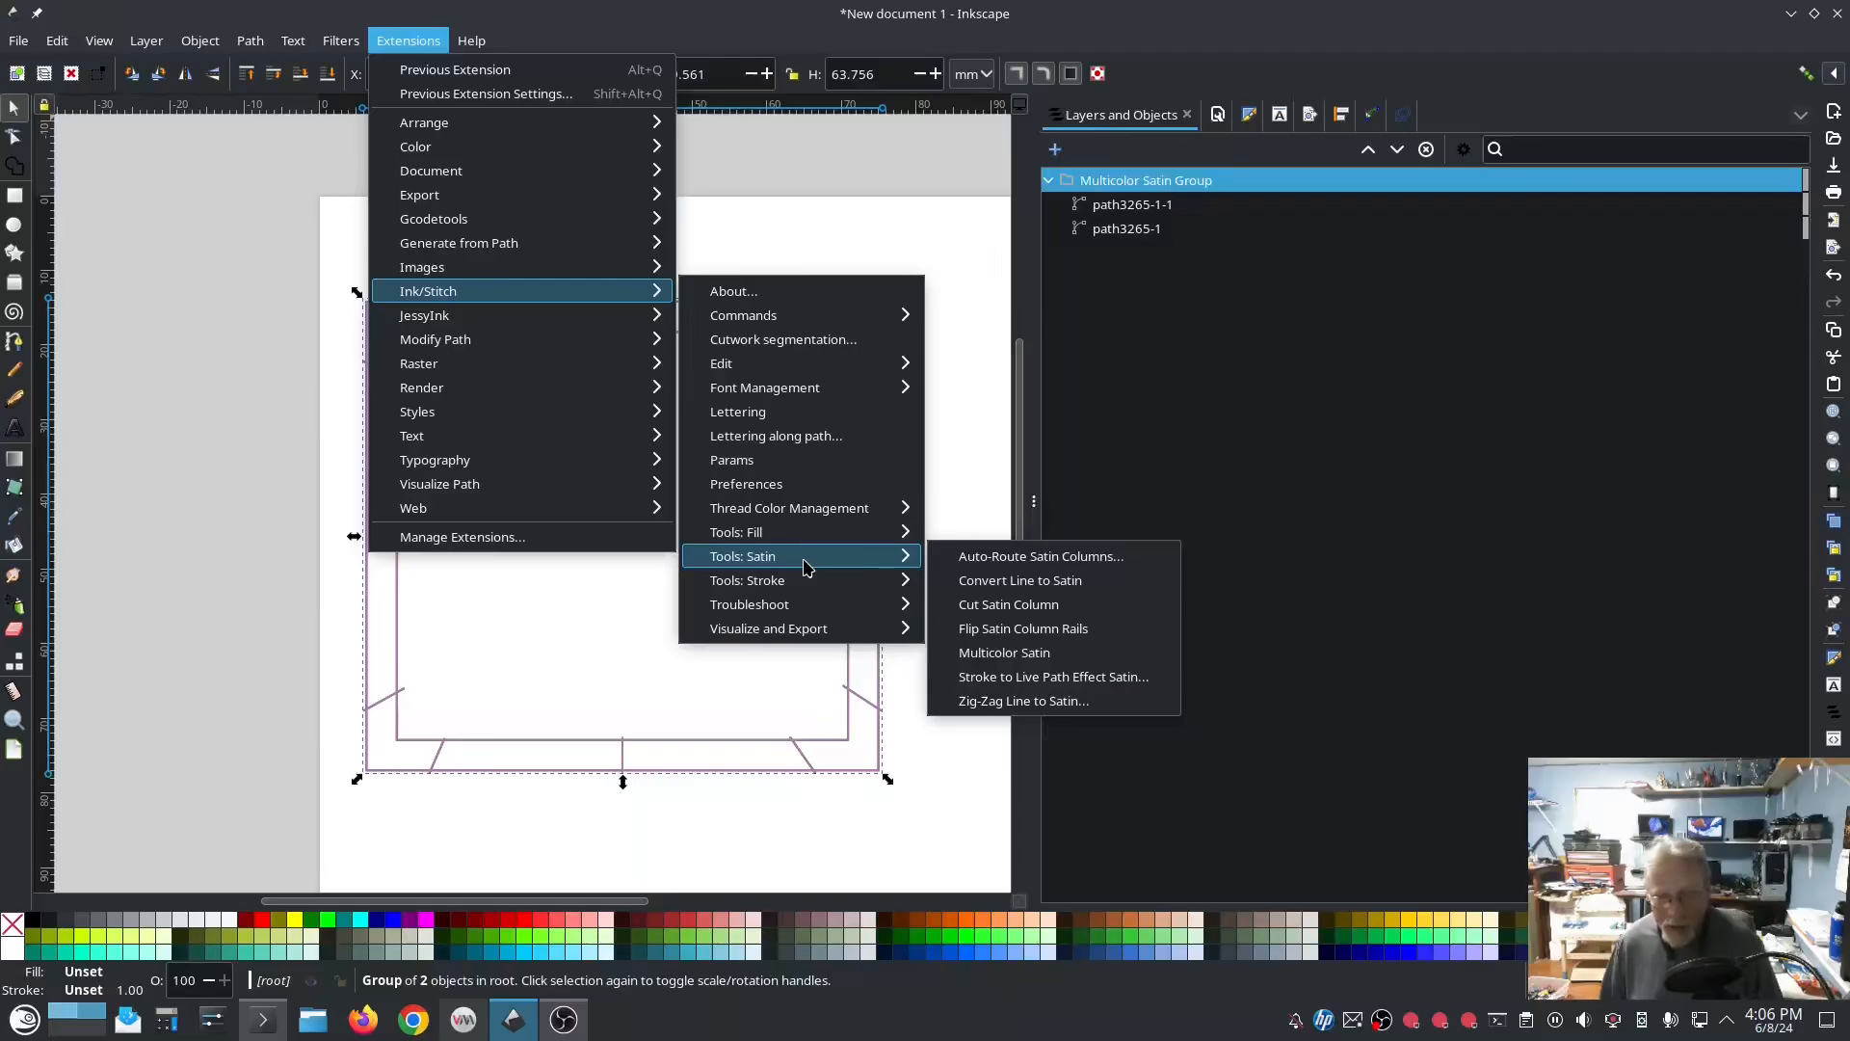
{"action": "left_click", "coordinate": [793, 460]}
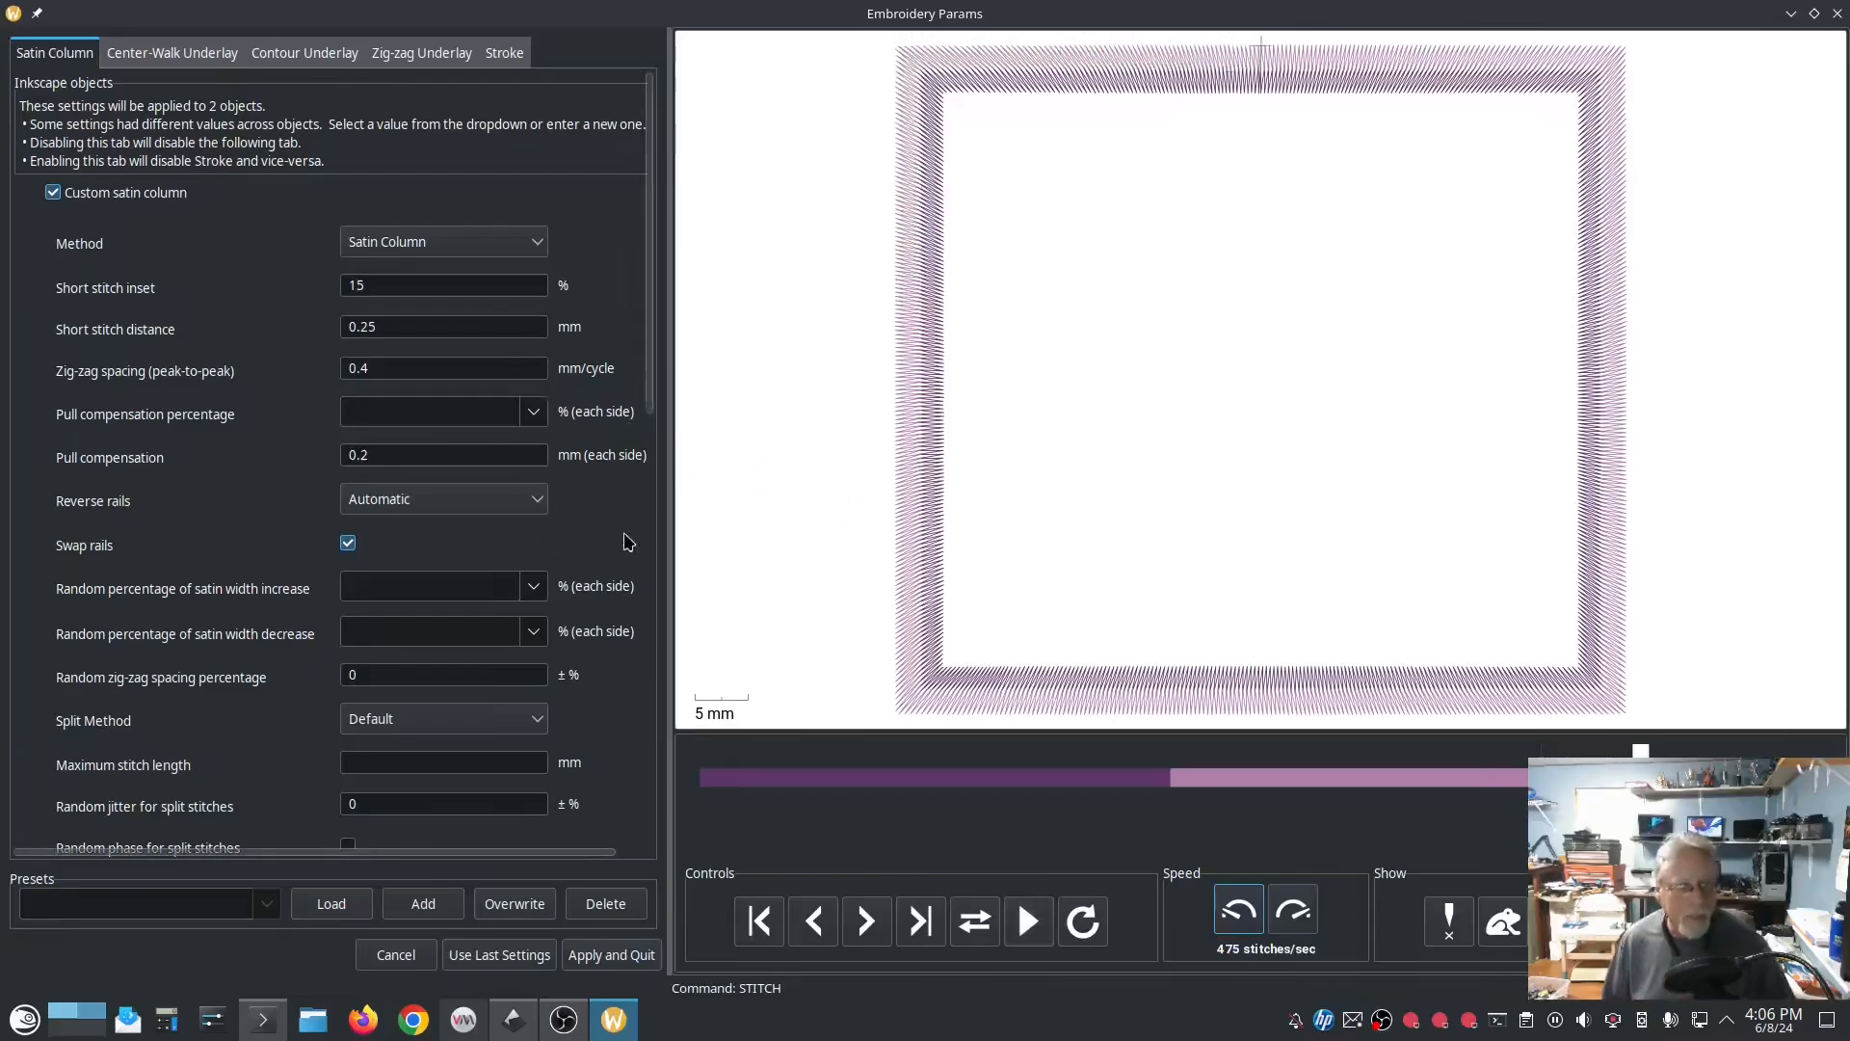
{"action": "scroll", "coordinate": [612, 516], "scroll_direction": "down", "scroll_amount": 5}
{"action": "scroll", "coordinate": [621, 660], "scroll_direction": "down", "scroll_amount": 3}
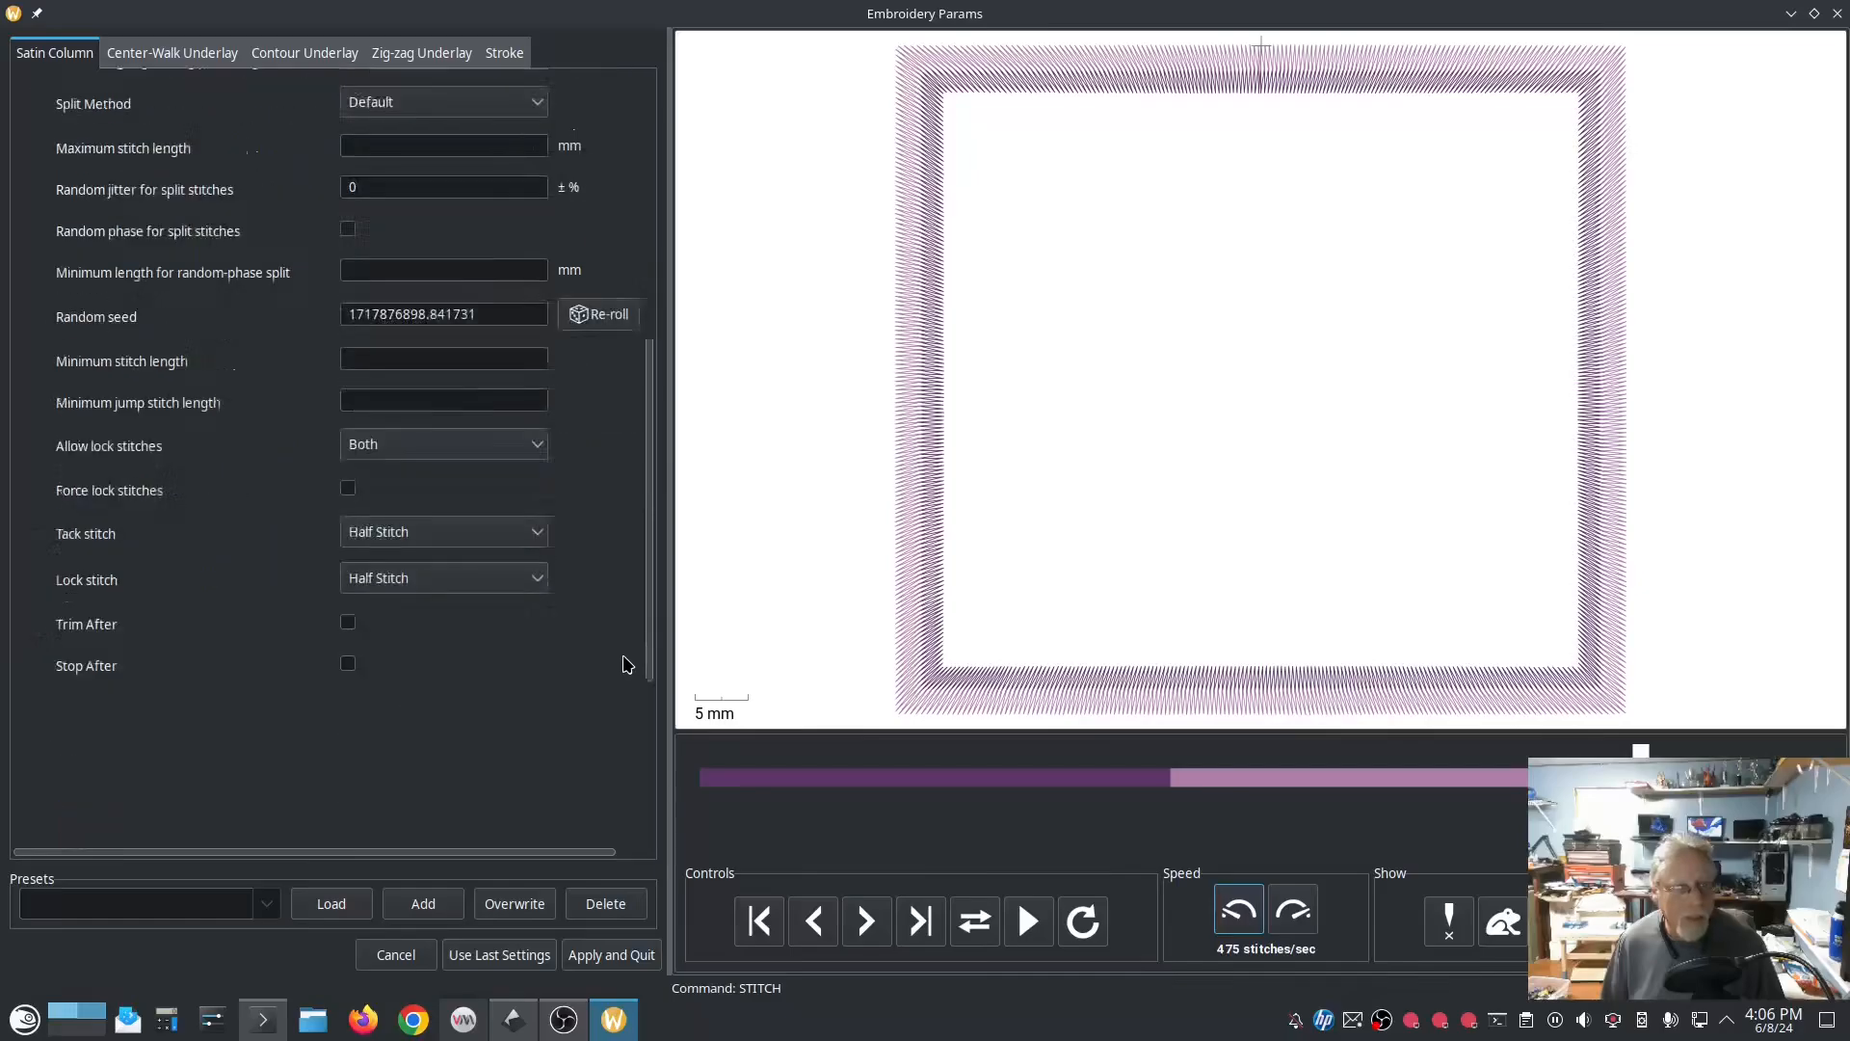
{"action": "scroll", "coordinate": [627, 664], "scroll_direction": "up", "scroll_amount": 2}
{"action": "scroll", "coordinate": [627, 664], "scroll_direction": "up", "scroll_amount": 1}
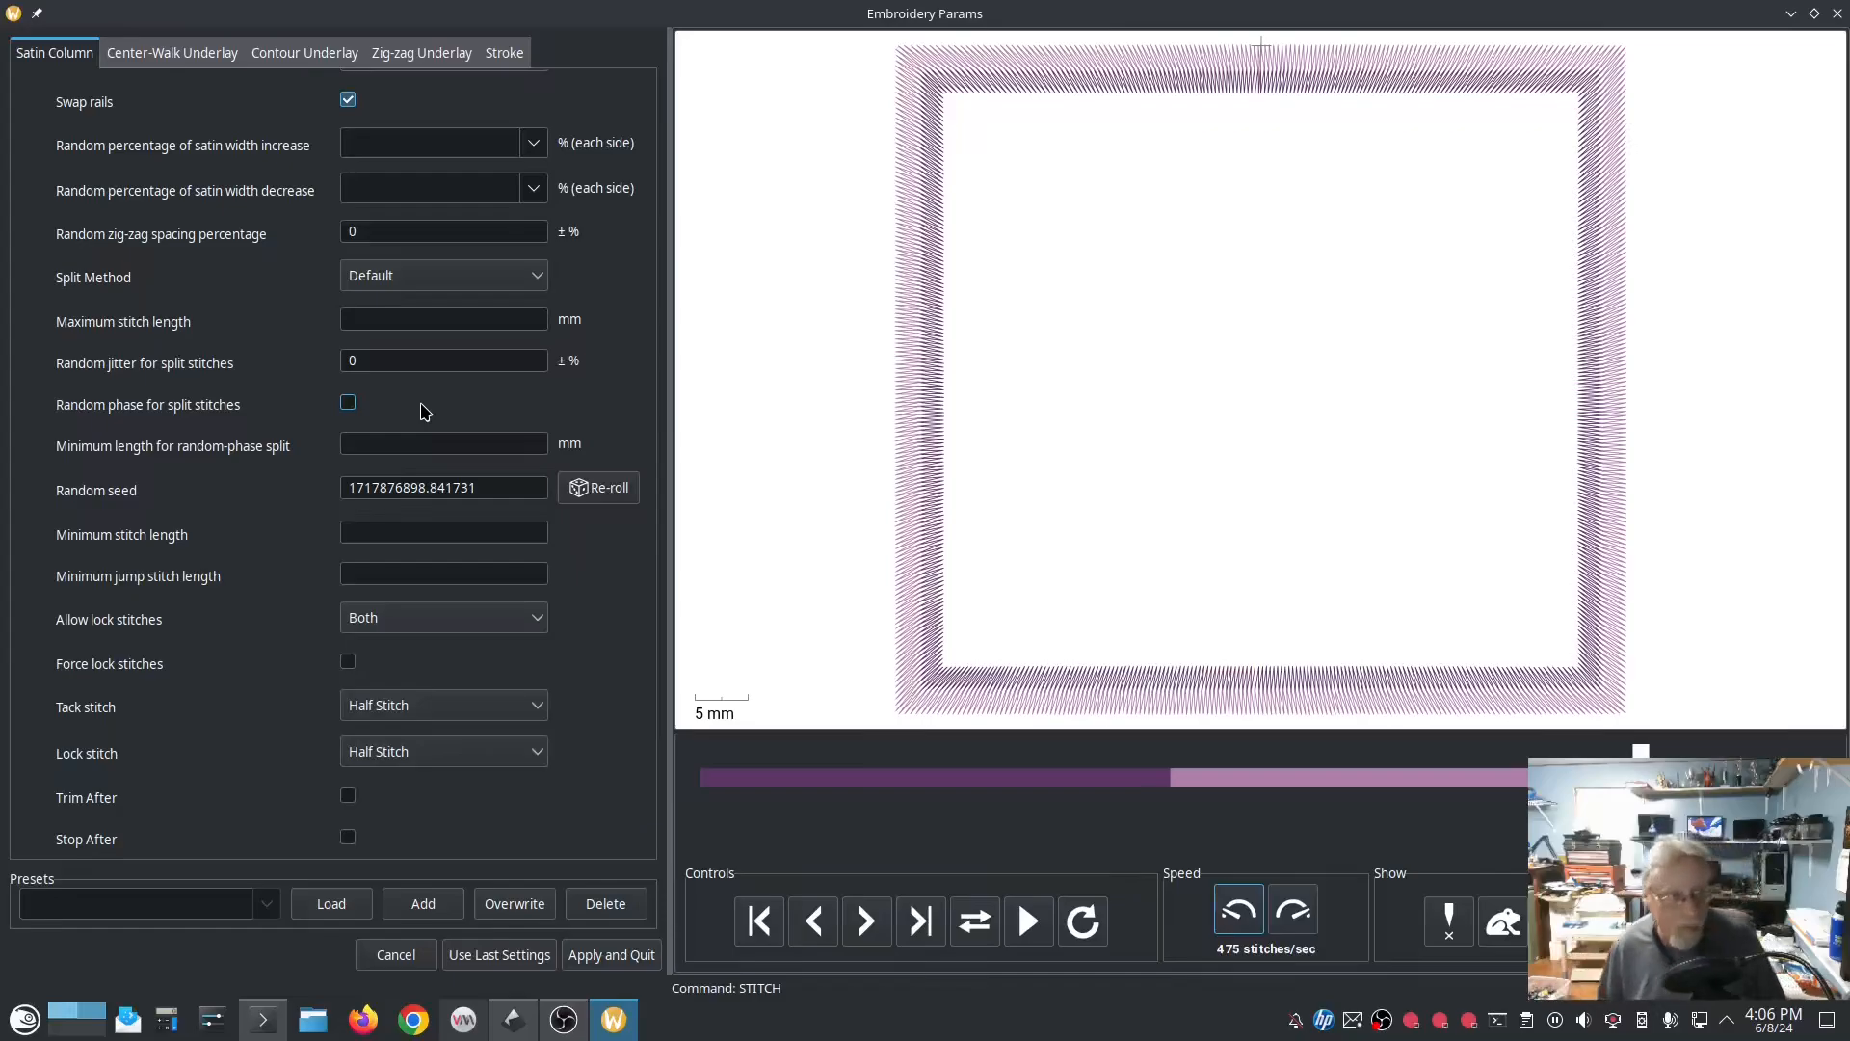
{"action": "scroll", "coordinate": [491, 440], "scroll_direction": "up", "scroll_amount": 3}
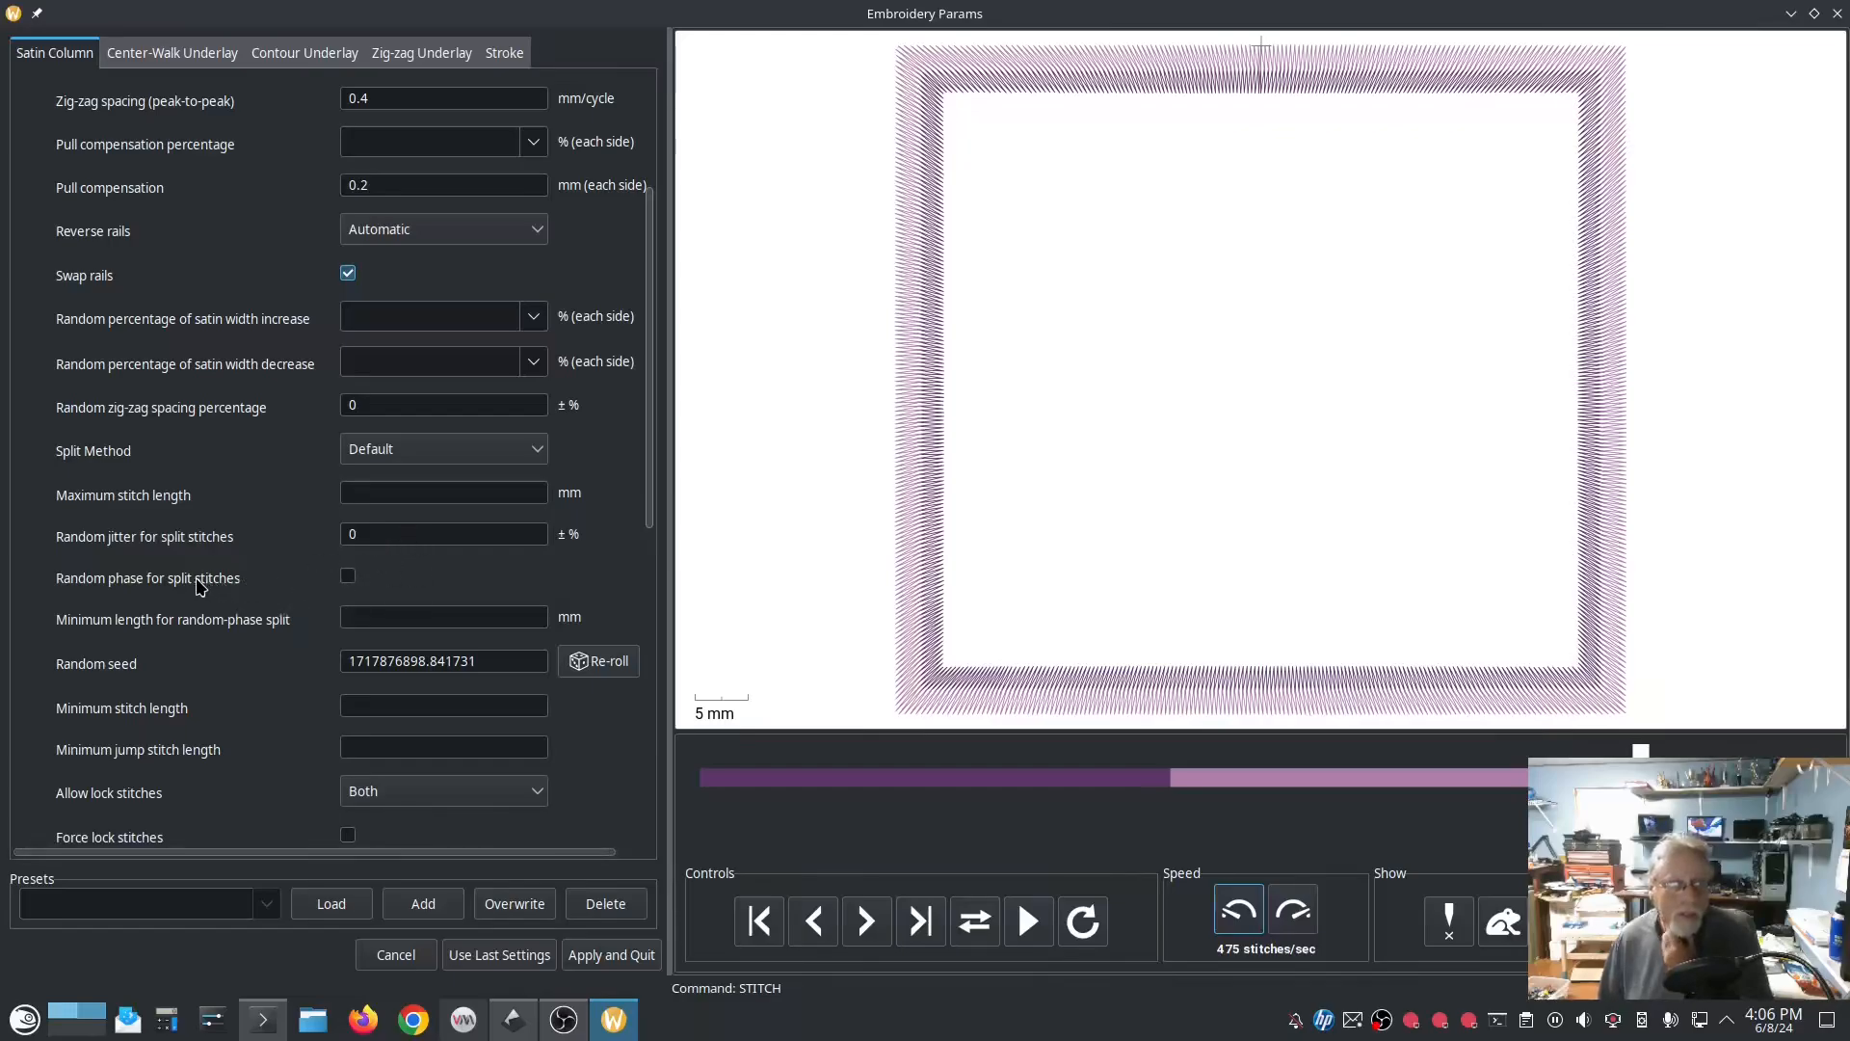
Step: Try random phase for split stitches on and off, and set random jitter for split stitches to 20 %
{"action": "left_click", "coordinate": [349, 577]}
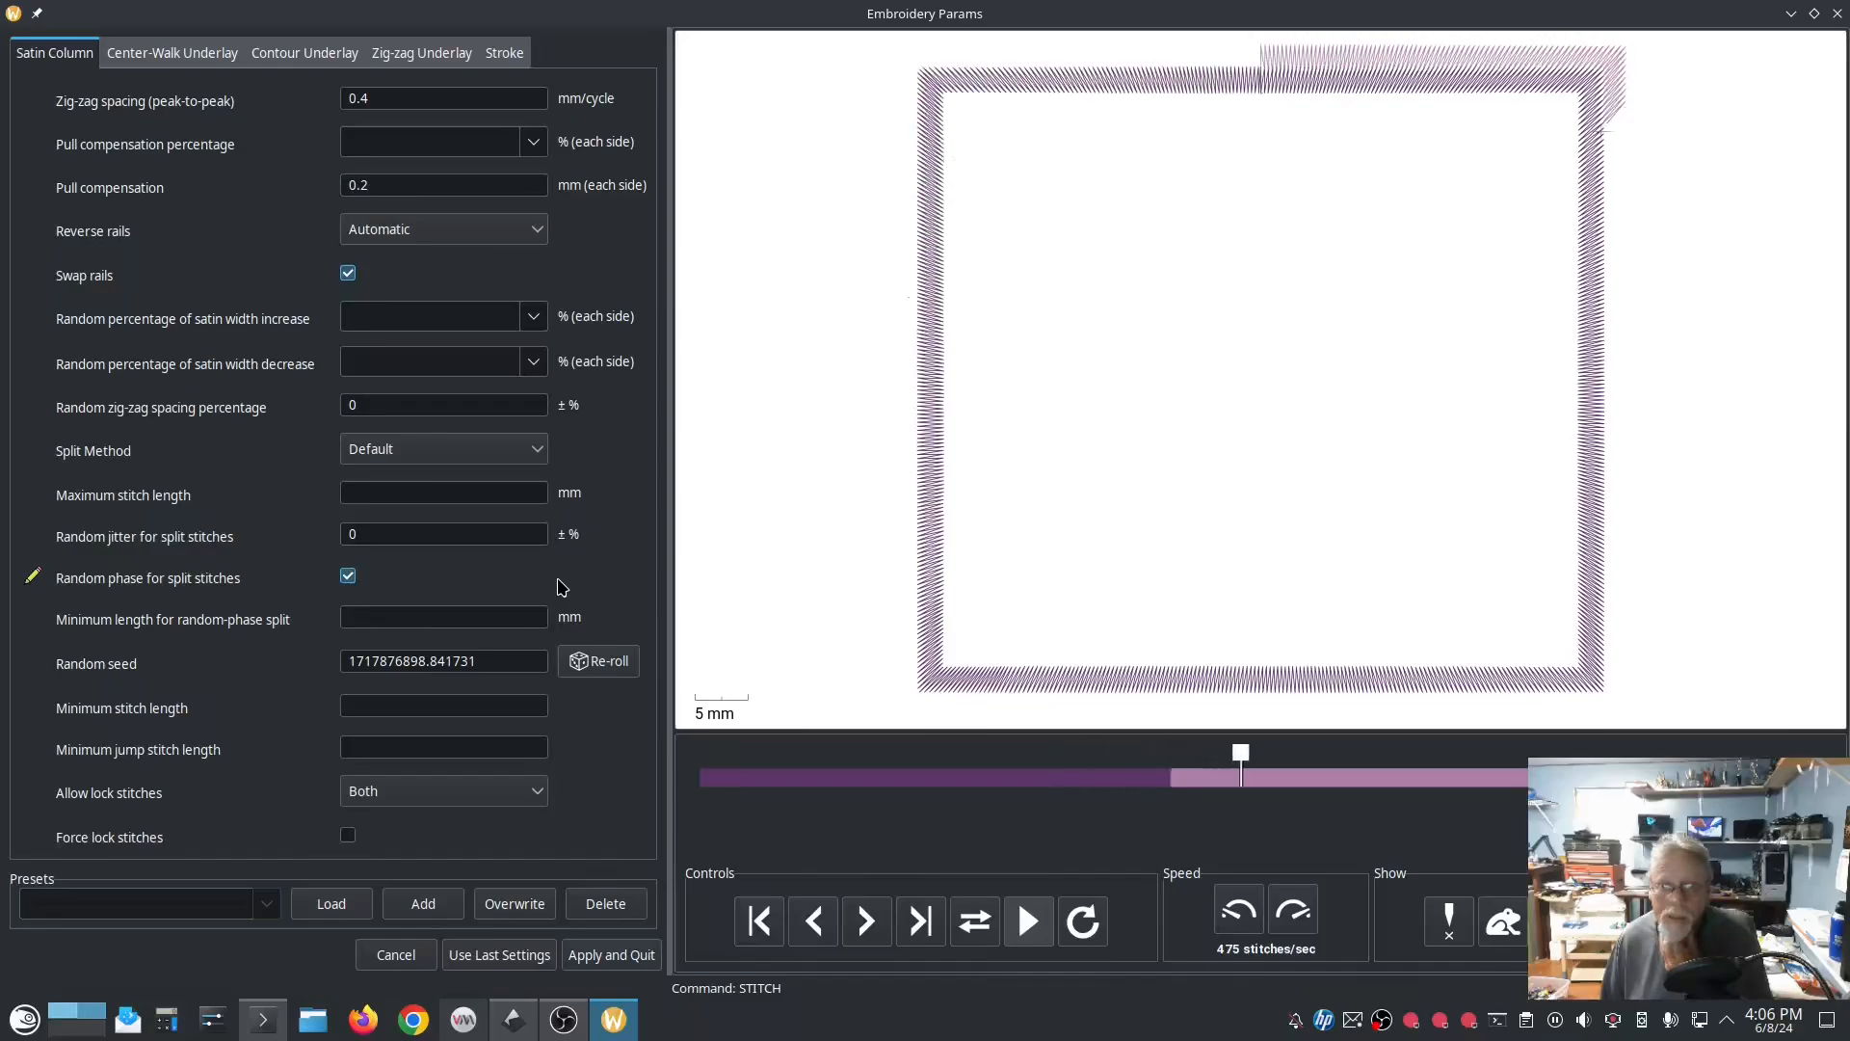
{"action": "left_click", "coordinate": [349, 576]}
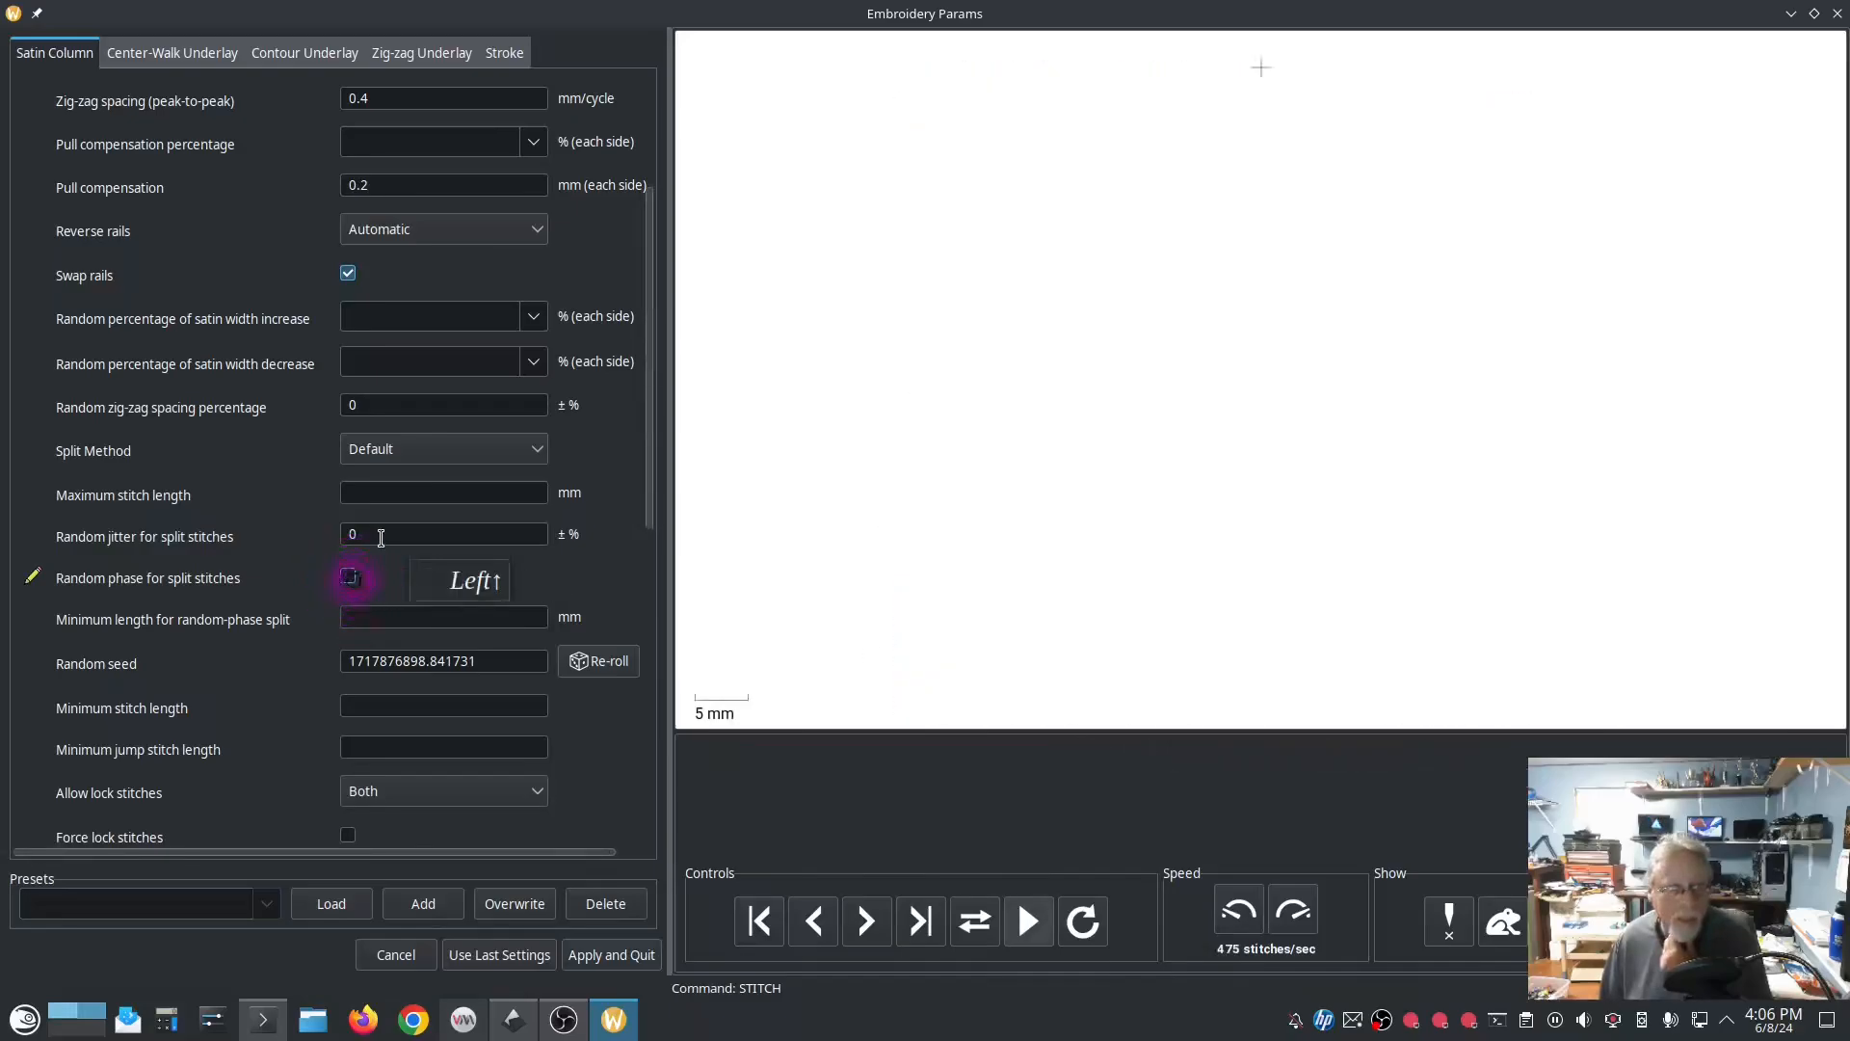
{"action": "left_click", "coordinate": [380, 533]}
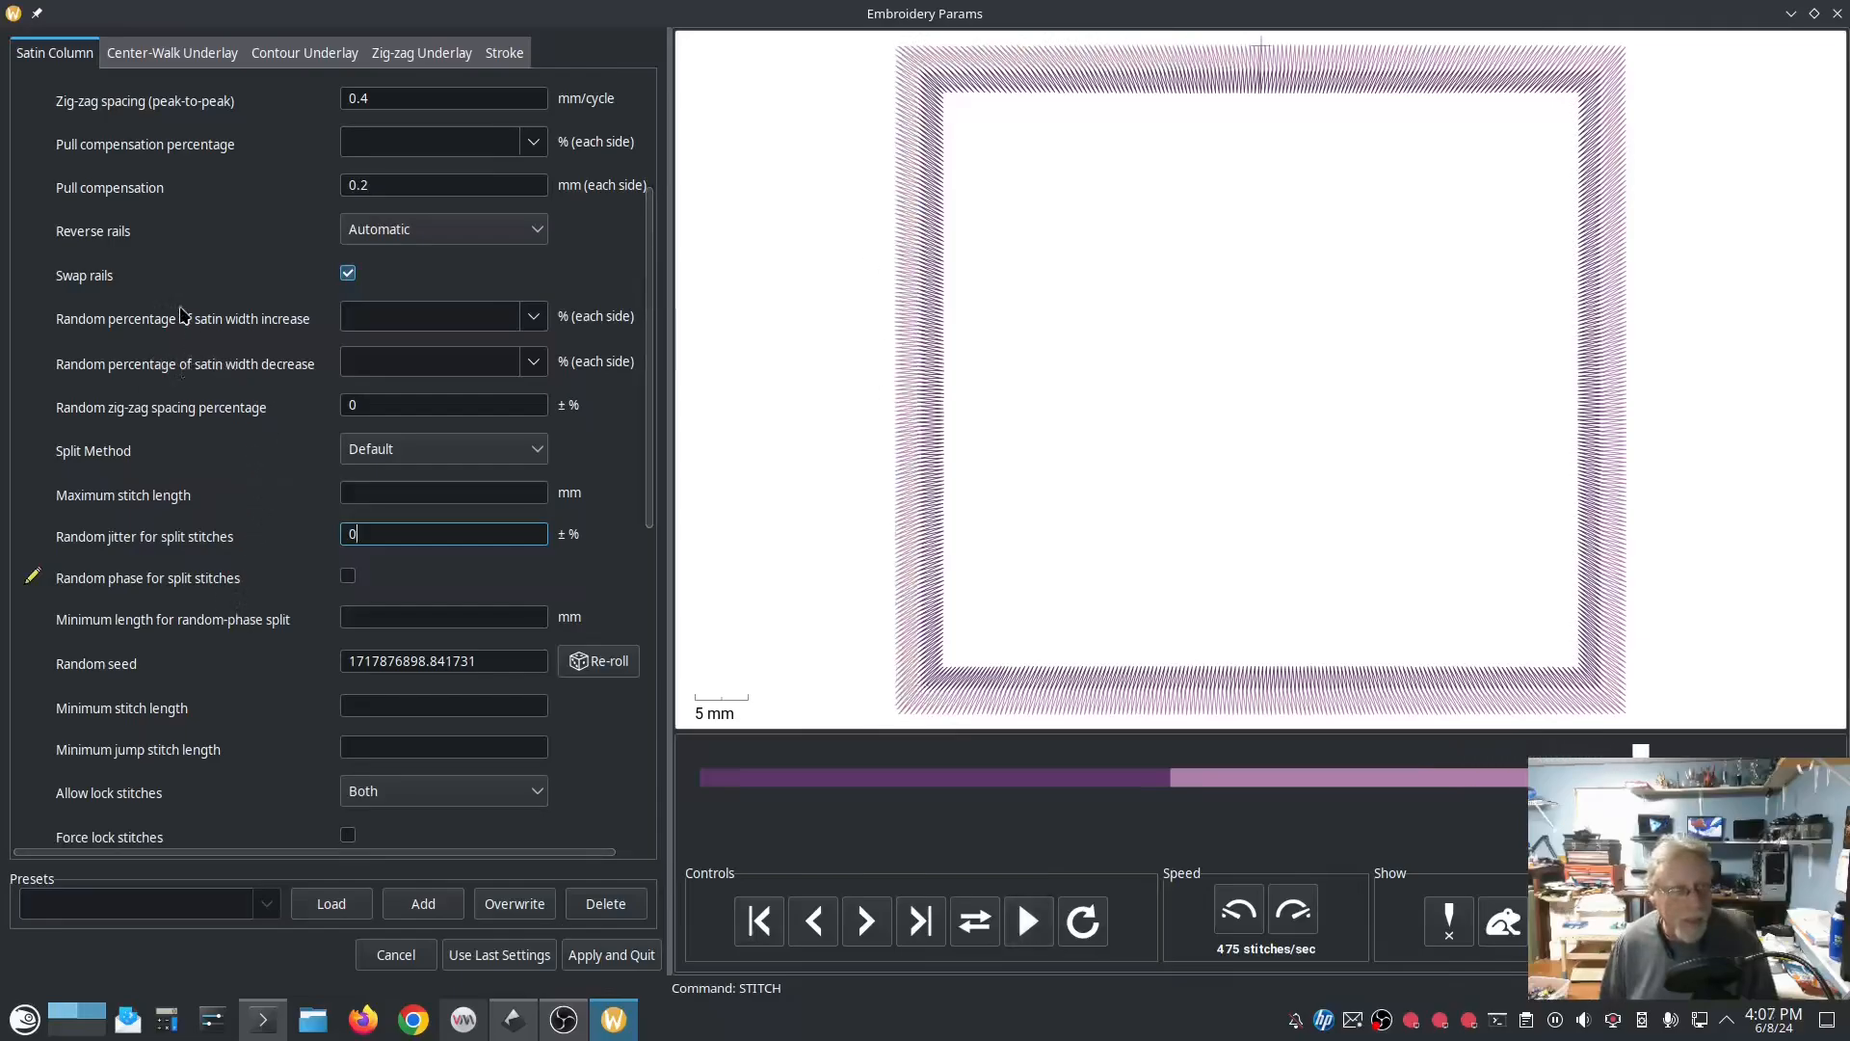
{"action": "left_click", "coordinate": [393, 535]}
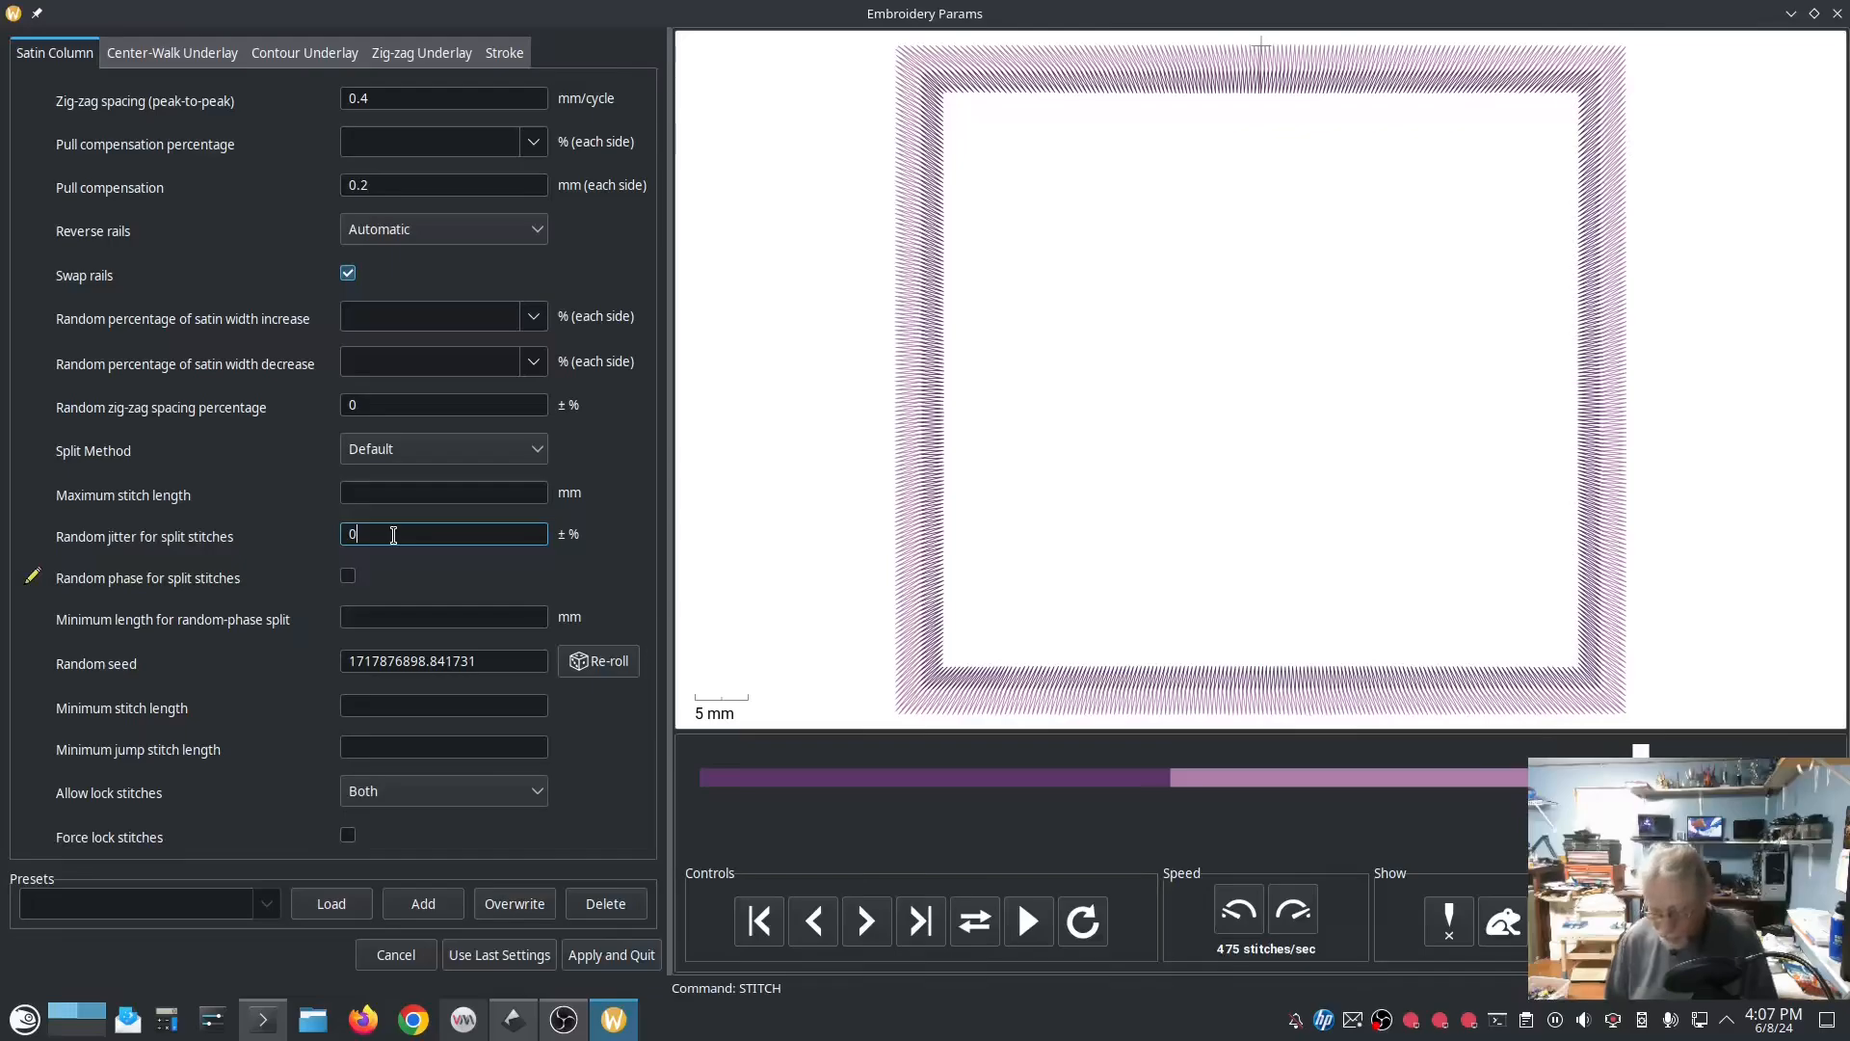
{"action": "key", "text": "BackSpace"}
{"action": "type", "text": "20"}
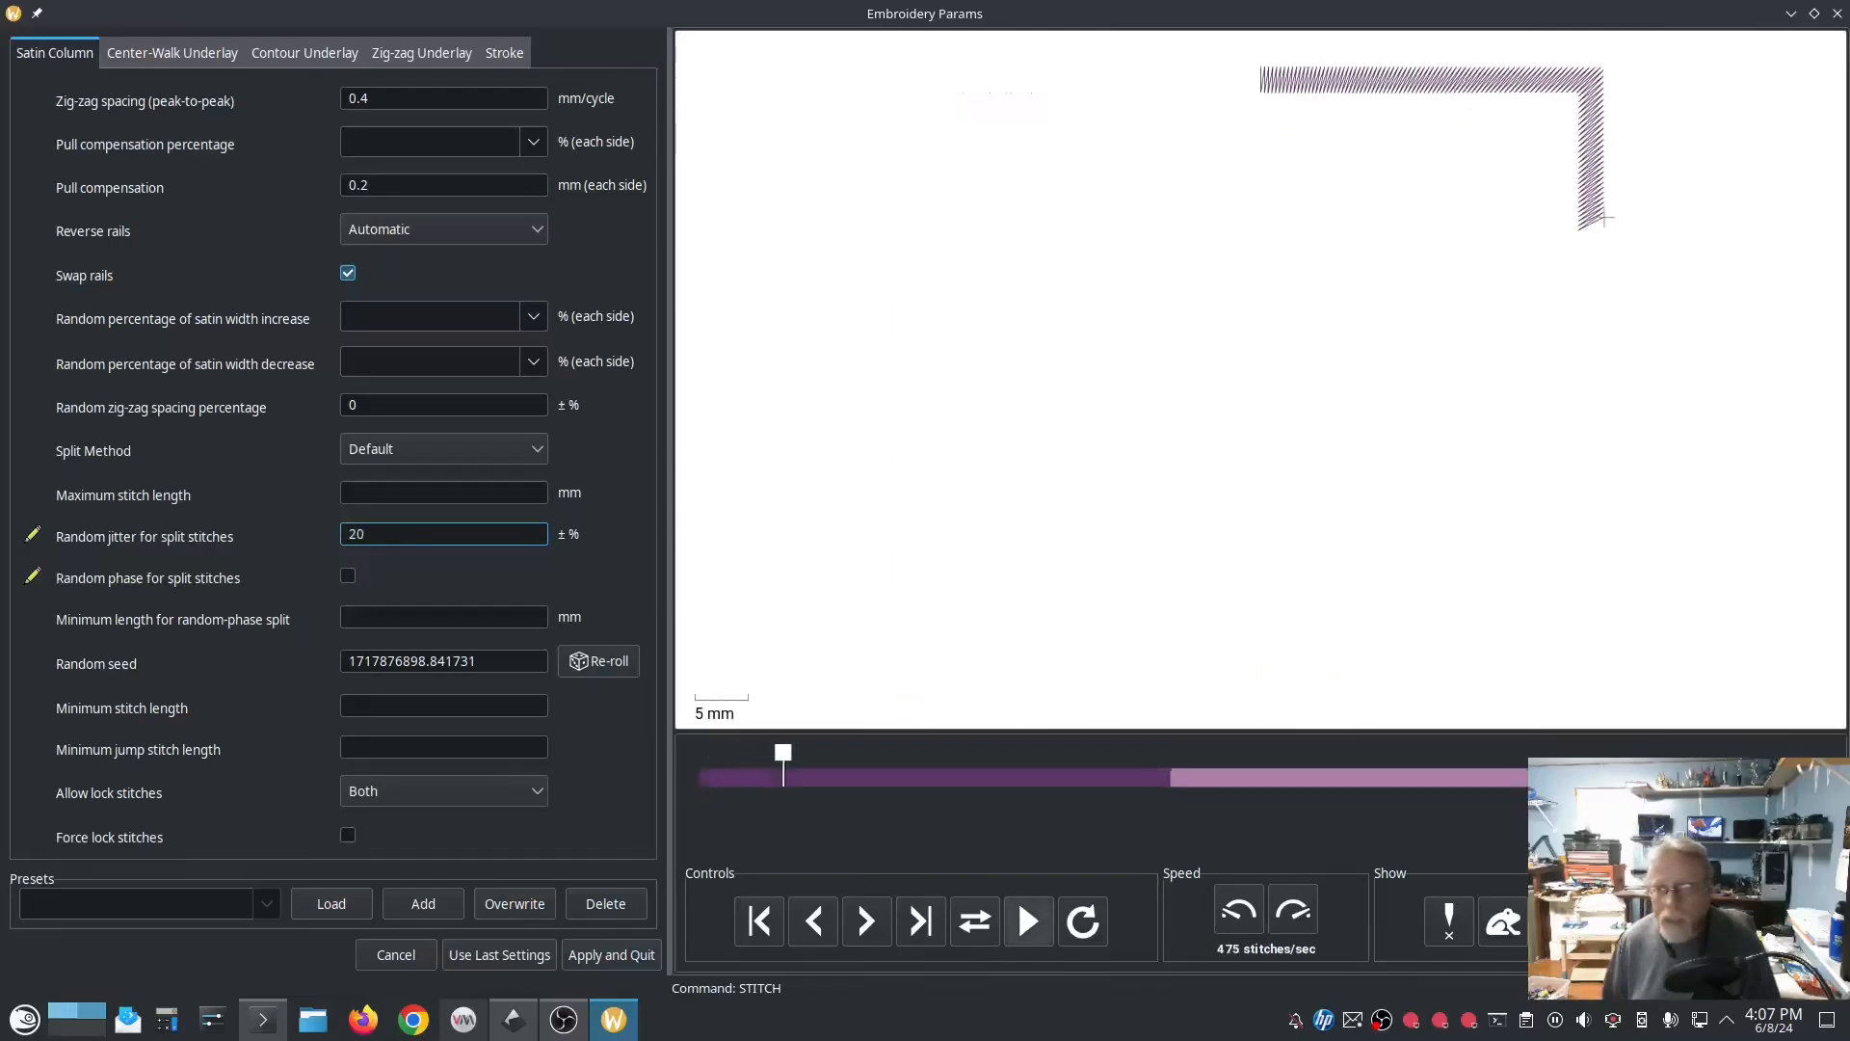
Step: Set the random jitter for split stitches to 50 %
{"action": "key", "text": "BackSpace"}
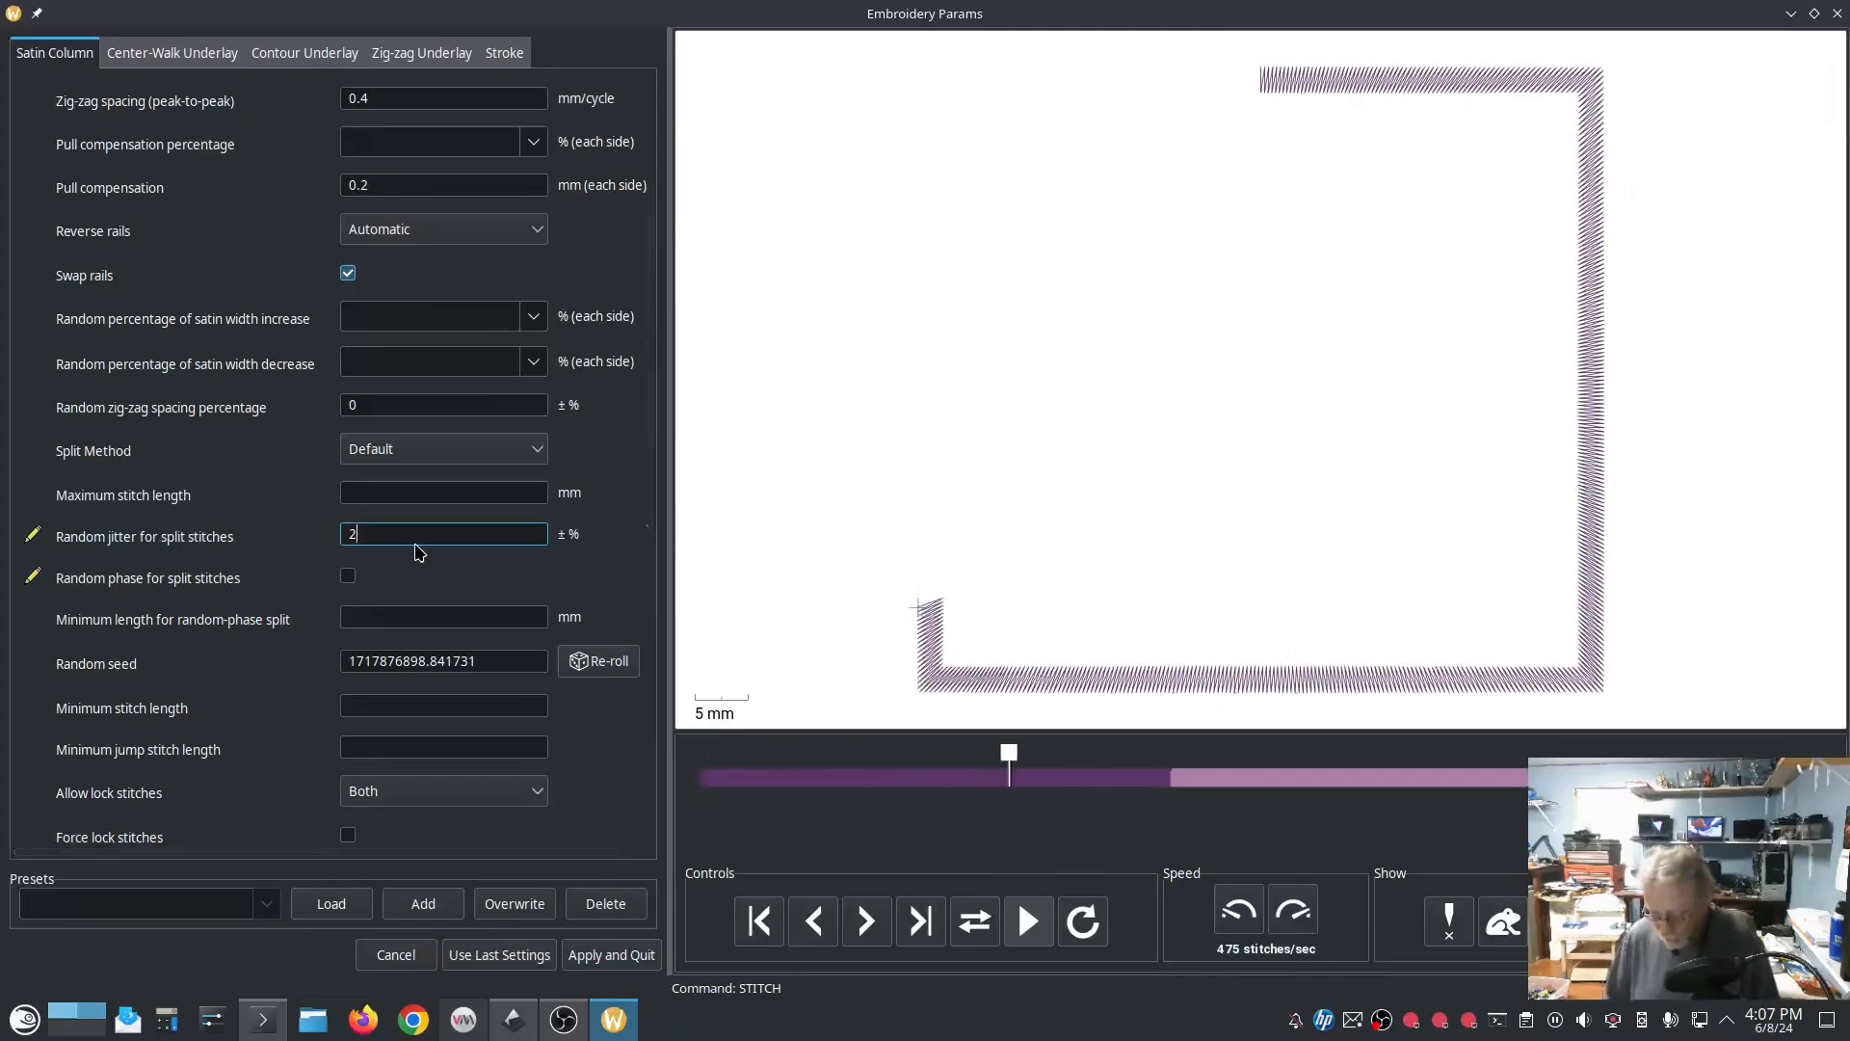
{"action": "key", "text": "BackSpace"}
{"action": "type", "text": "50"}
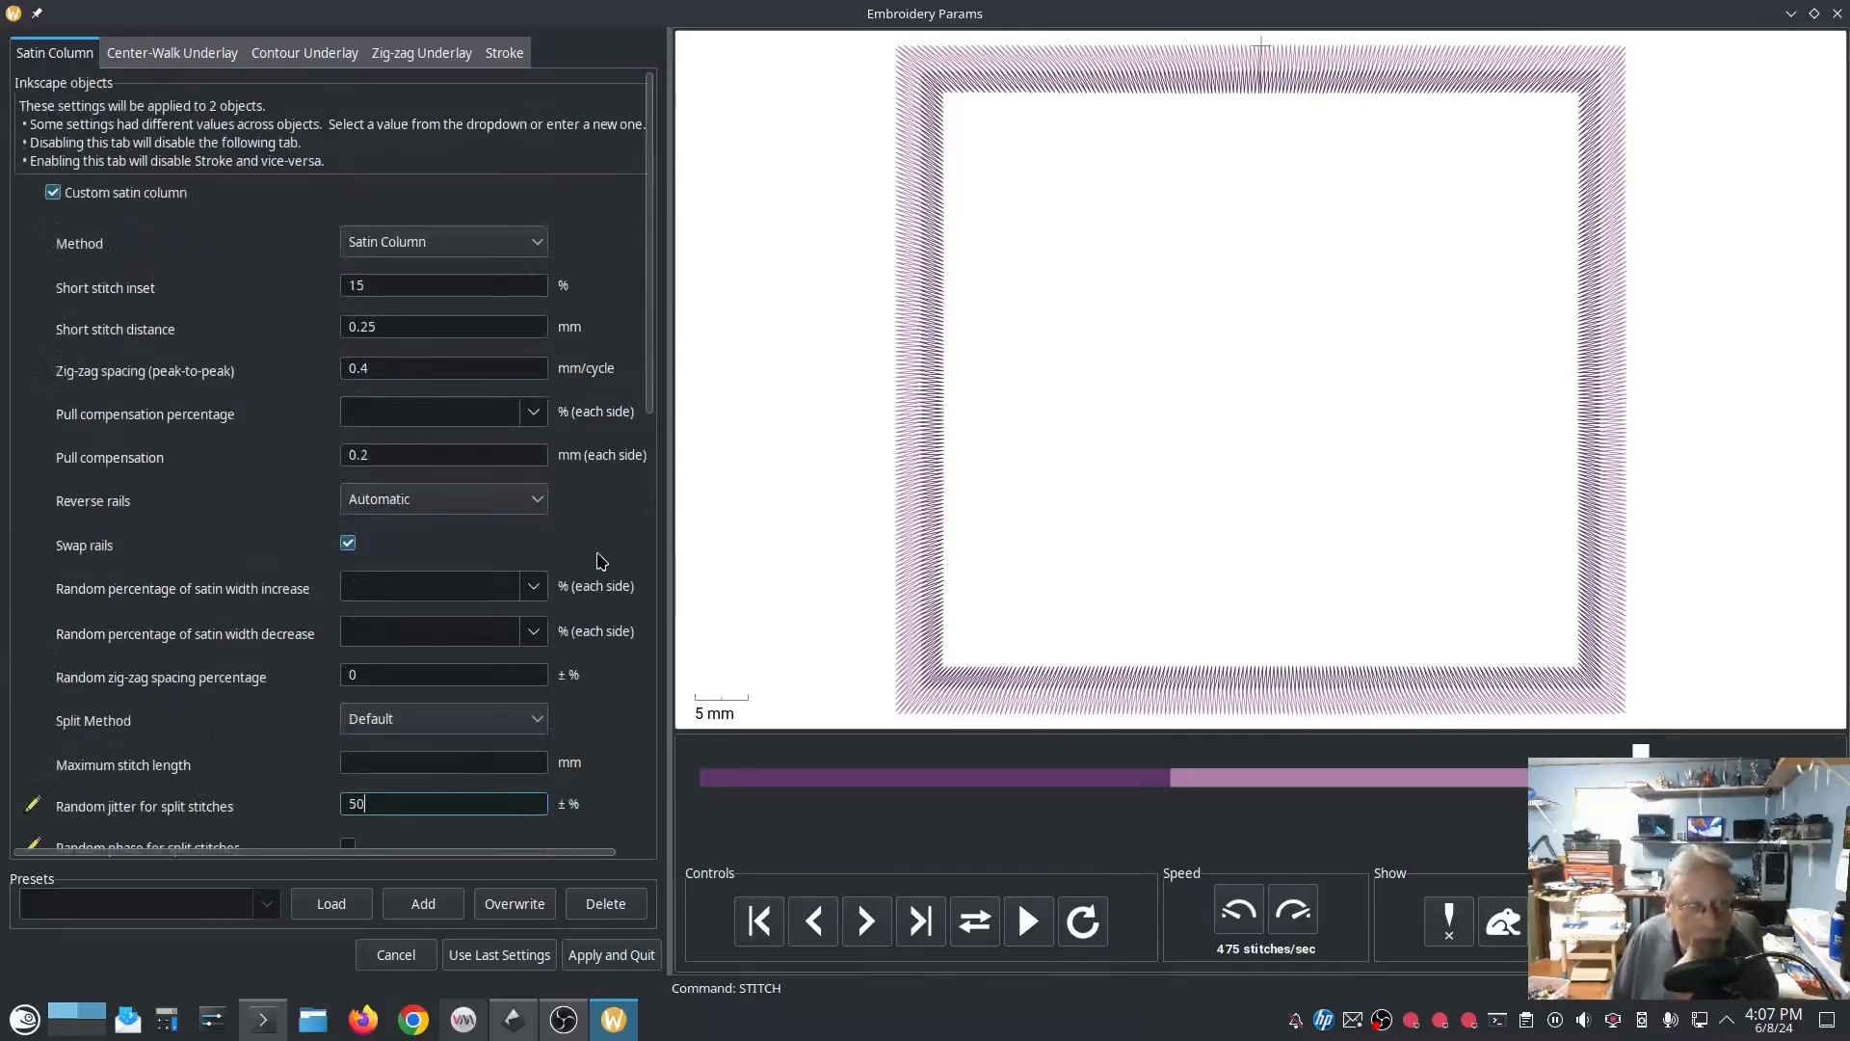
Step: Enable random phase for split stitches and set the split method to Staggered
{"action": "scroll", "coordinate": [602, 561], "scroll_direction": "down", "scroll_amount": 1}
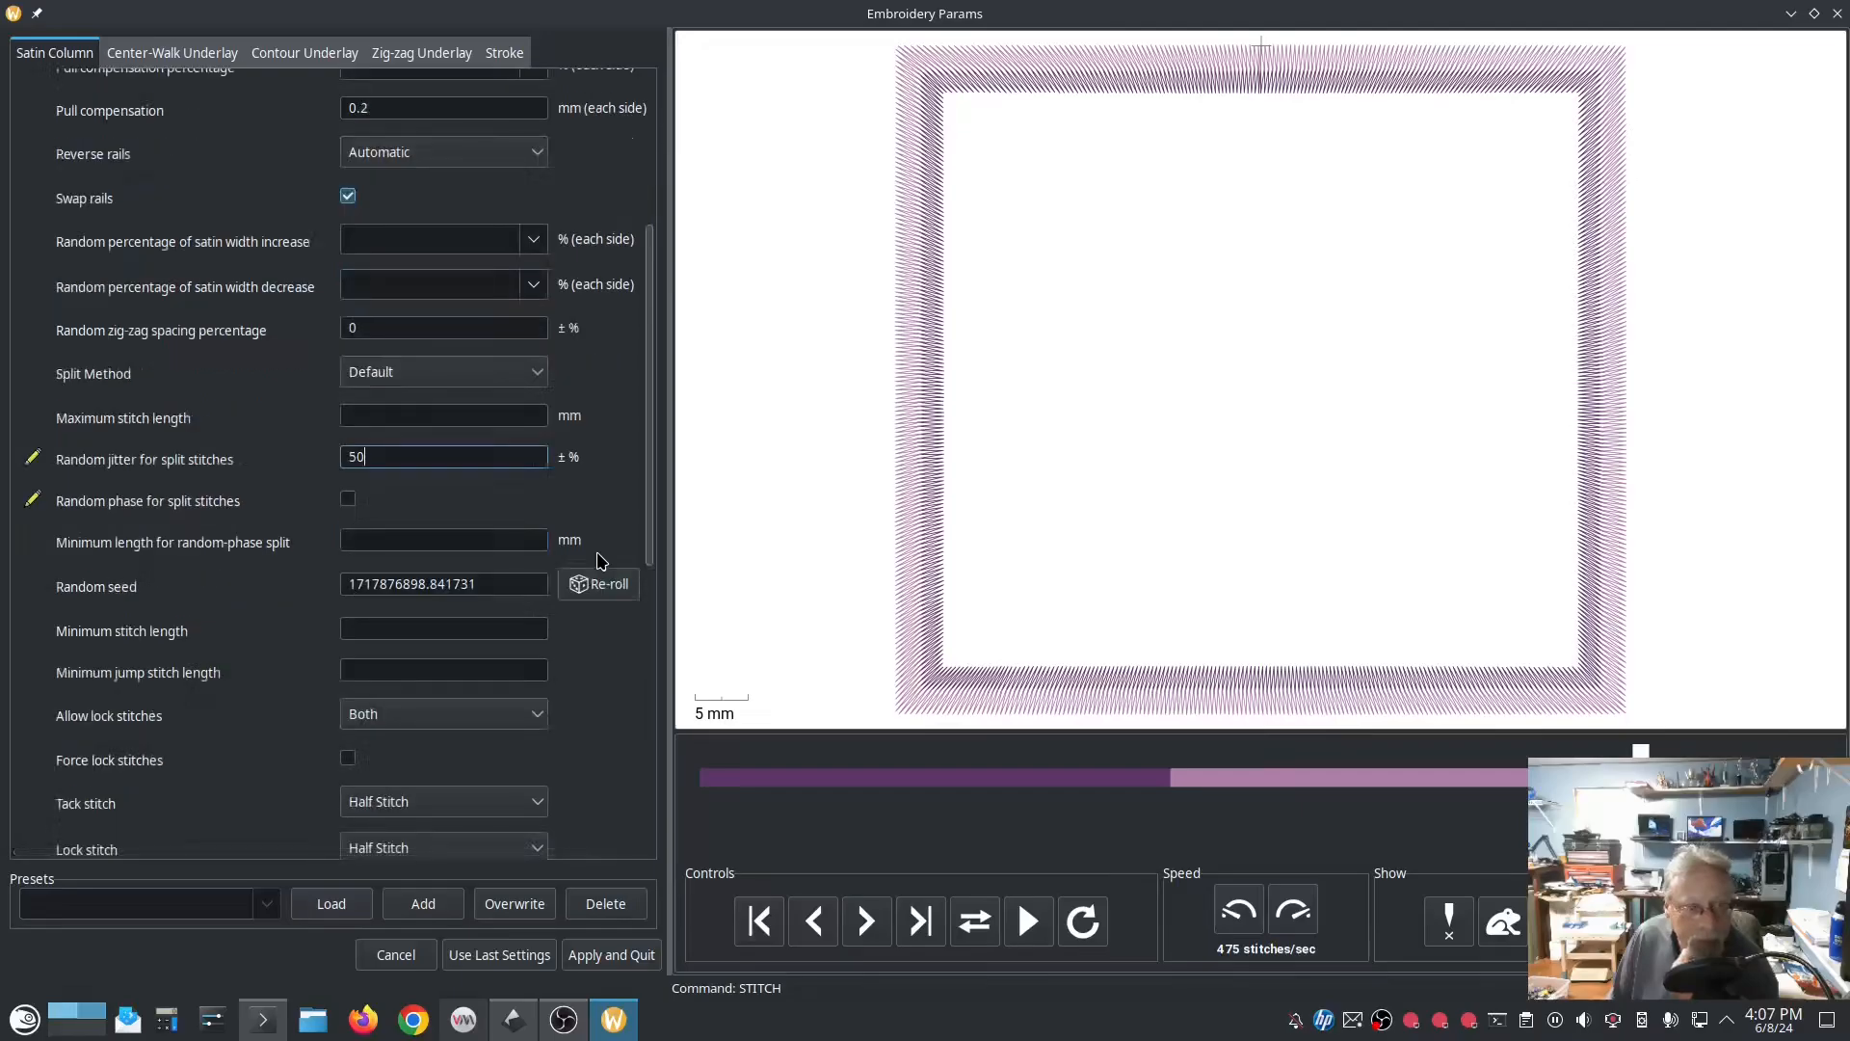
{"action": "scroll", "coordinate": [602, 561], "scroll_direction": "down", "scroll_amount": 1}
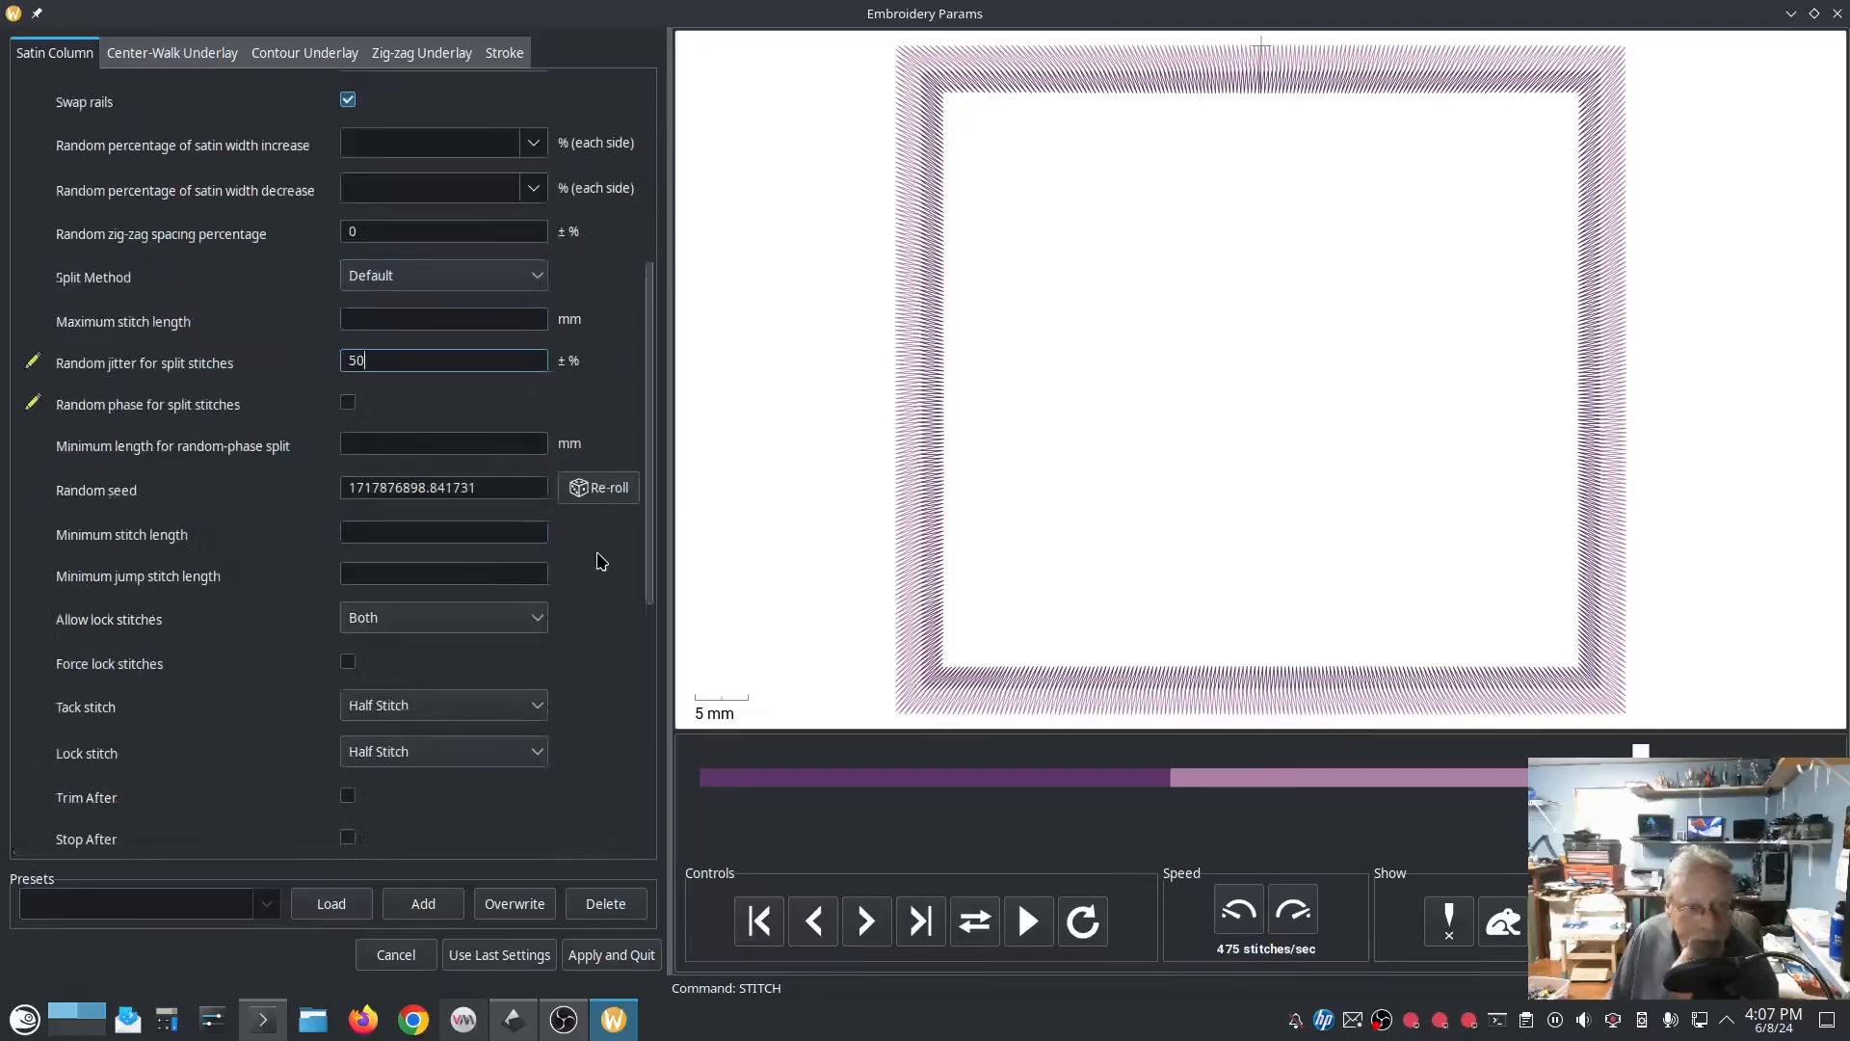
{"action": "scroll", "coordinate": [601, 561], "scroll_direction": "down", "scroll_amount": 1}
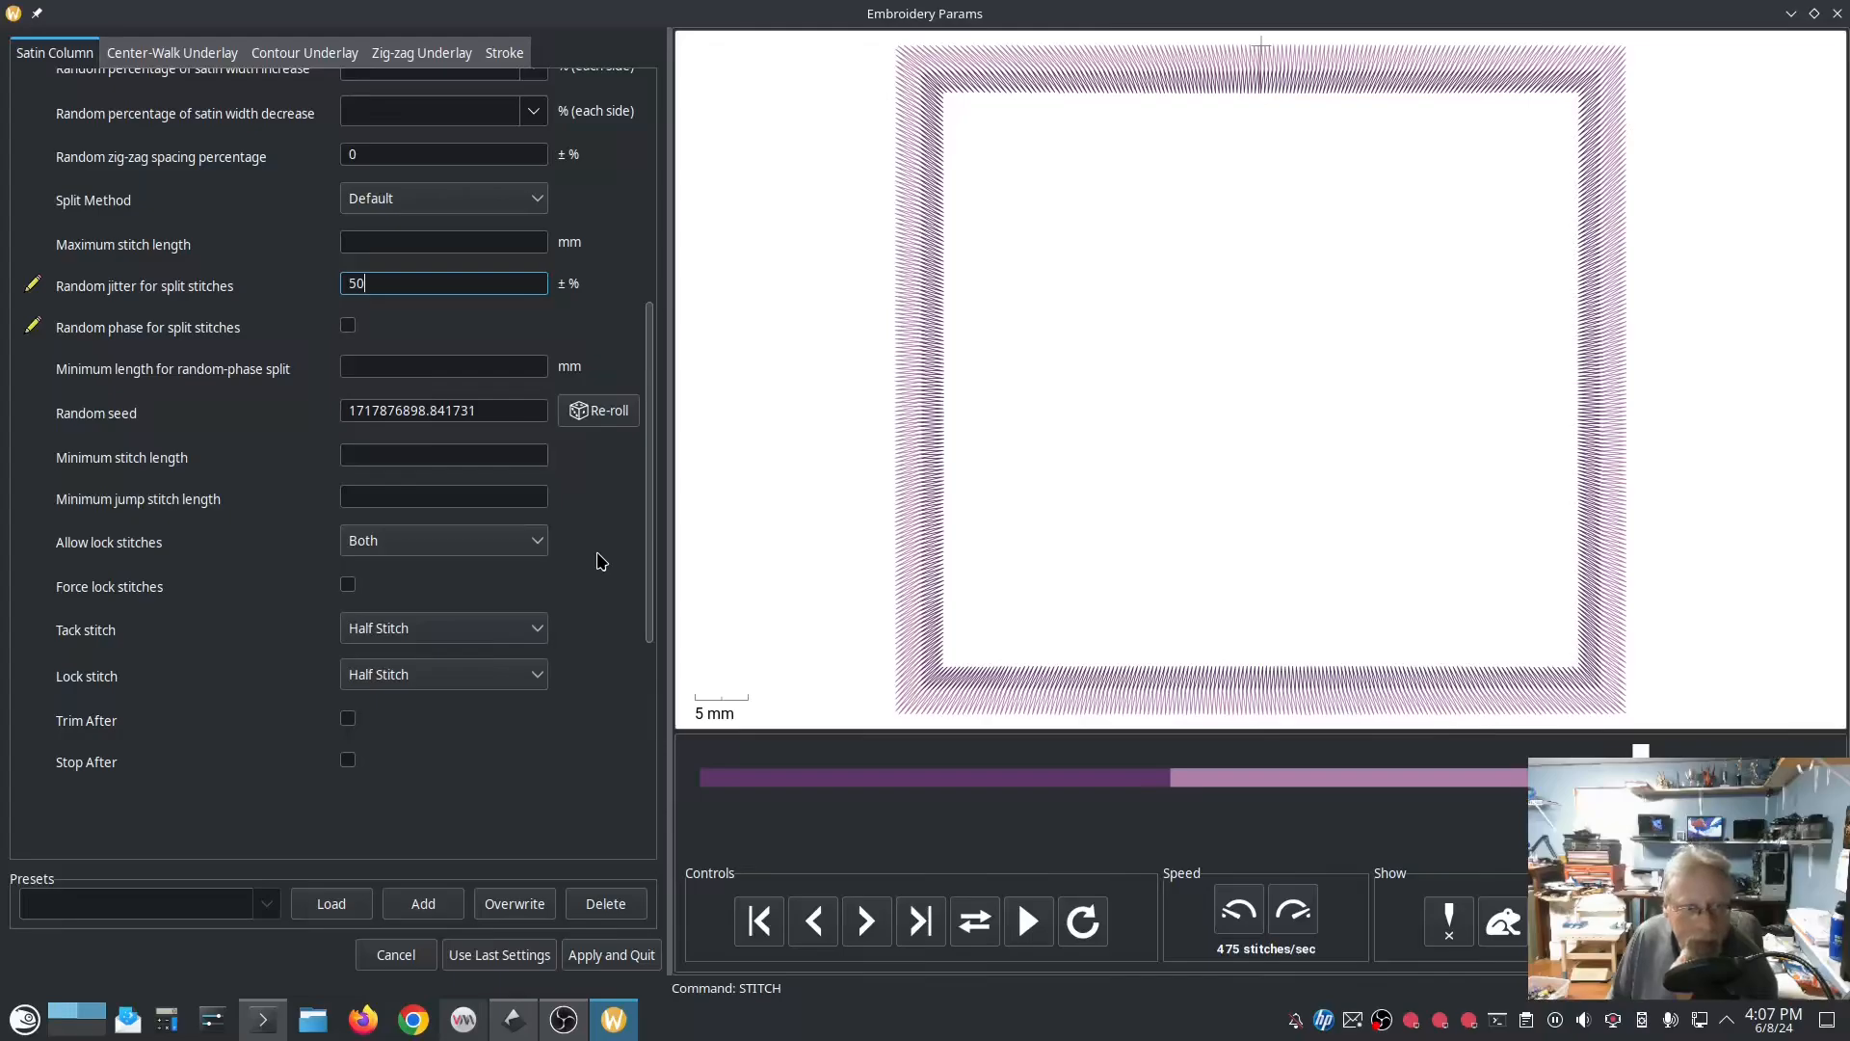
{"action": "scroll", "coordinate": [602, 561], "scroll_direction": "down", "scroll_amount": 1}
{"action": "scroll", "coordinate": [599, 559], "scroll_direction": "up", "scroll_amount": 3}
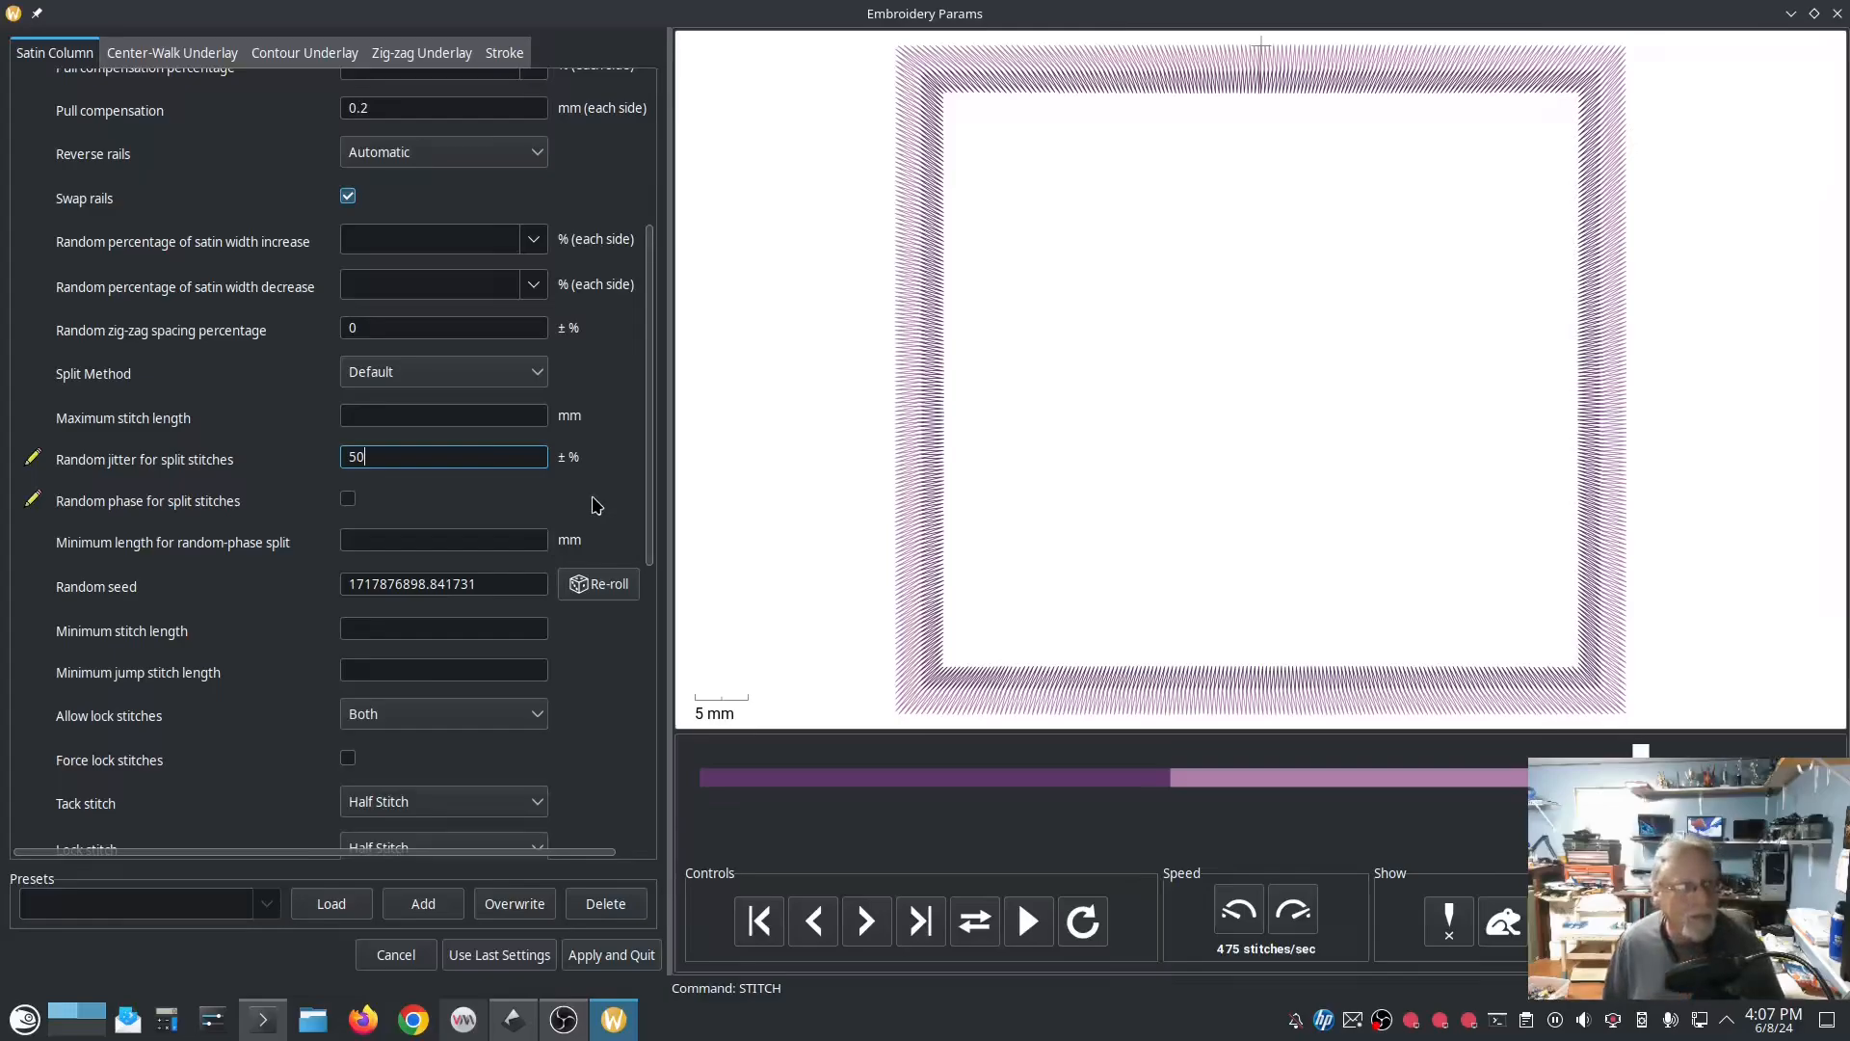
{"action": "left_click", "coordinate": [349, 499]}
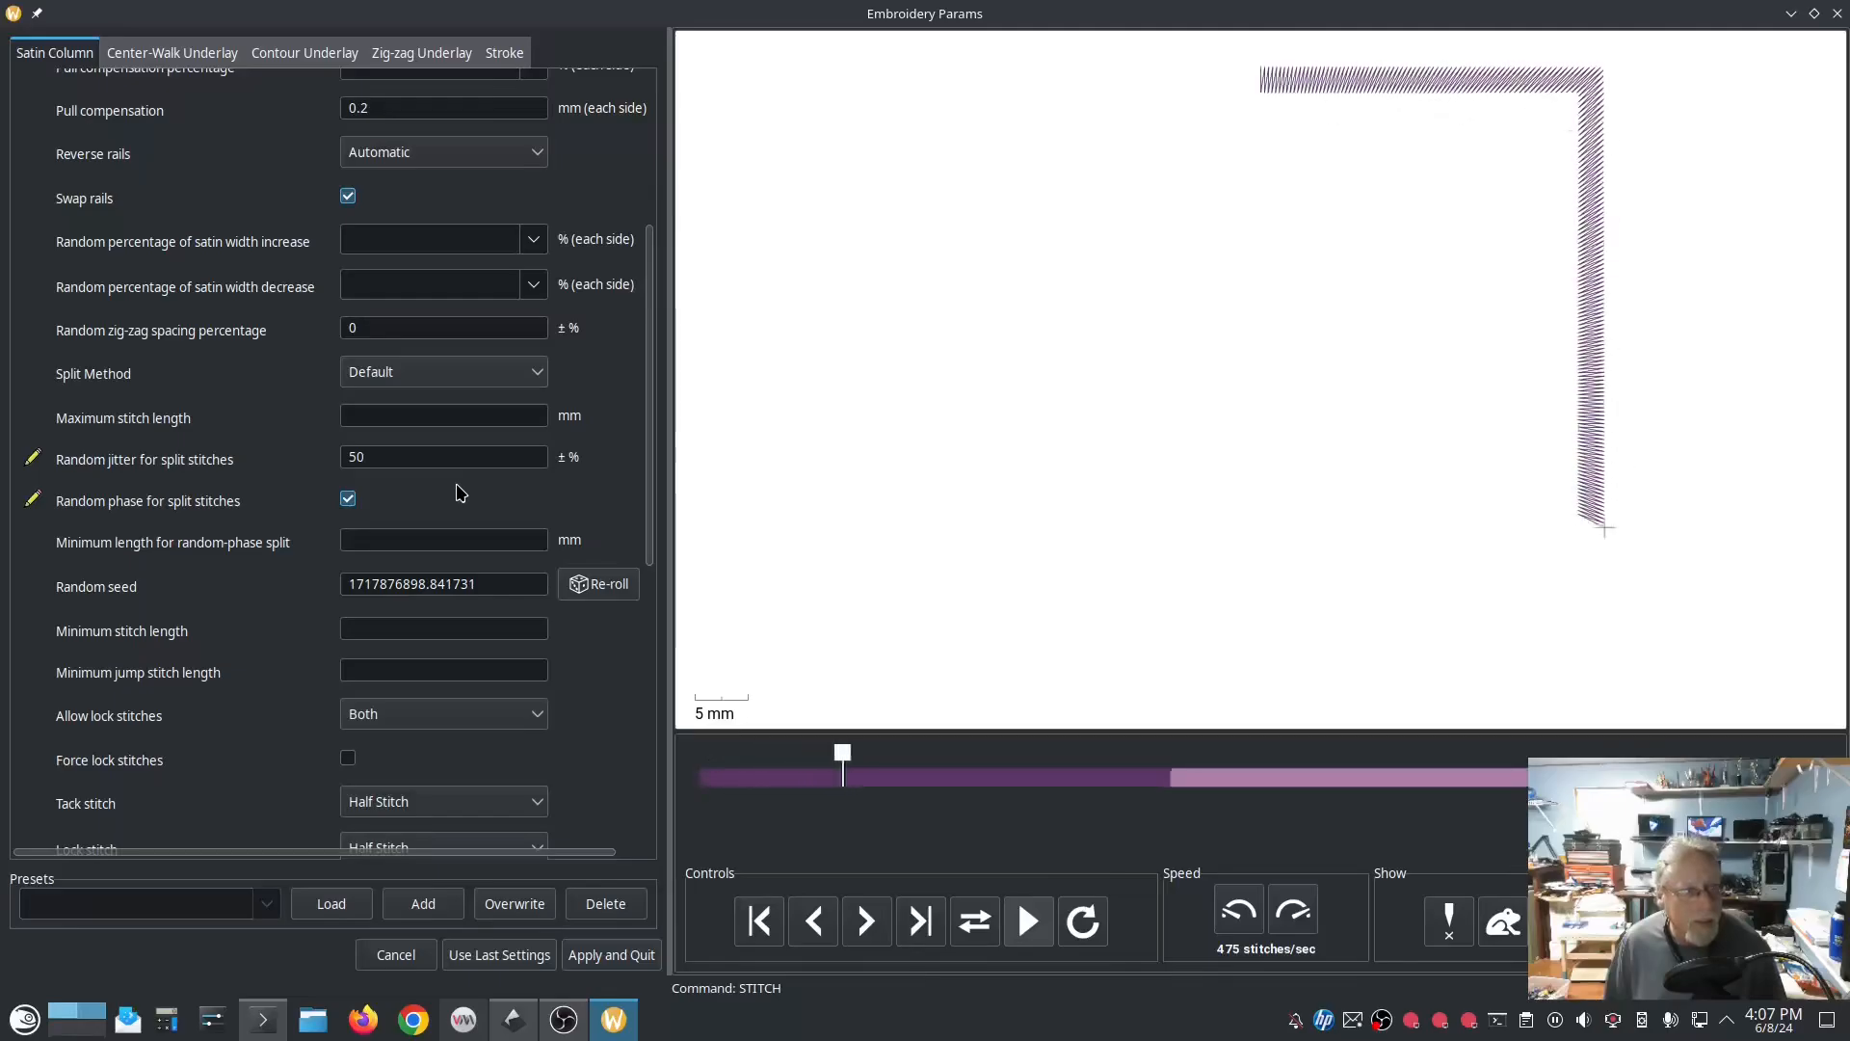
{"action": "left_click", "coordinate": [447, 383]}
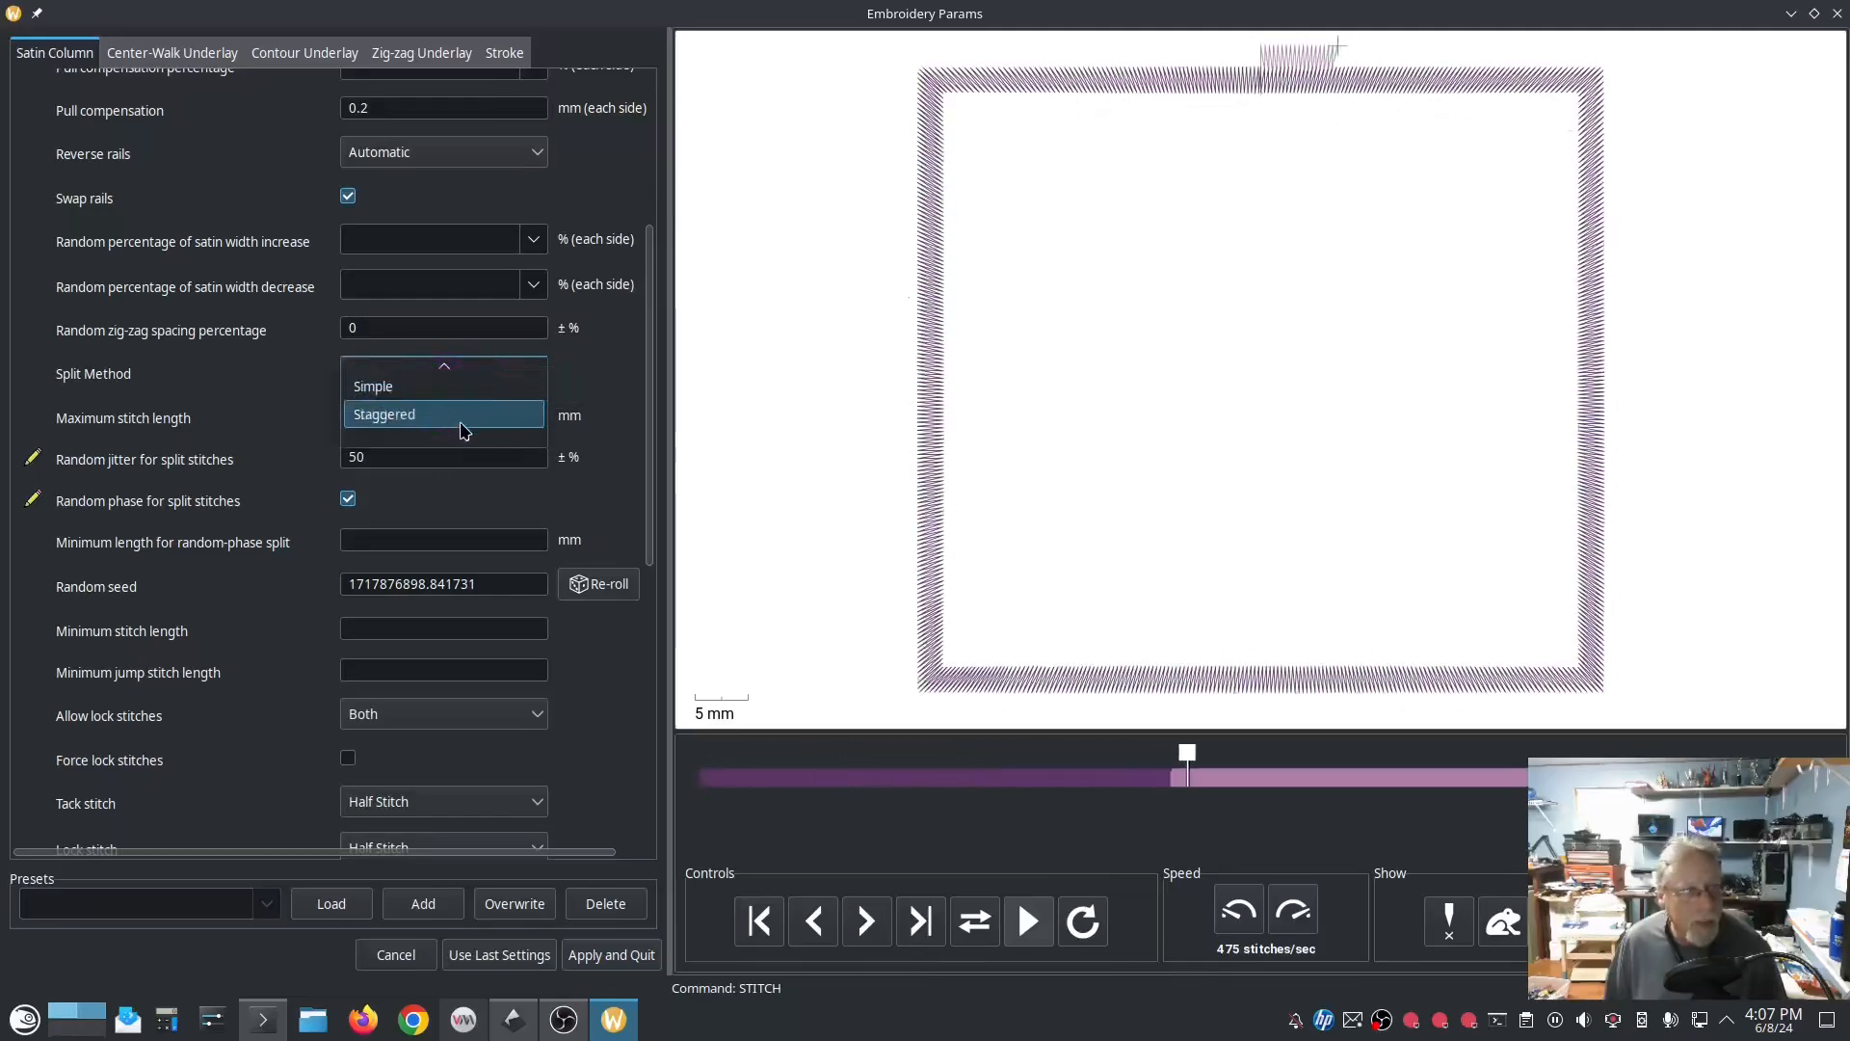
{"action": "left_click", "coordinate": [369, 415]}
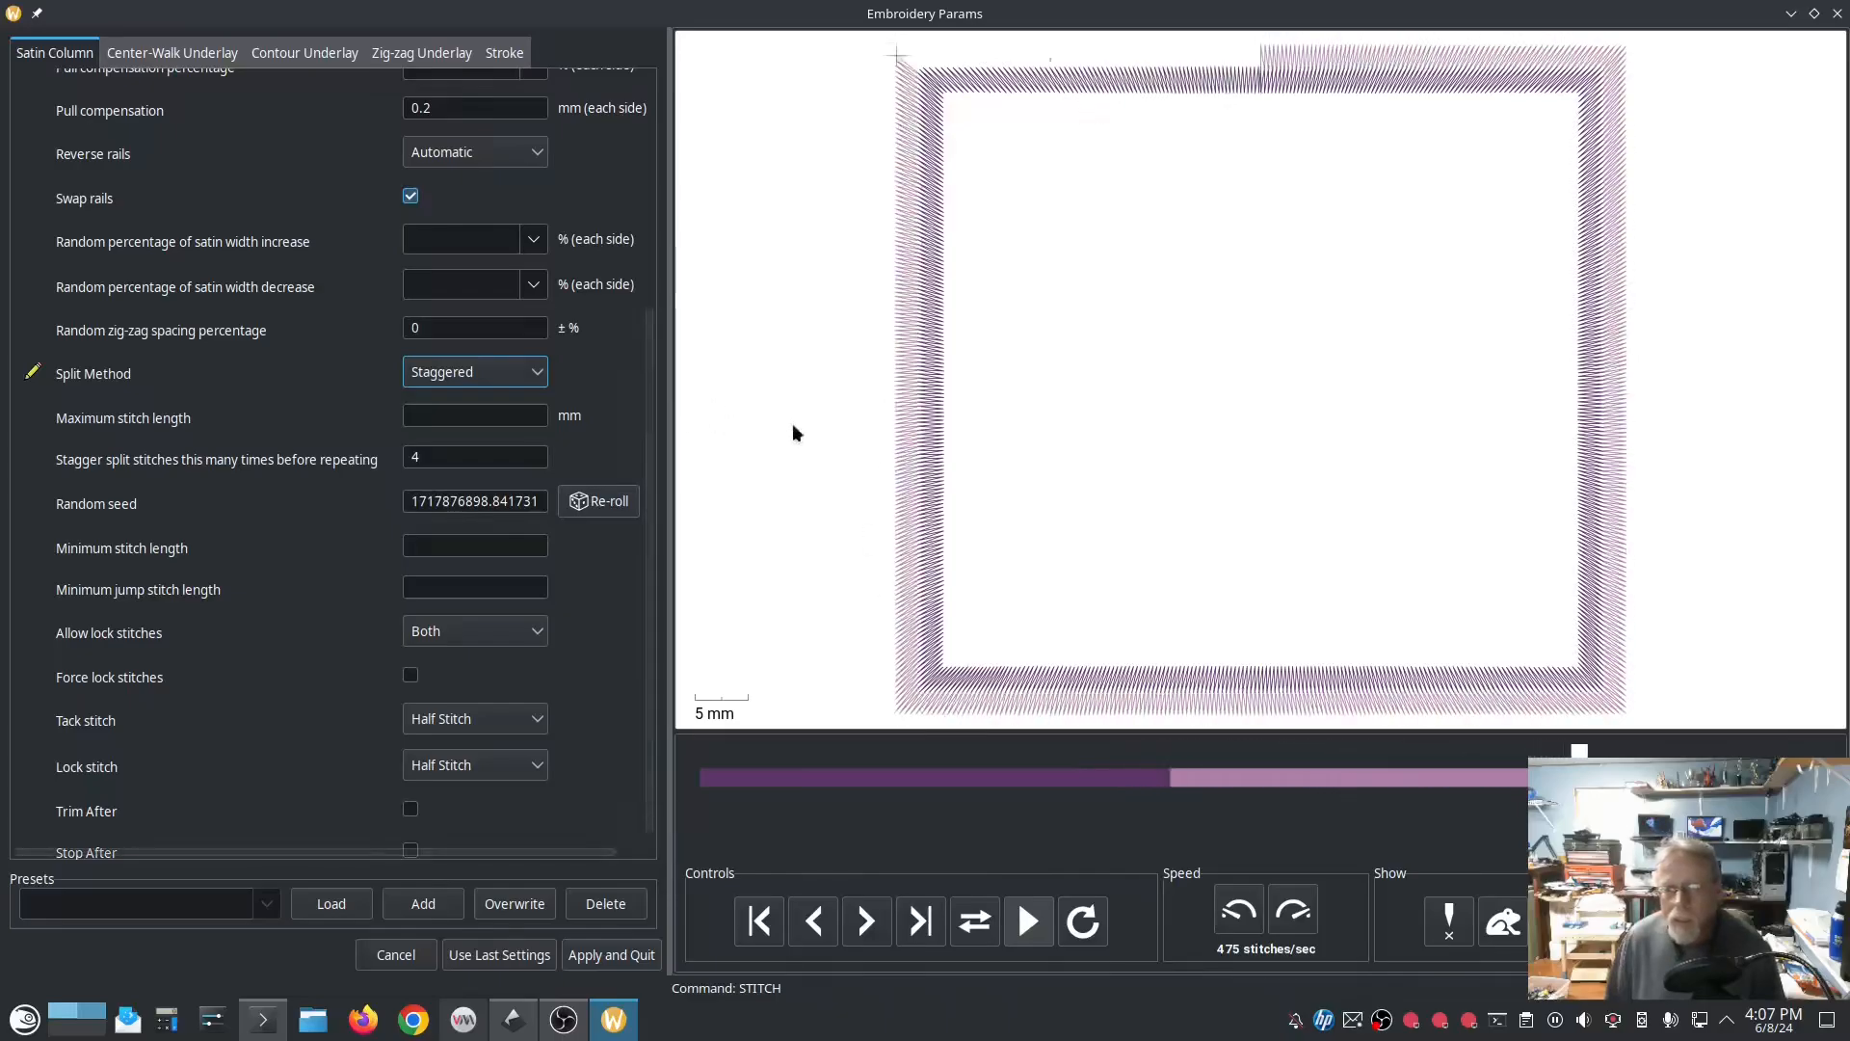
Step: Inspect the satin stitches up close along the frame's side, and apply the params to the group
{"action": "scroll", "coordinate": [927, 482], "scroll_direction": "up", "scroll_amount": 5}
{"action": "scroll", "coordinate": [921, 492], "scroll_direction": "up", "scroll_amount": 3}
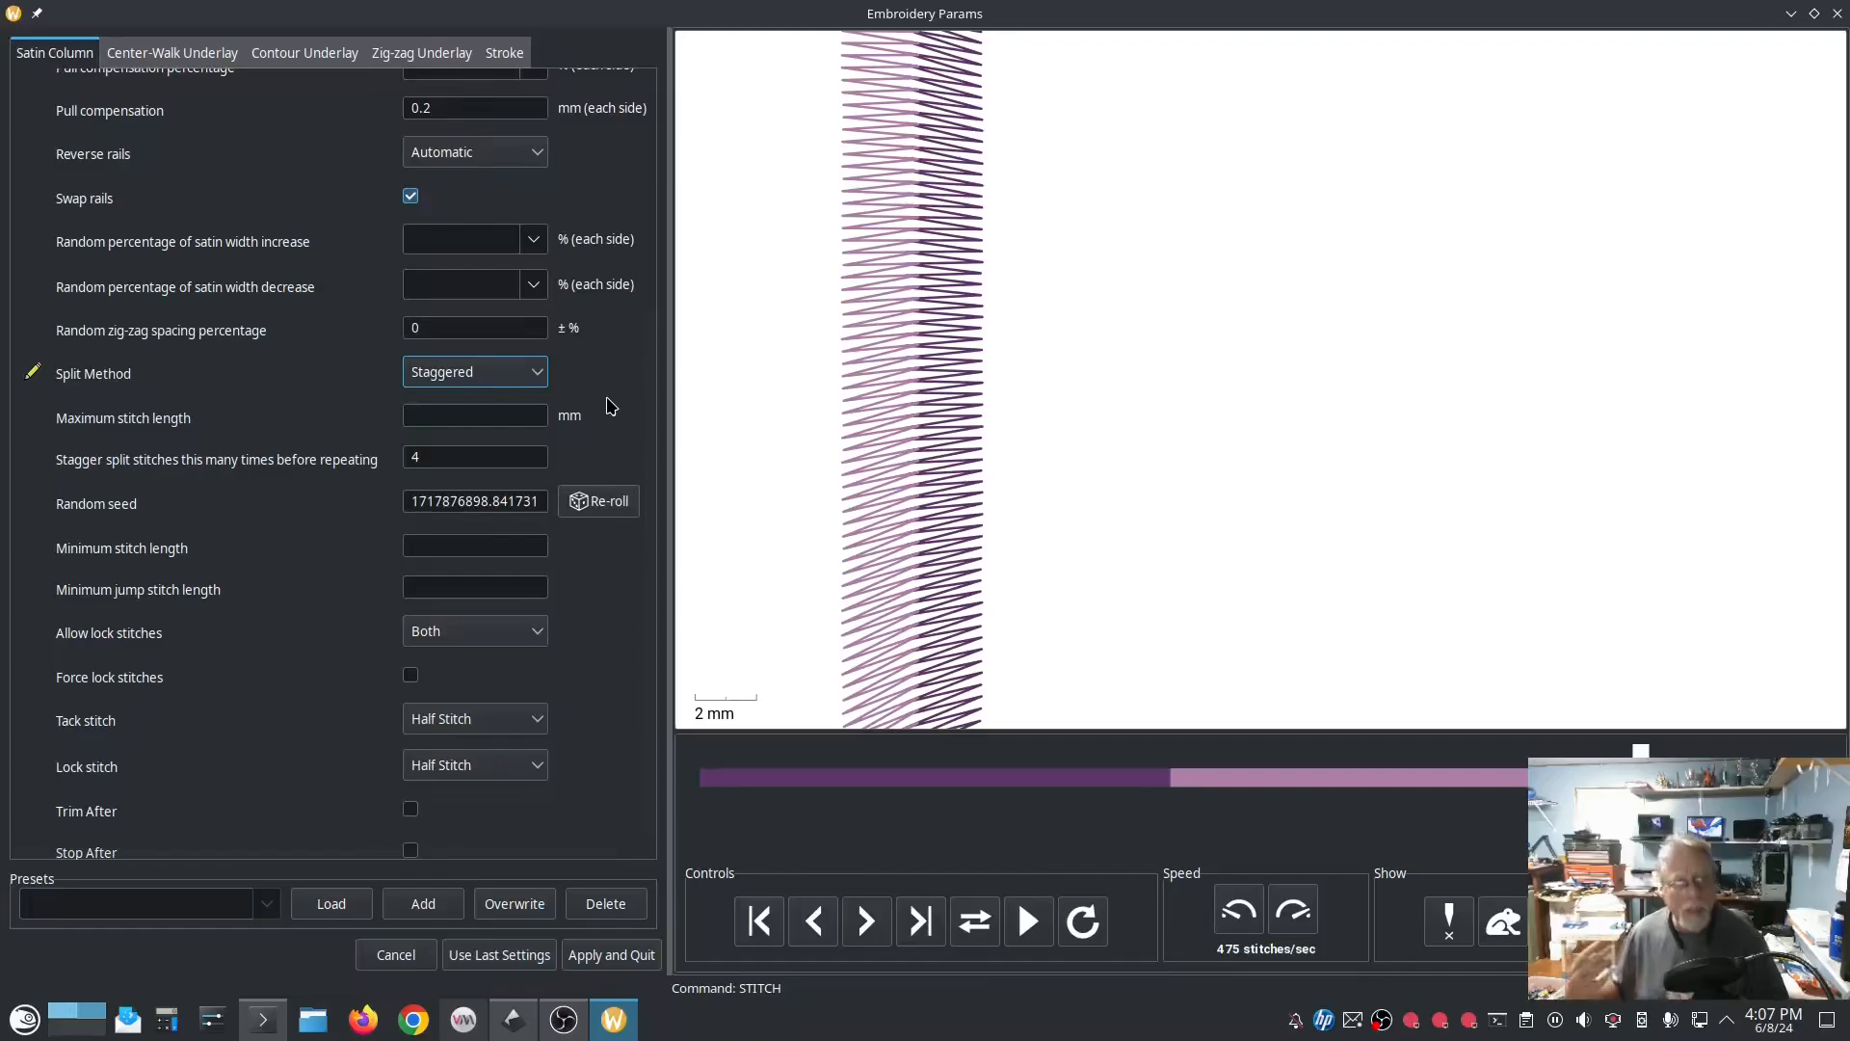
{"action": "scroll", "coordinate": [613, 609], "scroll_direction": "down", "scroll_amount": 1}
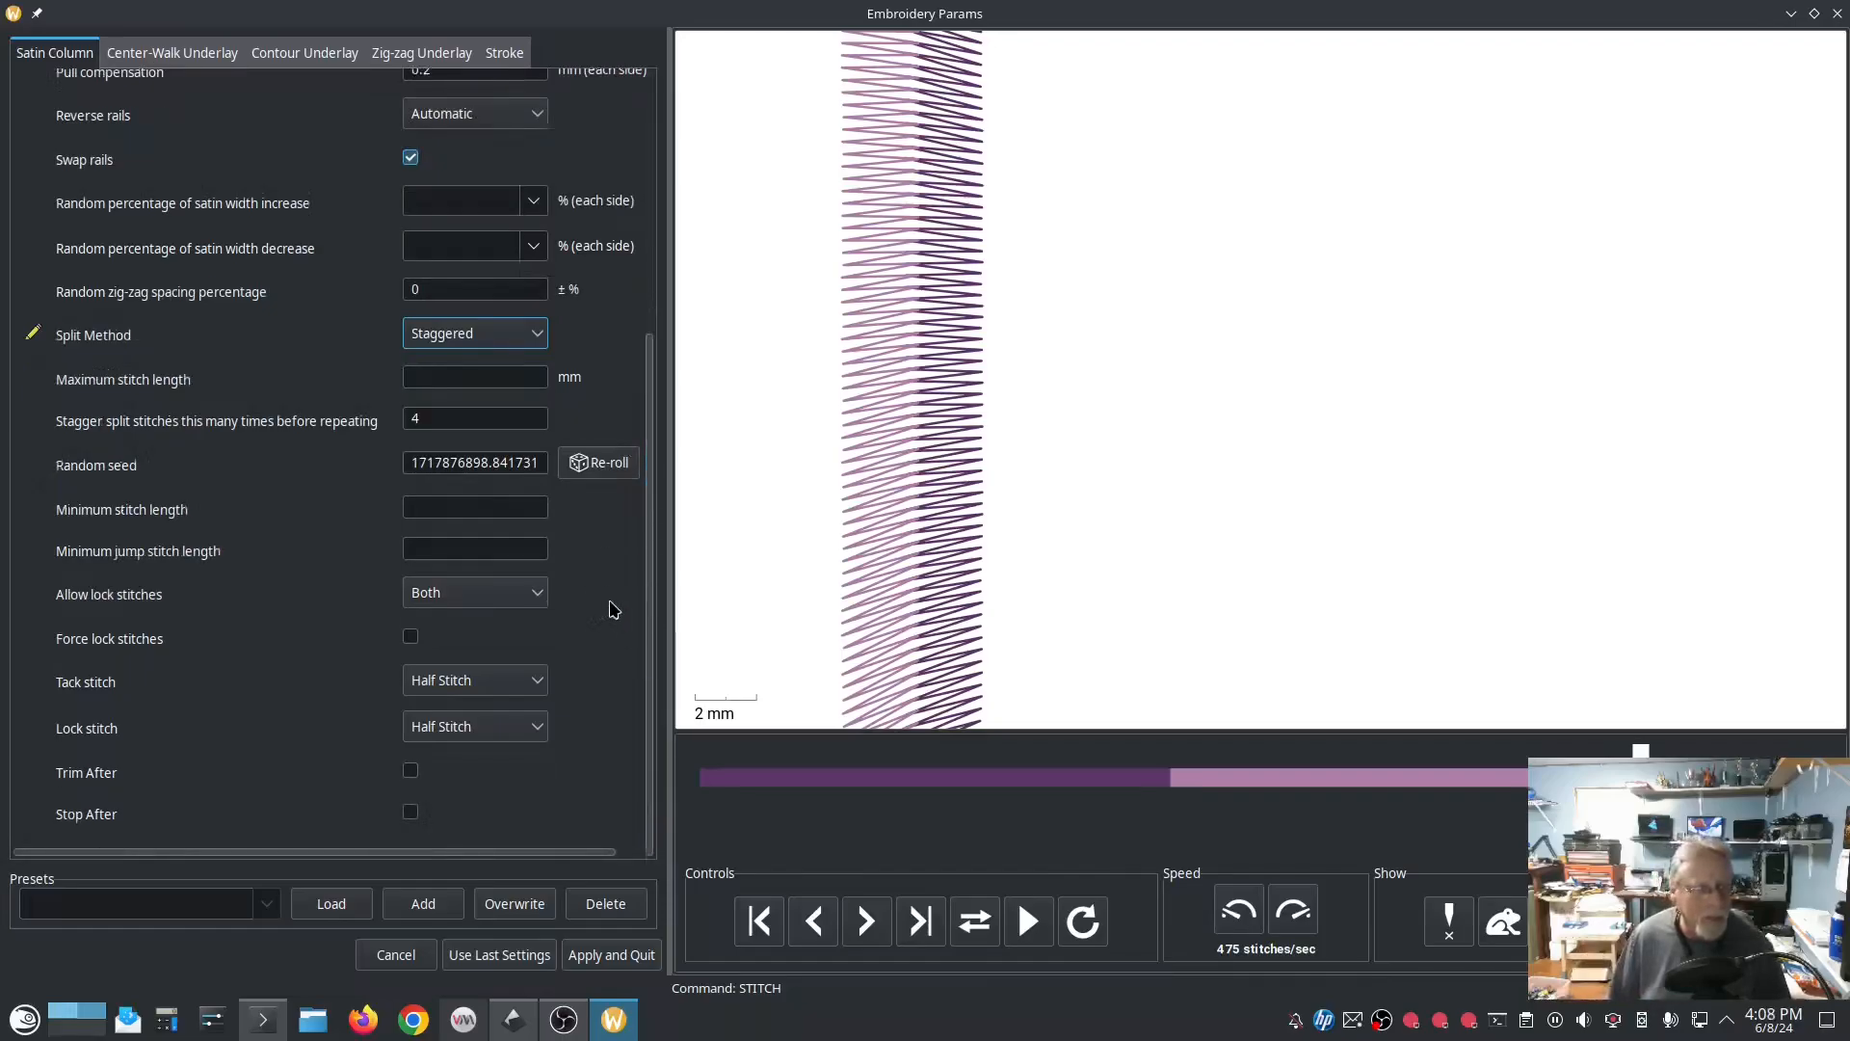
{"action": "scroll", "coordinate": [614, 590], "scroll_direction": "up", "scroll_amount": 10}
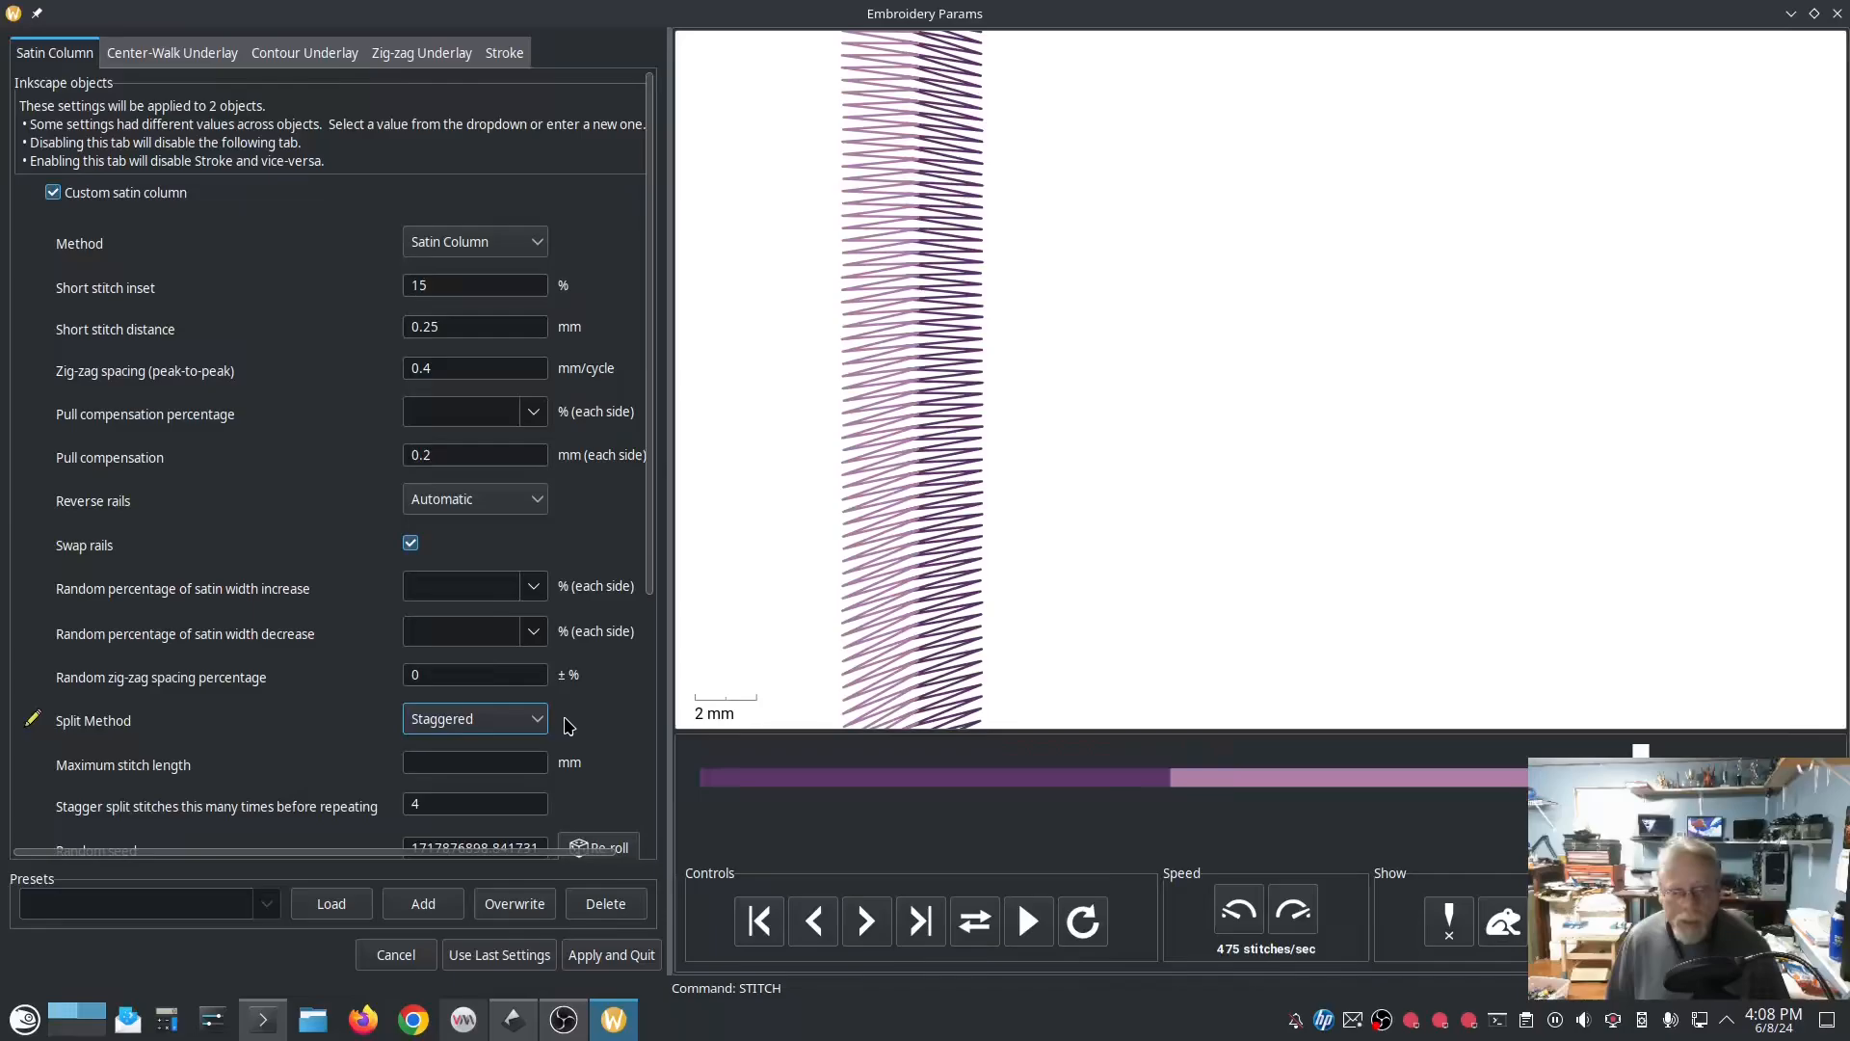
{"action": "left_click", "coordinate": [605, 956]}
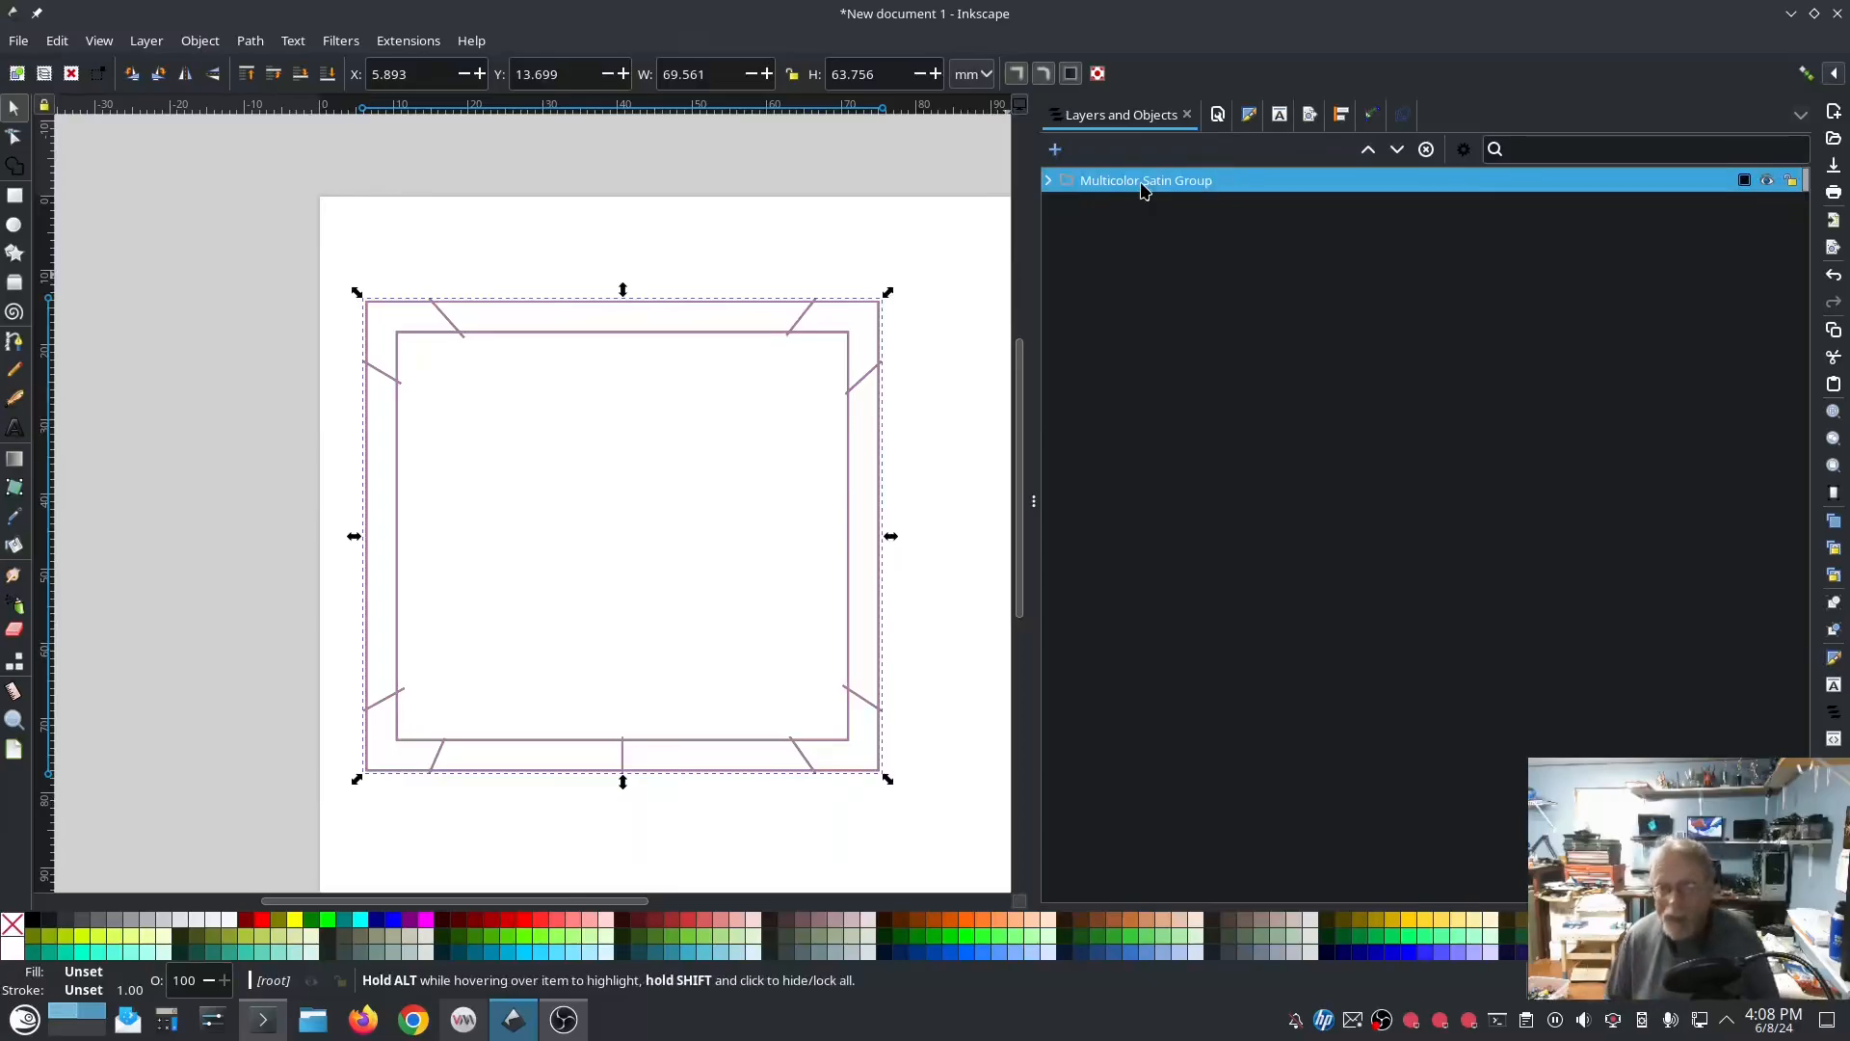
Step: Delete the Multicolor Satin Group and draw a black-filled square about 40.7 by 39.9 mm on the page
{"action": "left_click", "coordinate": [1141, 187]}
{"action": "key", "text": "Delete"}
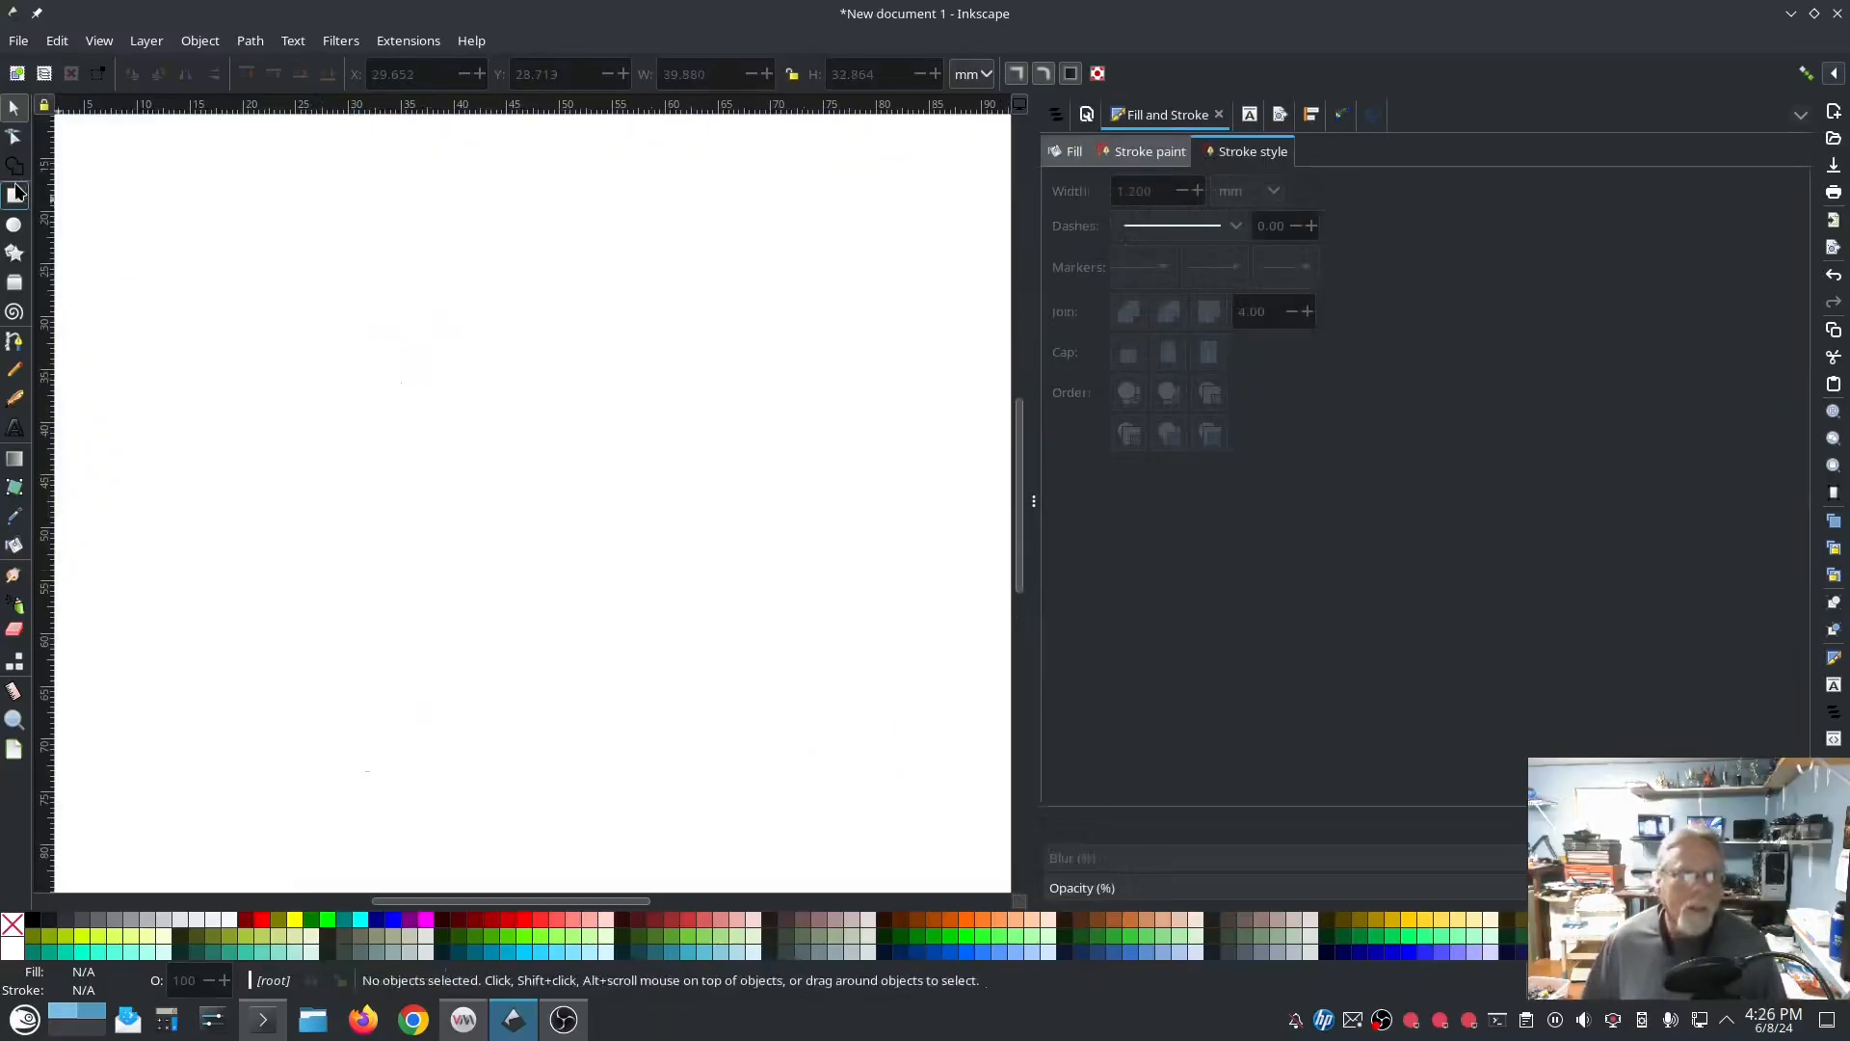
{"action": "left_click", "coordinate": [15, 195]}
{"action": "left_click_drag", "start_coordinate": [297, 291], "coordinate": [726, 712]}
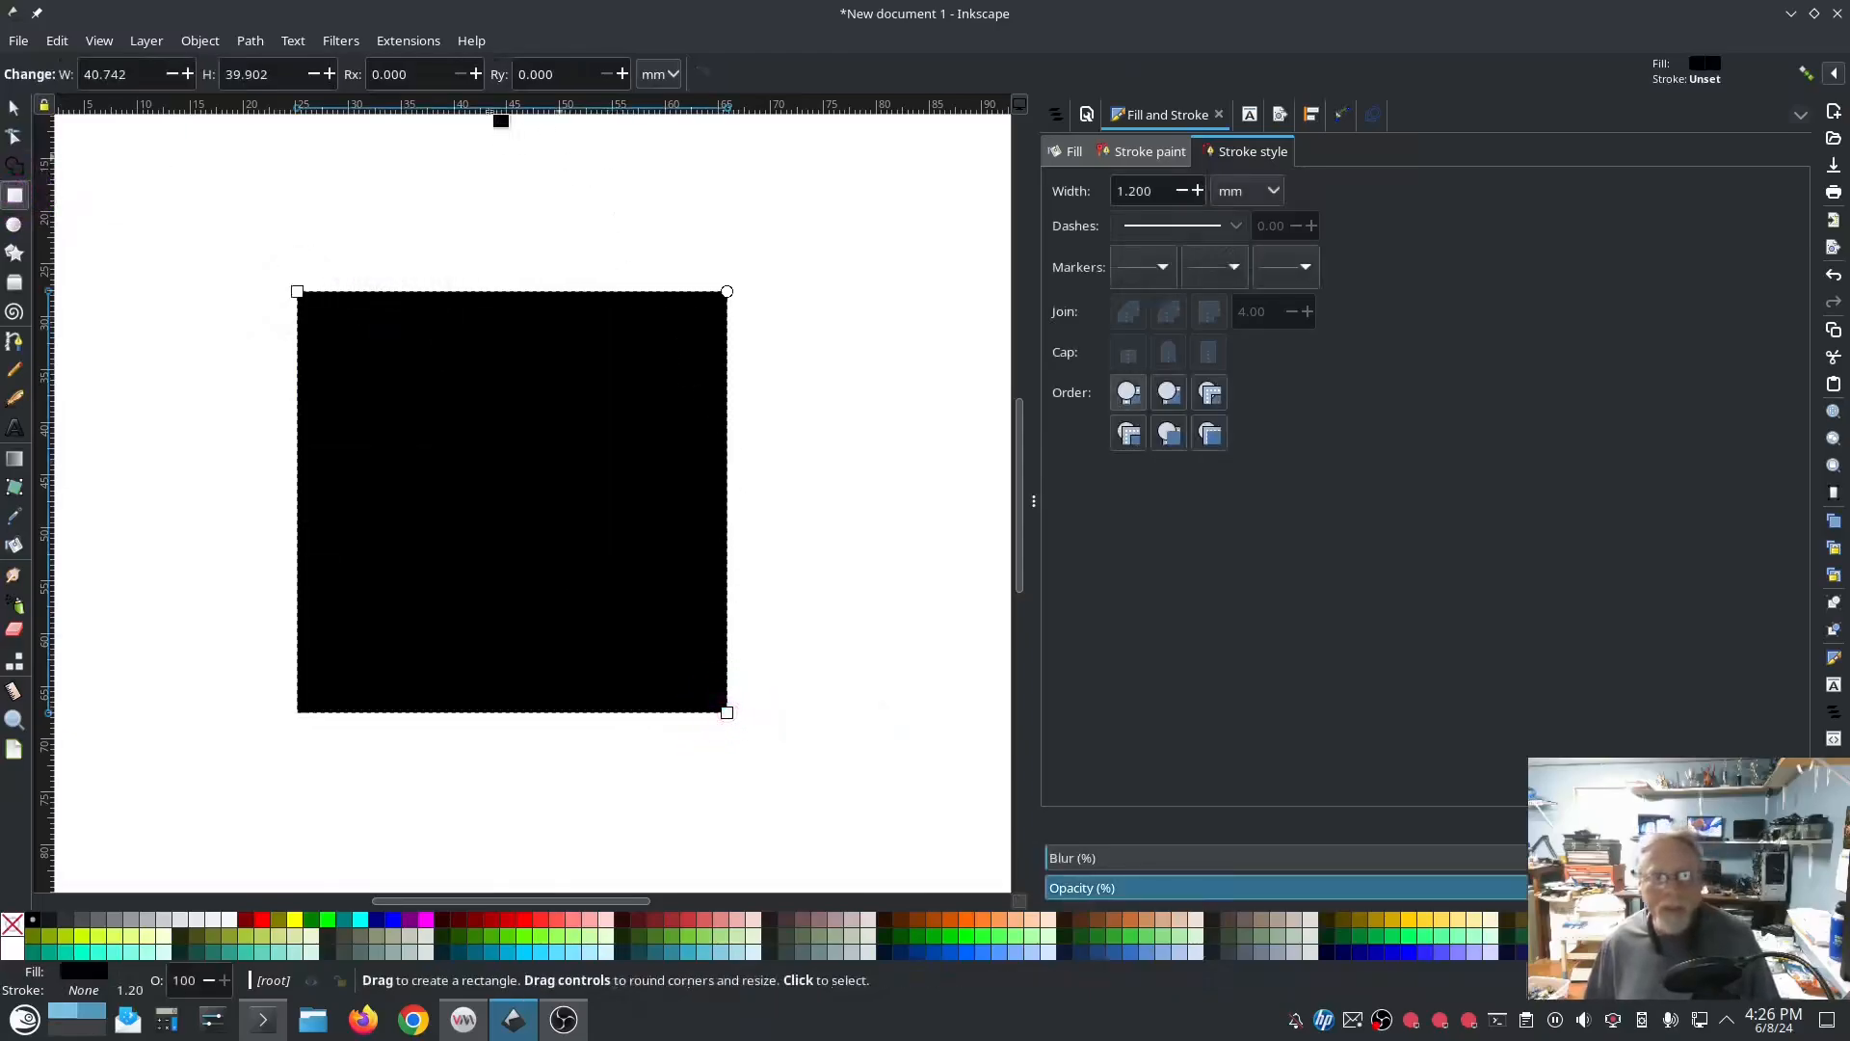
{"action": "left_click", "coordinate": [408, 41]}
{"action": "mouse_move", "coordinate": [422, 300]}
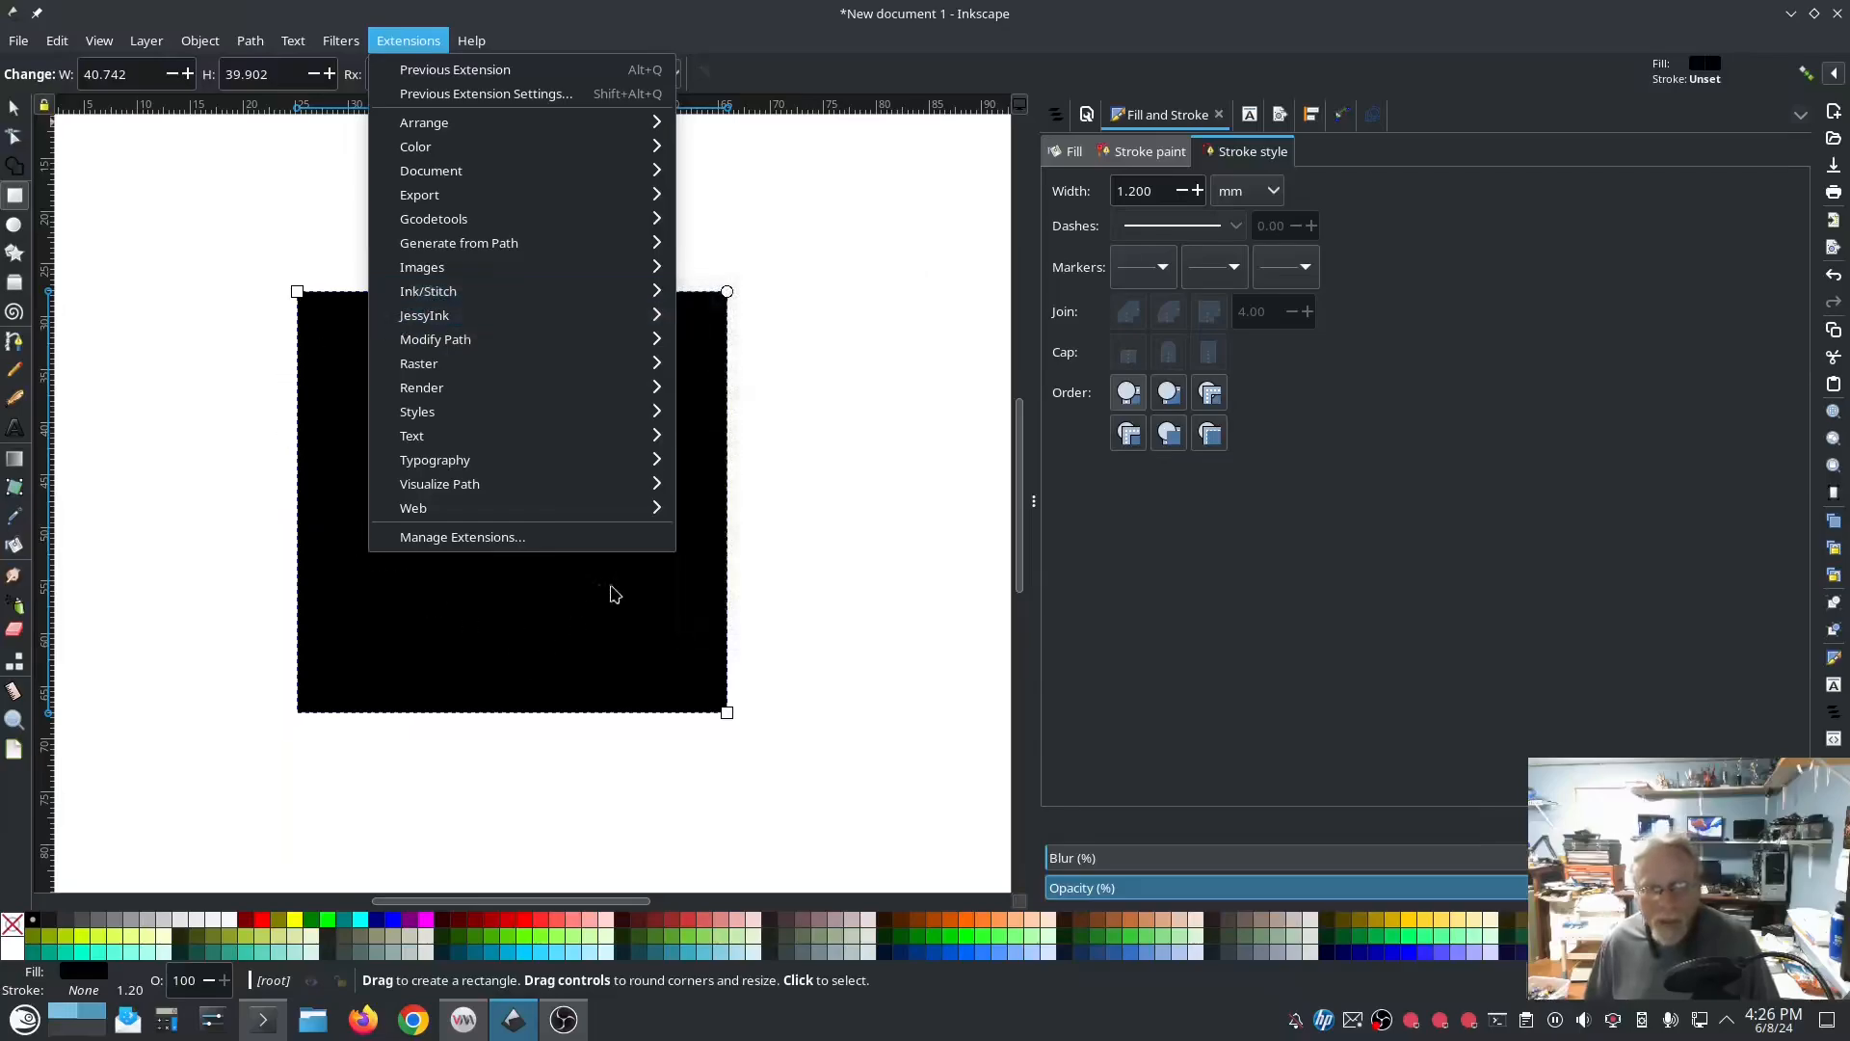
{"action": "left_click", "coordinate": [768, 555]}
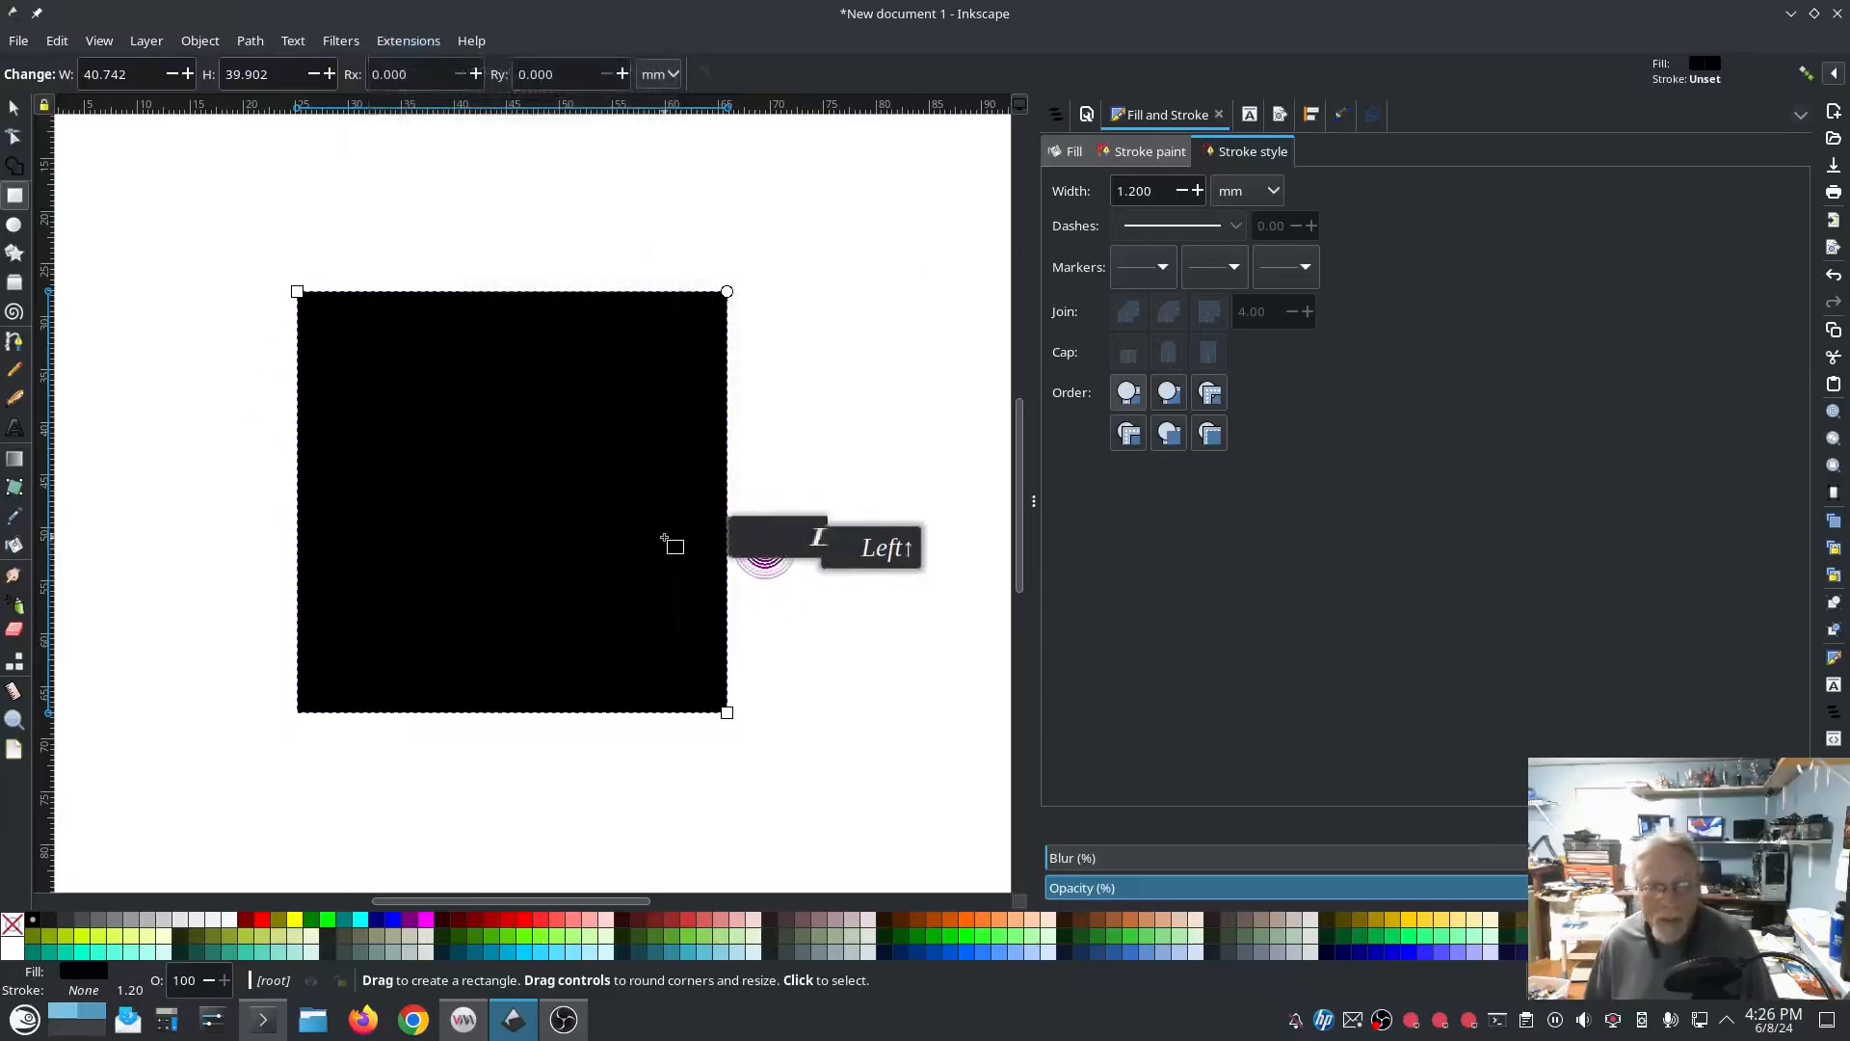
{"action": "left_click", "coordinate": [640, 517]}
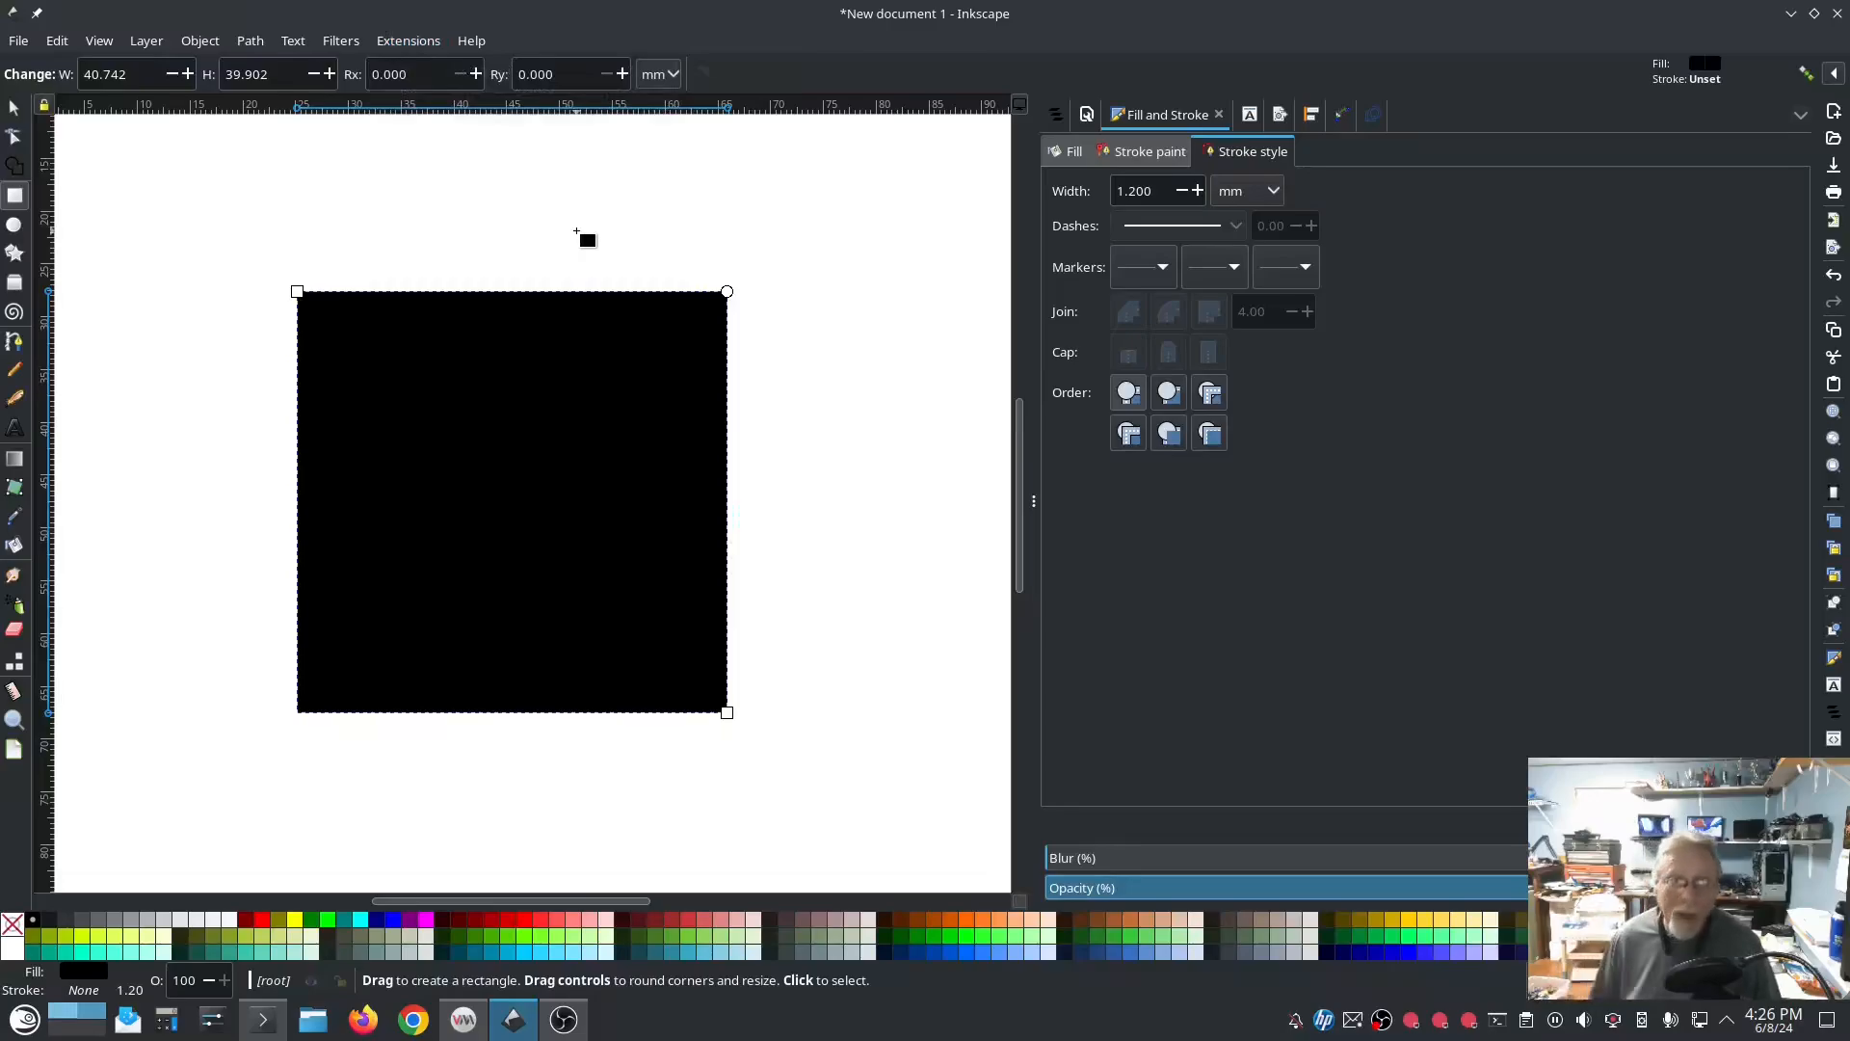
Step: Convert the black square to a path
{"action": "left_click", "coordinate": [247, 43]}
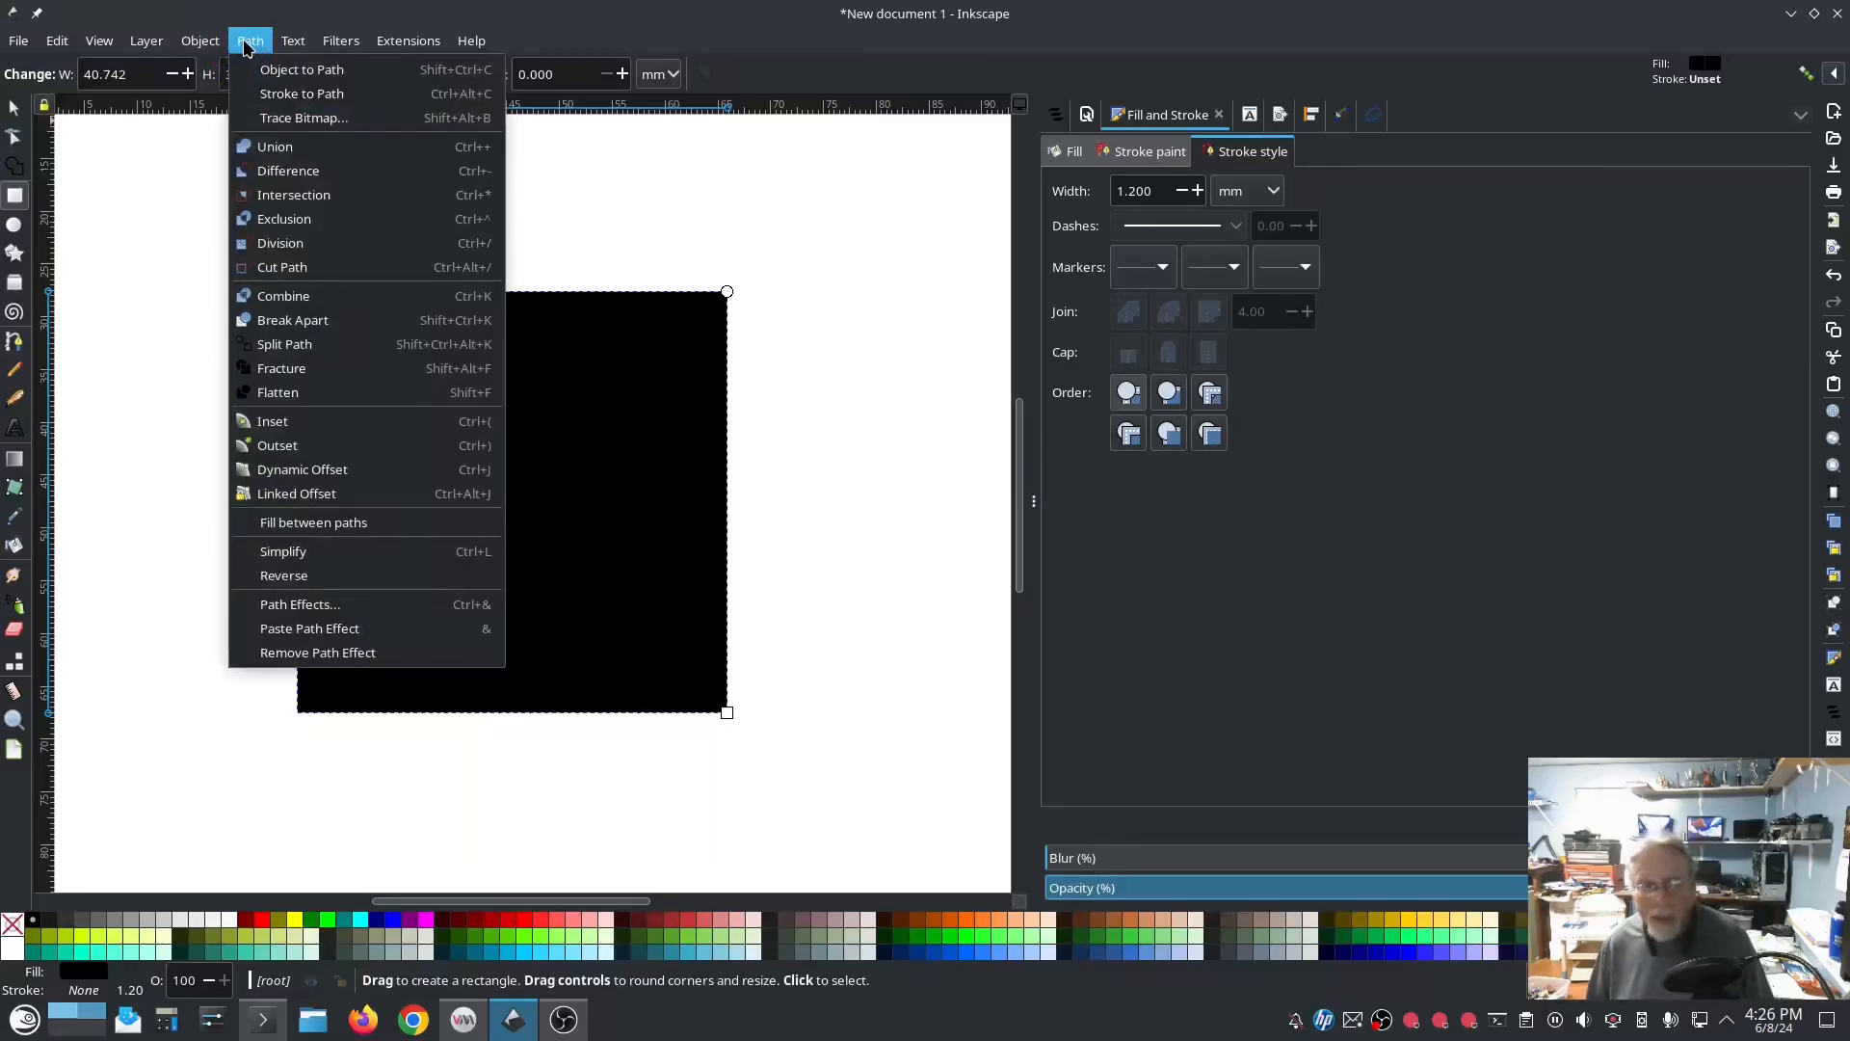
{"action": "left_click", "coordinate": [281, 72]}
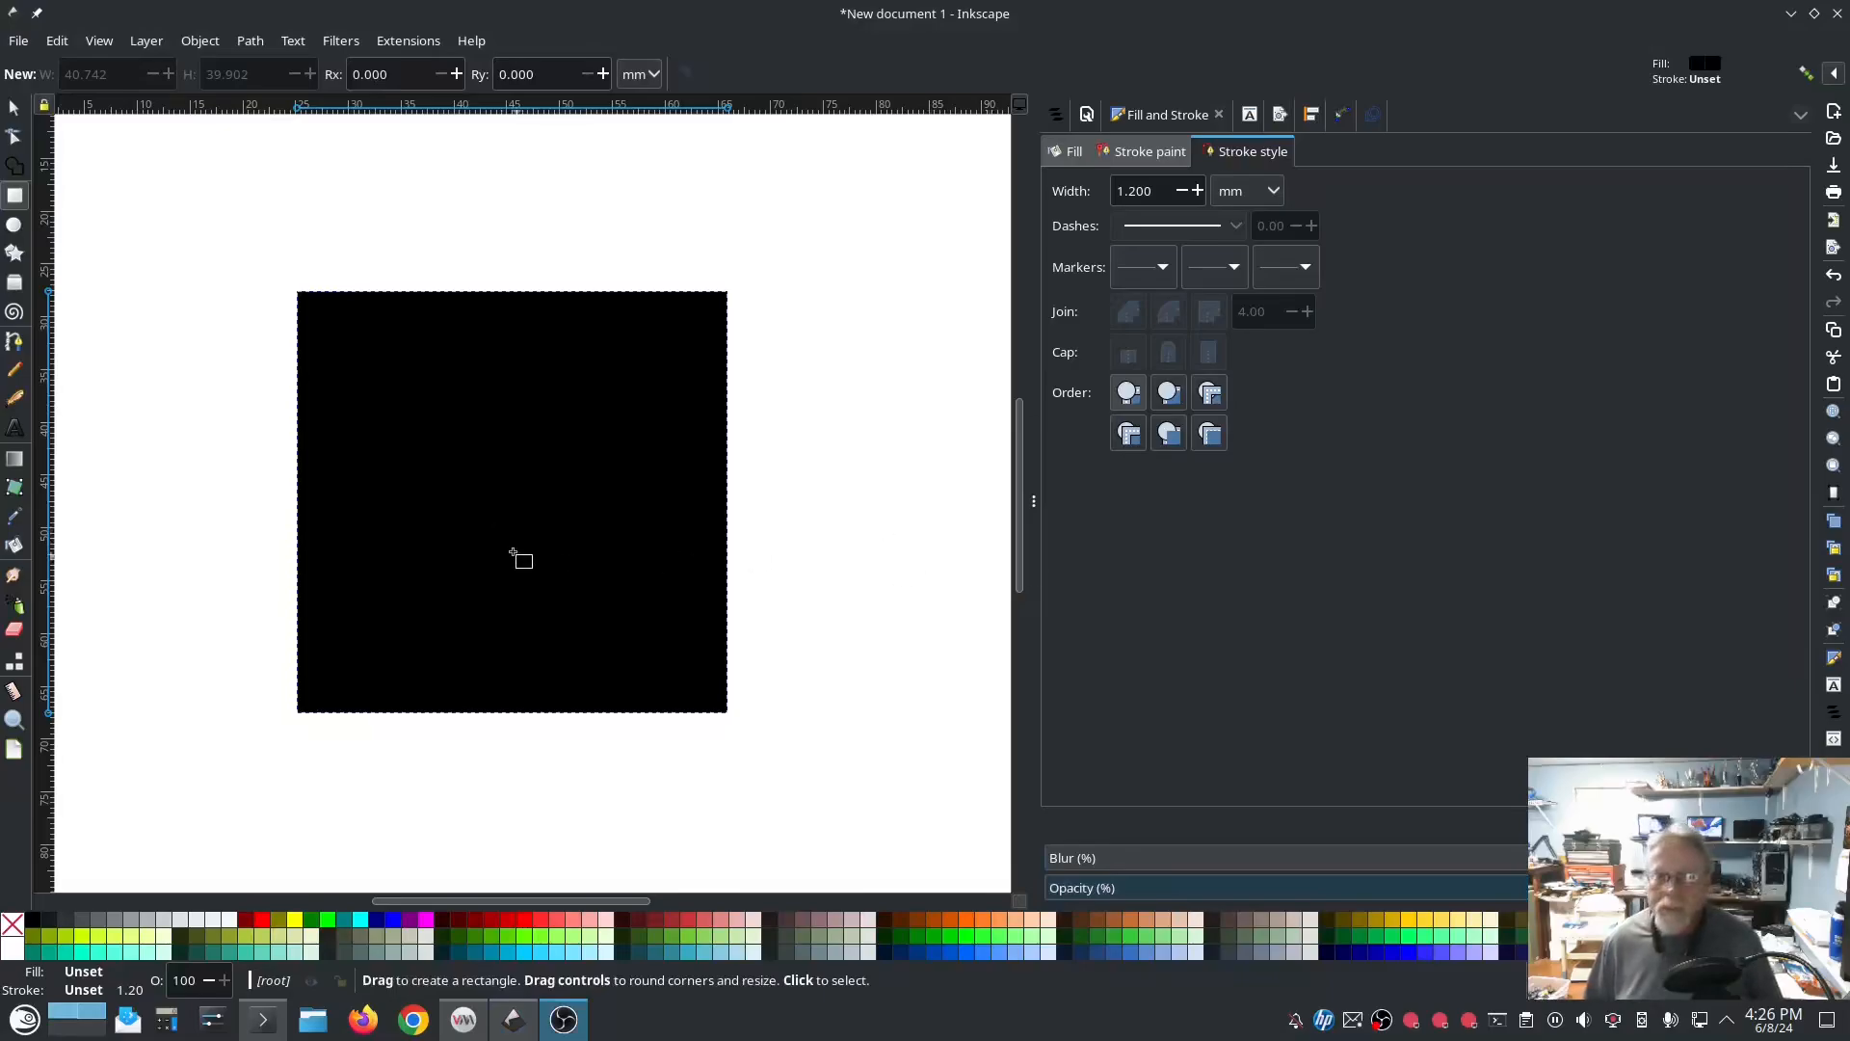
Step: Run the Ink/Stitch Outline tool on the square path with a 10 mm² threshold, 0.001 mm buffer, 0.30 mm smoothness and zero inset
{"action": "left_click", "coordinate": [14, 107]}
{"action": "left_click", "coordinate": [450, 466]}
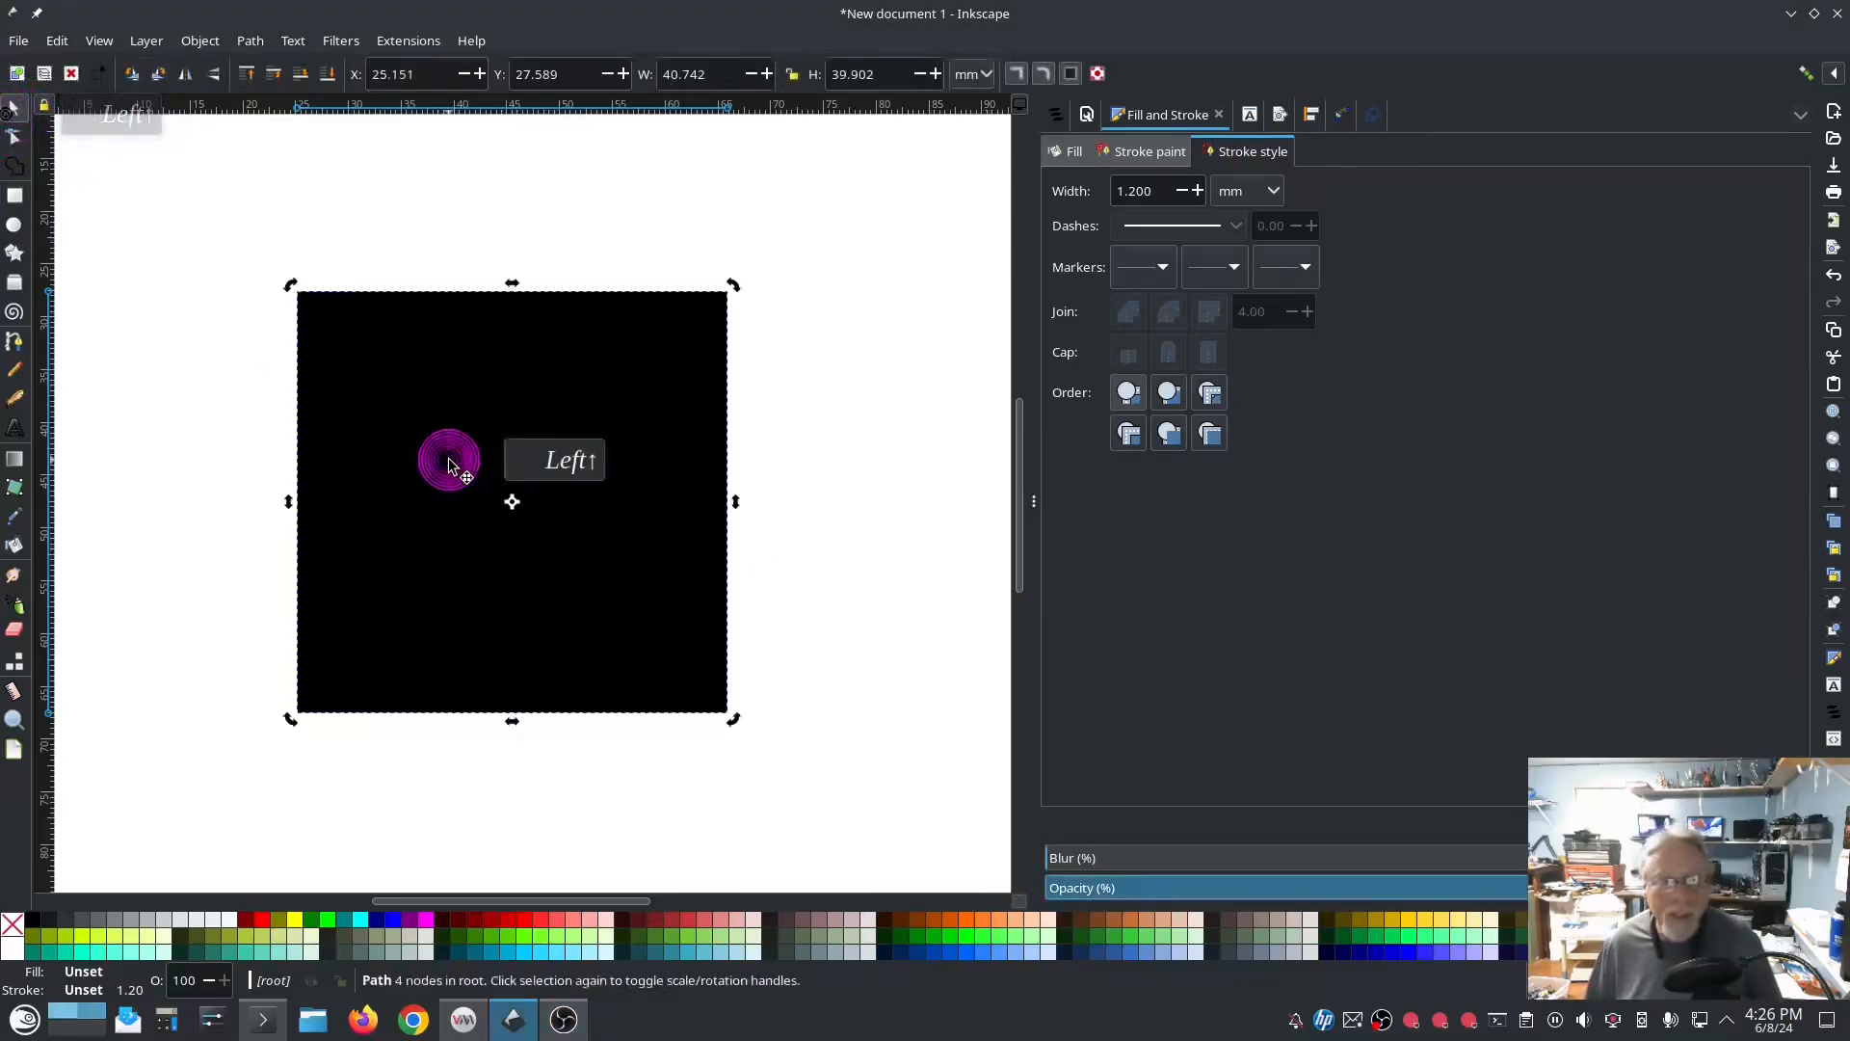
{"action": "left_click", "coordinate": [390, 39]}
{"action": "mouse_move", "coordinate": [542, 294]}
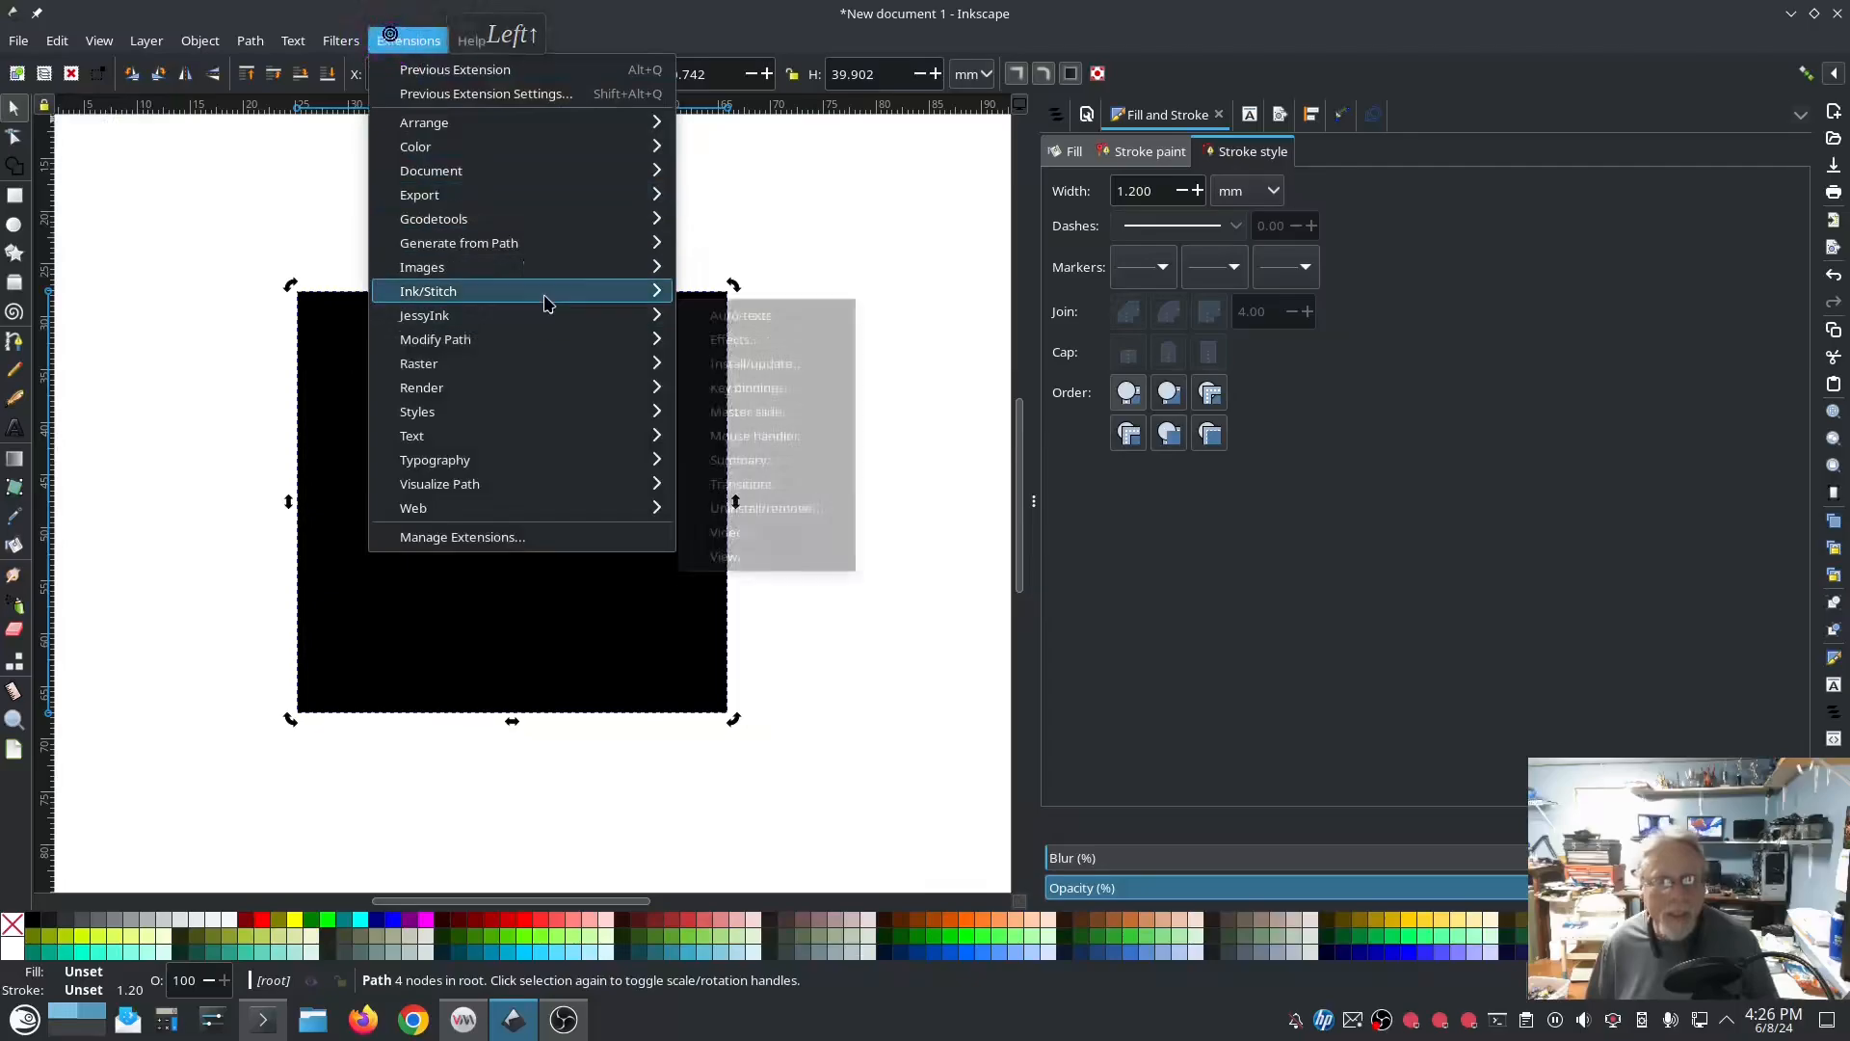
{"action": "mouse_move", "coordinate": [861, 590]}
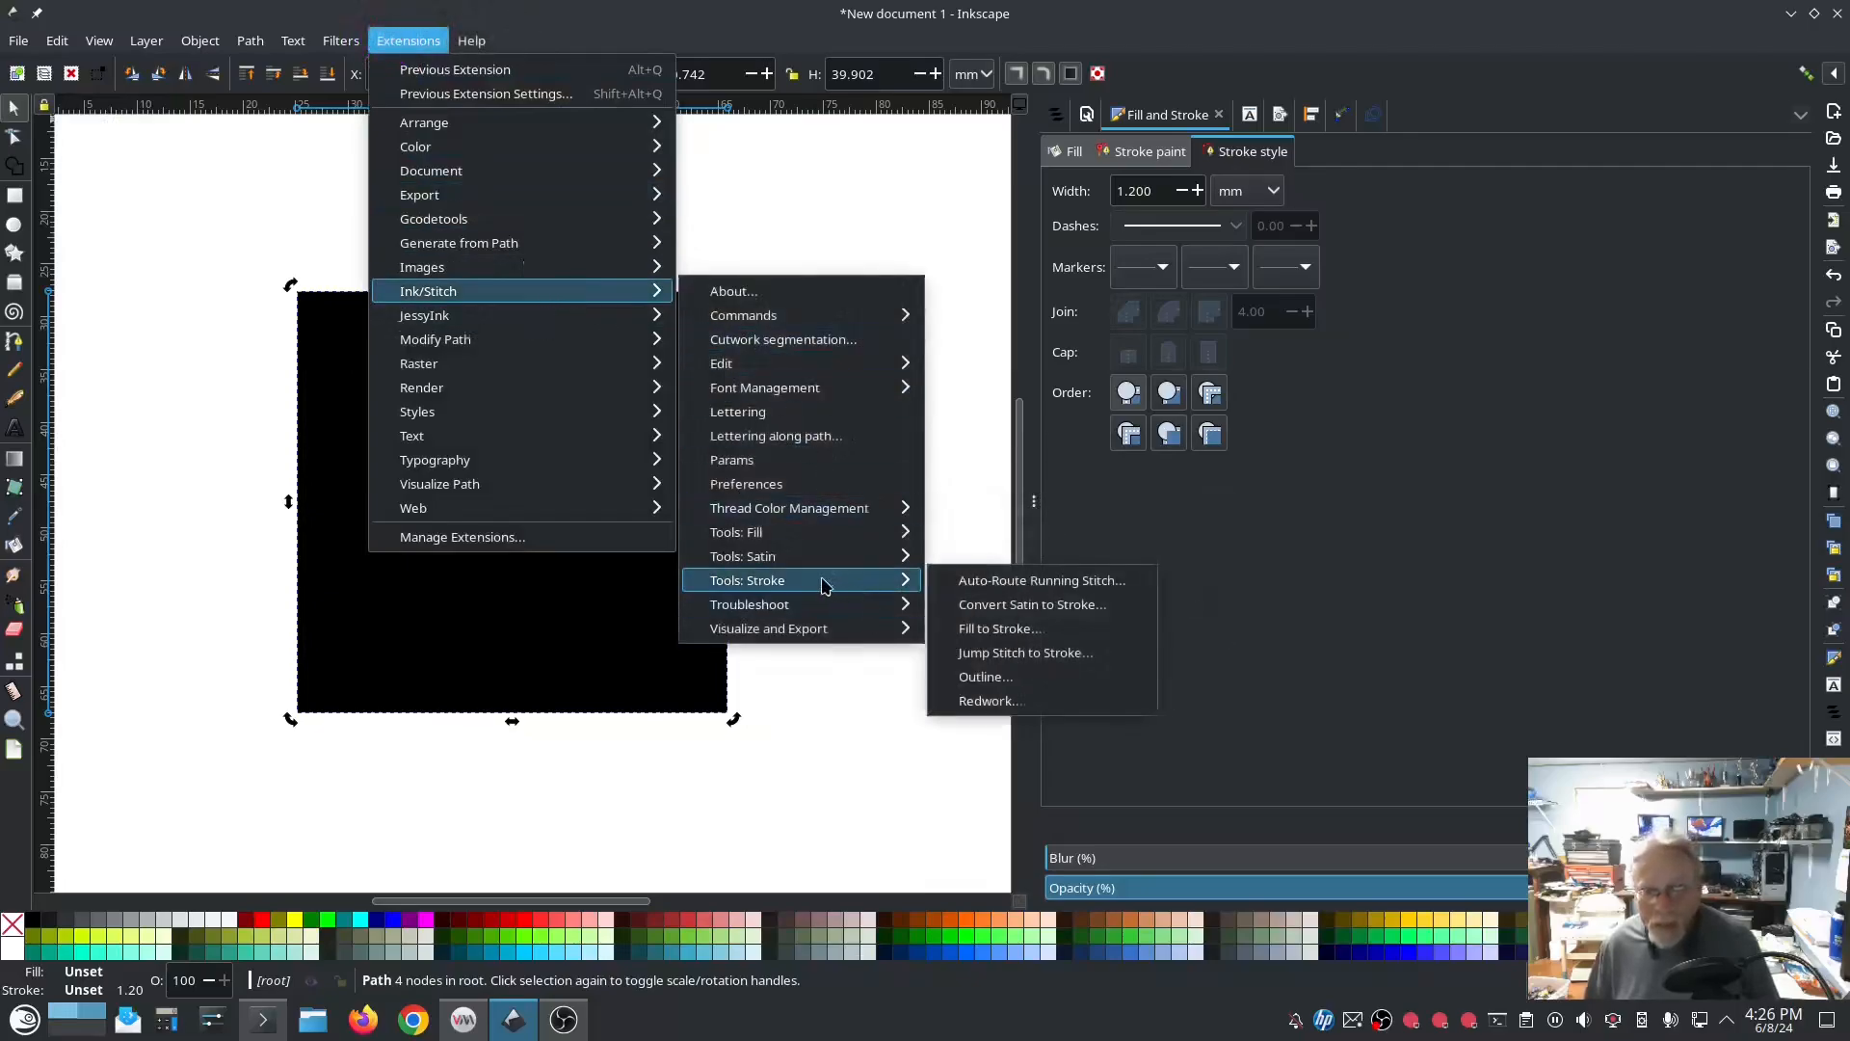
{"action": "left_click", "coordinate": [1012, 685]}
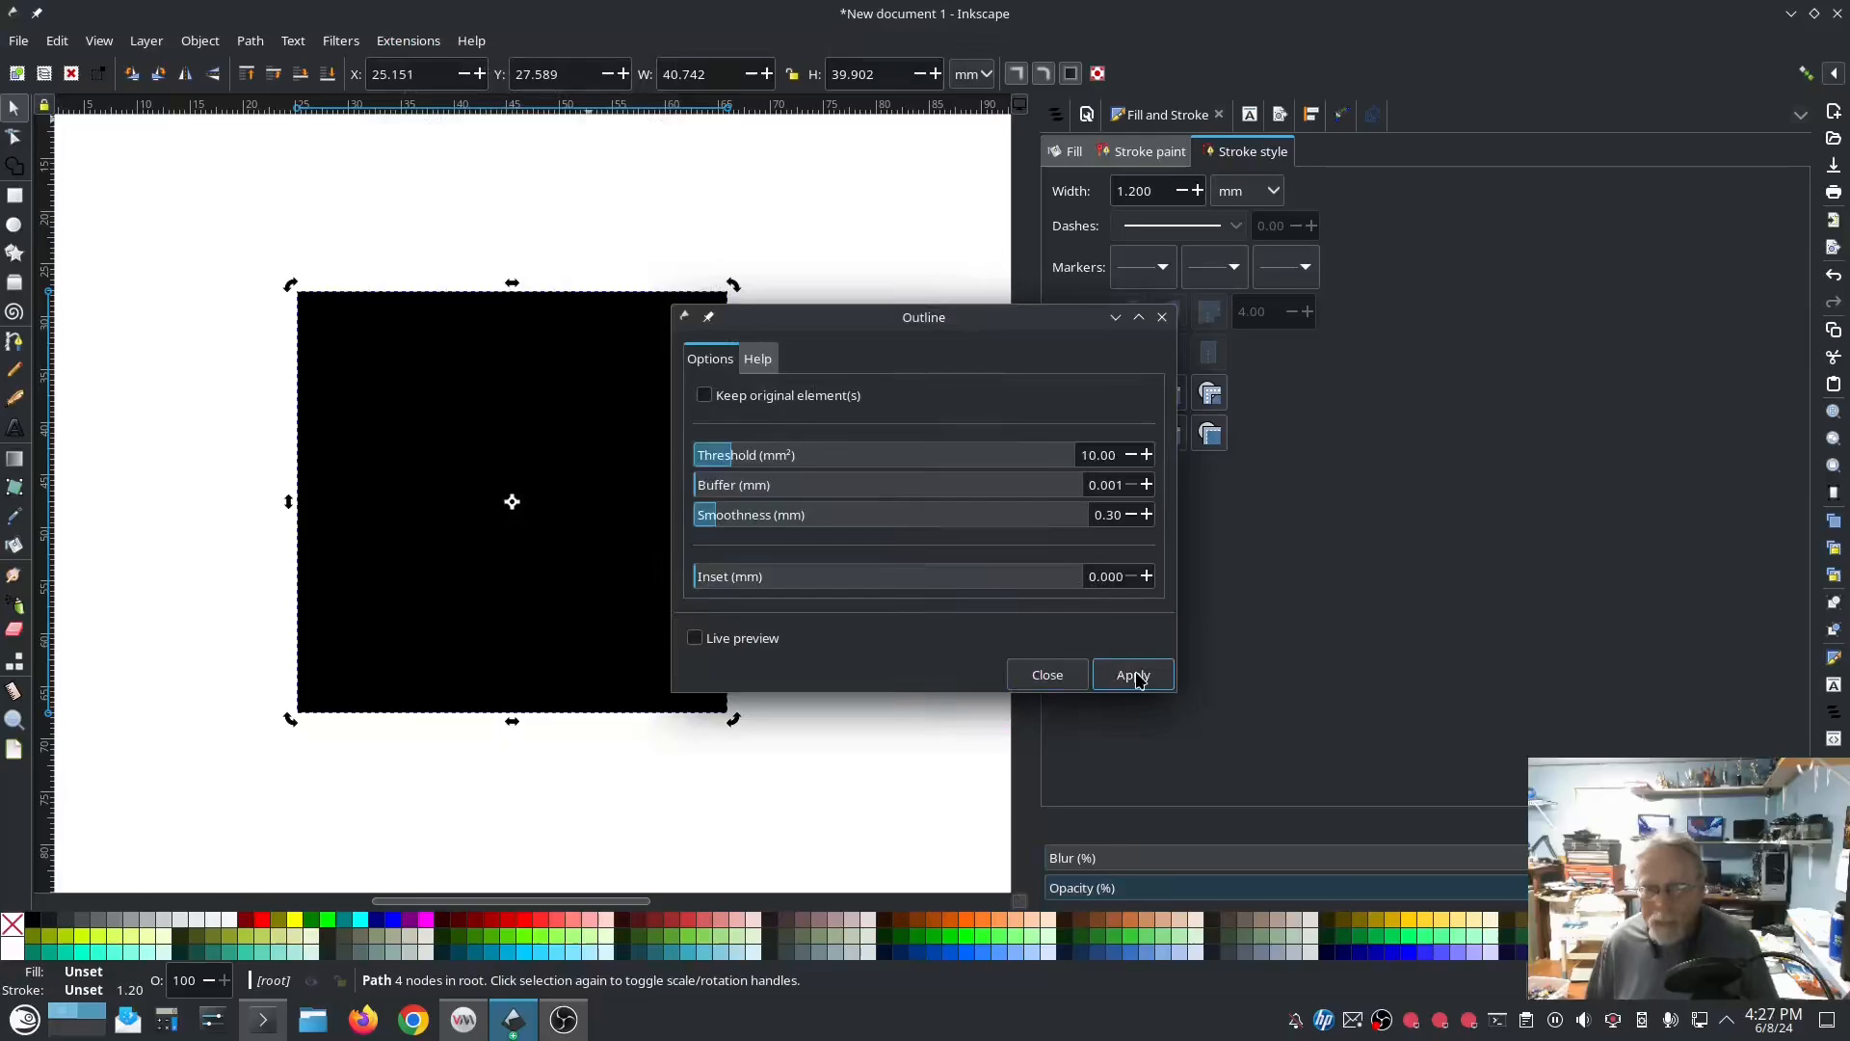
{"action": "left_click", "coordinate": [1135, 676]}
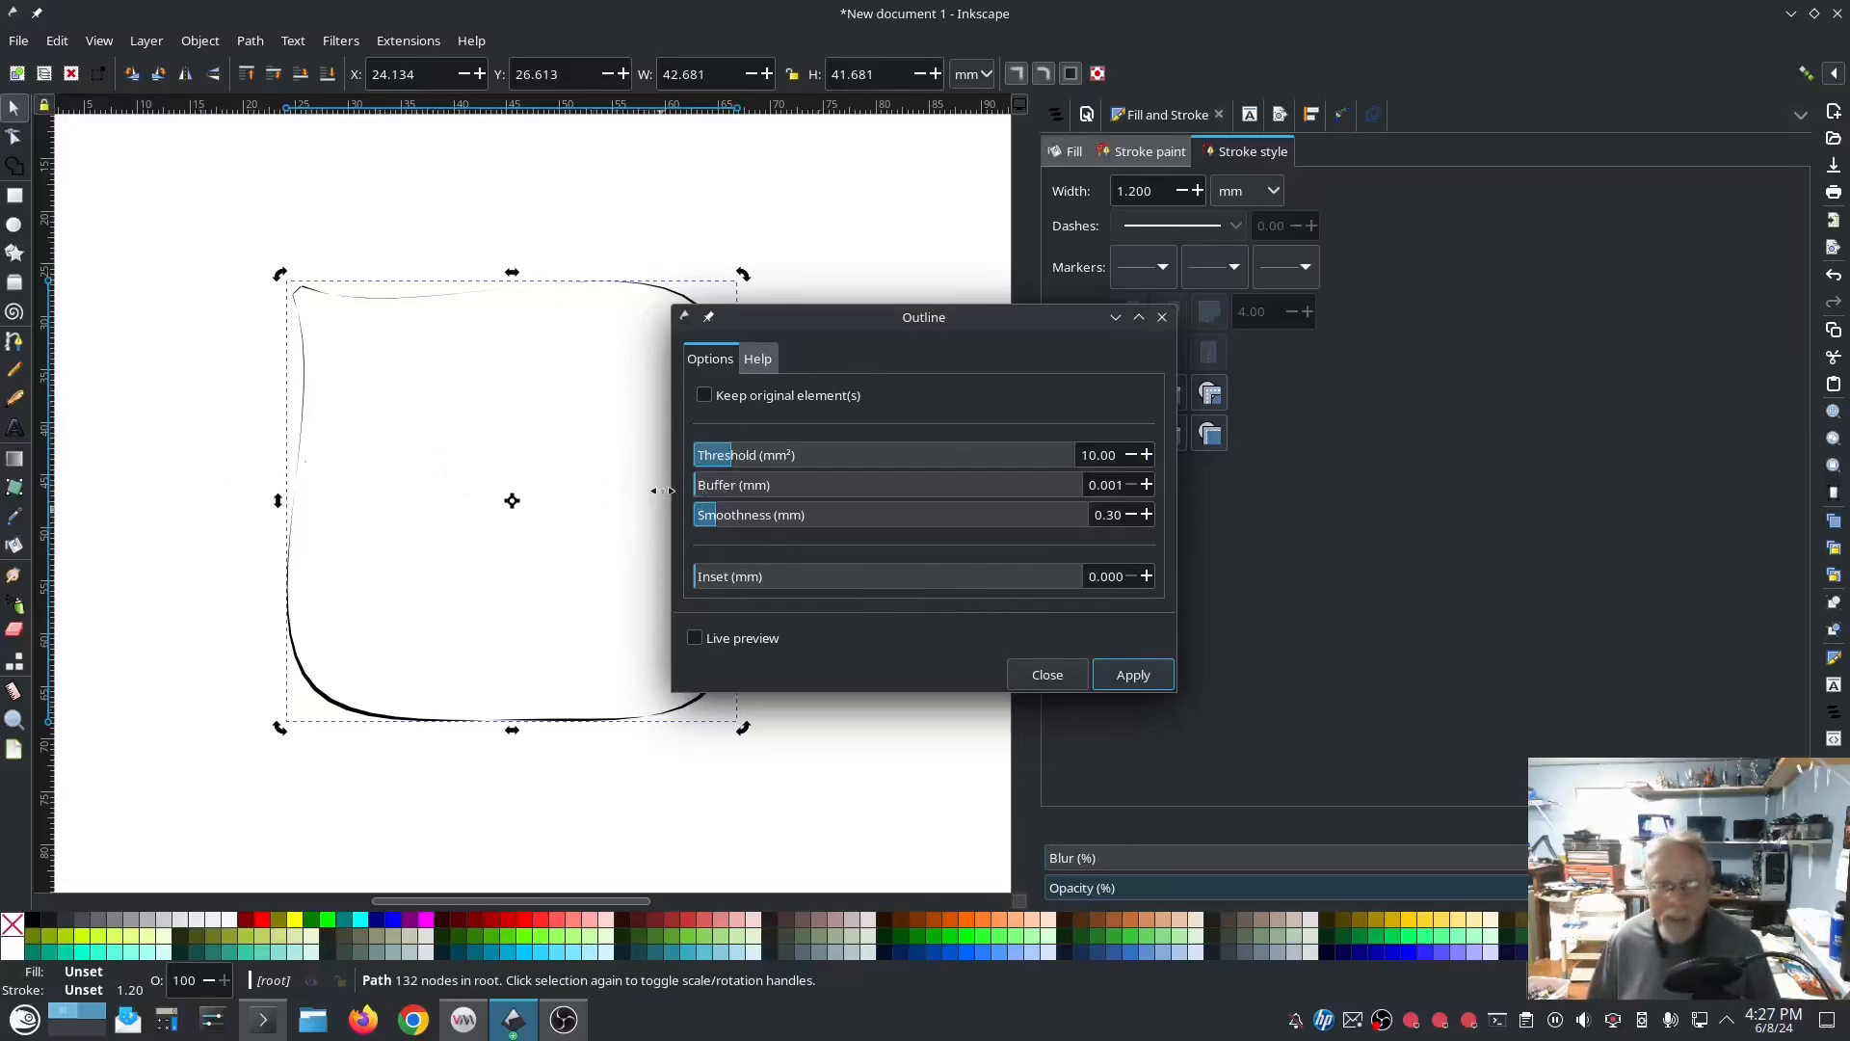
{"action": "left_click", "coordinate": [1051, 675]}
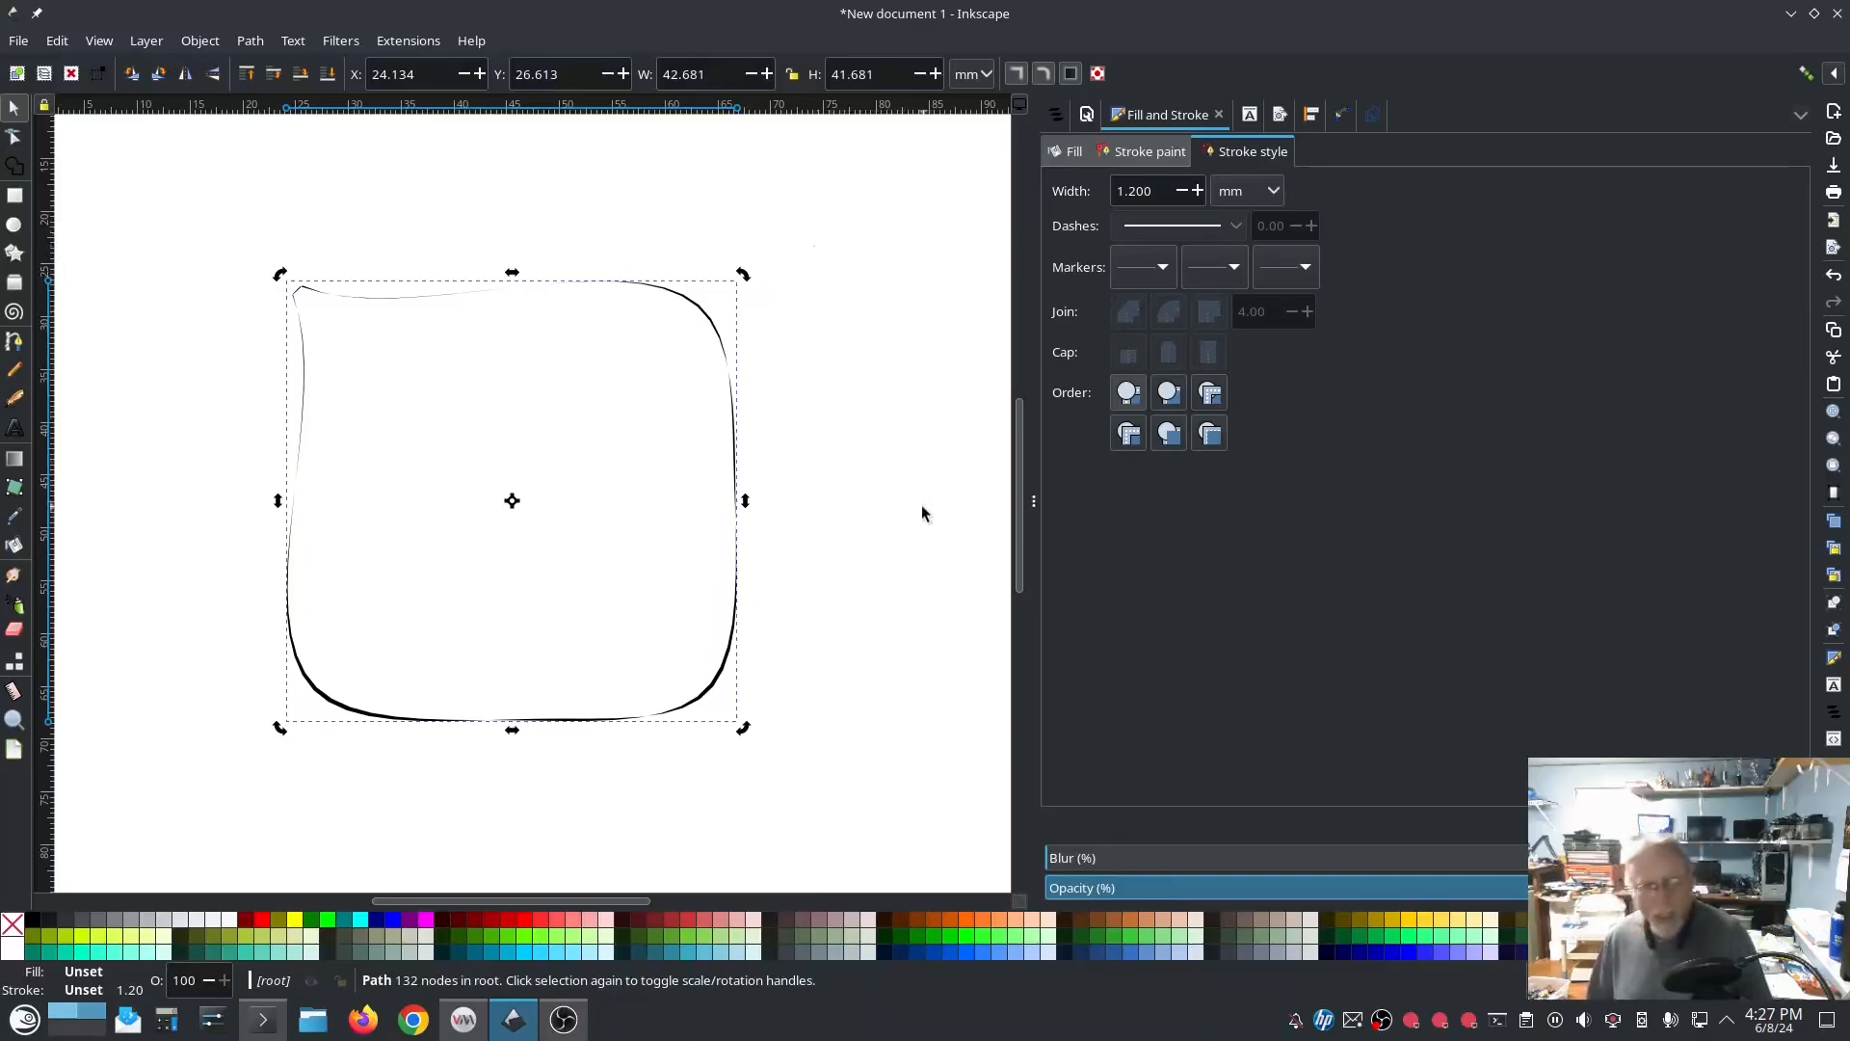
Step: Delete the outlined path and draw an open two-segment peaked line with the Pen tool, its rising segment about 43 mm long
{"action": "key", "text": "Delete"}
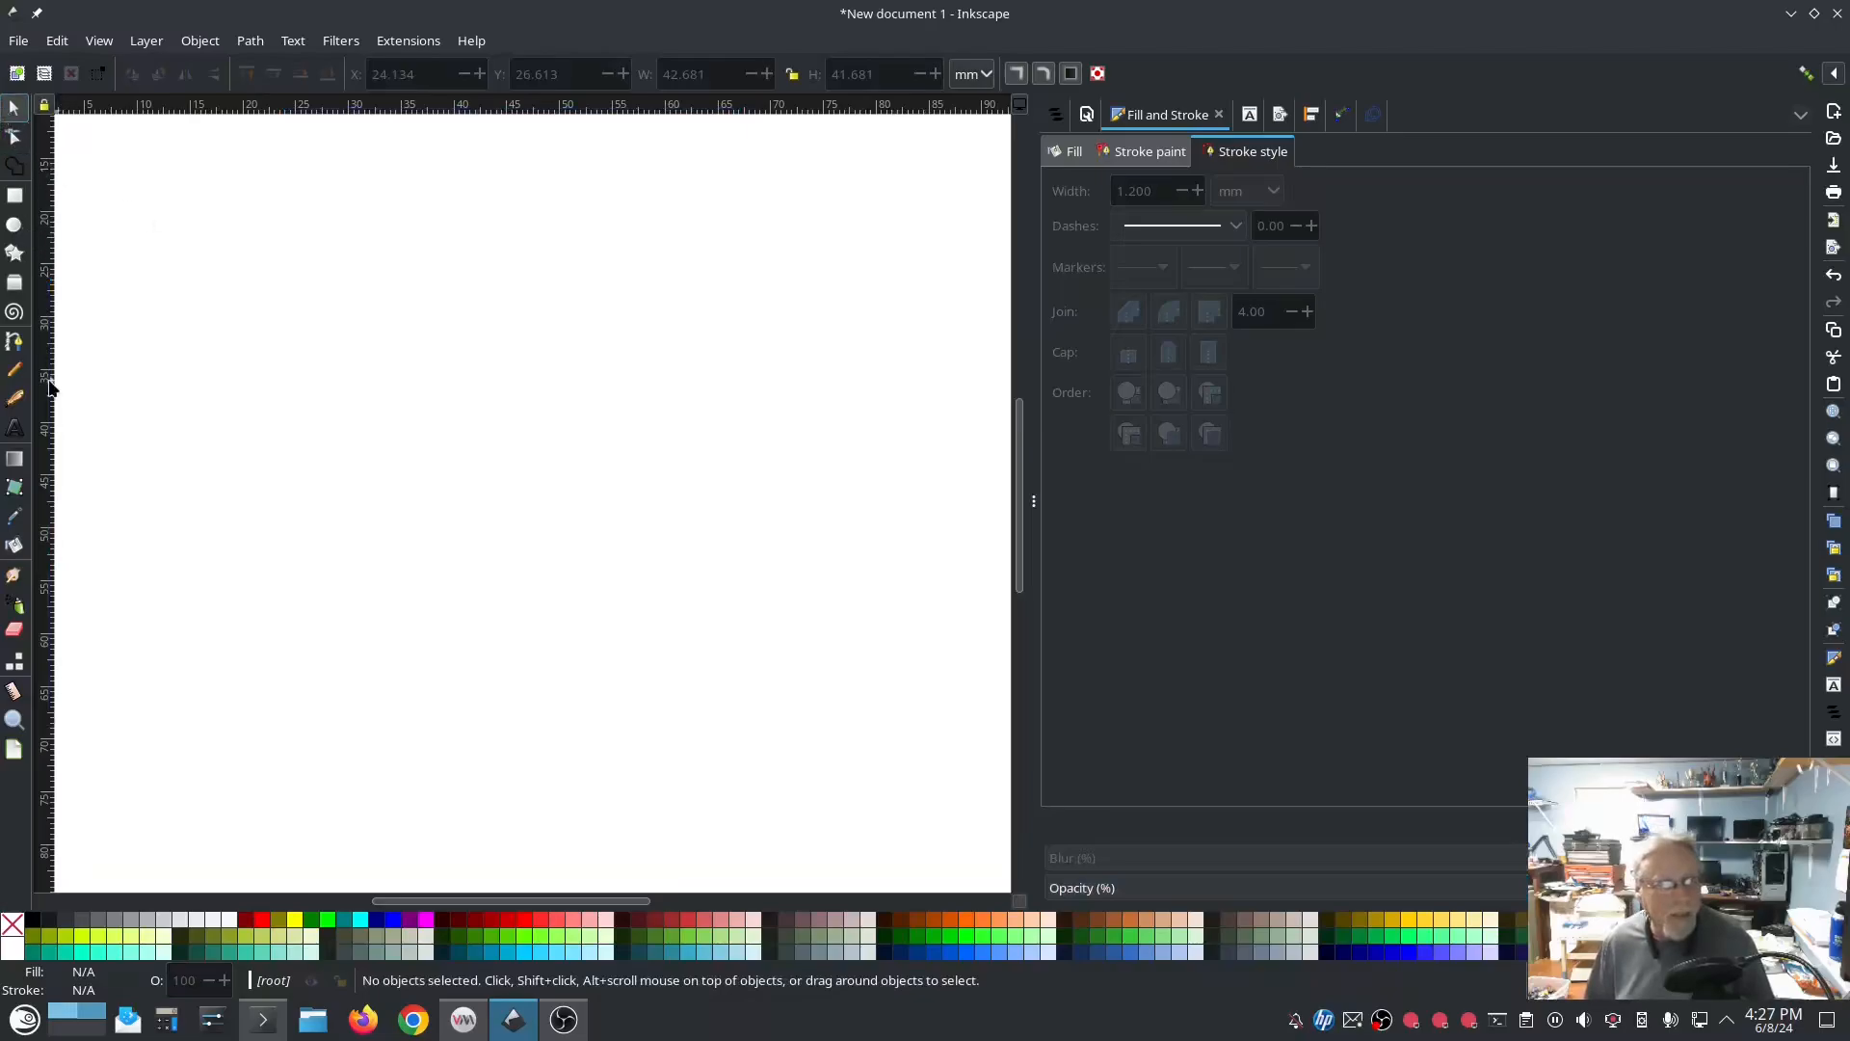
{"action": "left_click", "coordinate": [17, 351]}
{"action": "left_click", "coordinate": [235, 506]}
{"action": "left_click", "coordinate": [618, 257]}
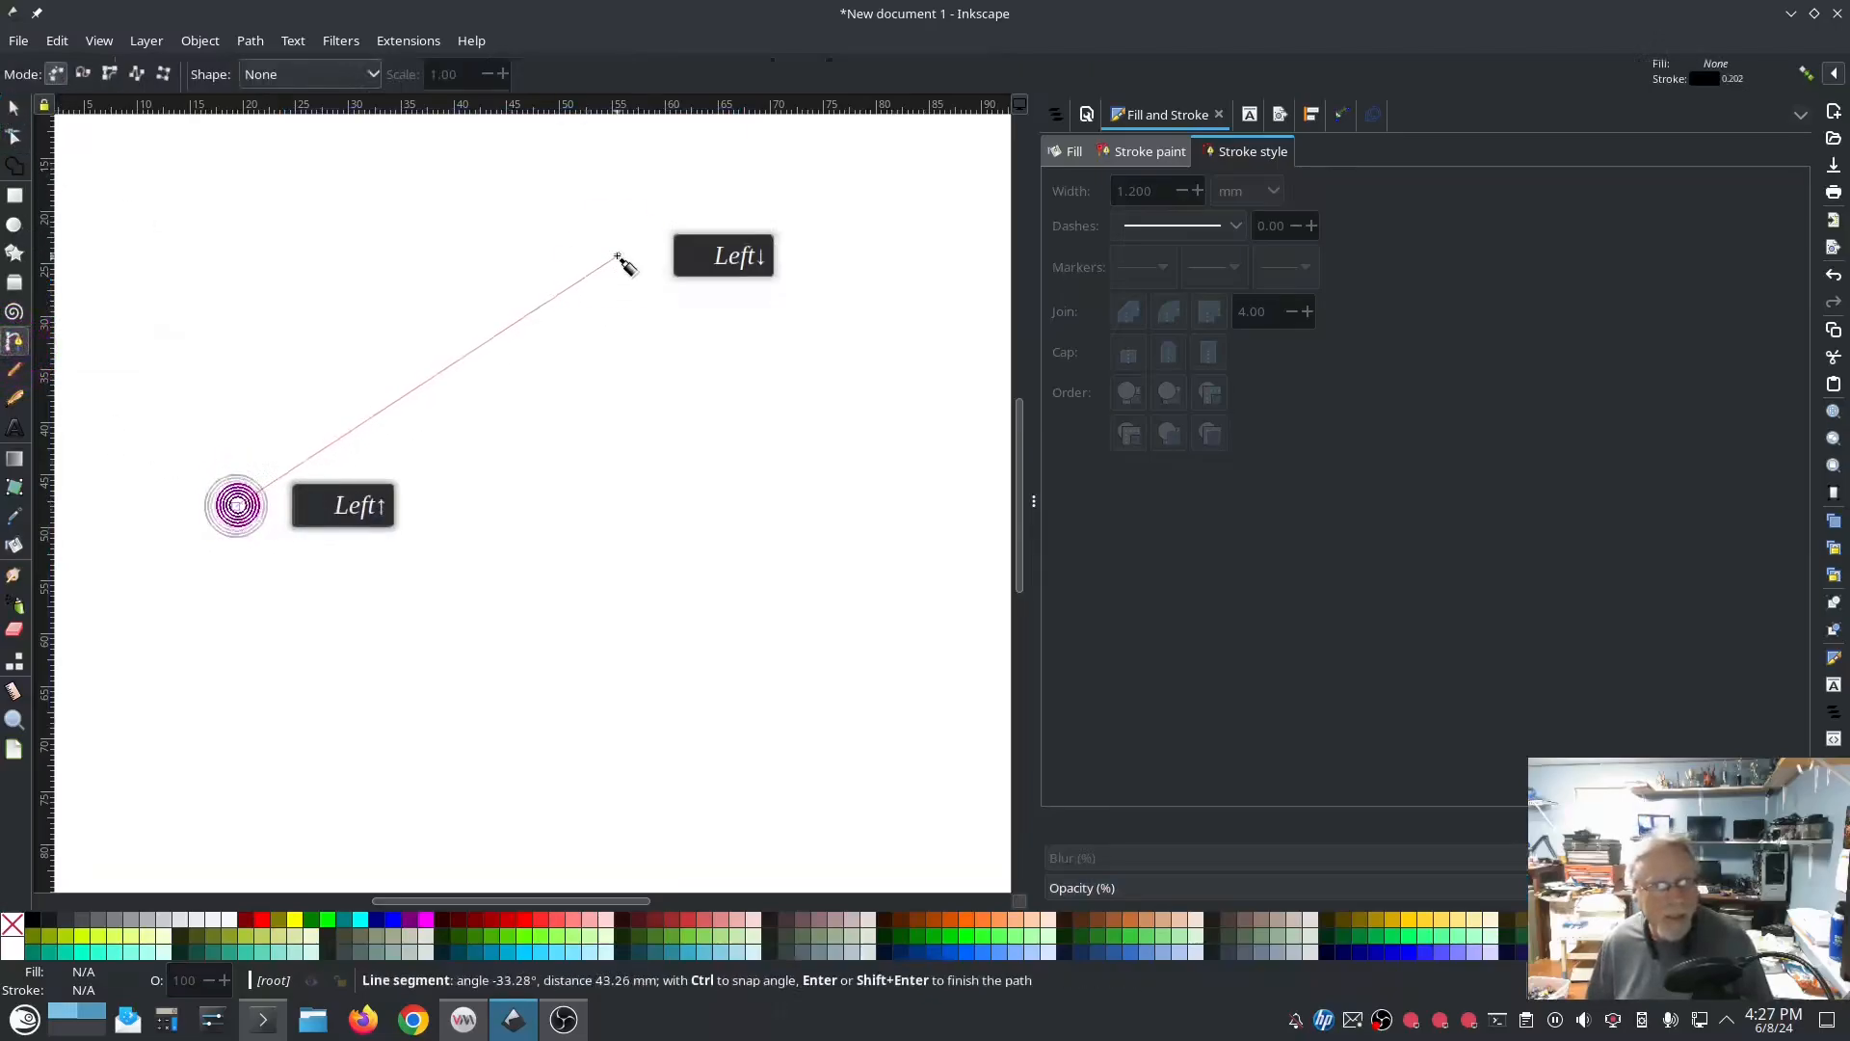
{"action": "left_click", "coordinate": [778, 584]}
{"action": "key", "text": "Return"}
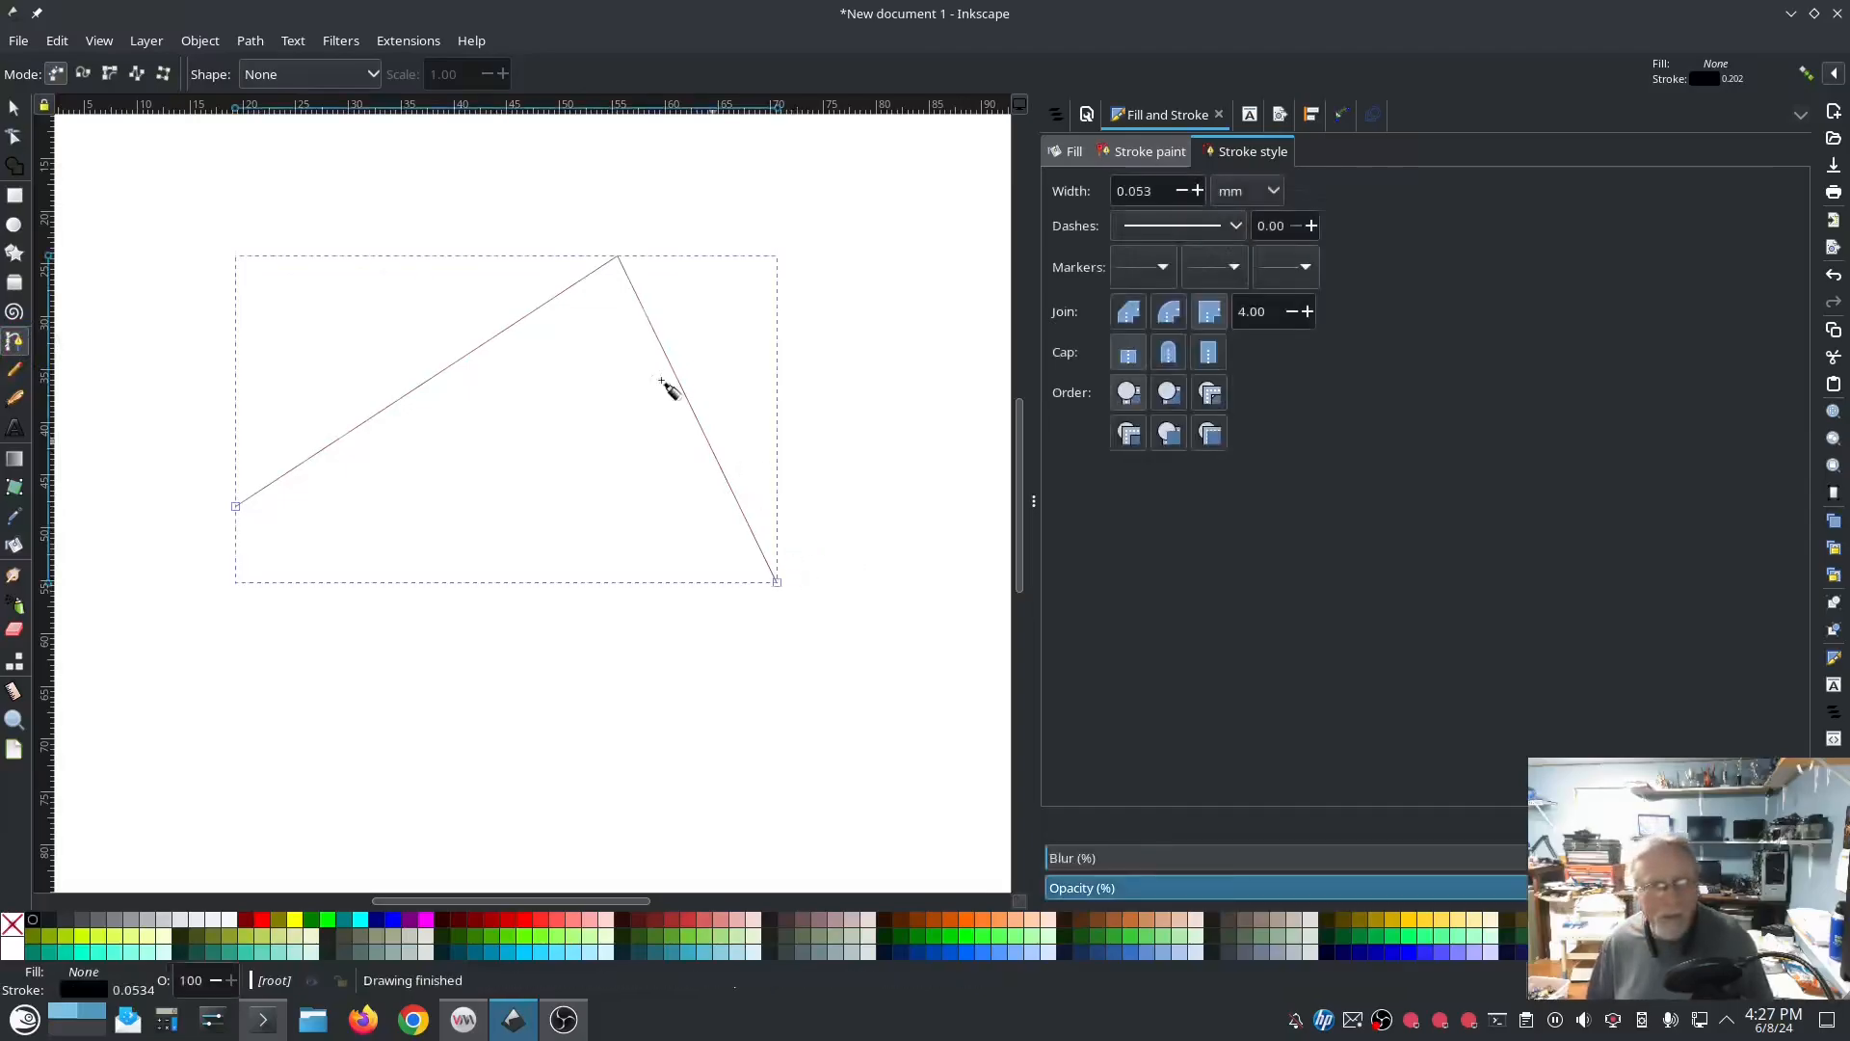
Step: Set the peaked line's stroke width to 0.453 mm
{"action": "left_click", "coordinate": [1196, 191]}
{"action": "left_click", "coordinate": [1197, 191]}
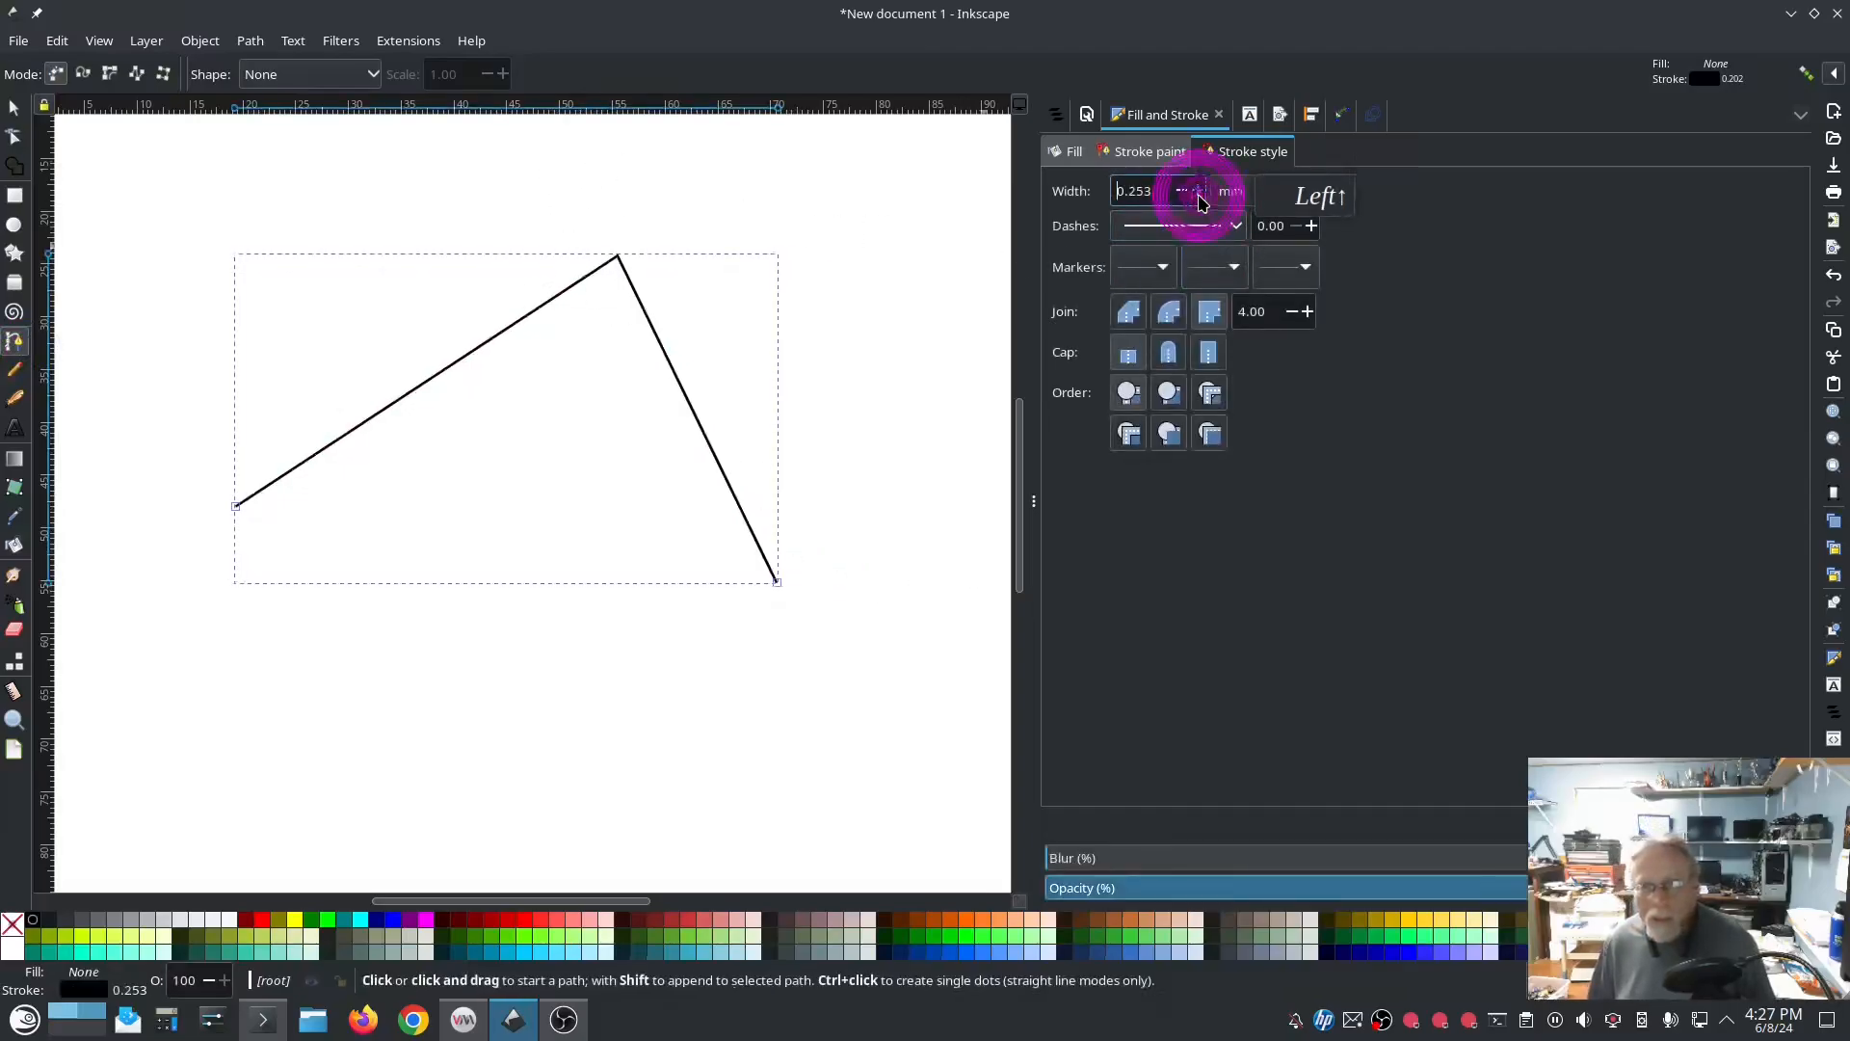
{"action": "left_click", "coordinate": [1196, 191]}
{"action": "left_click", "coordinate": [1197, 191]}
Step: Read the Ink/Stitch website documentation for the Redwork tool, and close the page and dialog without applying
{"action": "left_click", "coordinate": [409, 41]}
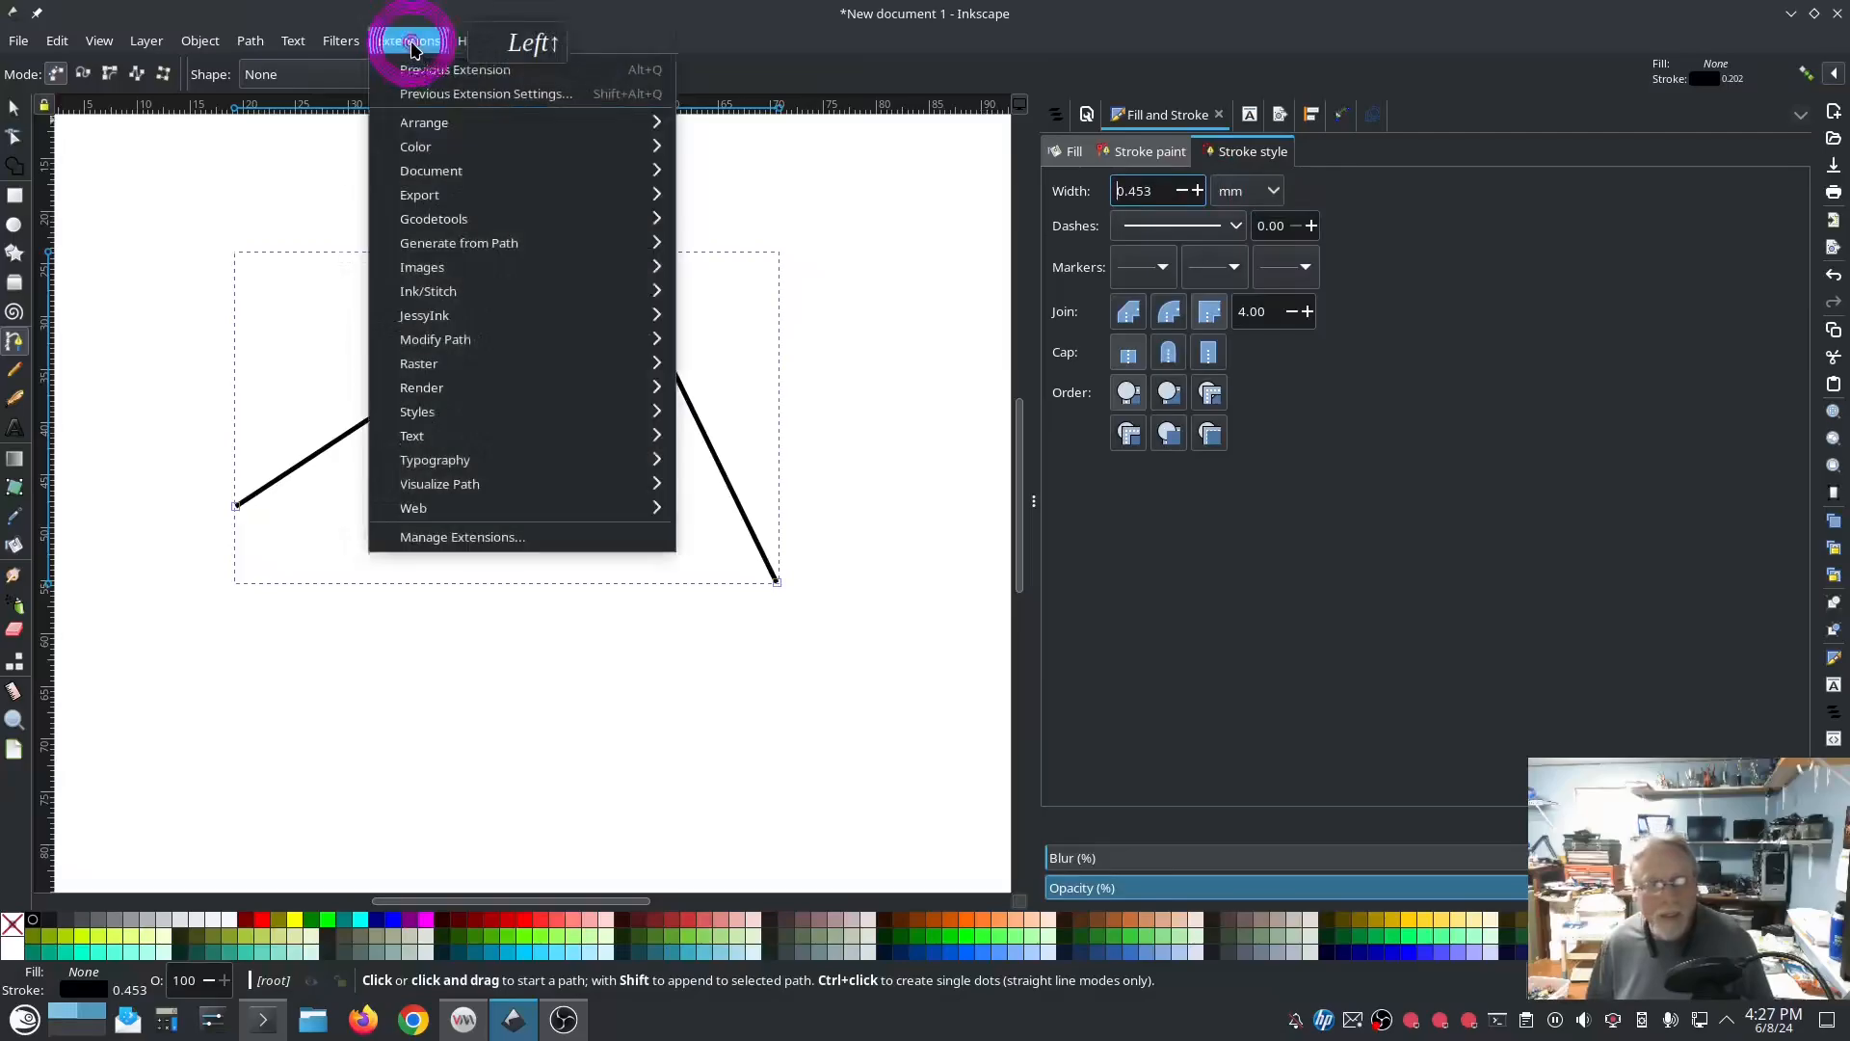
{"action": "mouse_move", "coordinate": [449, 289]}
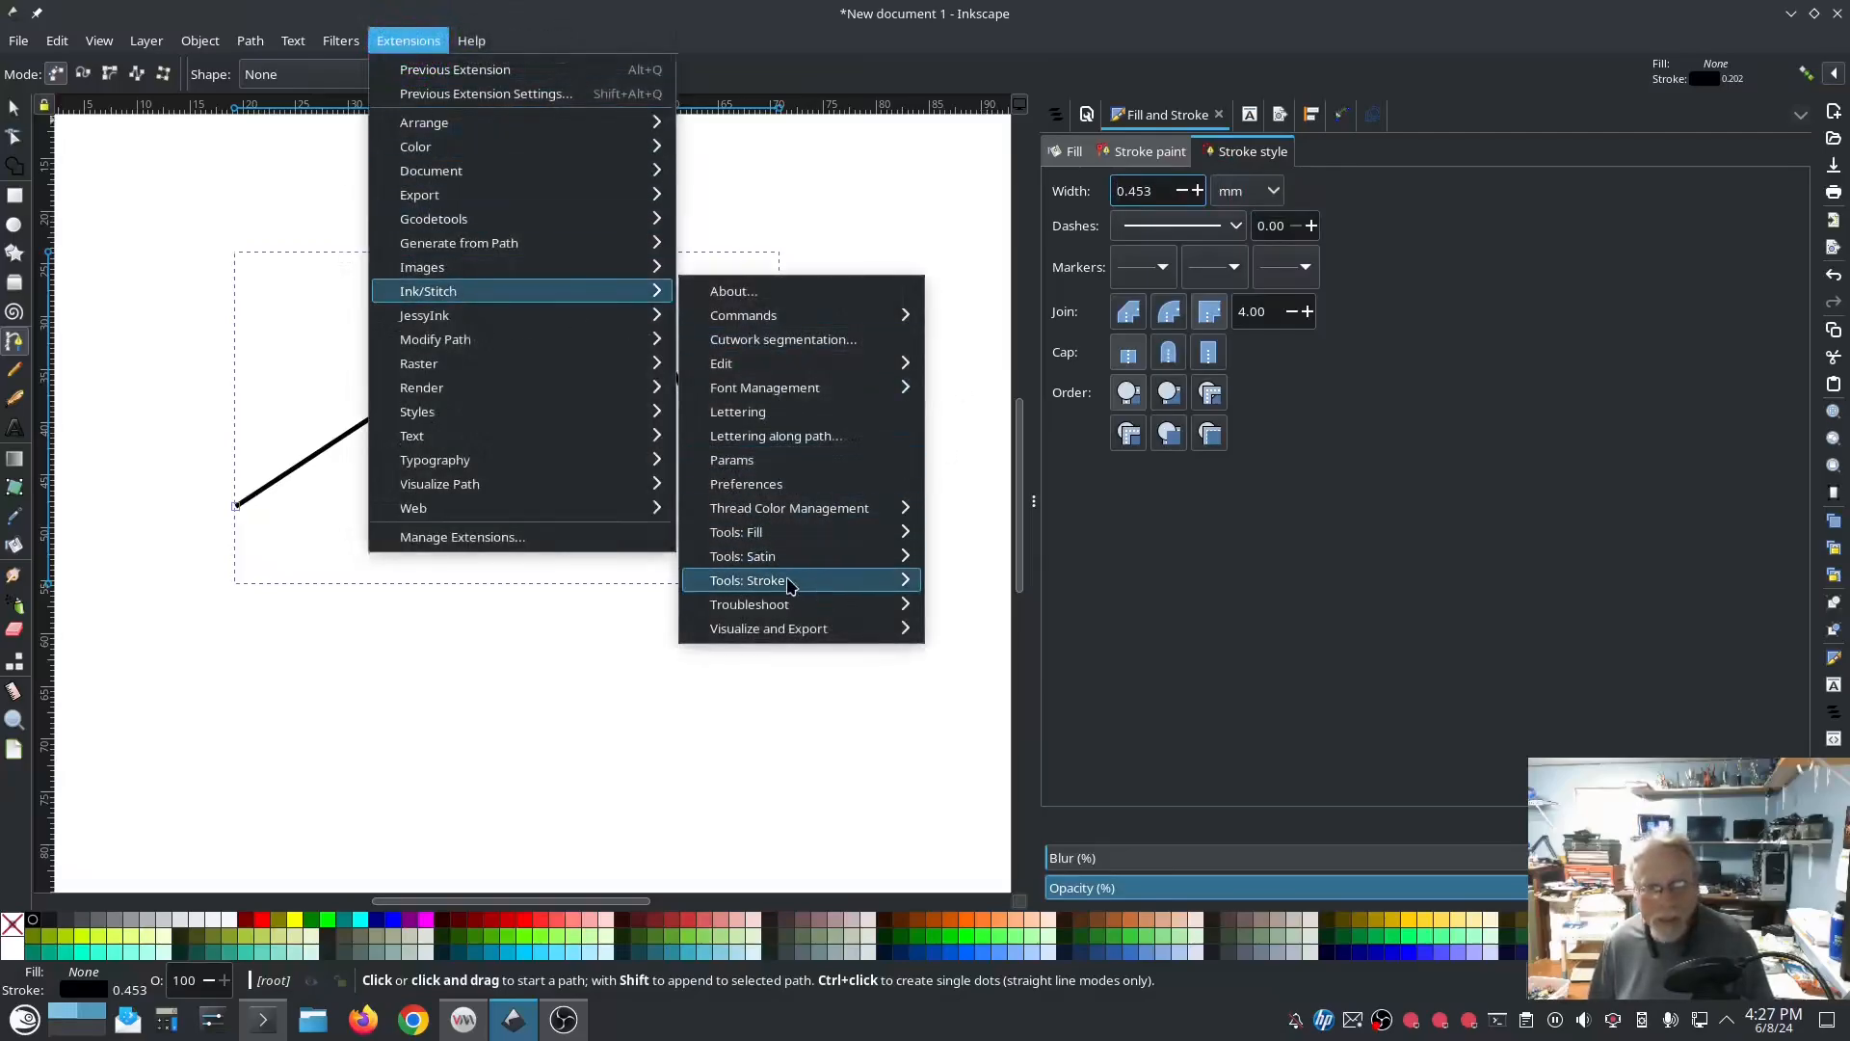
{"action": "mouse_move", "coordinate": [906, 579]}
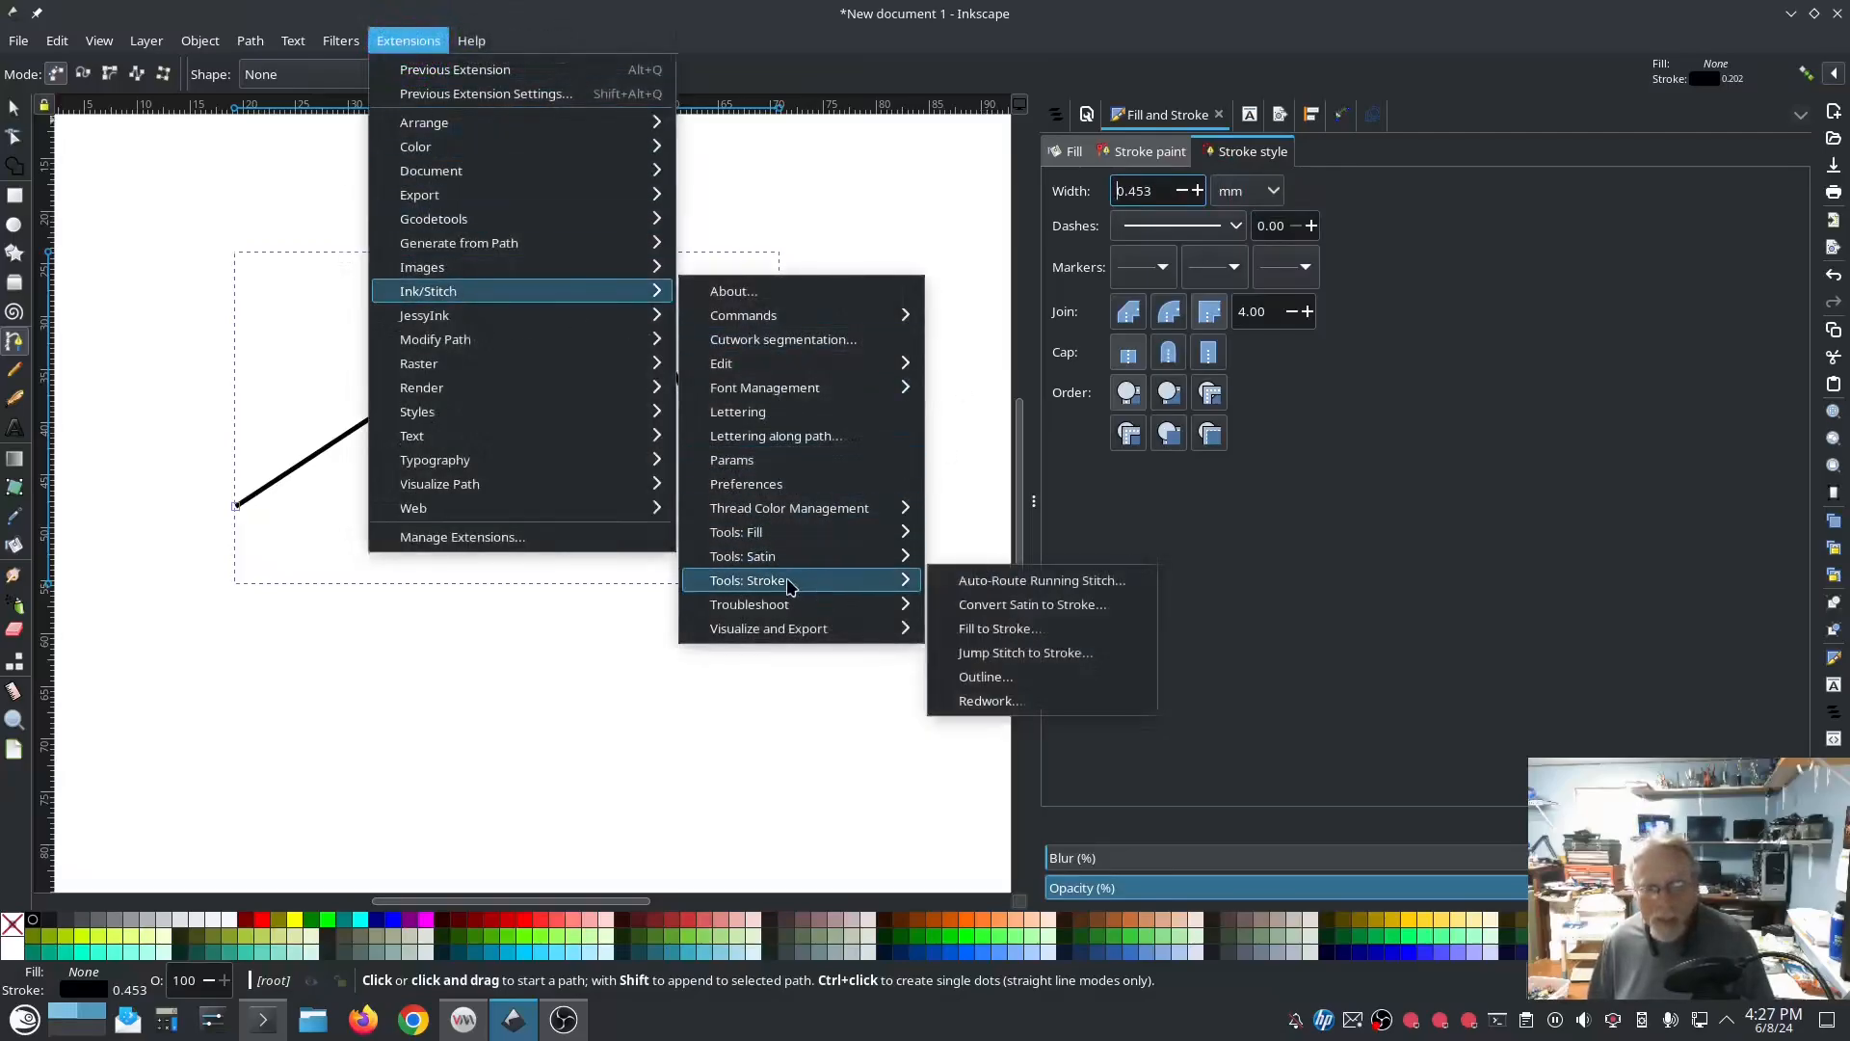
{"action": "left_click", "coordinate": [991, 702]}
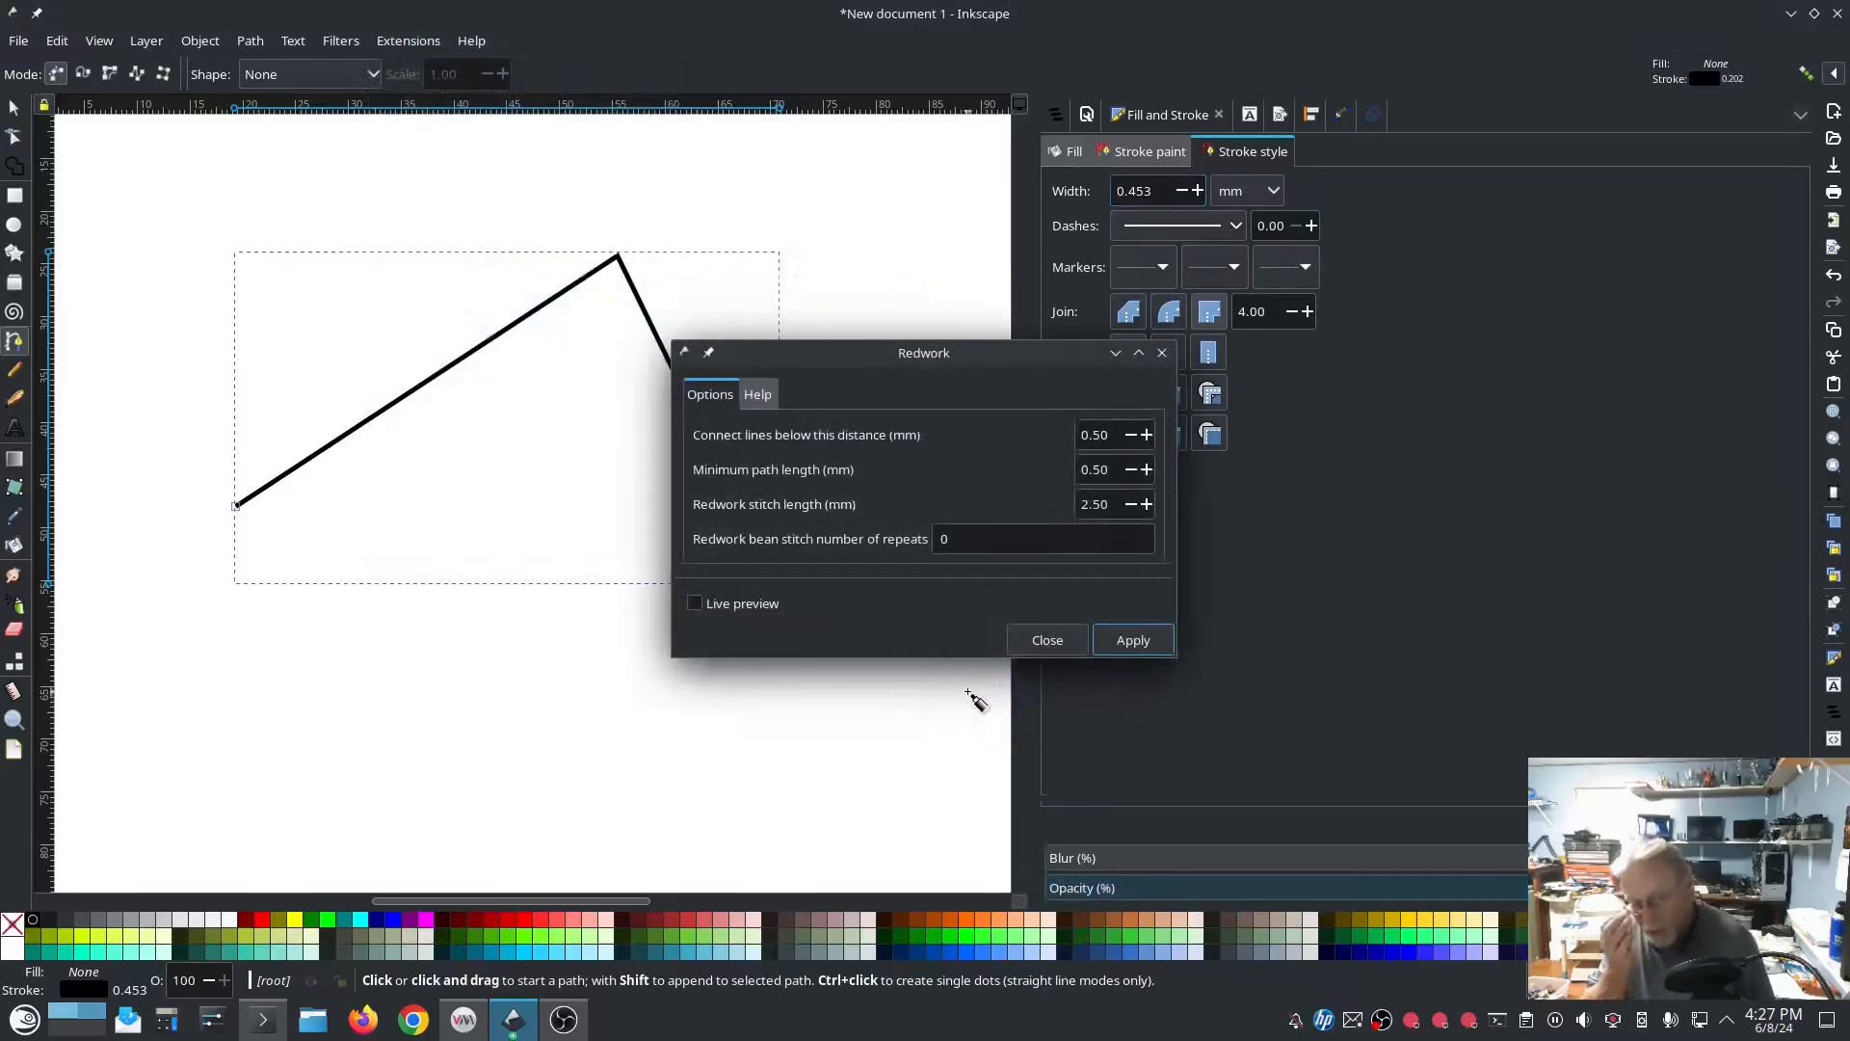
{"action": "left_click", "coordinate": [758, 396]}
{"action": "left_click", "coordinate": [830, 505]}
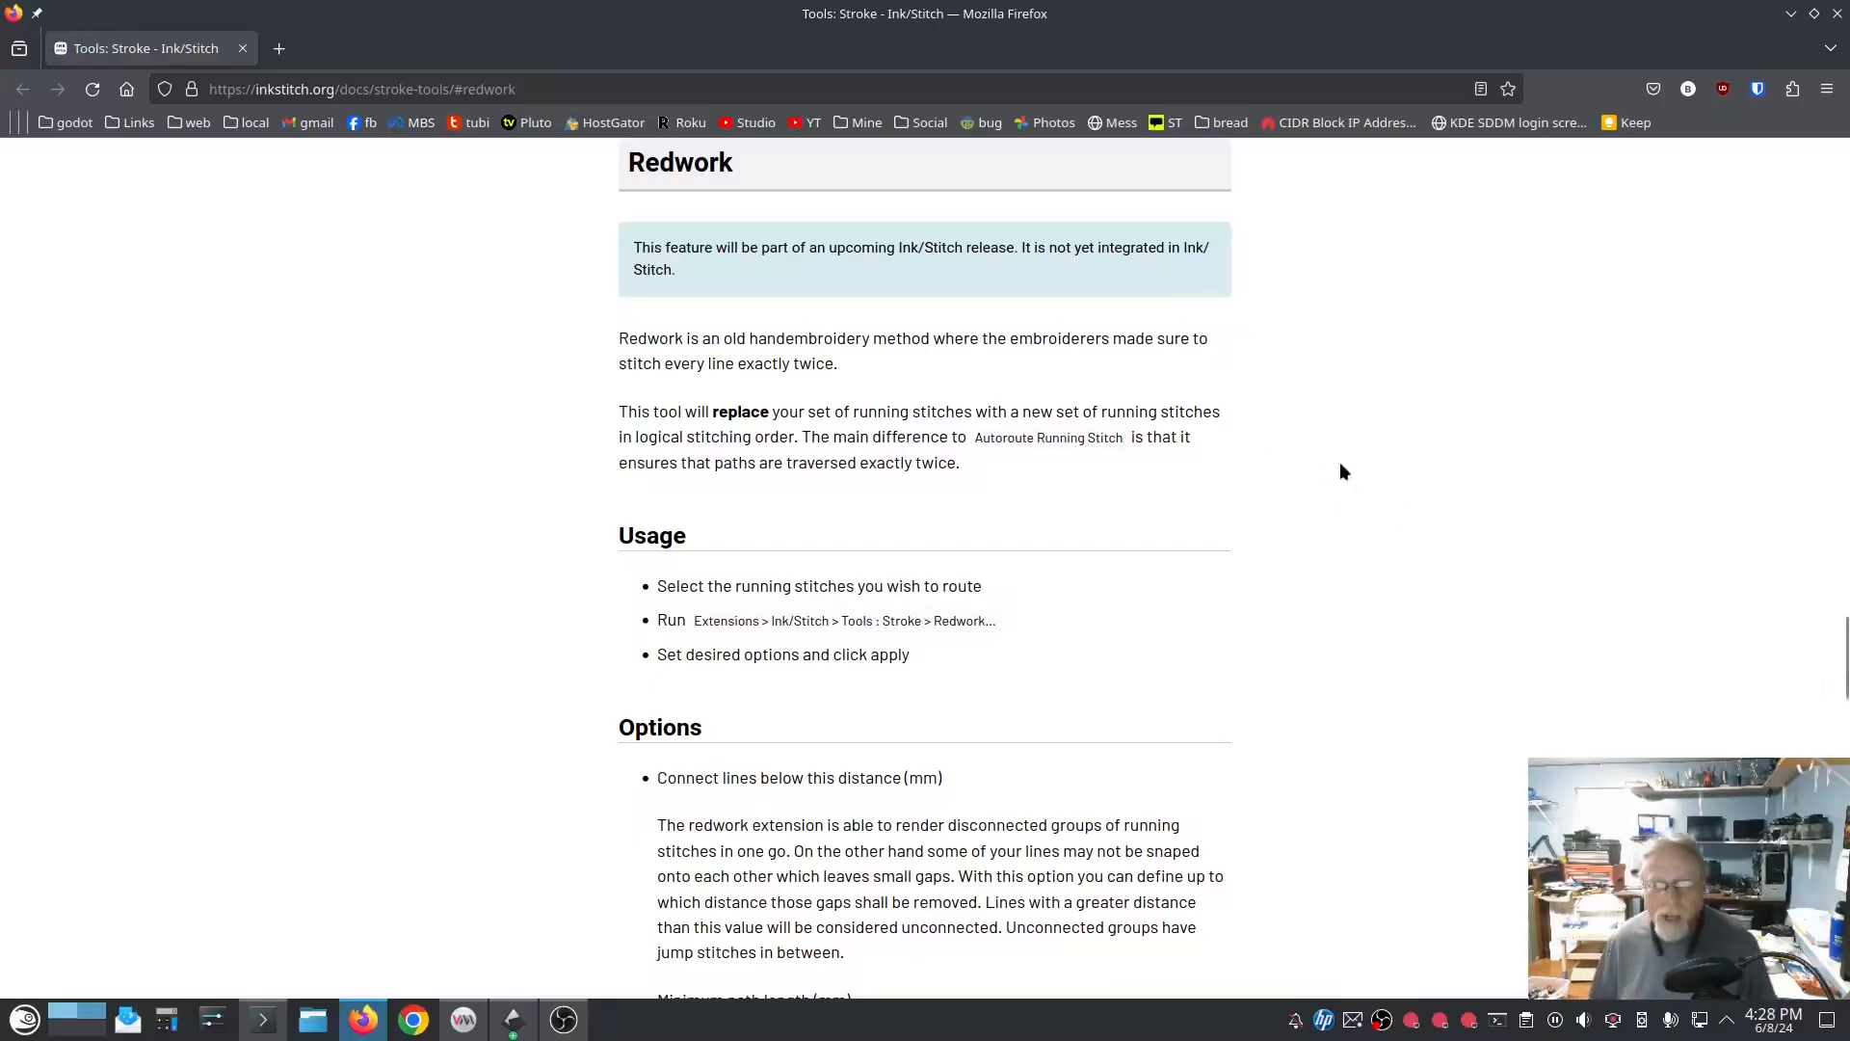
{"action": "left_click", "coordinate": [1838, 14]}
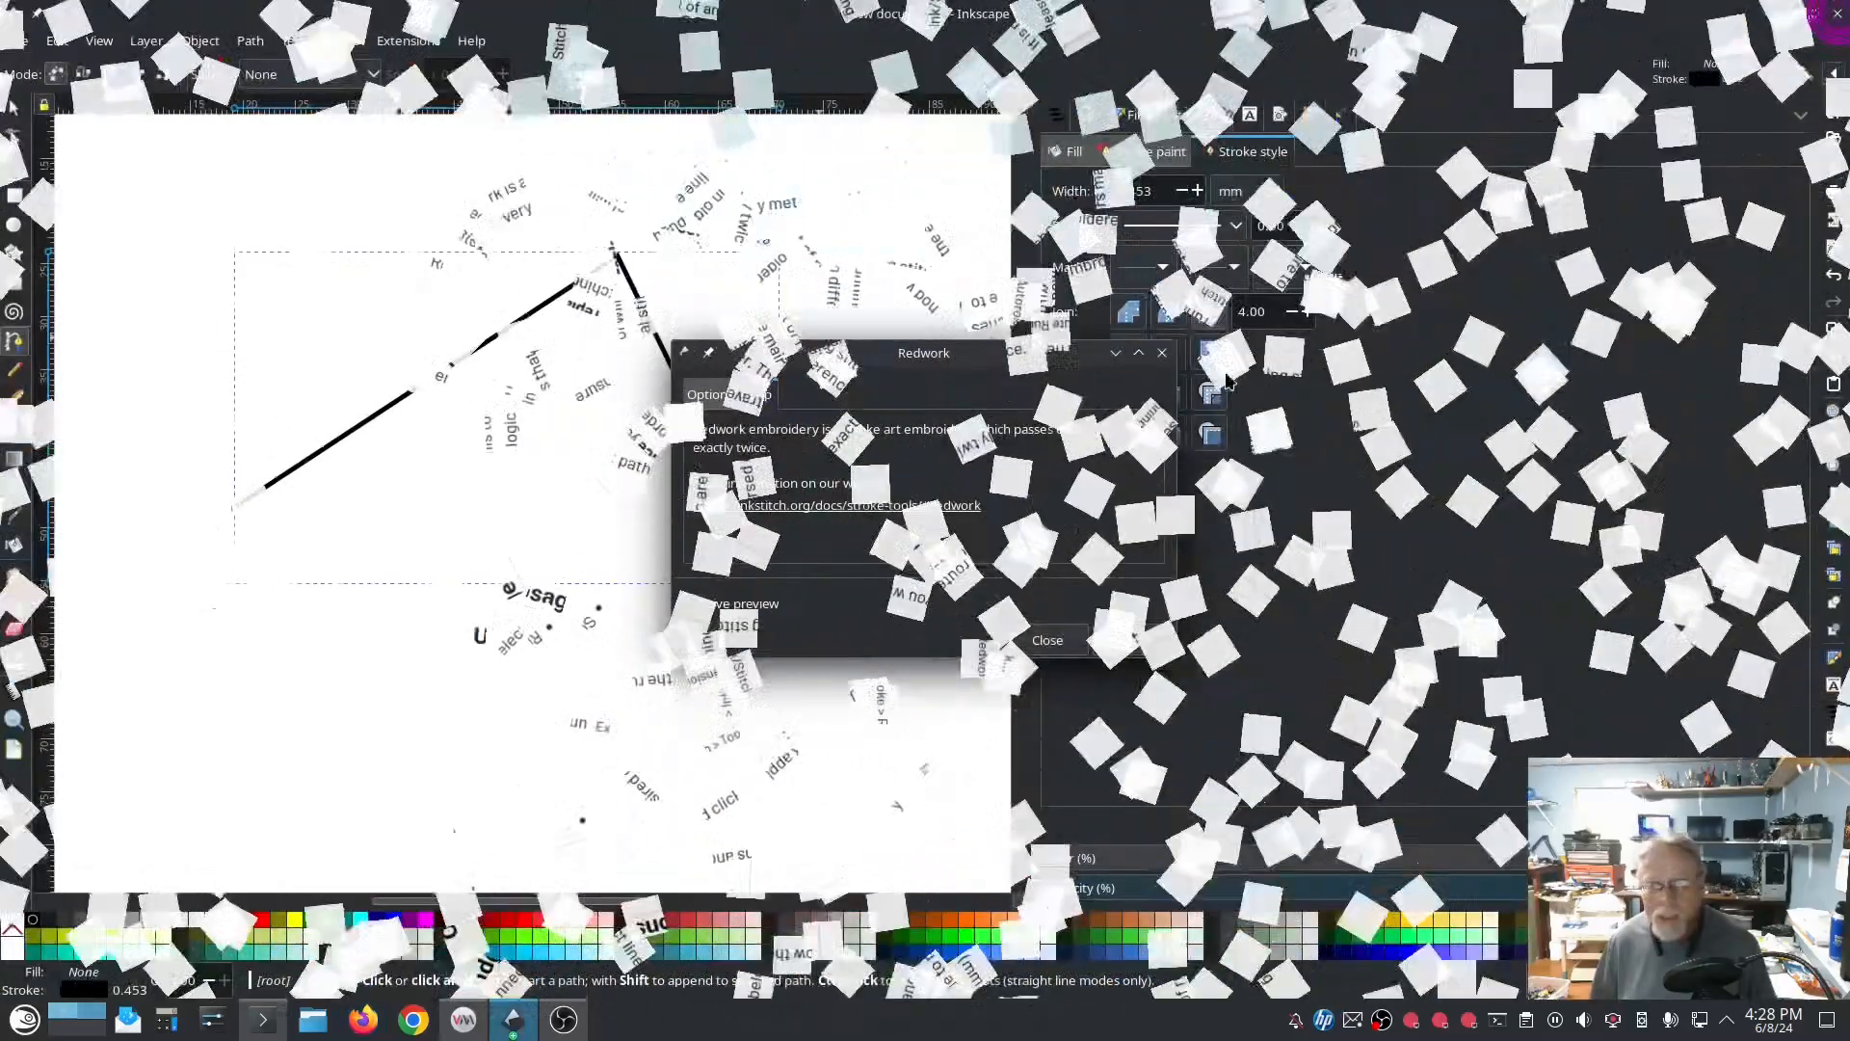
{"action": "left_click", "coordinate": [1048, 641]}
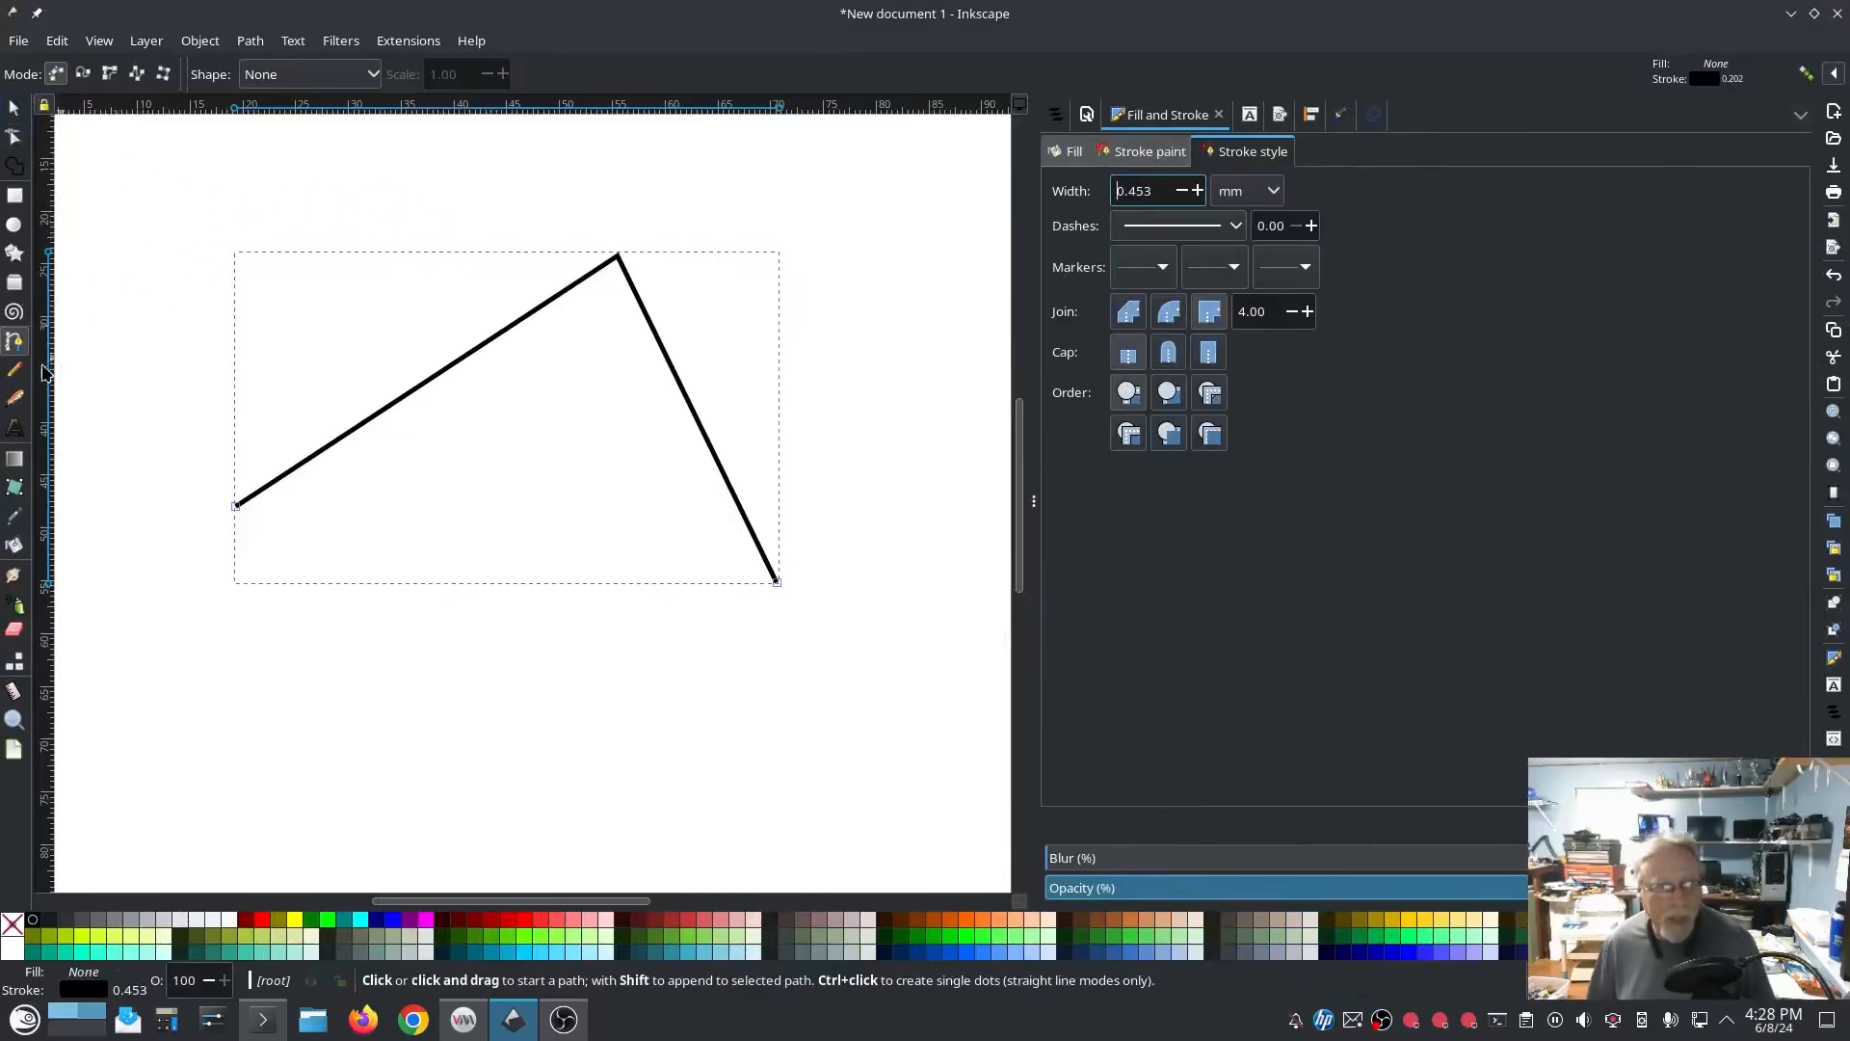
Step: Draw a second open V-shaped path that crosses both segments of the peaked line
{"action": "left_click", "coordinate": [390, 208]}
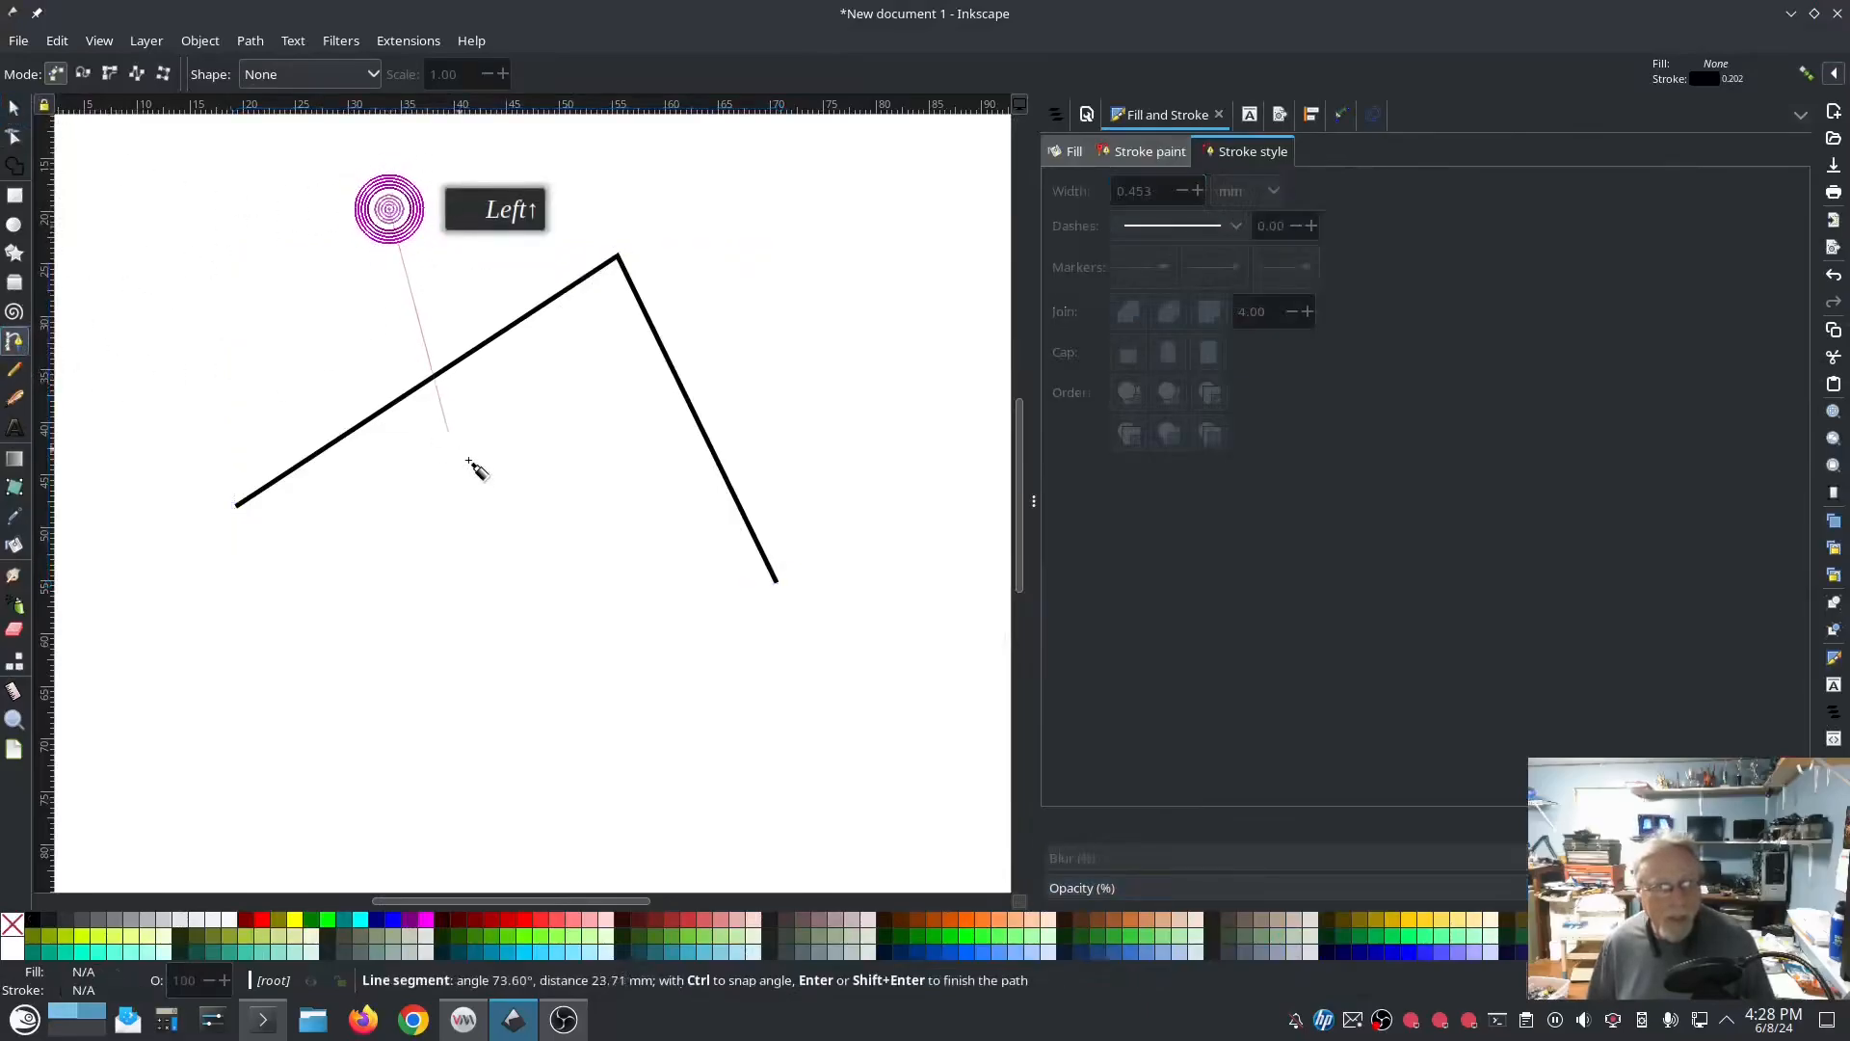
{"action": "left_click_drag", "start_coordinate": [483, 469], "coordinate": [490, 453]}
{"action": "left_click", "coordinate": [805, 332]}
{"action": "right_click", "coordinate": [805, 337]}
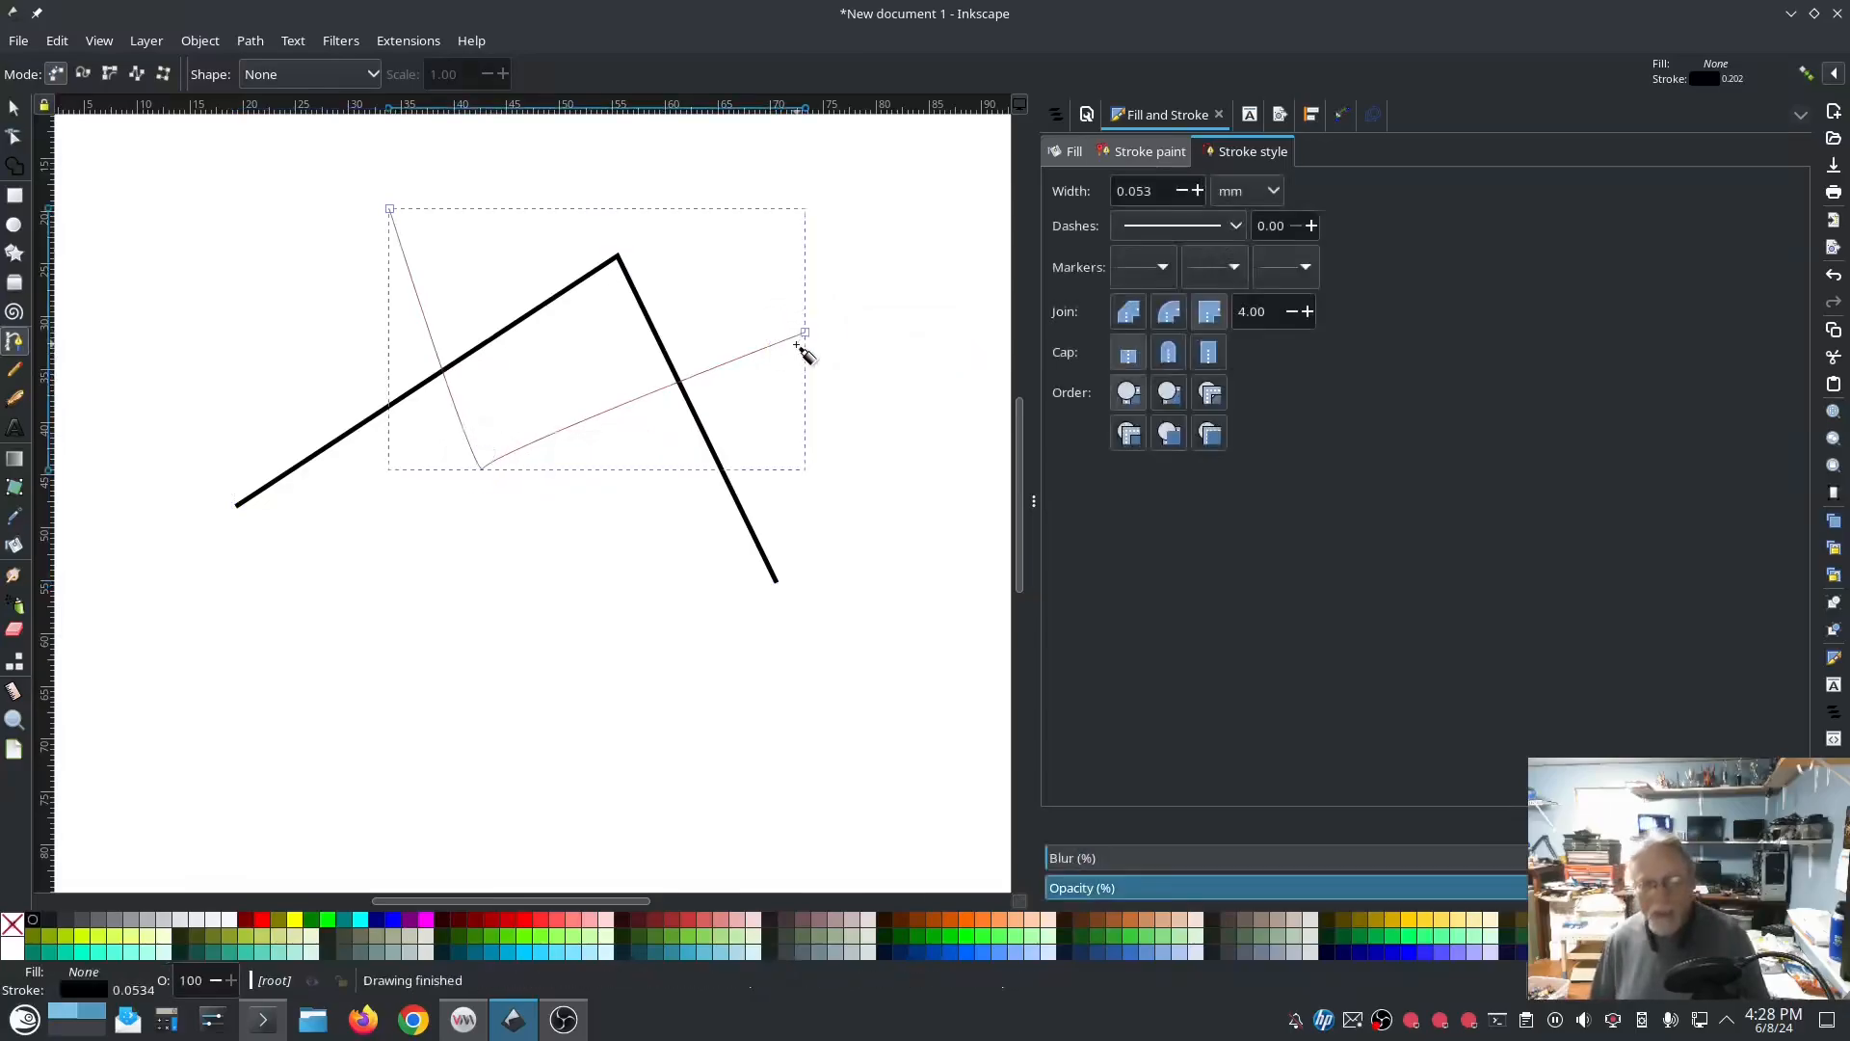
Step: Select both line paths and apply the Ink/Stitch Redwork tool to them
{"action": "left_click", "coordinate": [1057, 114]}
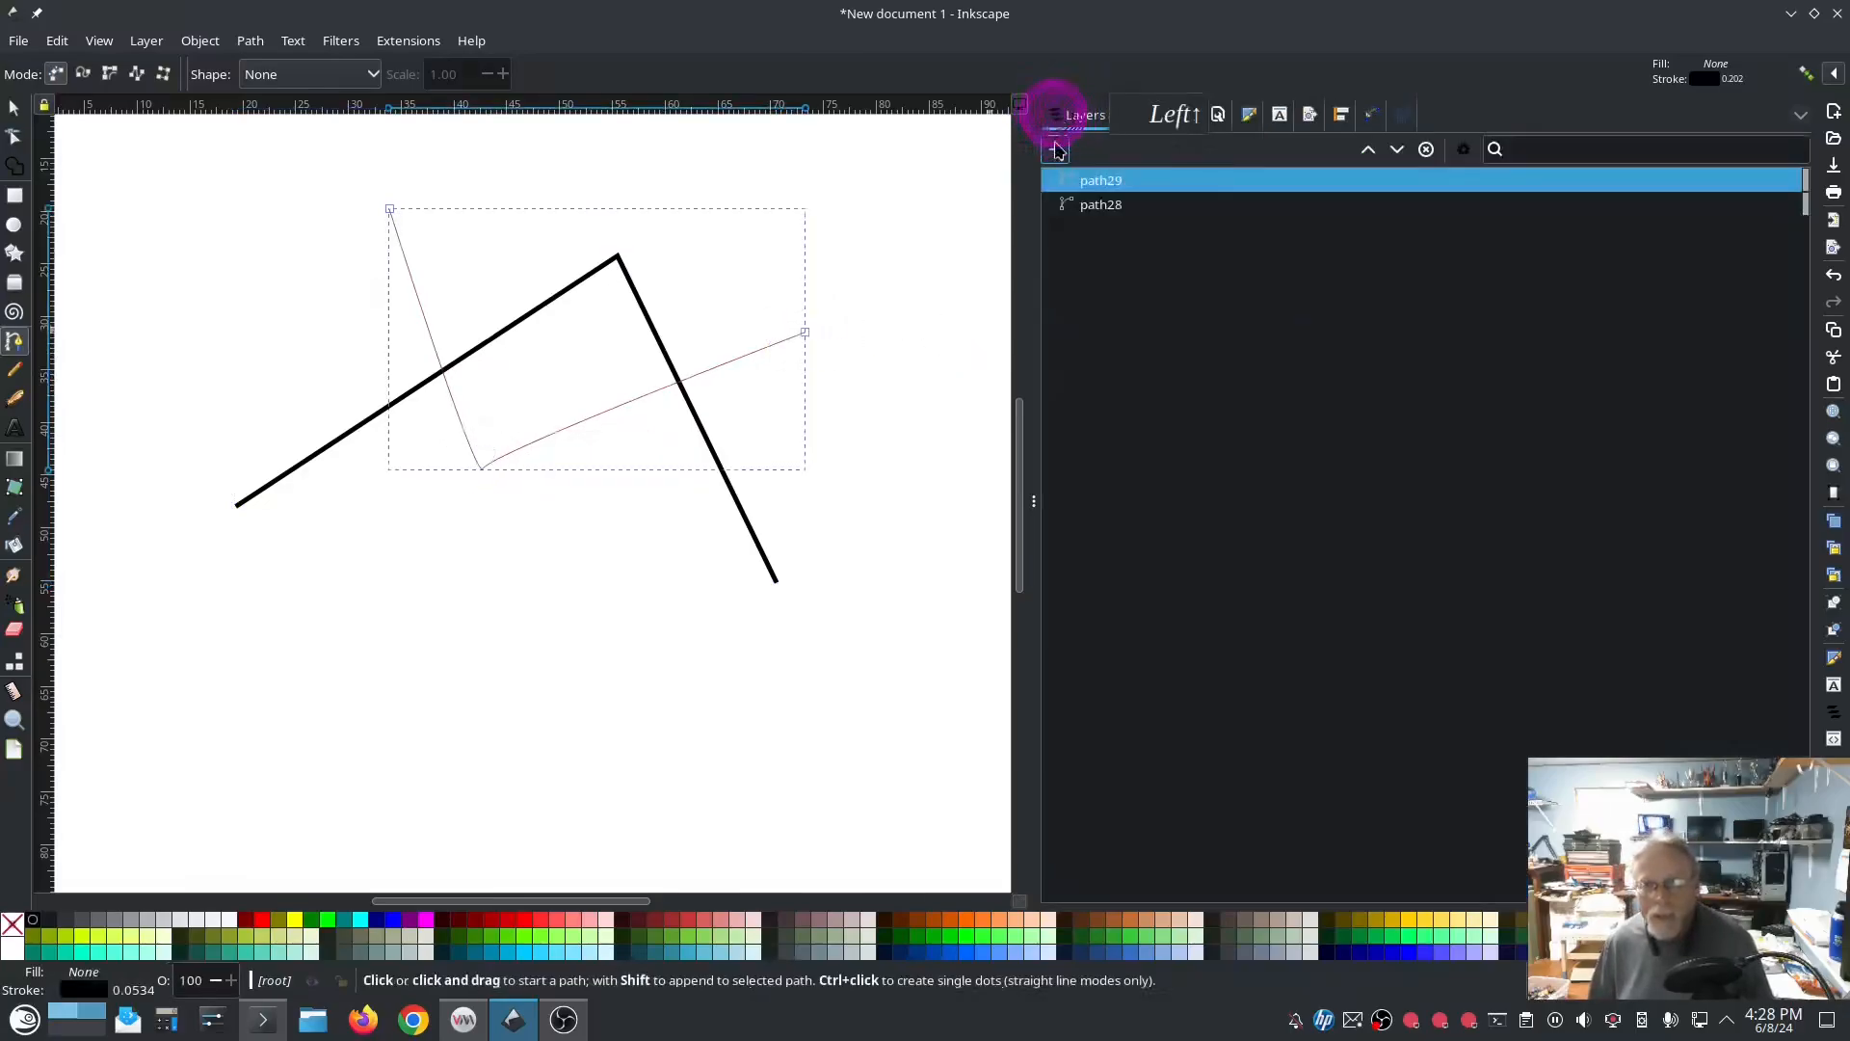
{"action": "left_click", "coordinate": [1095, 210]}
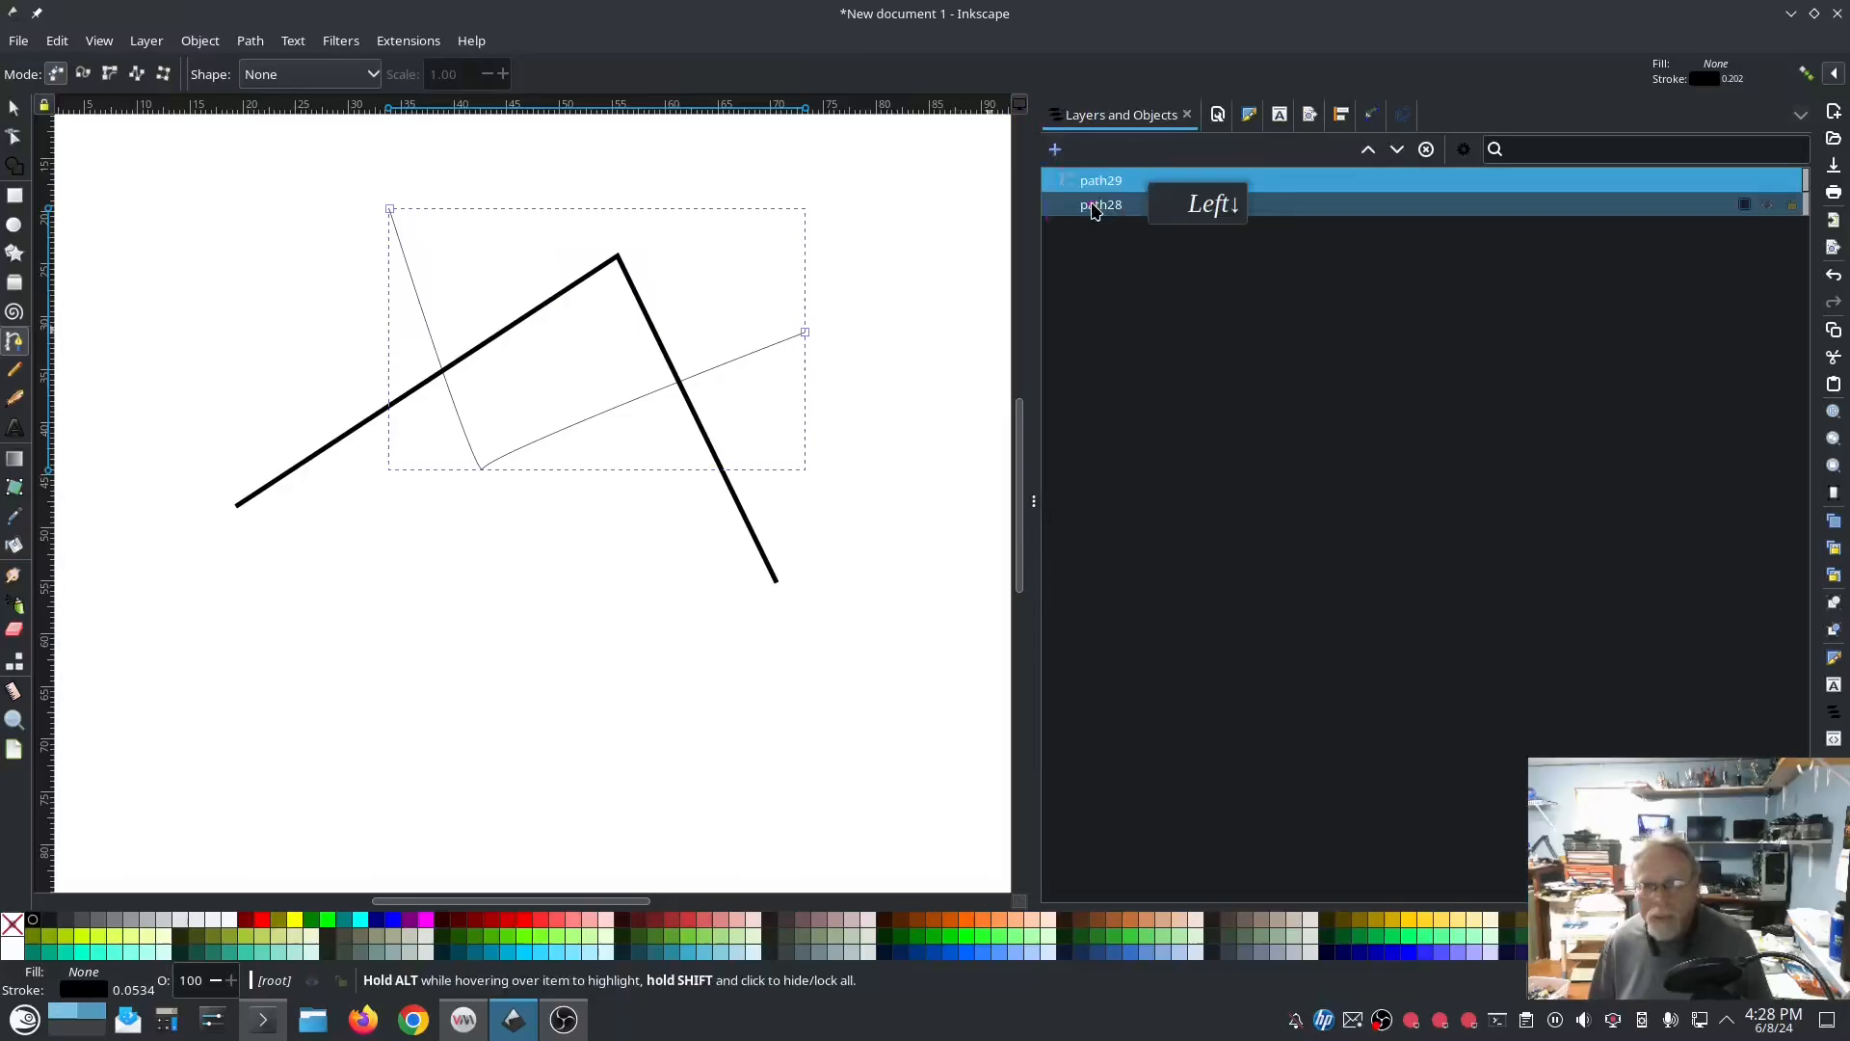
{"action": "left_click", "coordinate": [402, 41]}
{"action": "mouse_move", "coordinate": [488, 290]}
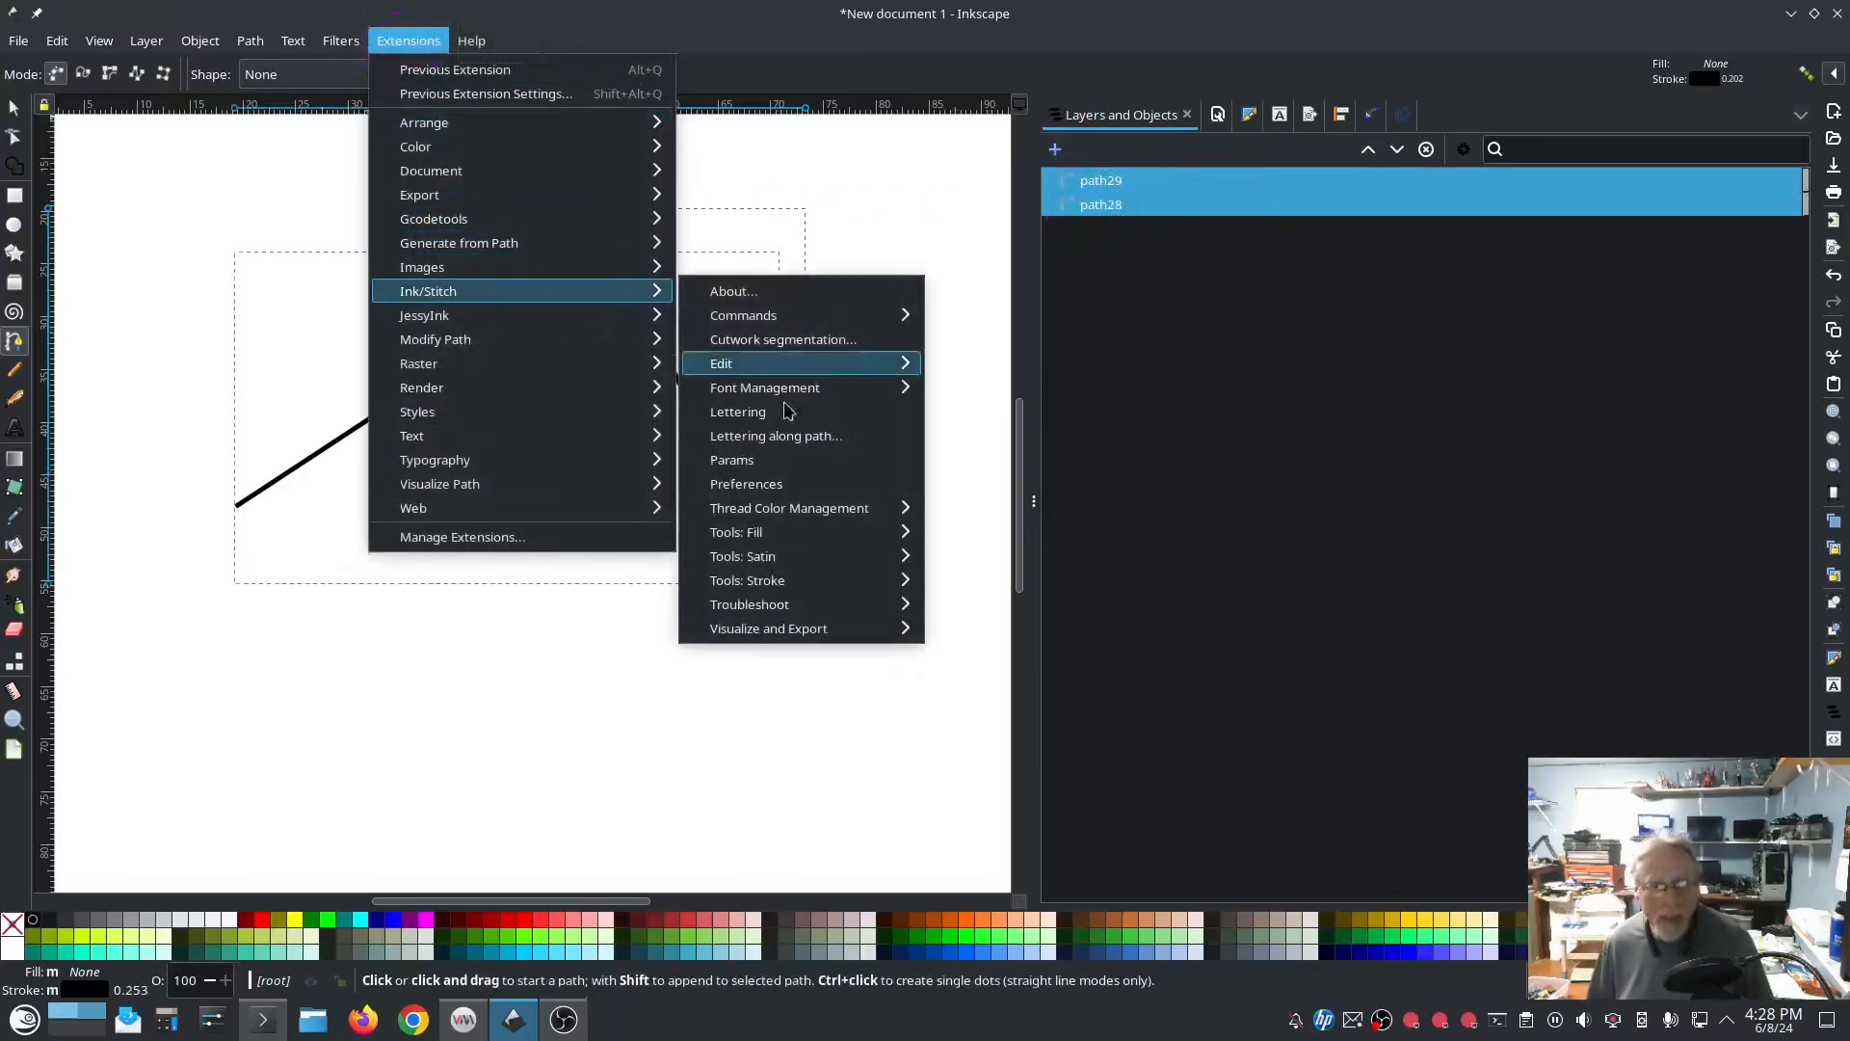
{"action": "mouse_move", "coordinate": [815, 582]}
{"action": "left_click", "coordinate": [976, 698]}
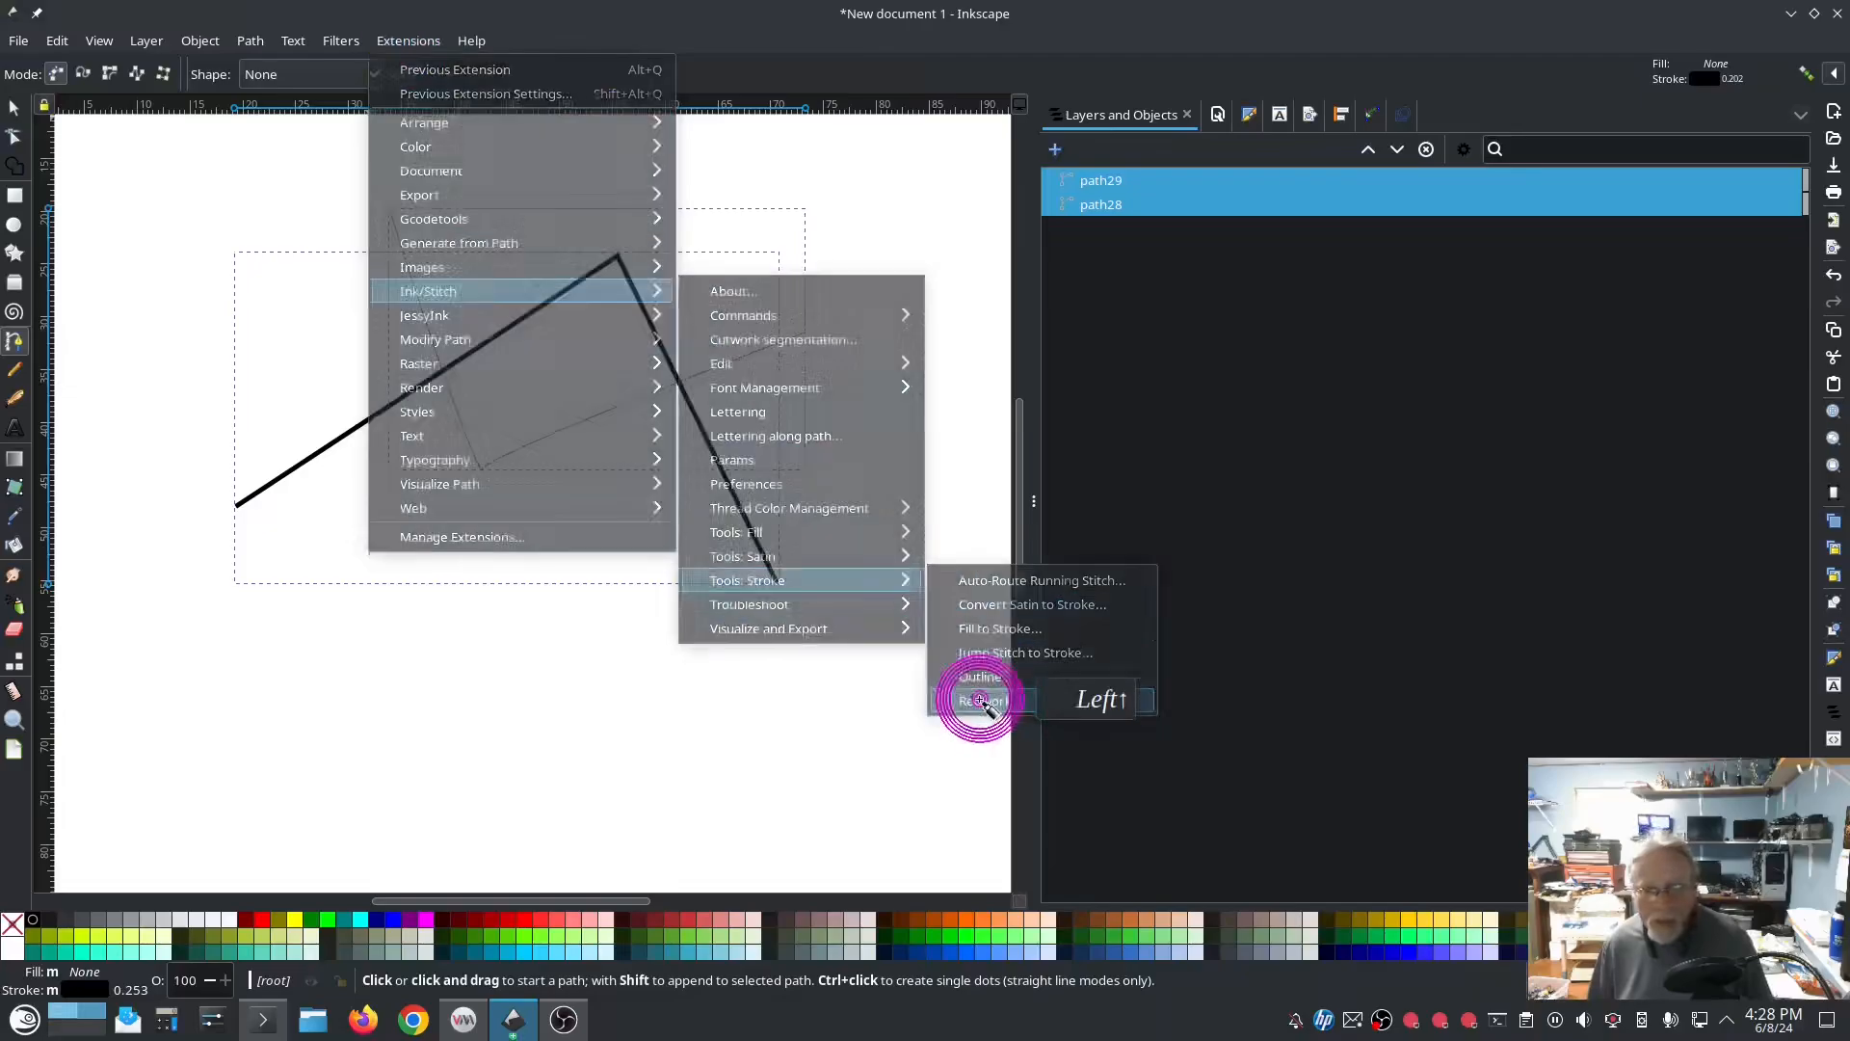
{"action": "left_click", "coordinate": [1123, 643]}
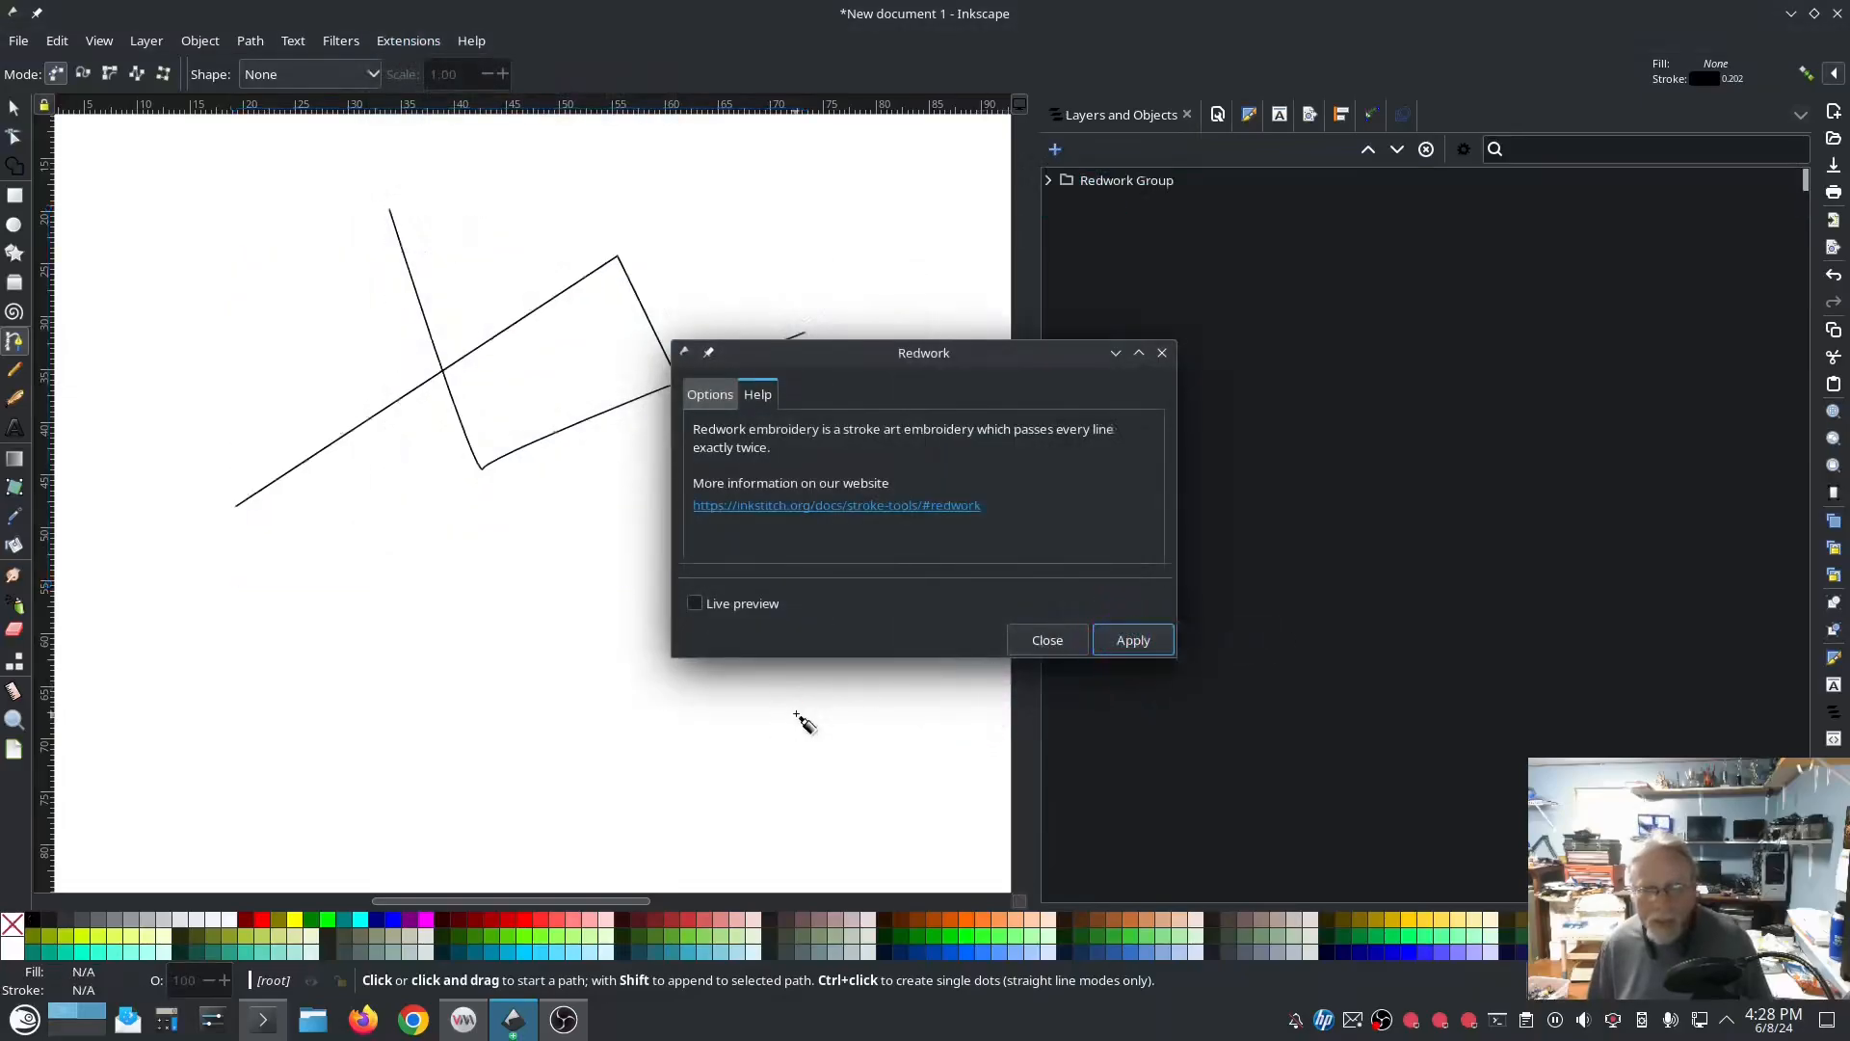
{"action": "left_click", "coordinate": [1047, 640]}
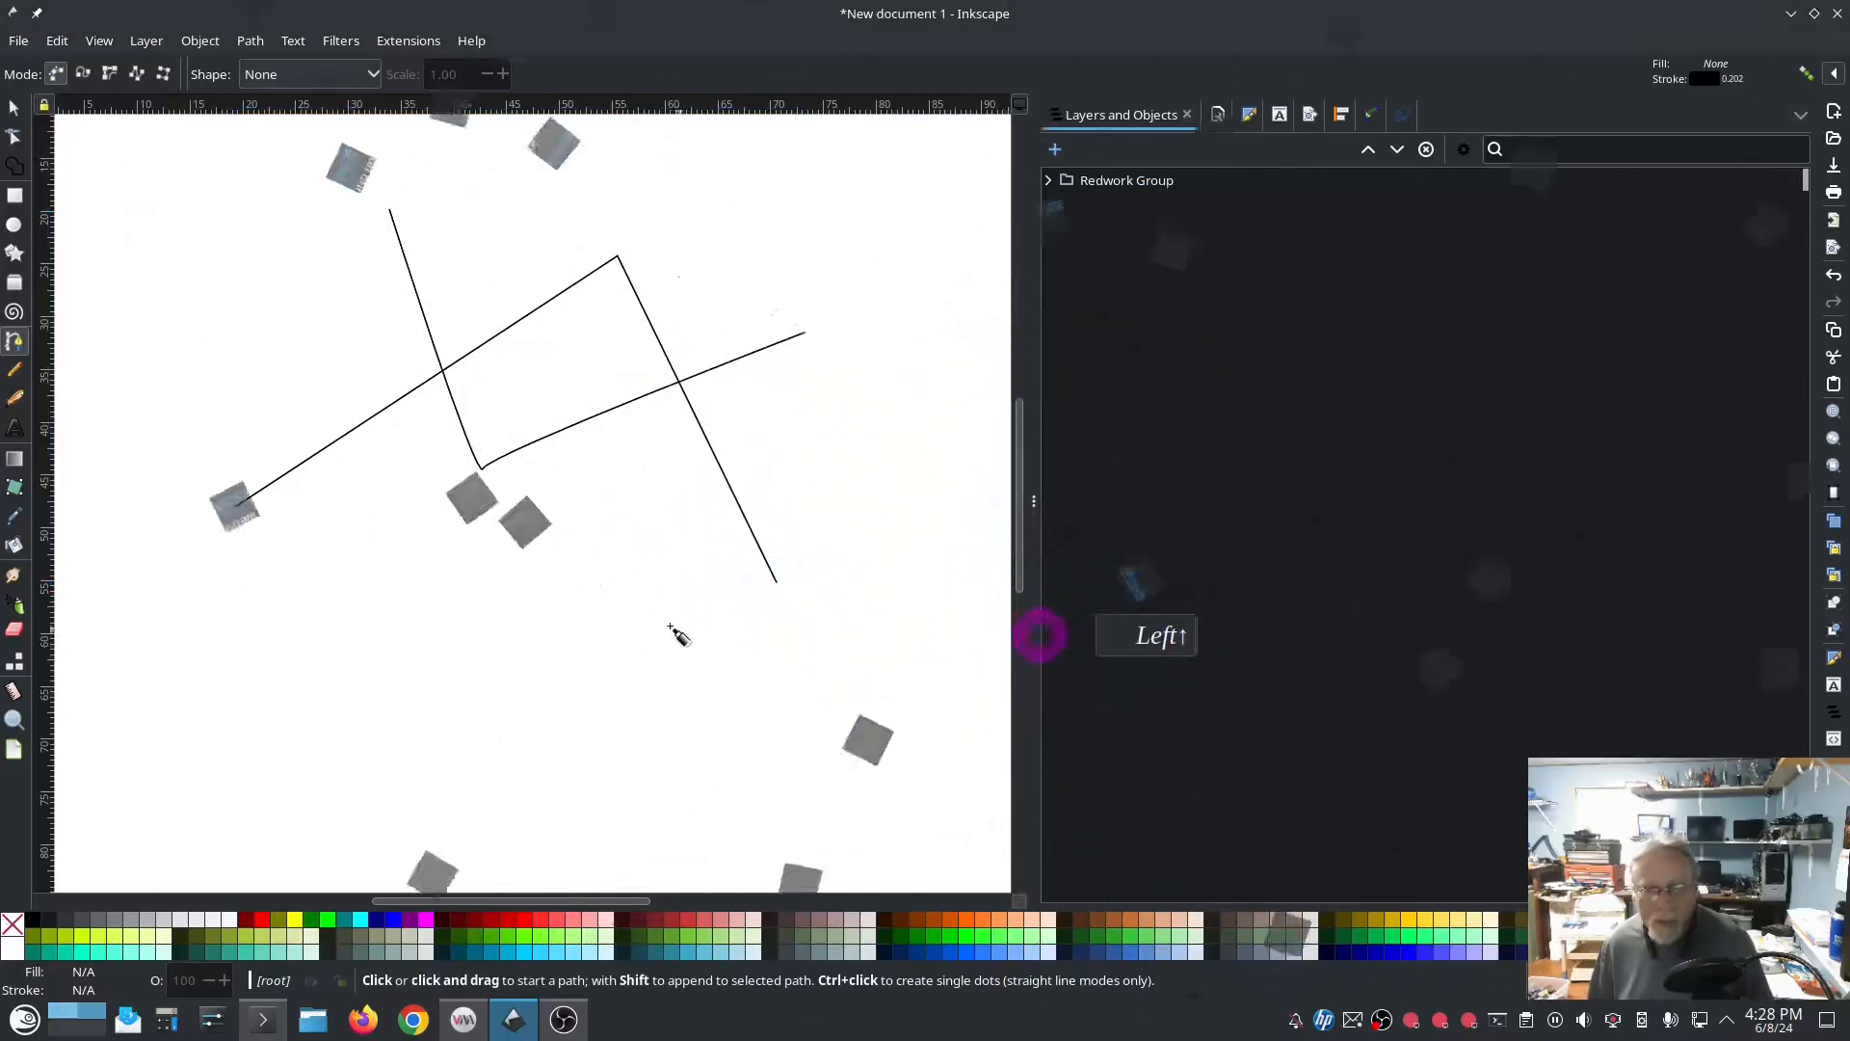
Step: Select the Redwork Group and start an Ink/Stitch visualization of its stitches
{"action": "left_click", "coordinate": [13, 109]}
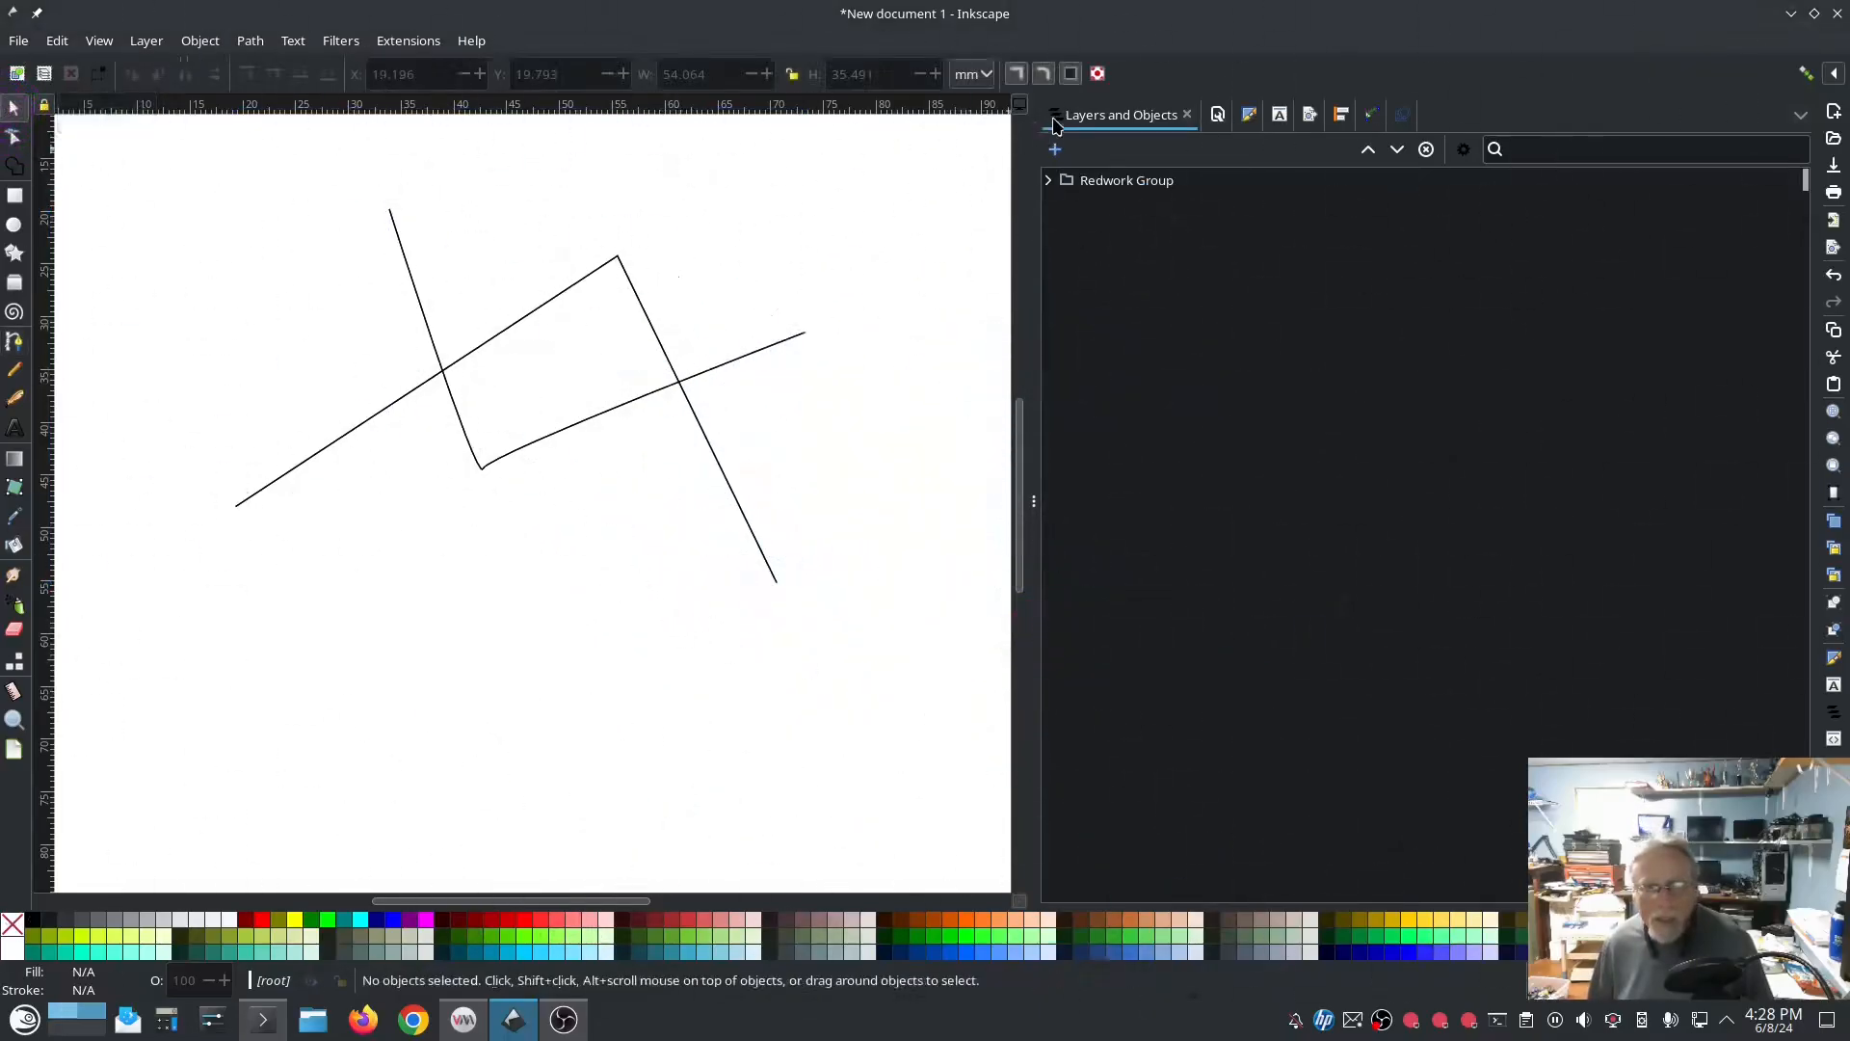
{"action": "left_click", "coordinate": [1084, 115]}
{"action": "left_click", "coordinate": [1142, 181]}
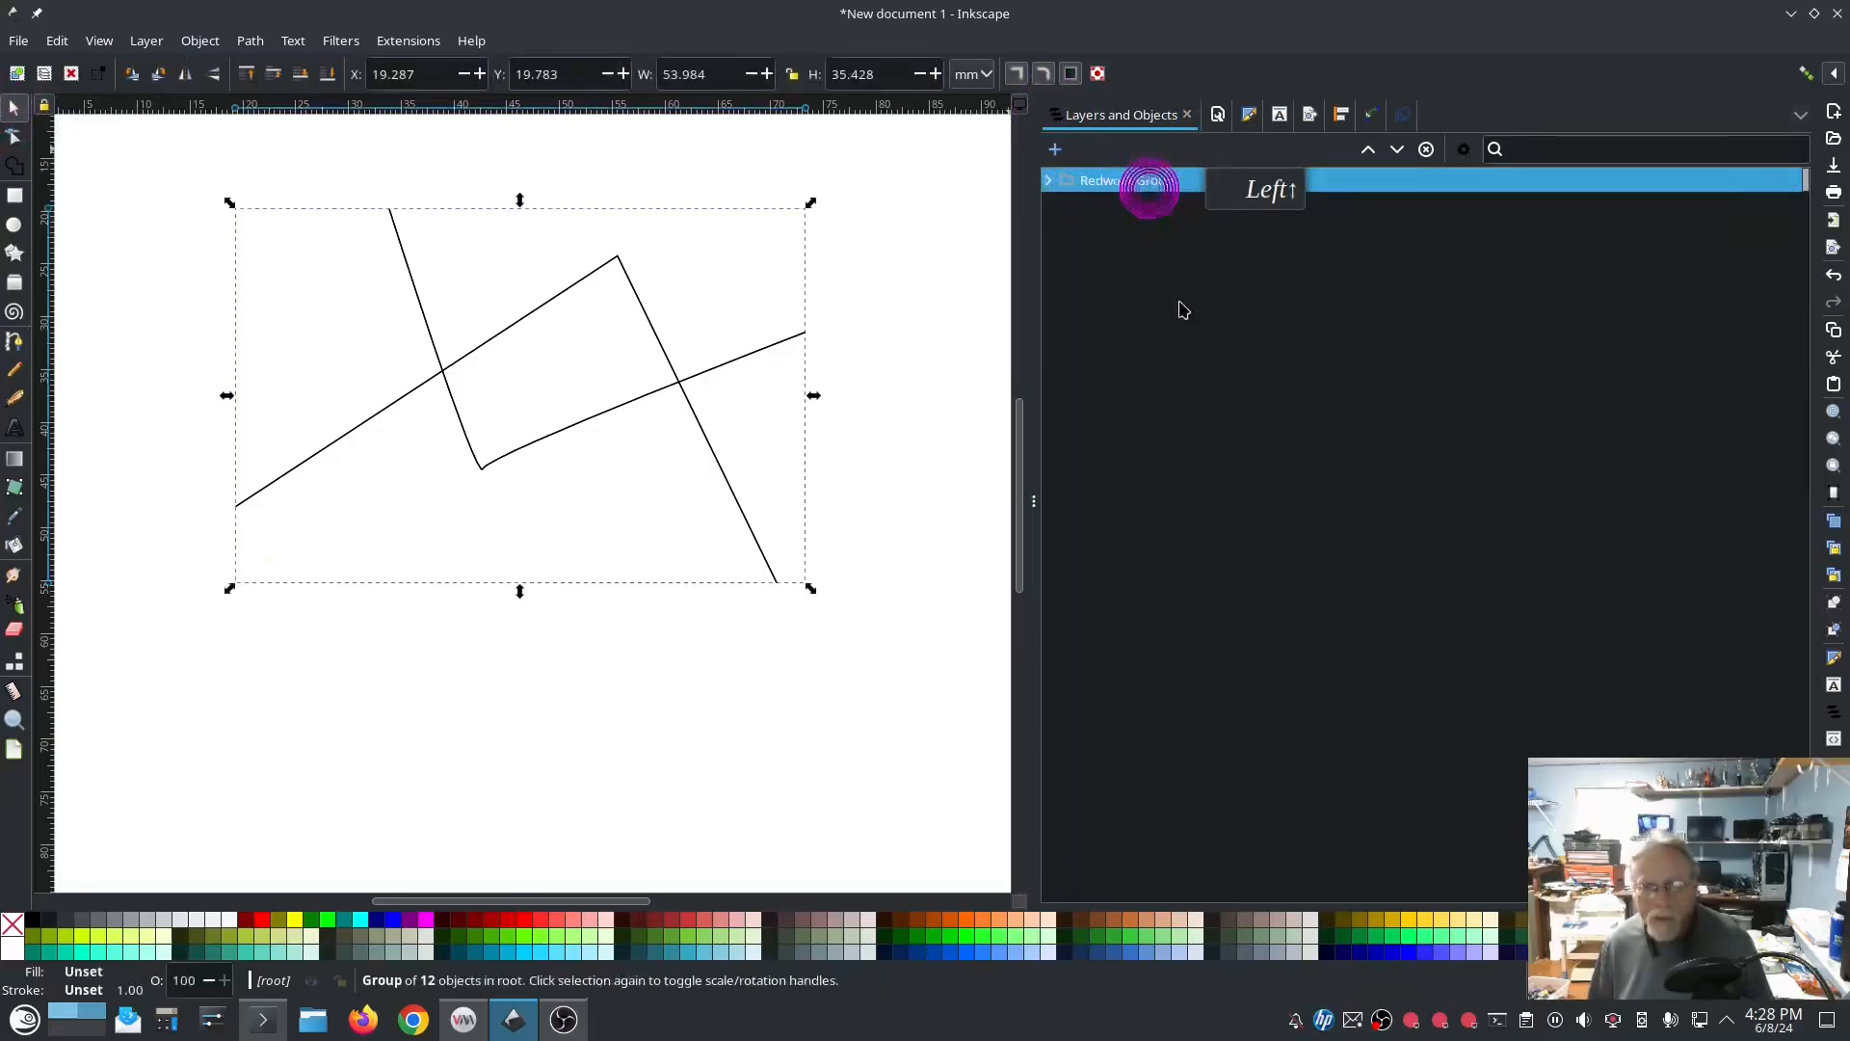
{"action": "left_click", "coordinate": [419, 43]}
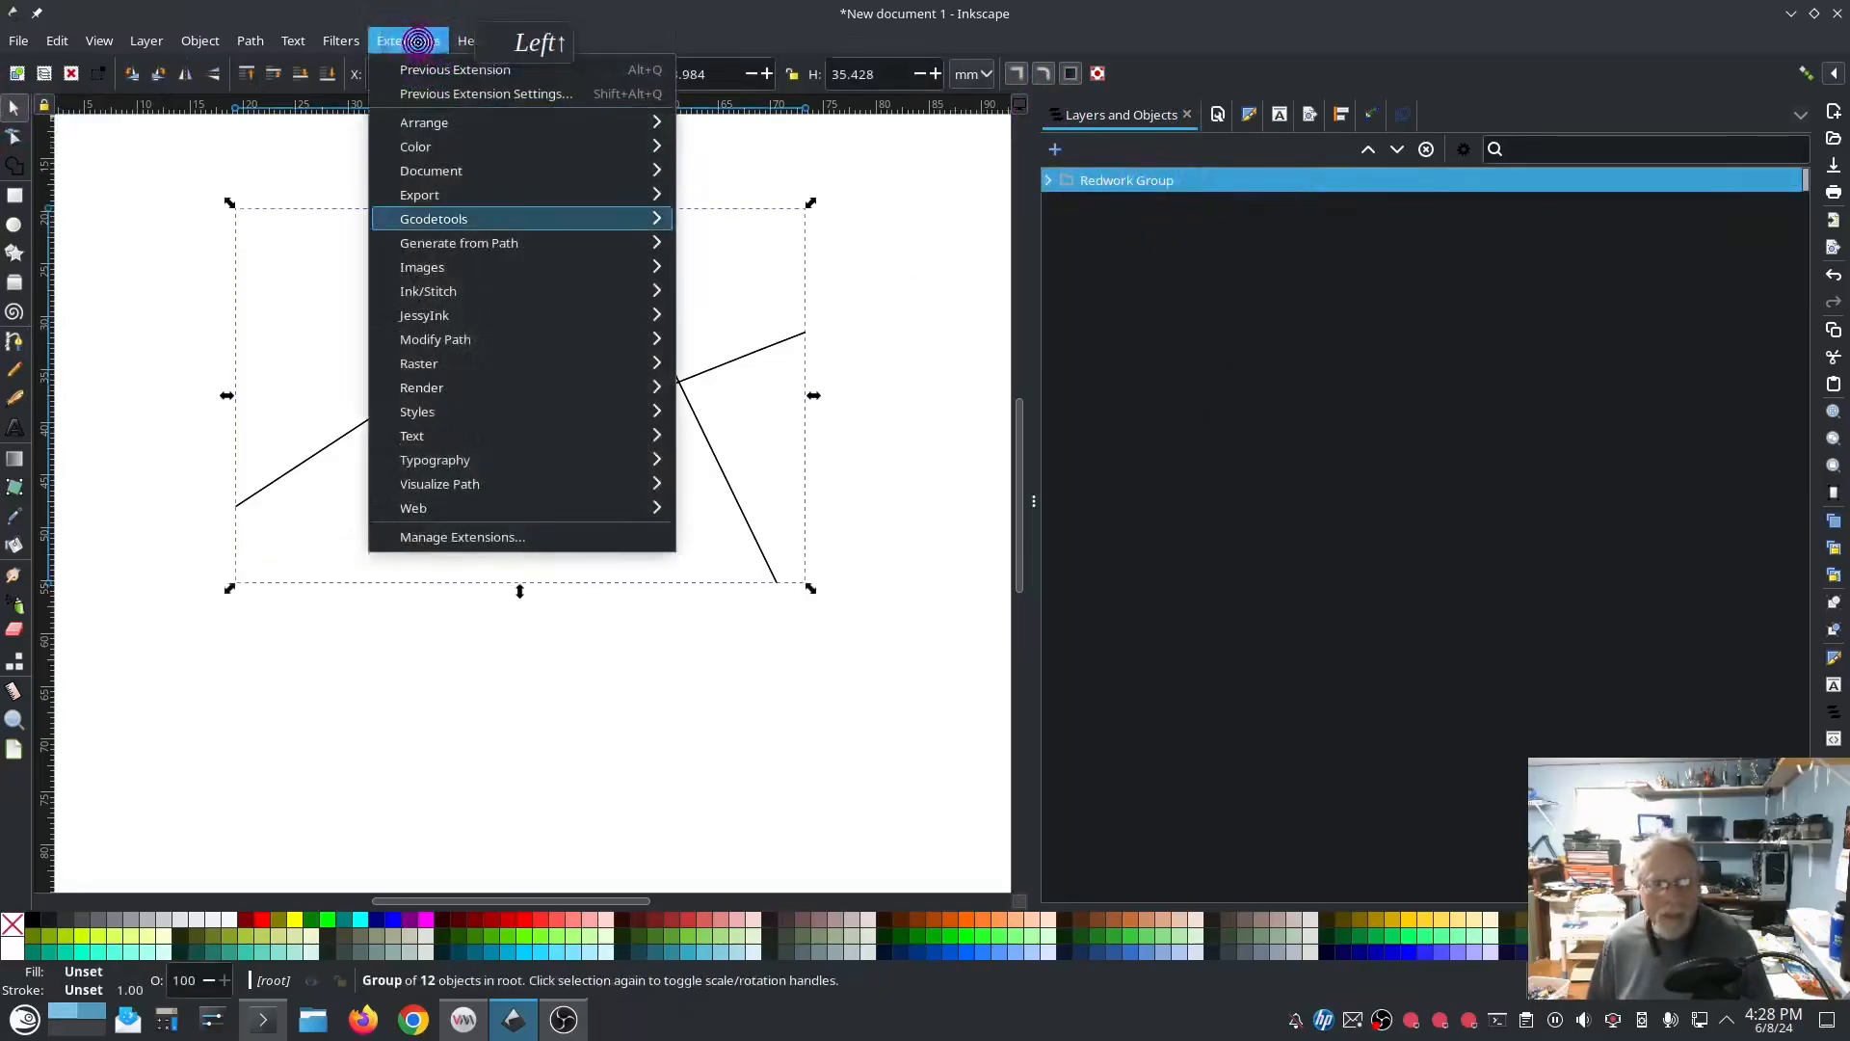
{"action": "mouse_move", "coordinate": [501, 291]}
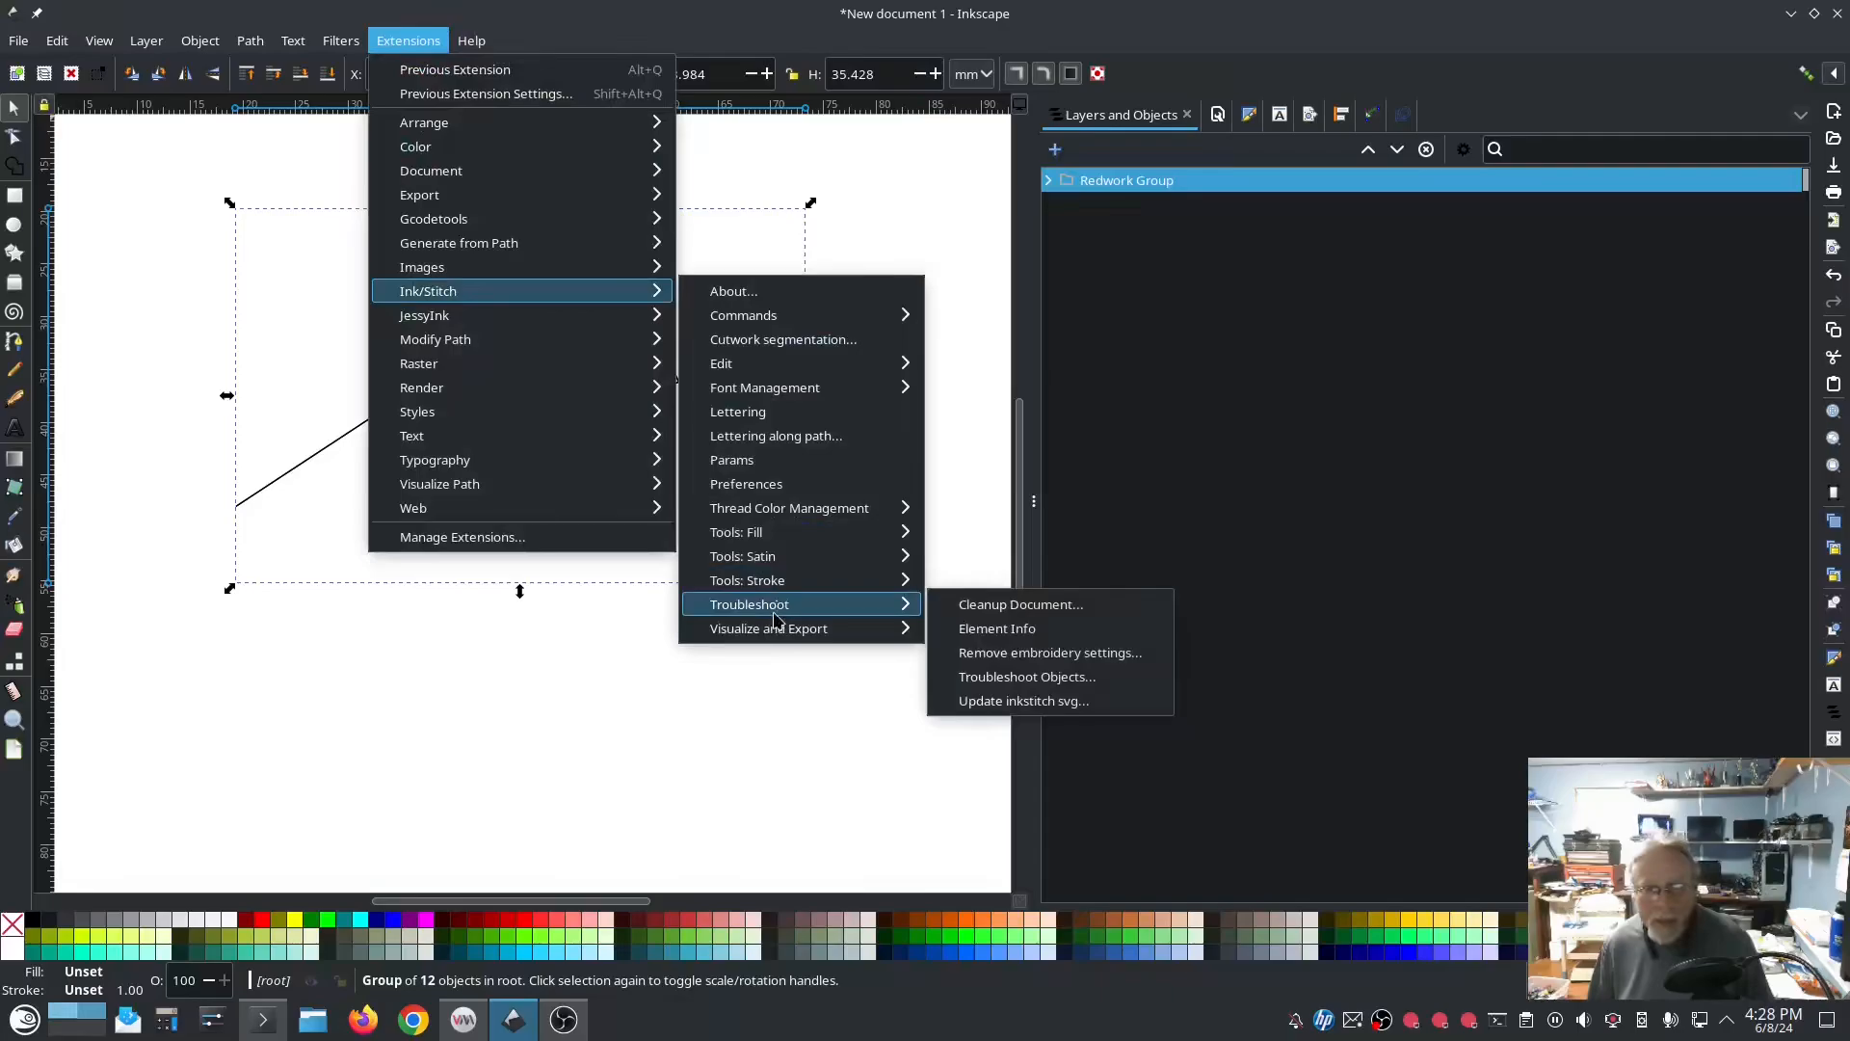
{"action": "mouse_move", "coordinate": [771, 628]}
{"action": "left_click", "coordinate": [1007, 719]}
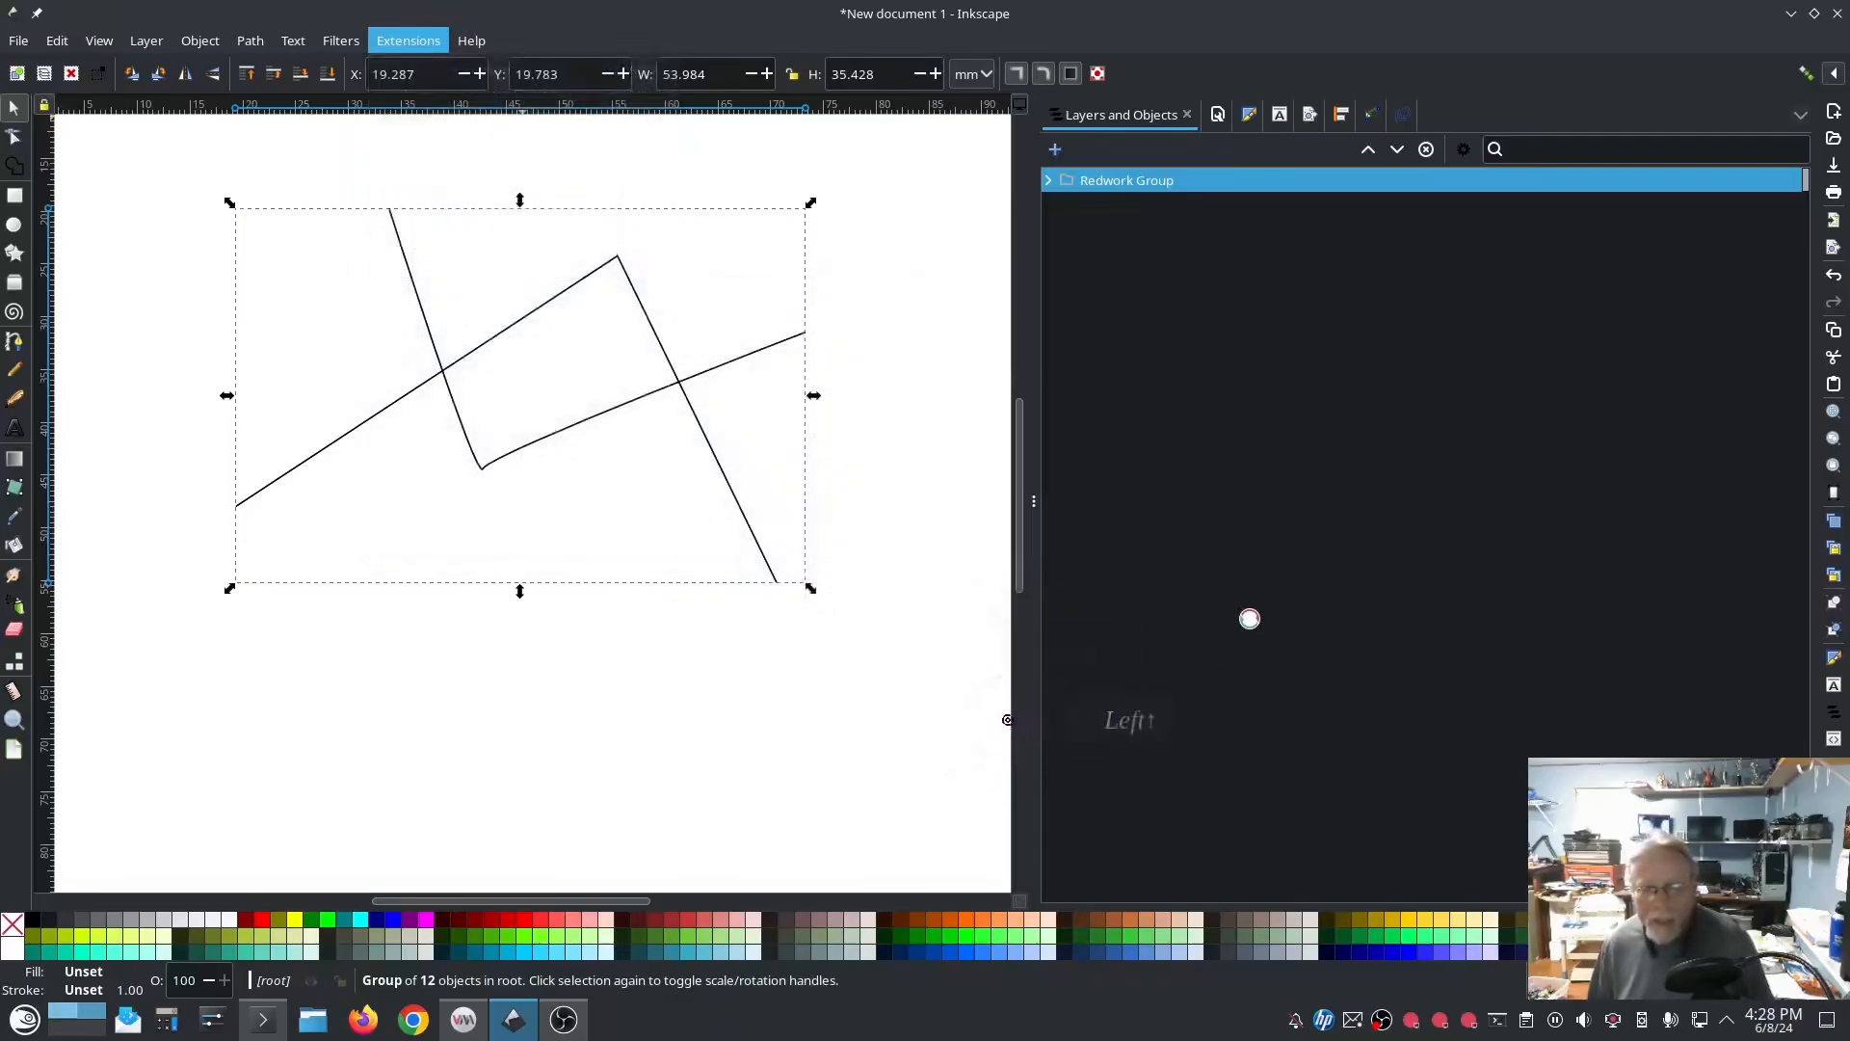
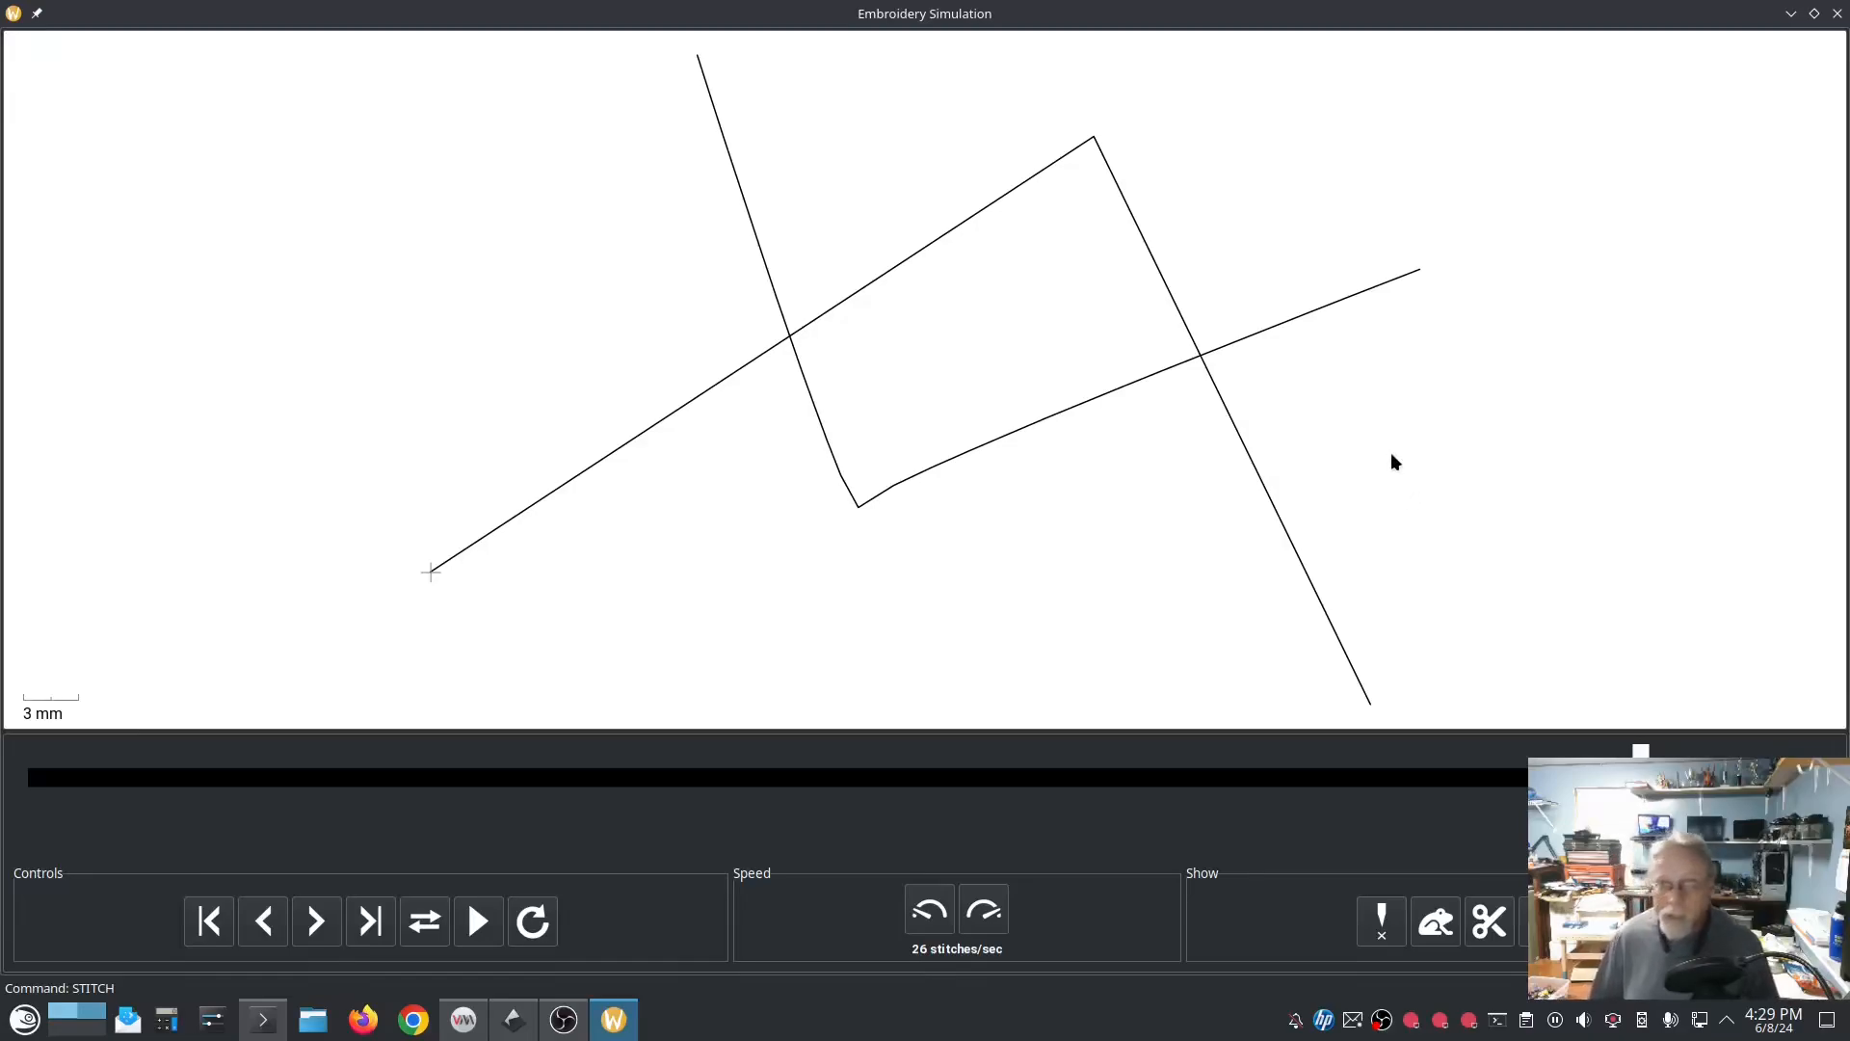
Step: Close the embroidery simulation and delete the Redwork Group from the document
{"action": "left_click", "coordinate": [1603, 178]}
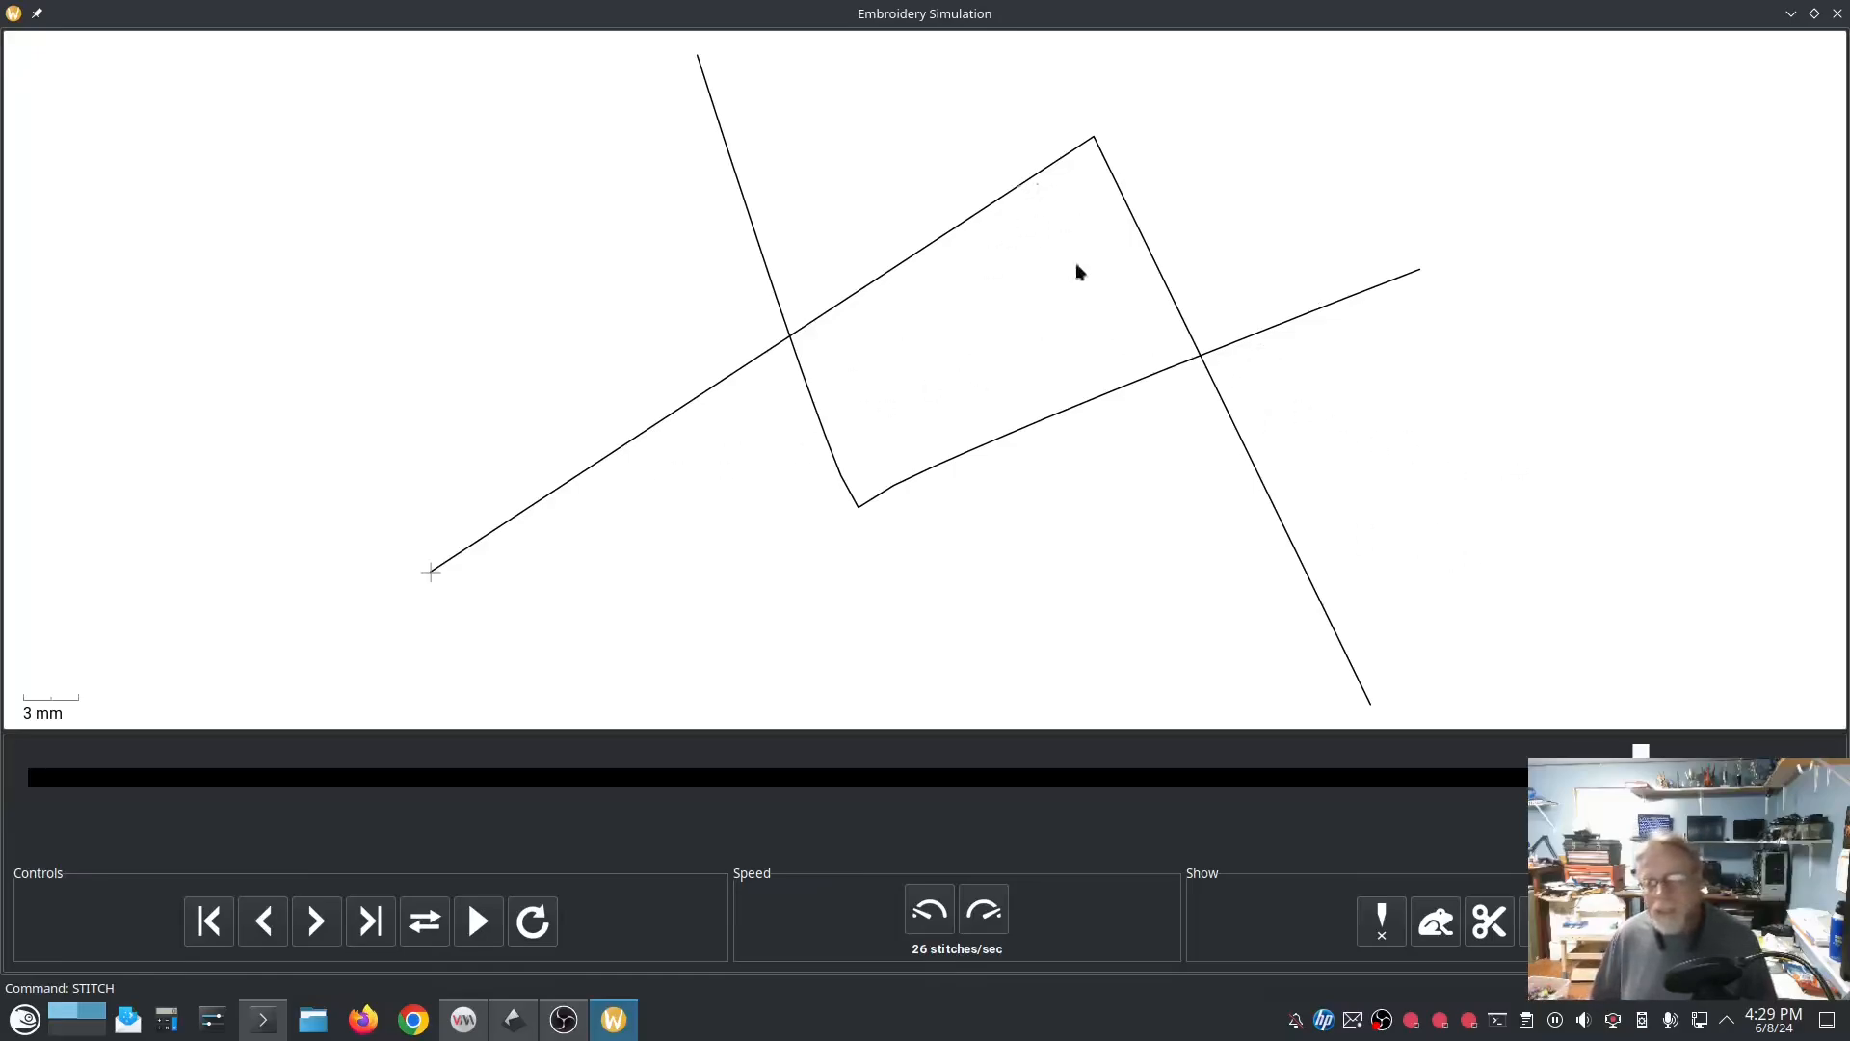
{"action": "left_click", "coordinate": [1838, 17]}
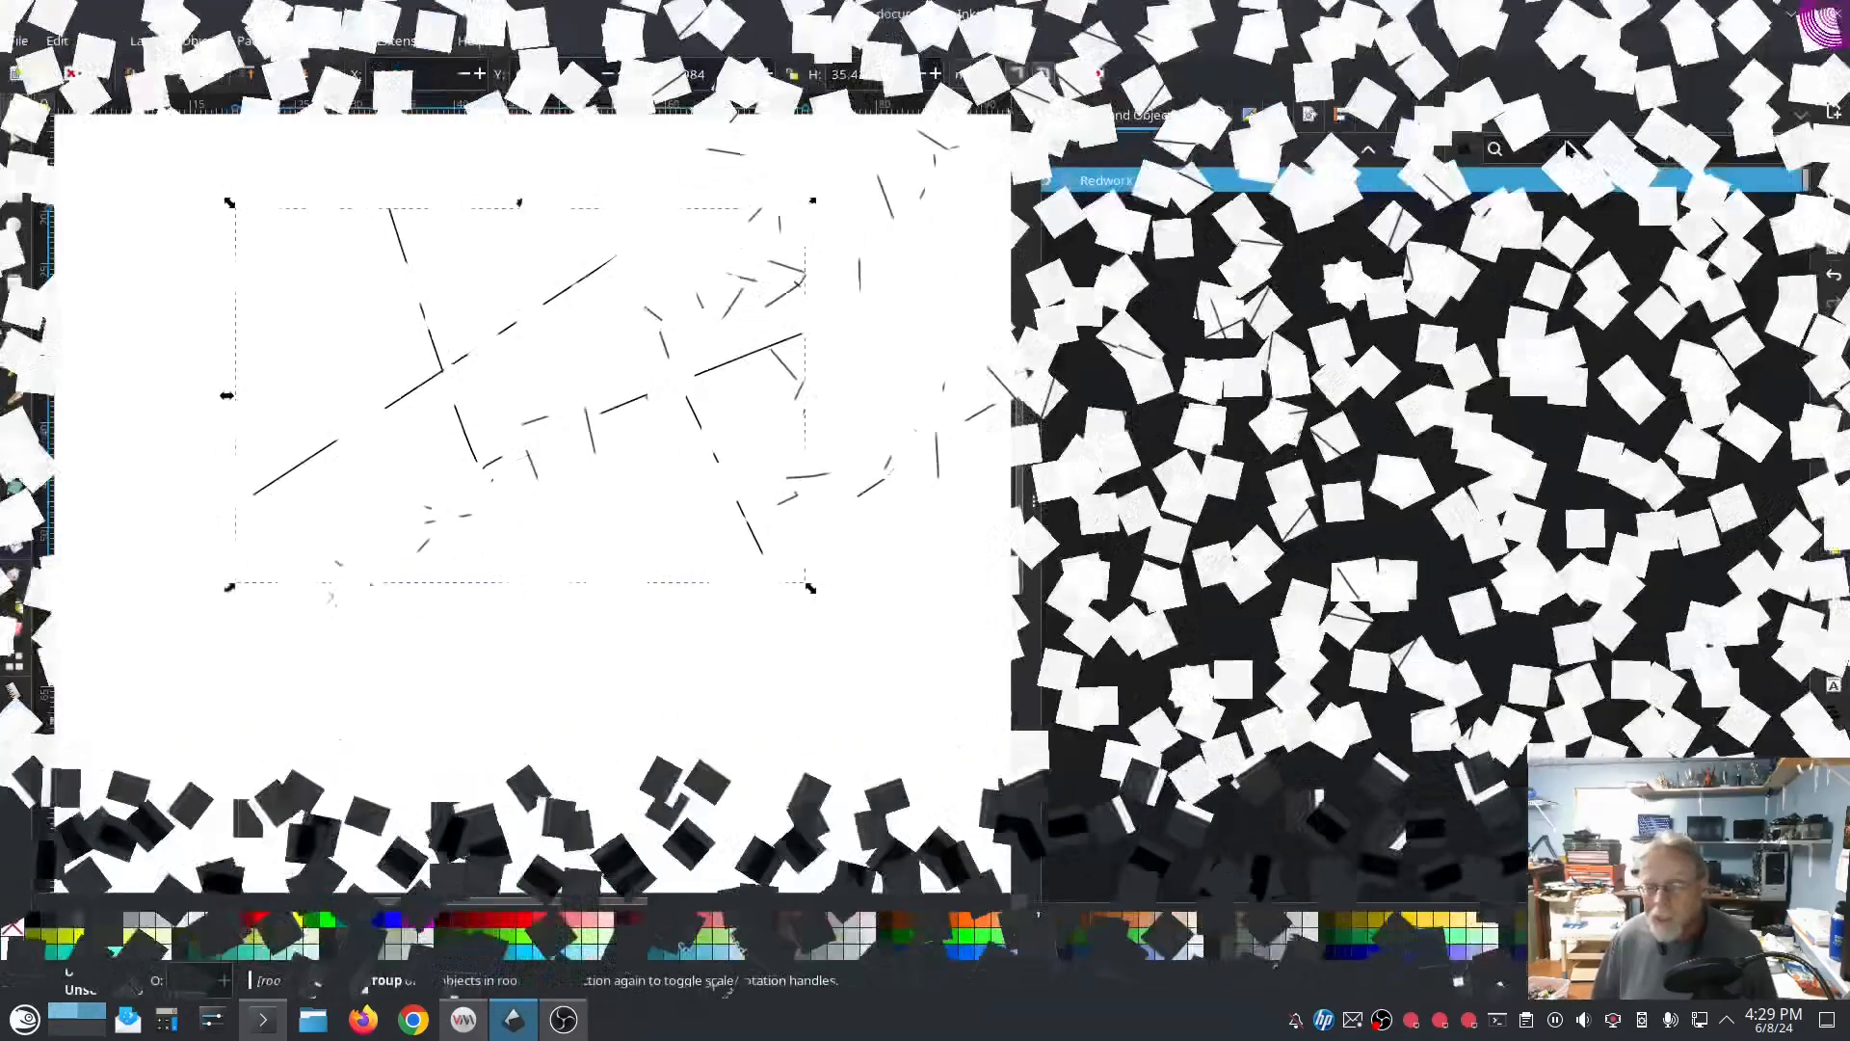
{"action": "left_click", "coordinate": [886, 573]}
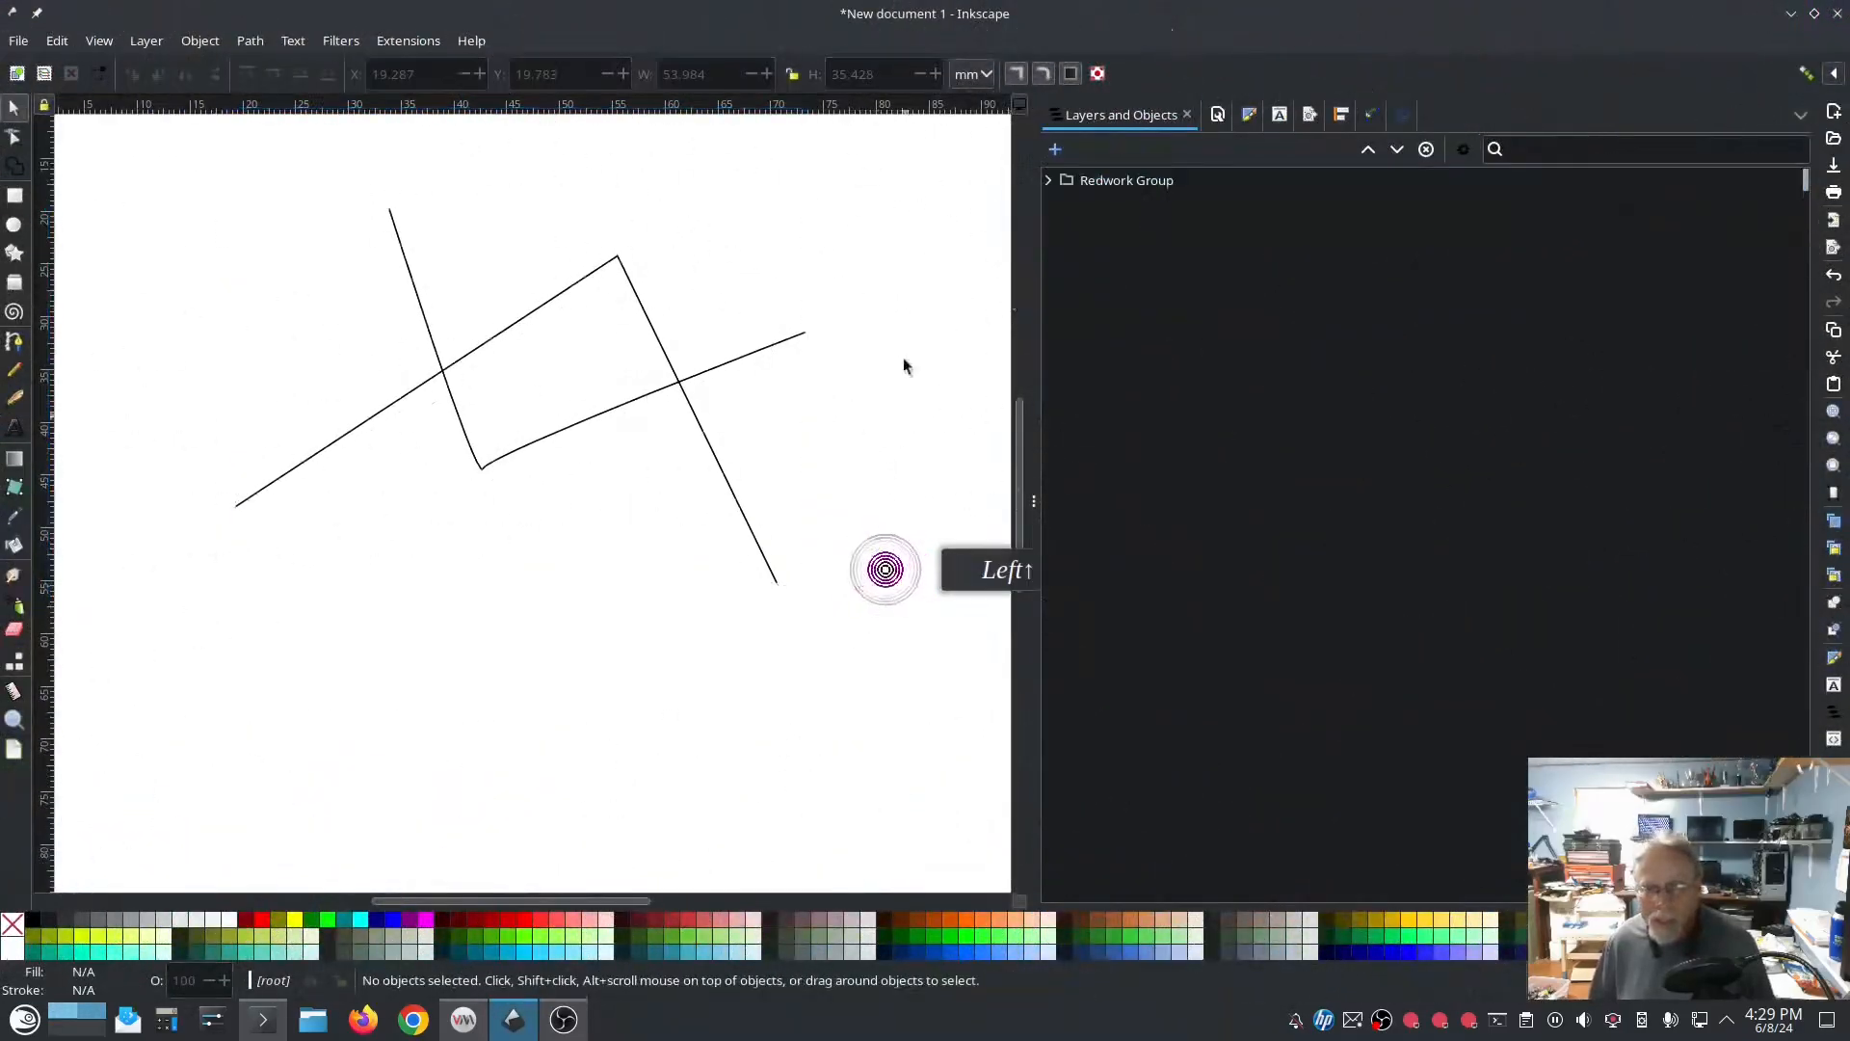
{"action": "left_click", "coordinate": [1121, 184]}
{"action": "right_click", "coordinate": [1116, 185]}
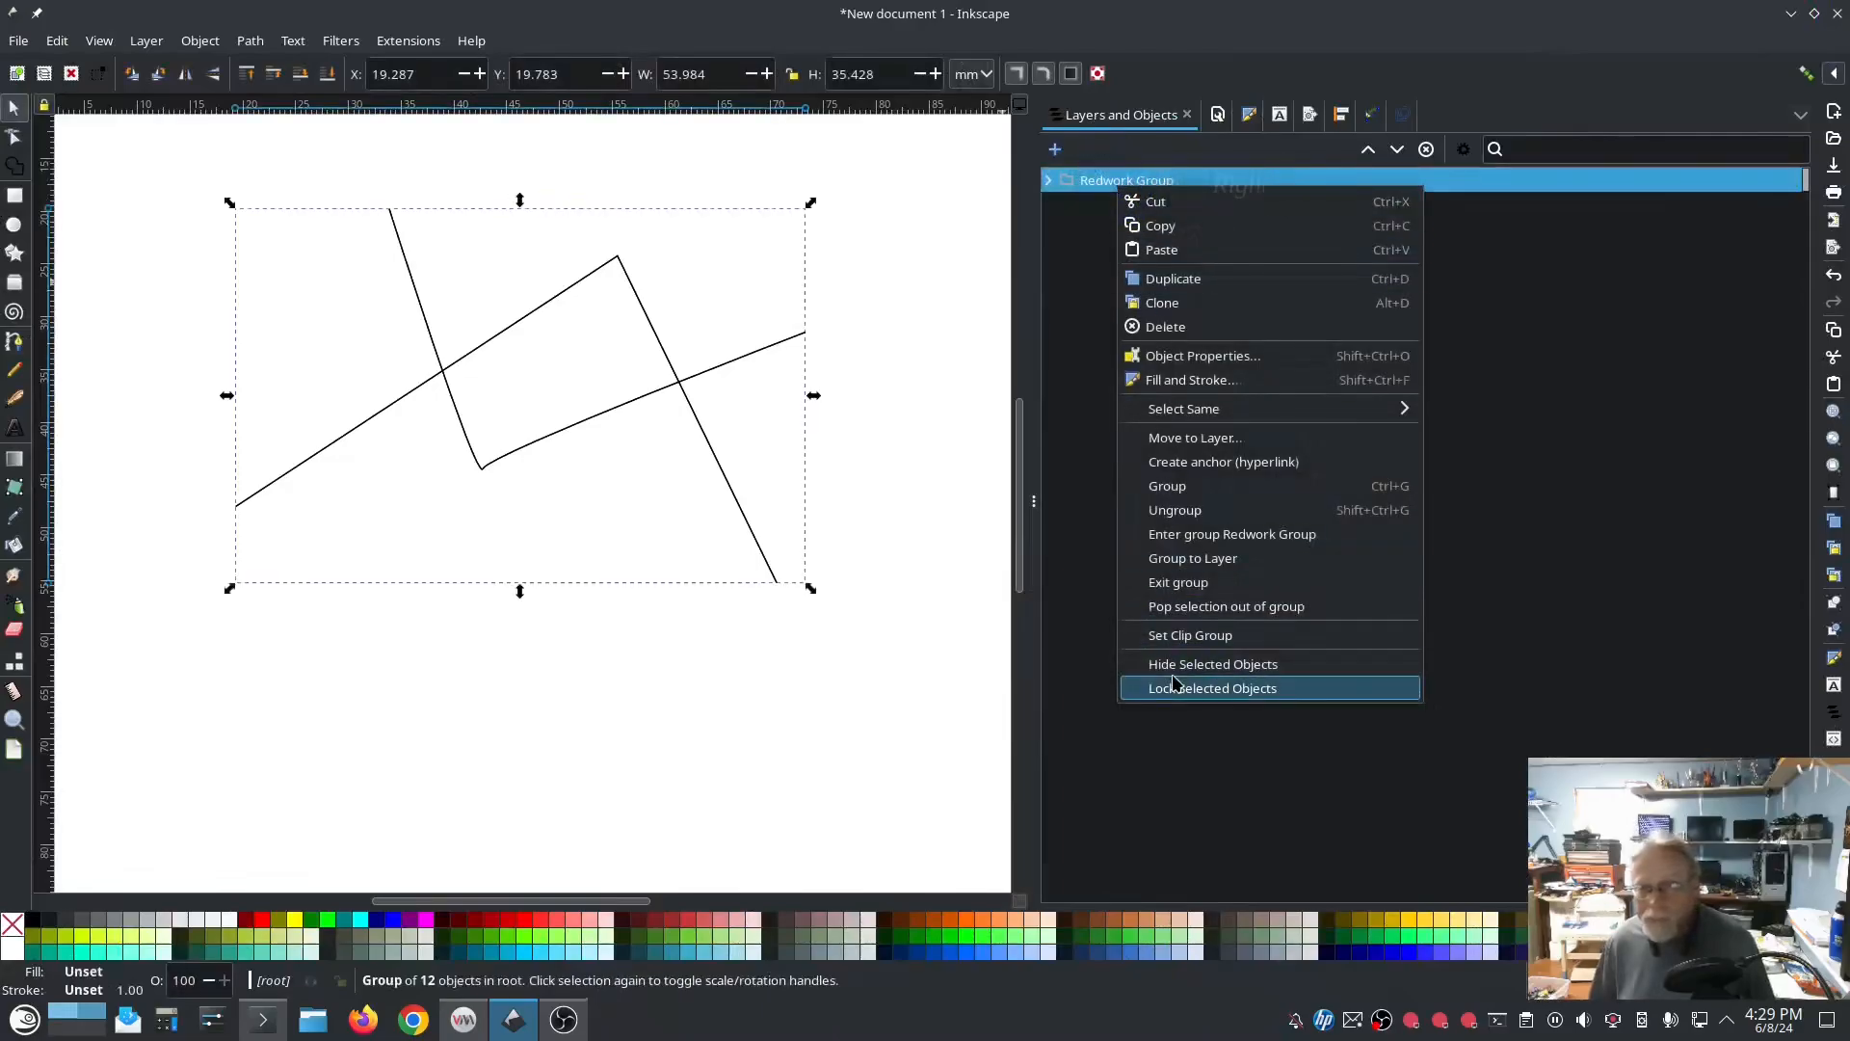
{"action": "left_click", "coordinate": [1171, 326]}
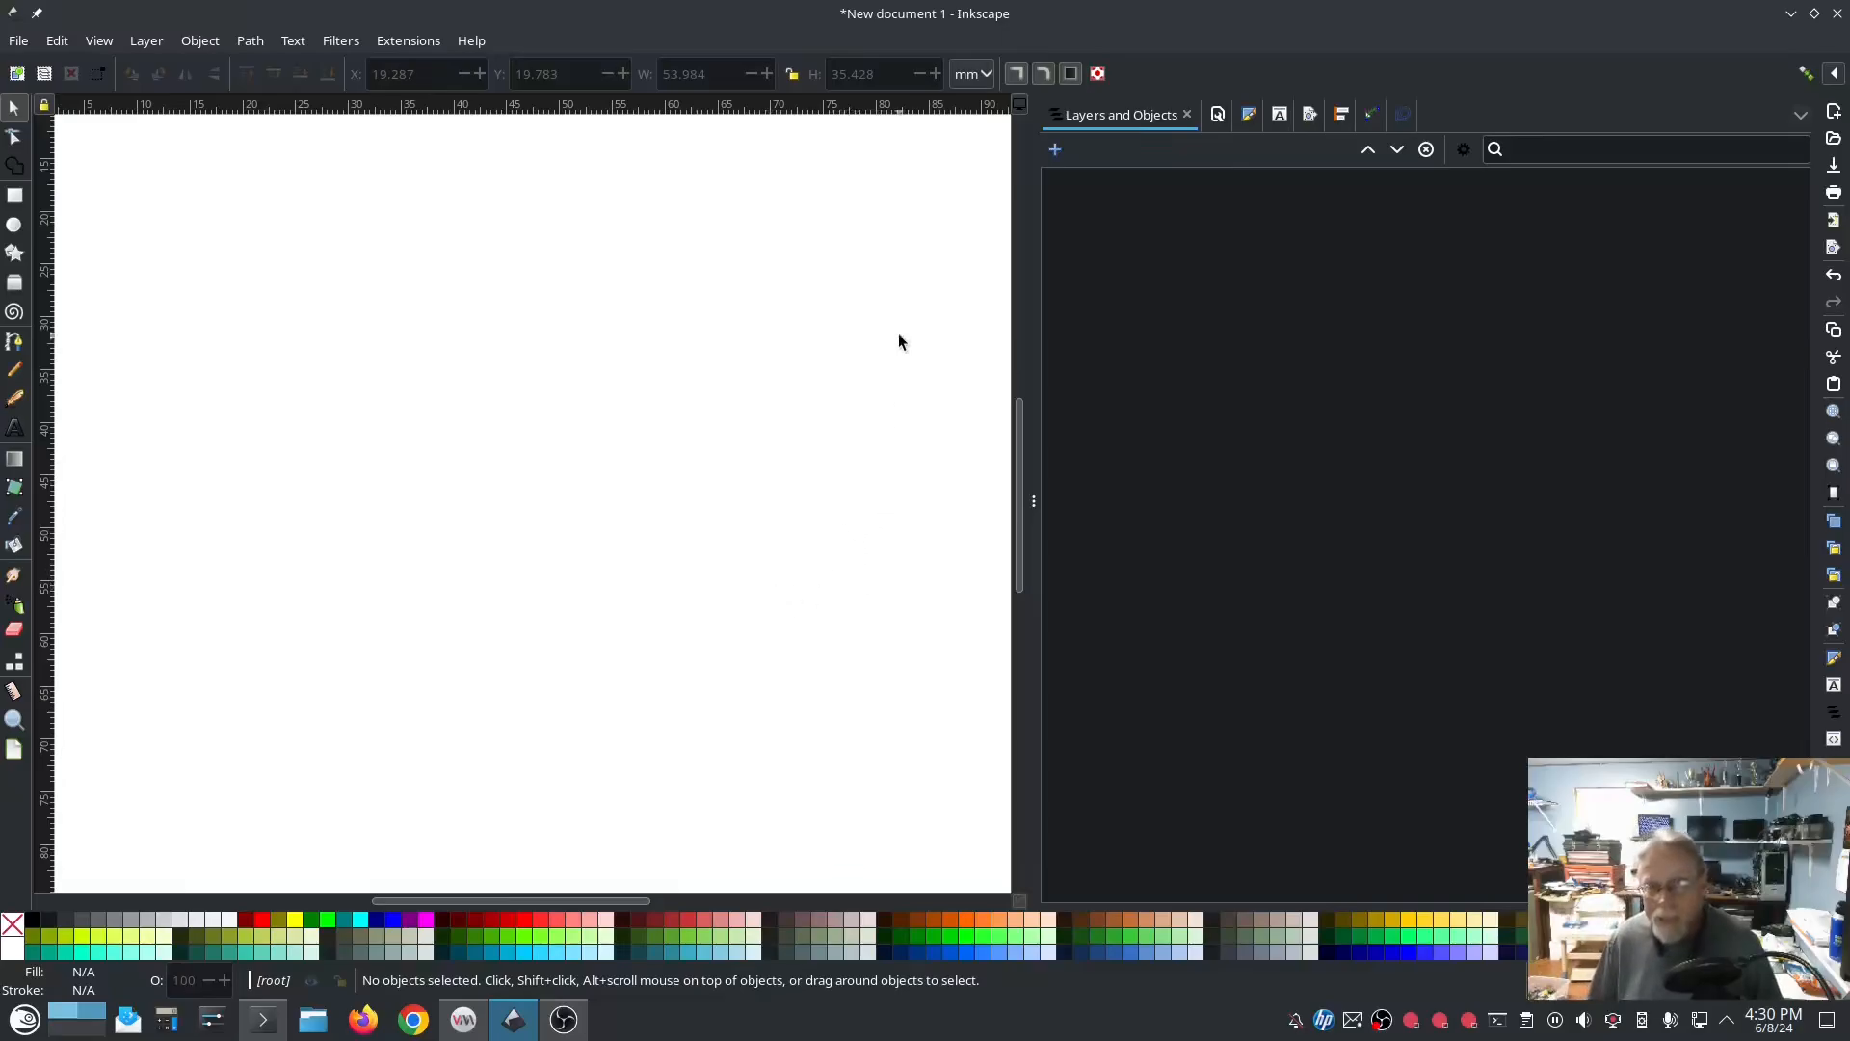
{"action": "scroll", "coordinate": [807, 502], "scroll_direction": "down", "scroll_amount": 2}
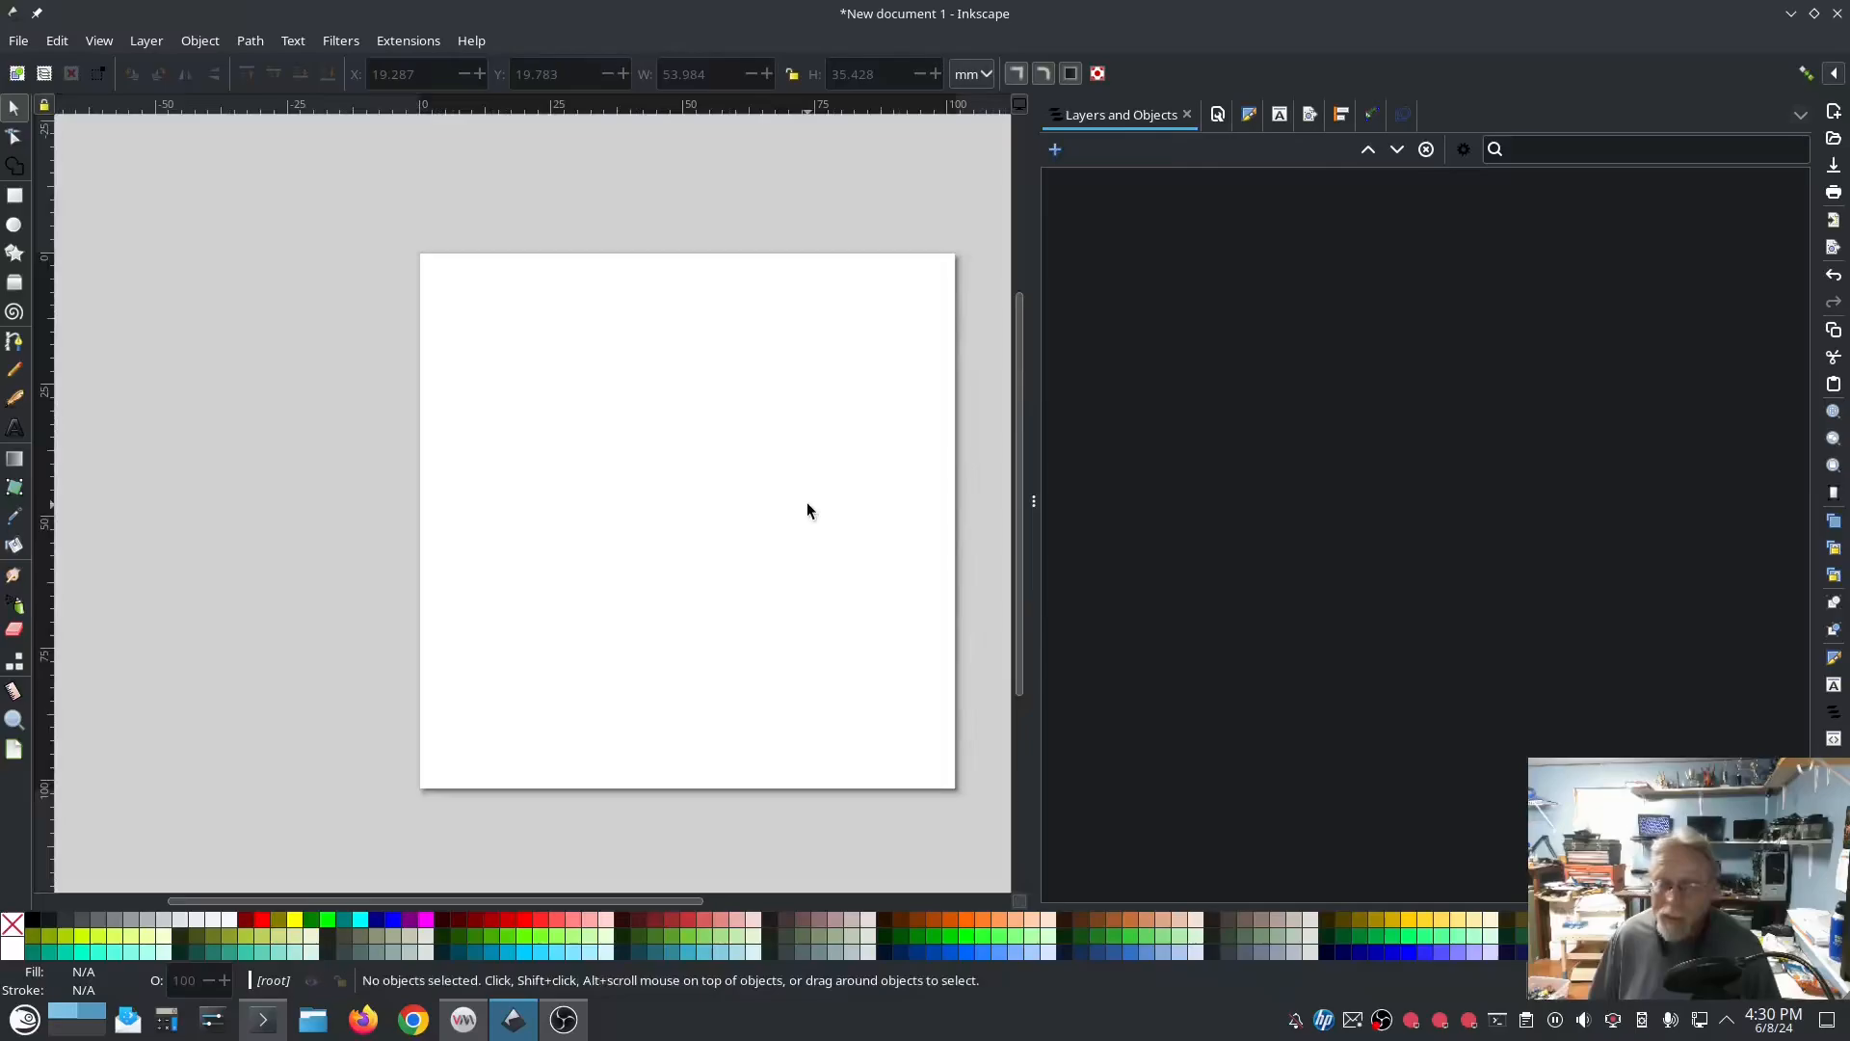
{"action": "left_click_drag", "start_coordinate": [809, 501], "coordinate": [728, 490]}
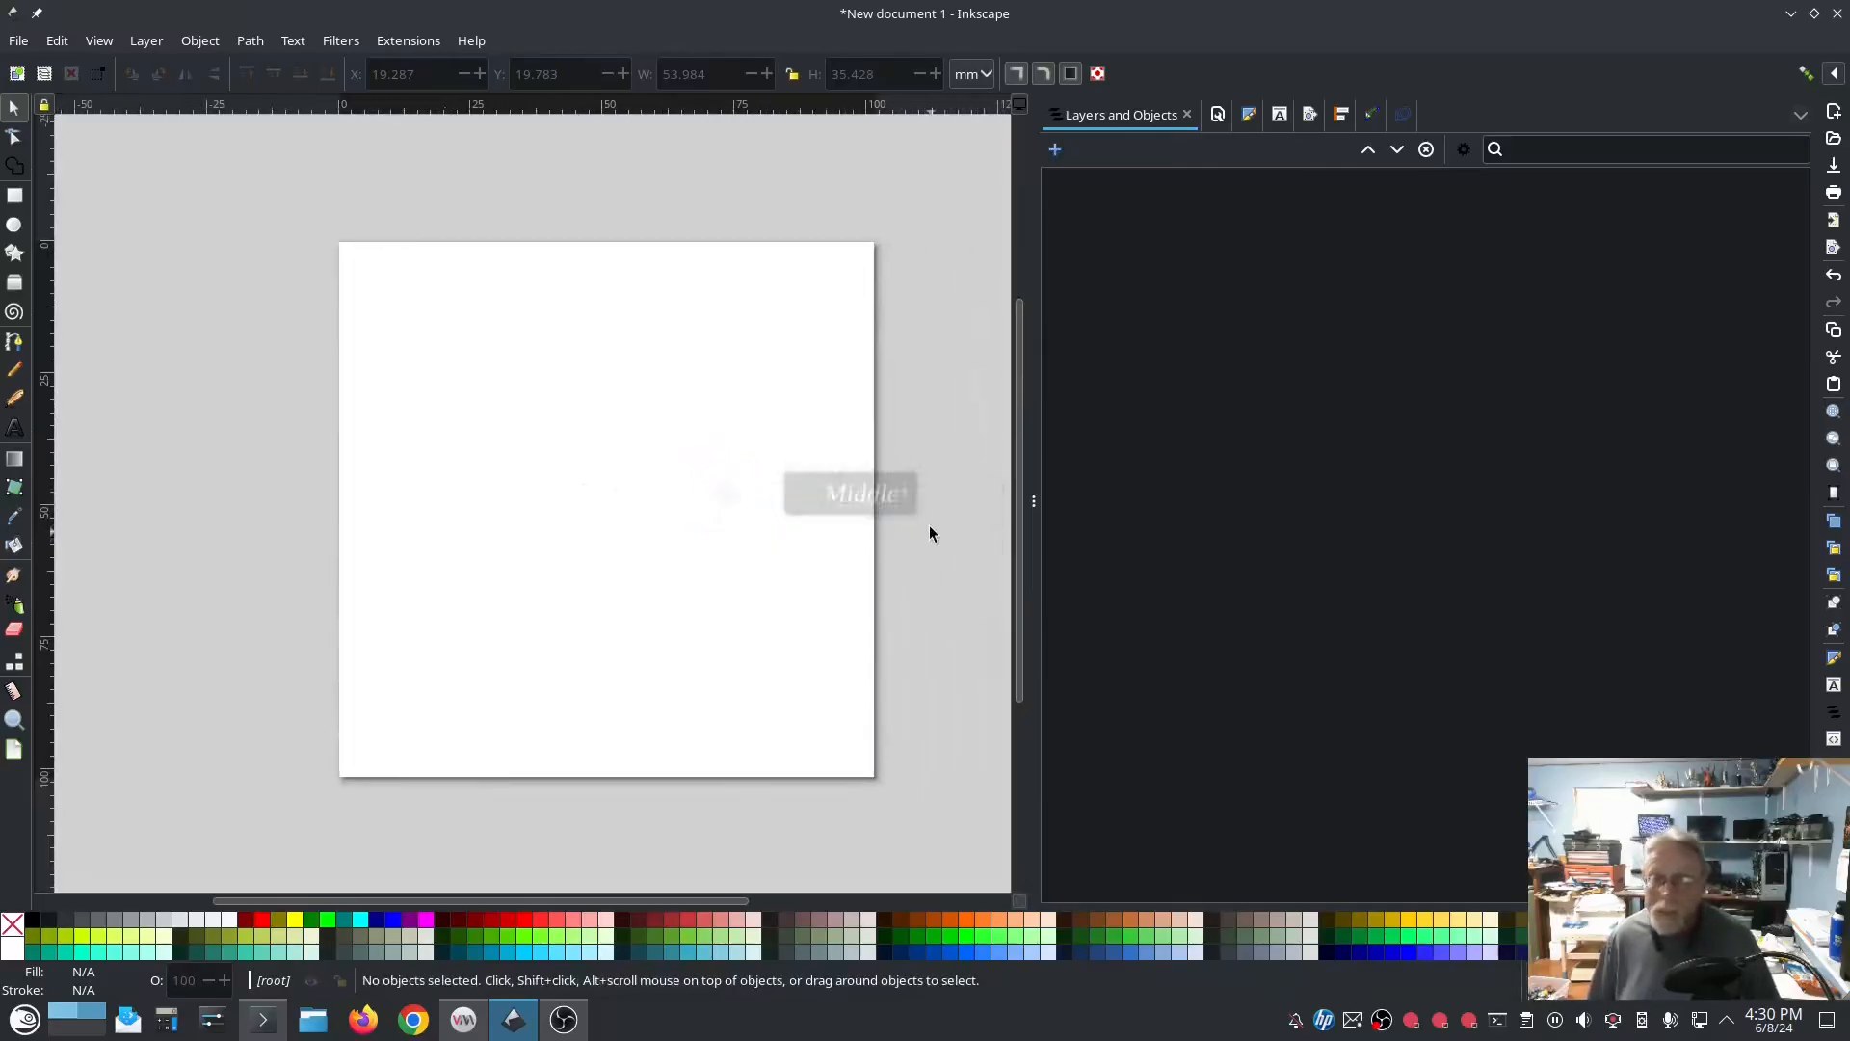